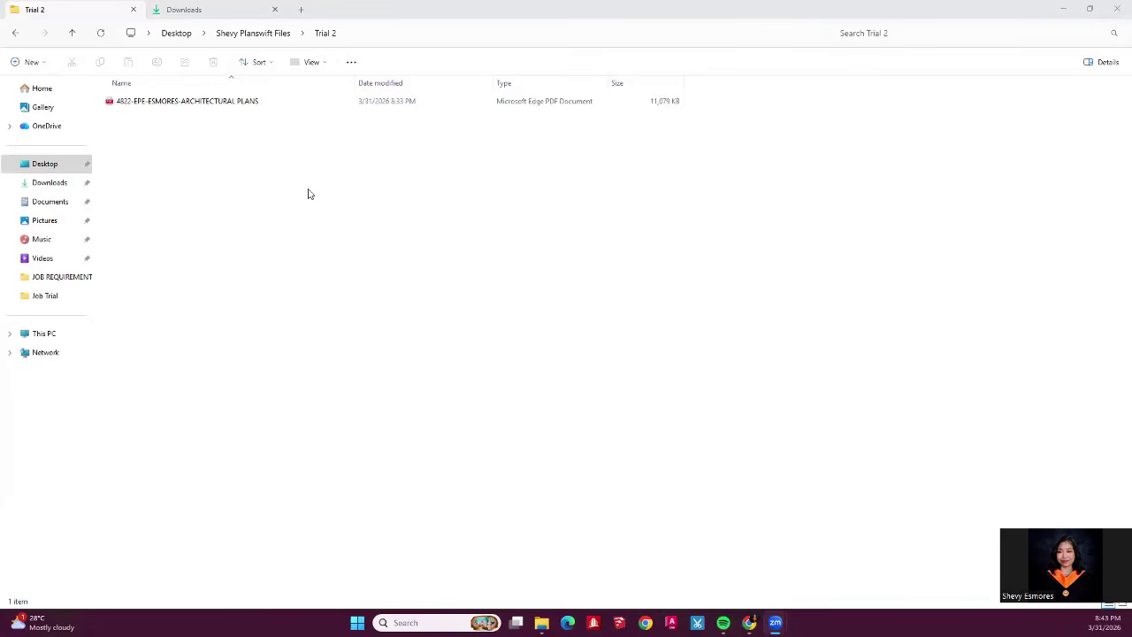
Minimize the file window, find PlanSwift 10 through the system search and launch it.
left_click(1062, 16)
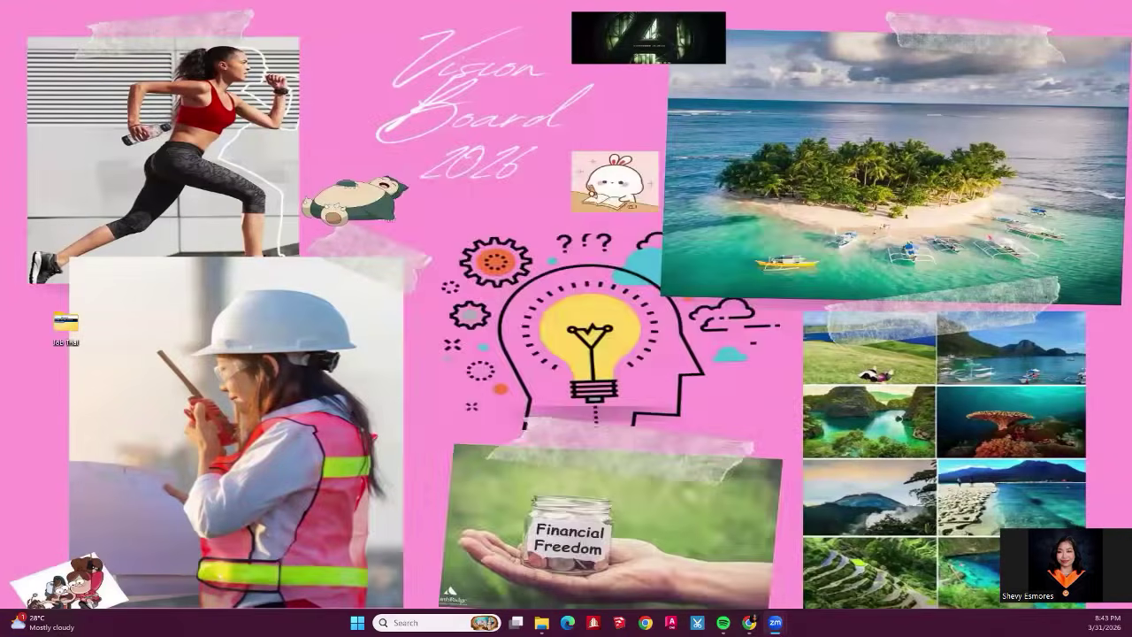
key("super")
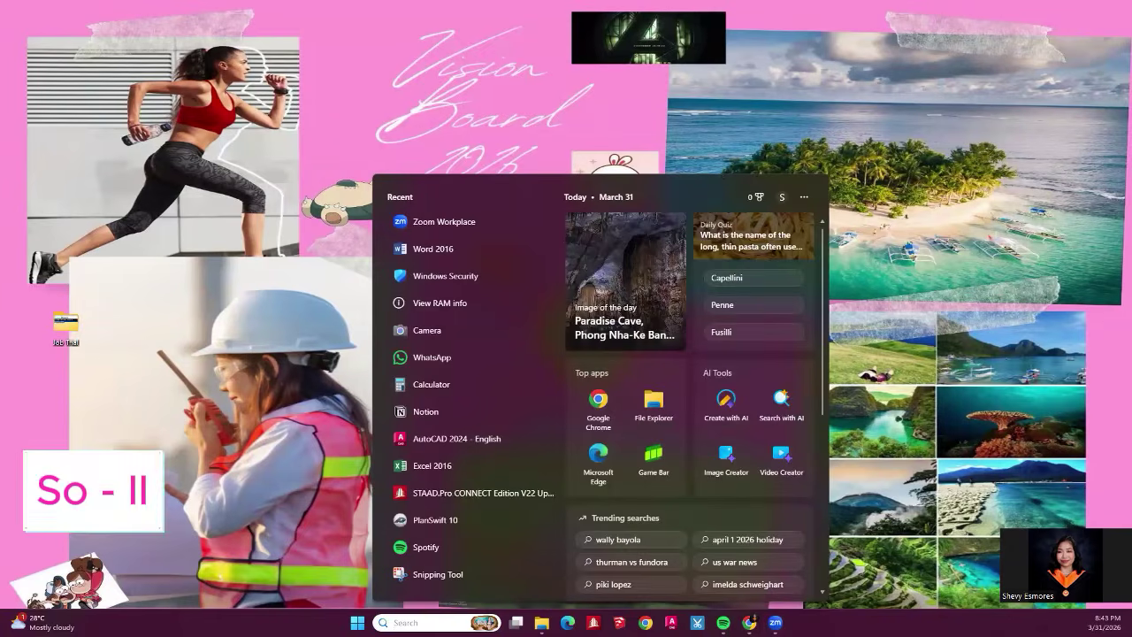
type("Plan")
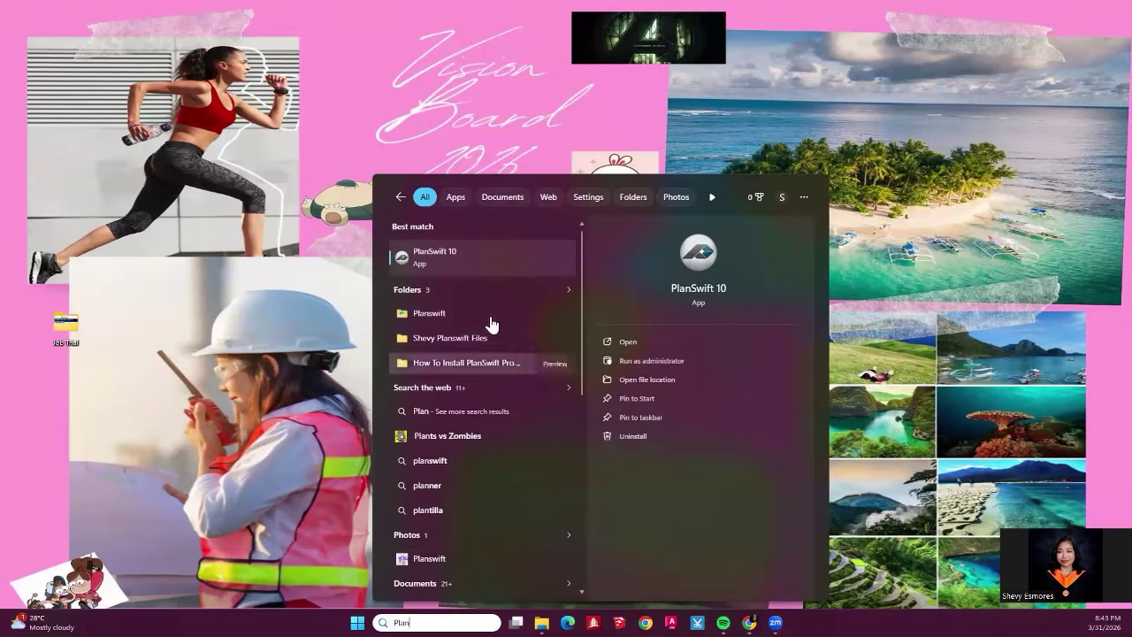
left_click(479, 263)
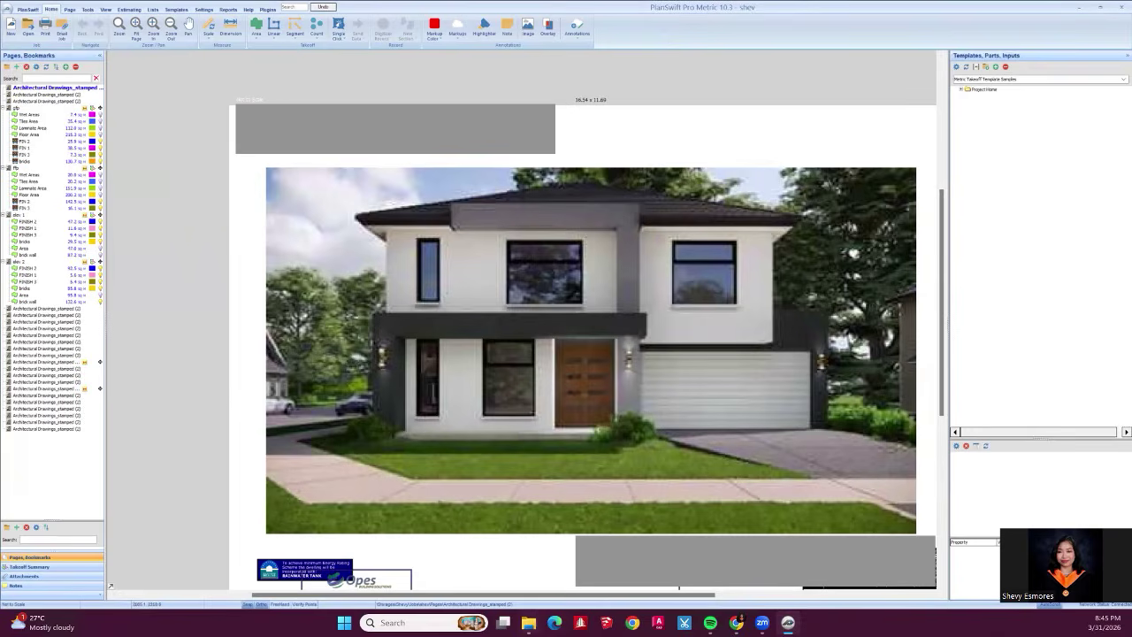
Switch to File Explorer and create a new folder named Planswift Samples on the Desktop.
key("alt+Tab")
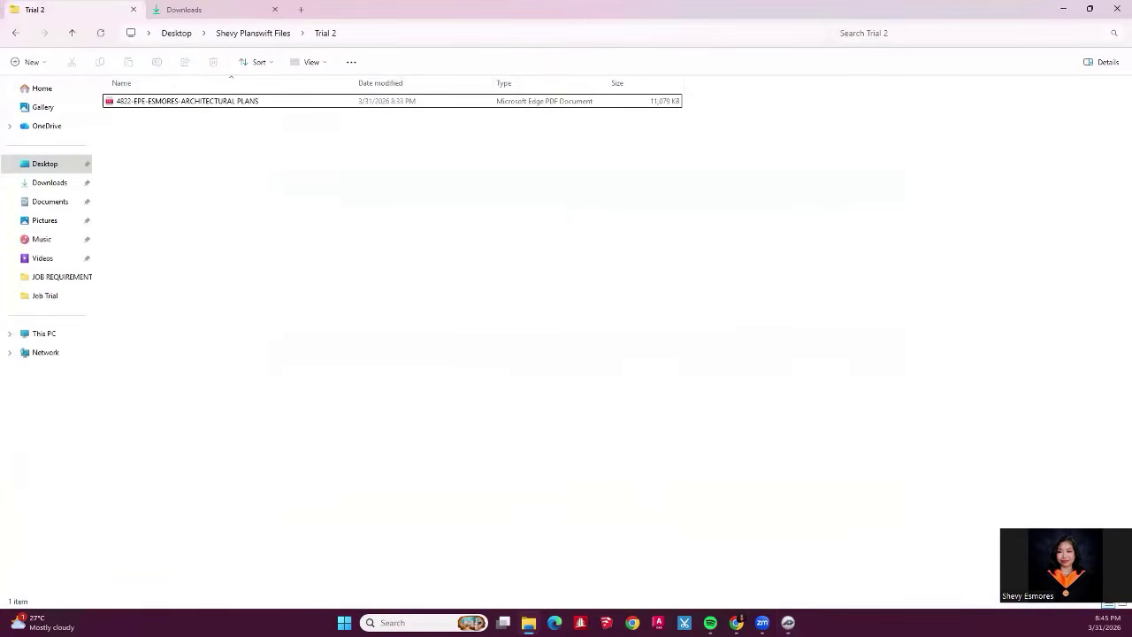
left_click(15, 34)
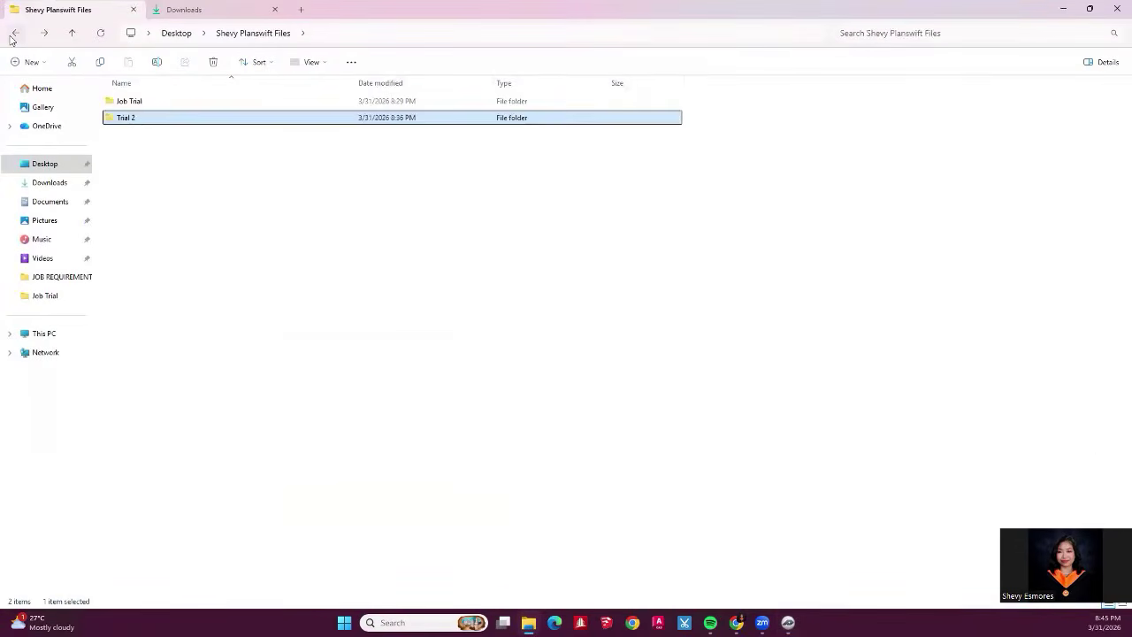
left_click(14, 33)
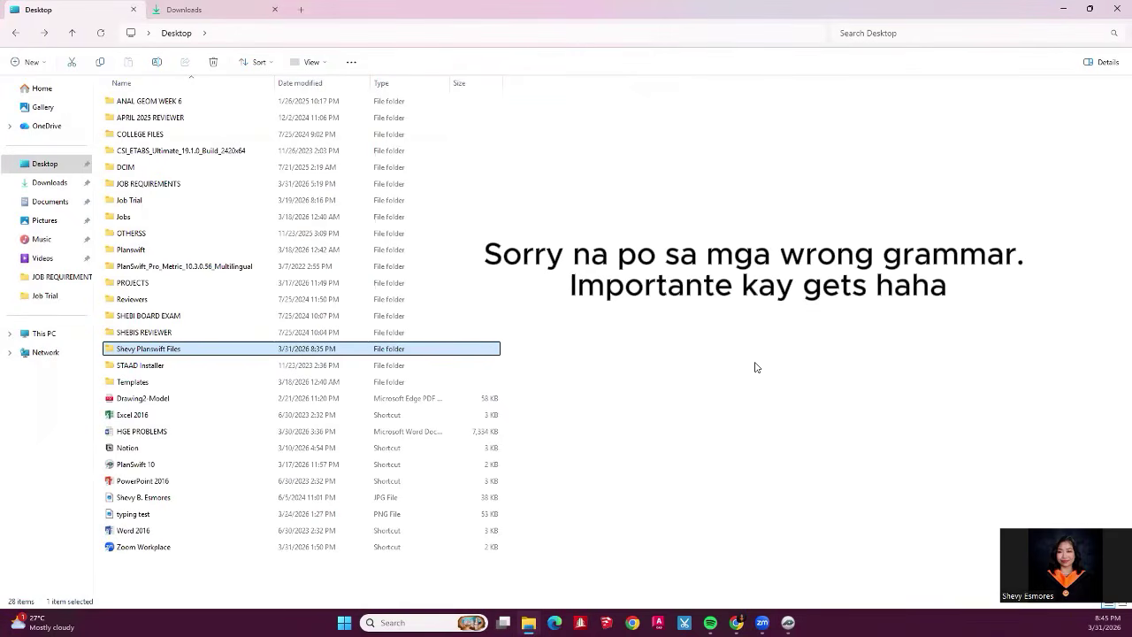
right_click(625, 308)
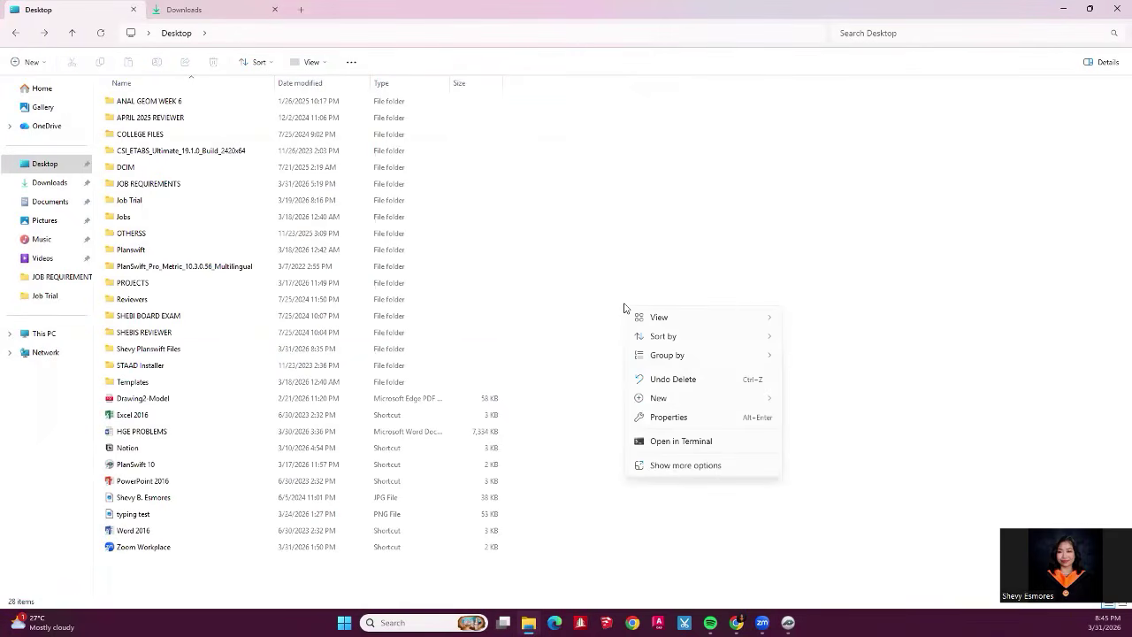
mouse_move(690, 402)
left_click(815, 399)
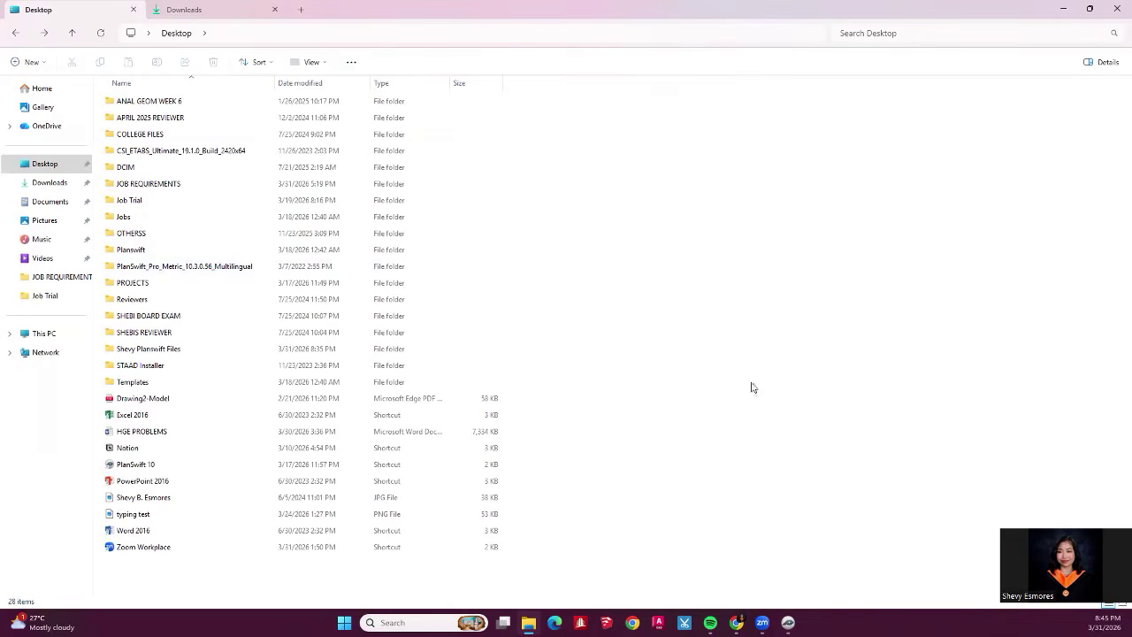
key("BackSpace")
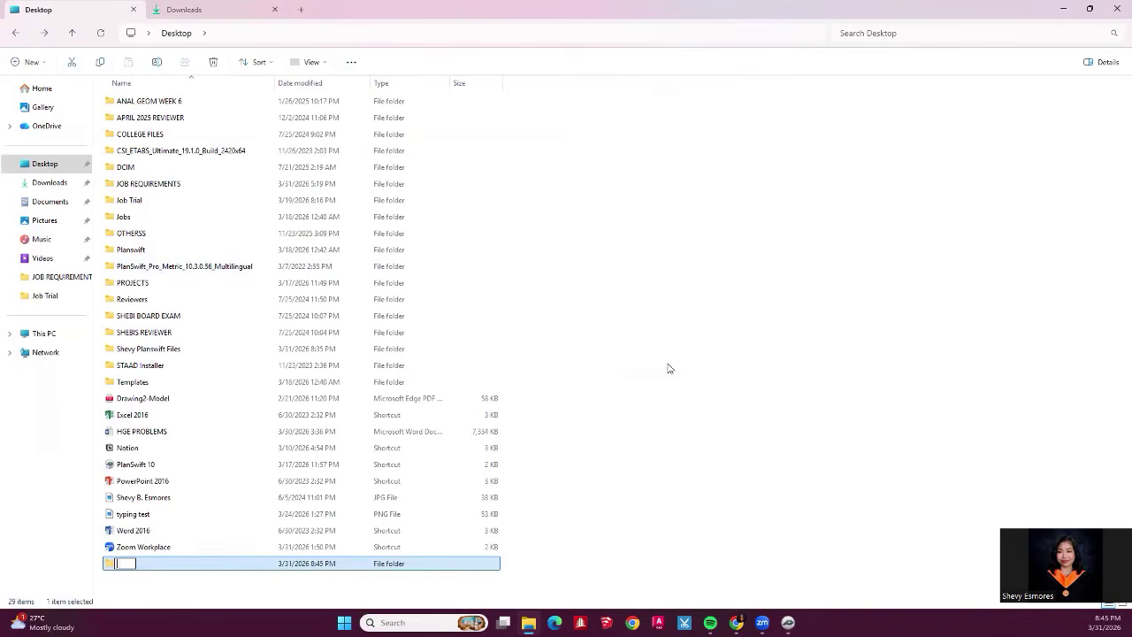
type("Planswift Samples")
key("Return")
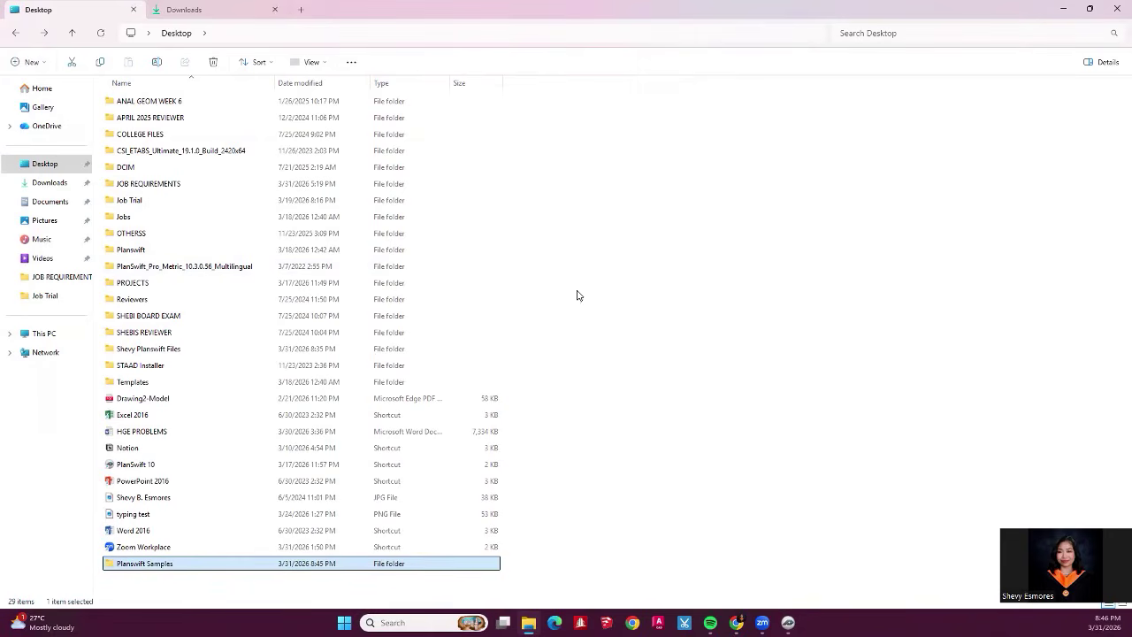
Move the Planswift folder and the personal Planswift files folder into the Planswift Samples folder.
left_click(193, 251)
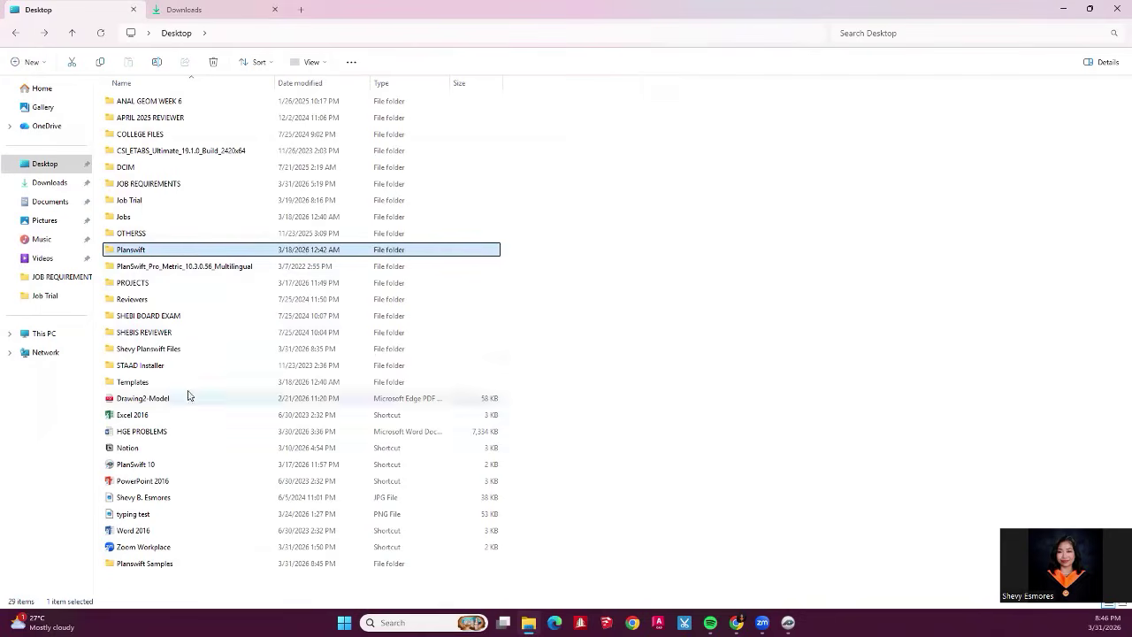
left_click(188, 348, "ctrl")
left_click_drag(197, 251, 146, 562)
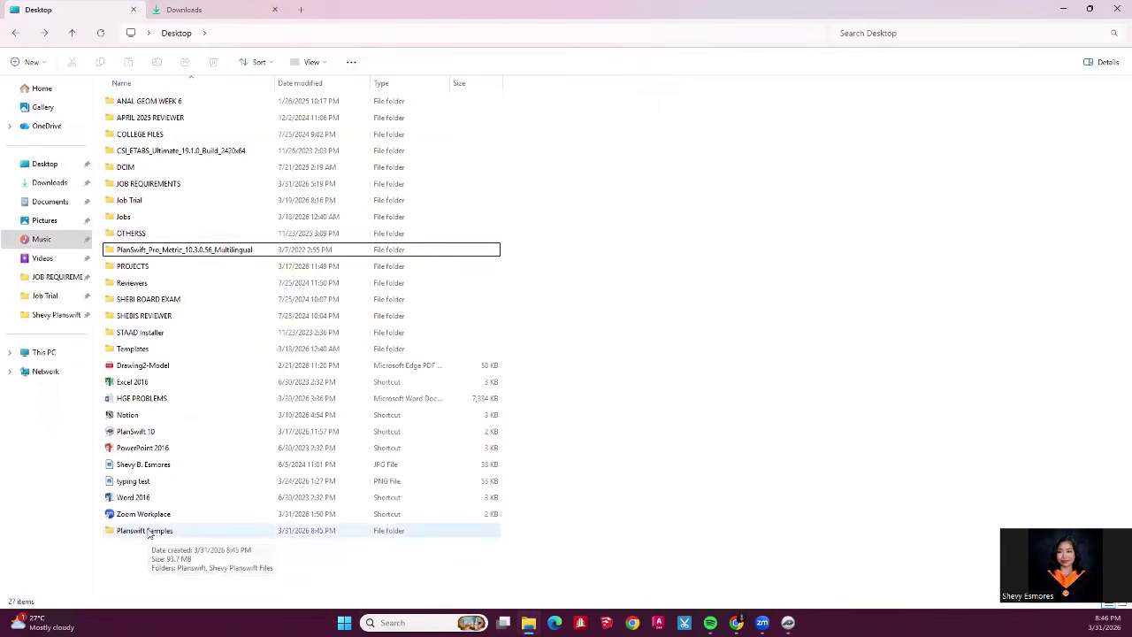
Examine the contents of the Planswift Samples folder and its Planswift subfolder.
double_click(148, 531)
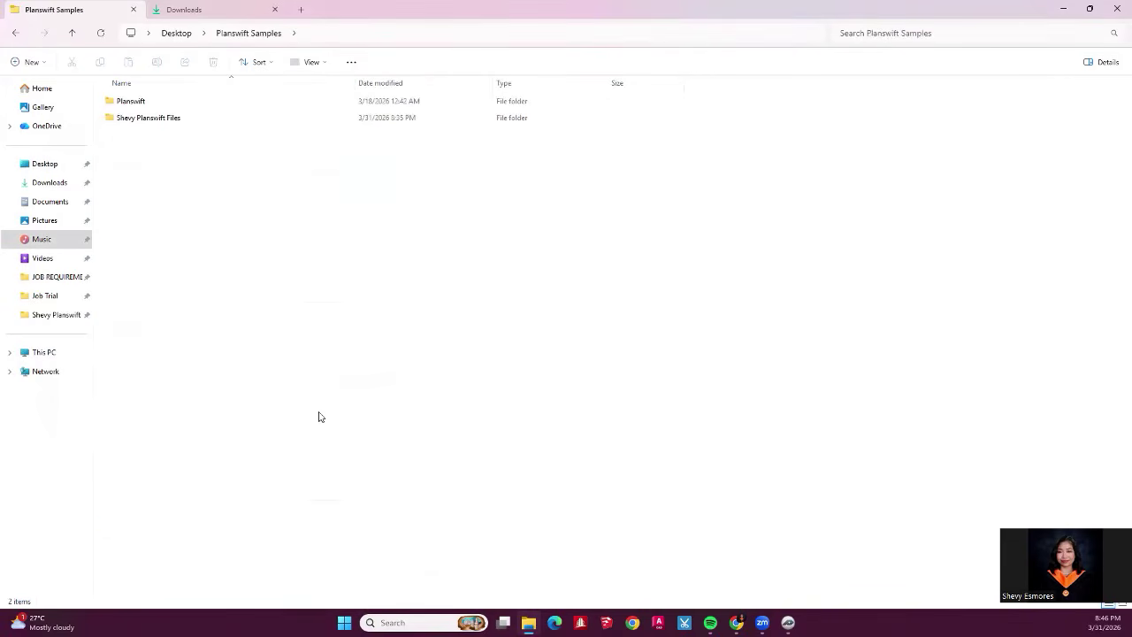
left_click(15, 33)
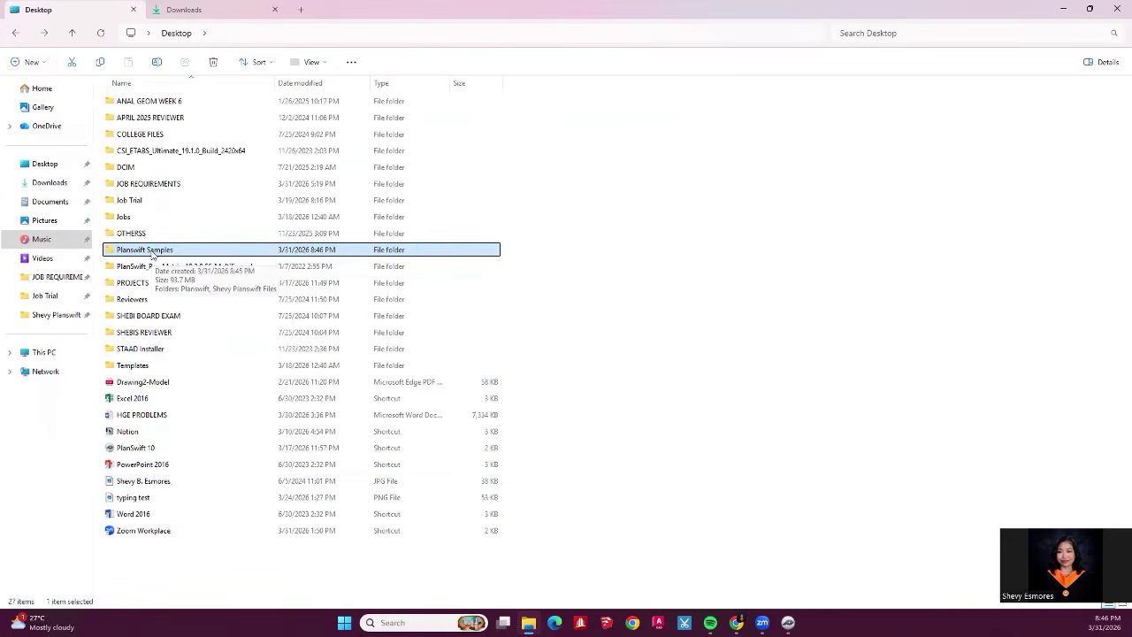
double_click(151, 252)
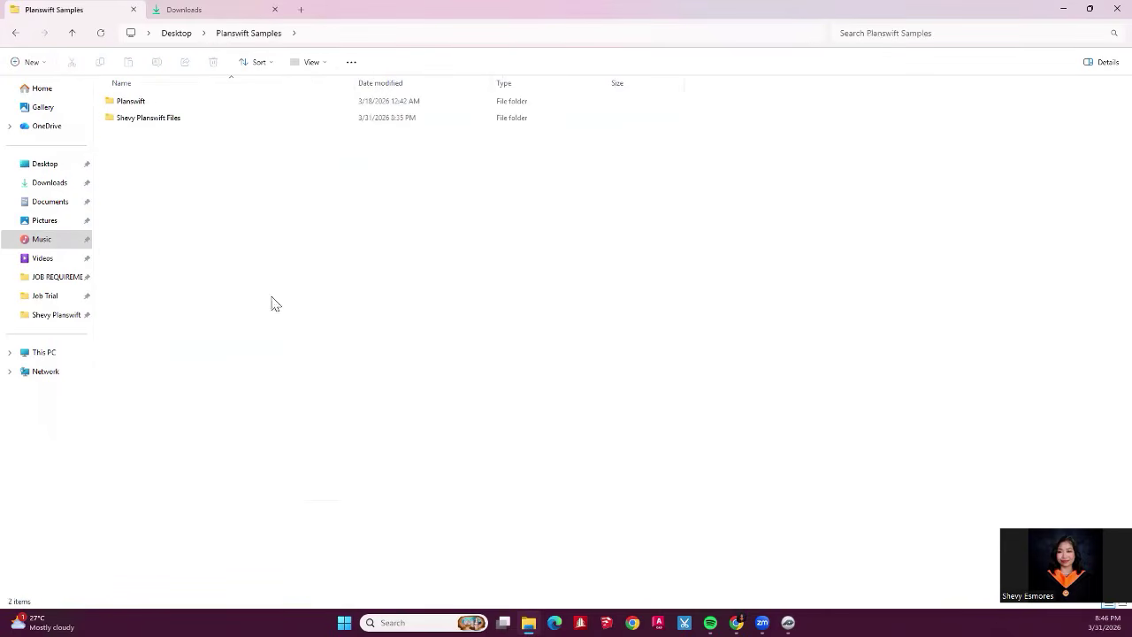
left_click(15, 33)
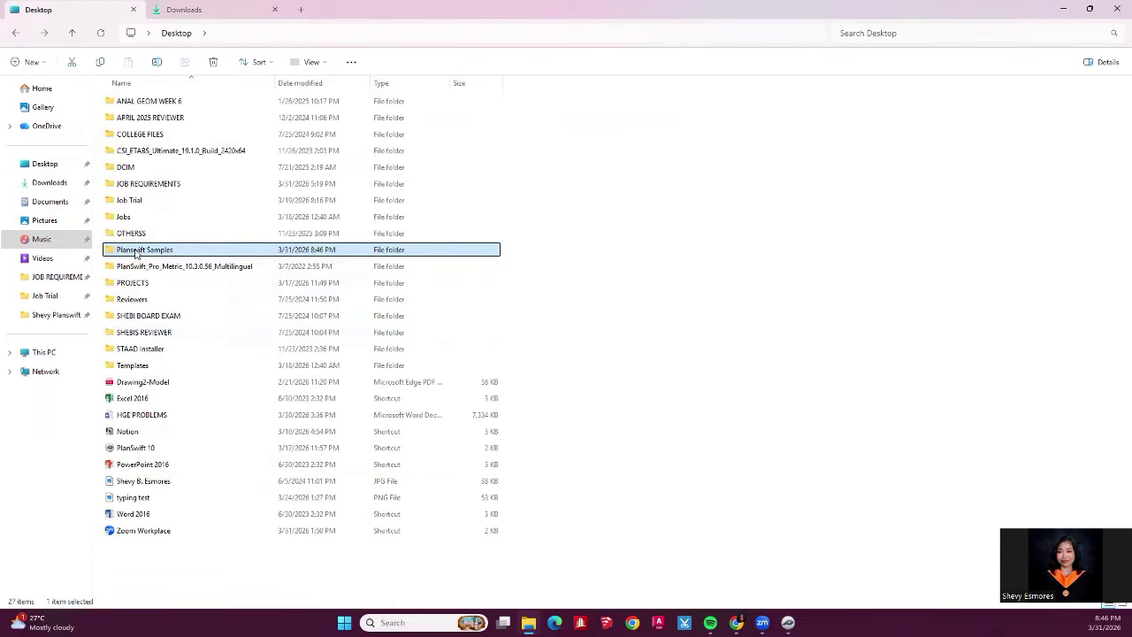
double_click(147, 252)
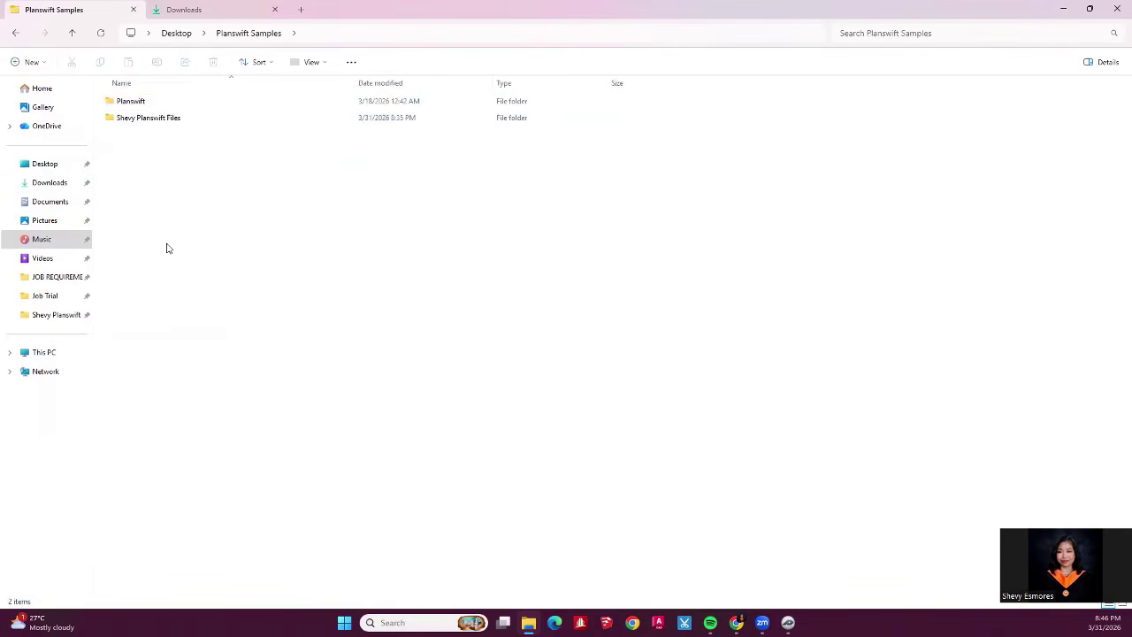
double_click(223, 107)
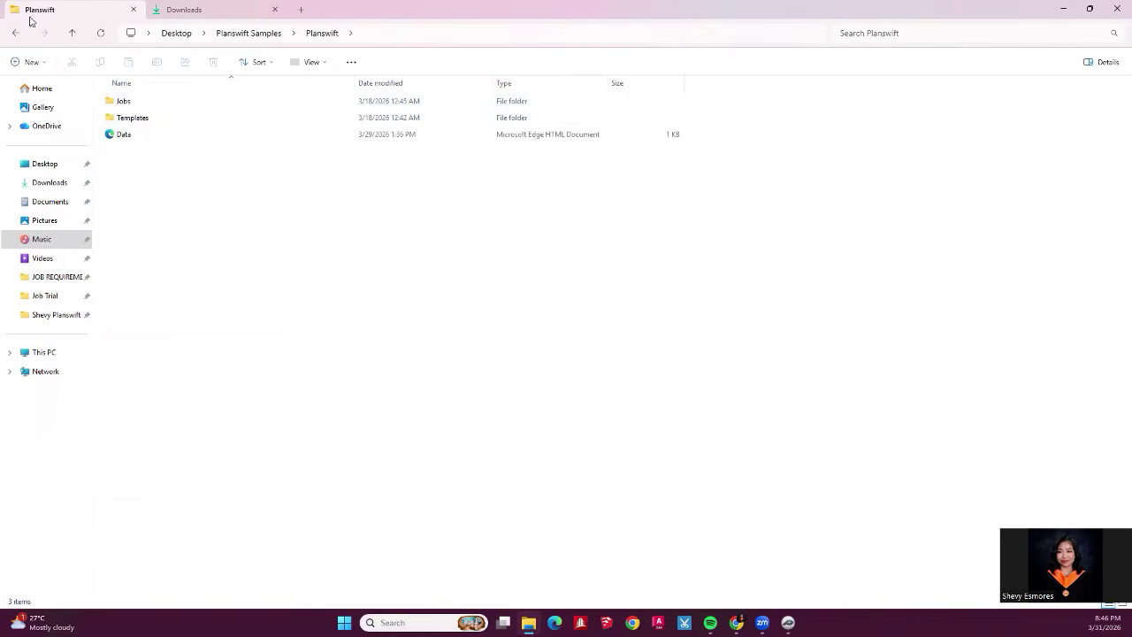
left_click(15, 39)
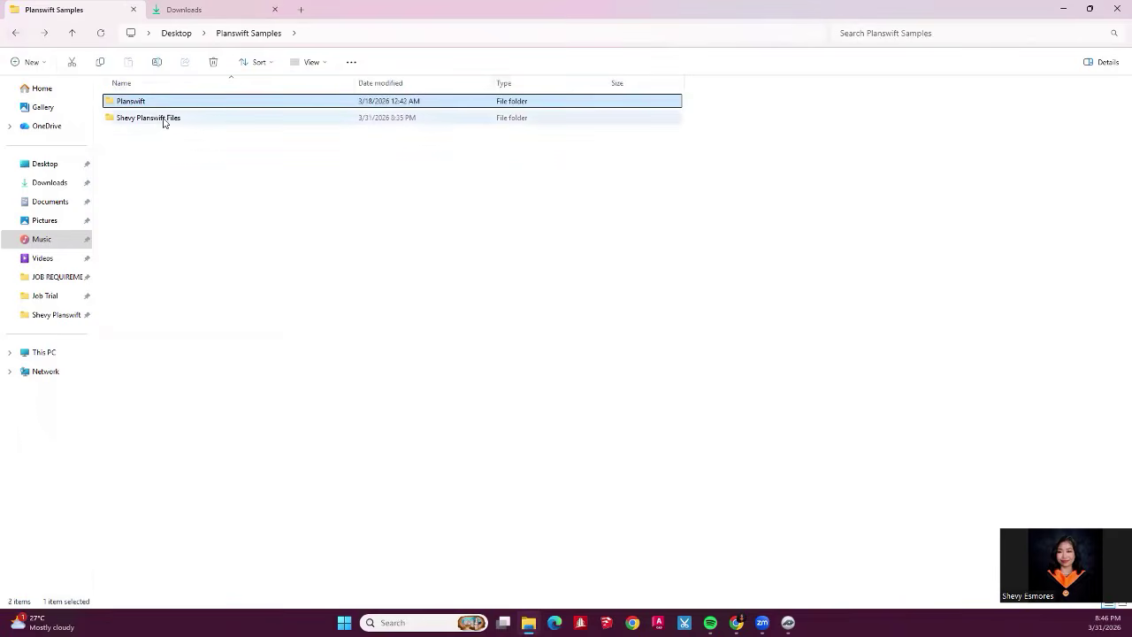
Inspect the personal Planswift files folder and its Trial 2 subfolder, and recheck the Planswift folder.
left_click(164, 119)
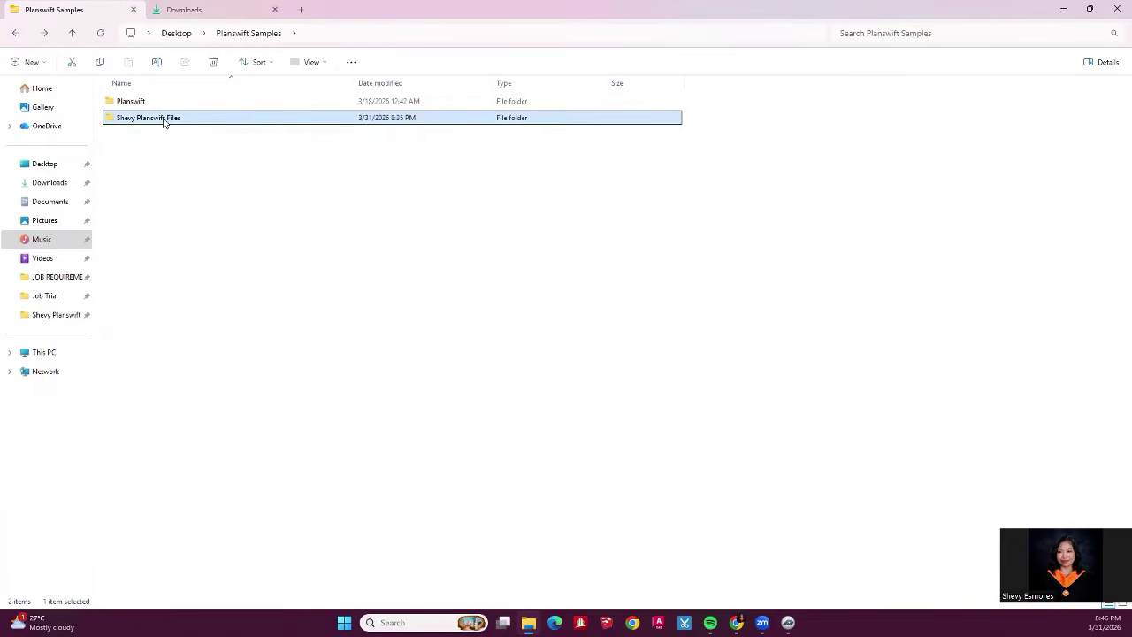
double_click(161, 121)
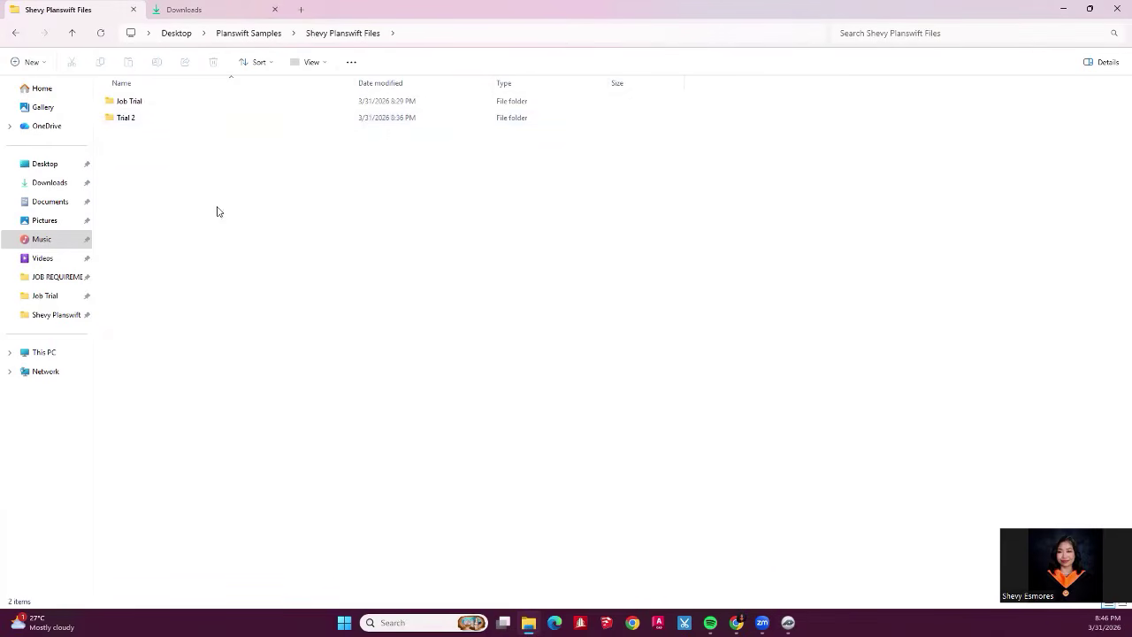
left_click(248, 124)
double_click(248, 124)
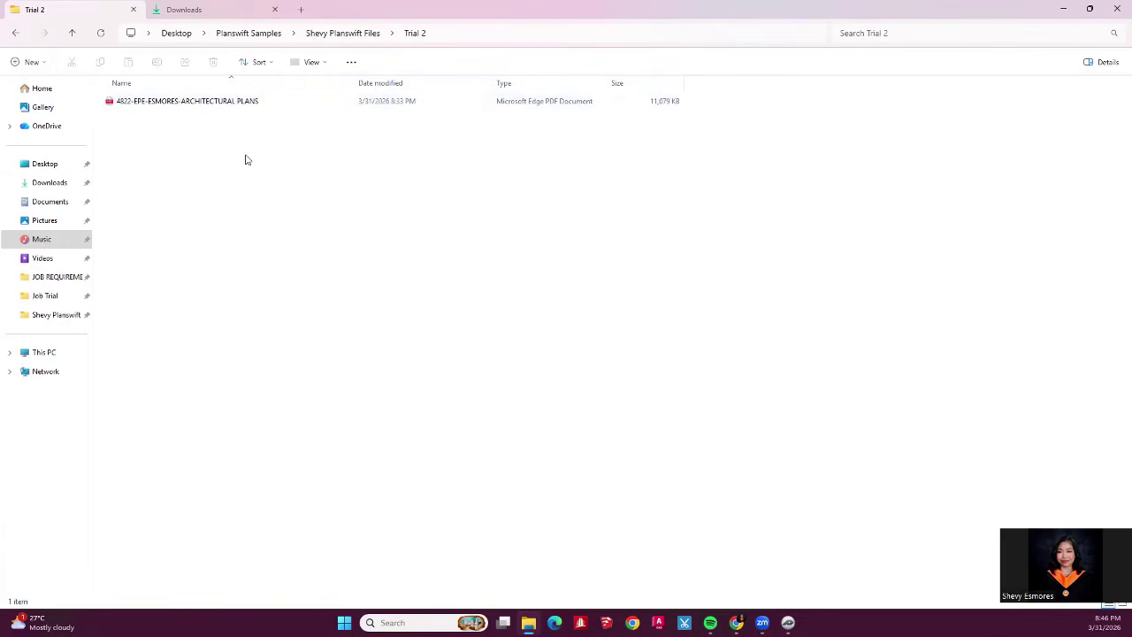
left_click(15, 33)
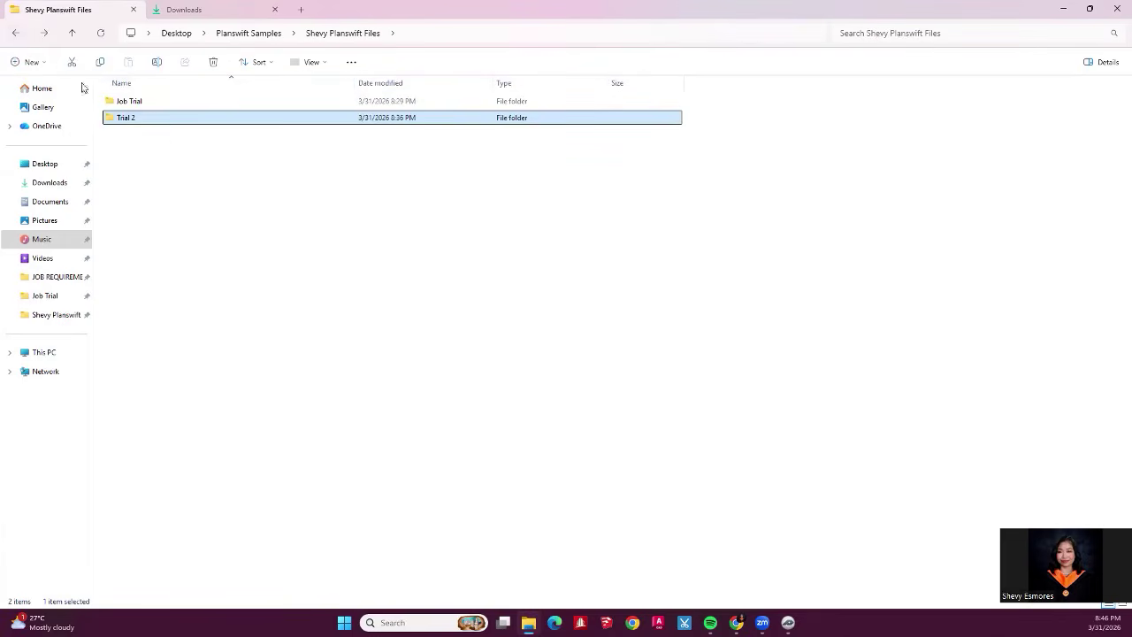
left_click(15, 34)
left_click(176, 104)
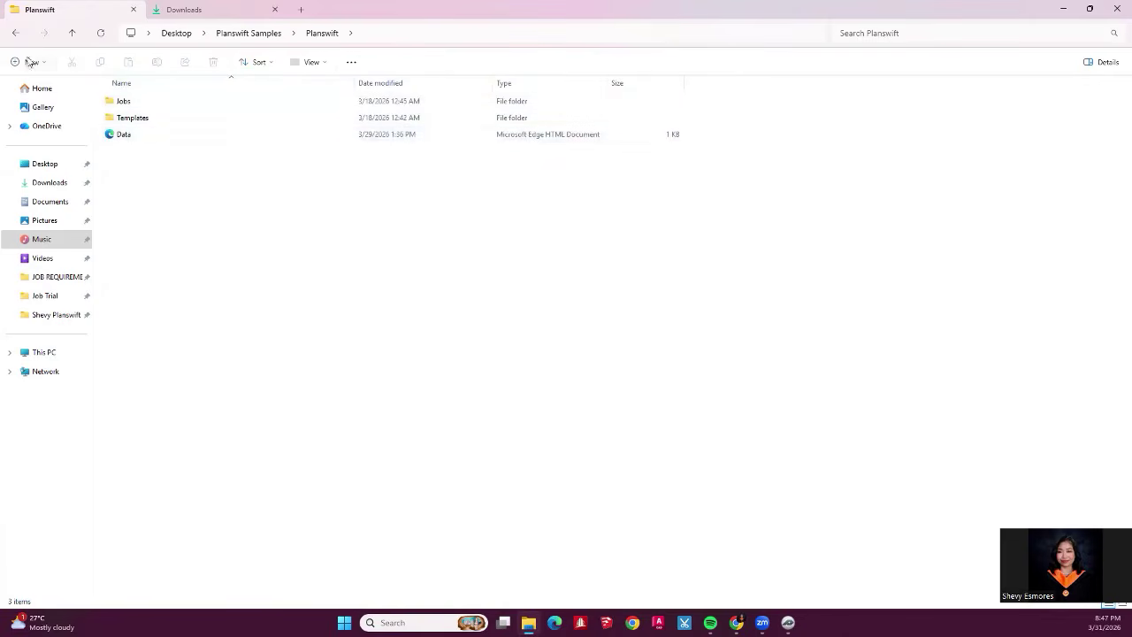
left_click(14, 34)
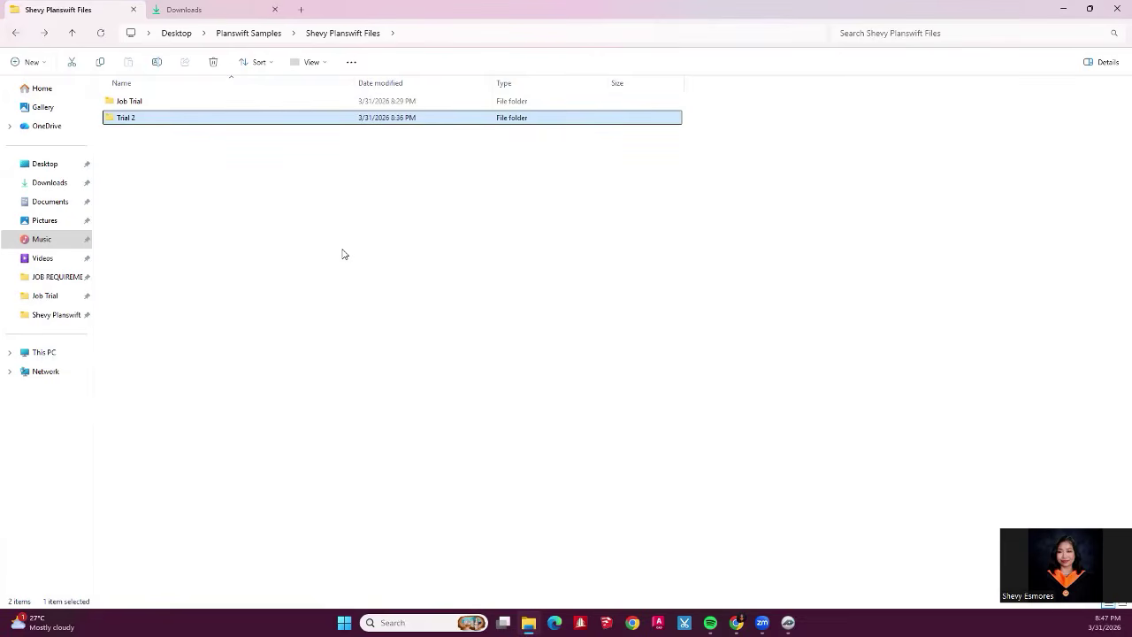
Switch to PlanSwift and review the New Job form's location and measurement type options, closing it without creating a job.
left_click(788, 622)
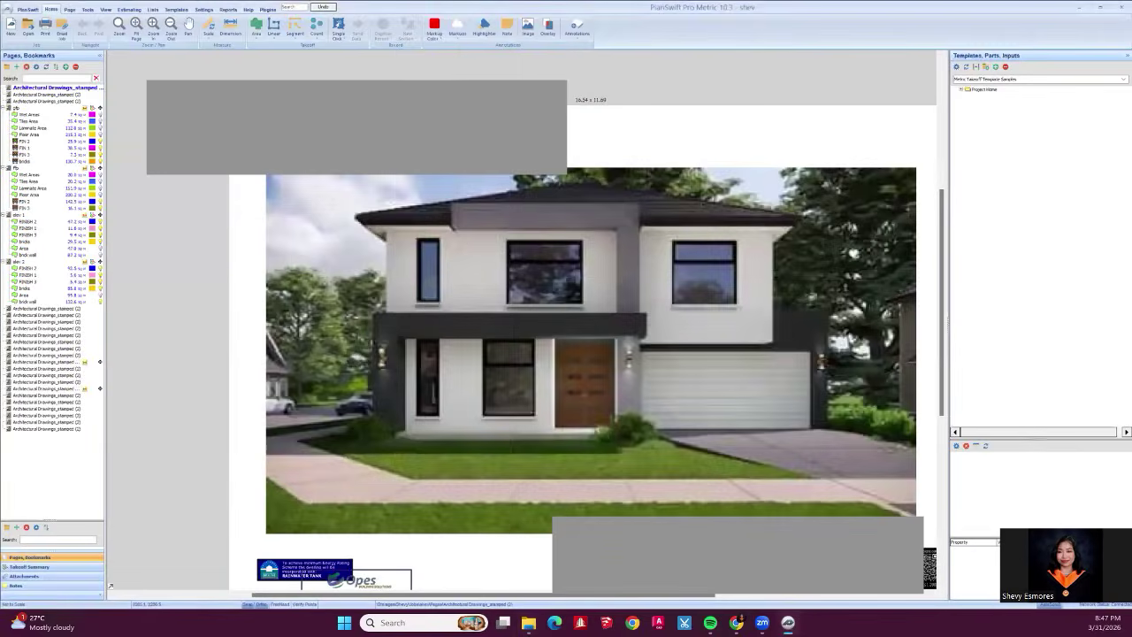
mouse_move(375, 146)
left_mouse_down()
mouse_move(302, 139)
mouse_move(298, 127)
left_mouse_up()
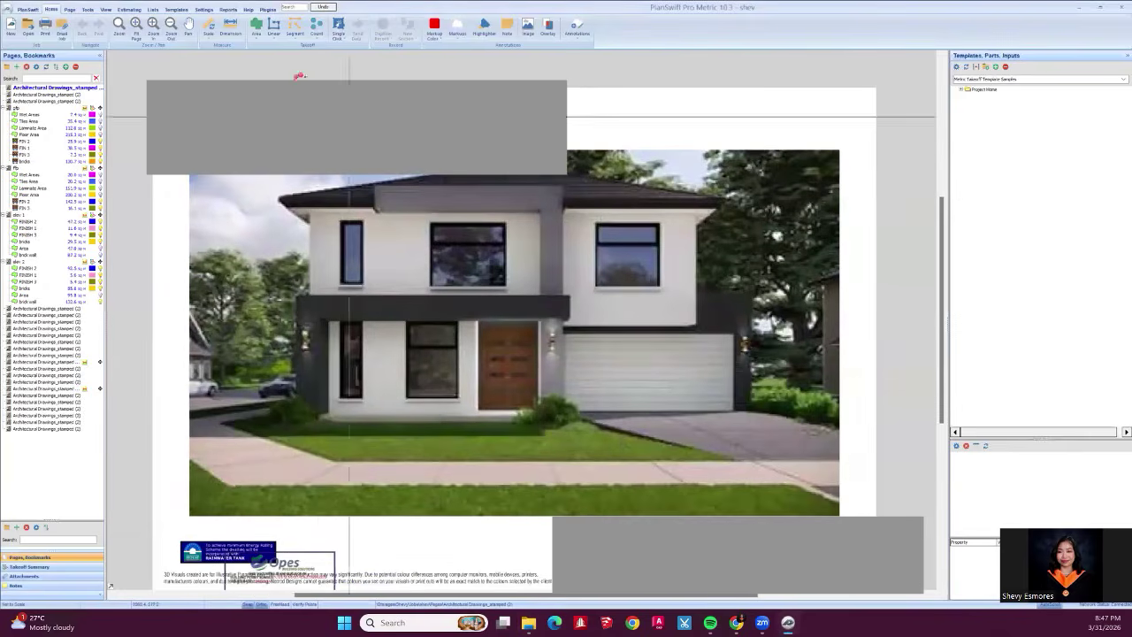
left_click(11, 37)
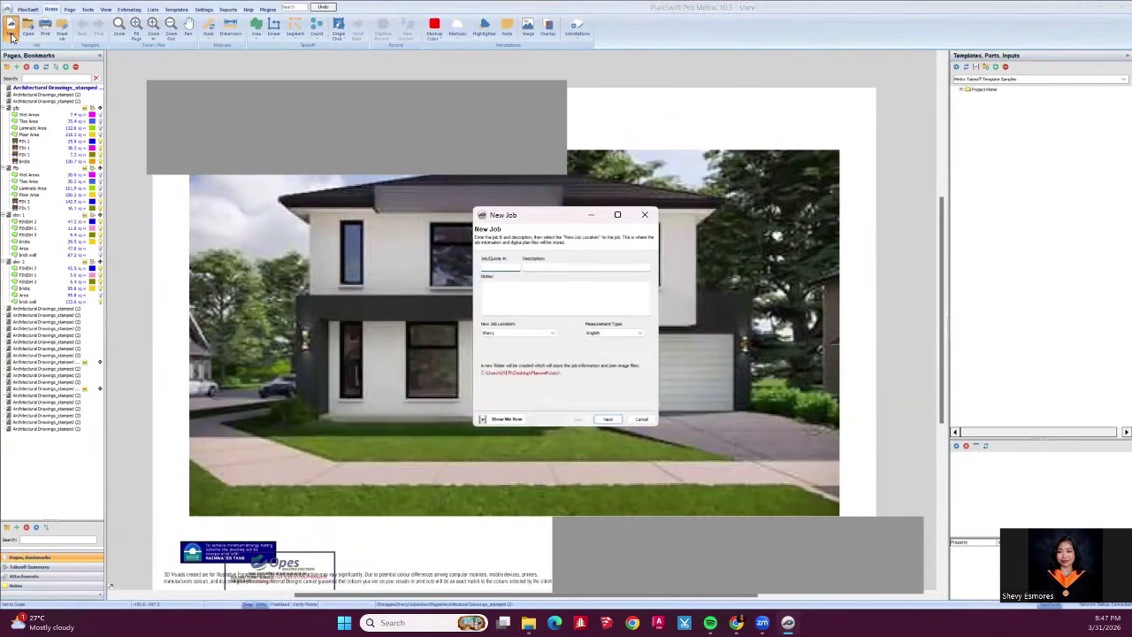
left_click_drag(543, 218, 539, 216)
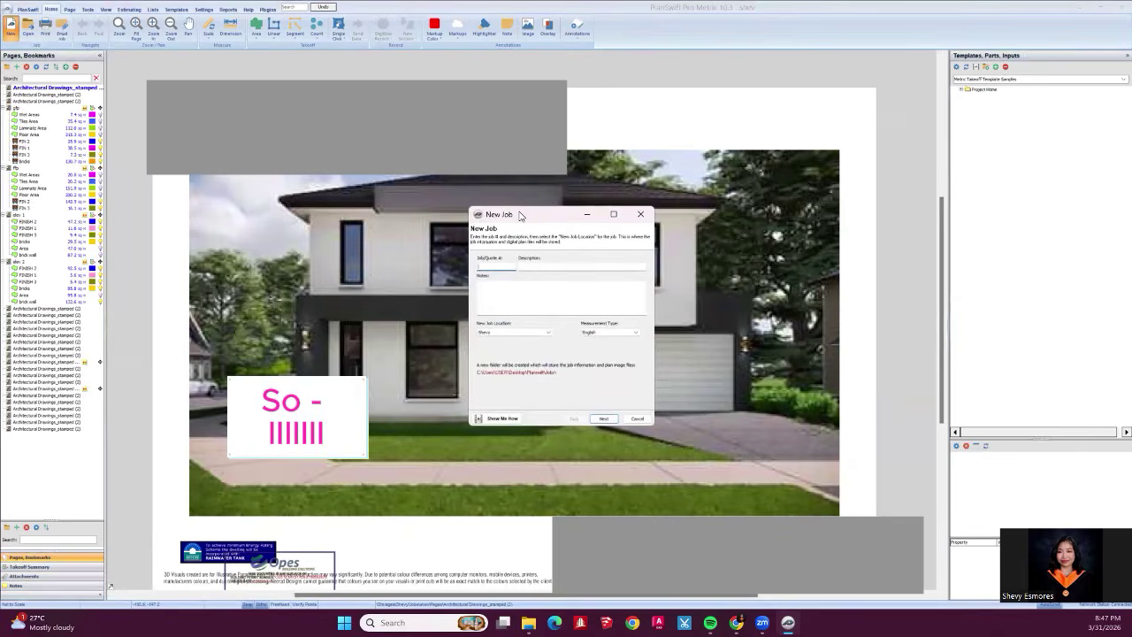
left_click_drag(520, 215, 434, 243)
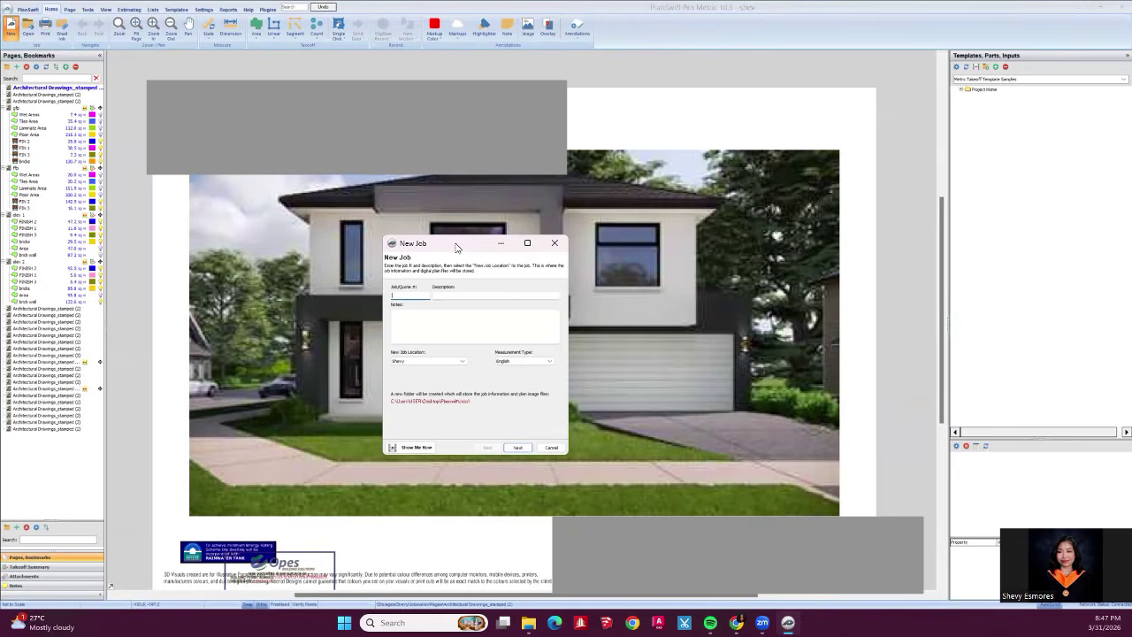
left_click(554, 242)
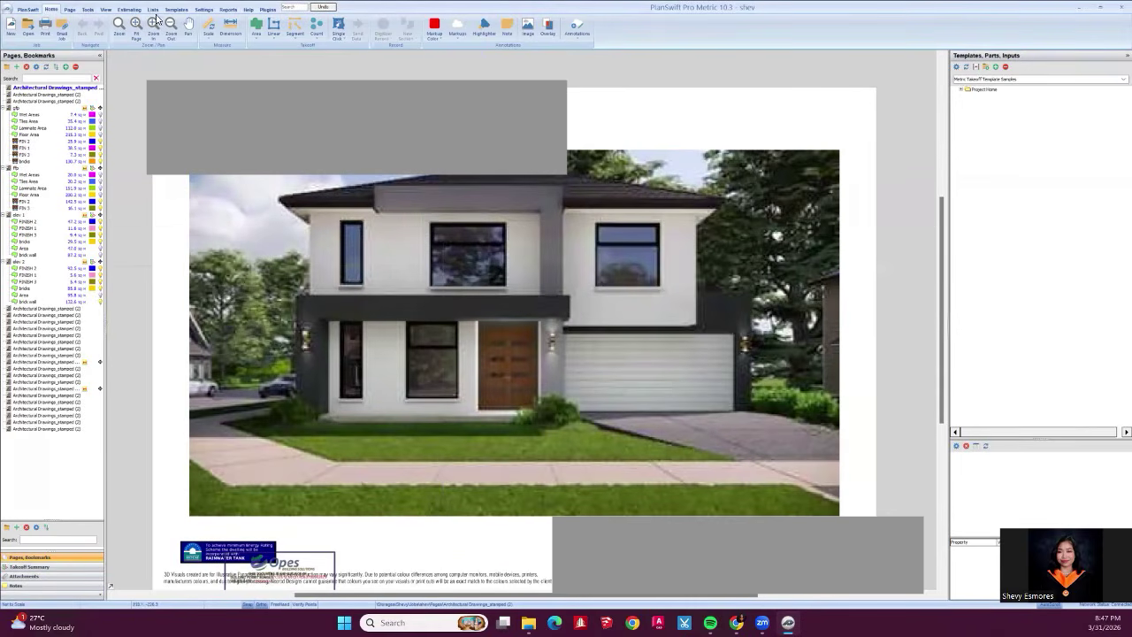
Open the Data Storage settings and check the existing data storage locations.
left_click(205, 10)
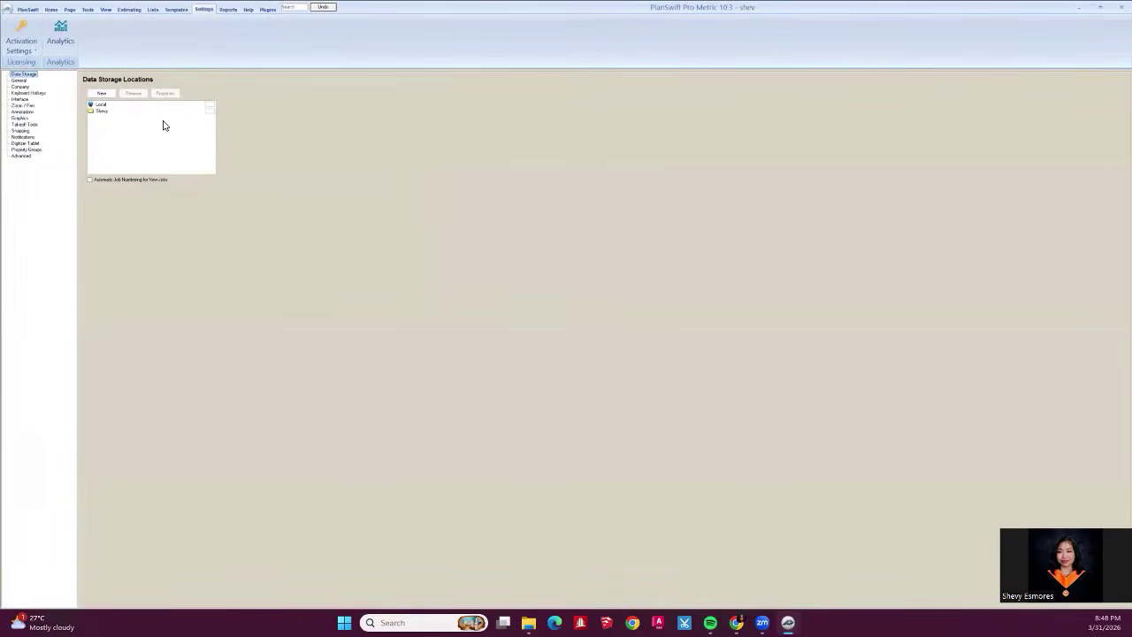
left_click(99, 110)
left_click(128, 142)
Switch to File Explorer and return from the personal Planswift files folder to the Desktop.
left_click(528, 622)
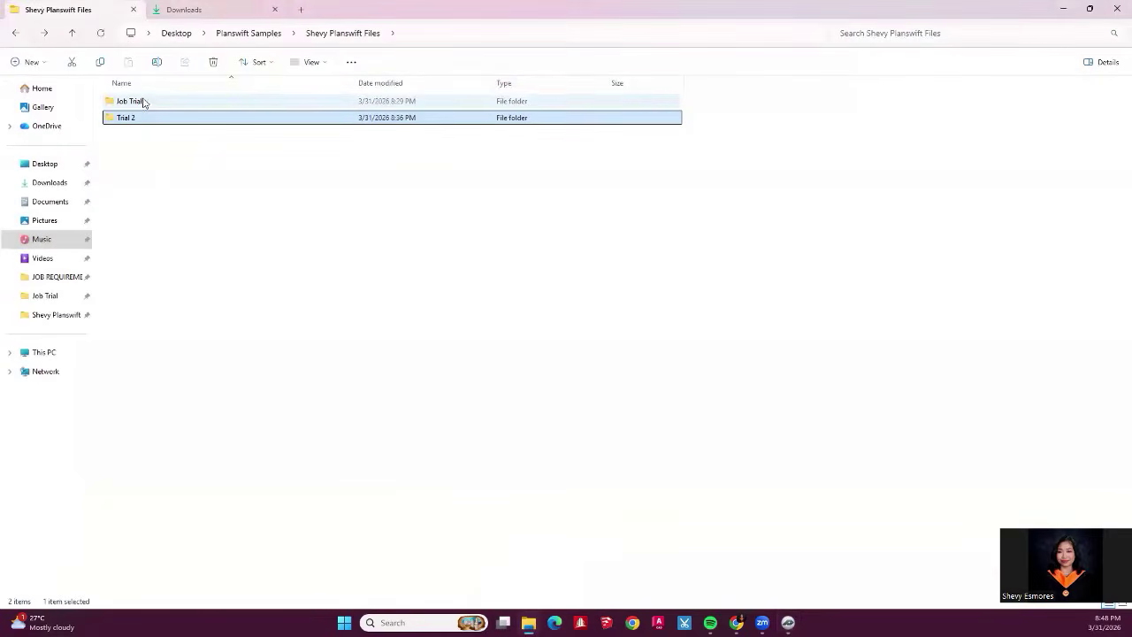
left_click(10, 35)
left_click(11, 35)
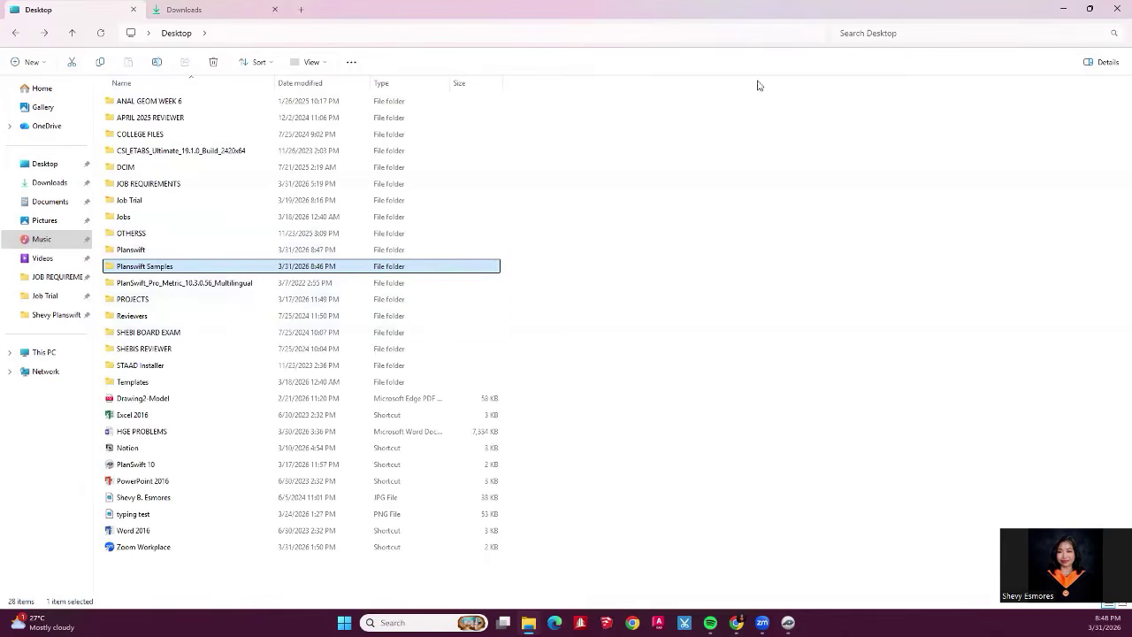
Start a new data storage location, naming it with the owner's first name plus "New Planswift" and picking its color.
left_click(1064, 11)
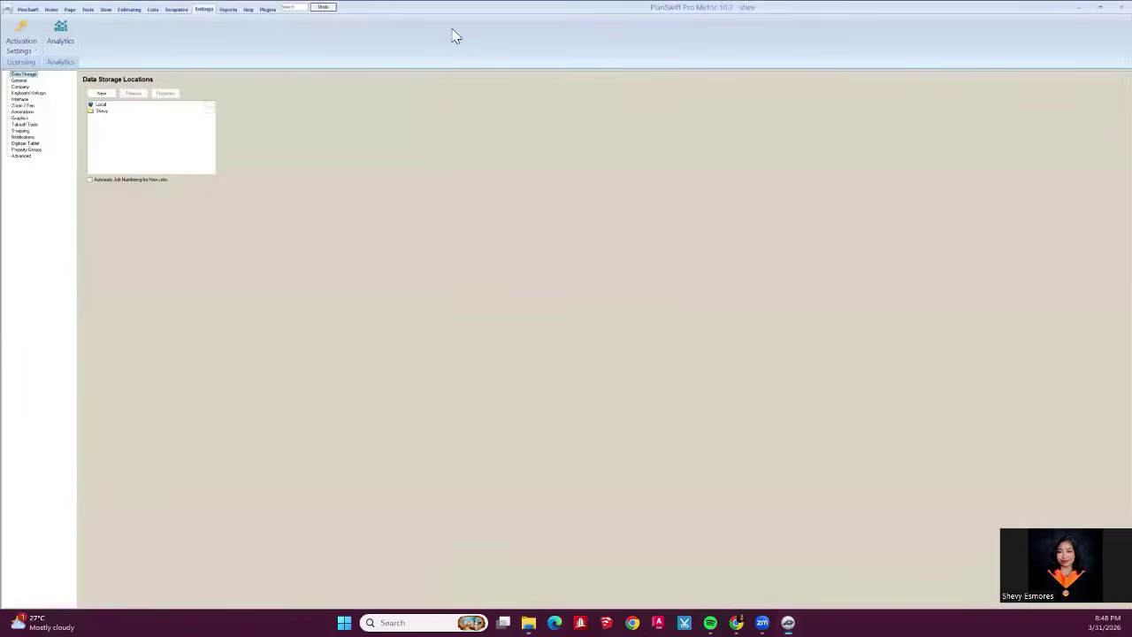
left_click(111, 98)
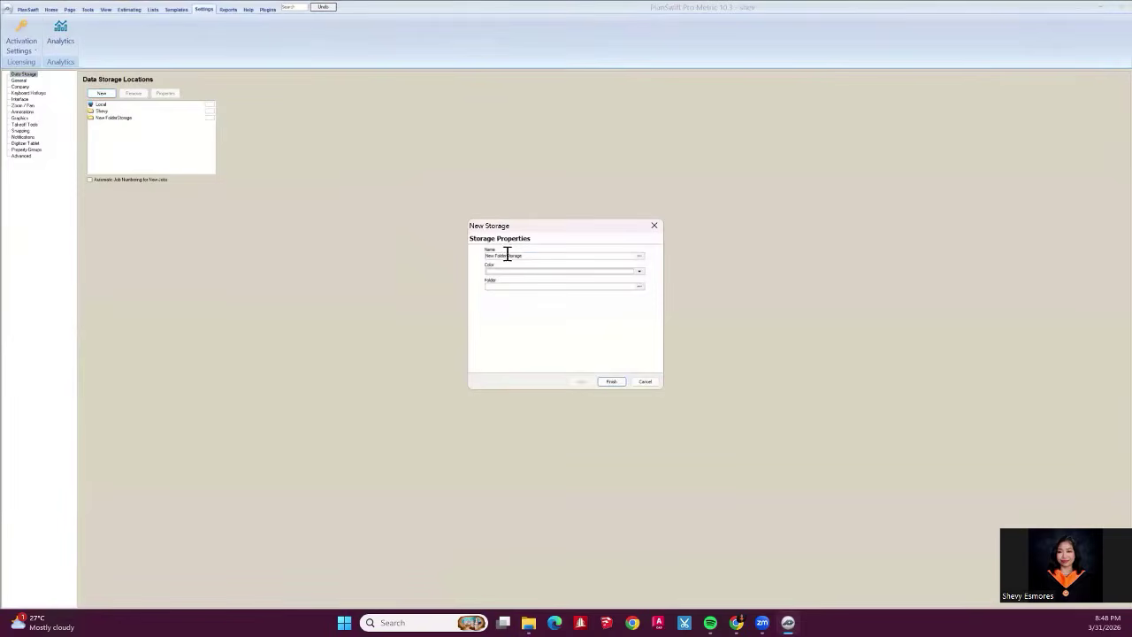
left_click_drag(544, 255, 419, 254)
type("Shevy New Planswift")
left_click(580, 273)
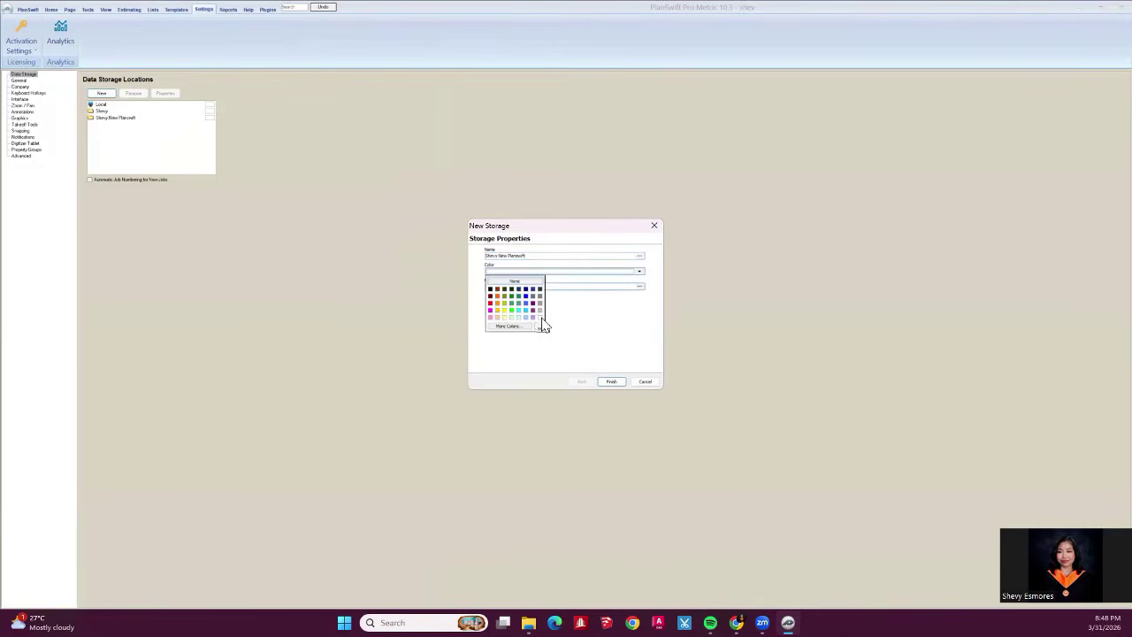
left_click(543, 327)
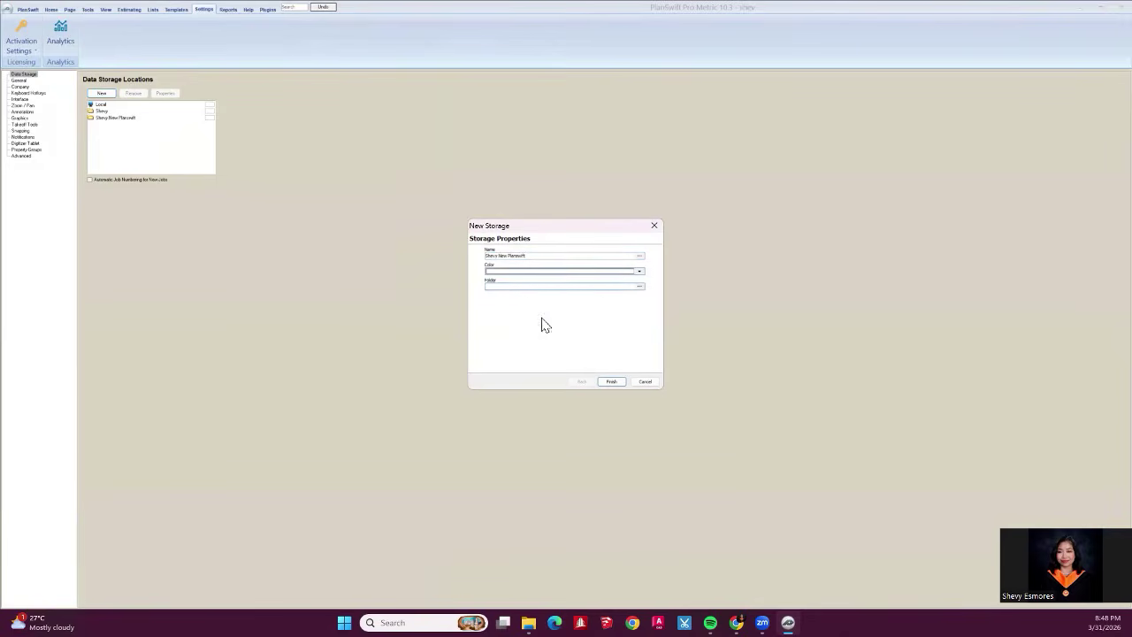
Set the new storage's folder to Planswift inside the Desktop's Planswift Samples, and close the form without finishing it.
left_click(645, 289)
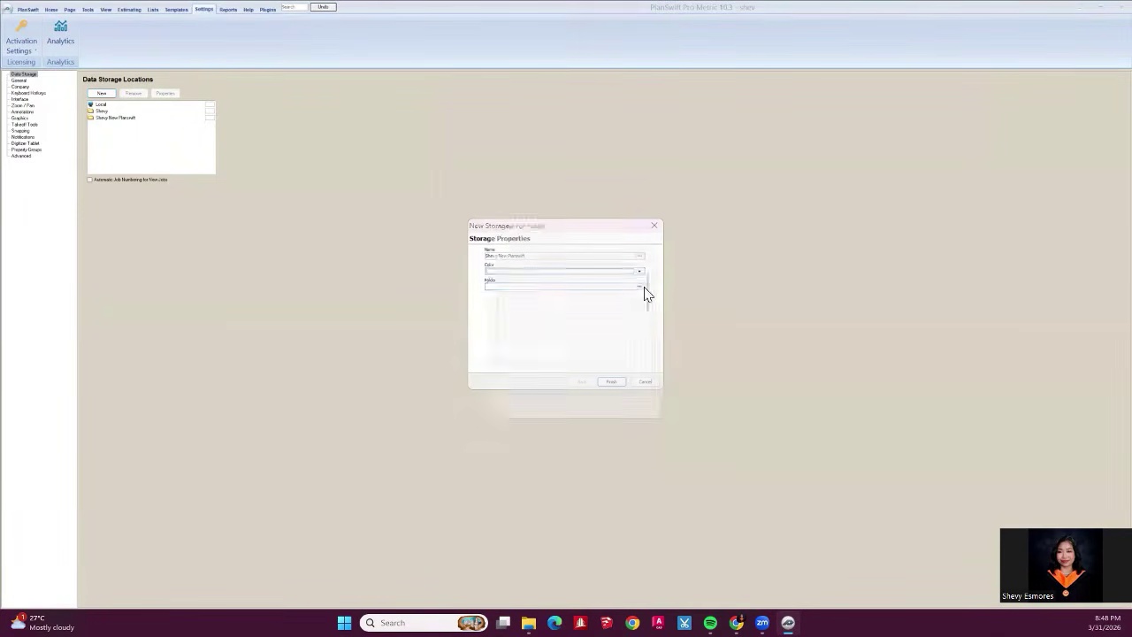
scroll(559, 338, "down", 5)
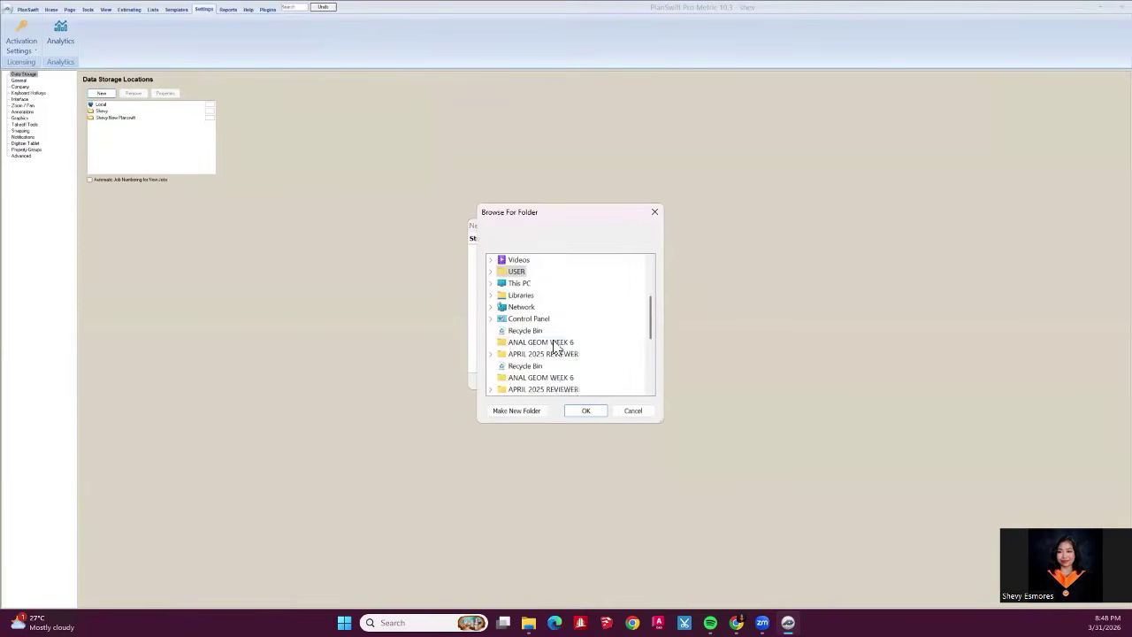
scroll(554, 344, "down", 1)
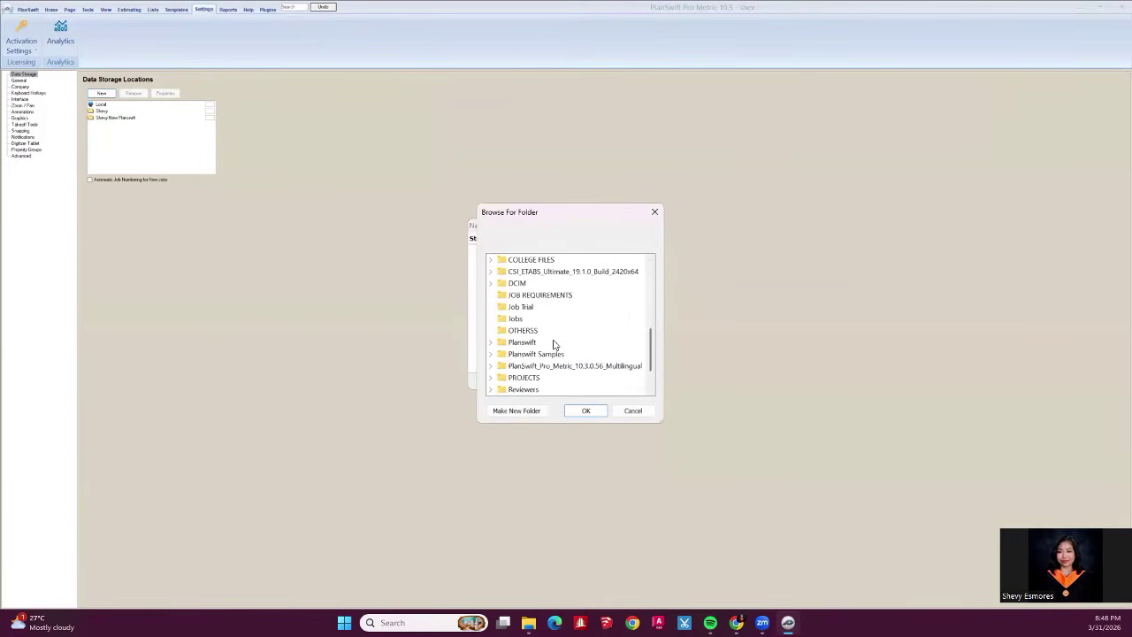
left_click(492, 355)
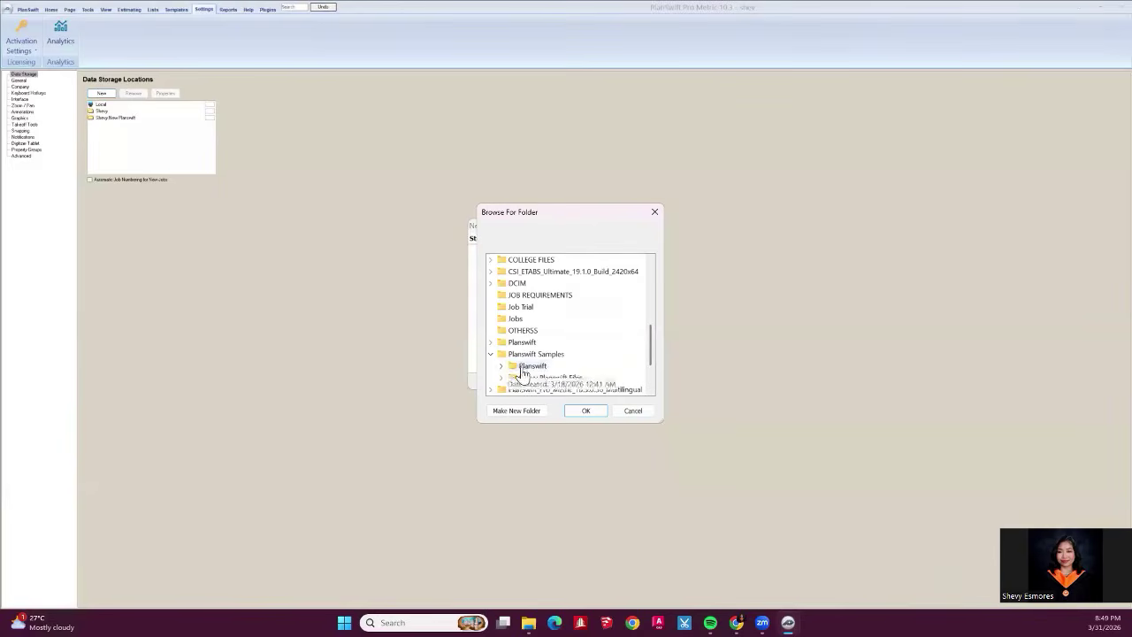
double_click(531, 367)
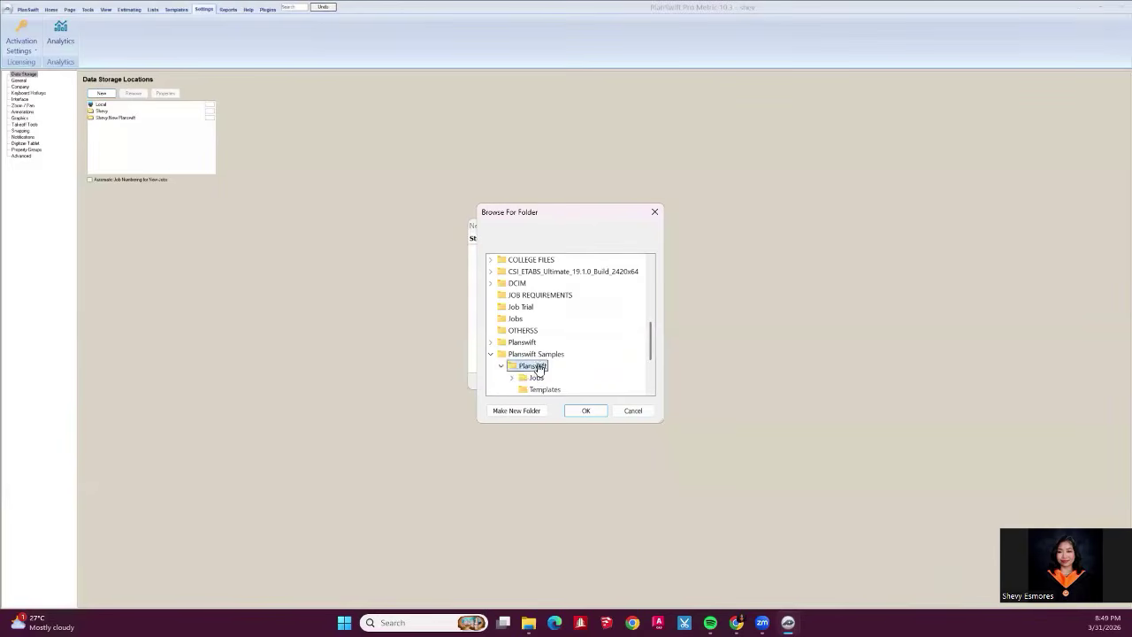
left_click(584, 412)
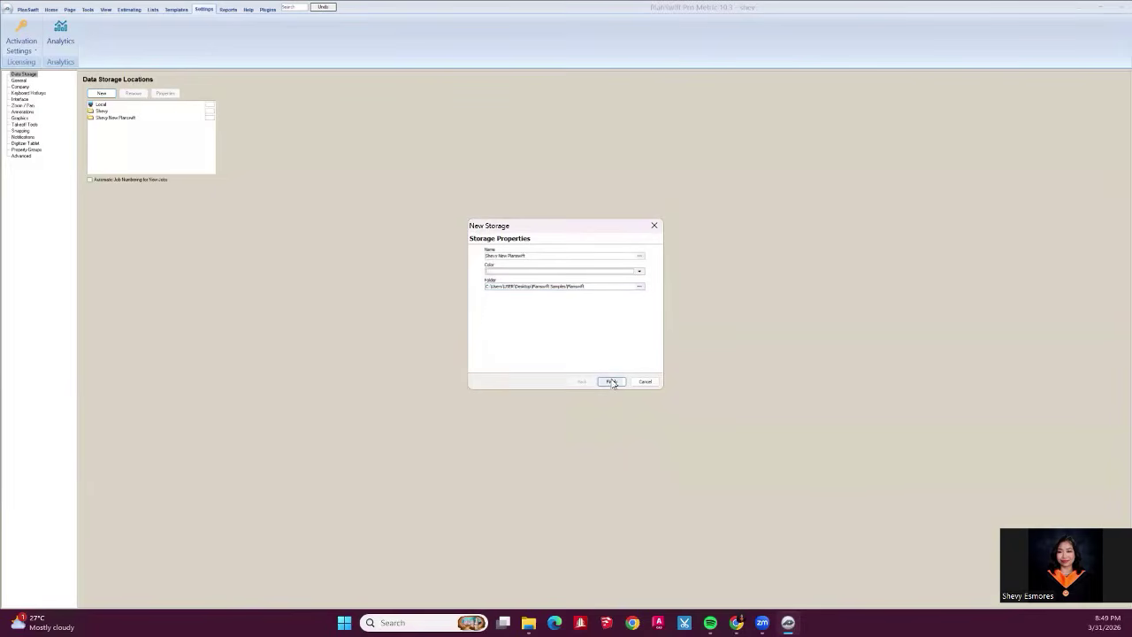
left_click(654, 226)
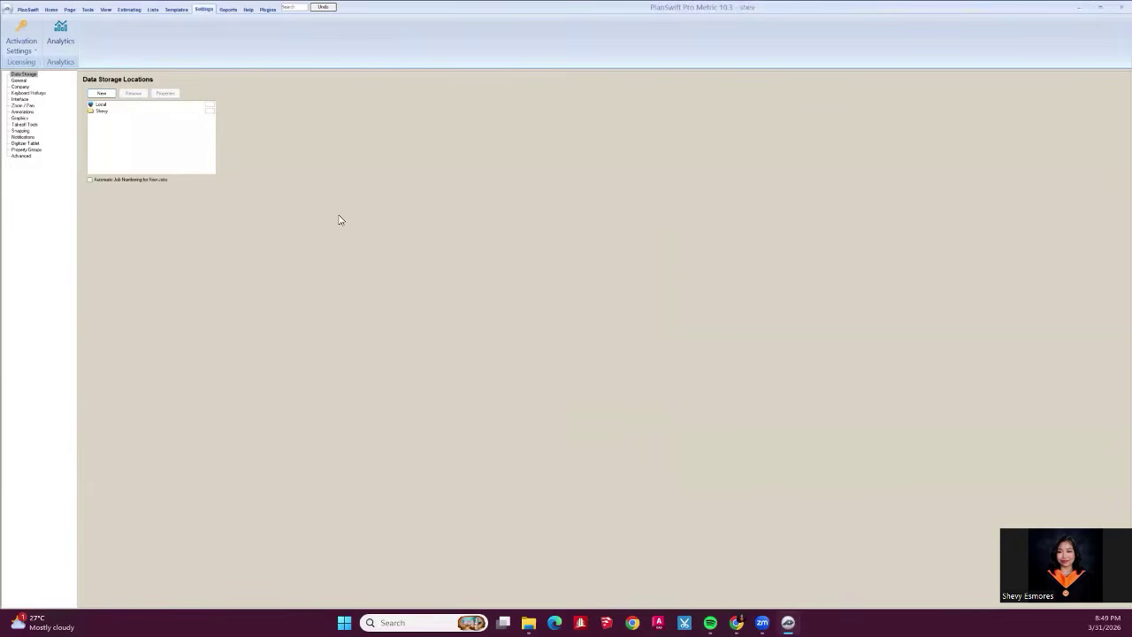
Start a new job with the job name Trial 1 and the description Davao City.
left_click(53, 10)
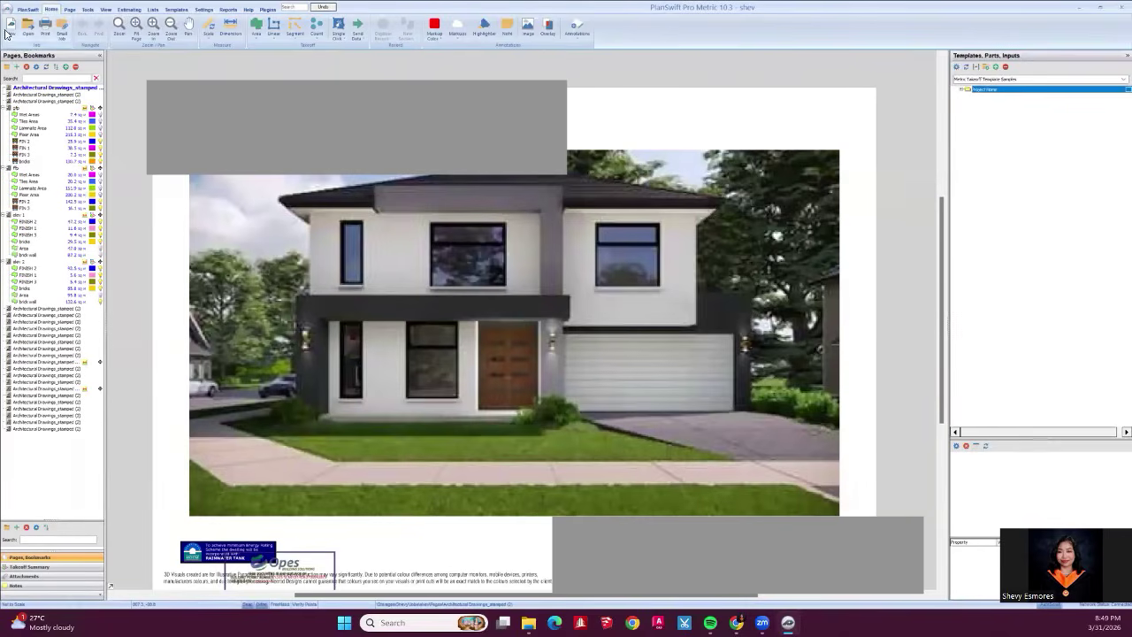
left_click(10, 36)
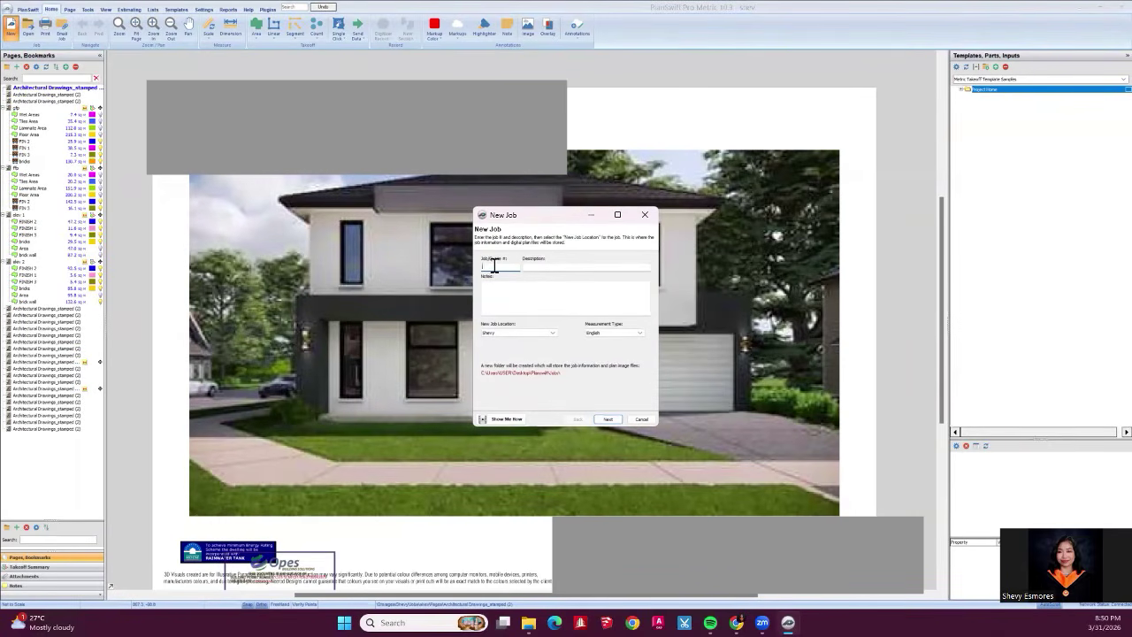
type("TR")
left_click(569, 267)
type("Davao City")
Store the new job in the personal storage location and set its measurement type to Metric.
left_click(515, 333)
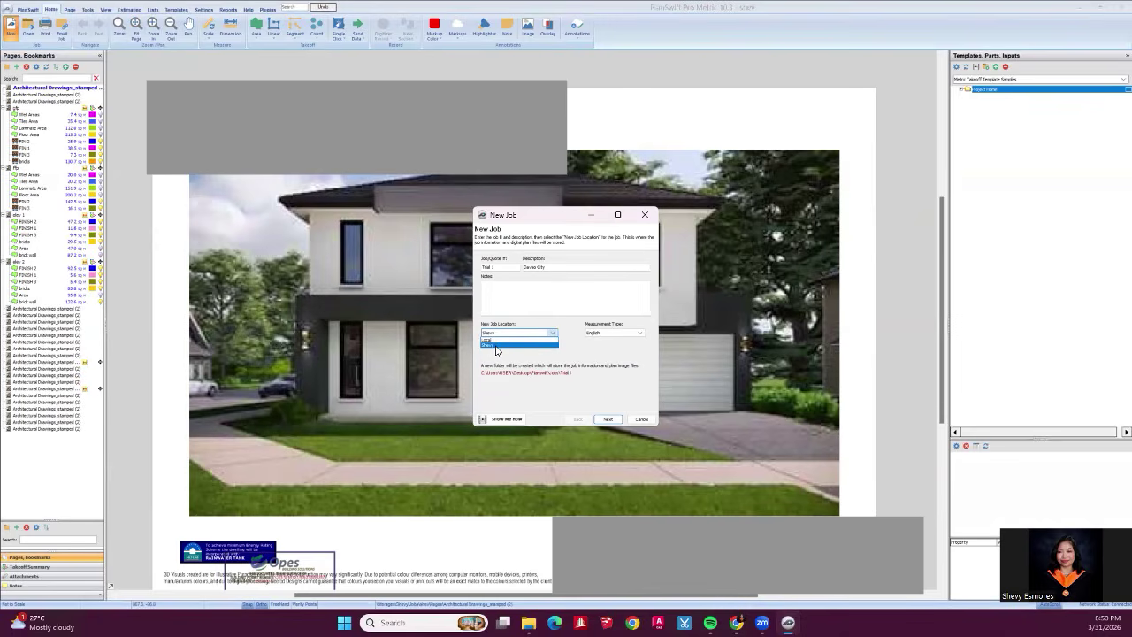
left_click(497, 345)
left_click(608, 335)
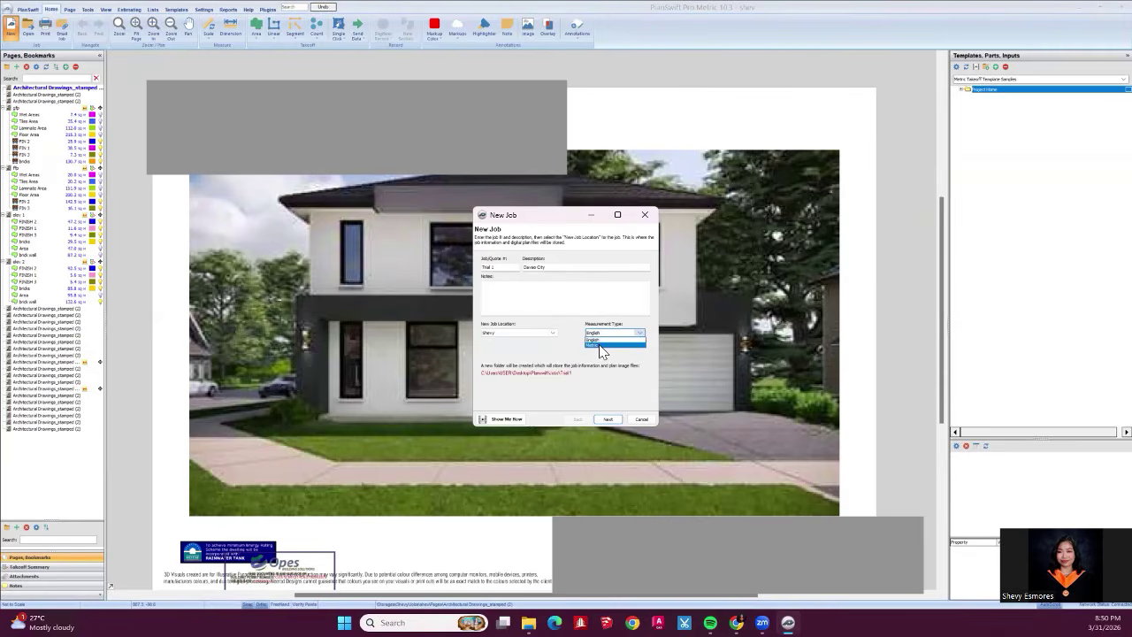
left_click(601, 347)
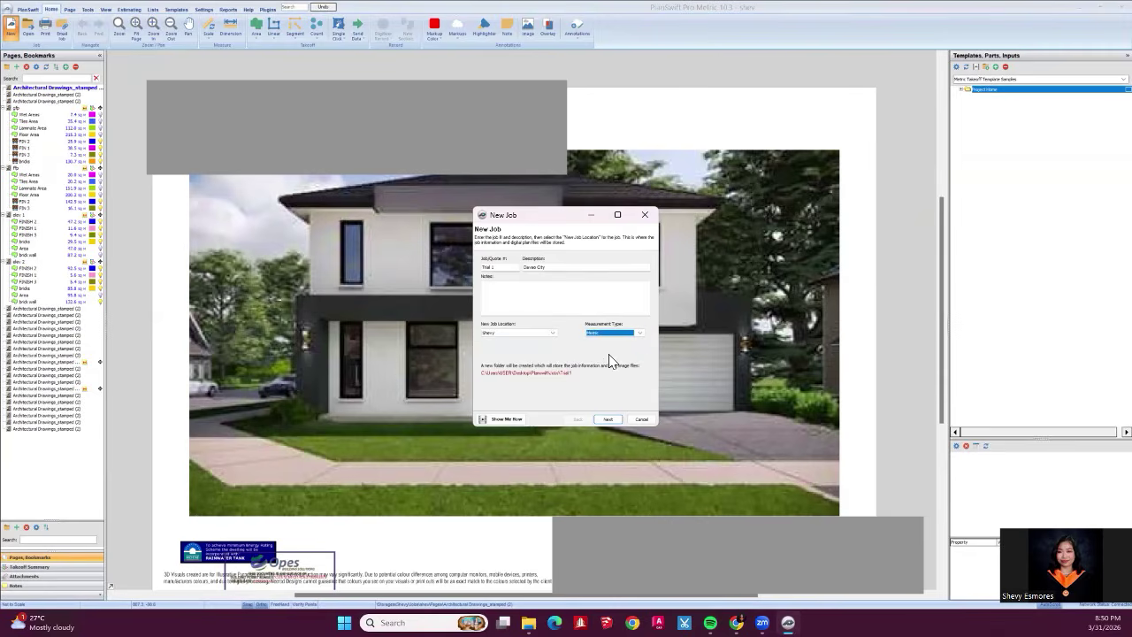
left_click(608, 420)
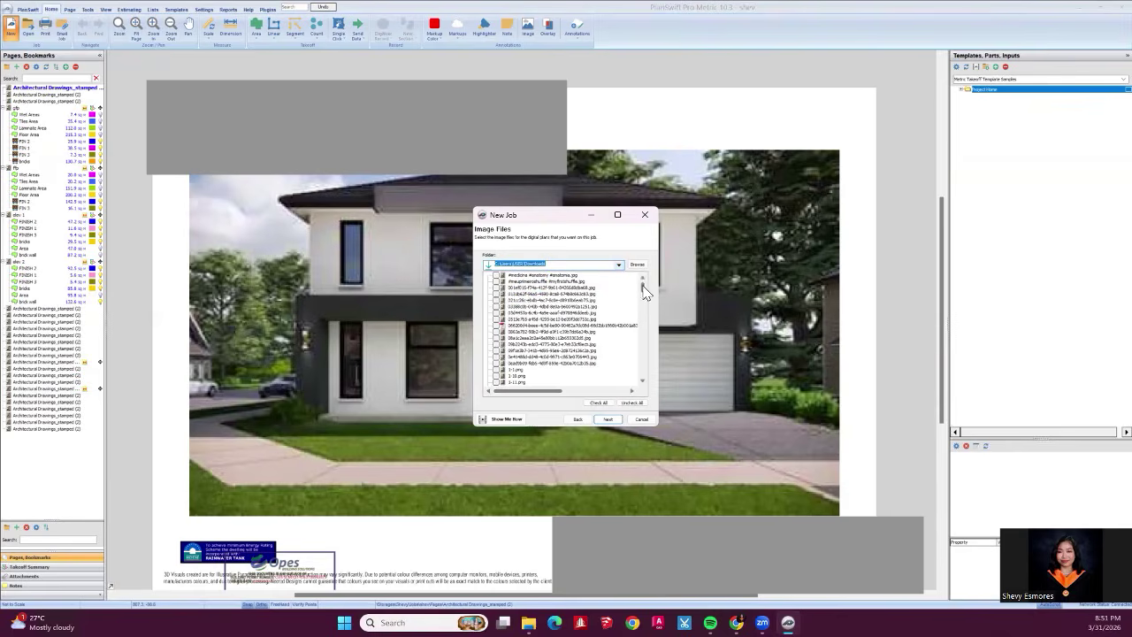
Choose the architectural plans PDF from the Trial 2 folder of the personal files in Planswift Samples as the job's image file.
left_click_drag(644, 293, 643, 272)
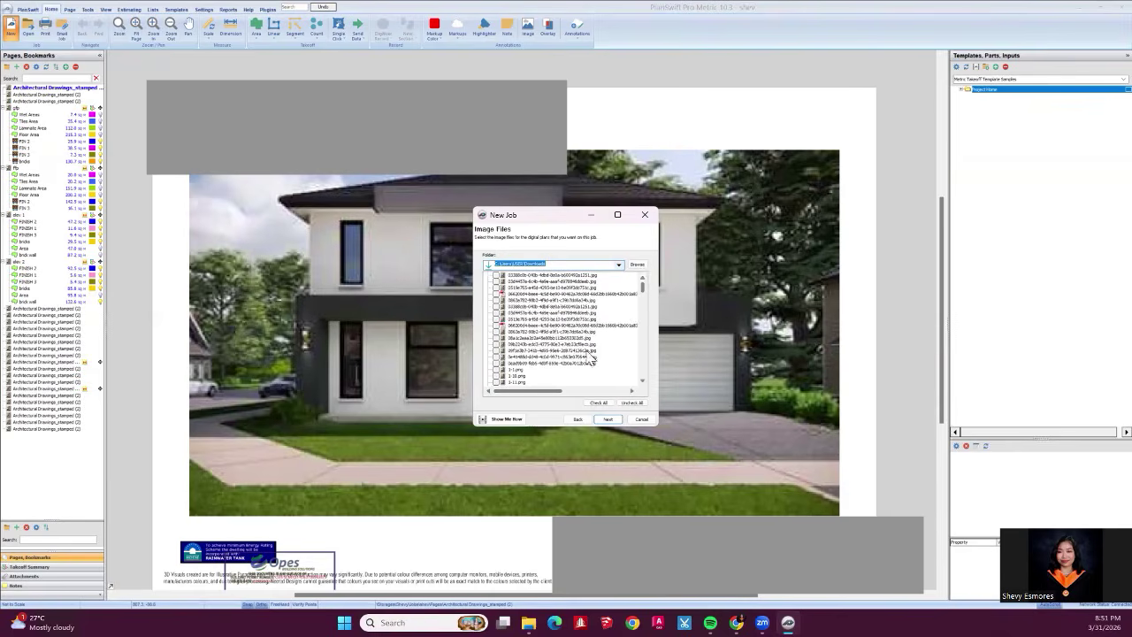
scroll(616, 325, "up", 1)
scroll(644, 296, "down", 3)
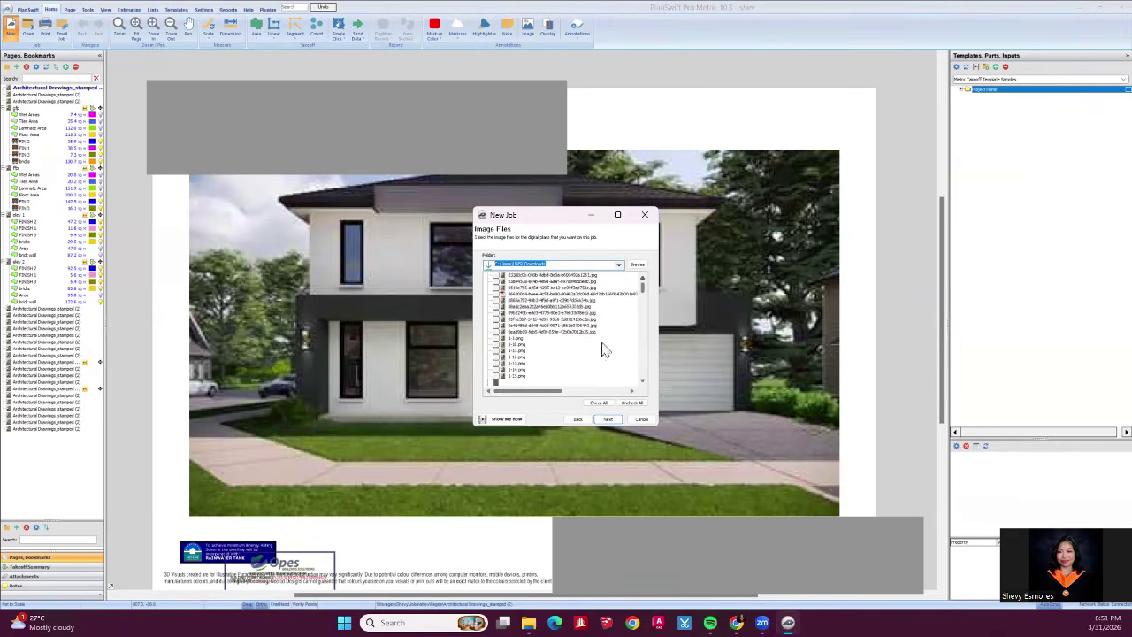
scroll(602, 349, "down", 1)
scroll(561, 271, "down", 2)
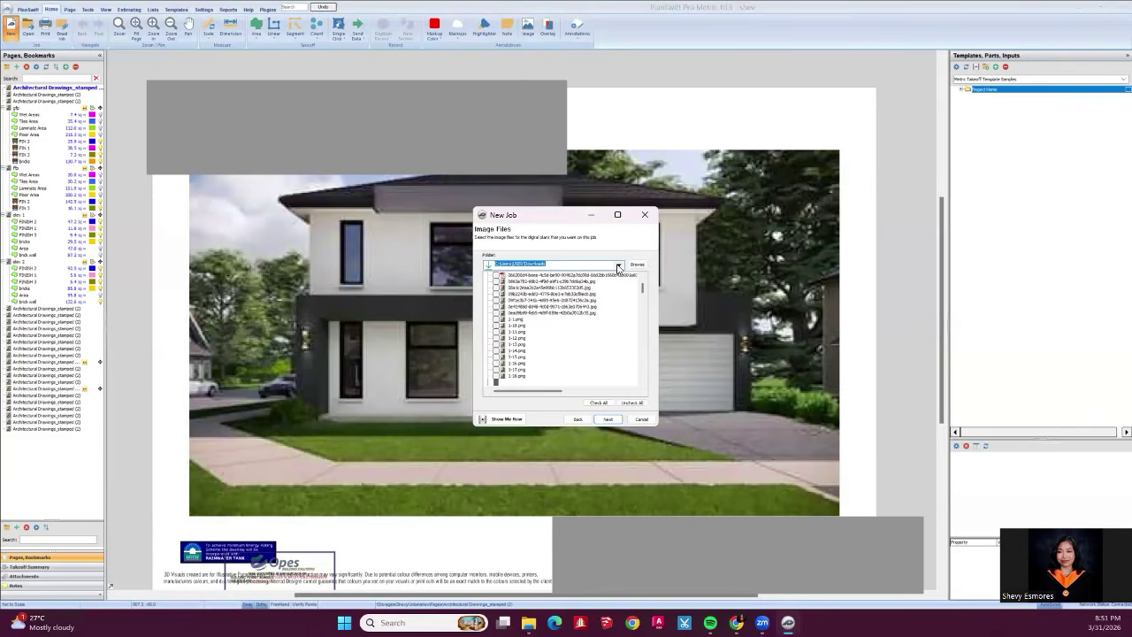
left_click(618, 267)
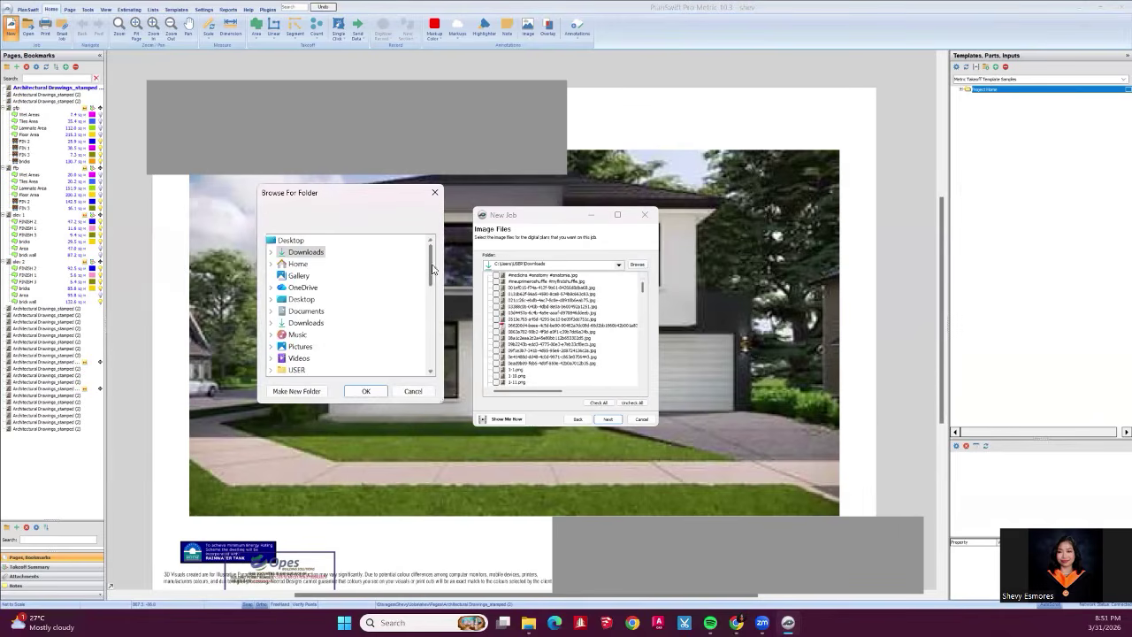
left_click_drag(433, 270, 422, 336)
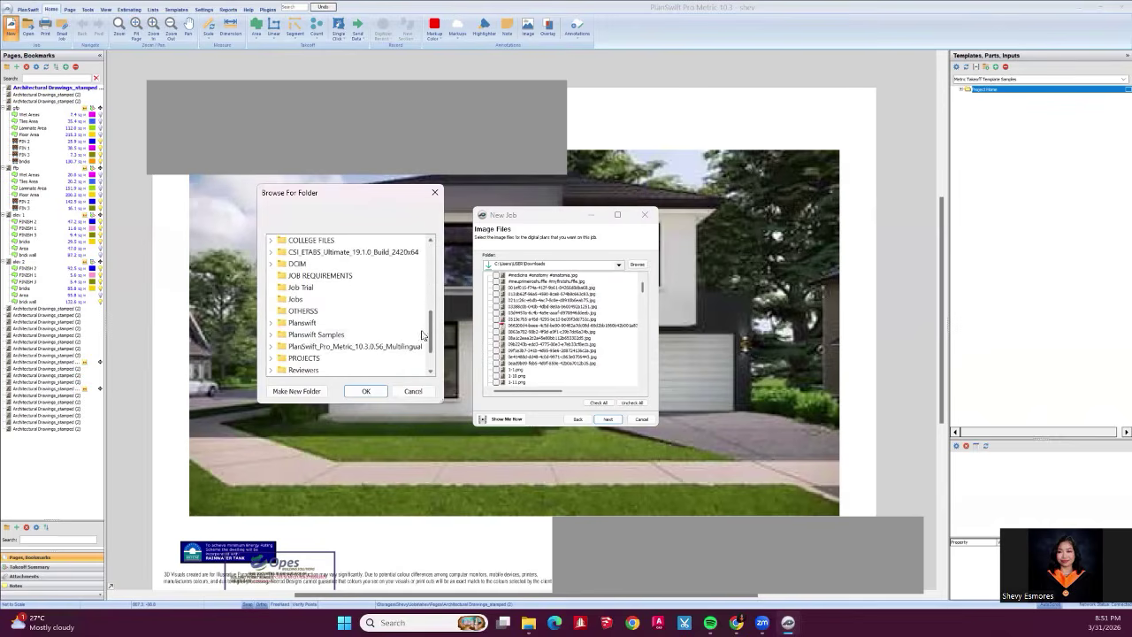
left_click(271, 334)
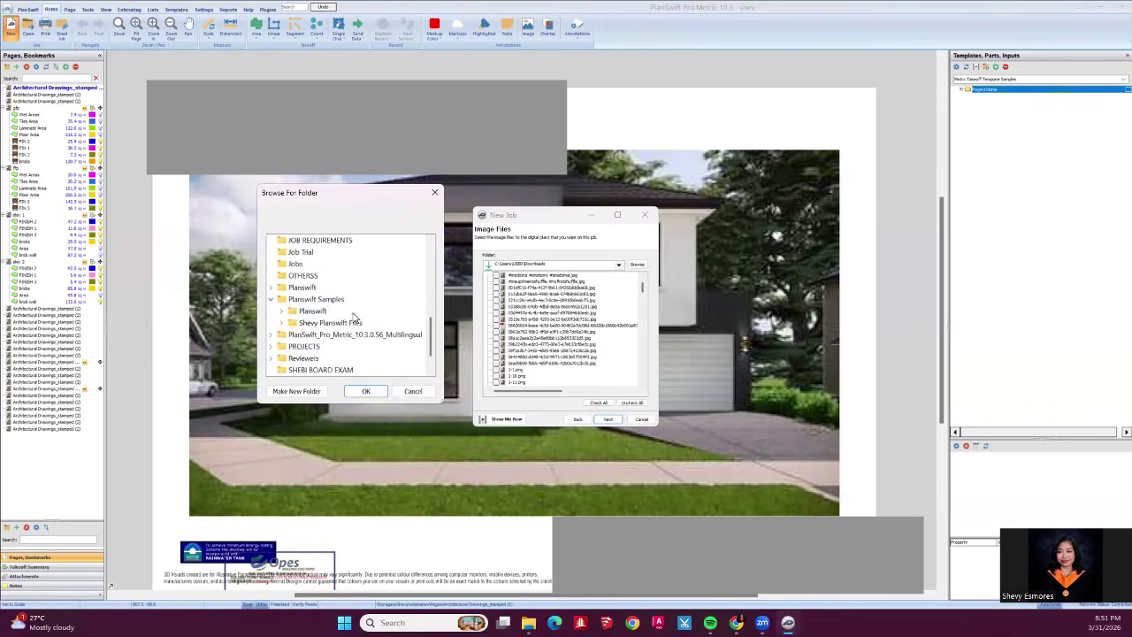
scroll(358, 355, "down", 1)
left_click(283, 324)
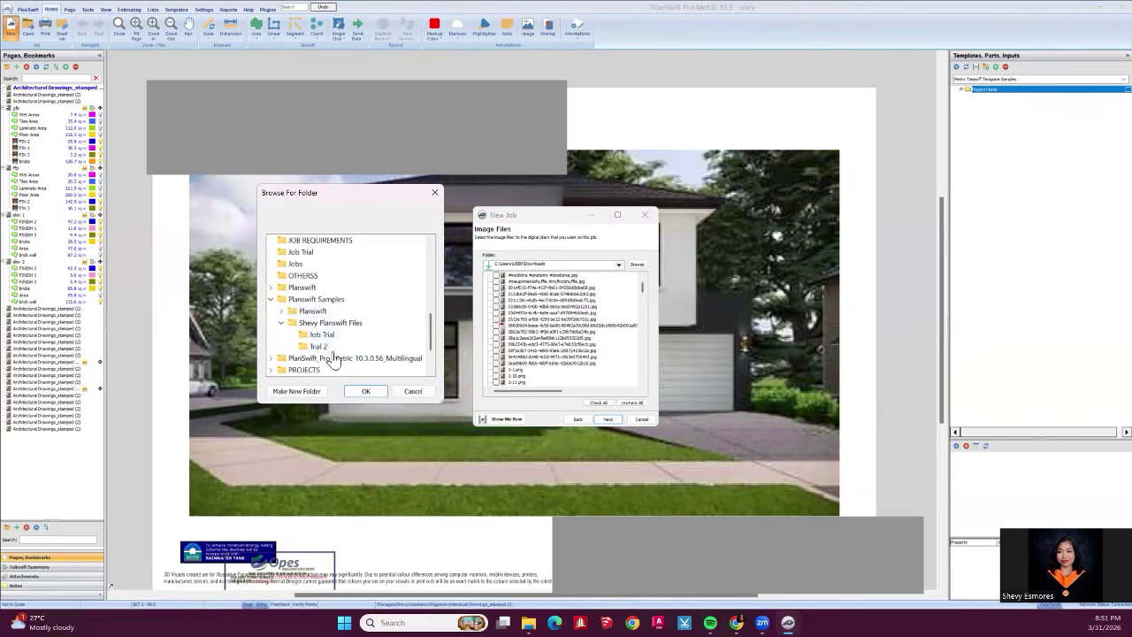
left_click(317, 346)
left_click(366, 391)
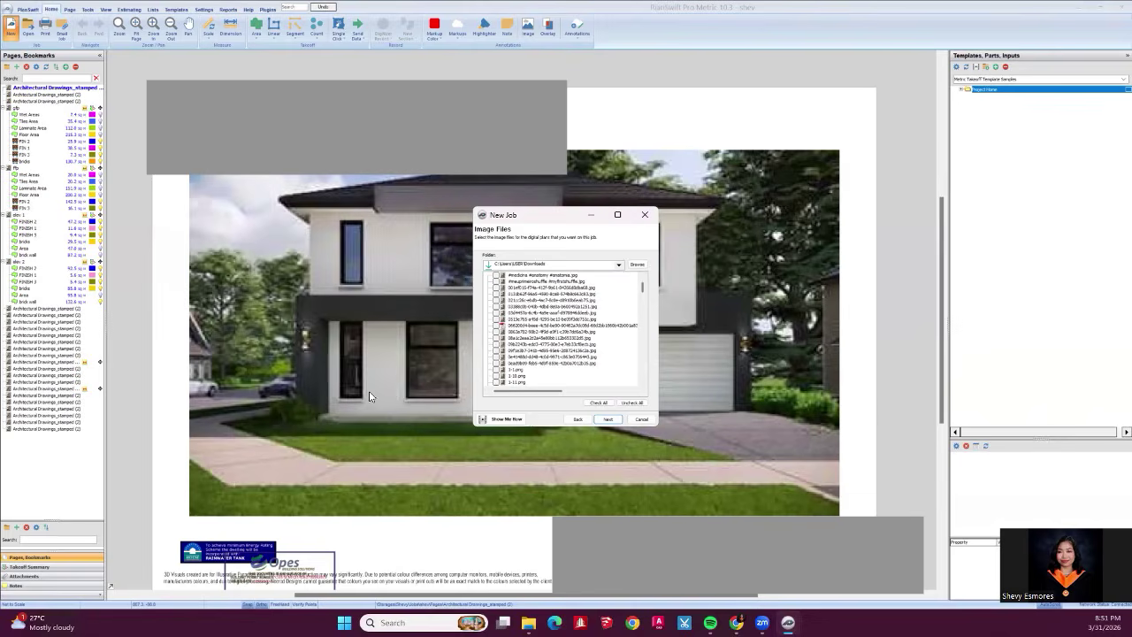
left_click(496, 276)
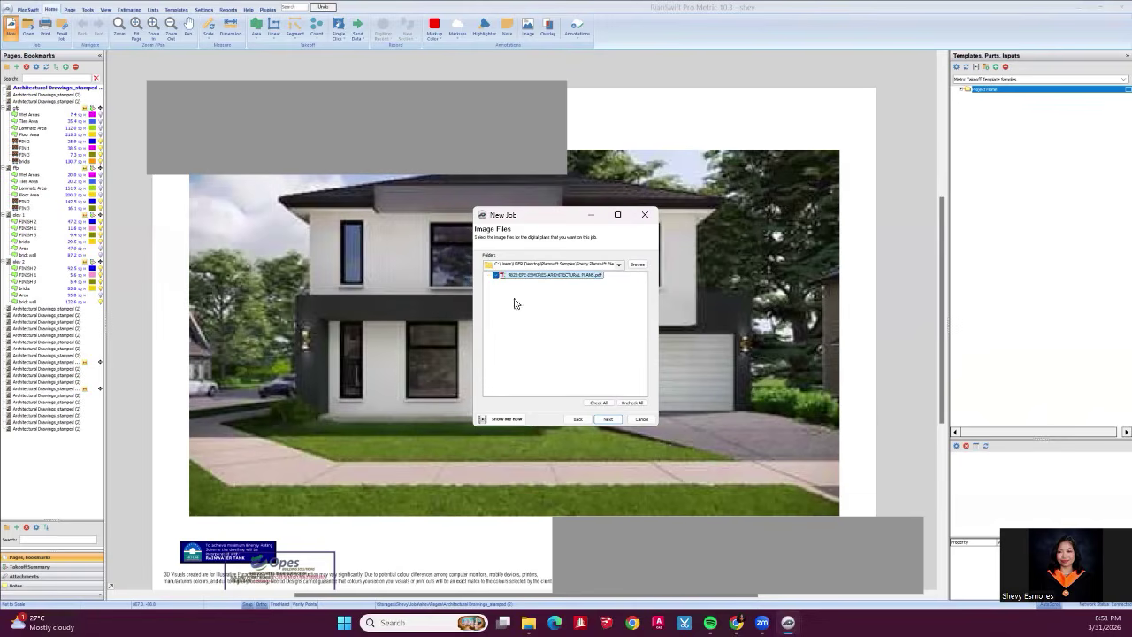
left_click(610, 420)
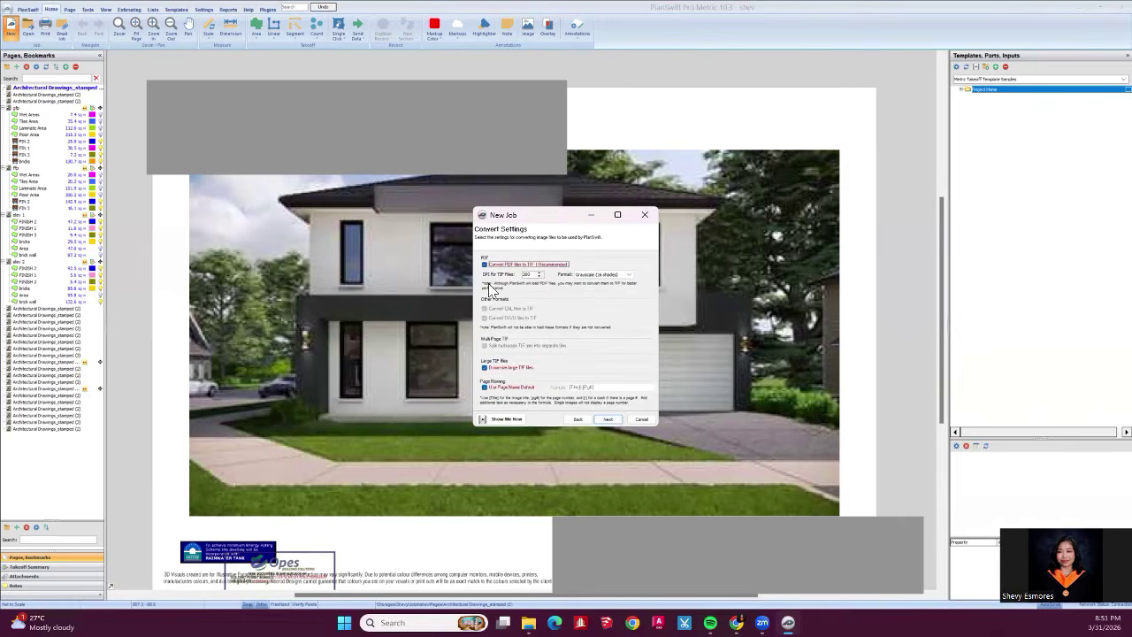
Set the PDF-to-TIF conversion format to True Color and finish creating the job.
left_click(603, 275)
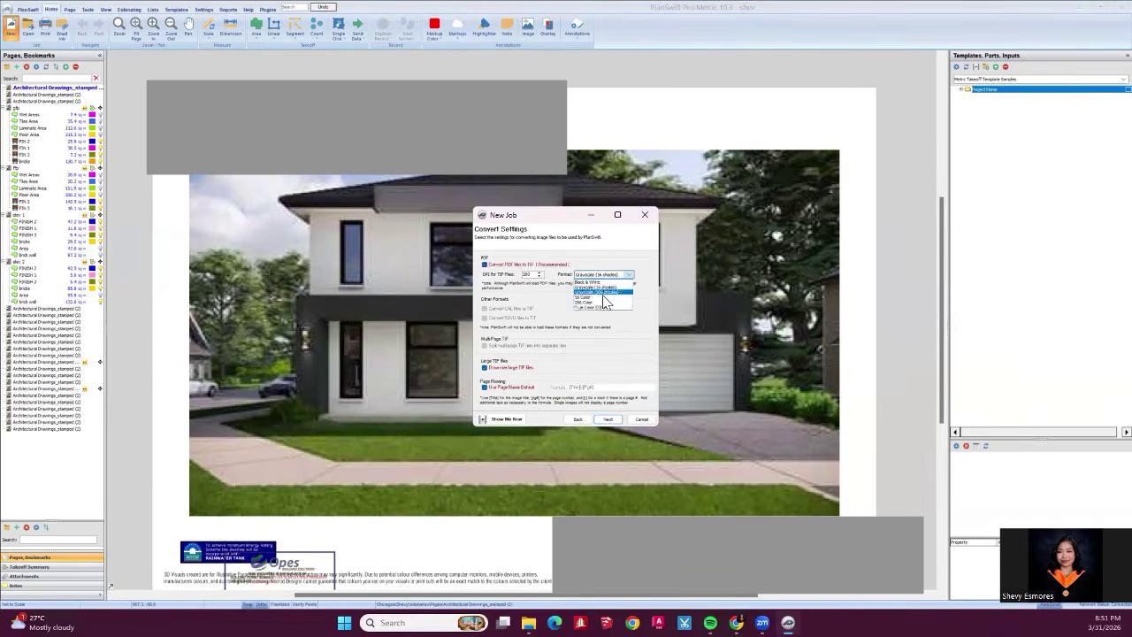
left_click(605, 308)
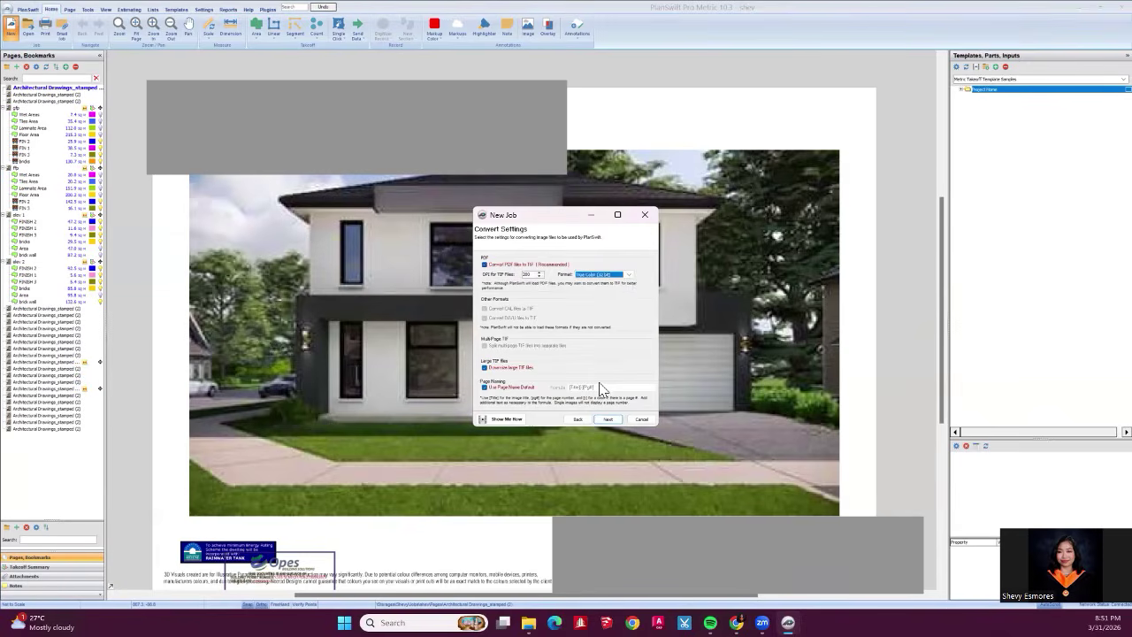
left_click(609, 419)
left_click(610, 420)
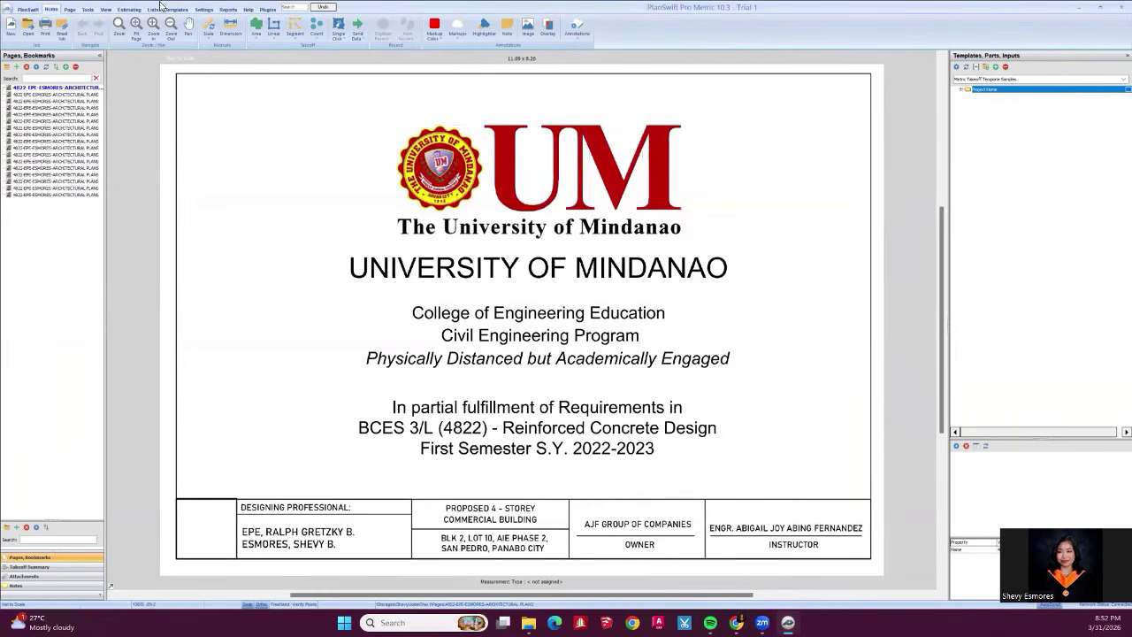
Review the imported plan pages from the perspective through the vicinity map and site development plan to the first floor plan.
left_click(62, 95)
left_click(62, 100)
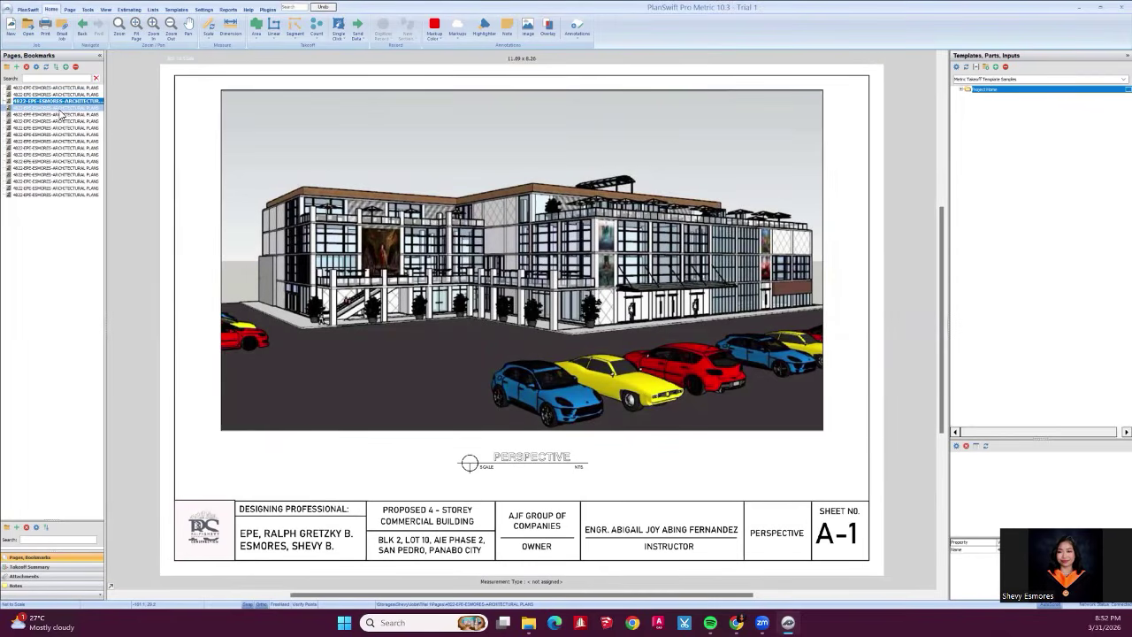
left_click(60, 108)
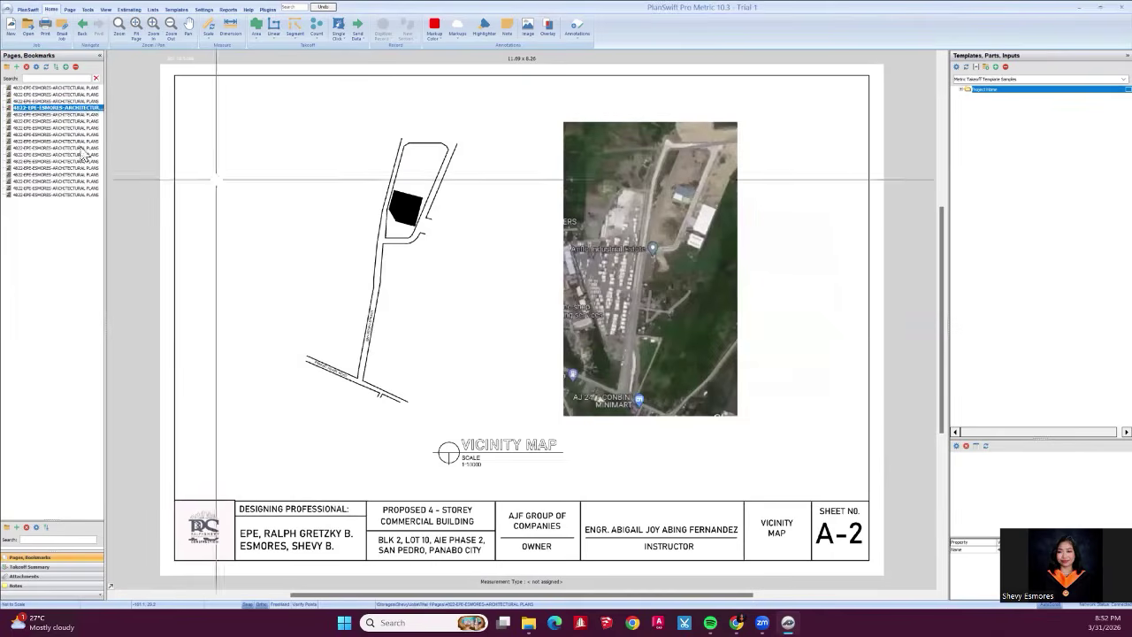
left_click(82, 116)
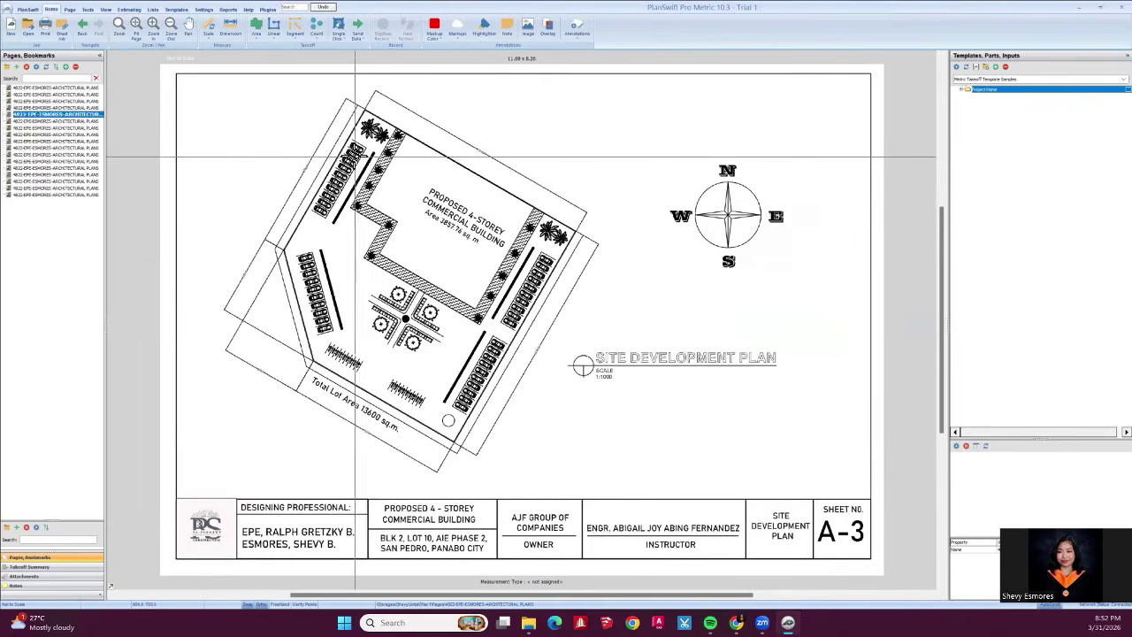
scroll(372, 195, "up", 2)
scroll(265, 190, "down", 2)
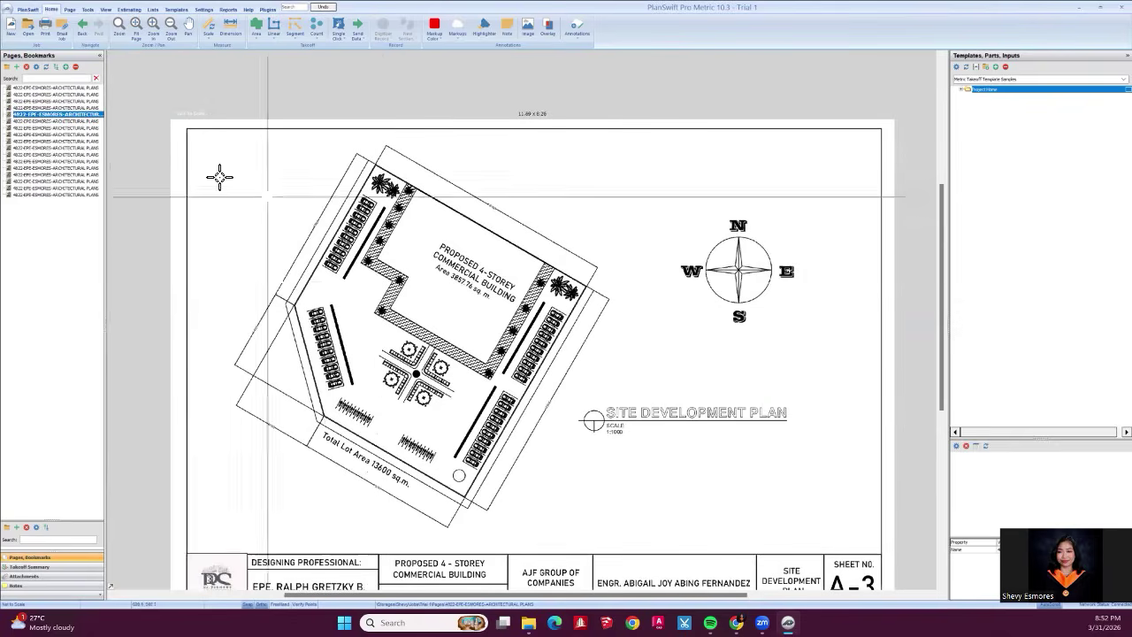
left_click(79, 122)
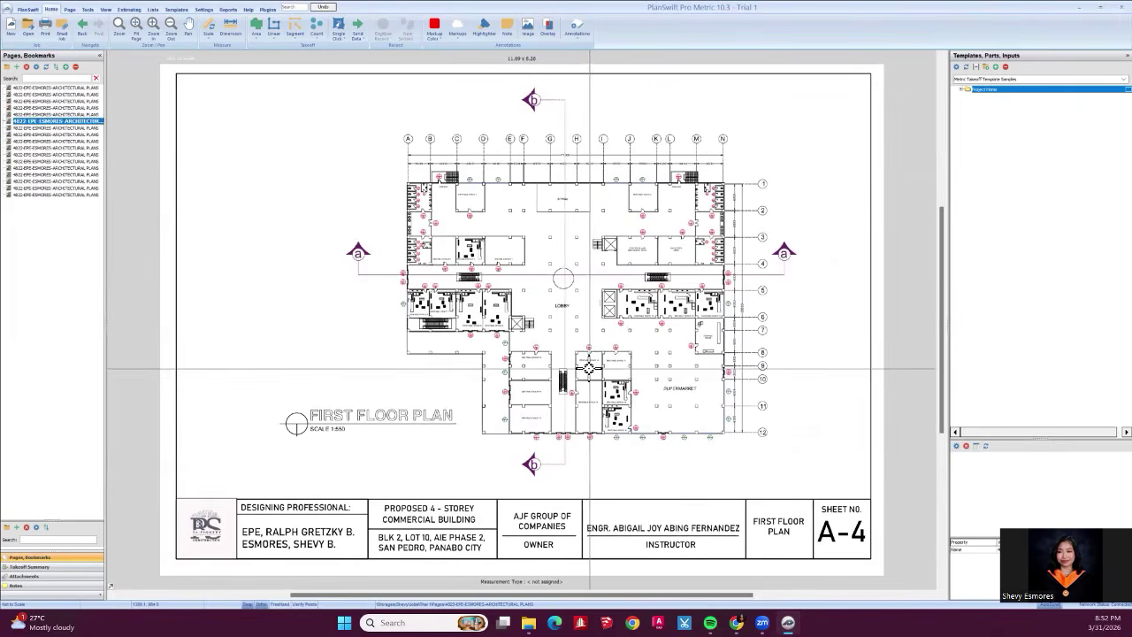
Review the floor plan pages from the first floor through the second, third and fourth floors to the roof deck.
scroll(506, 168, "up", 3)
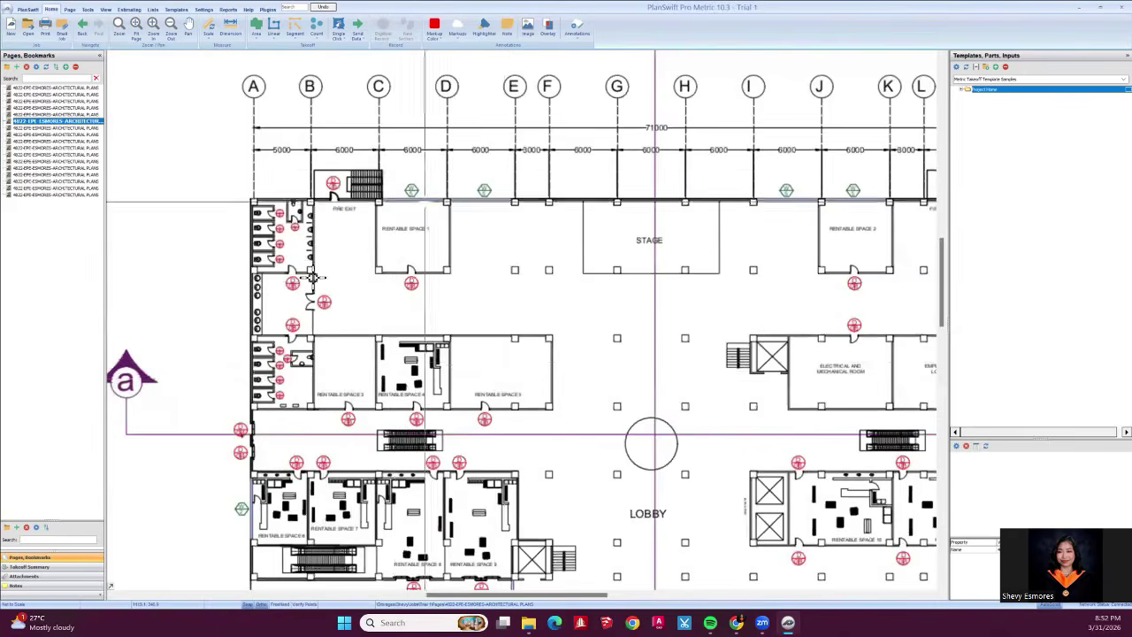
scroll(306, 333, "down", 3)
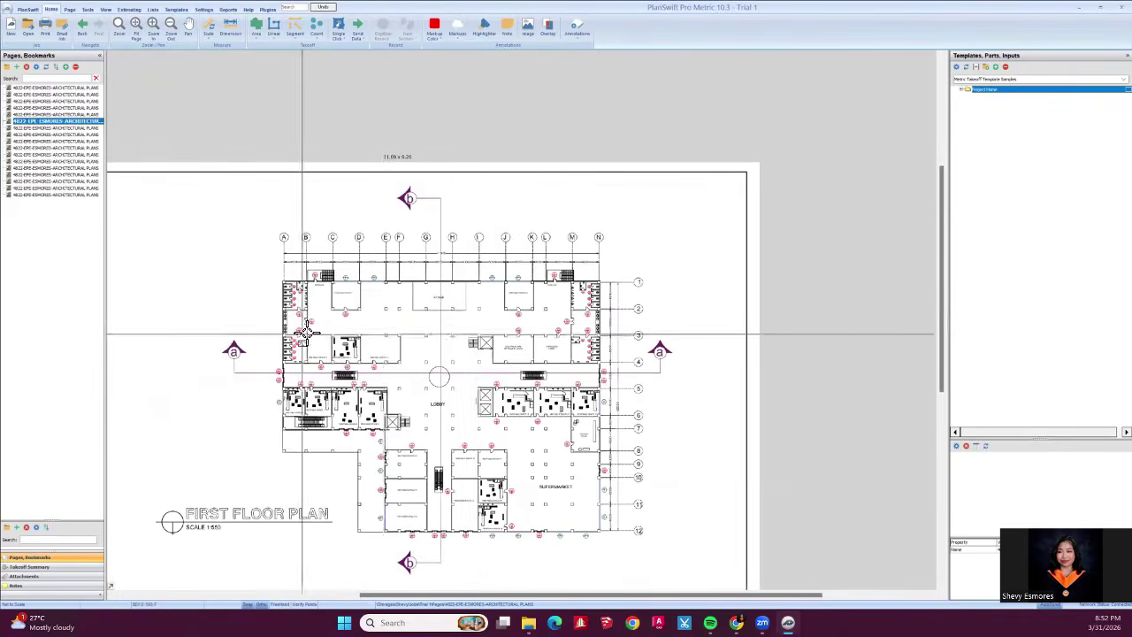
left_click_drag(422, 387, 458, 312)
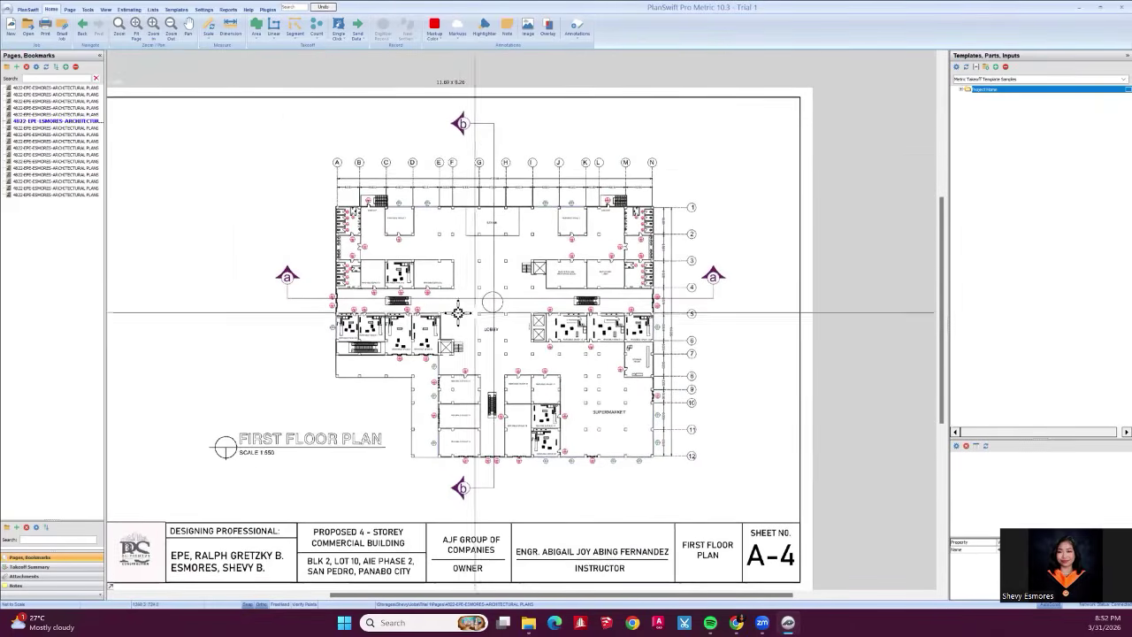
key("Page_Down")
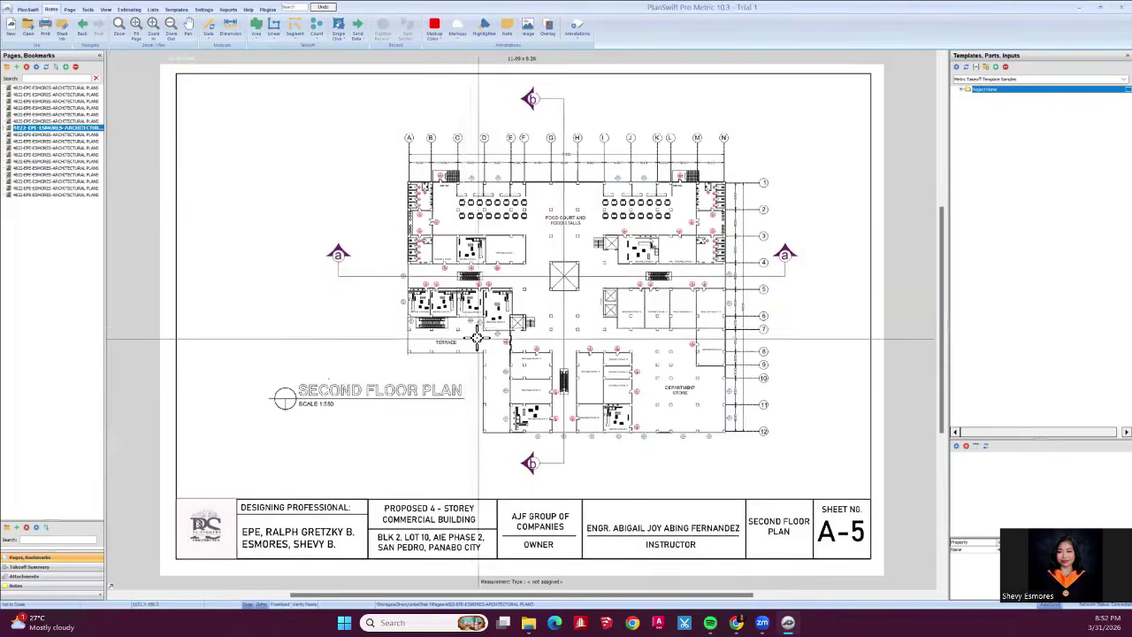
key("Page_Down")
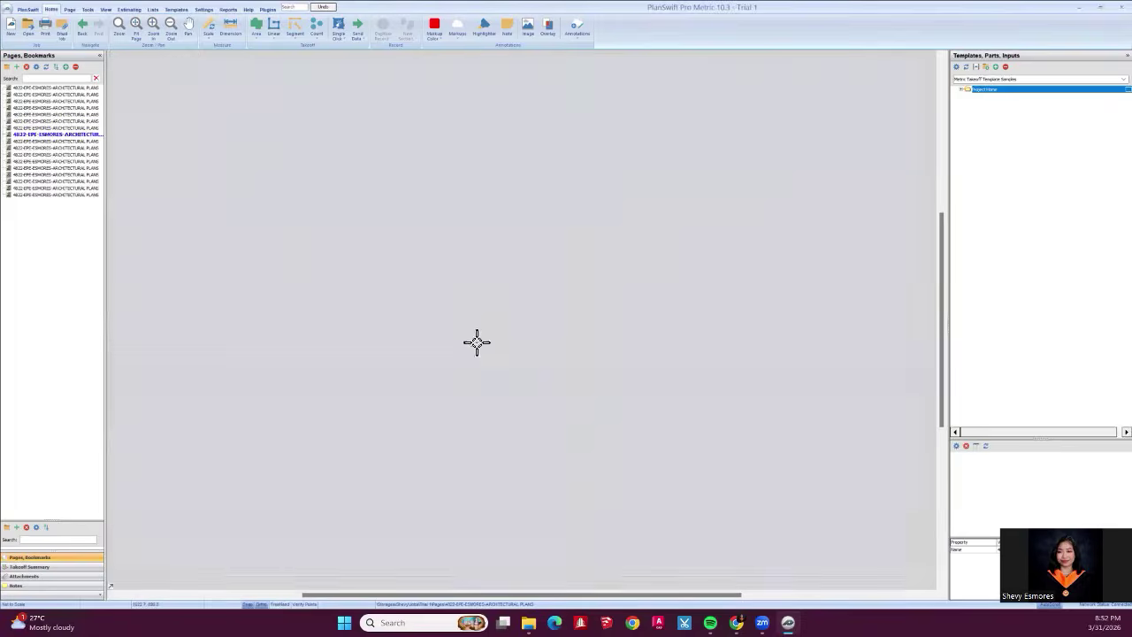
key("Page_Down")
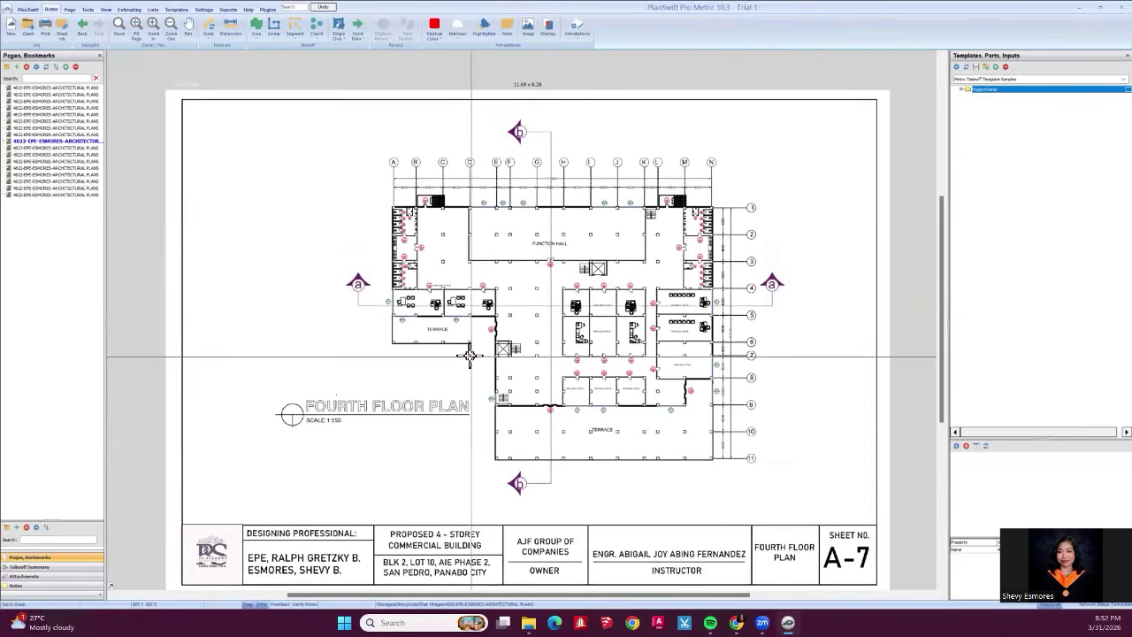
key("Page_Down")
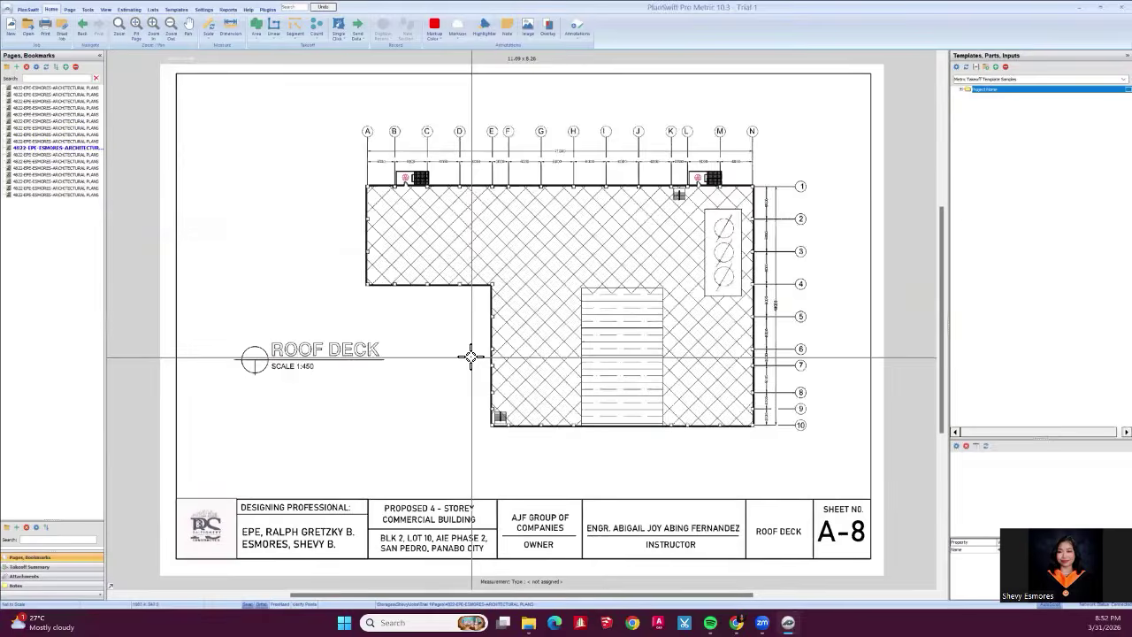
Examine the front elevation page, including its grid dimensions and floor level markers.
key("Page_Down")
scroll(291, 225, "up", 2)
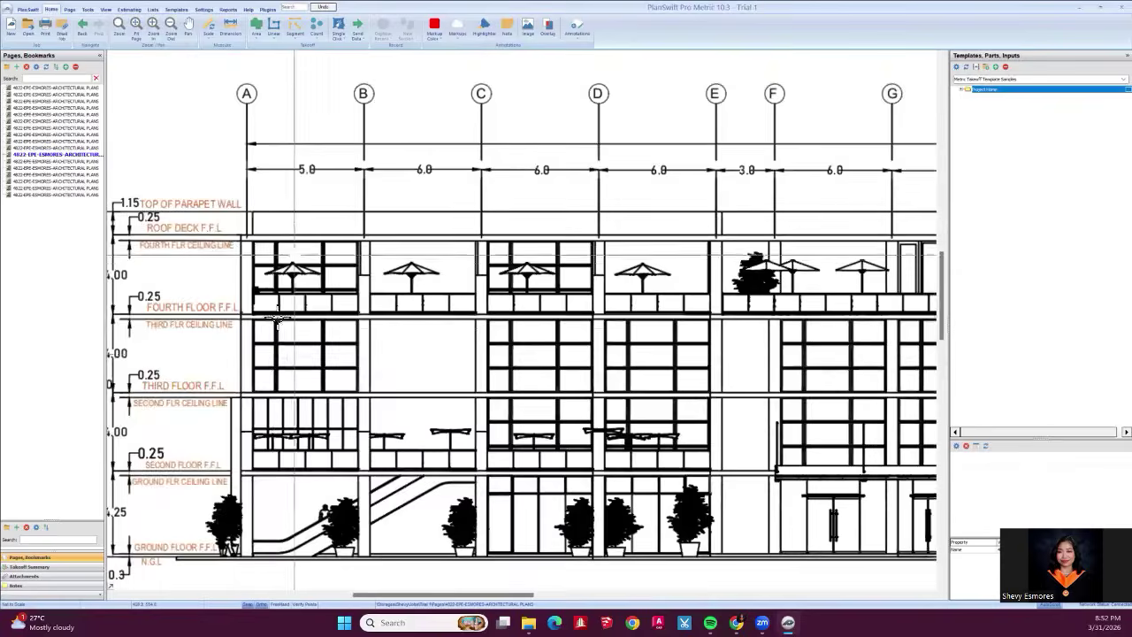
scroll(273, 340, "down", 2)
left_click_drag(594, 419, 450, 347)
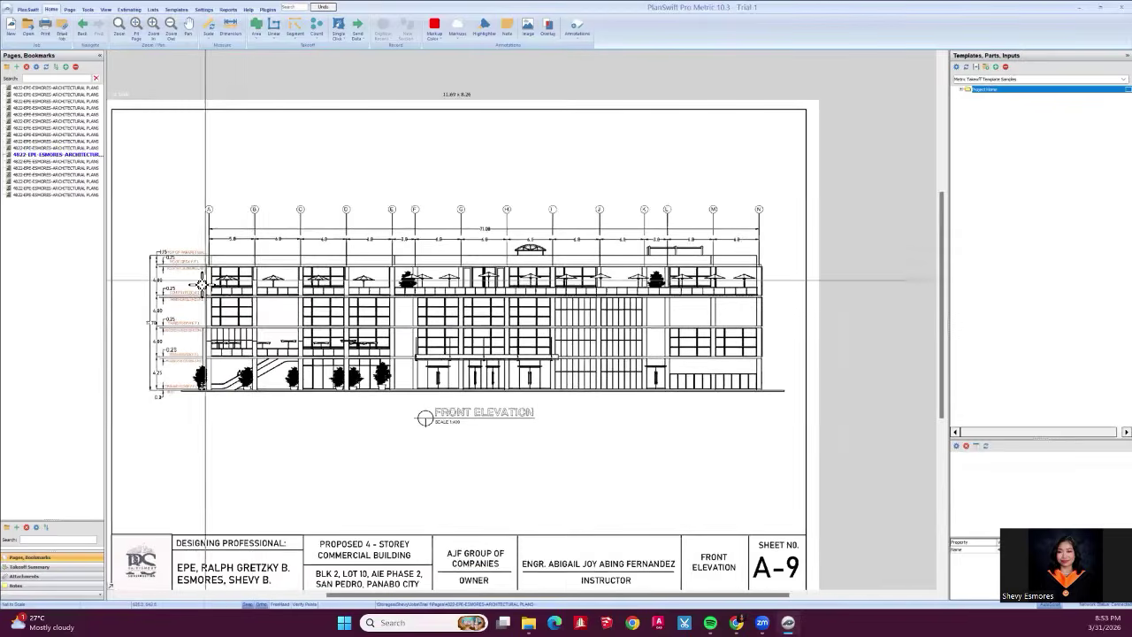
scroll(221, 305, "up", 2)
scroll(465, 301, "down", 2)
left_click_drag(453, 299, 469, 310)
Page through the remaining elevations, including the rear elevation, and the cut sections at the end of the plan set.
key("Page_Down")
key("Page_Down")
key("Page_Down")
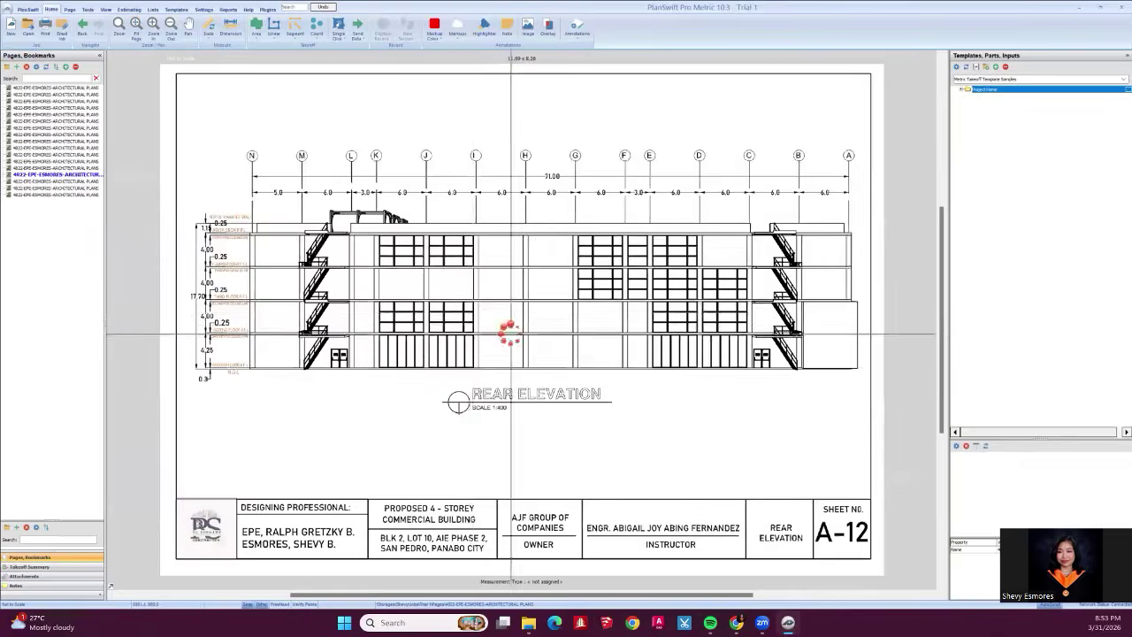
key("Page_Down")
key("Page_Down")
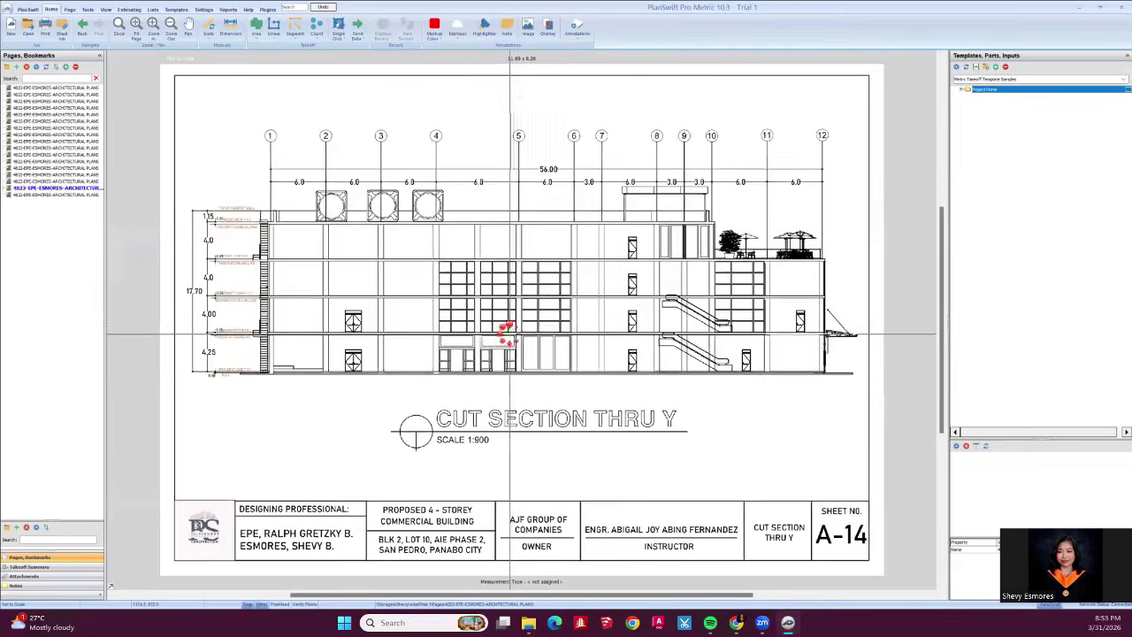
key("Page_Down")
key("Page_Up")
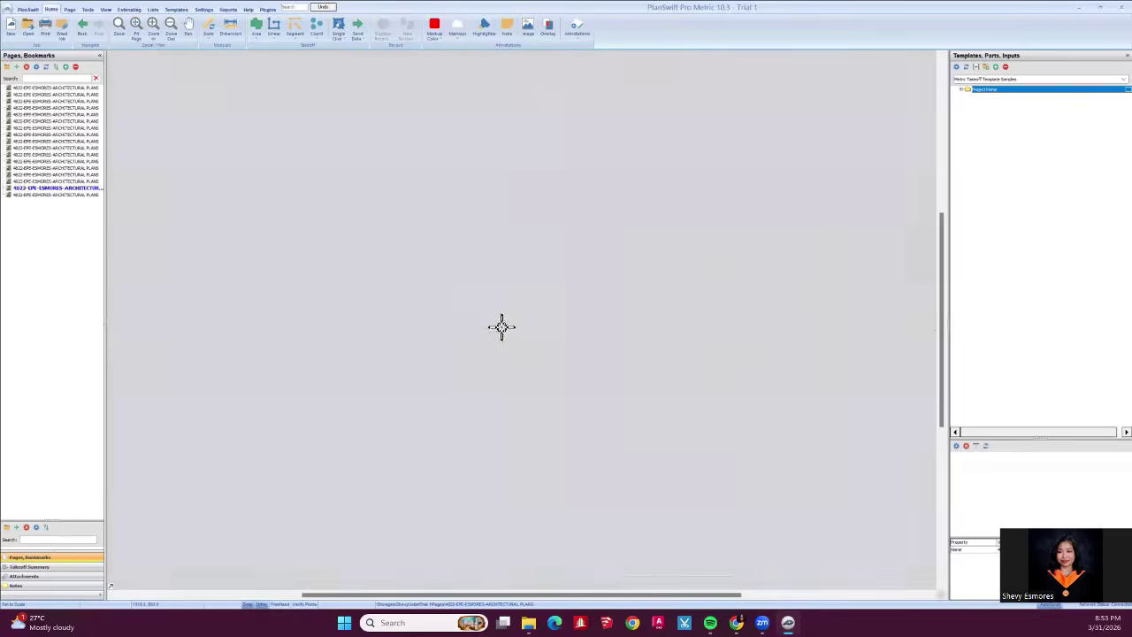
Return to the Architectural Plans title page and page forward through the vicinity map and site development plan to the first floor plan.
left_click(67, 95)
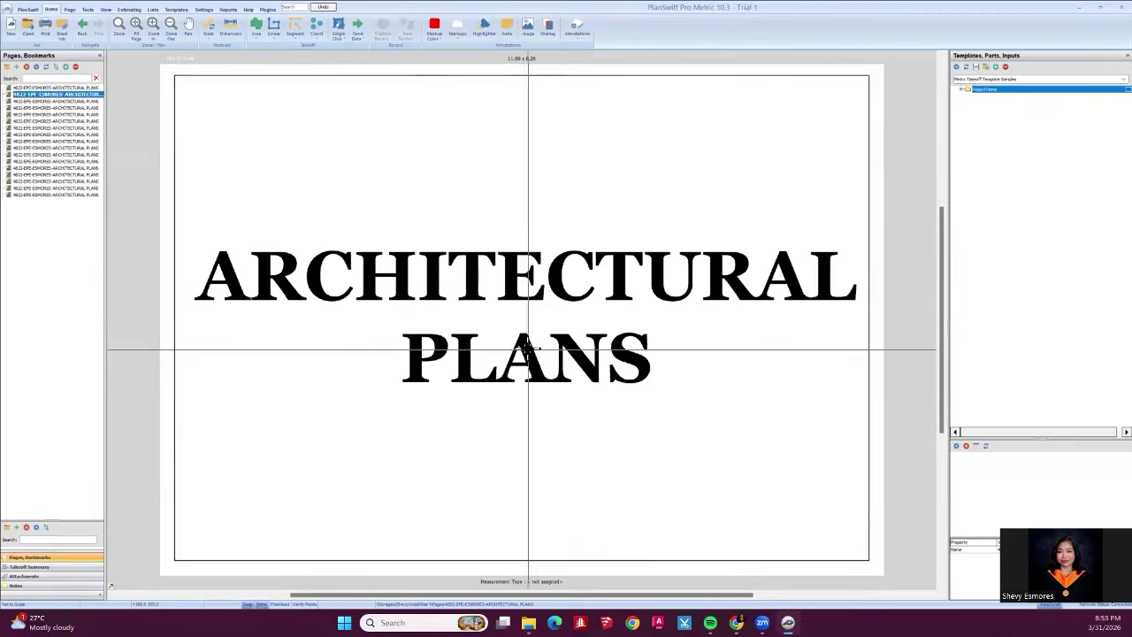
key("Page_Down")
key("Page_Down")
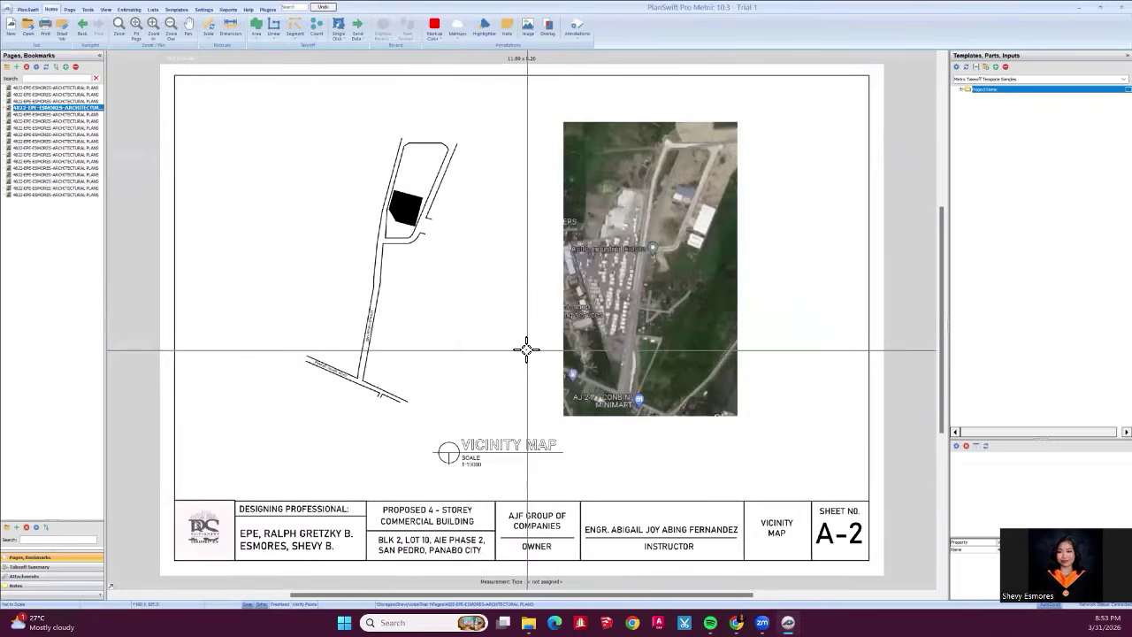
key("Page_Down")
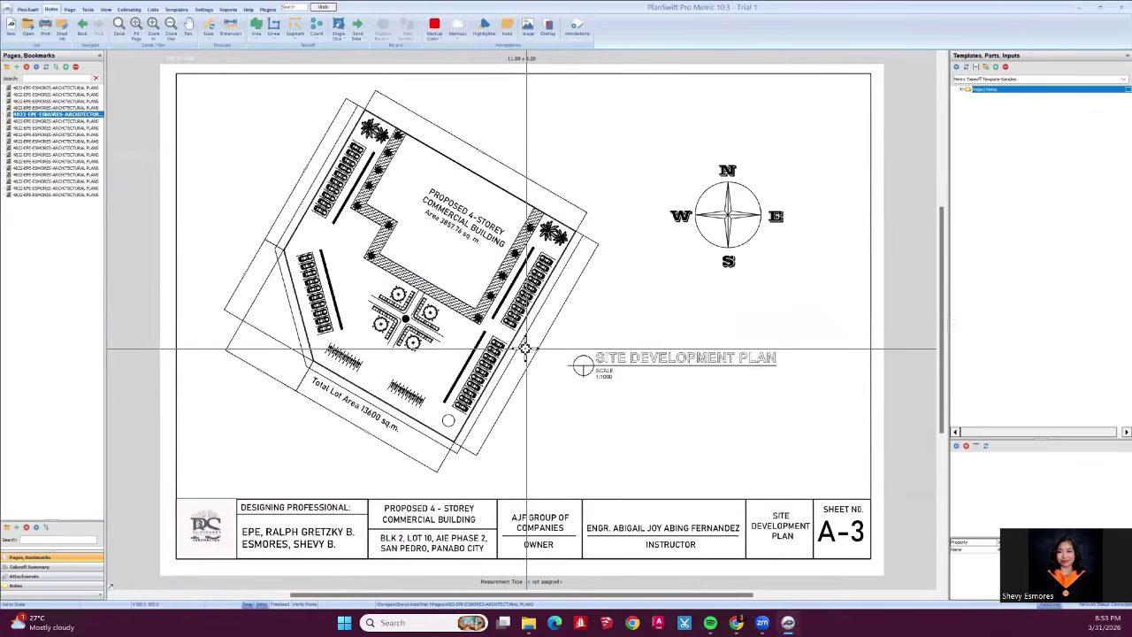
key("Page_Down")
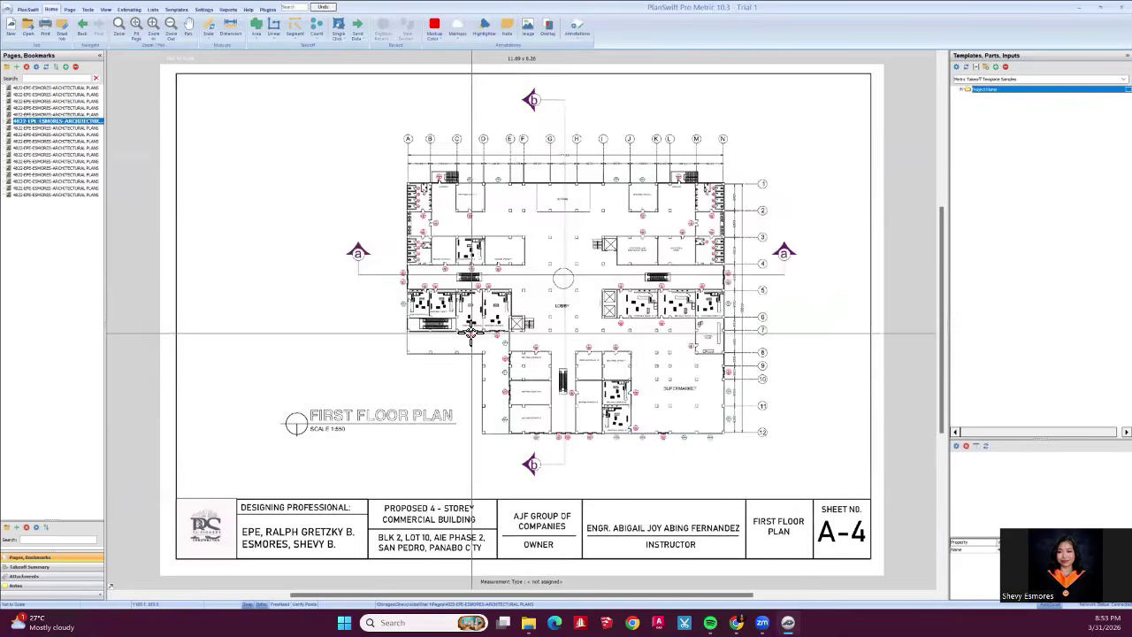
Examine the first floor plan's layout, grid lines and dimensions between grids A and N.
left_click_drag(568, 434, 481, 468)
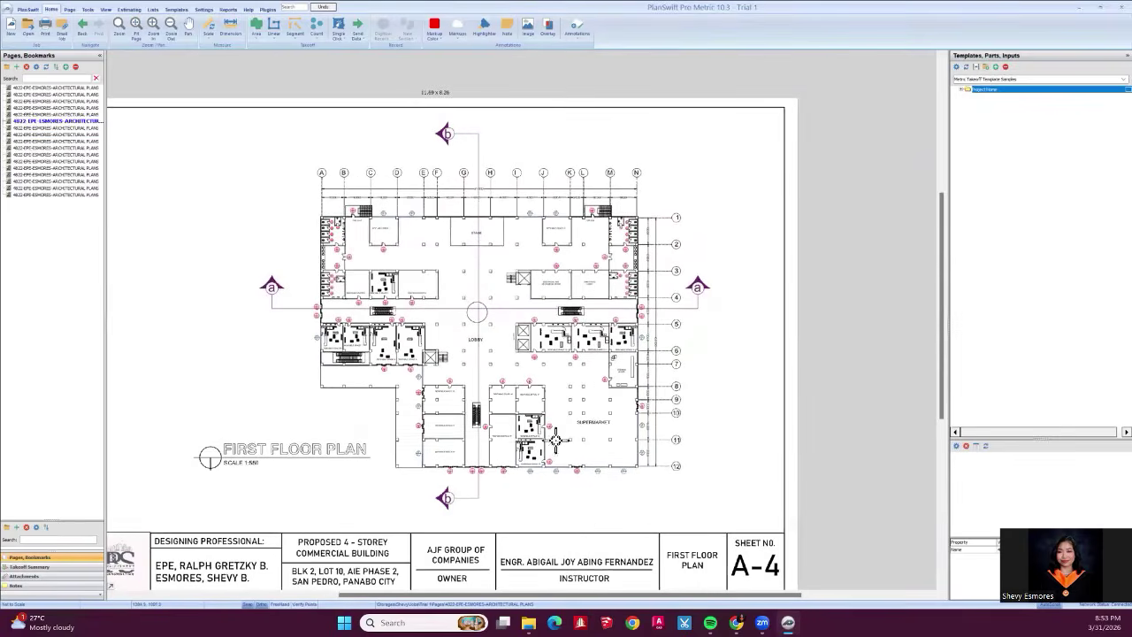
scroll(313, 222, "up", 3)
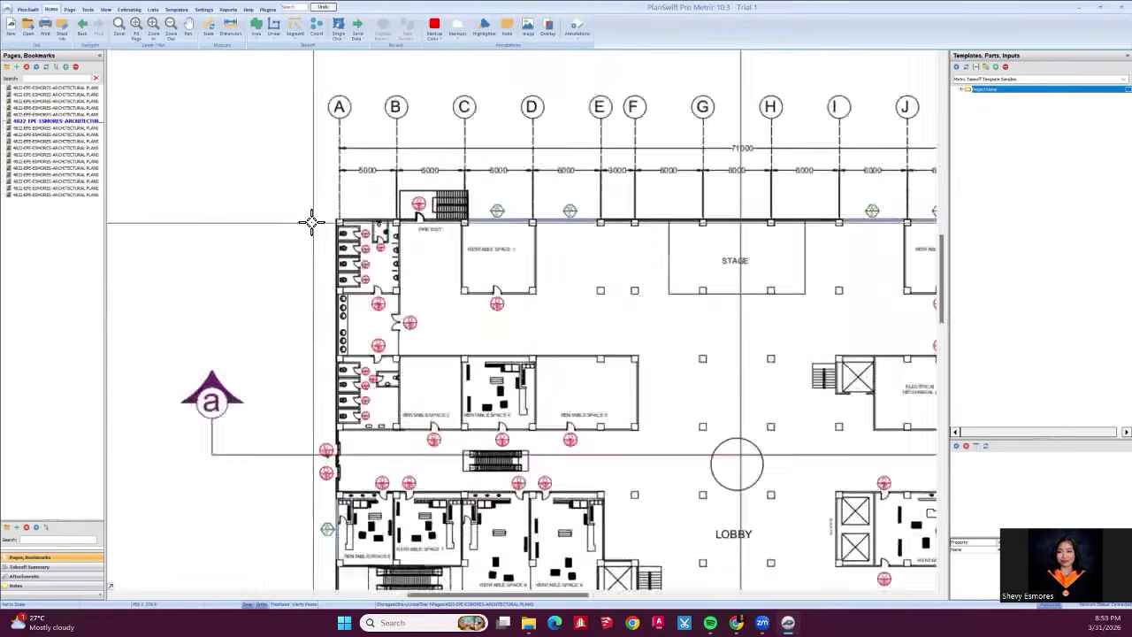
scroll(398, 278, "down", 3)
key("Page_Up")
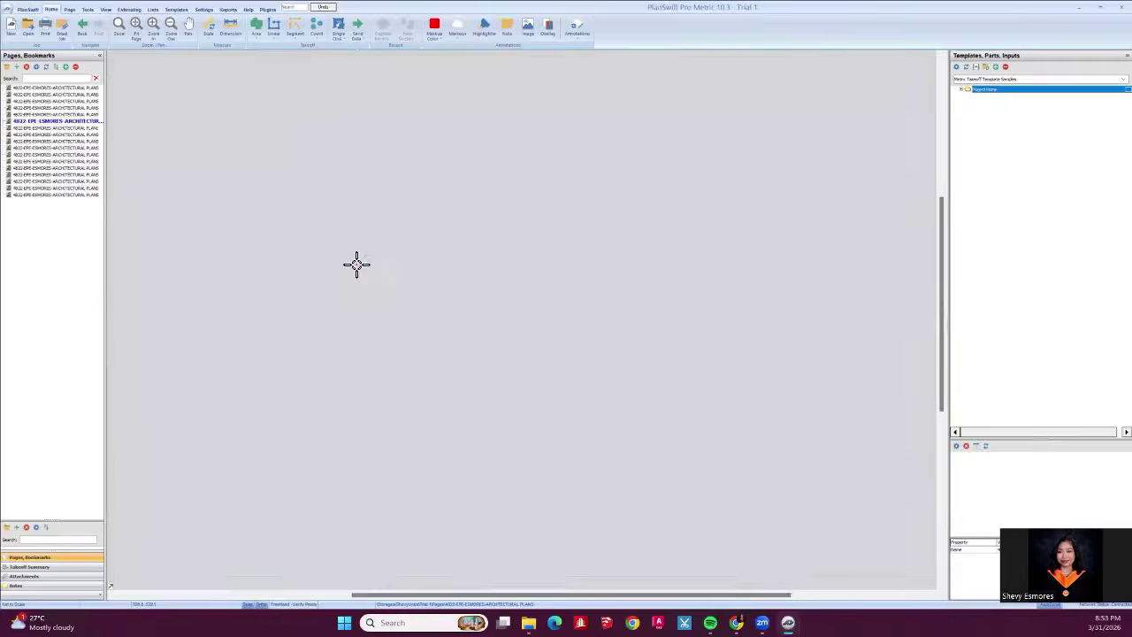
key("Page_Down")
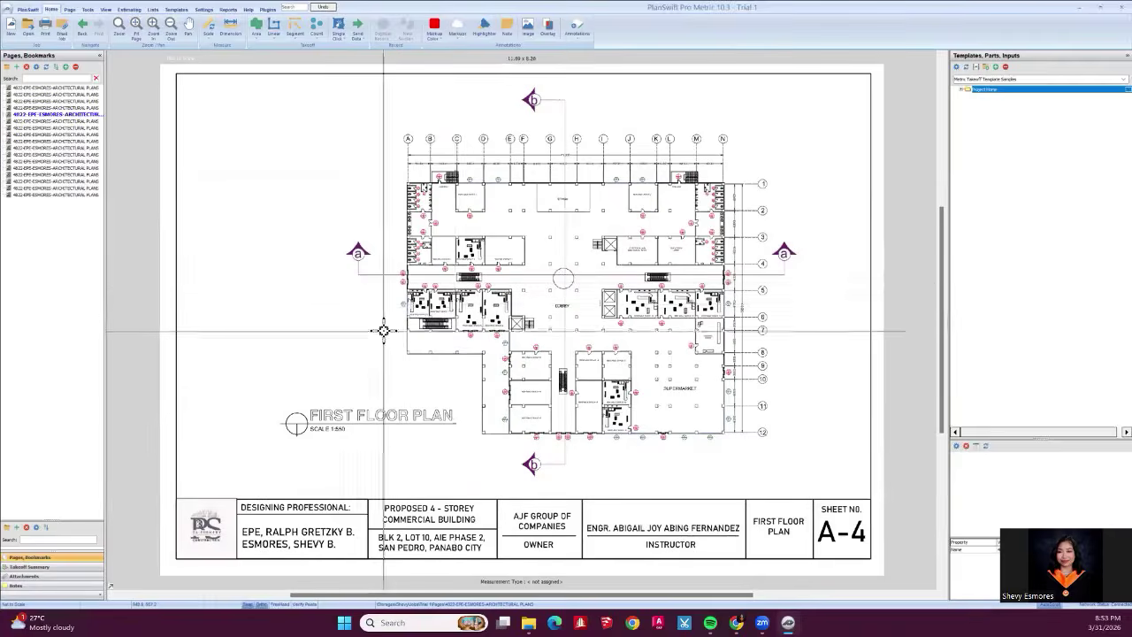
scroll(384, 328, "up", 2)
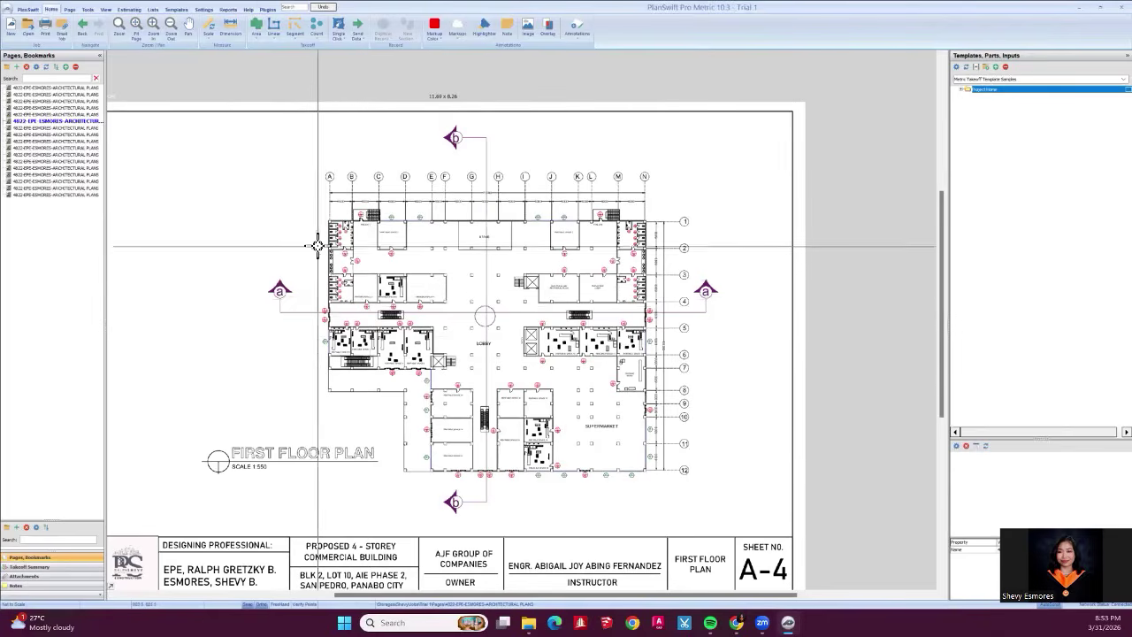
scroll(319, 269, "up", 3)
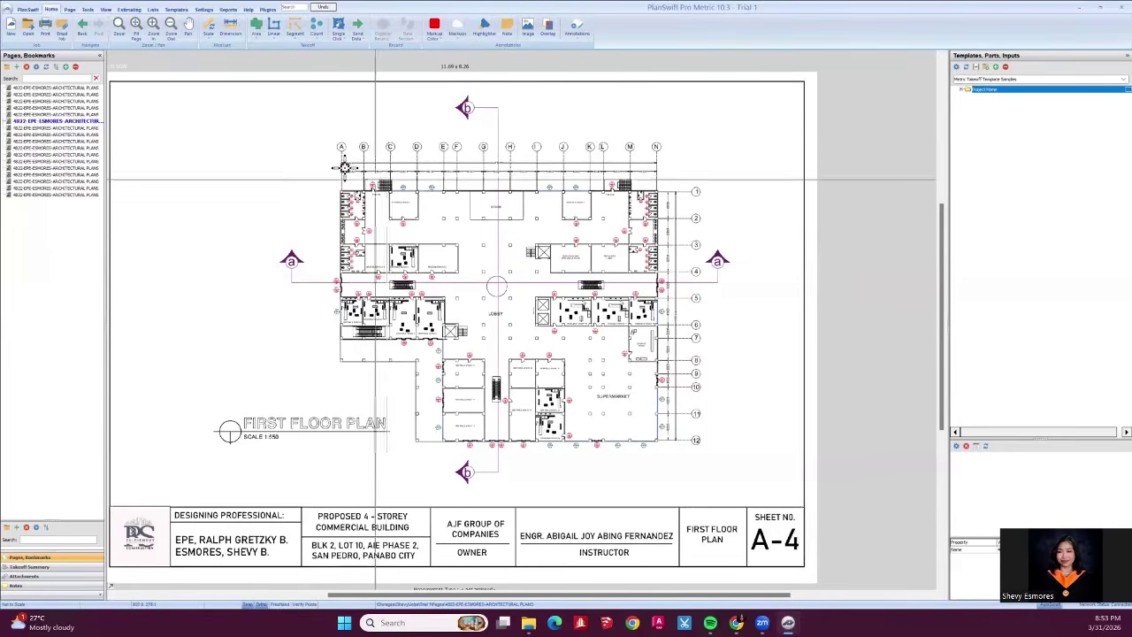
scroll(340, 160, "up", 2)
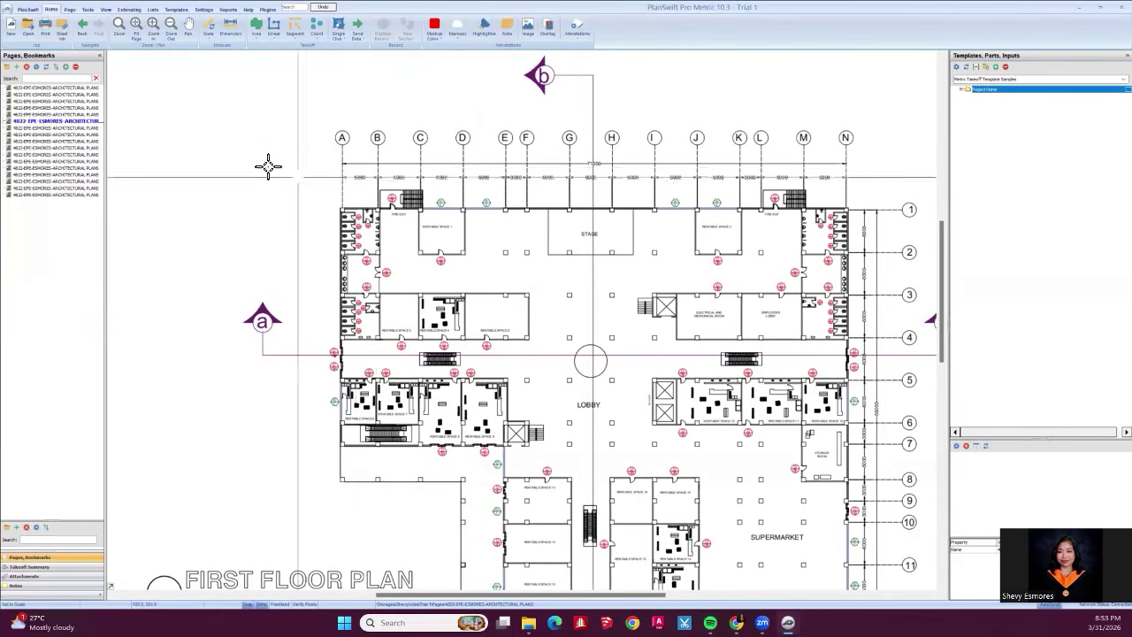
scroll(252, 153, "down", 3)
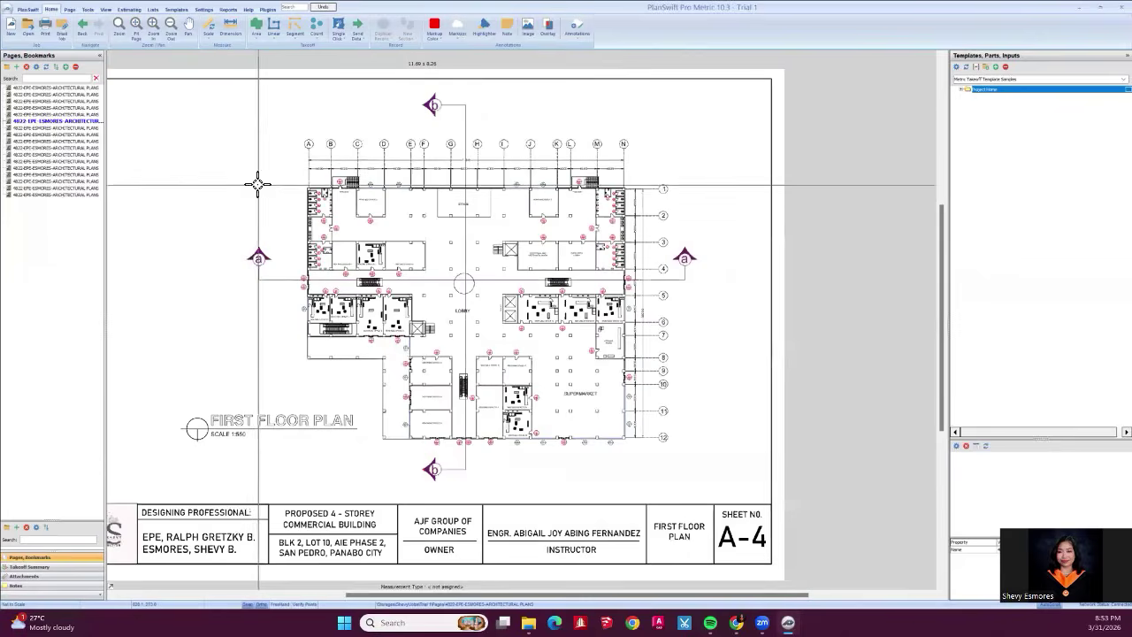
scroll(259, 183, "up", 2)
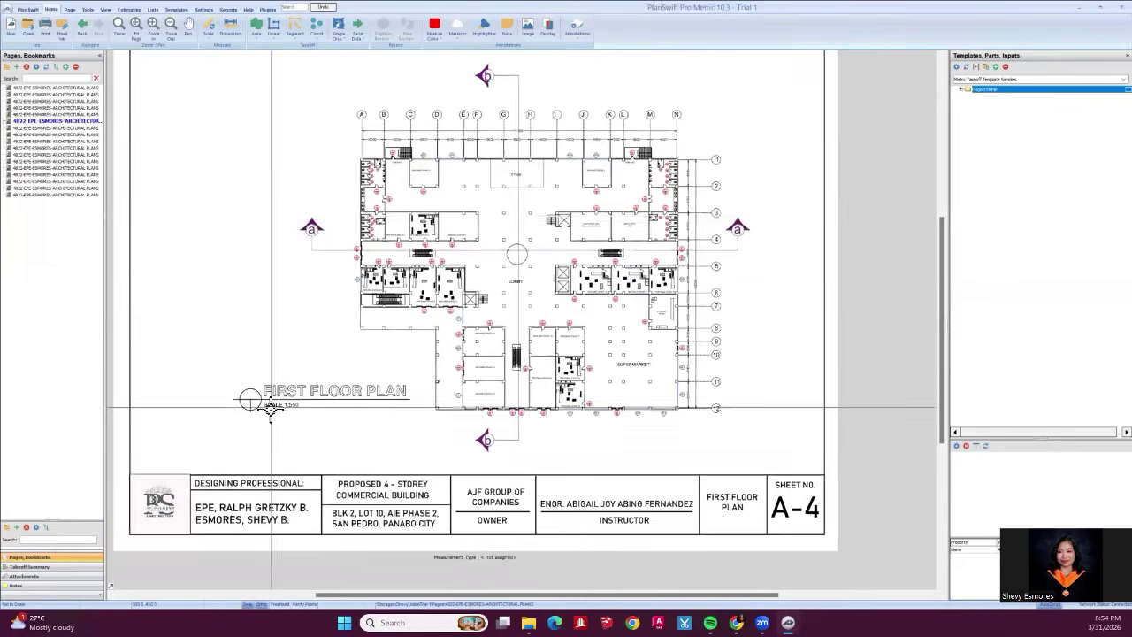
Read the scale note beneath the first floor plan's title.
scroll(270, 410, "up", 3)
scroll(270, 410, "up", 2)
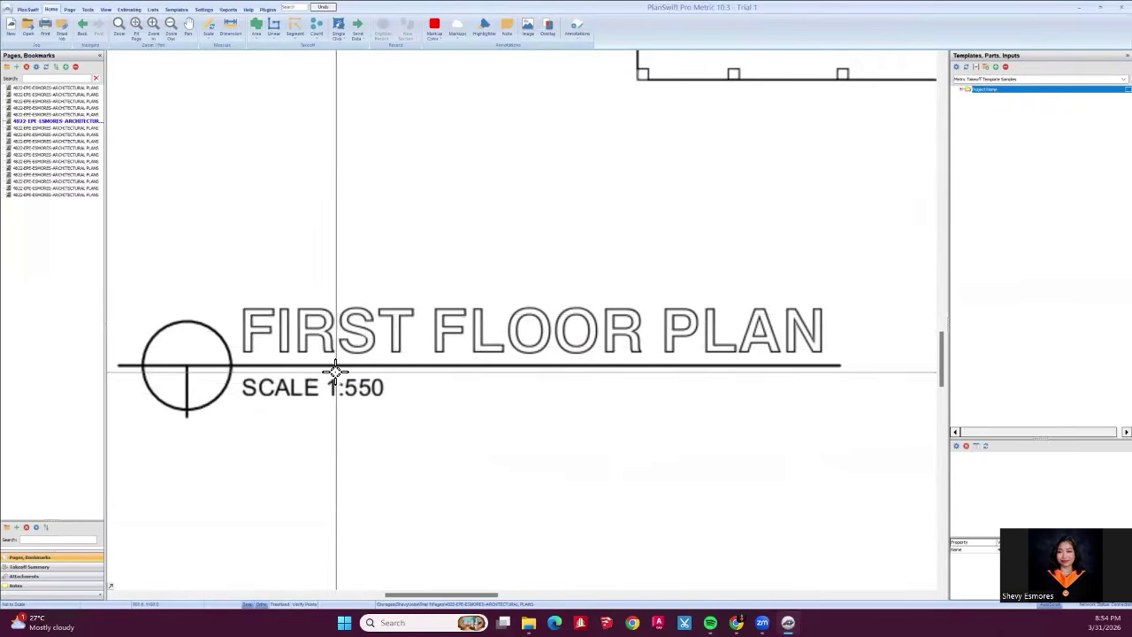
scroll(335, 369, "down", 5)
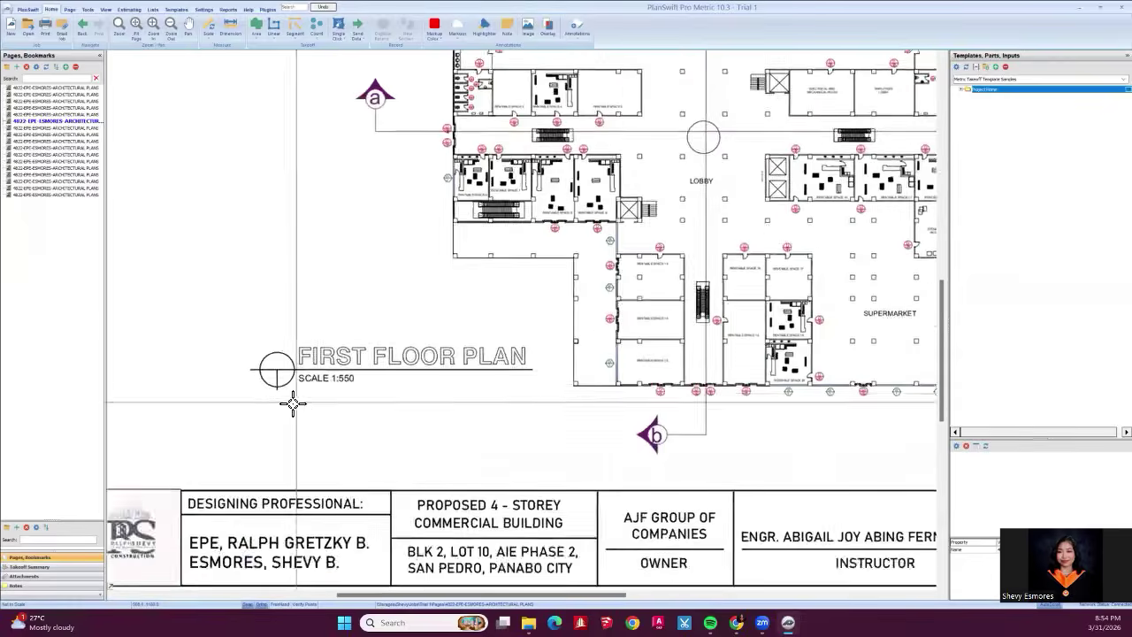
scroll(651, 283, "down", 4)
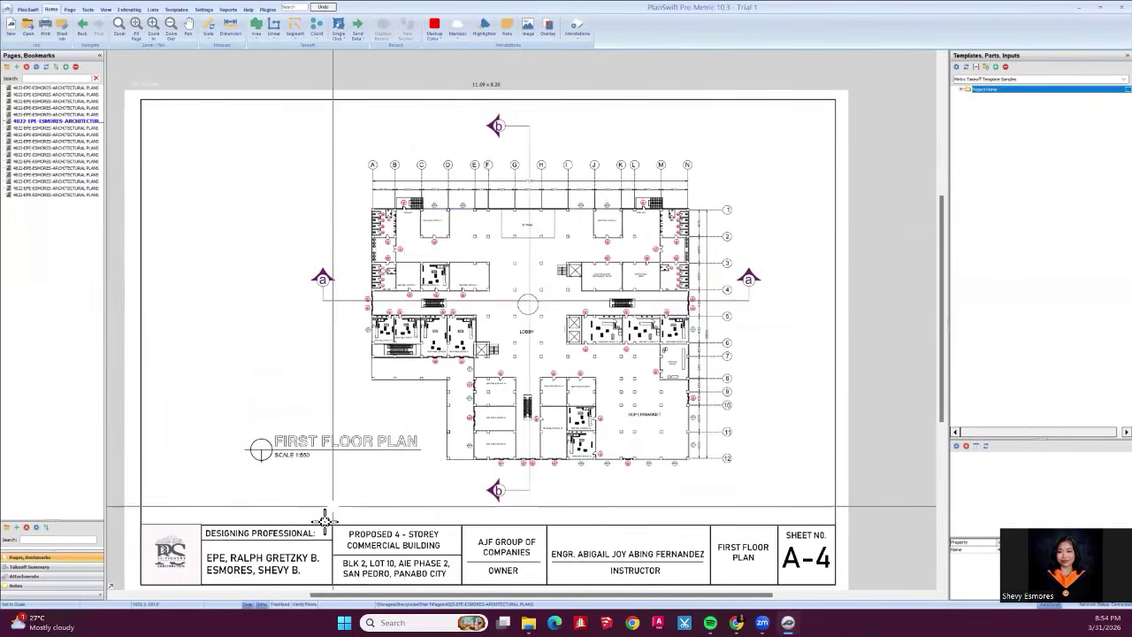
scroll(328, 467, "up", 5)
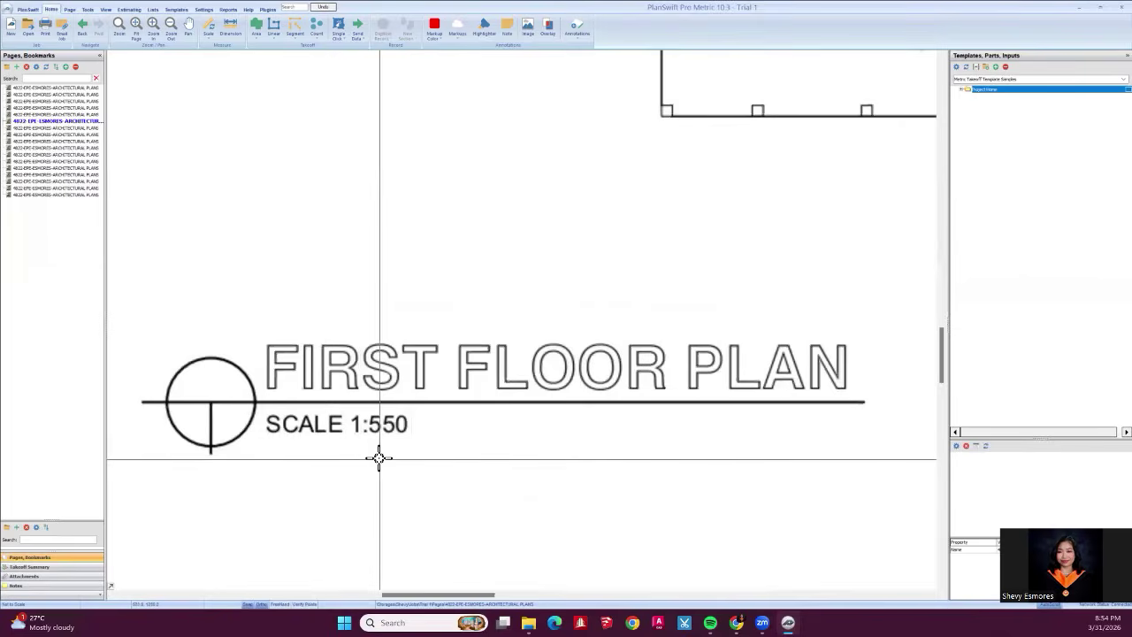
scroll(362, 489, "down", 3)
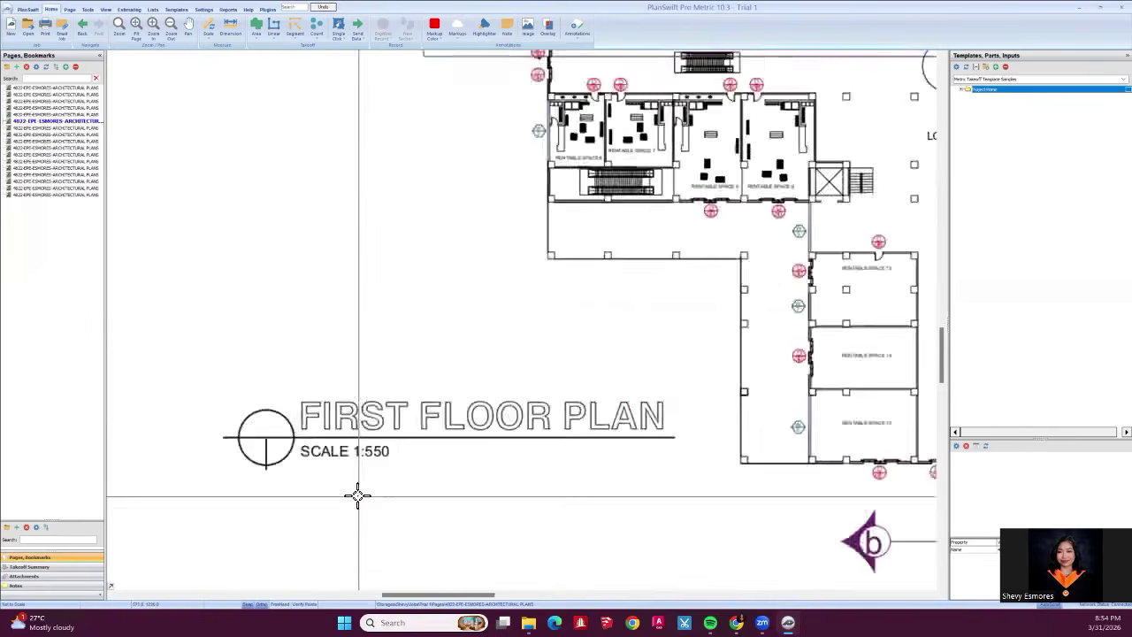
View the preset page scales and try to start an area takeoff on the unscaled first floor plan.
left_click(210, 37)
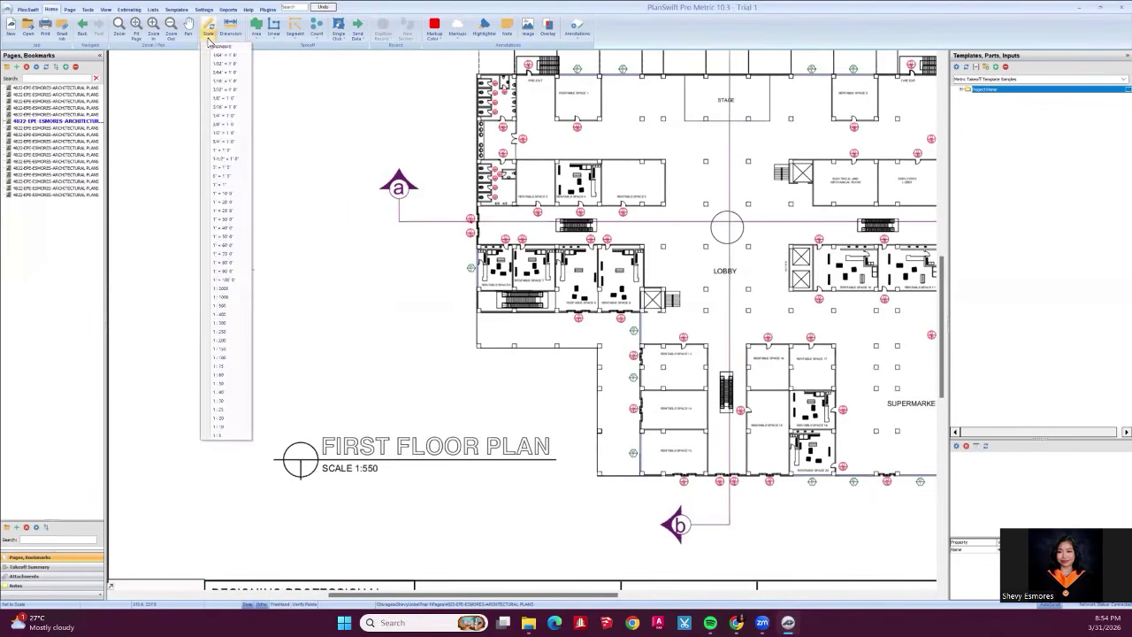
left_click(281, 73)
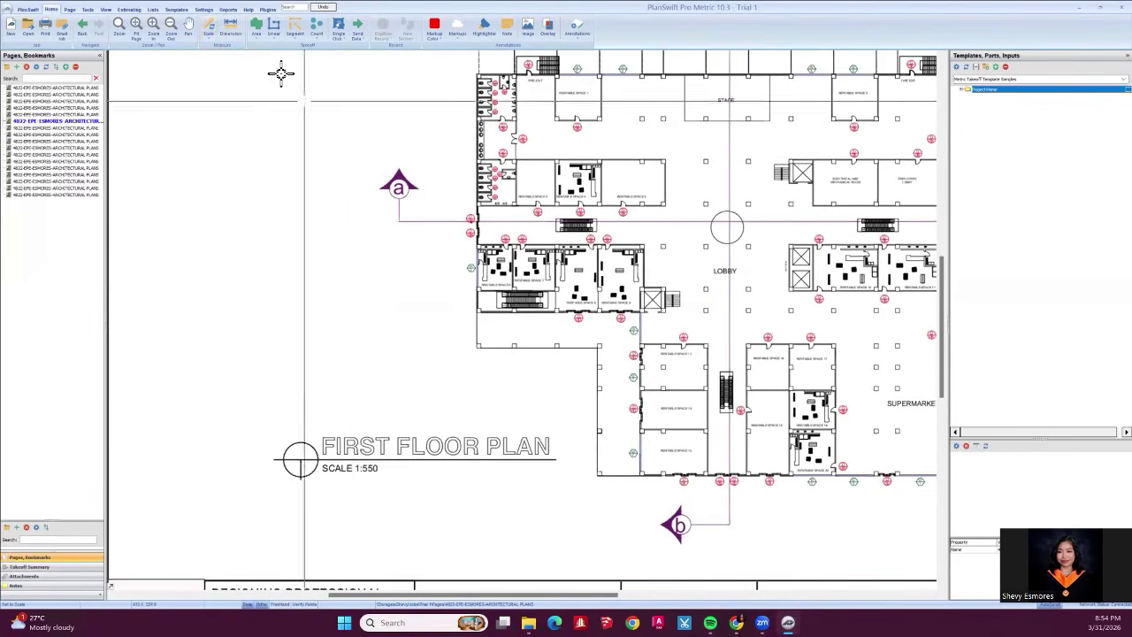
left_click(255, 27)
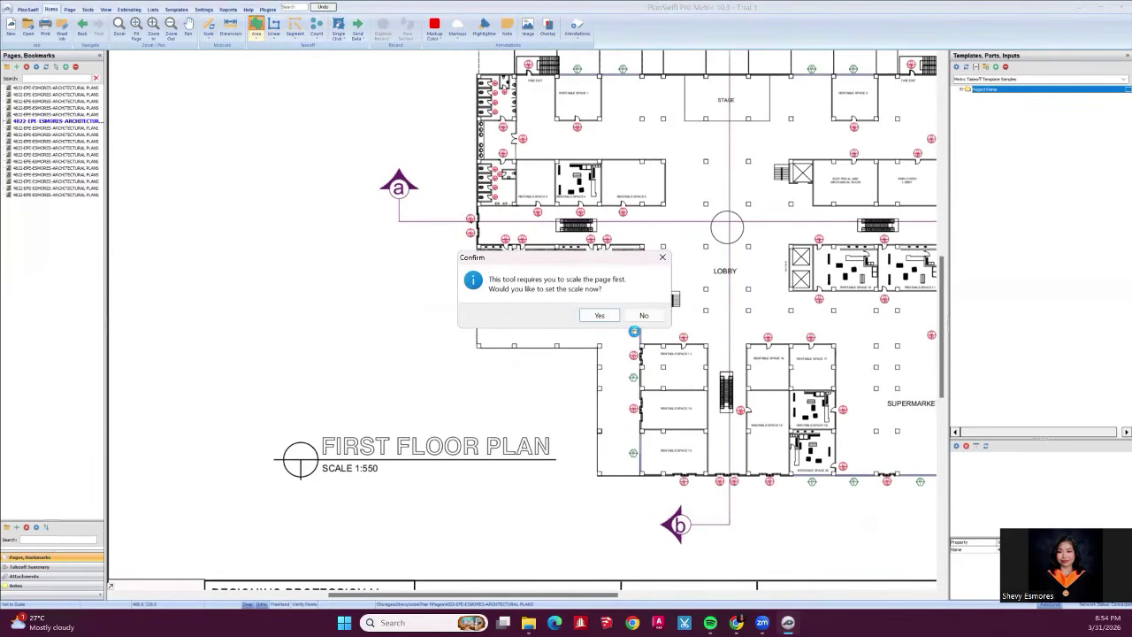
left_click(664, 259)
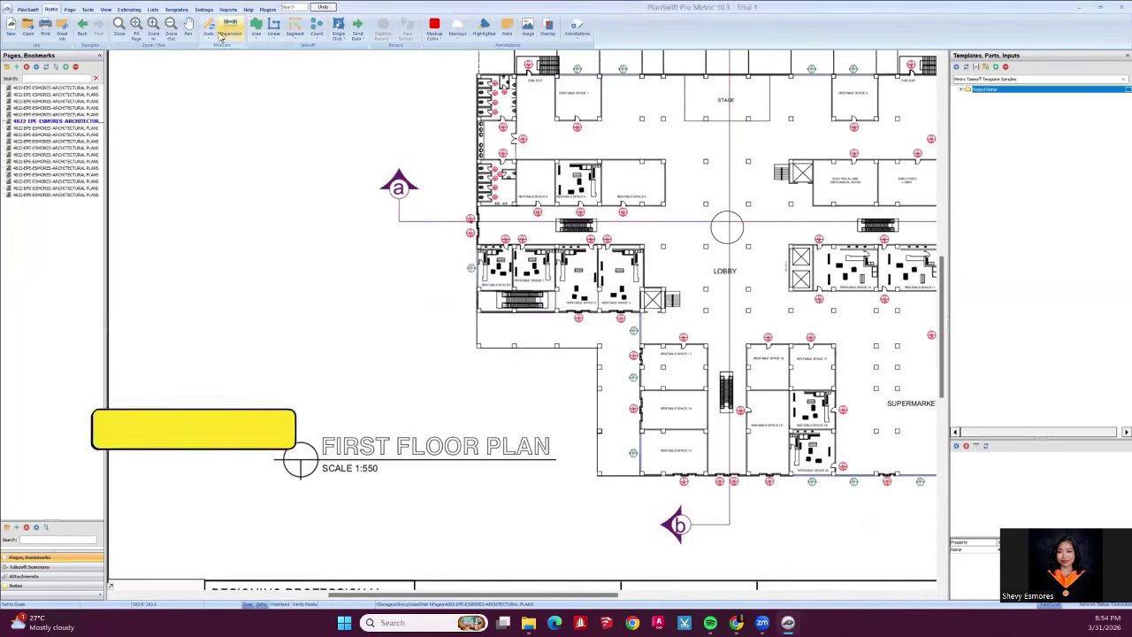
scroll(354, 486, "up", 2)
scroll(354, 481, "up", 1)
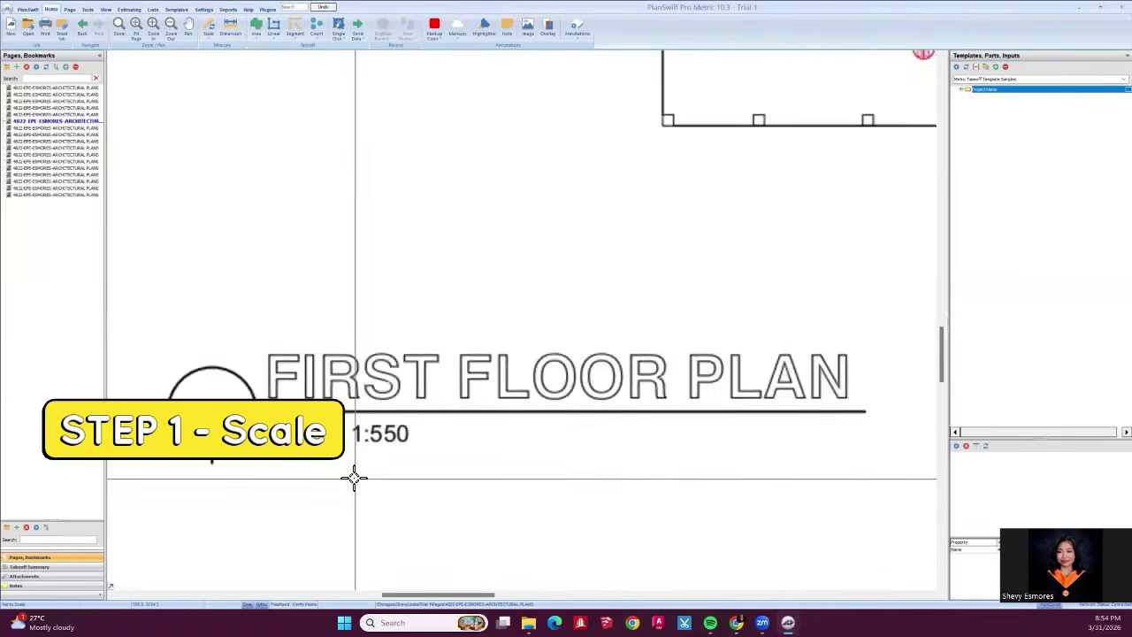
scroll(354, 479, "down", 3)
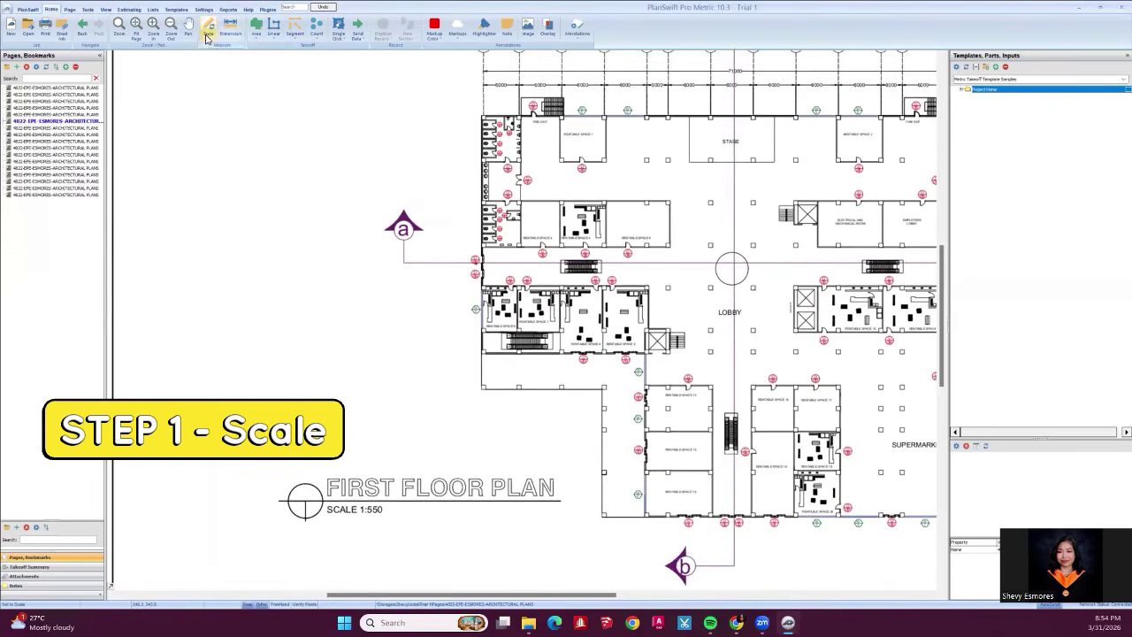
left_click(208, 33)
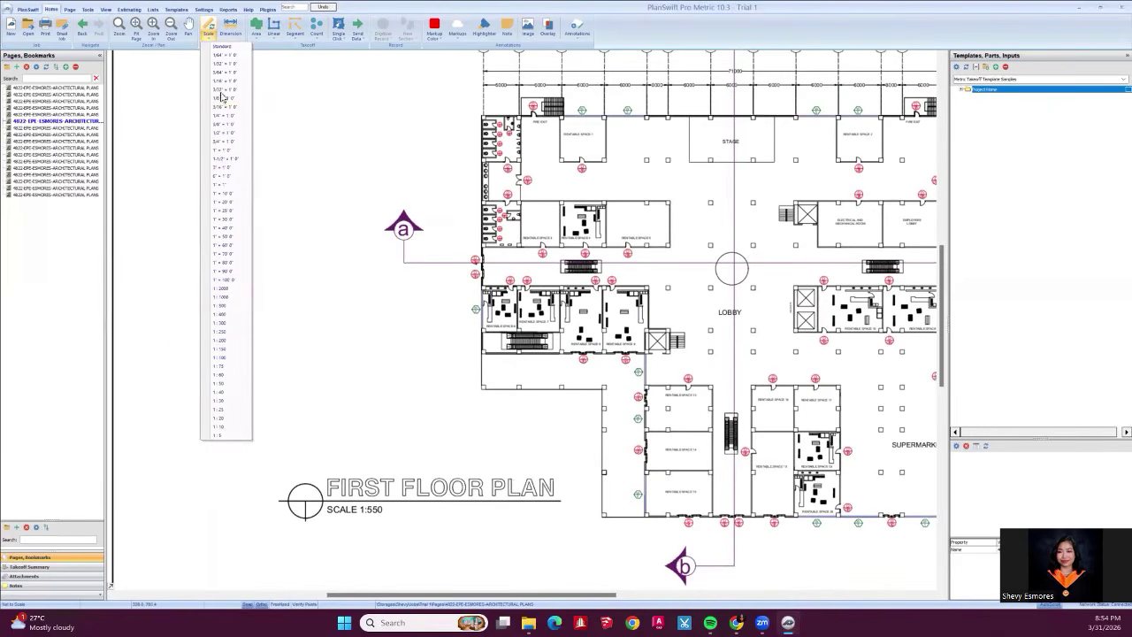
left_click(211, 28)
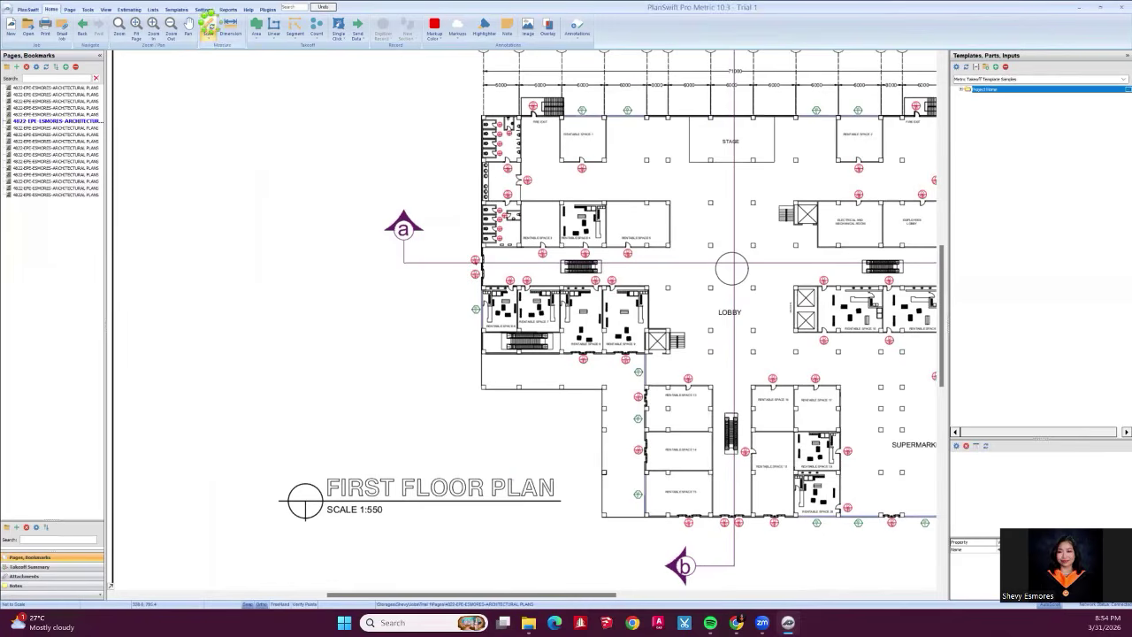
left_click(211, 28)
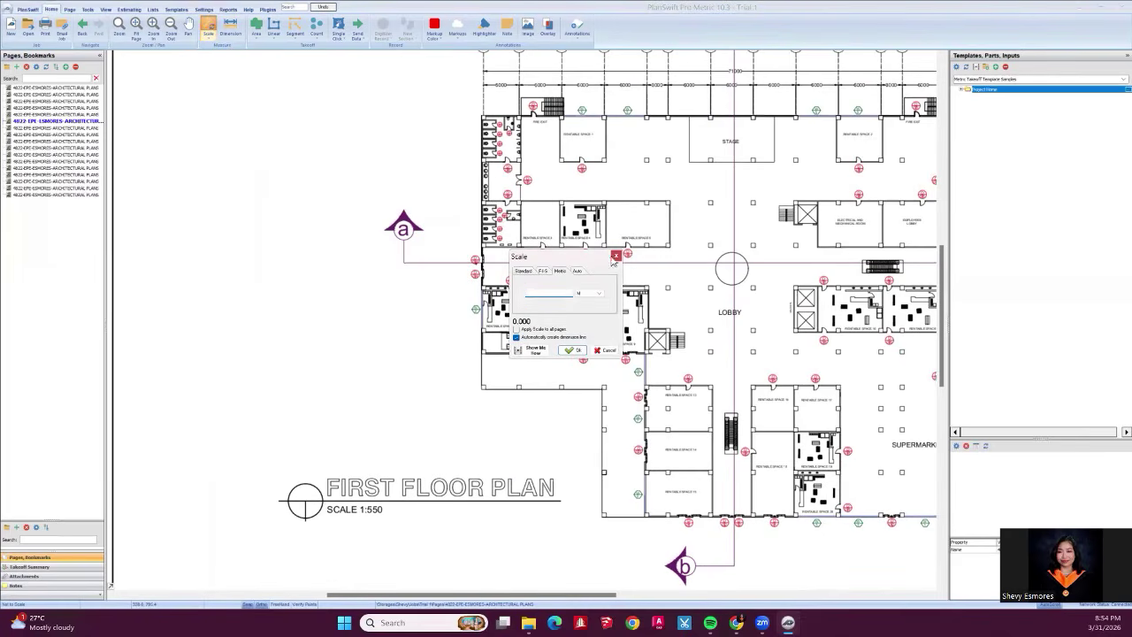
left_click(617, 258)
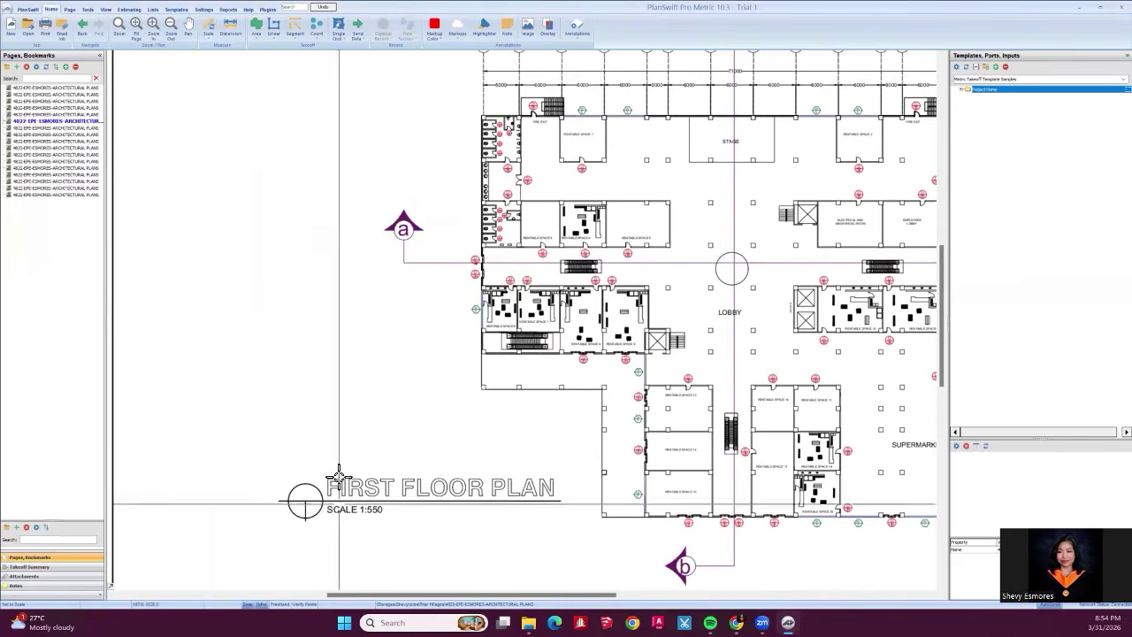
Set the first floor plan's page scale to 1:550 using automatic scaling, for this page only.
left_click(207, 41)
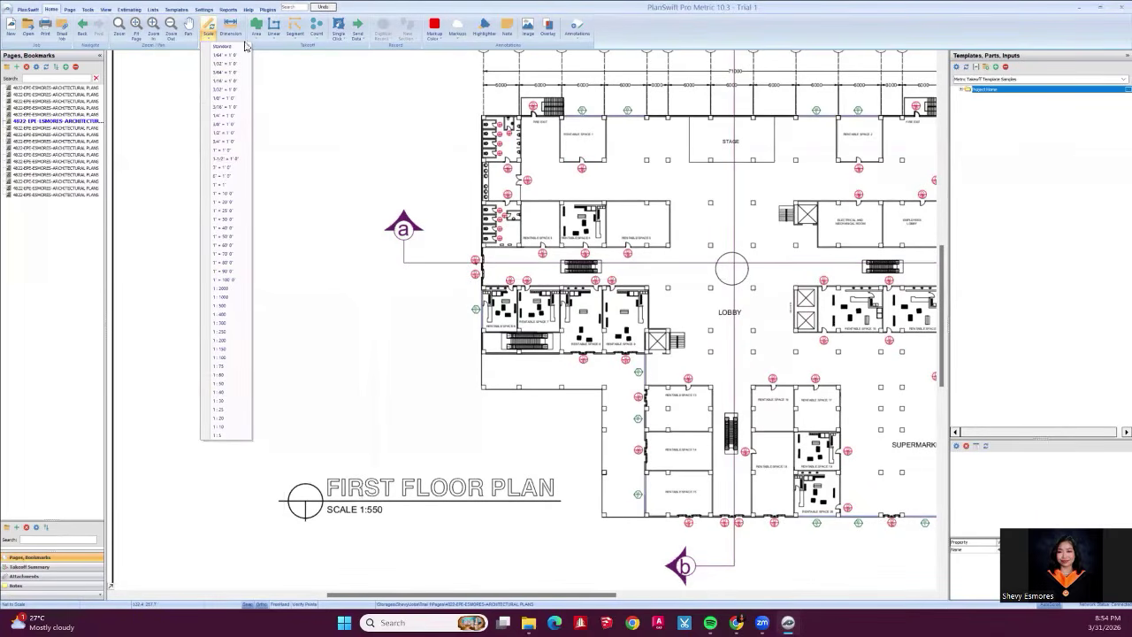
left_click(208, 30)
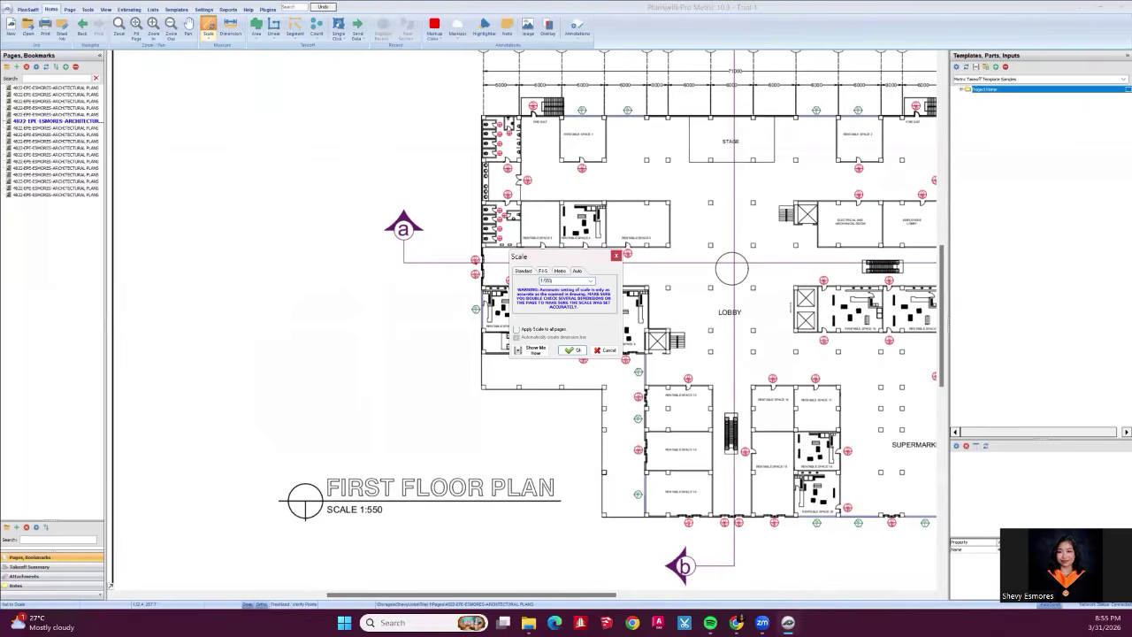
left_click(584, 352)
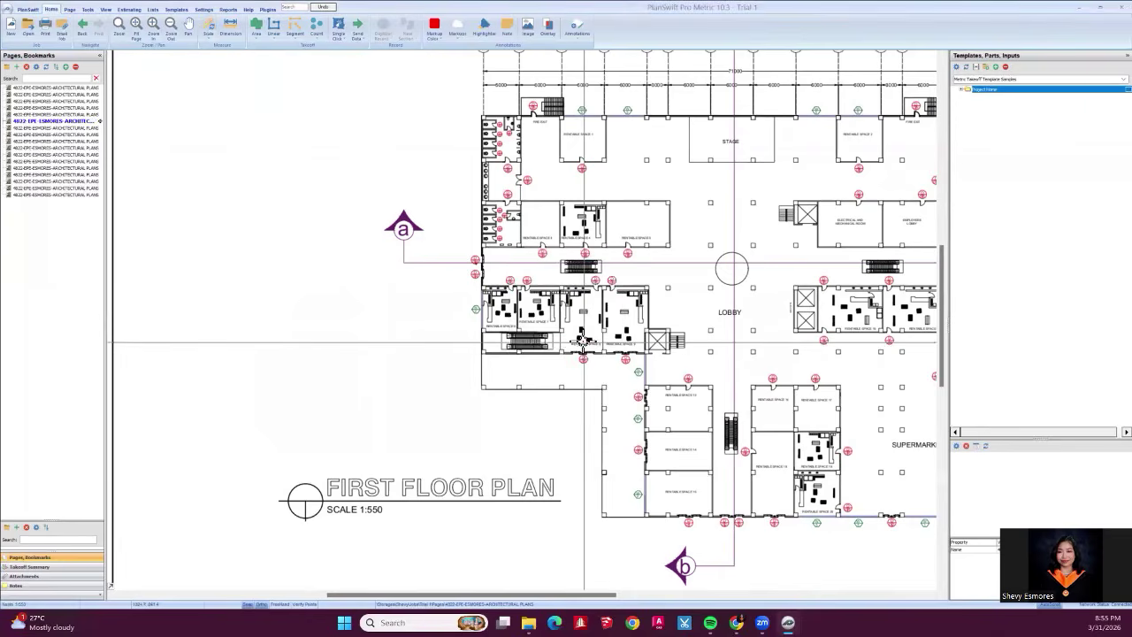
Dimension the distance between grid lines A and B along the upper dimension string to verify the scale.
scroll(302, 168, "down", 3)
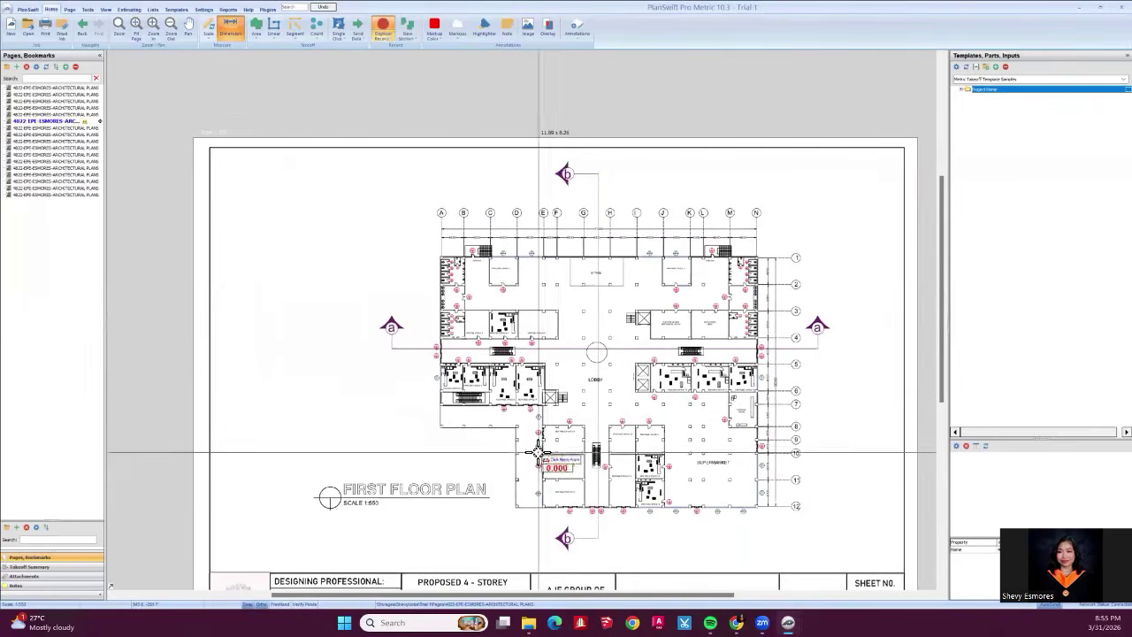
scroll(561, 531, "up", 3)
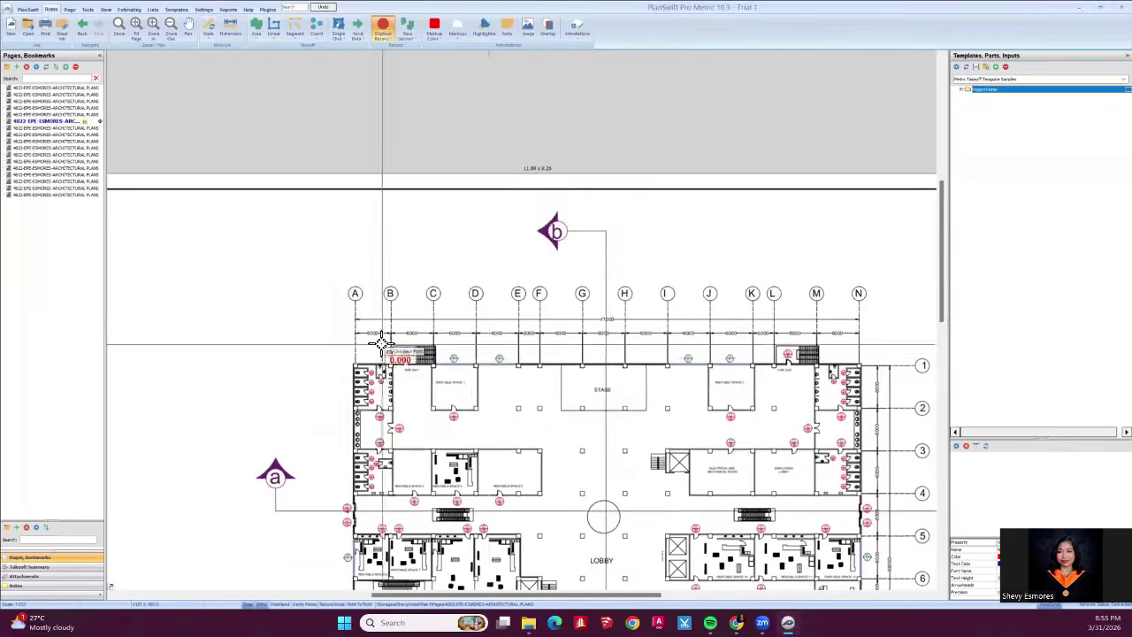
scroll(371, 335, "up", 8)
scroll(315, 302, "down", 5)
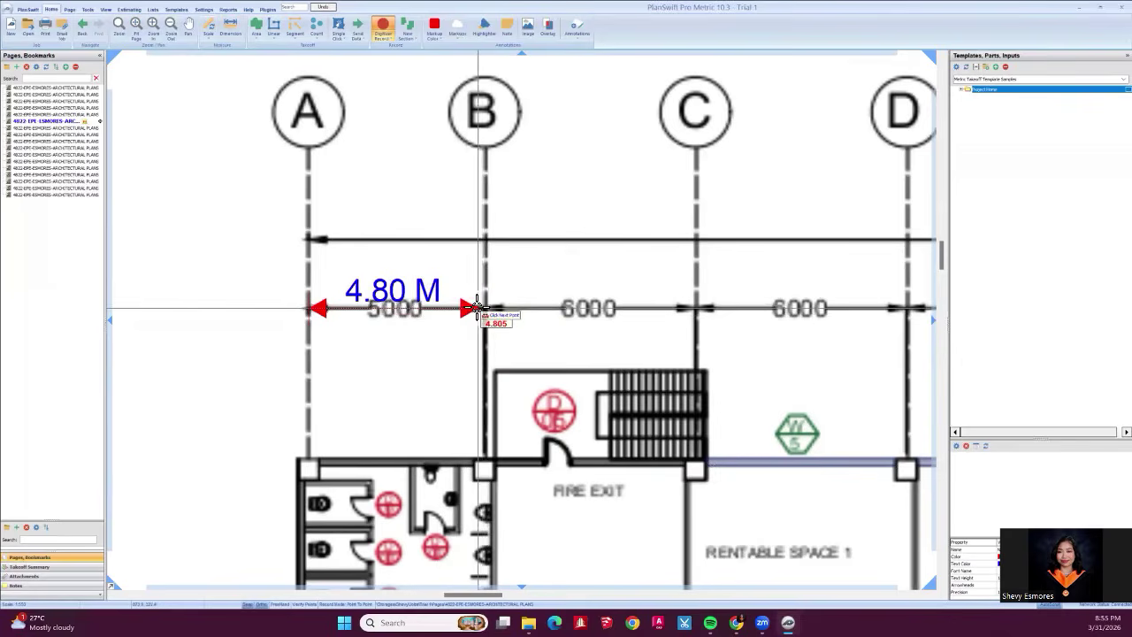
scroll(480, 307, "down", 5)
scroll(478, 307, "up", 5)
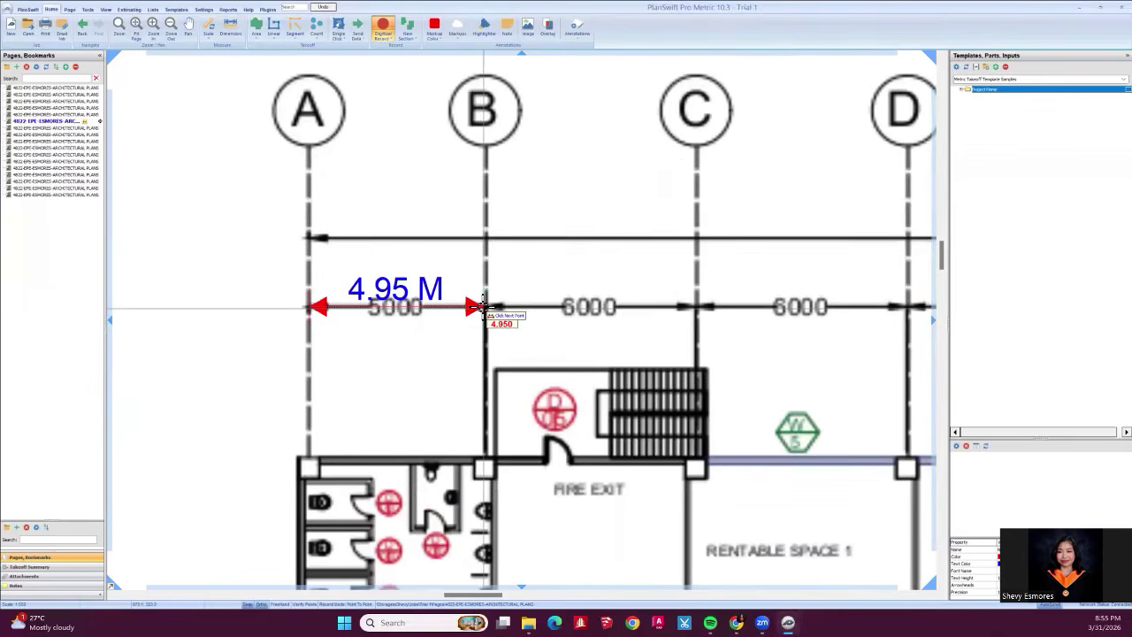
left_click(484, 307)
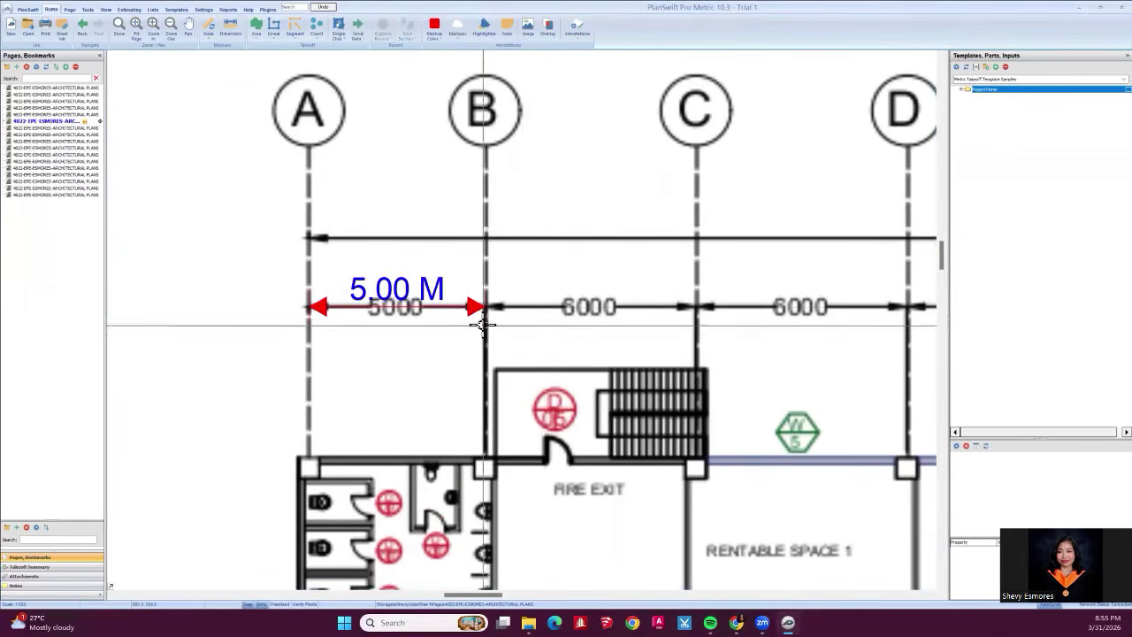
Compare the new dimension between grids A and B with the plan's printed 5000 dimension.
scroll(442, 323, "down", 5)
key("Escape")
left_click_drag(545, 352, 465, 336)
left_click_drag(539, 323, 463, 327)
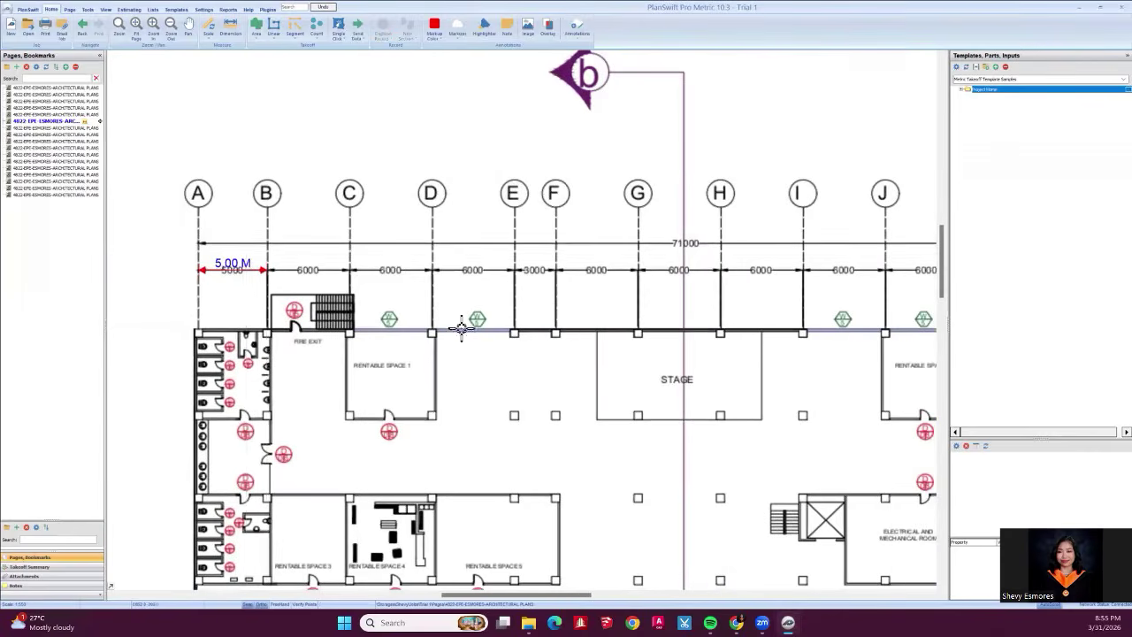
scroll(307, 233, "down", 5)
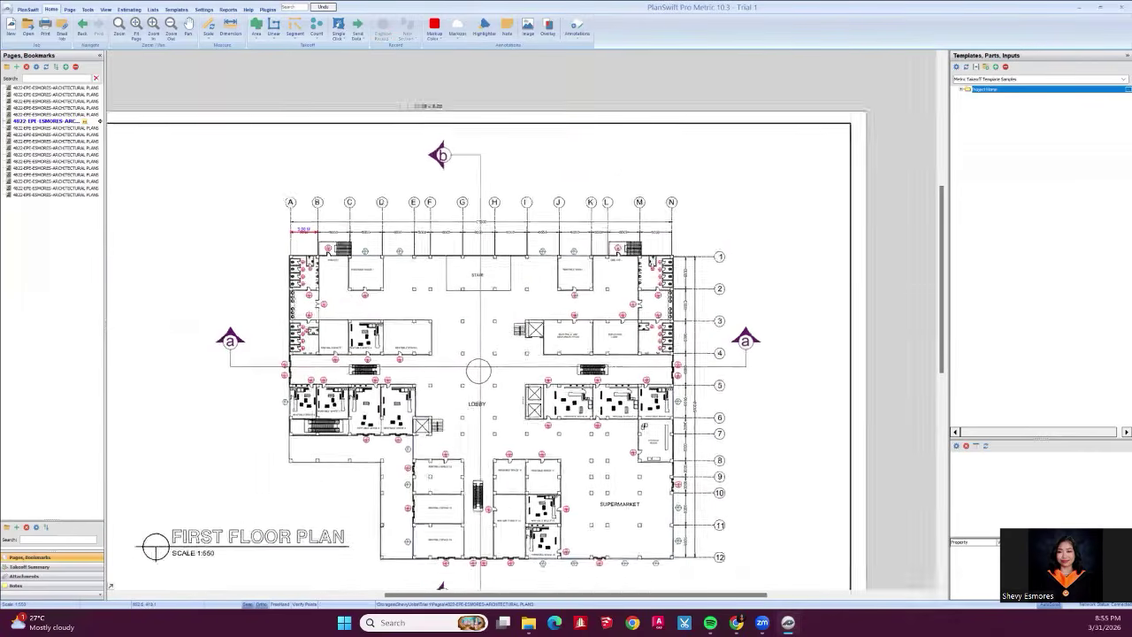
scroll(390, 173, "up", 5)
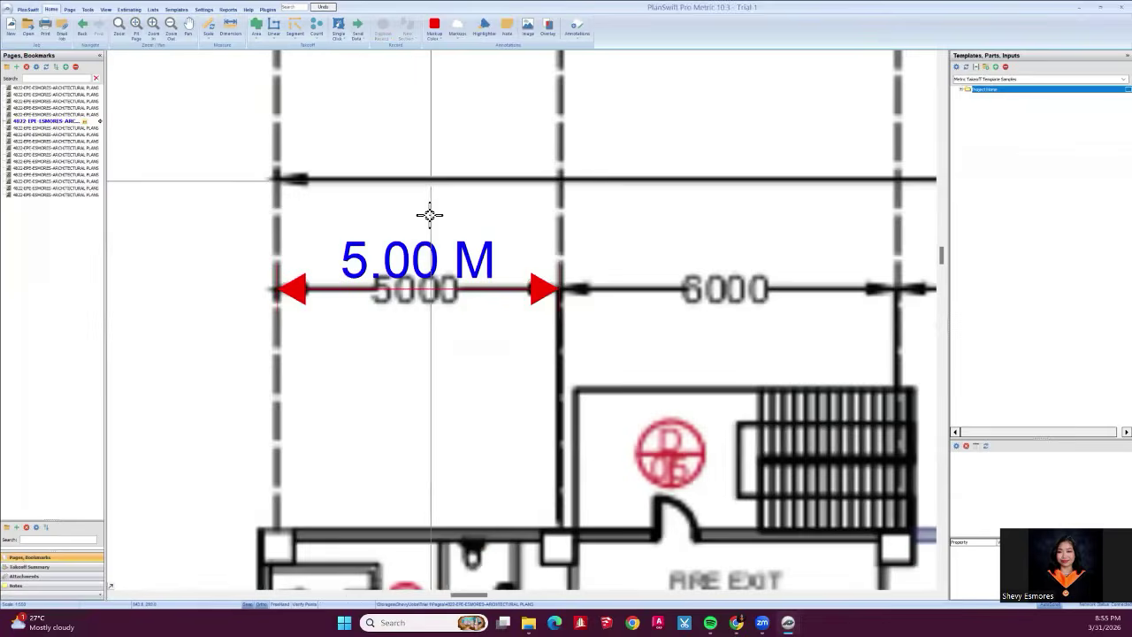
scroll(322, 282, "down", 5)
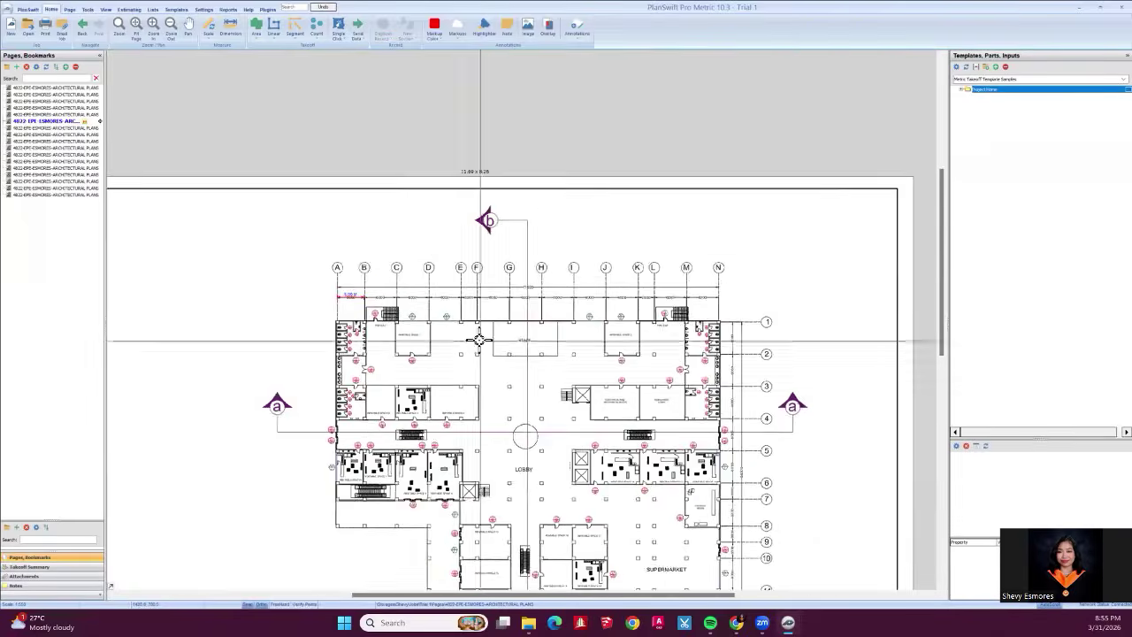
scroll(389, 210, "up", 5)
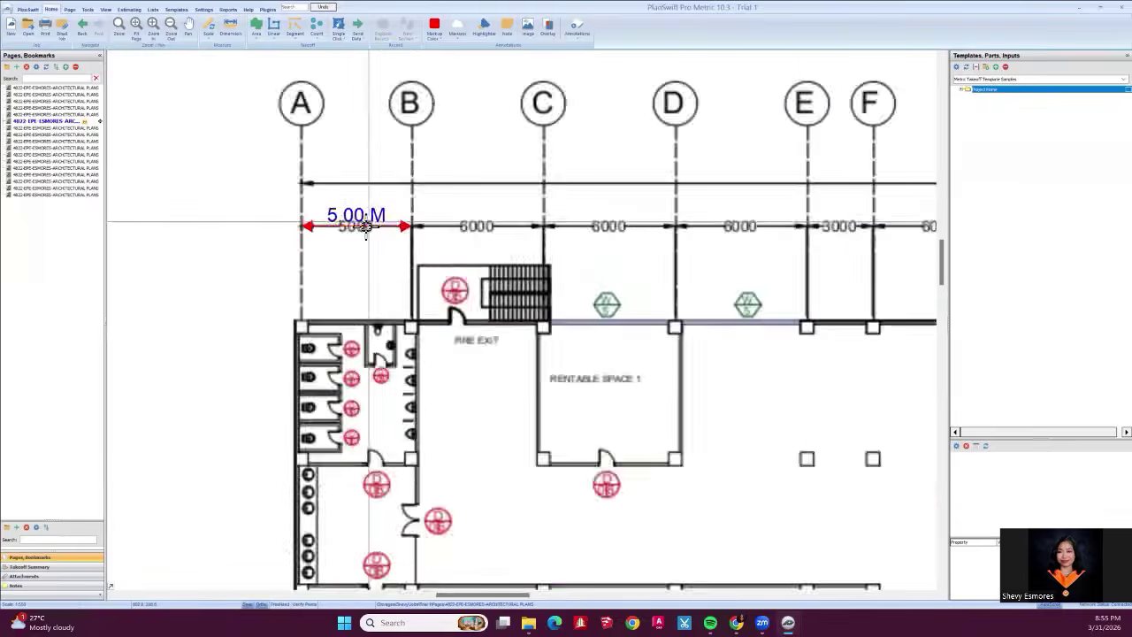
scroll(335, 193, "up", 3)
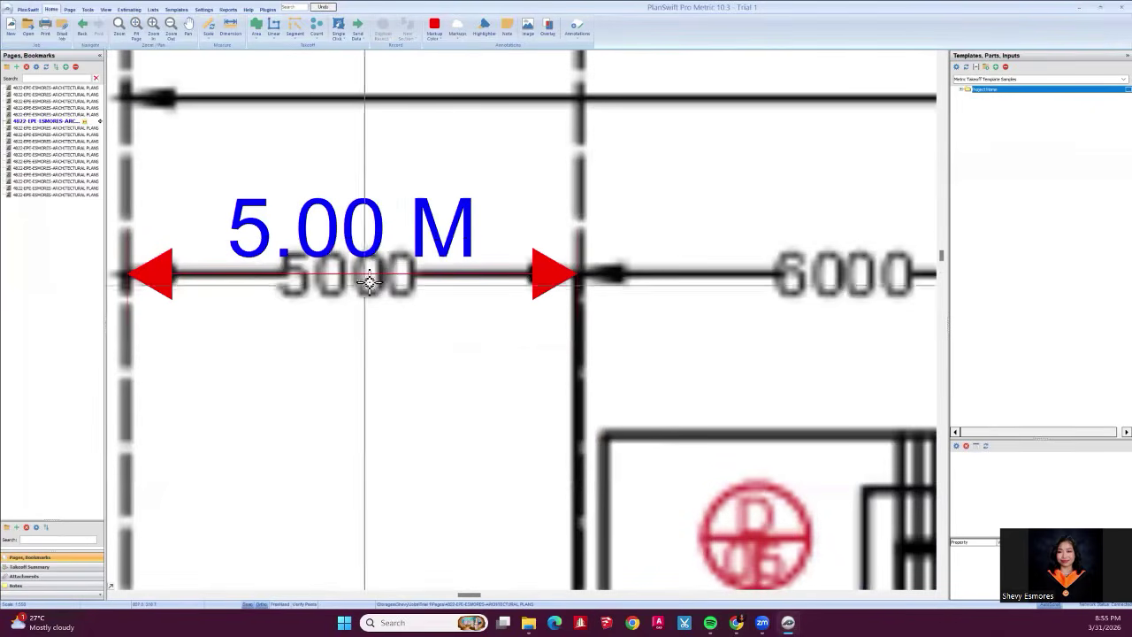
scroll(491, 267, "down", 3)
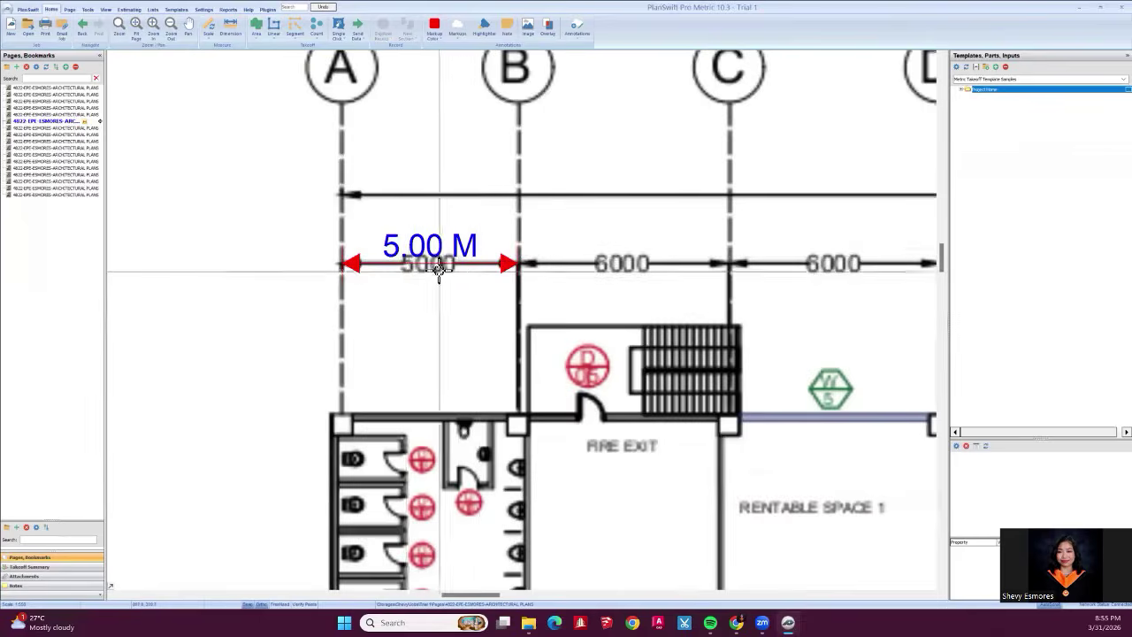
scroll(405, 309, "down", 2)
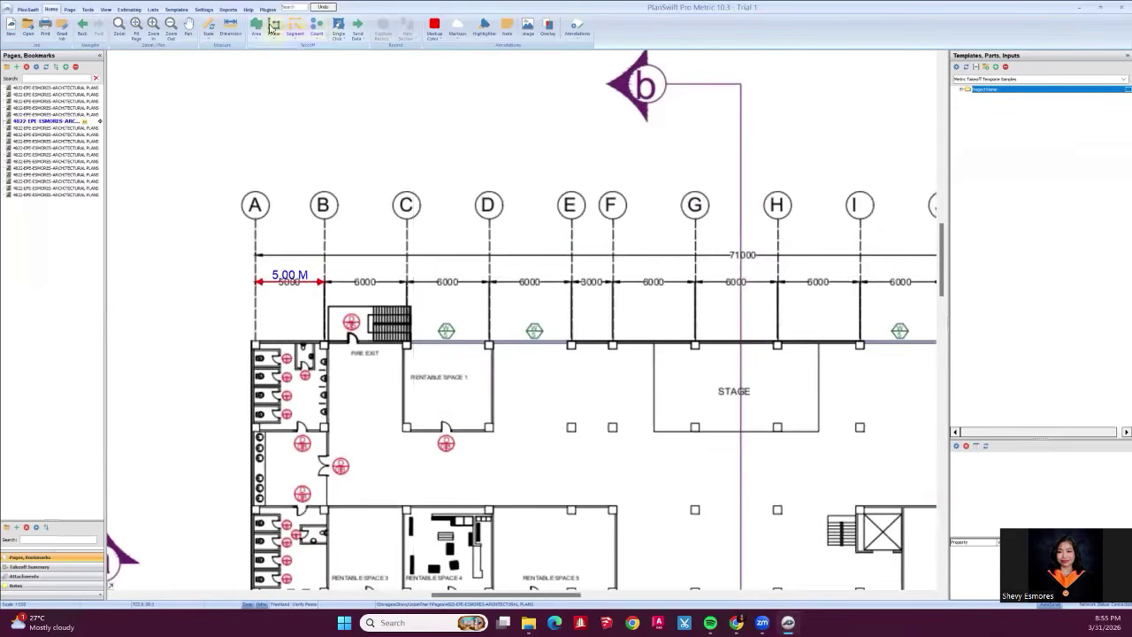
Dimension the vertical distance between grid lines 2 and 3 beside the plan's printed 6000 dimension.
scroll(359, 237, "down", 3)
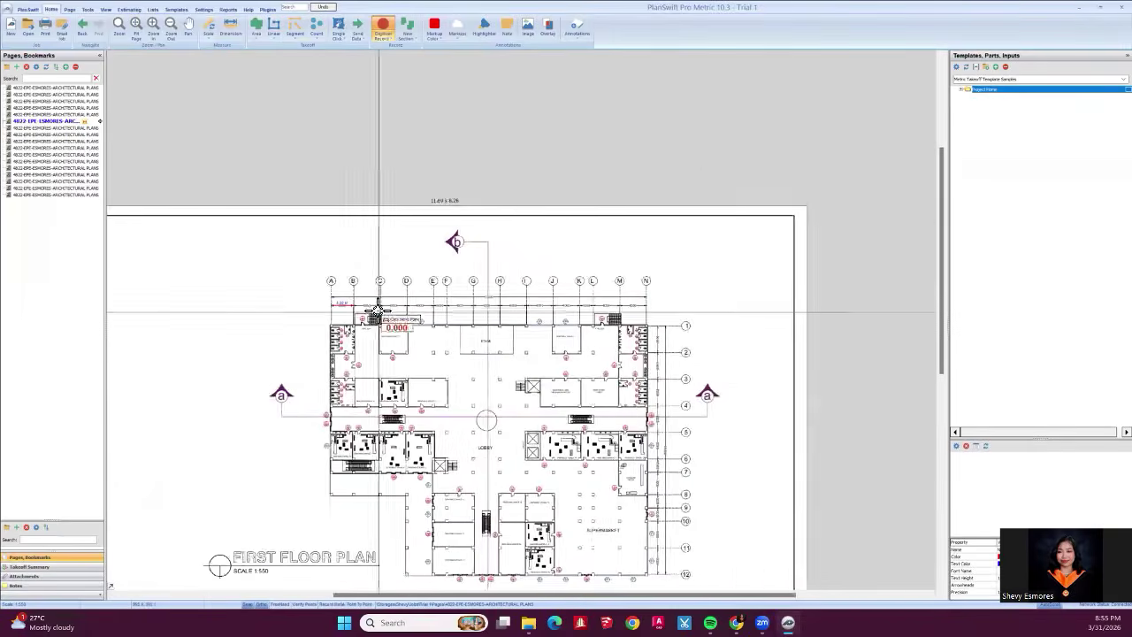
scroll(518, 354, "up", 4)
scroll(601, 218, "up", 4)
scroll(604, 222, "down", 2)
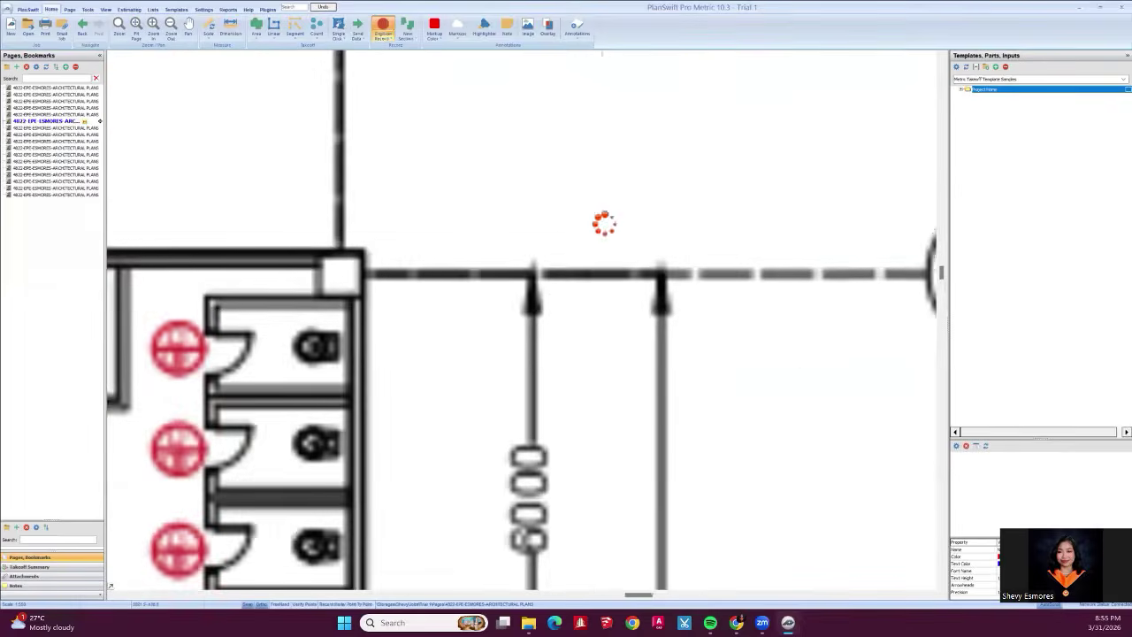
scroll(555, 252, "down", 2)
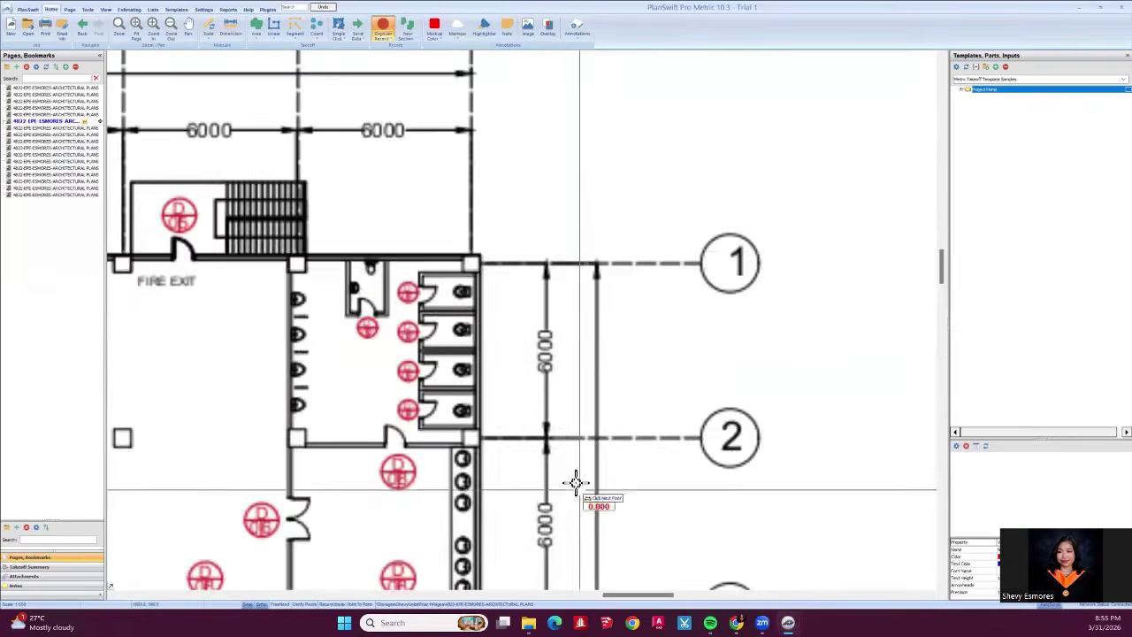
scroll(576, 480, "up", 2)
left_click(540, 412)
scroll(552, 377, "down", 3)
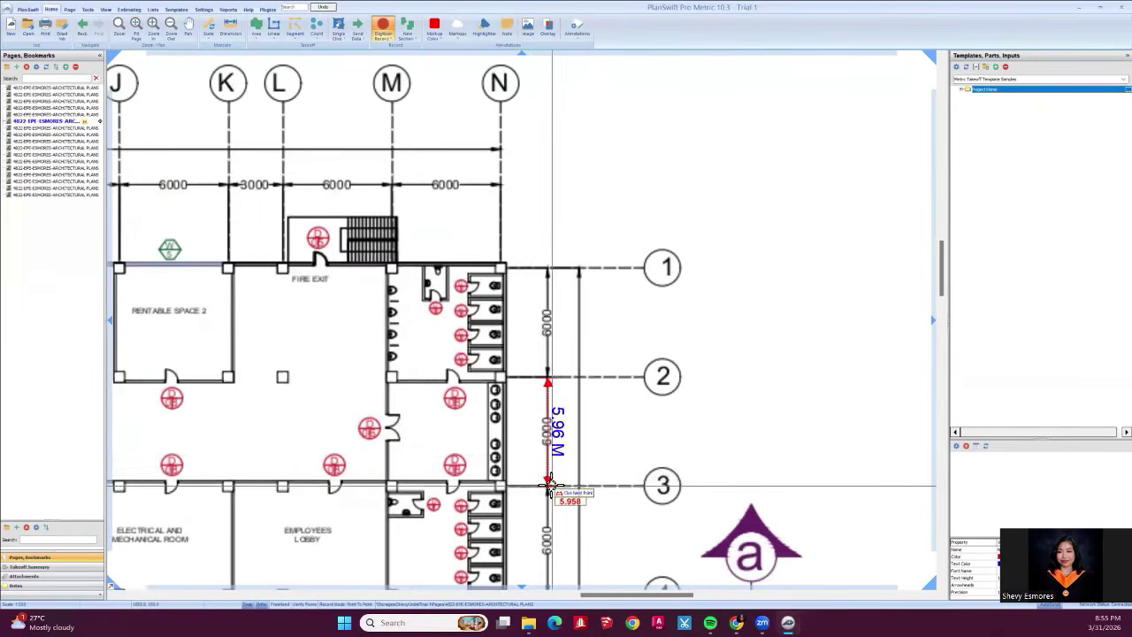
scroll(551, 483, "up", 3)
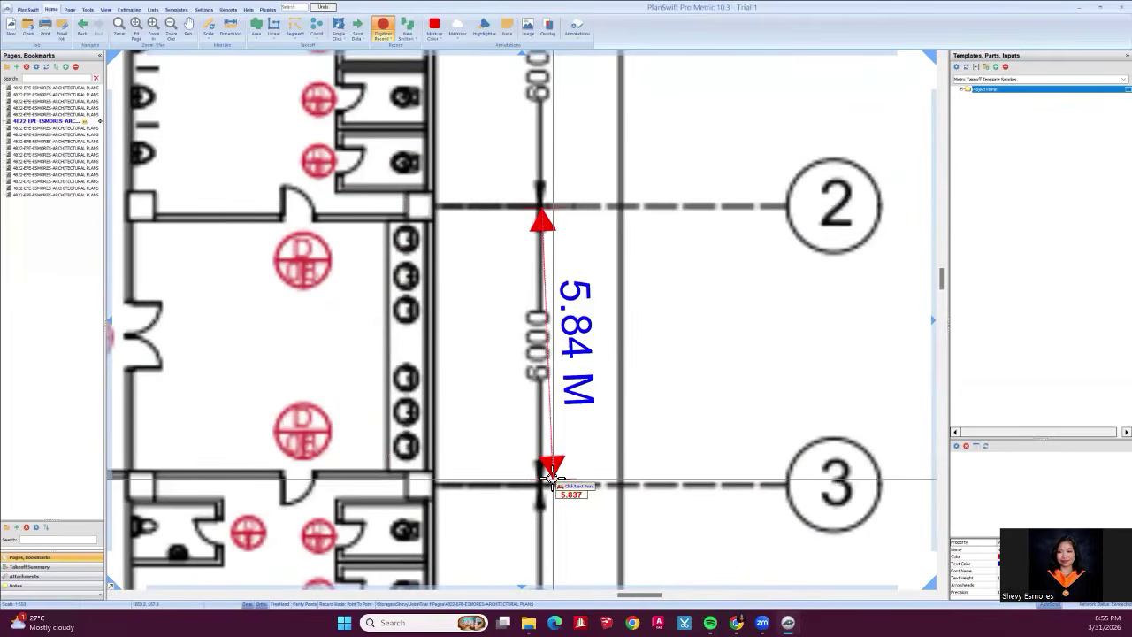
left_click(550, 478)
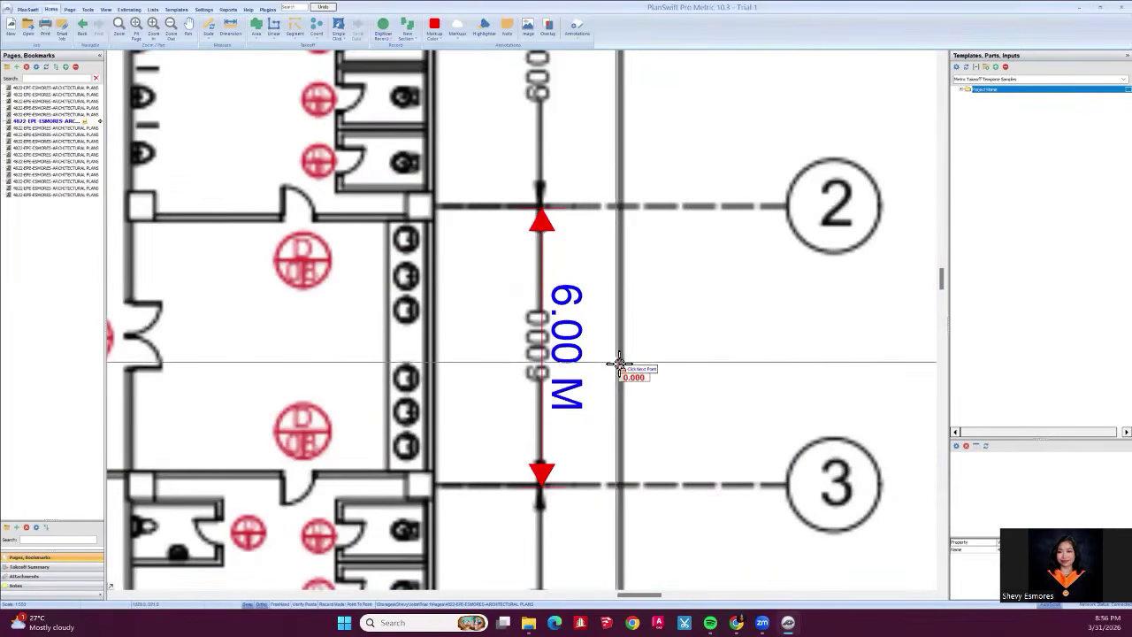
Delete both check dimensions, between grids A and B and between grids 2 and 3.
scroll(635, 354, "down", 5)
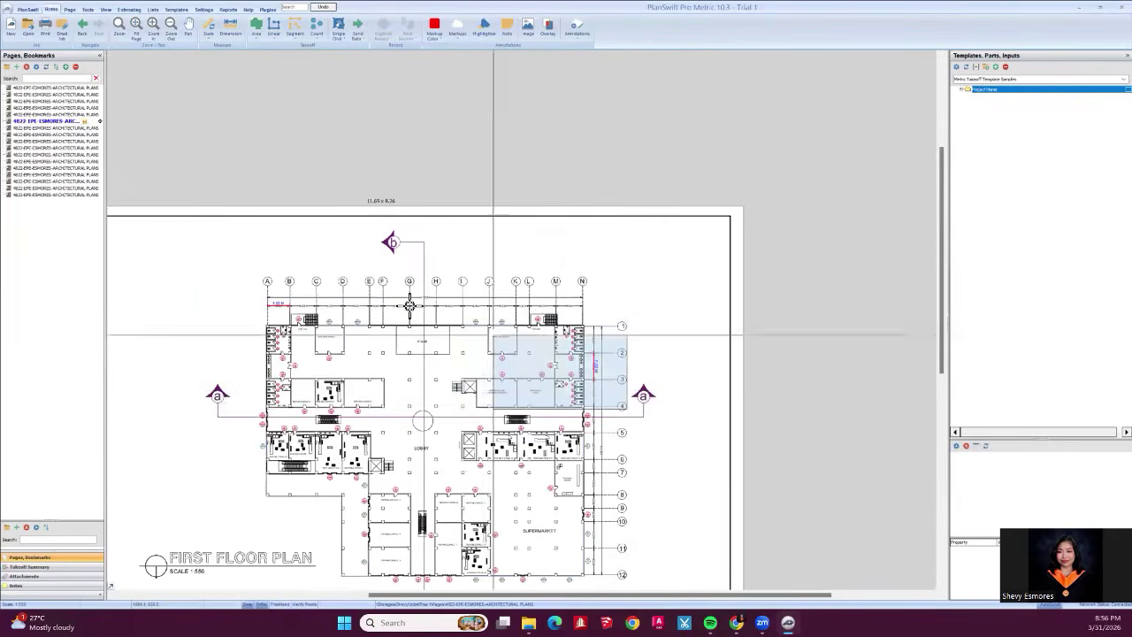
left_click_drag(203, 232, 718, 472)
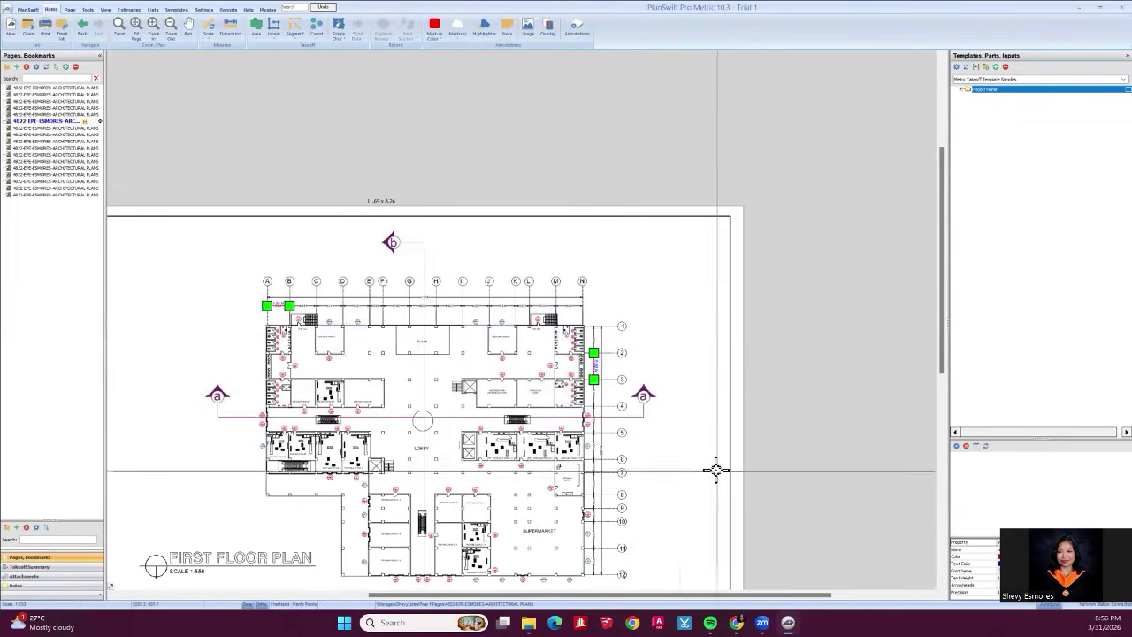
key("Delete")
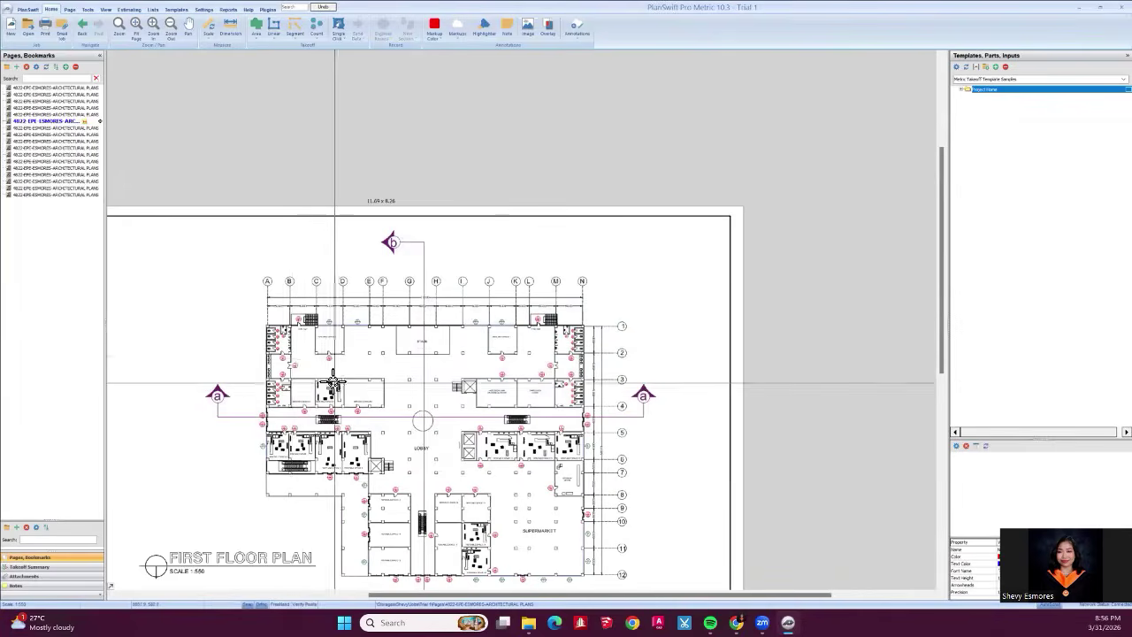
Recheck the first floor plan's scale note and view the third and fourth floor plan pages.
scroll(333, 383, "up", 2)
scroll(357, 562, "up", 3)
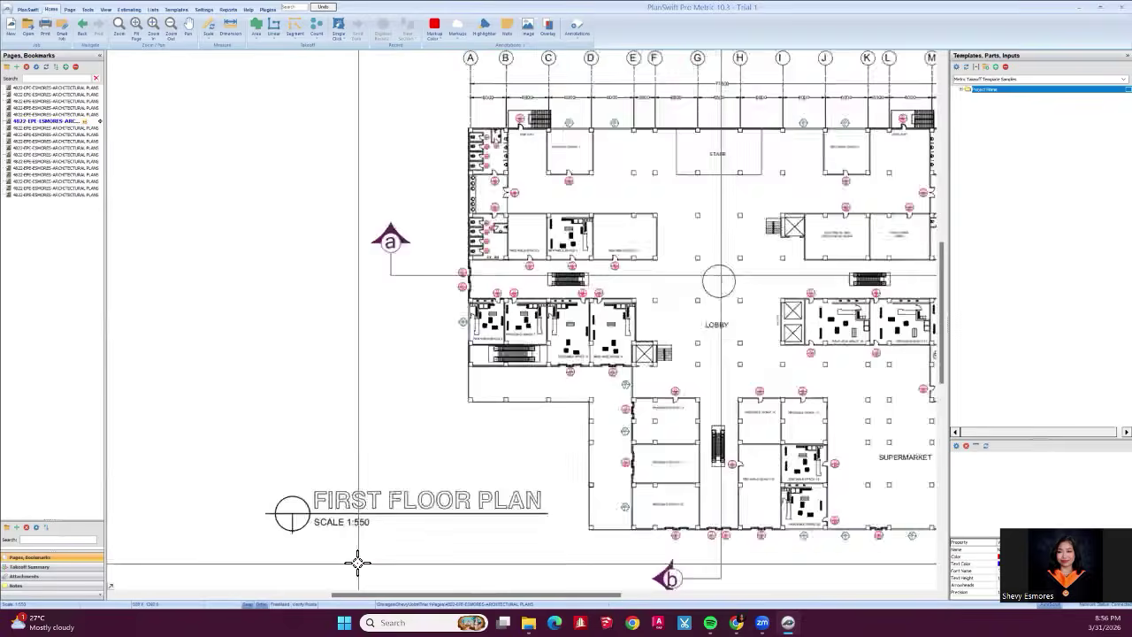
scroll(357, 562, "up", 1)
scroll(248, 398, "down", 5)
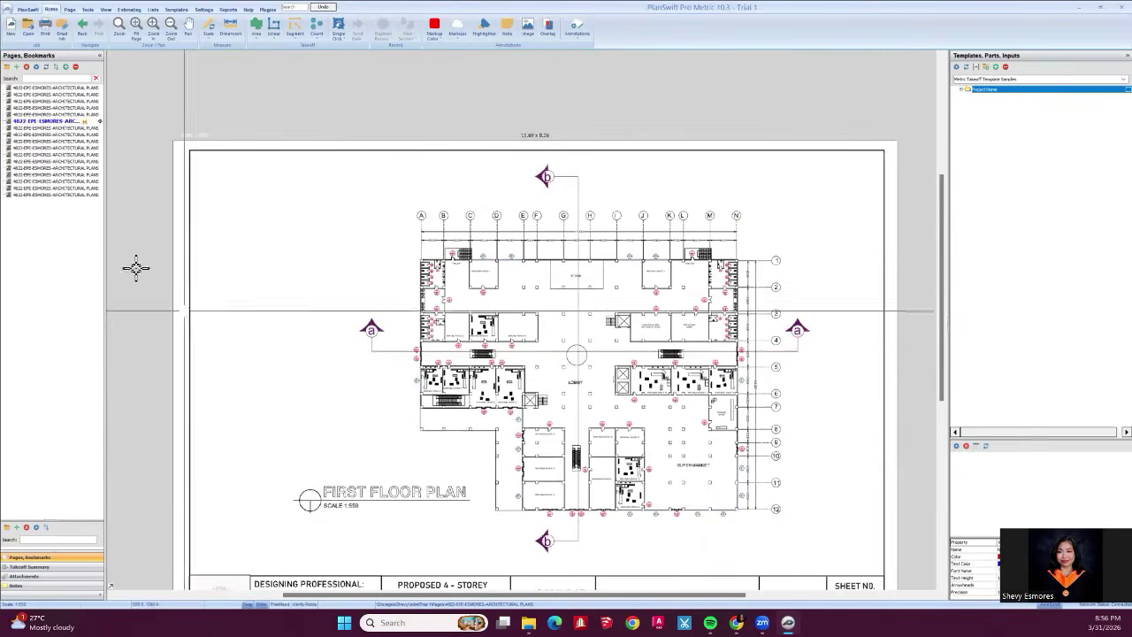
left_click(67, 134)
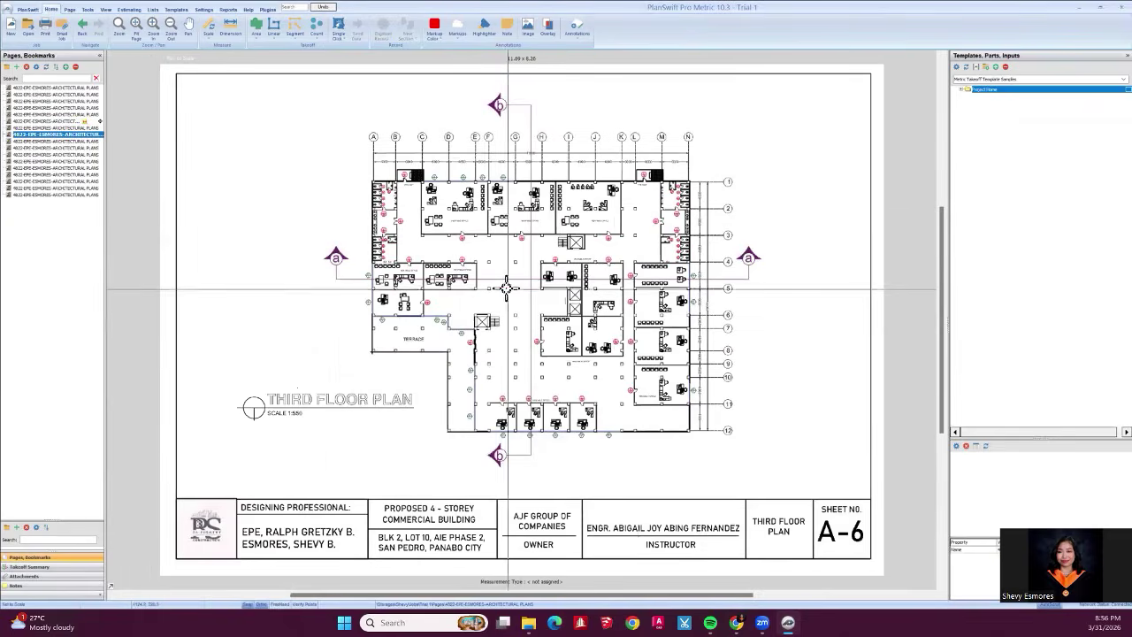
left_click(70, 140)
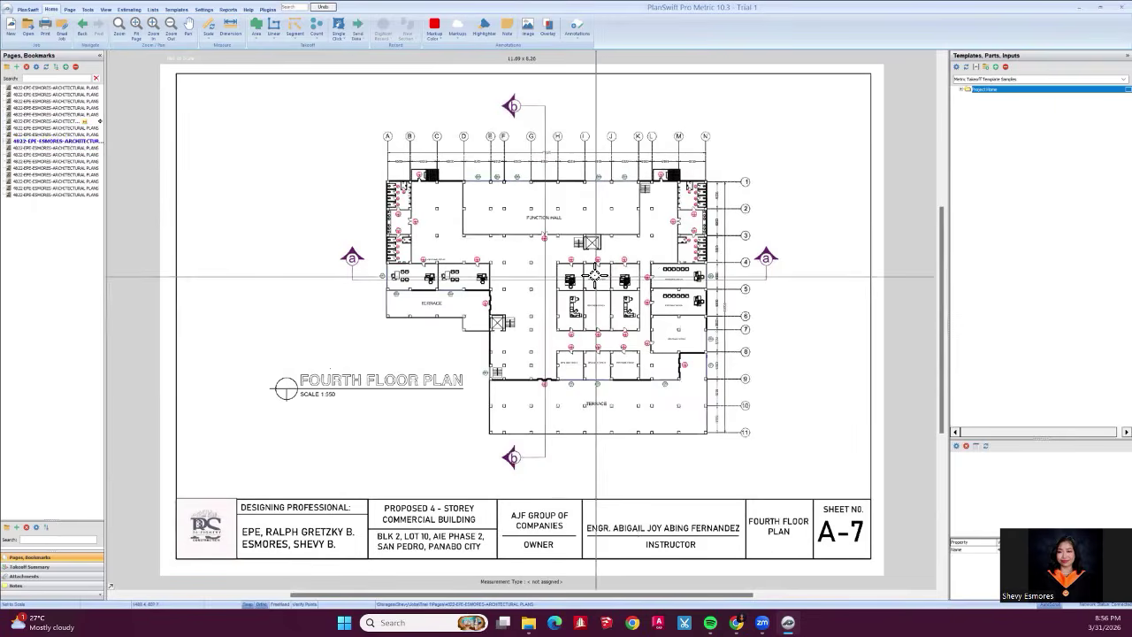
Open the front elevation page, sheet A-9, and check the scale note beneath the drawing.
key("Page_Down")
key("Page_Down")
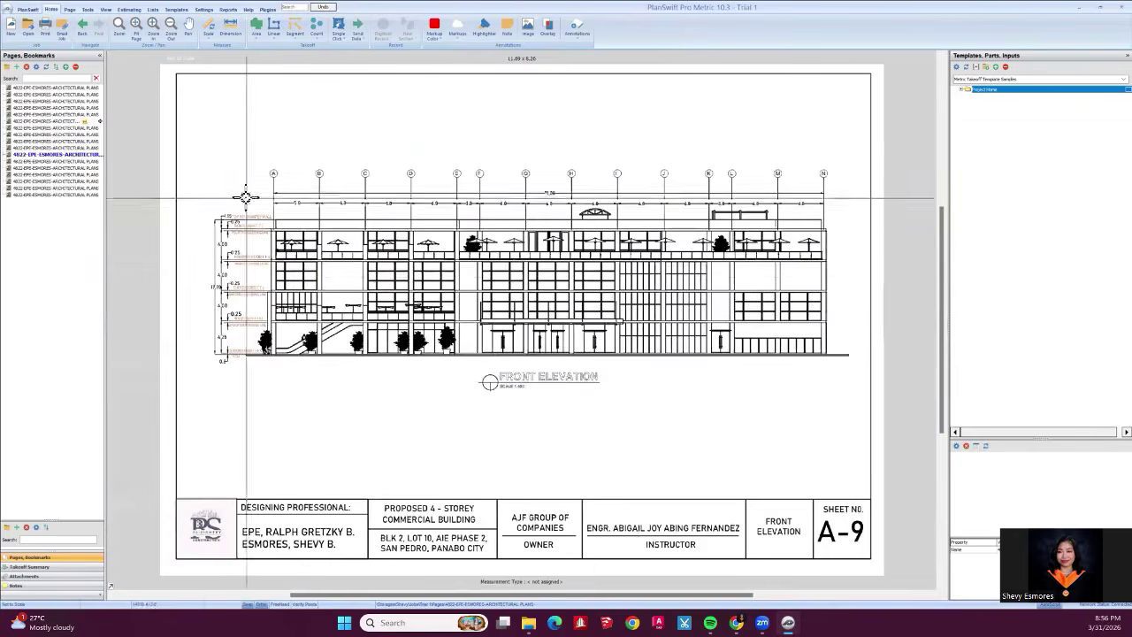
scroll(246, 197, "up", 1)
scroll(483, 380, "down", 2)
scroll(534, 387, "up", 5)
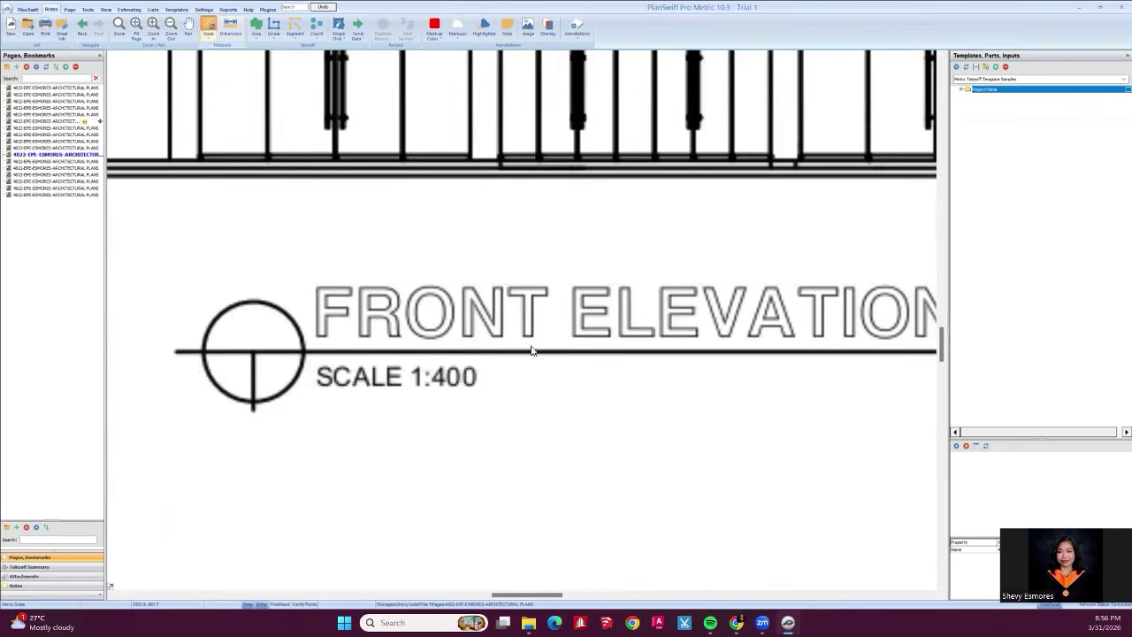
Set the front elevation page's scale to 1:400.
left_click(580, 270)
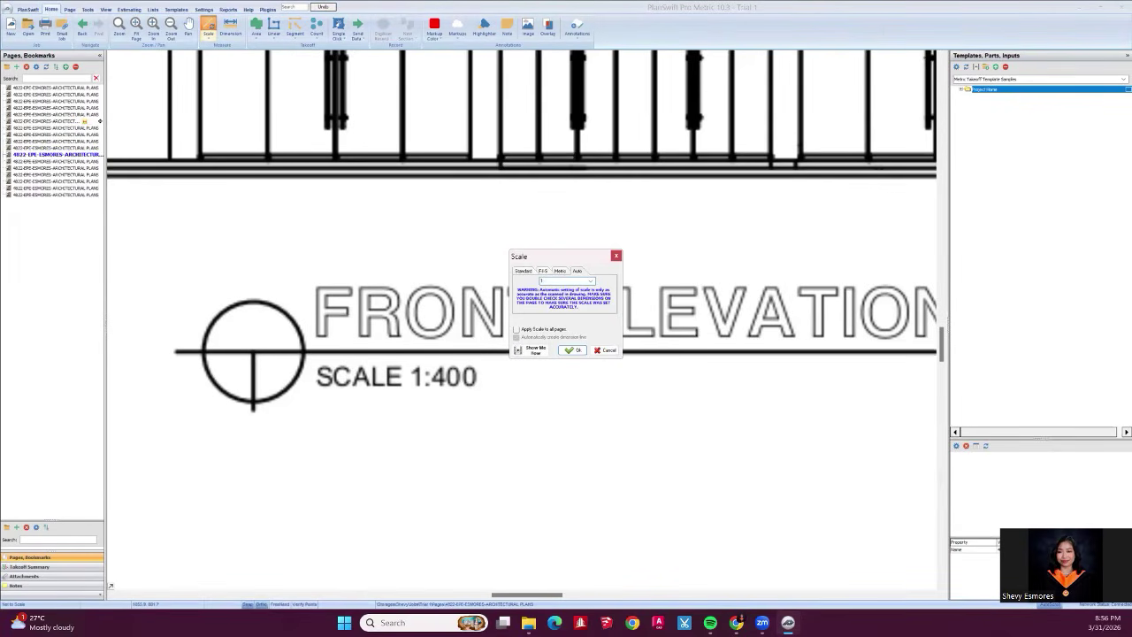
left_click(575, 350)
scroll(619, 460, "down", 5)
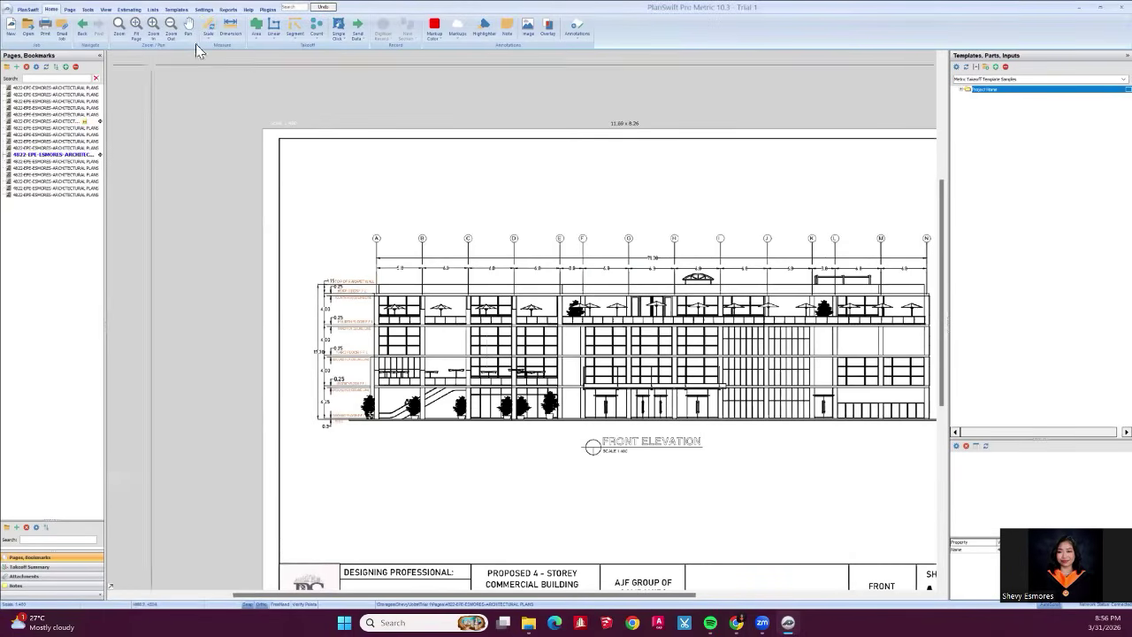
Draw a 5 m horizontal check dimension starting at grid A along the printed 5.0 dimension of the front elevation.
scroll(301, 306, "up", 4)
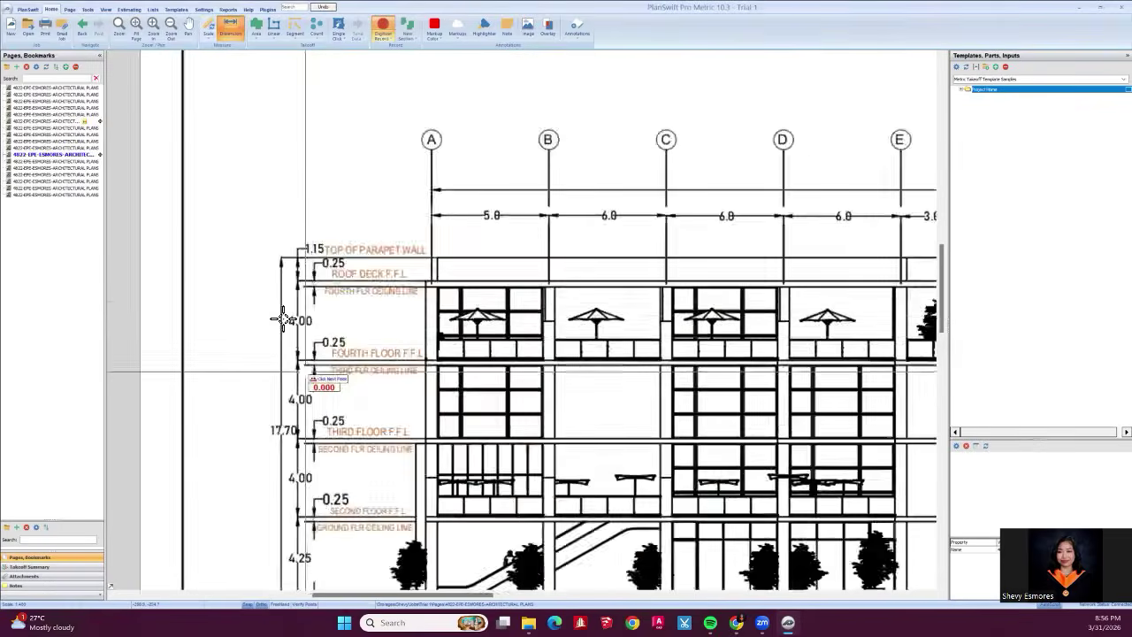
scroll(387, 283, "down", 3)
scroll(387, 283, "up", 5)
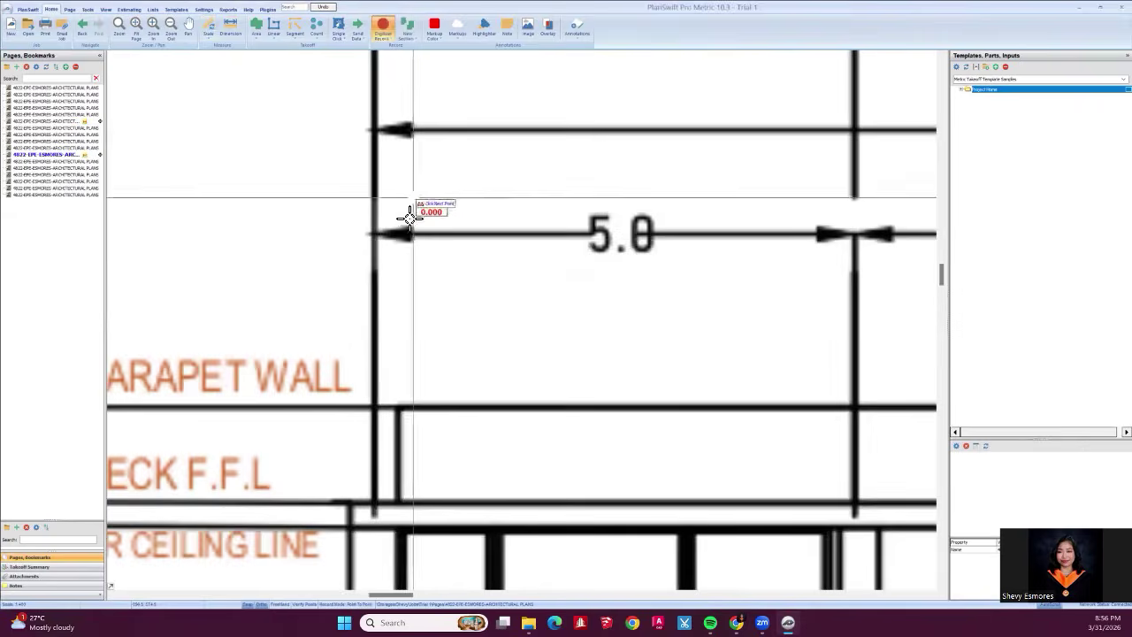
left_click(376, 239)
scroll(379, 252, "down", 4)
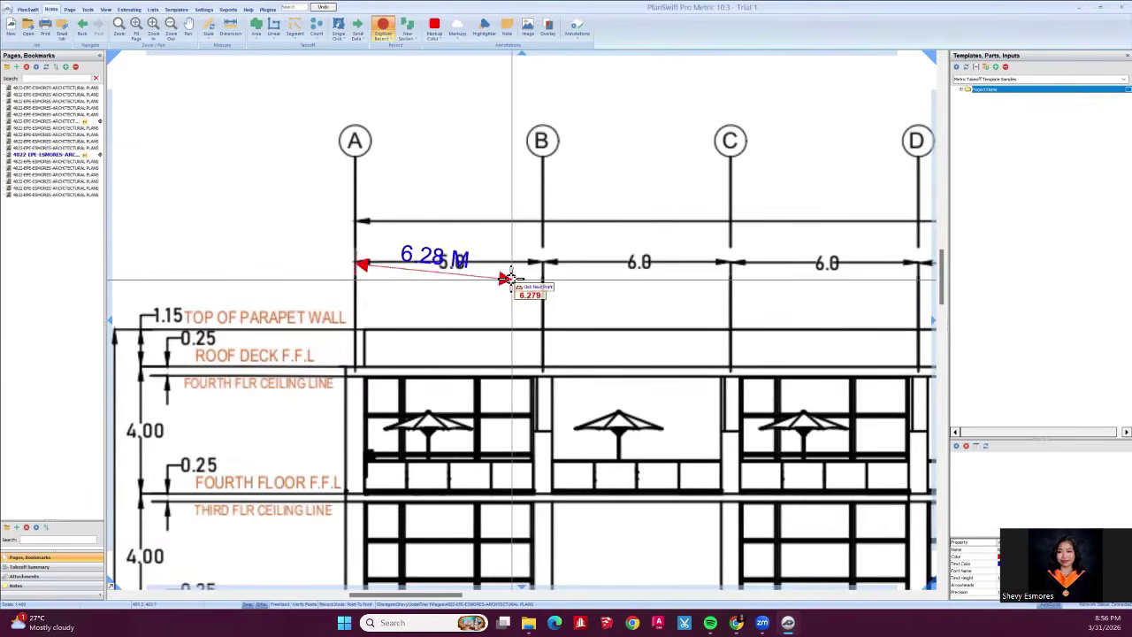
left_click(542, 276)
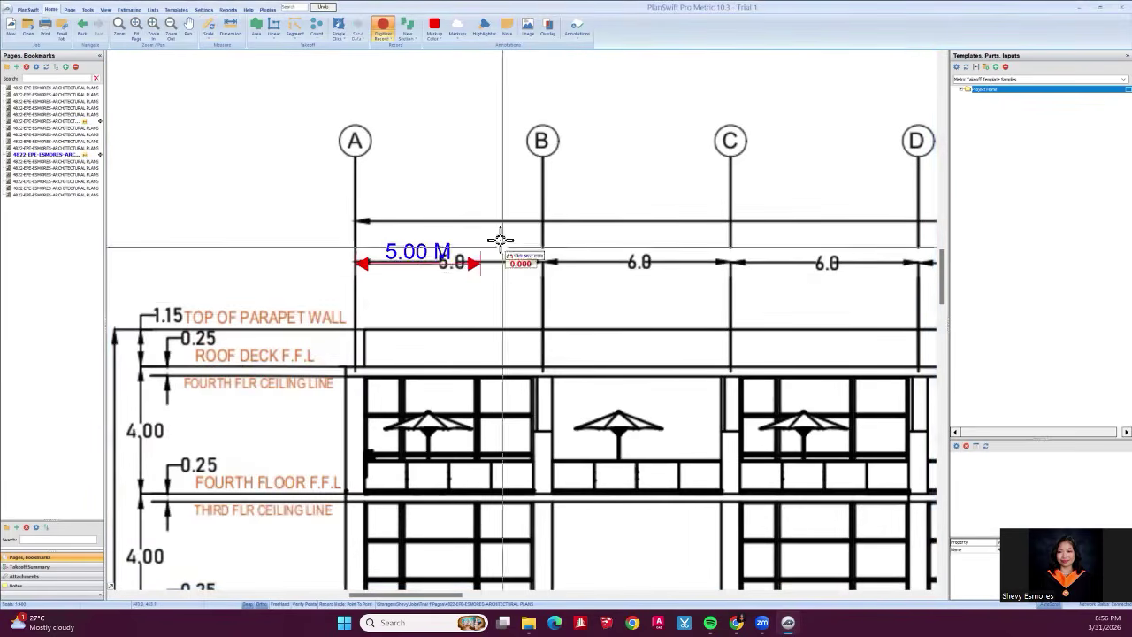
Draw a 4 m vertical check dimension upward from the fourth floor F.F.L. beside the printed 4.00 dimension.
scroll(495, 223, "down", 3)
scroll(349, 285, "up", 2)
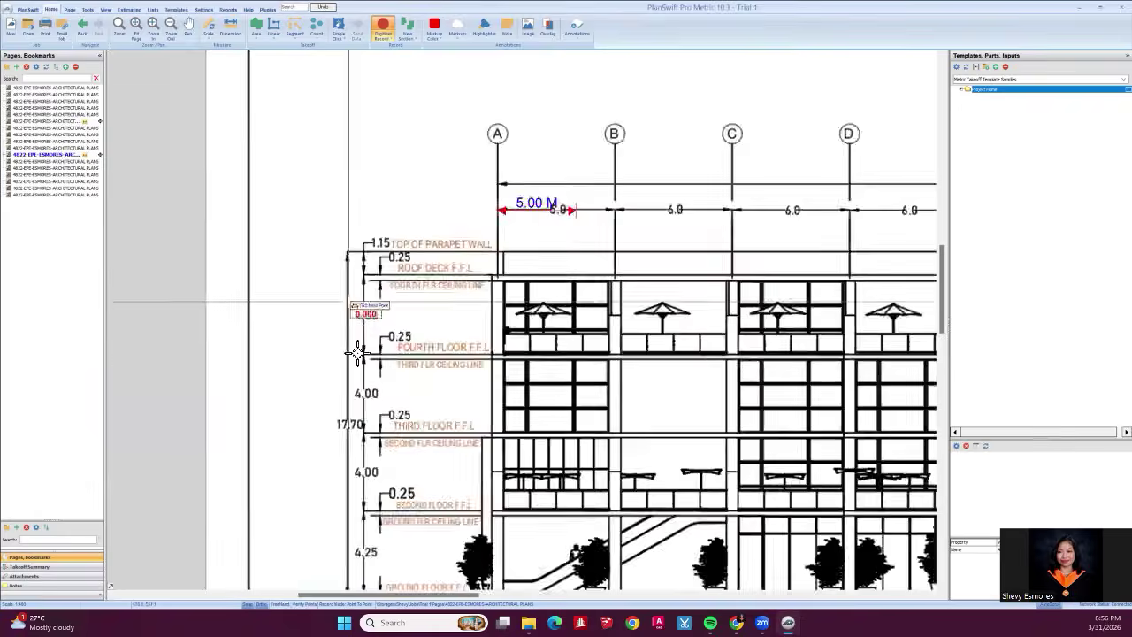
scroll(357, 354, "up", 2)
left_click(360, 353)
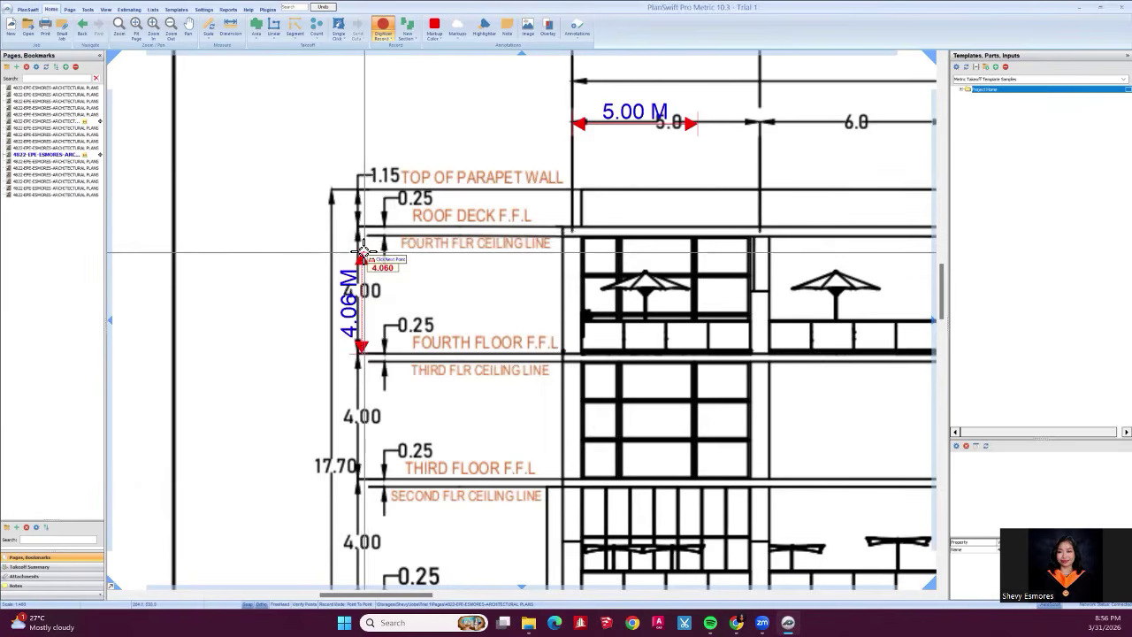
type("4")
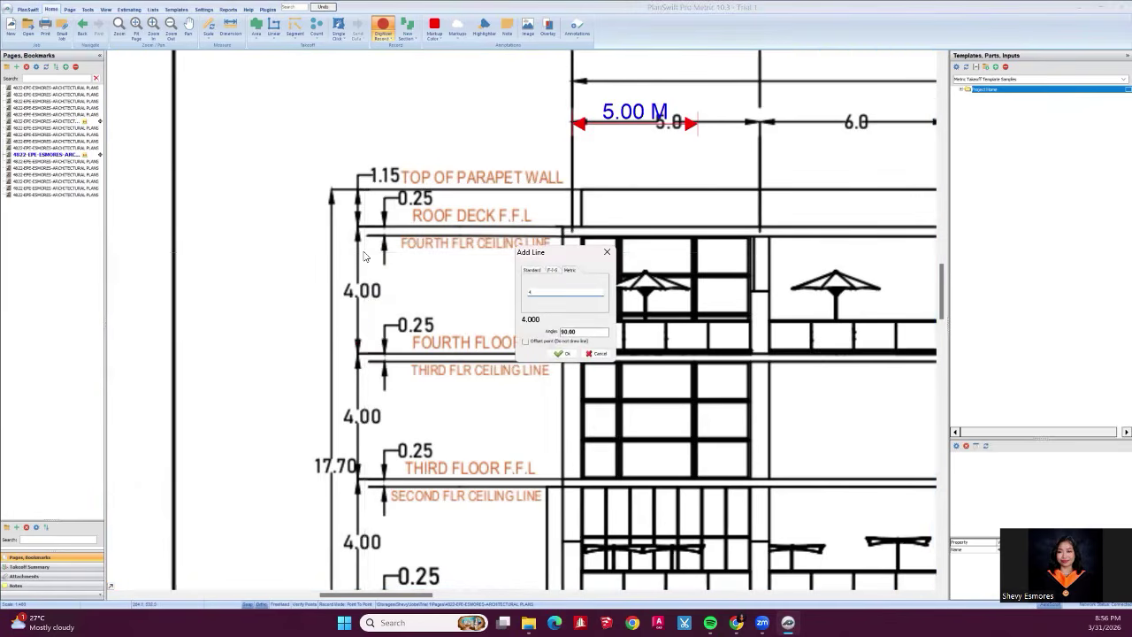
key("Return")
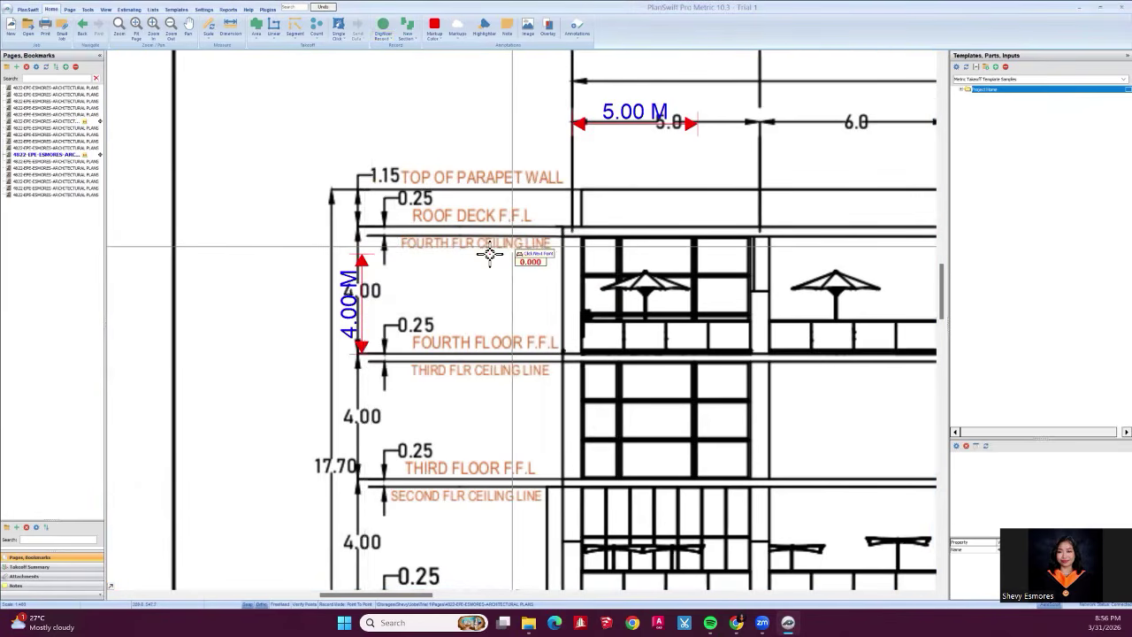
scroll(531, 261, "down", 2)
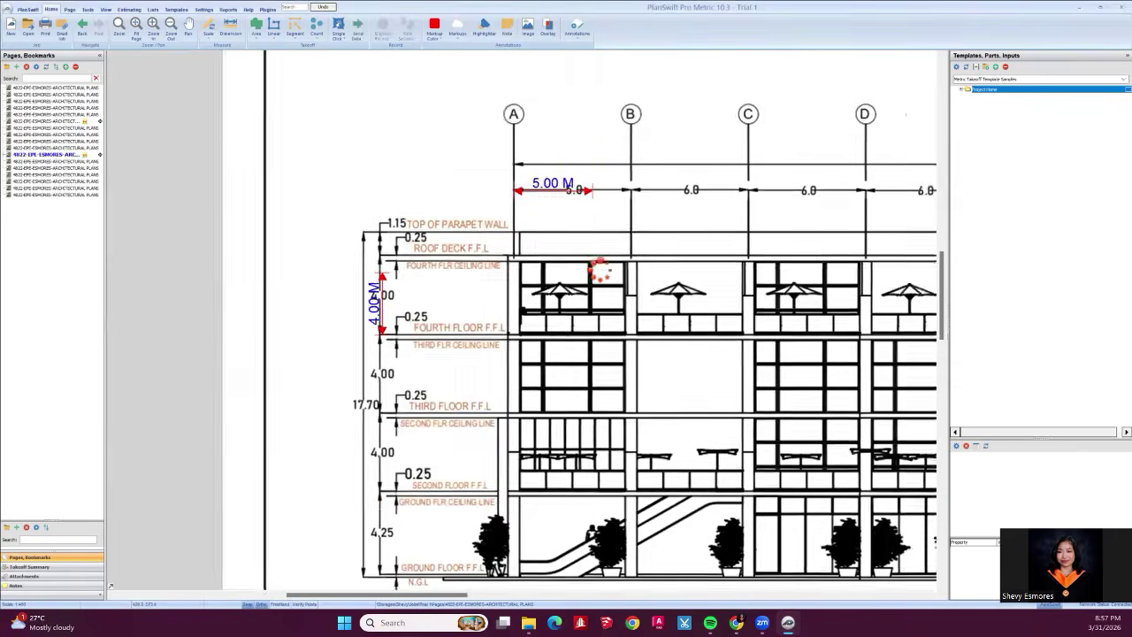
Stretch the end of the horizontal check dimension to grid line B.
scroll(598, 189, "up", 4)
left_click_drag(288, 119, 642, 309)
left_click_drag(593, 222, 691, 220)
scroll(586, 266, "down", 3)
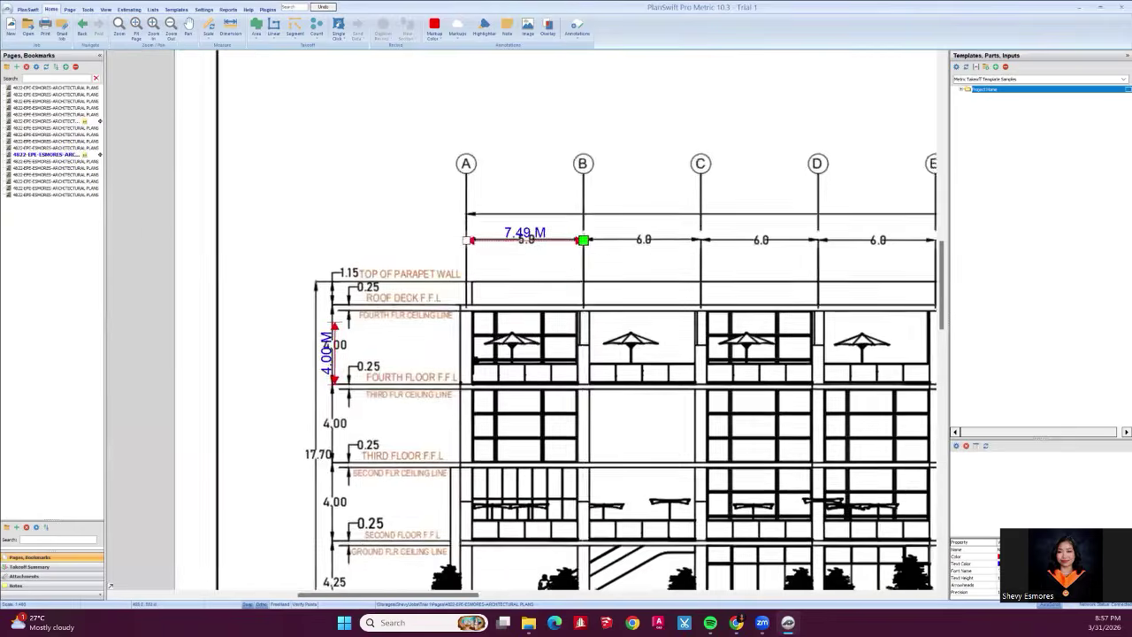
Compare the check dimension between grids A and B with the printed 5.0 and recheck the front elevation's scale note.
scroll(545, 280, "up", 3)
scroll(443, 327, "down", 5)
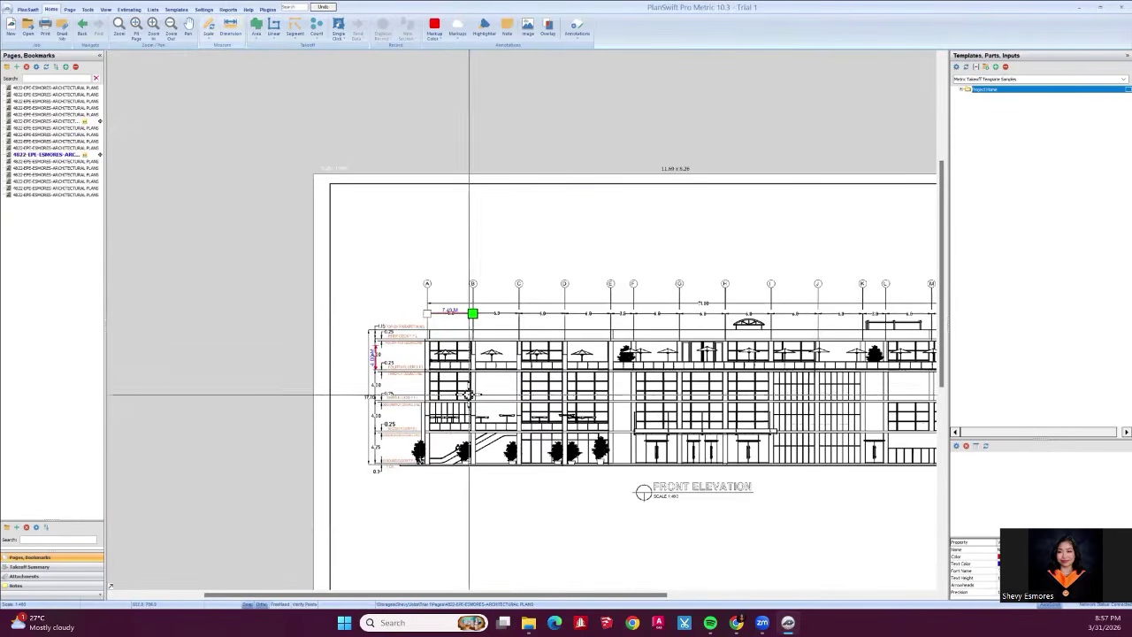
scroll(684, 503, "up", 4)
scroll(685, 504, "down", 3)
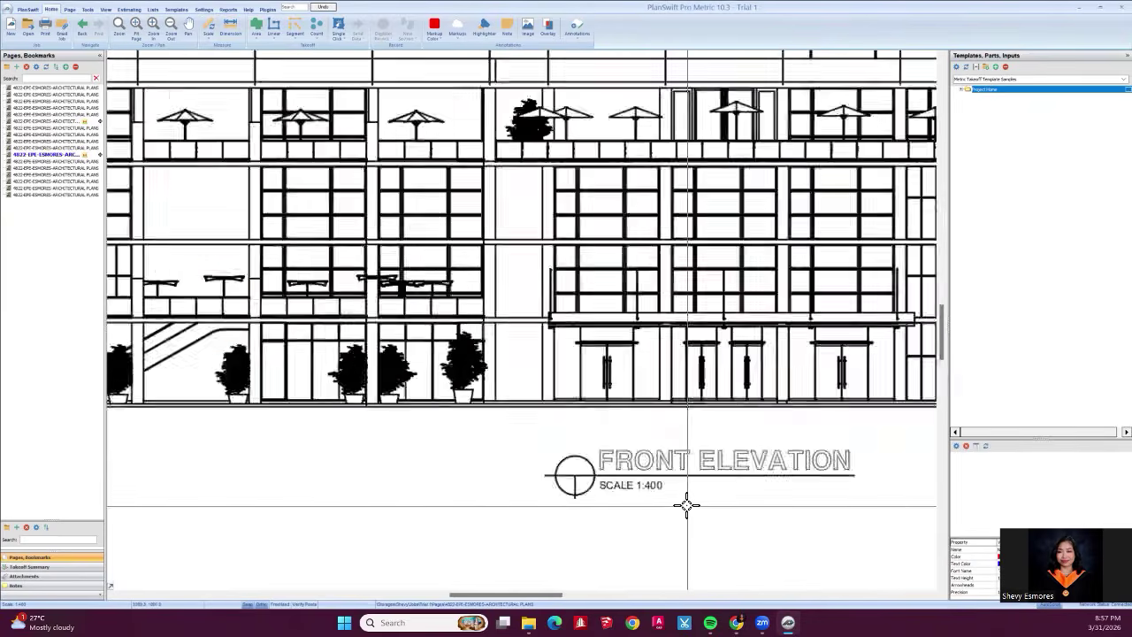
scroll(281, 196, "up", 3)
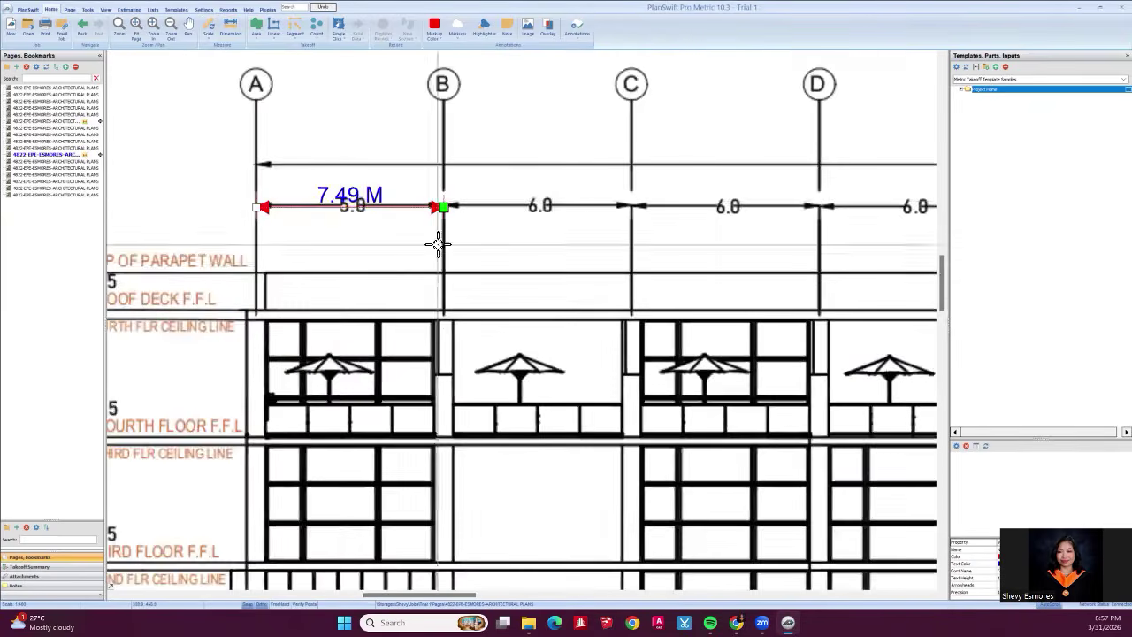
scroll(437, 245, "down", 2)
scroll(372, 260, "up", 2)
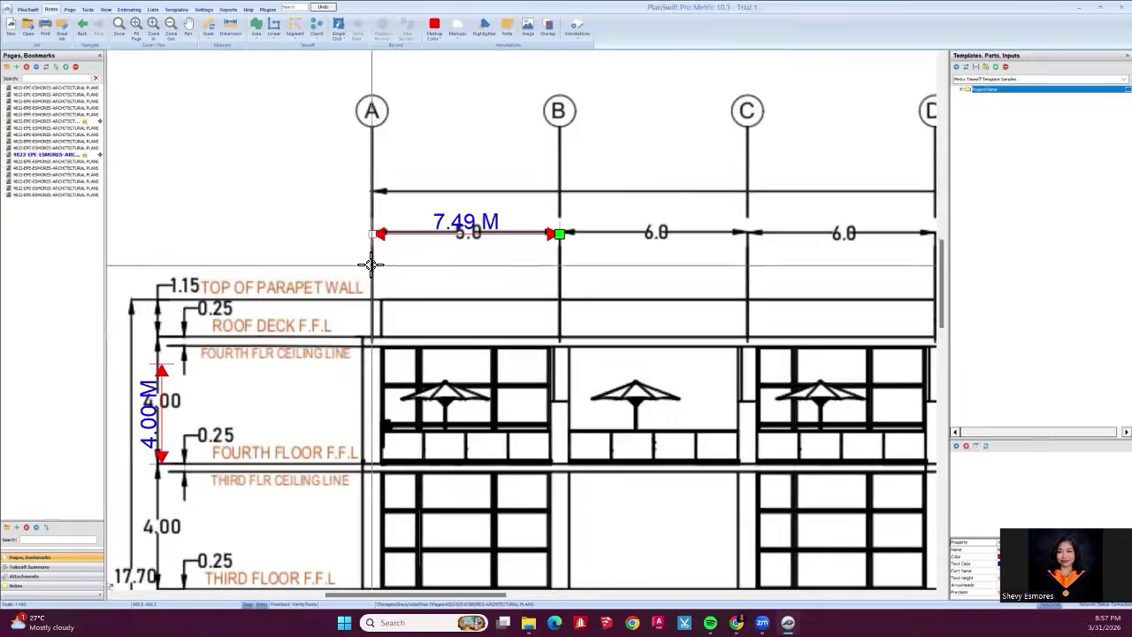
scroll(419, 279, "down", 3)
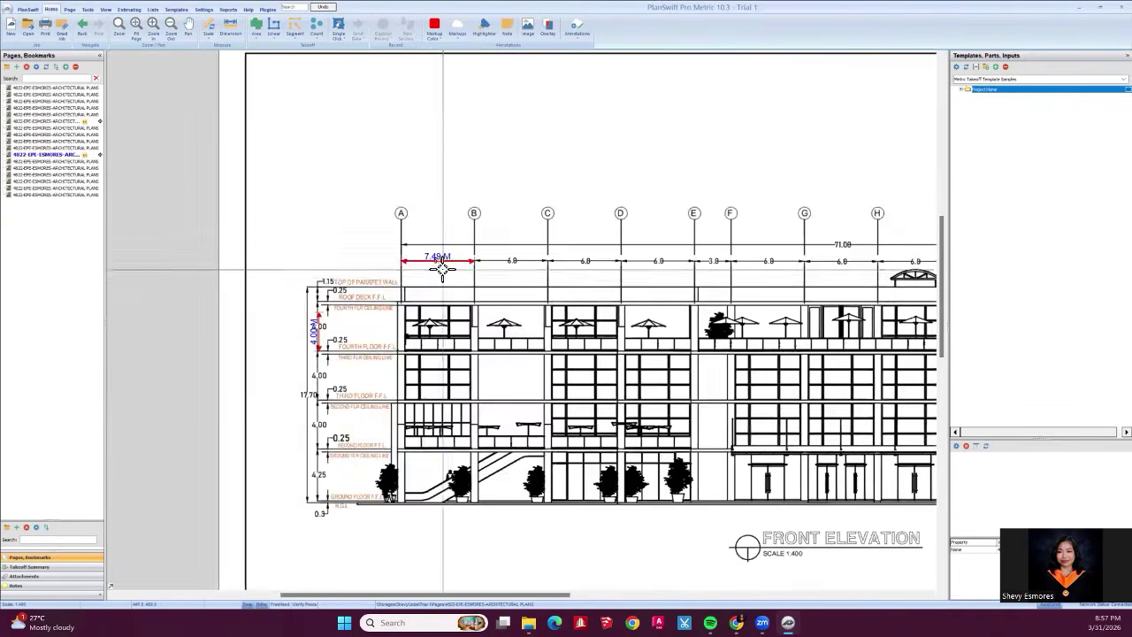
scroll(435, 258, "up", 3)
scroll(434, 252, "up", 2)
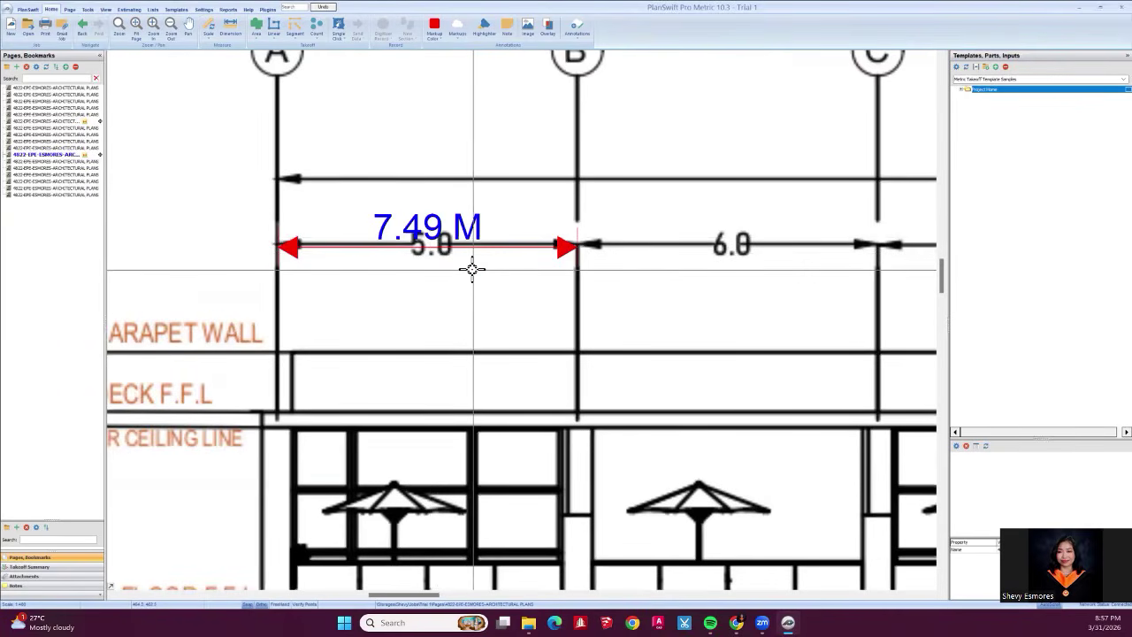
Try scales of 1:500 and 1:300 on the front elevation and compare the check dimensions with the printed ones.
scroll(473, 269, "down", 3)
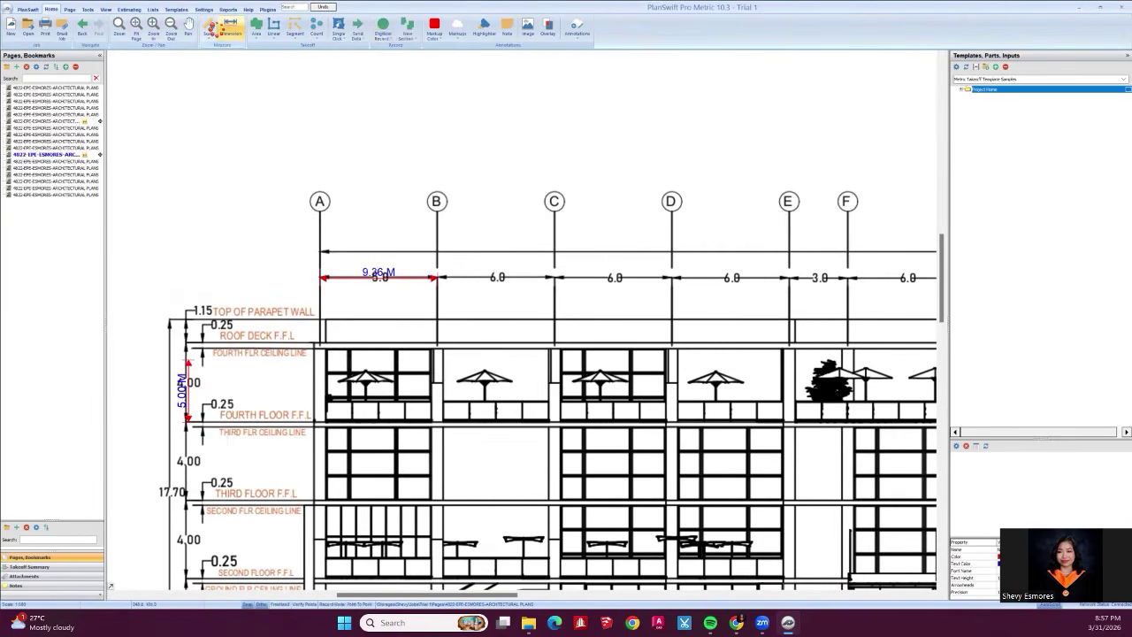
key("Escape")
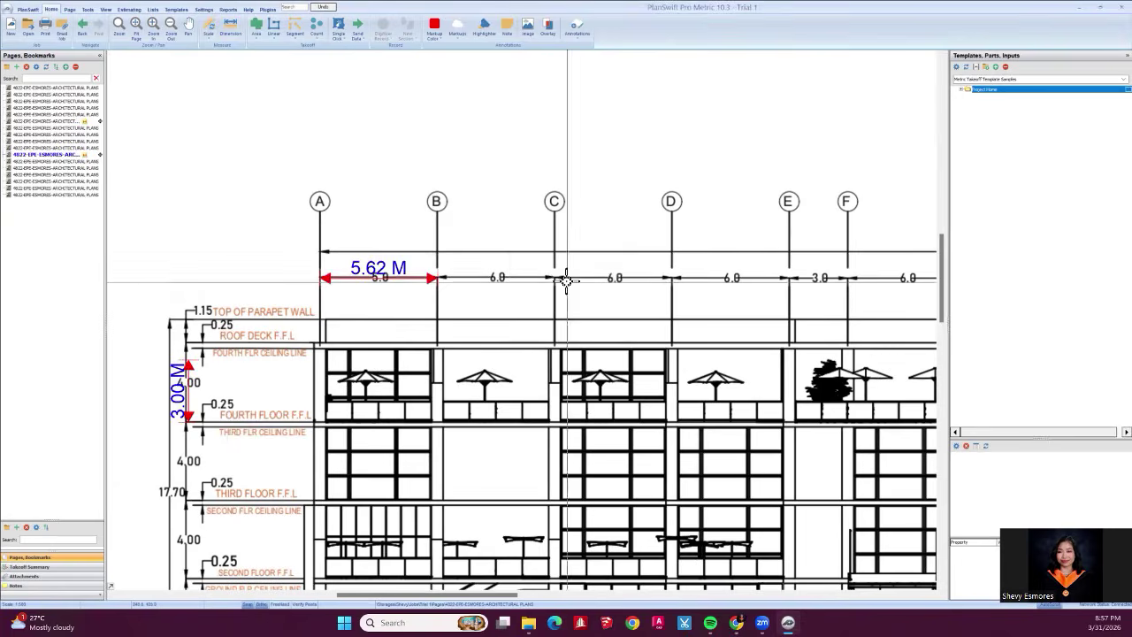
scroll(394, 283, "up", 3)
scroll(396, 306, "down", 4)
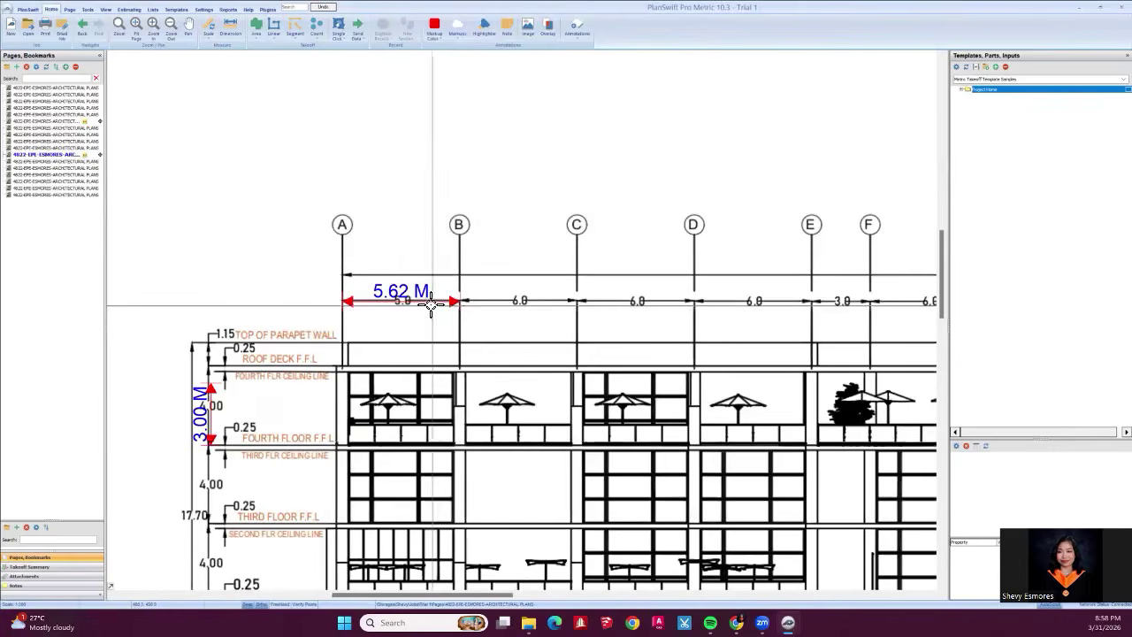
Set the front elevation's scale to 1:268 so the check dimension between grids A and B matches the printed 5.0.
scroll(420, 317, "up", 2)
scroll(423, 309, "up", 2)
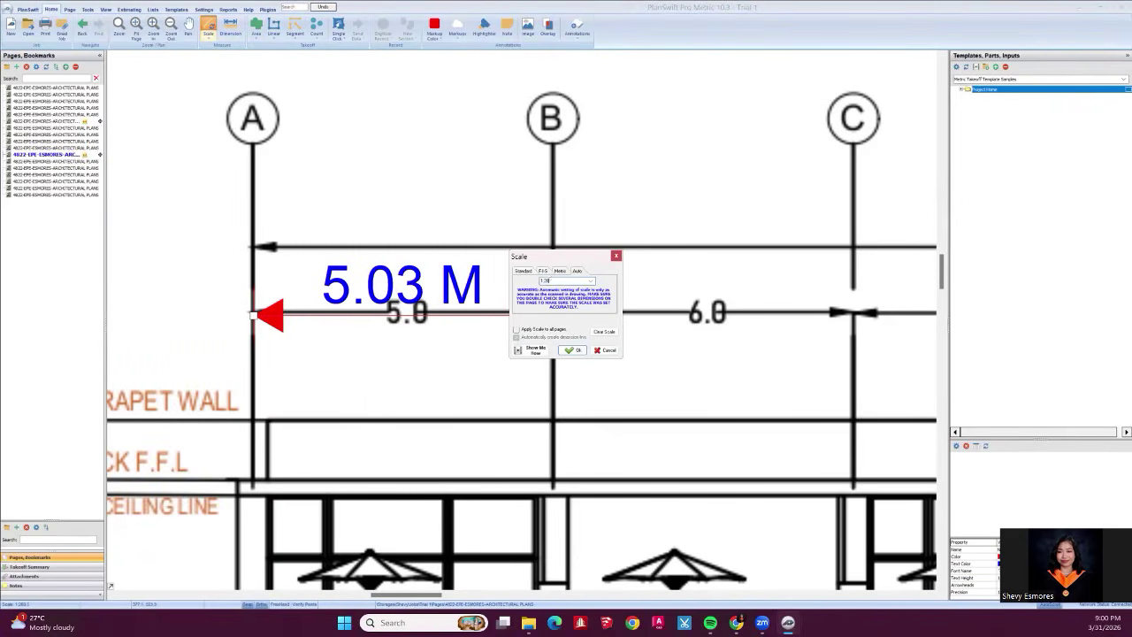
left_click(573, 351)
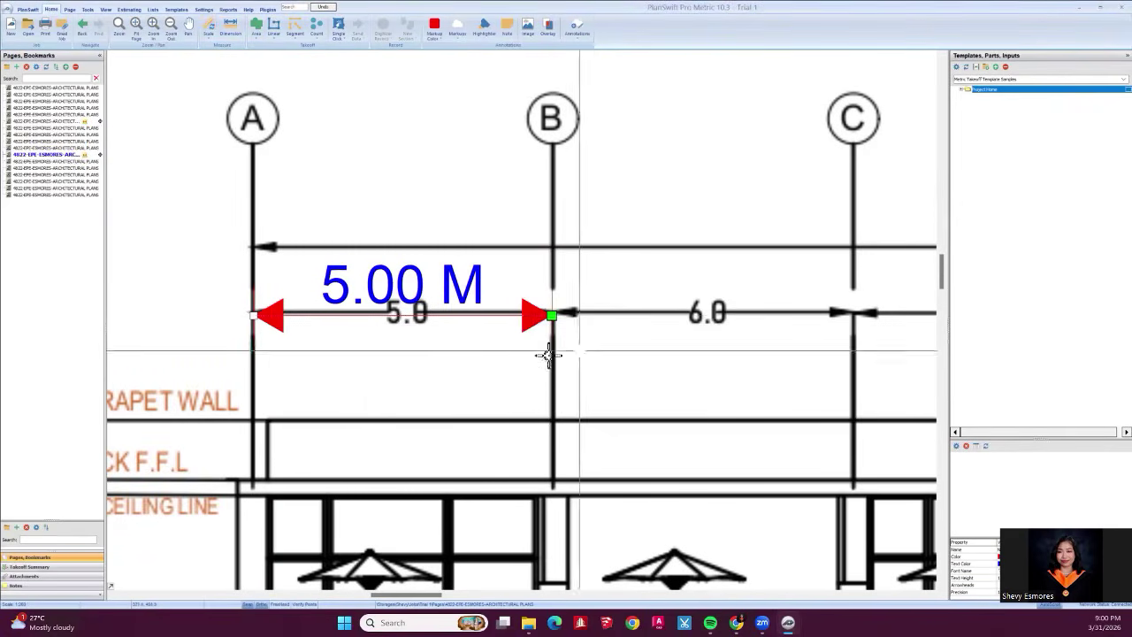
Place a note just above the sheet's upper-left corner with the text 1:268.
scroll(539, 363, "down", 5)
scroll(363, 210, "up", 2)
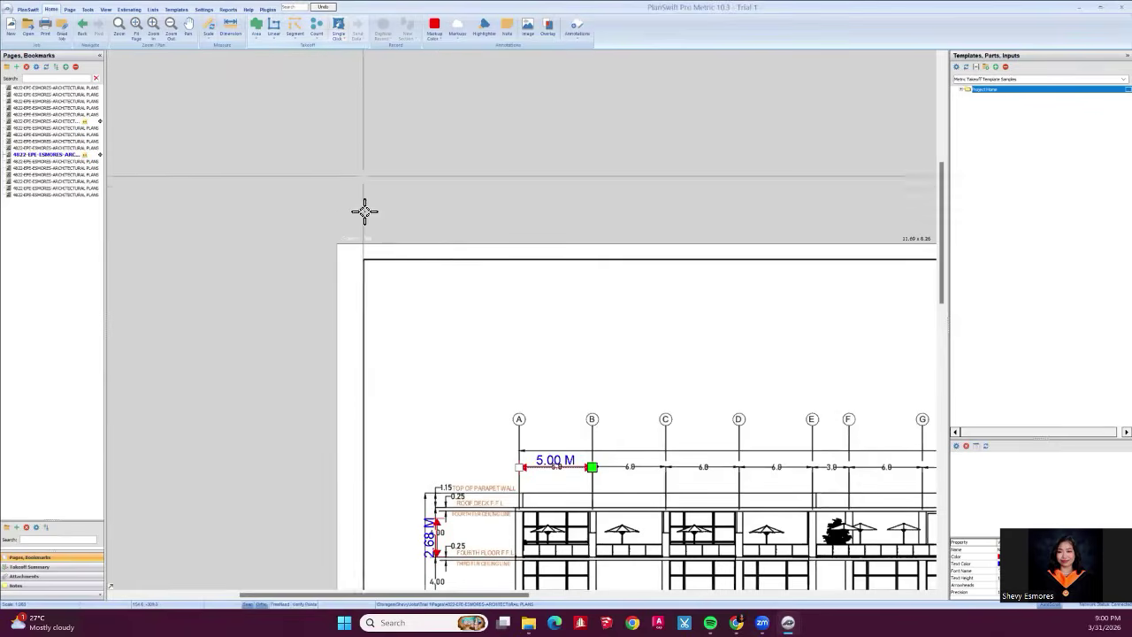
scroll(378, 258, "up", 2)
scroll(378, 258, "up", 3)
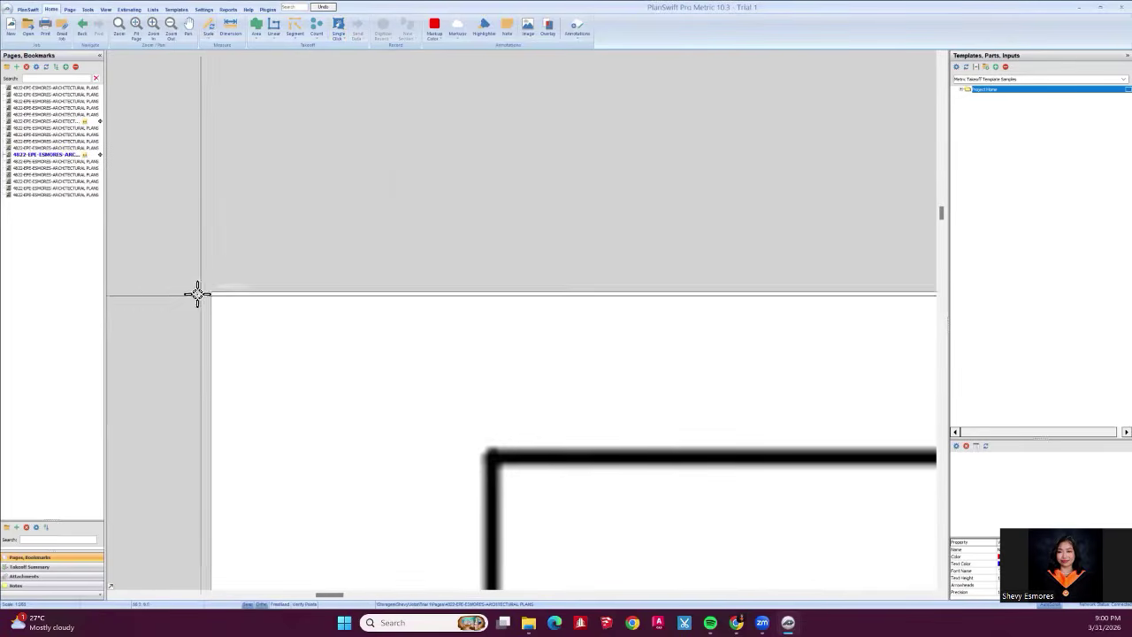
scroll(222, 294, "up", 1)
left_click(507, 27)
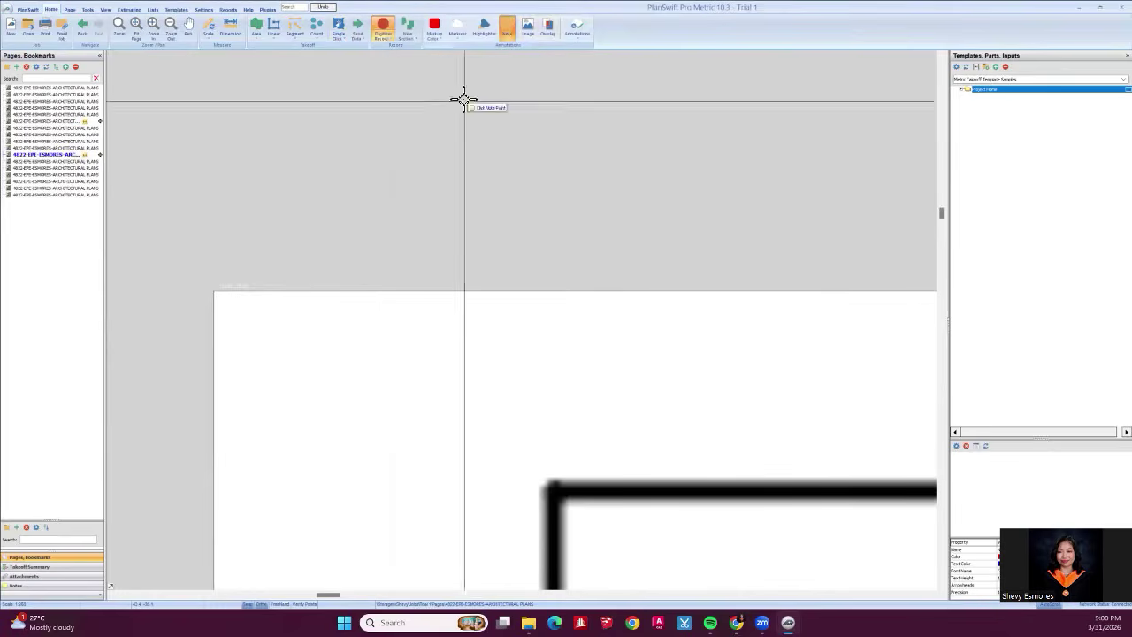
left_click_drag(268, 224, 299, 255)
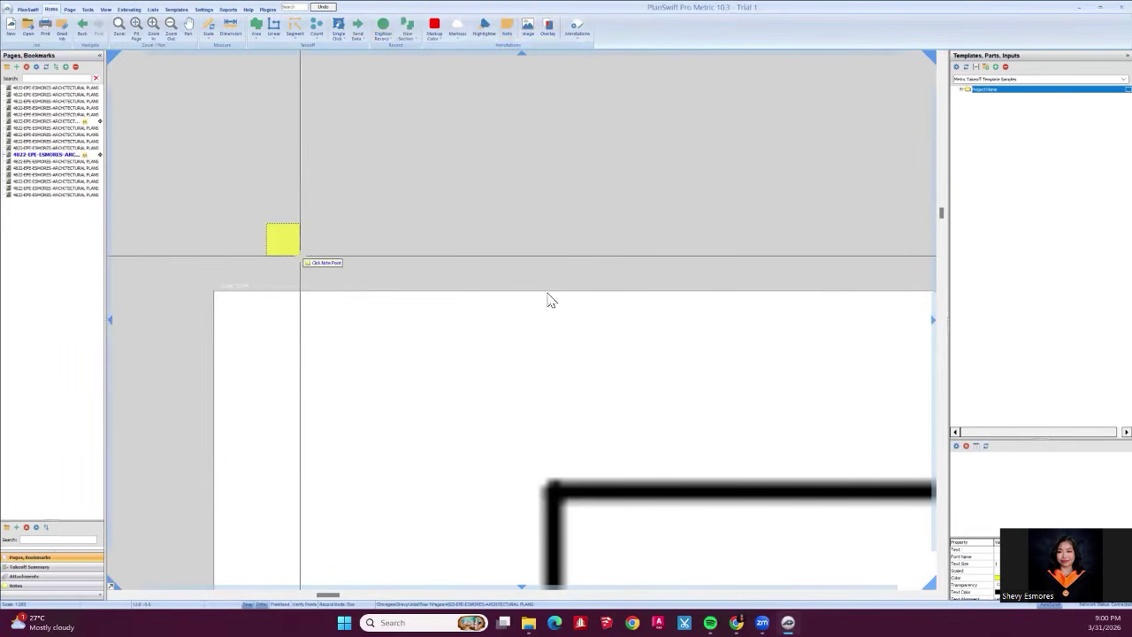
left_click(529, 254)
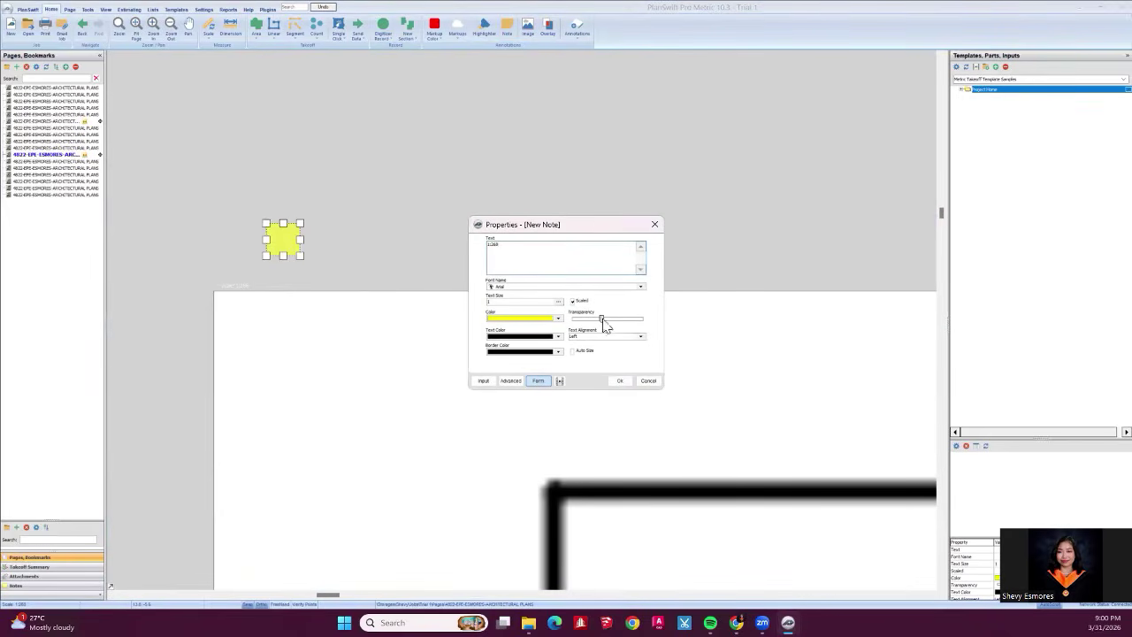
Give the note minimum transparency, automatic sizing and a text size of 0.2, and accept its properties.
left_click_drag(603, 324, 572, 327)
left_click(572, 351)
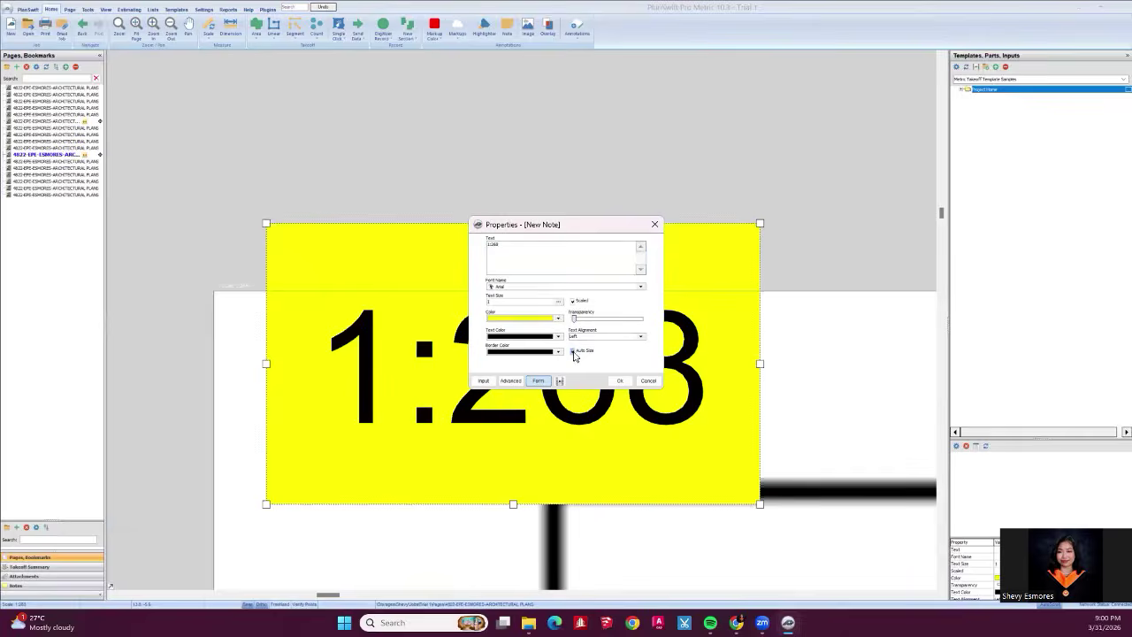
left_click(500, 302)
key("Return")
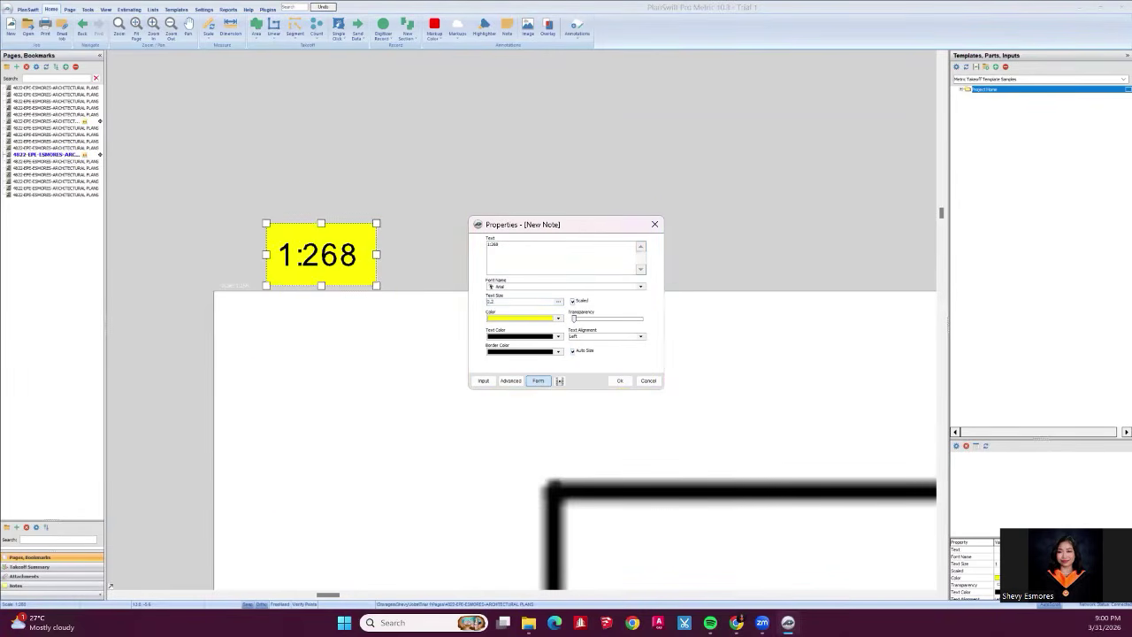
left_click(619, 380)
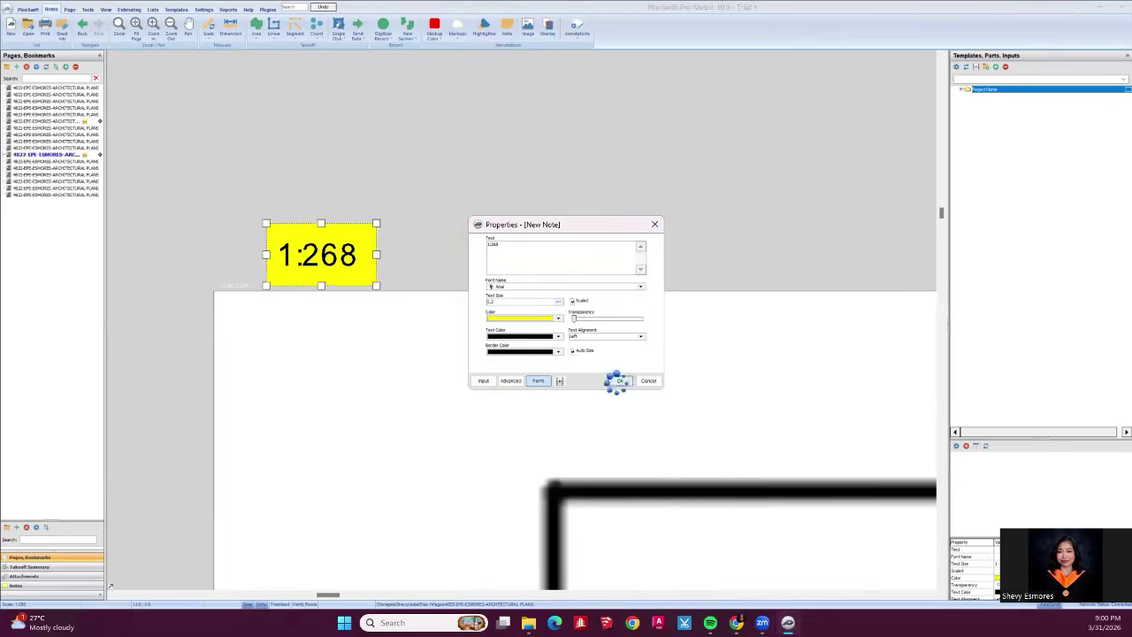
Set the text size of the 1:268 scale note to 1 and accept its properties.
scroll(363, 272, "down", 3)
scroll(361, 272, "down", 2)
scroll(372, 278, "up", 5)
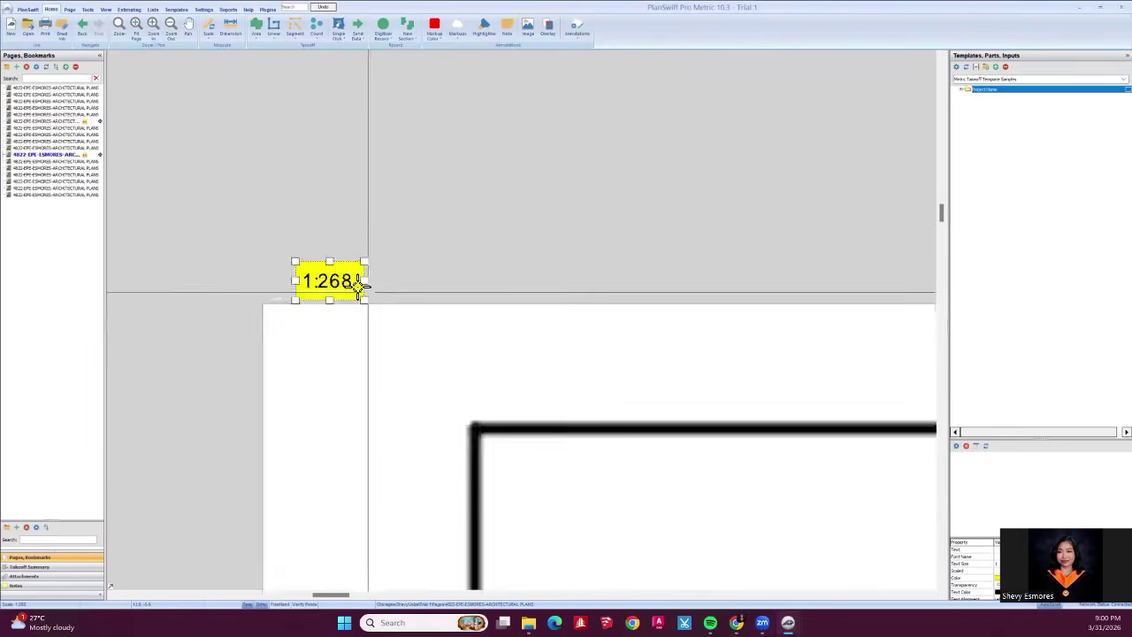
double_click(305, 288)
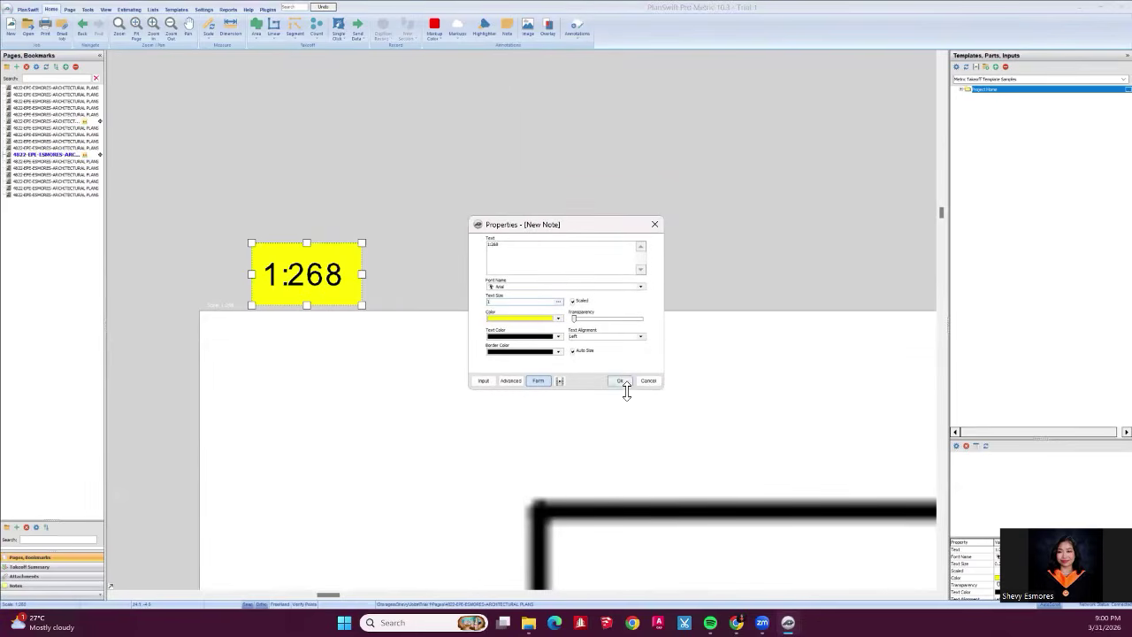
scroll(478, 433, "down", 4)
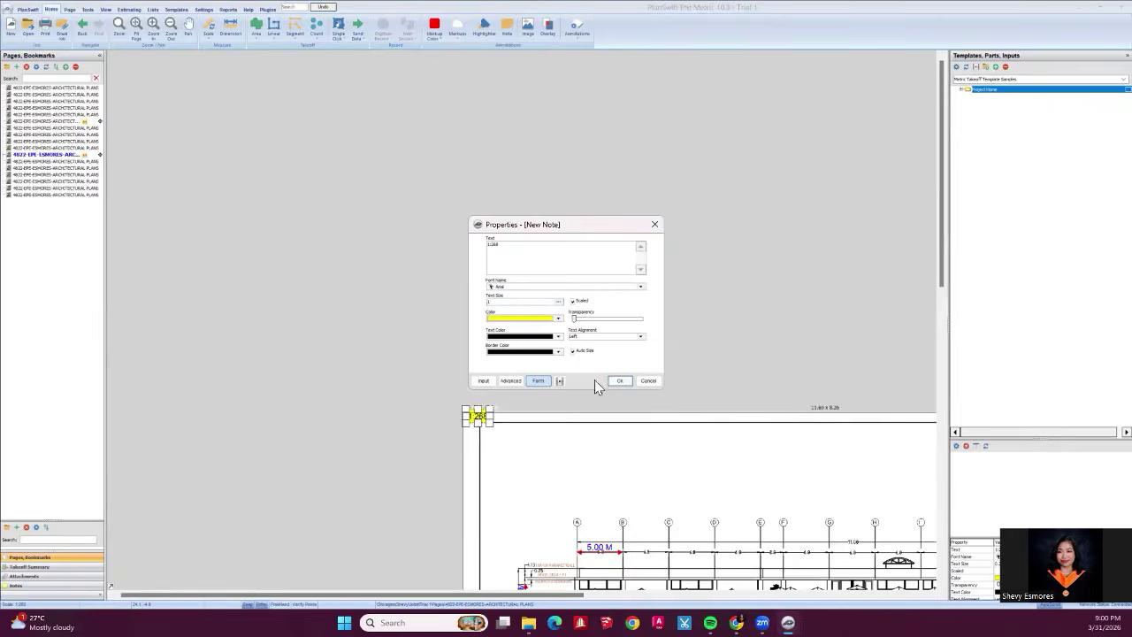
left_click(617, 381)
Move the 1:268 note clear of the sheet, just above its upper-left corner, and accept its properties with yellow as the fill color.
scroll(479, 426, "up", 4)
left_click_drag(478, 396, 498, 286)
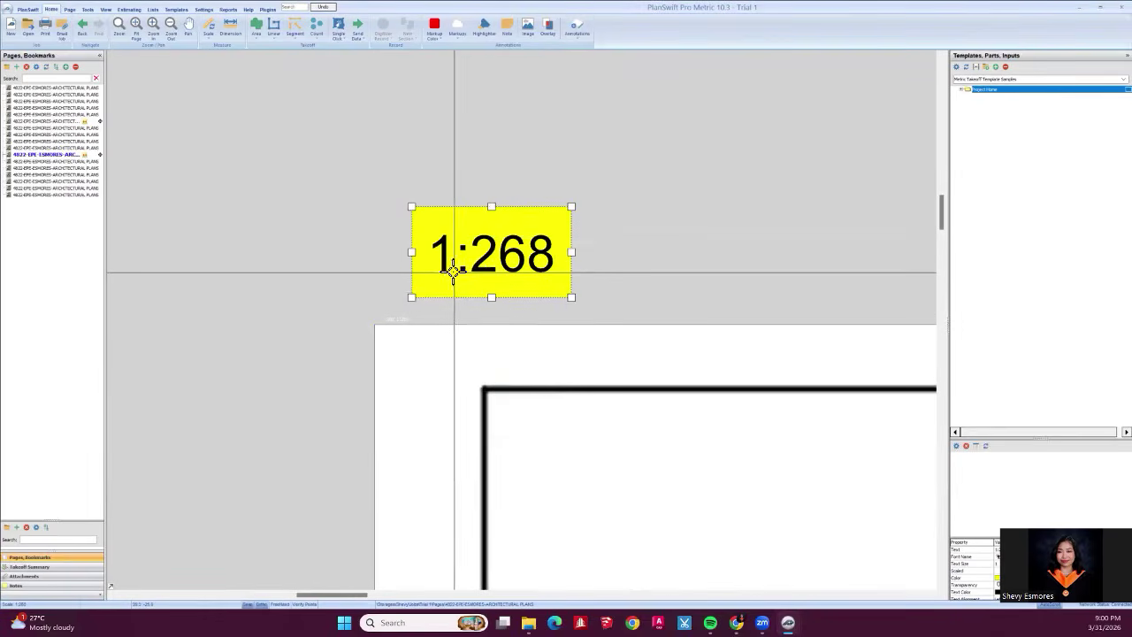
double_click(510, 274)
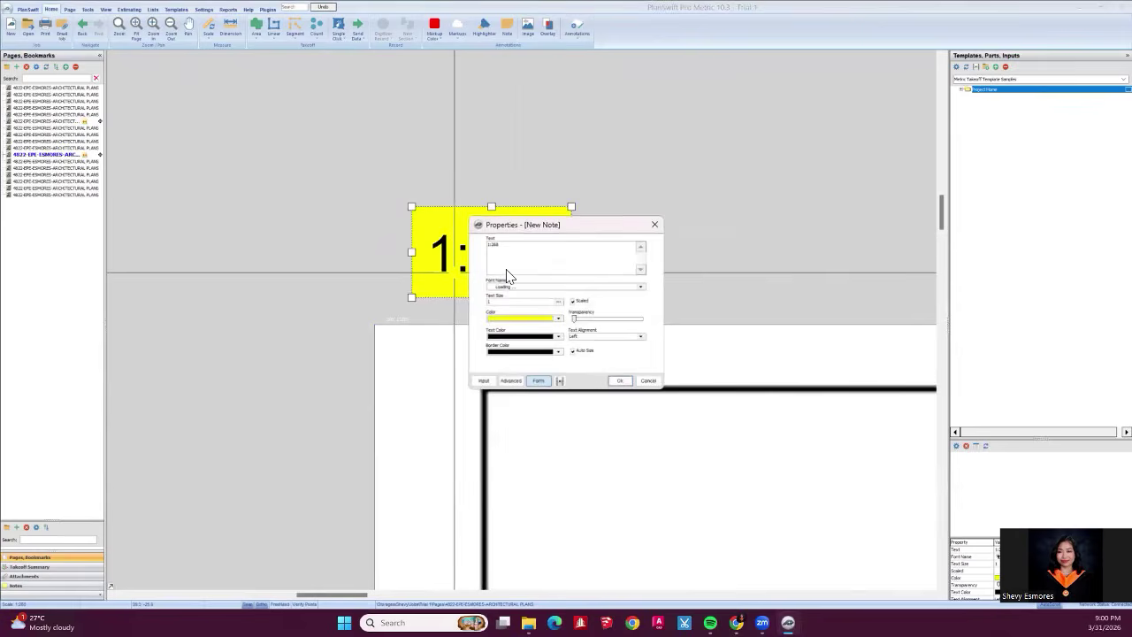
left_click(519, 319)
left_click(508, 365)
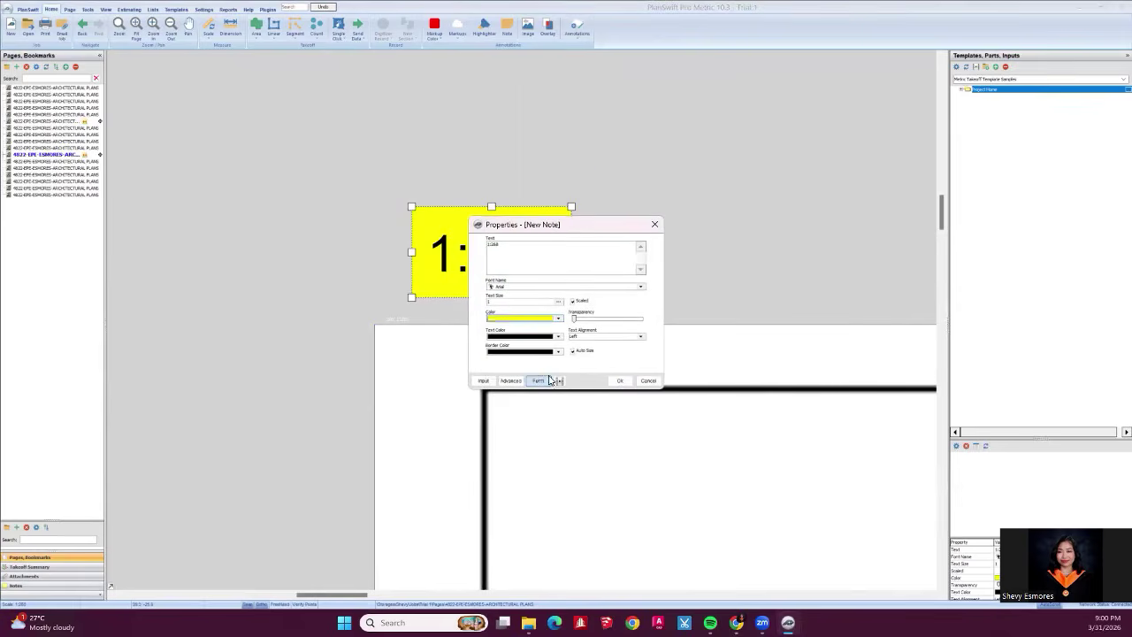
left_click(620, 381)
Examine the front elevation's check dimension between grids A and B against the printed dimensions along the grid line.
scroll(416, 309, "down", 5)
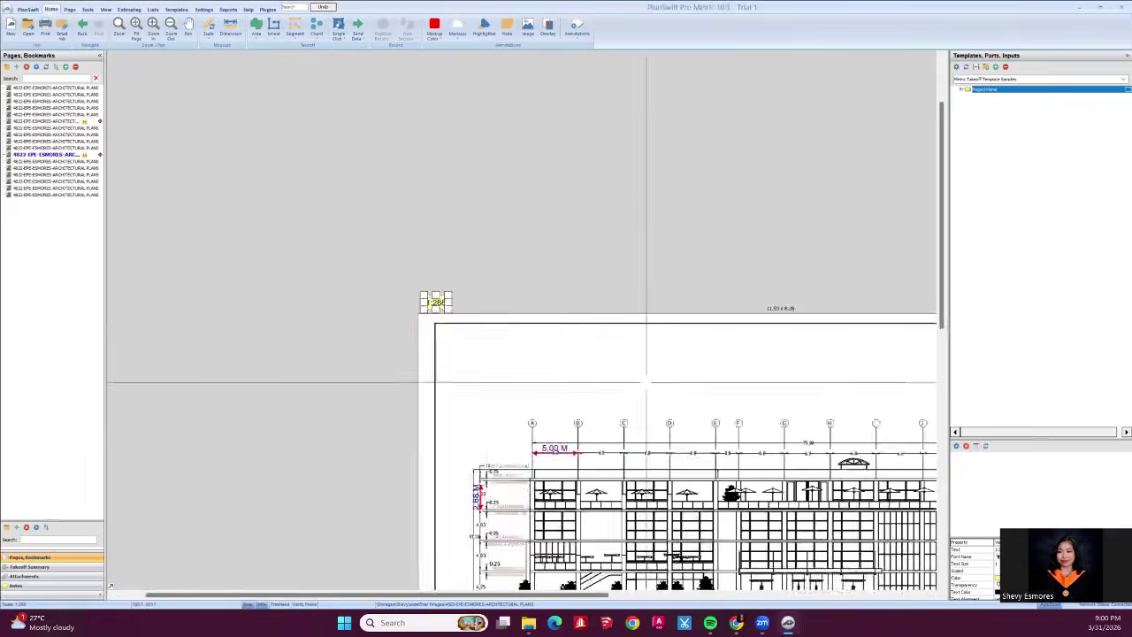
scroll(455, 253, "up", 6)
mouse_move(514, 233)
left_mouse_down()
mouse_move(645, 135)
mouse_move(448, 240)
left_mouse_up()
left_click_drag(439, 410, 460, 299)
left_click_drag(494, 247, 455, 298)
scroll(362, 199, "up", 3)
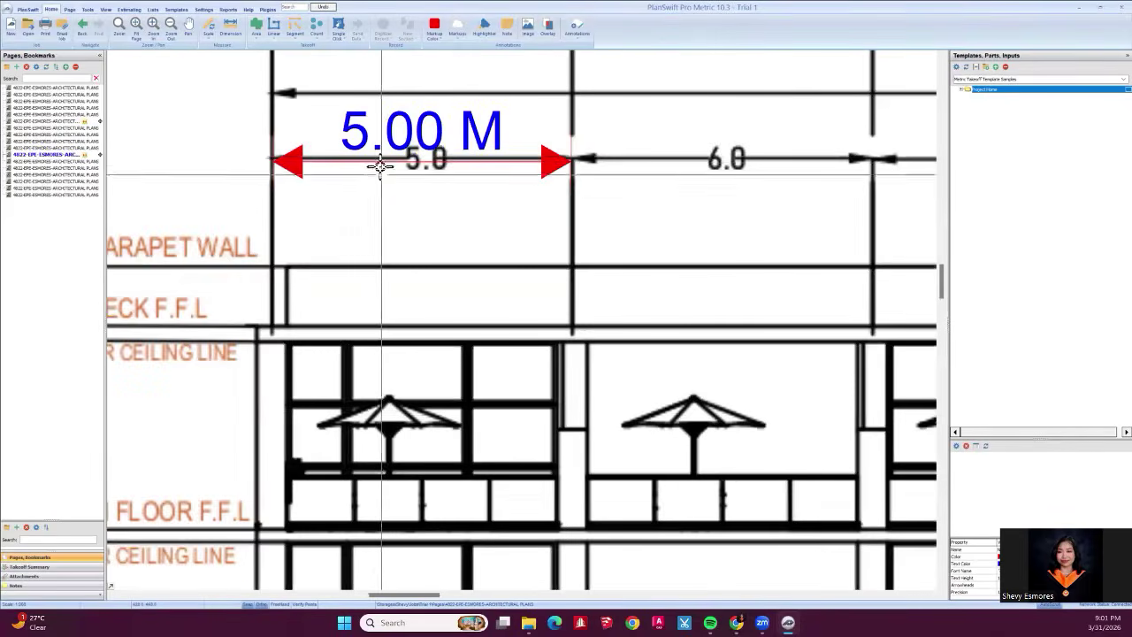
scroll(380, 158, "down", 4)
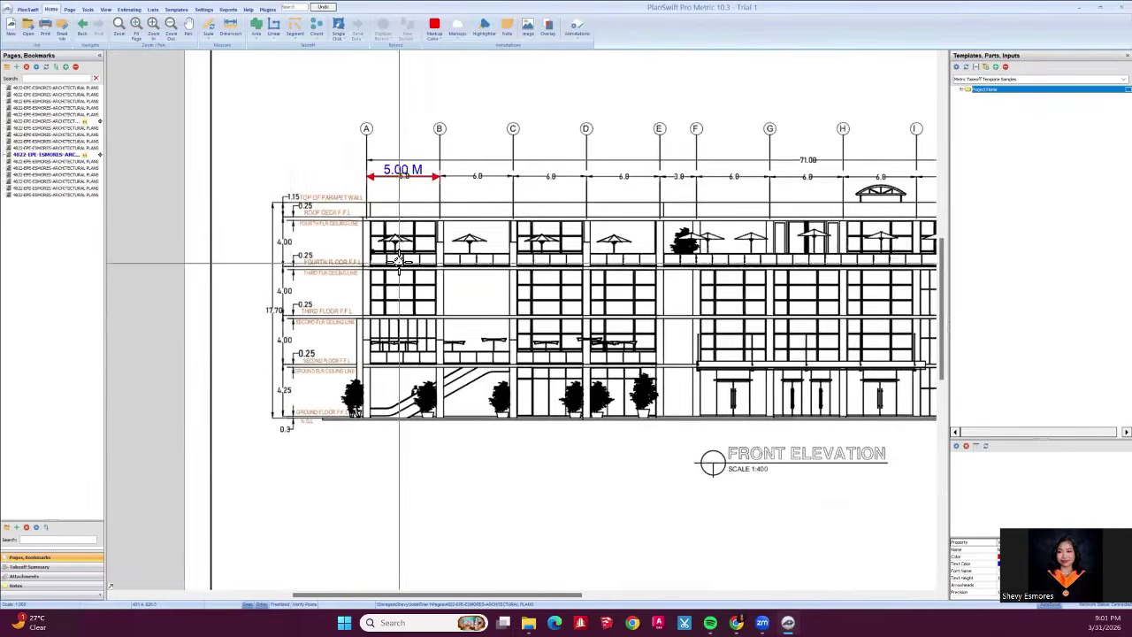
left_click_drag(286, 195, 197, 240)
left_click_drag(306, 305, 151, 356)
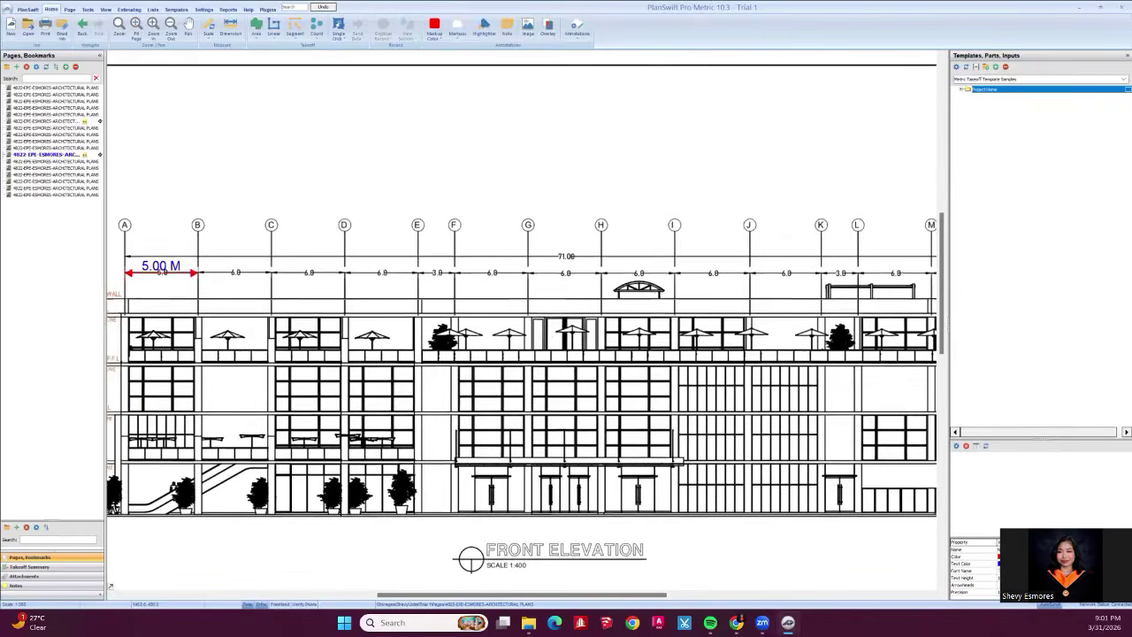
mouse_move(486, 364)
left_mouse_down()
mouse_move(423, 376)
mouse_move(464, 337)
mouse_move(567, 346)
left_mouse_up()
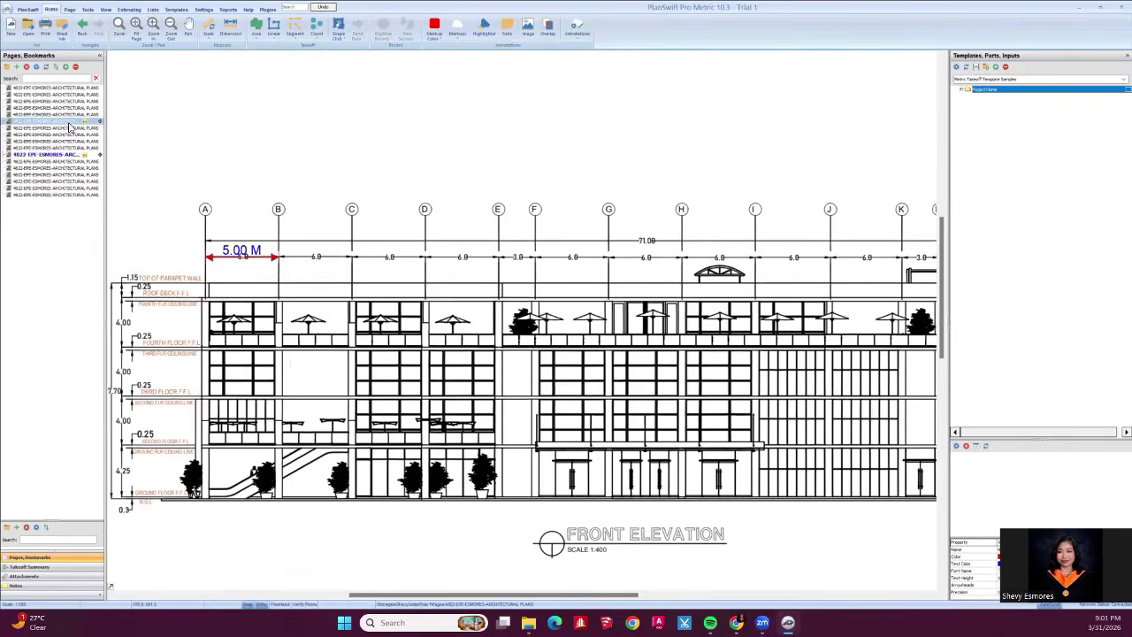
Open the First Floor Plan page, sheet A-4.
left_click(69, 121)
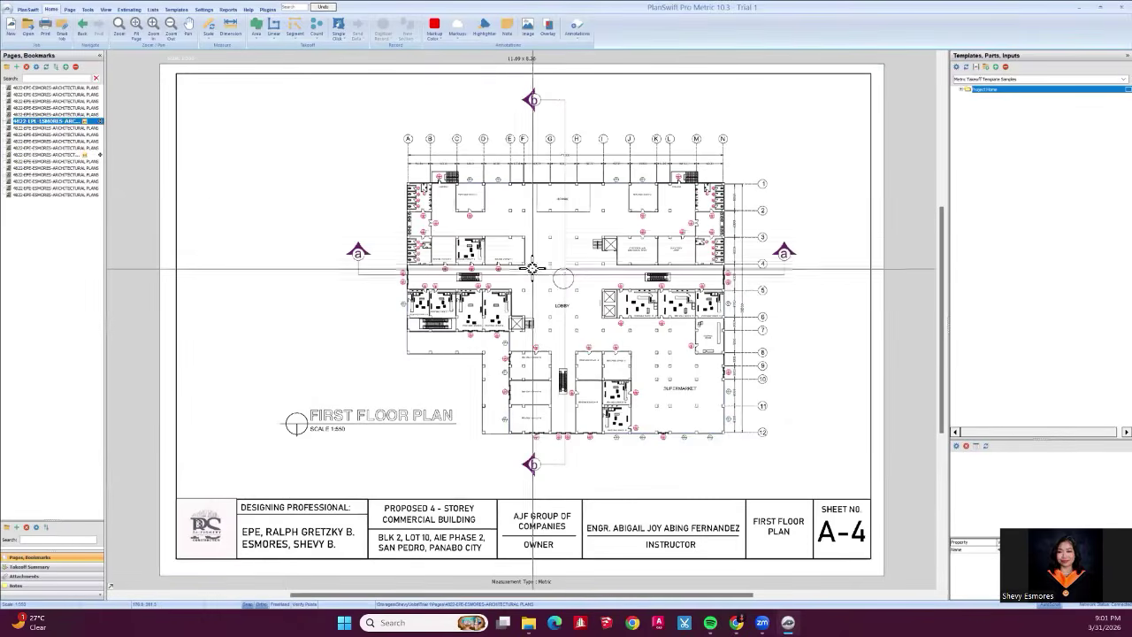
scroll(421, 257, "up", 3)
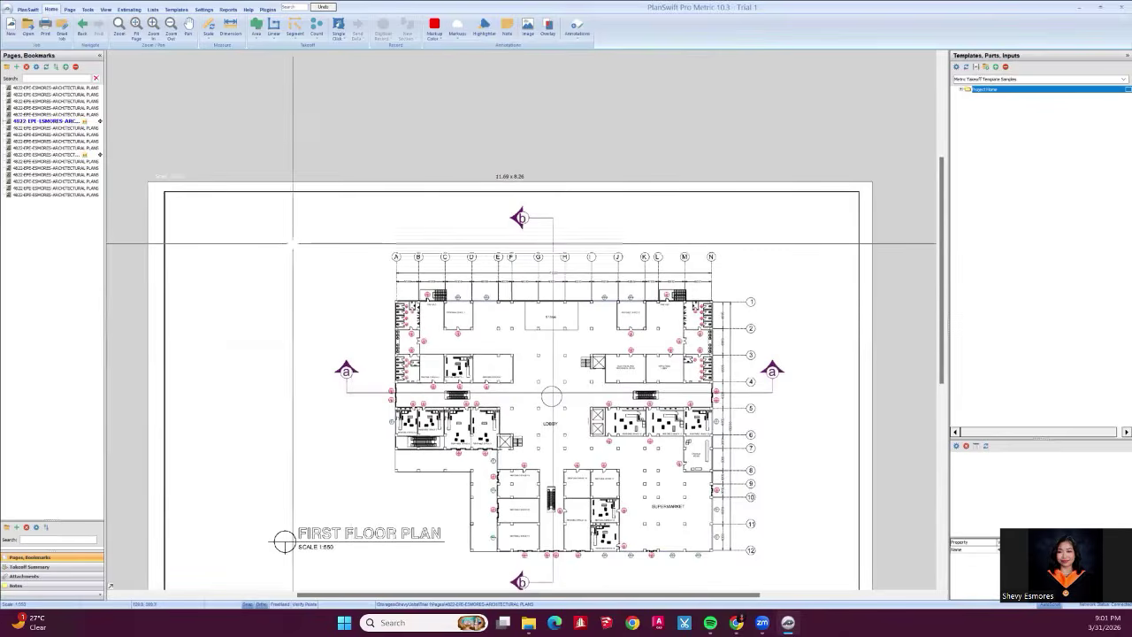
left_click_drag(266, 230, 293, 236)
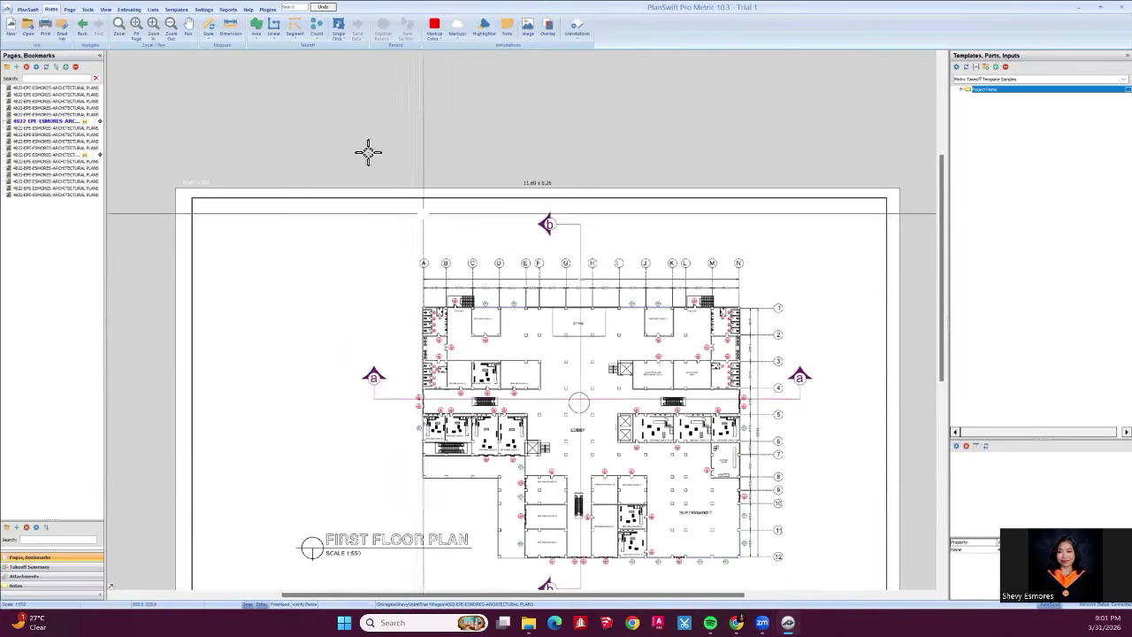
Review the preset scales and the Scale dialog's metric and automatic modes for the first floor plan, trying 1:100 without applying it.
left_click(210, 40)
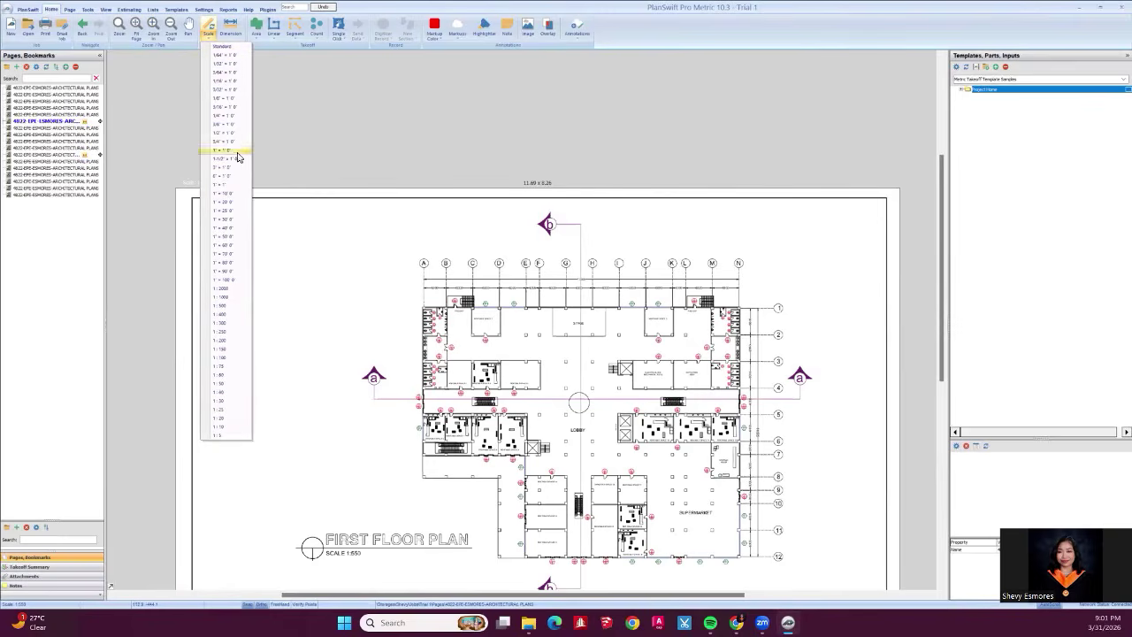
left_click(210, 26)
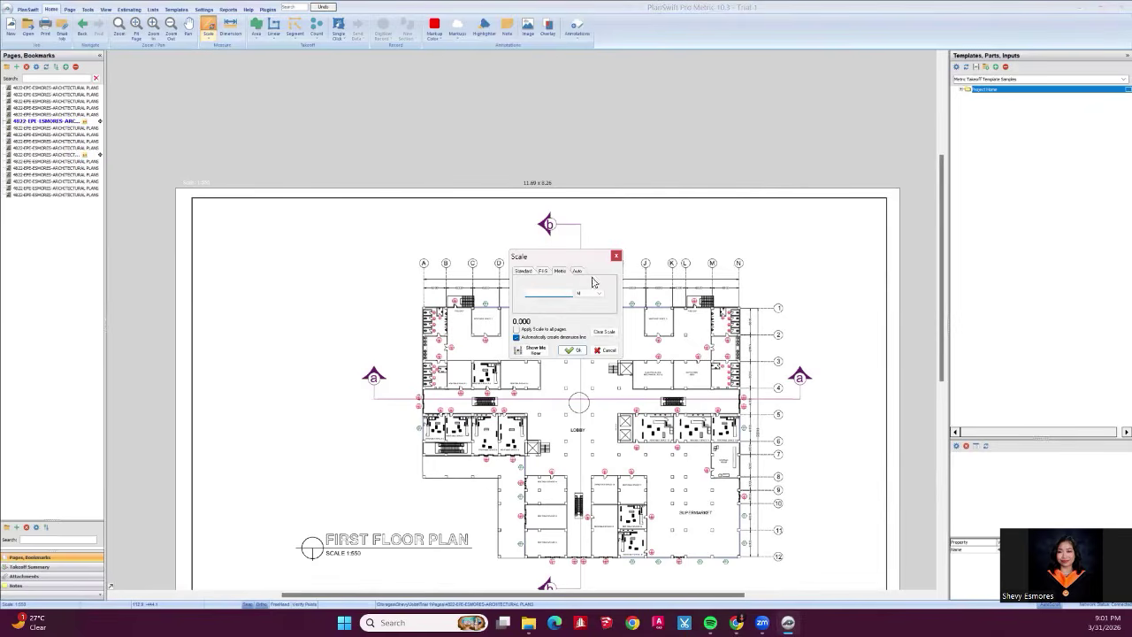
left_click(579, 272)
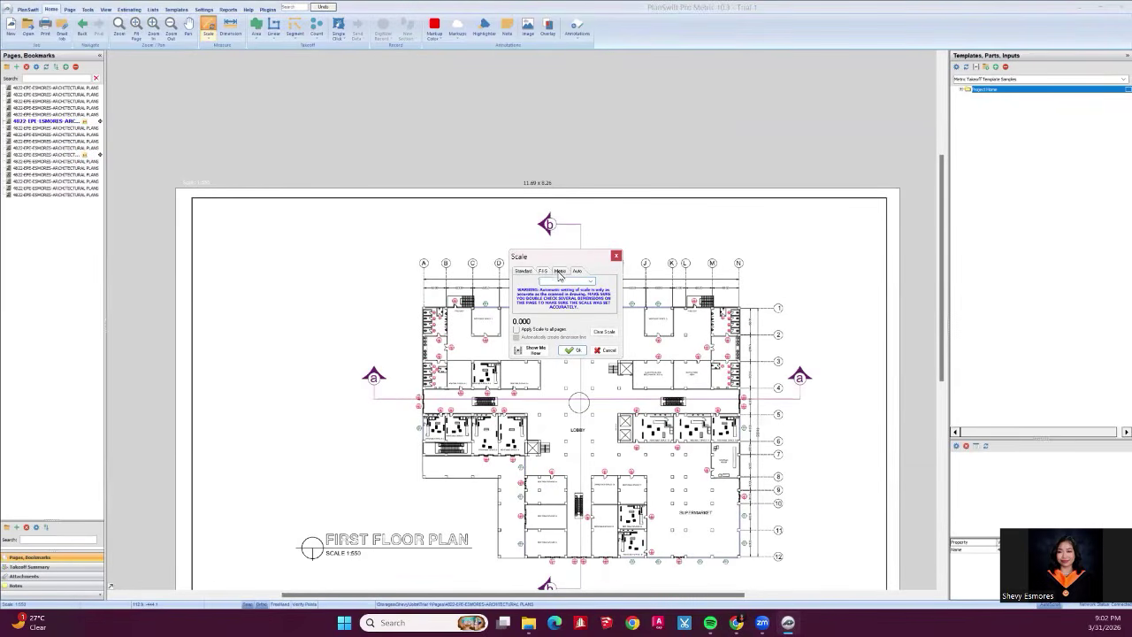
left_click(559, 272)
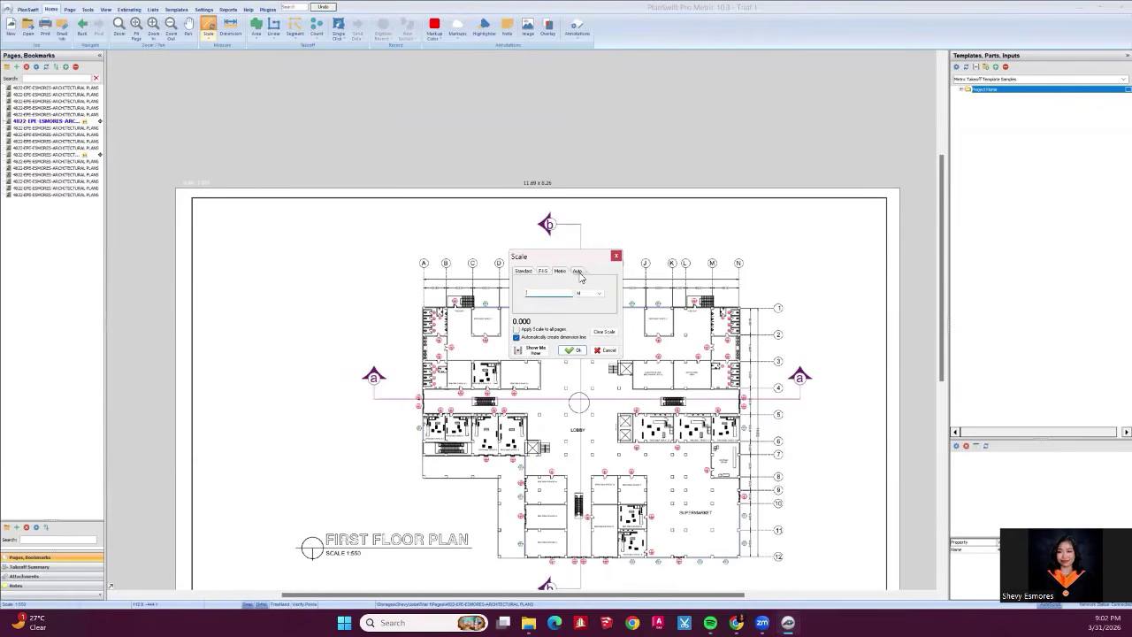
left_click(578, 272)
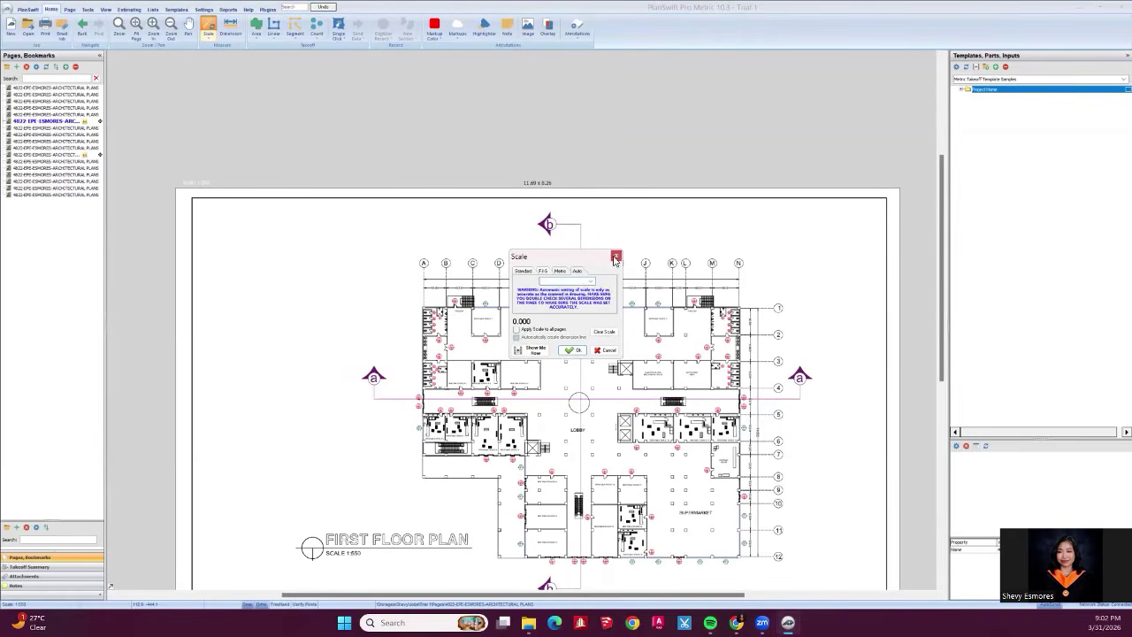
left_click(615, 258)
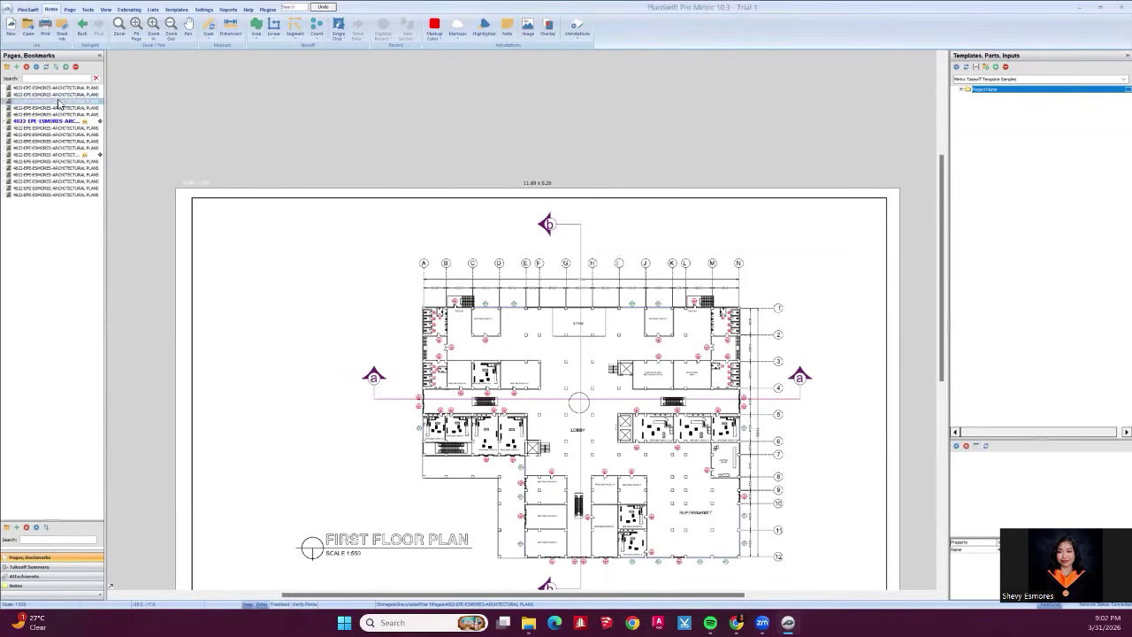
left_click(57, 181)
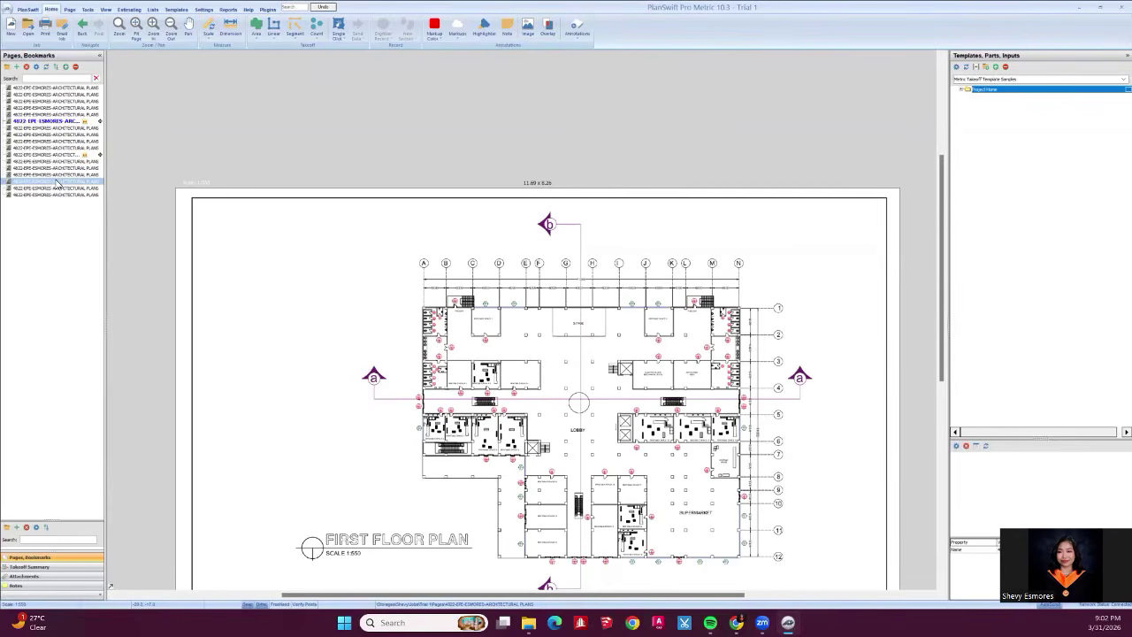
left_click(210, 27)
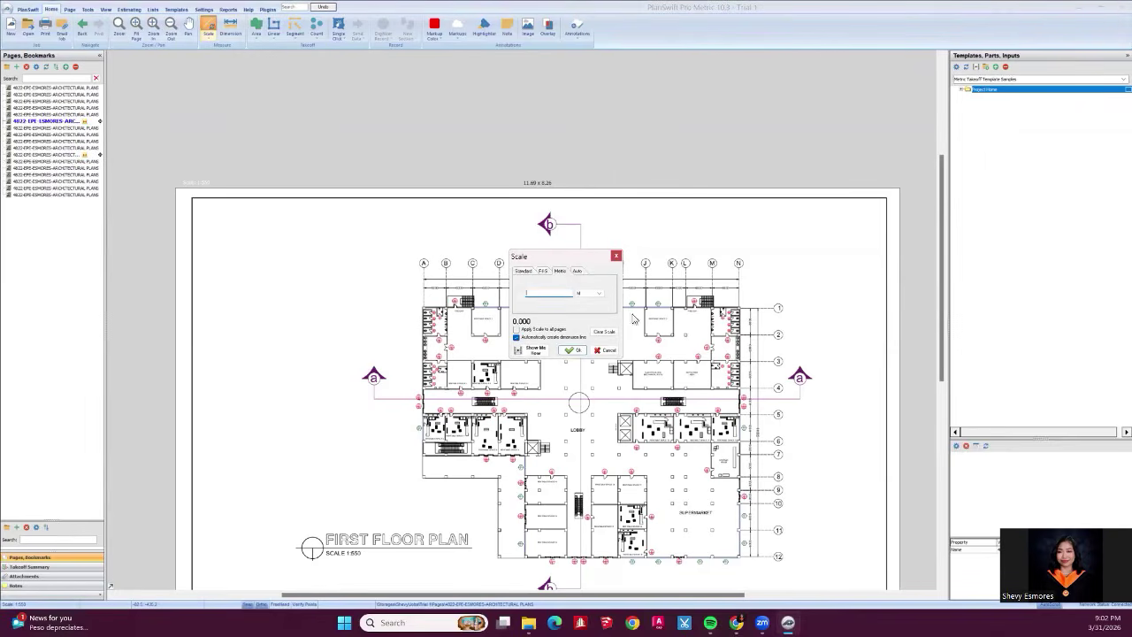
left_click(577, 272)
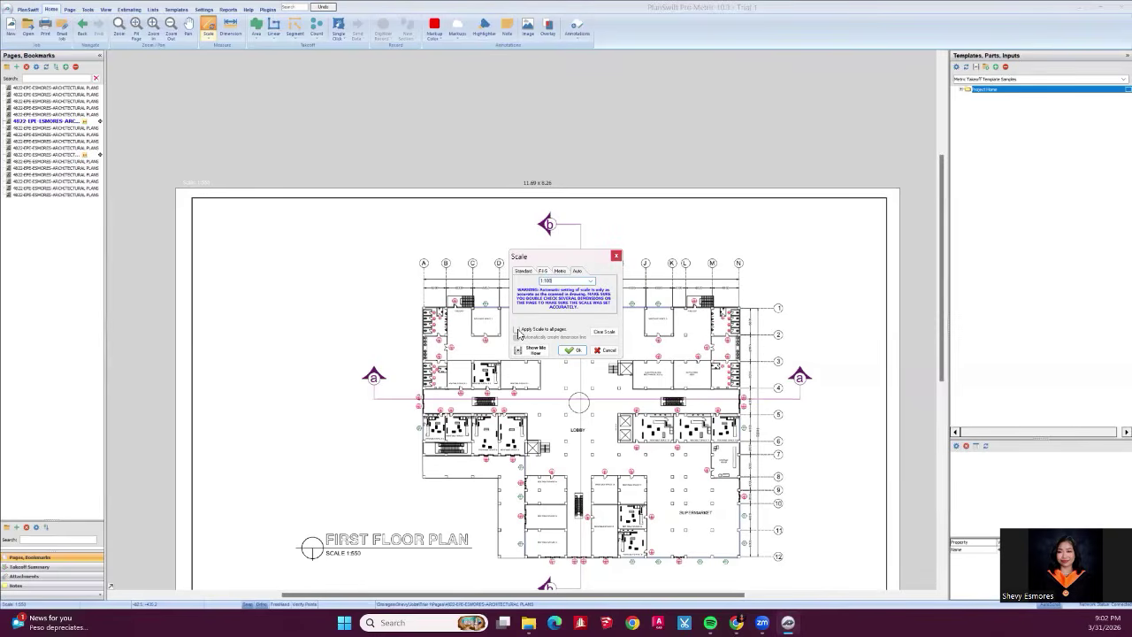
left_click(617, 258)
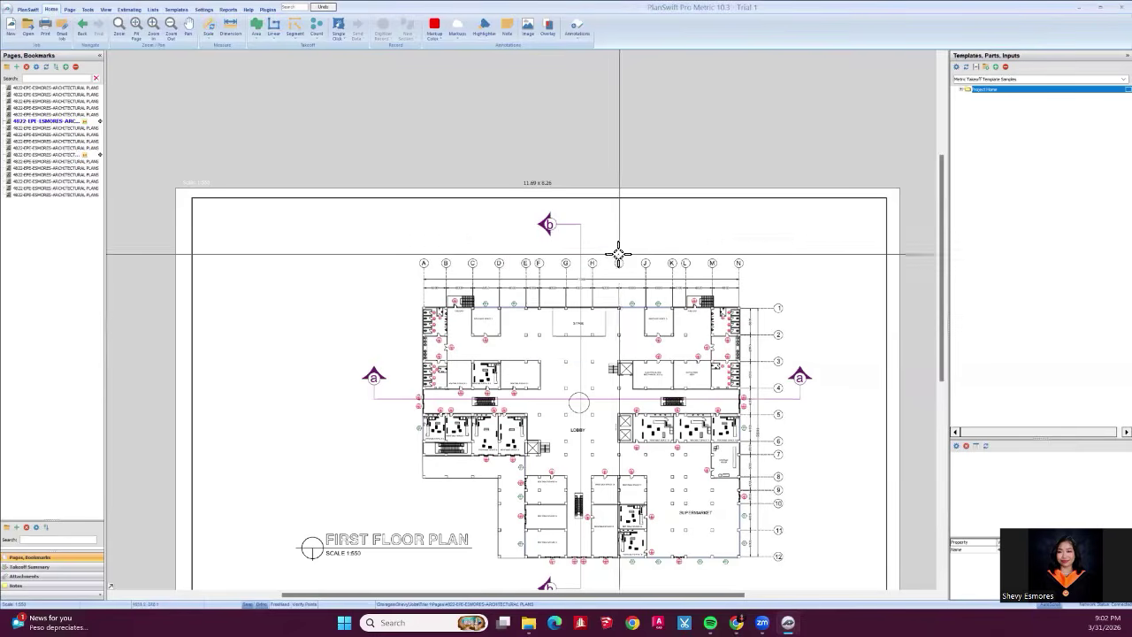
Place a check dimension across the printed 6000 span between grids C and D on the first floor plan.
left_click(237, 37)
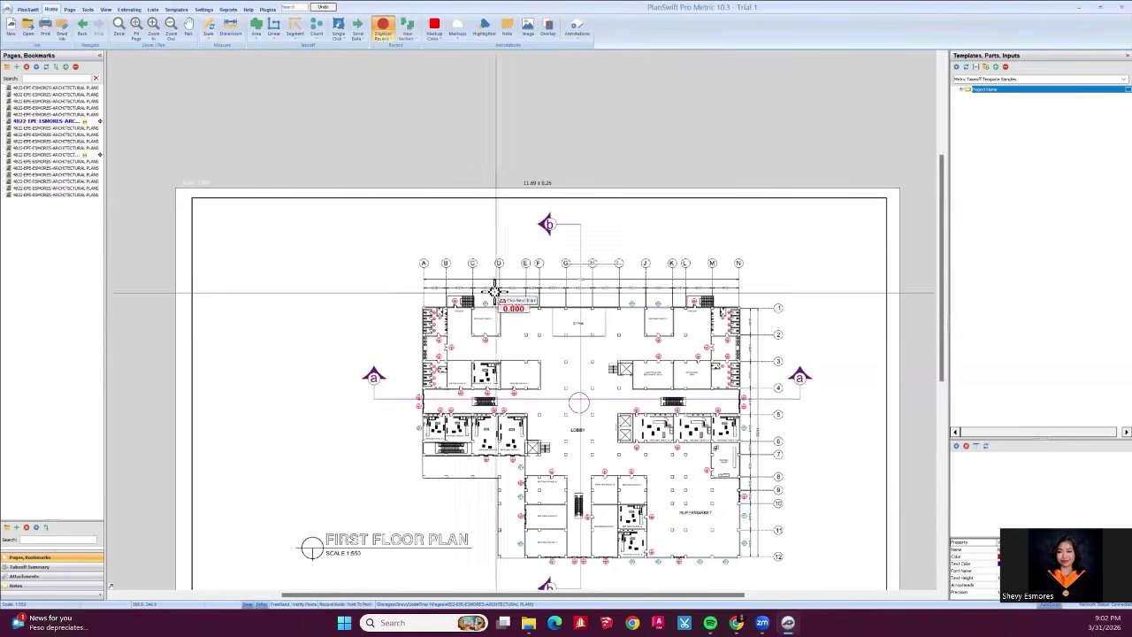
scroll(426, 265, "up", 5)
scroll(389, 272, "up", 4)
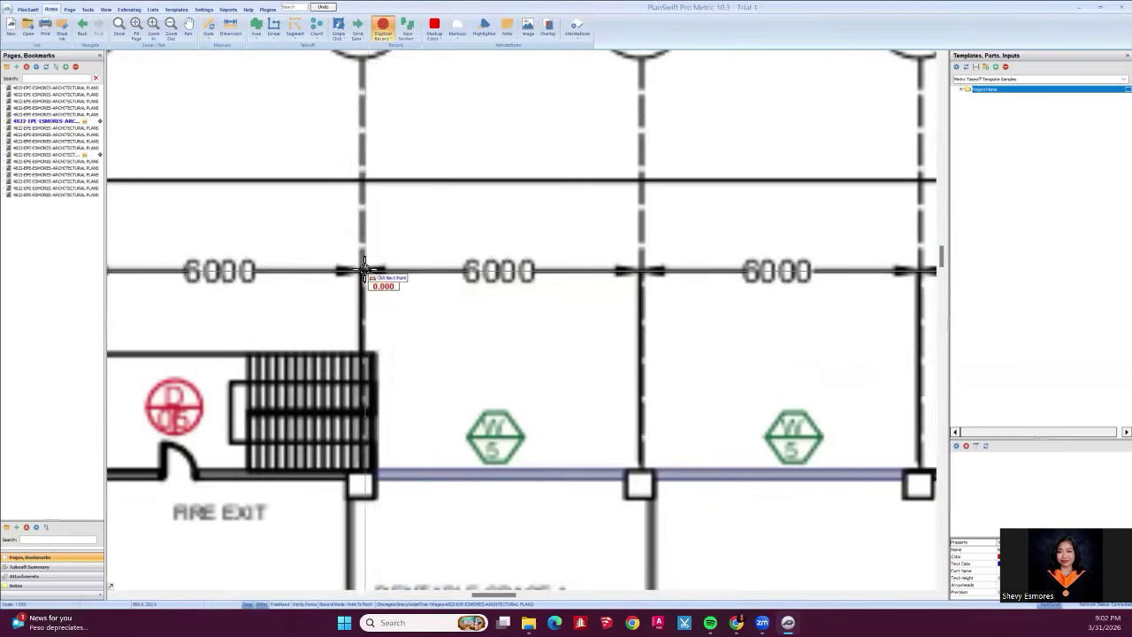
left_click(378, 268)
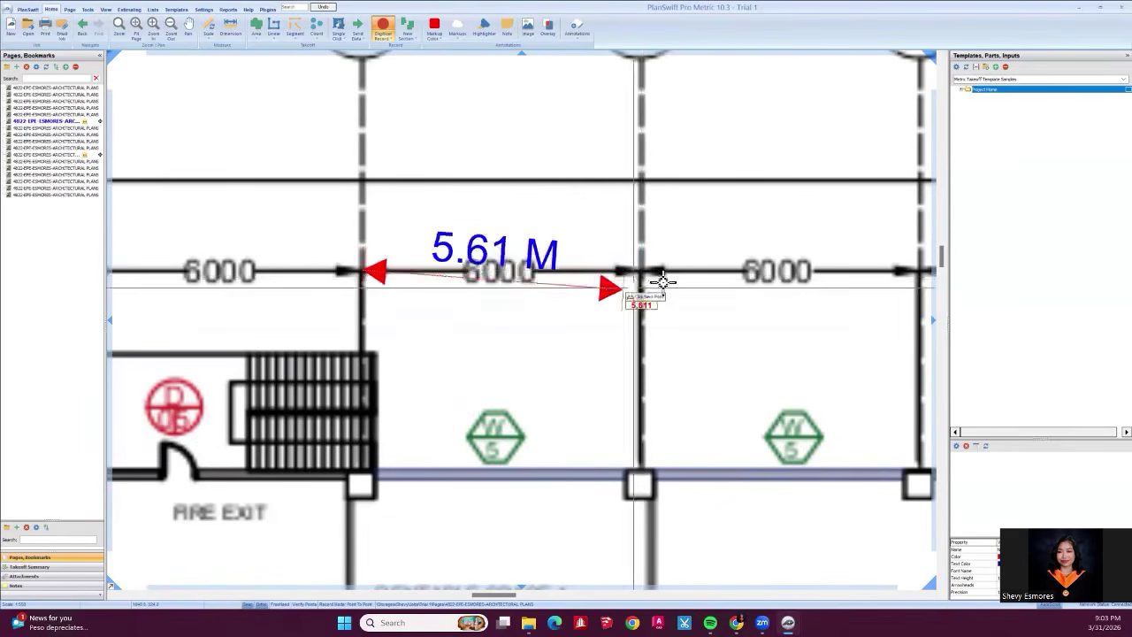
left_click(630, 271)
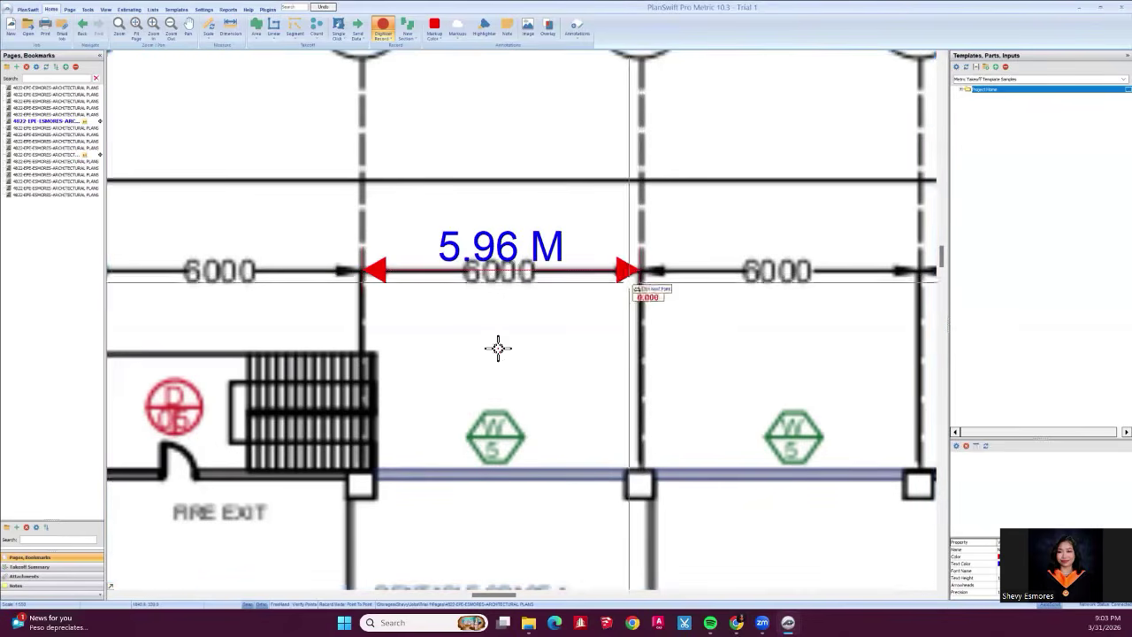
Place two slanted dimensions of about 3.5 m and 4.0 m just below the span between grids C and D.
left_click(333, 292)
left_click(492, 325)
left_click(378, 398)
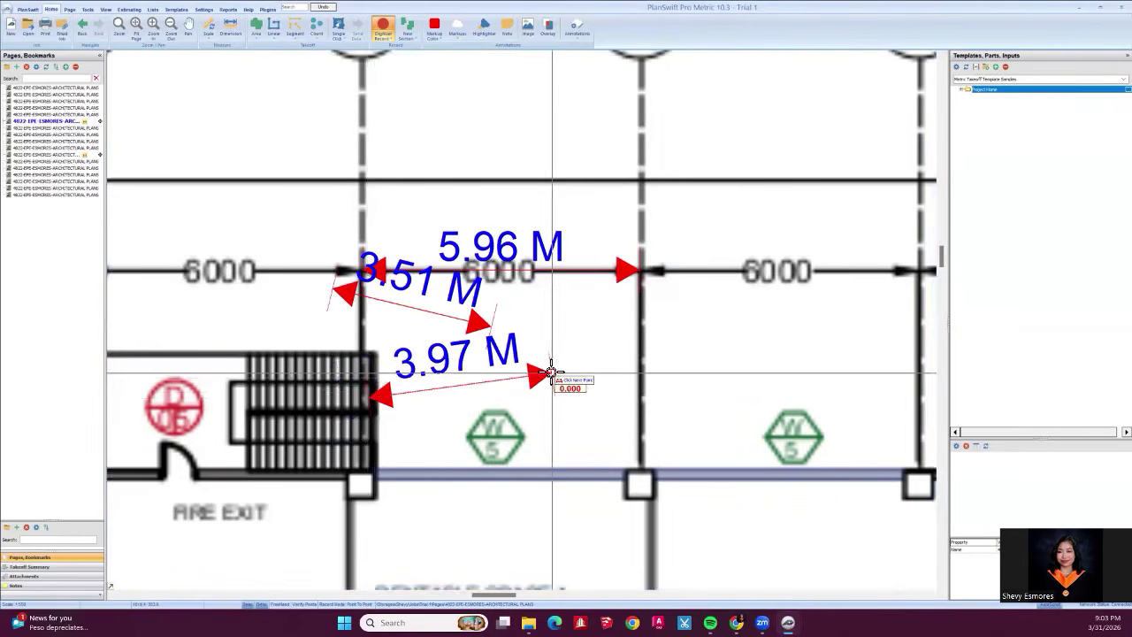
left_click(546, 374)
Delete all three dimensions placed around the span between grids C and D.
scroll(531, 352, "down", 3)
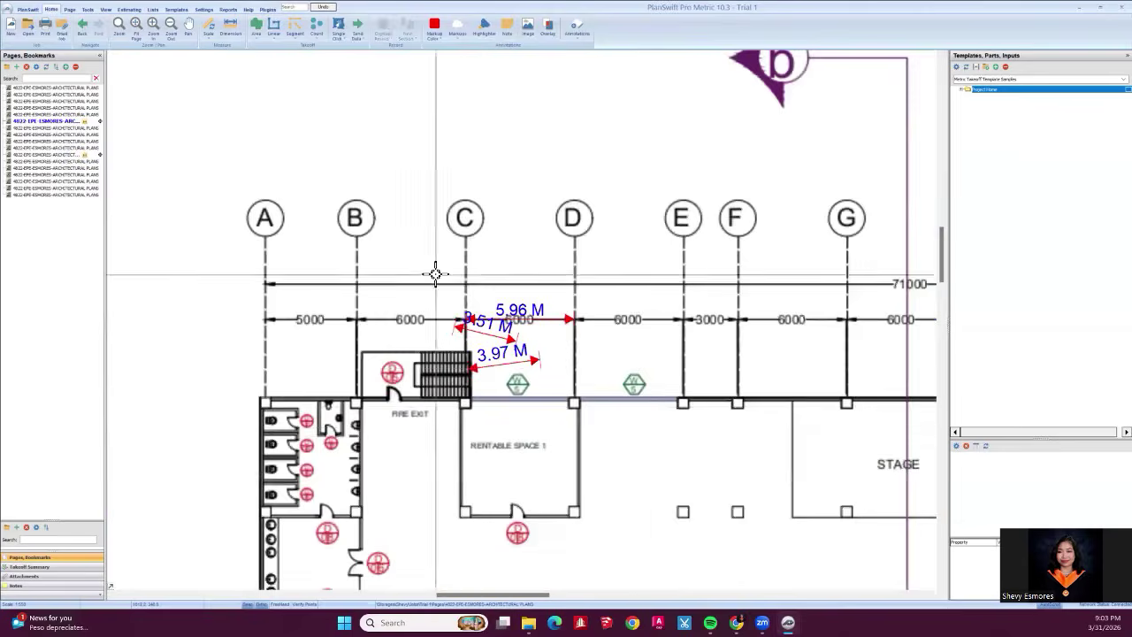
scroll(475, 325, "up", 3)
left_click(571, 294)
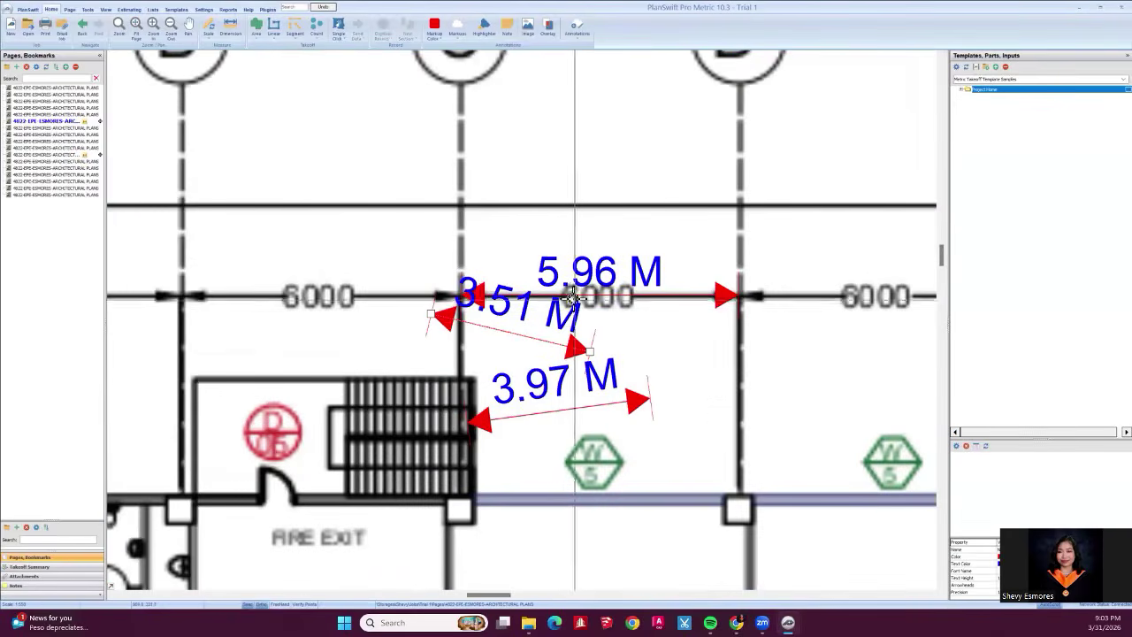
left_click(554, 410)
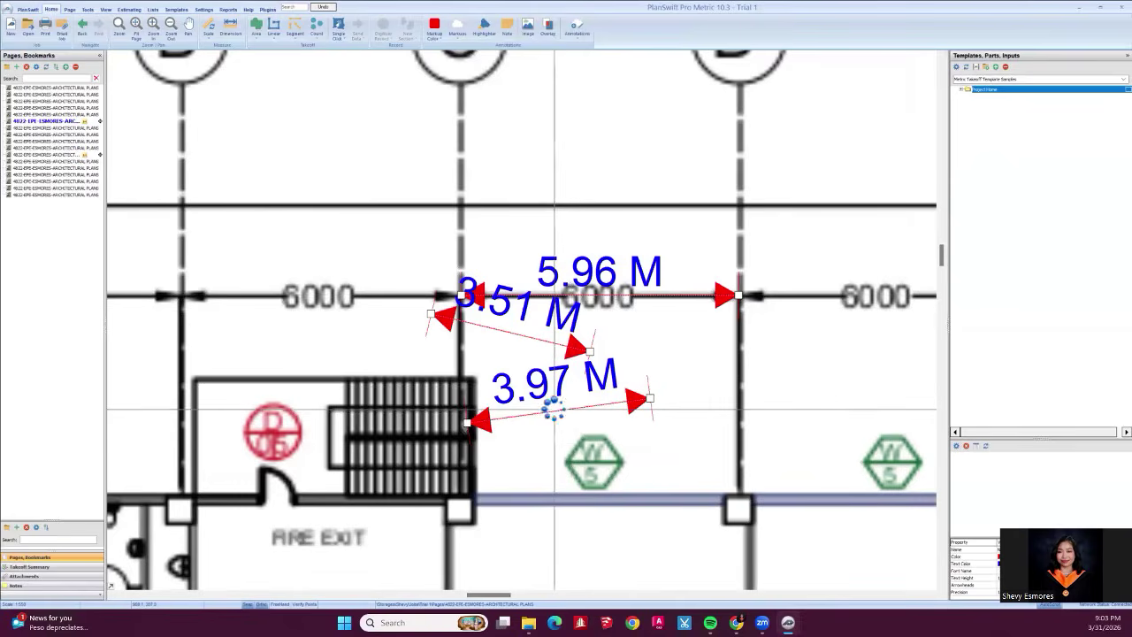
key("Delete")
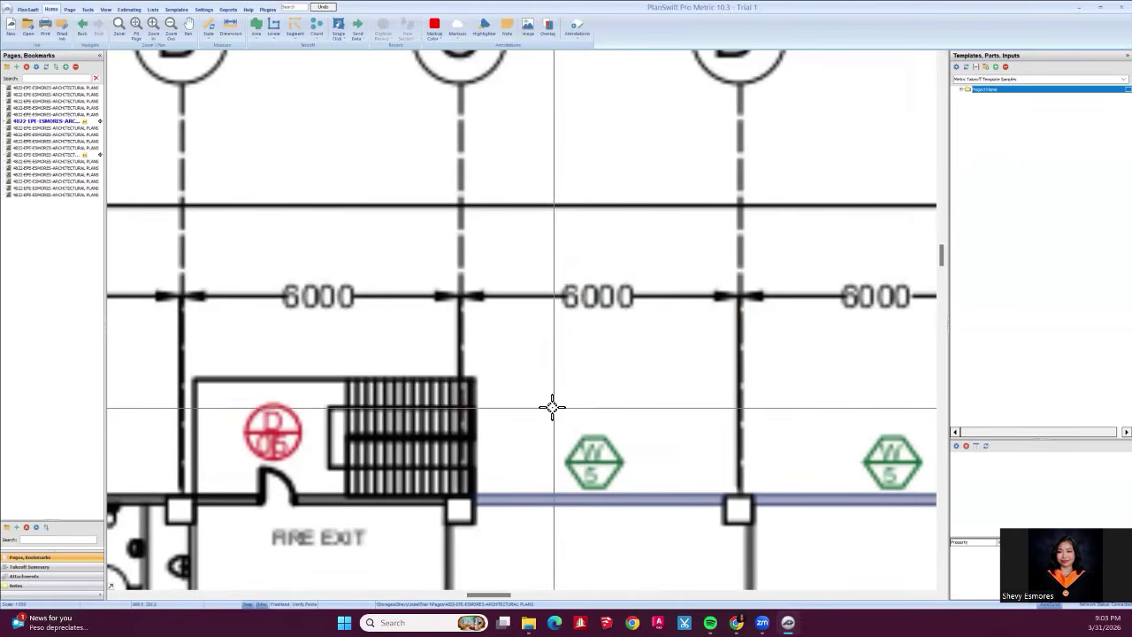
scroll(412, 295, "down", 5)
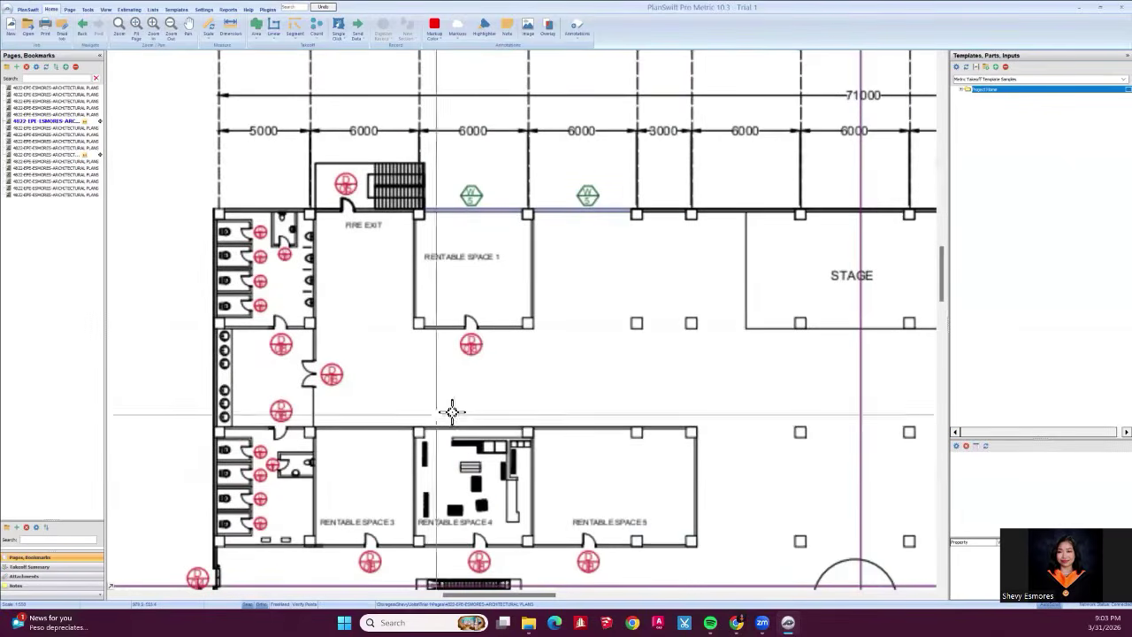
left_click_drag(442, 384, 430, 376)
left_click_drag(281, 174, 334, 319)
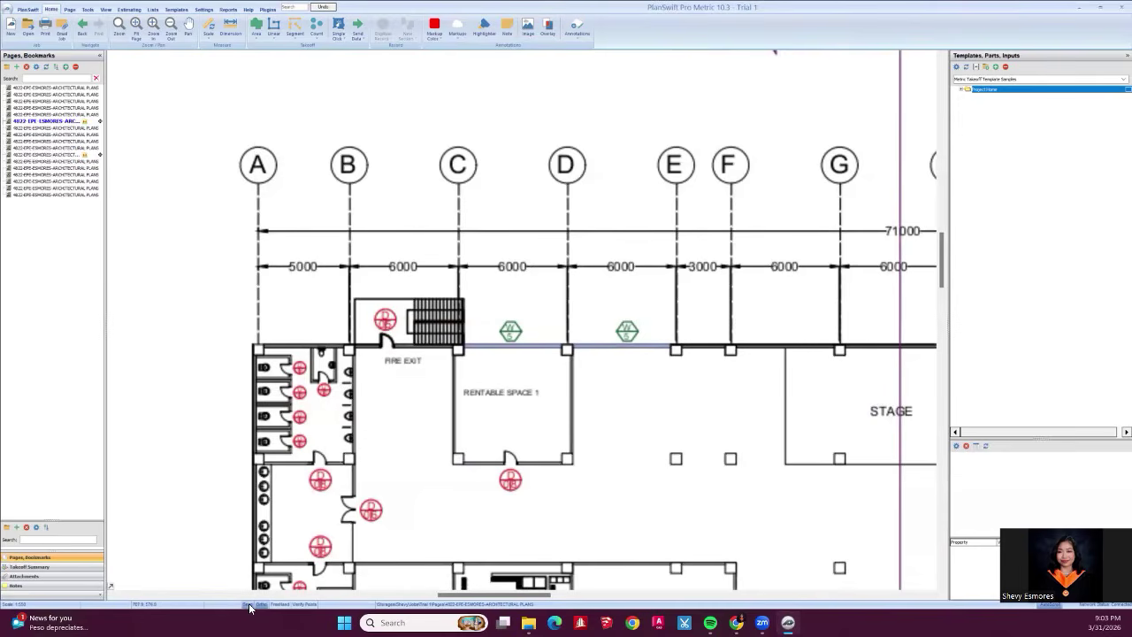
Create a red Linear takeoff and draw a horizontal line about 6.8 m long from the restrooms beside grid A to just past grid B.
left_click(275, 28)
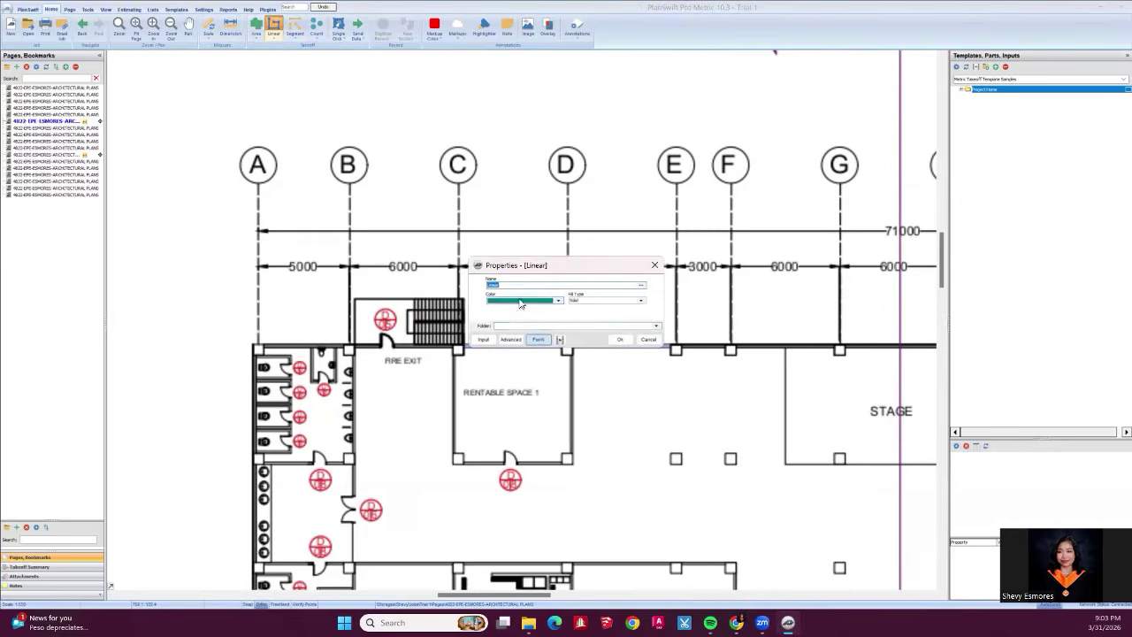
left_click(522, 301)
left_click(494, 340)
left_click(620, 340)
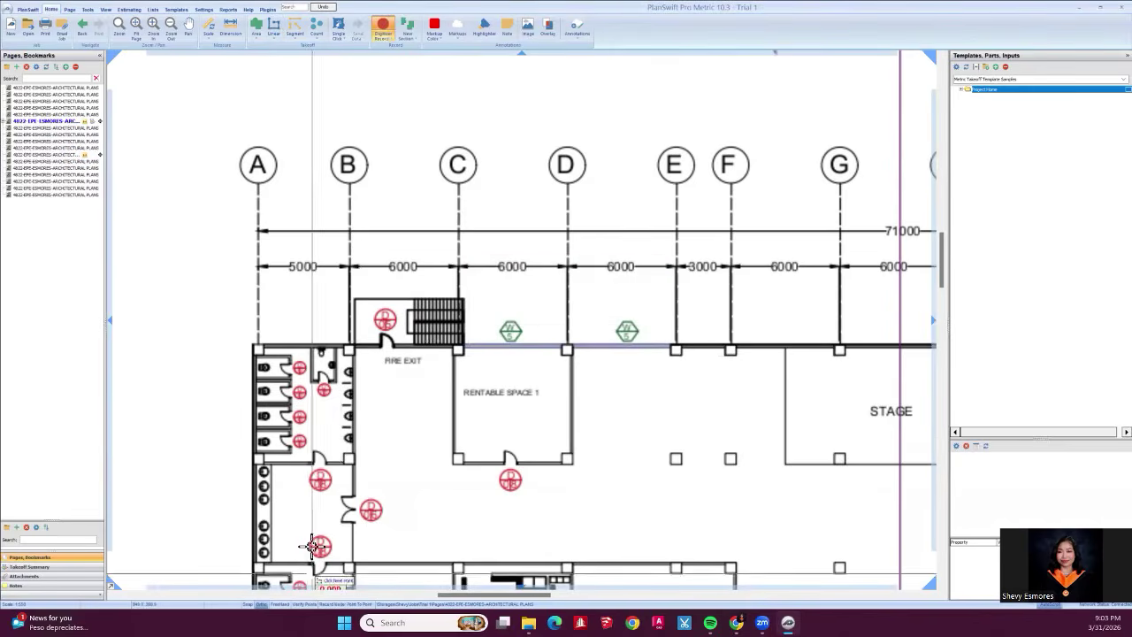
left_click(271, 437)
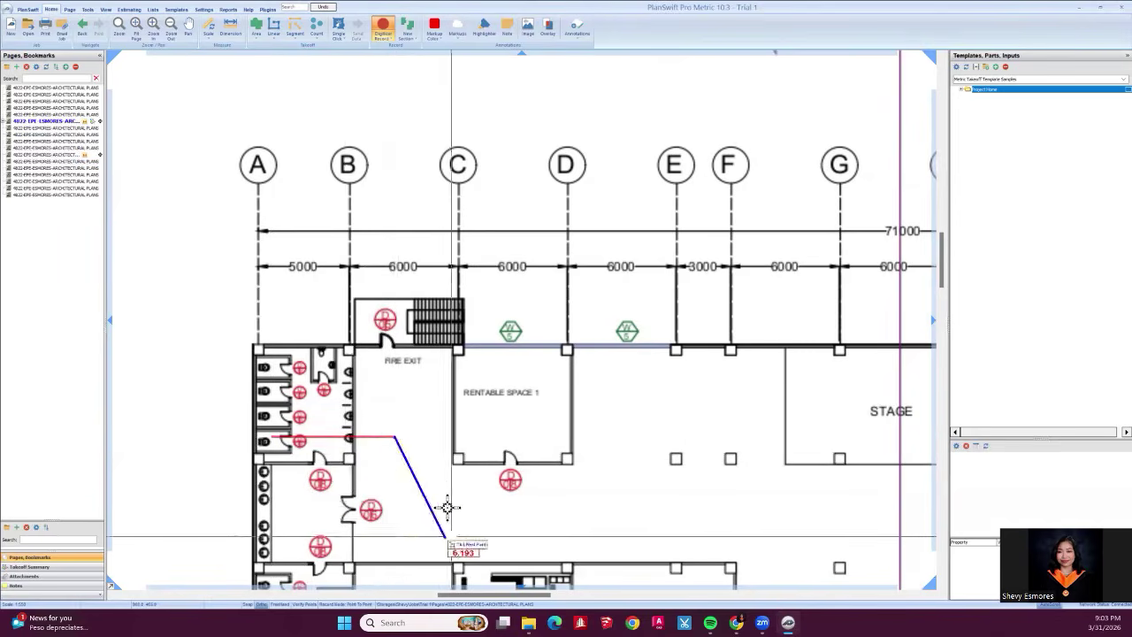
key("Escape")
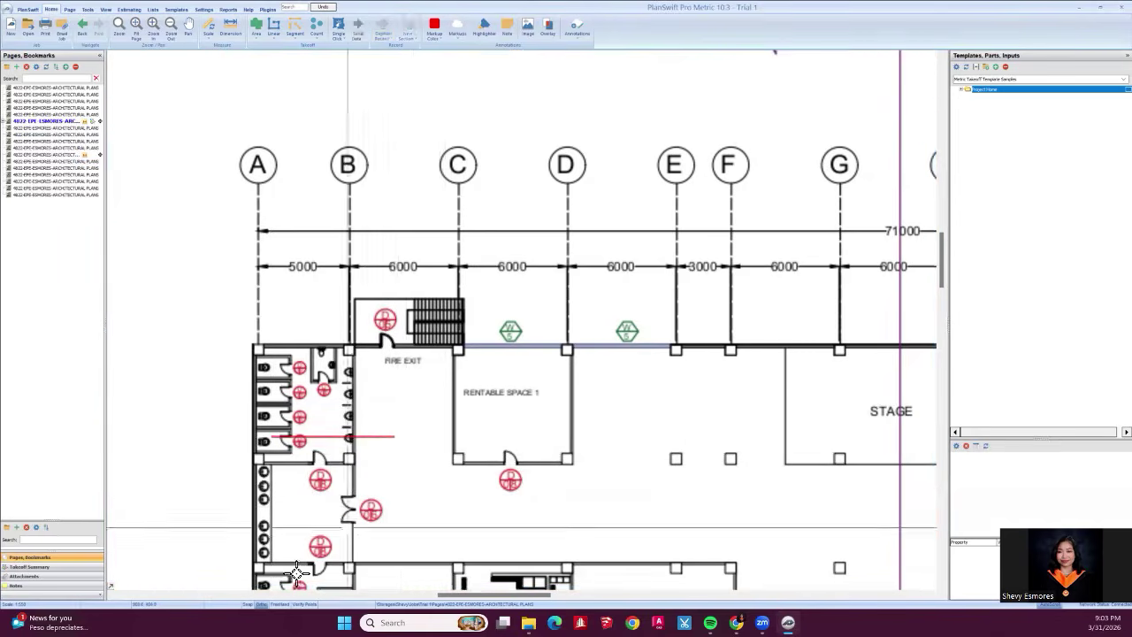
left_click(404, 439)
key("Escape")
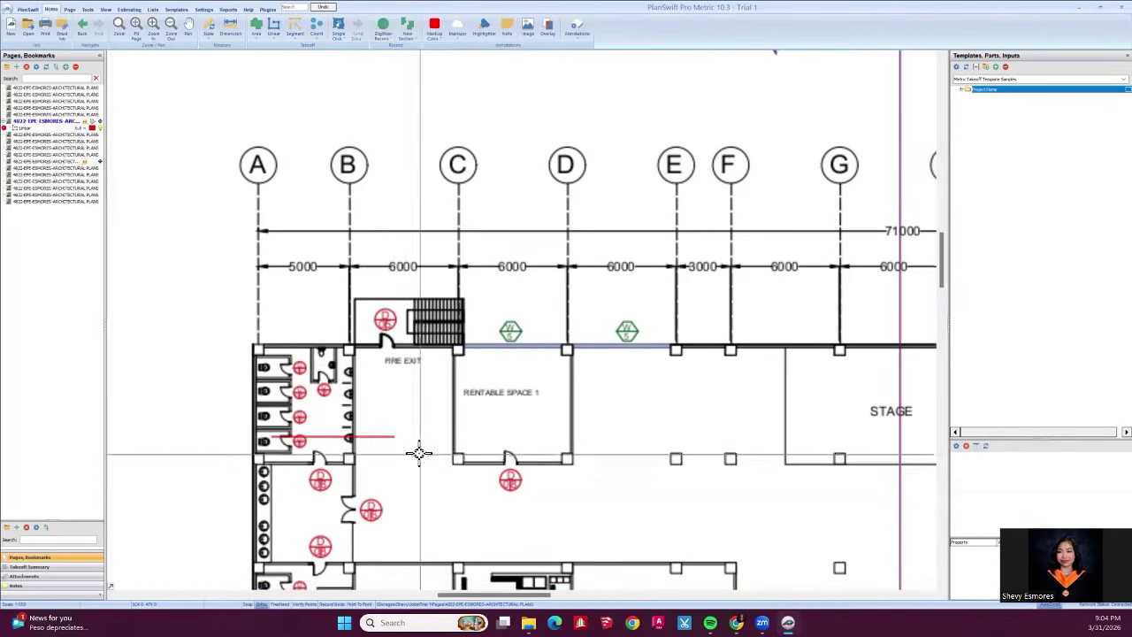
Move the red line to the empty area left of grid A and select it there.
left_click_drag(427, 466, 197, 374)
left_click_drag(277, 436, 277, 387)
scroll(277, 387, "down", 3)
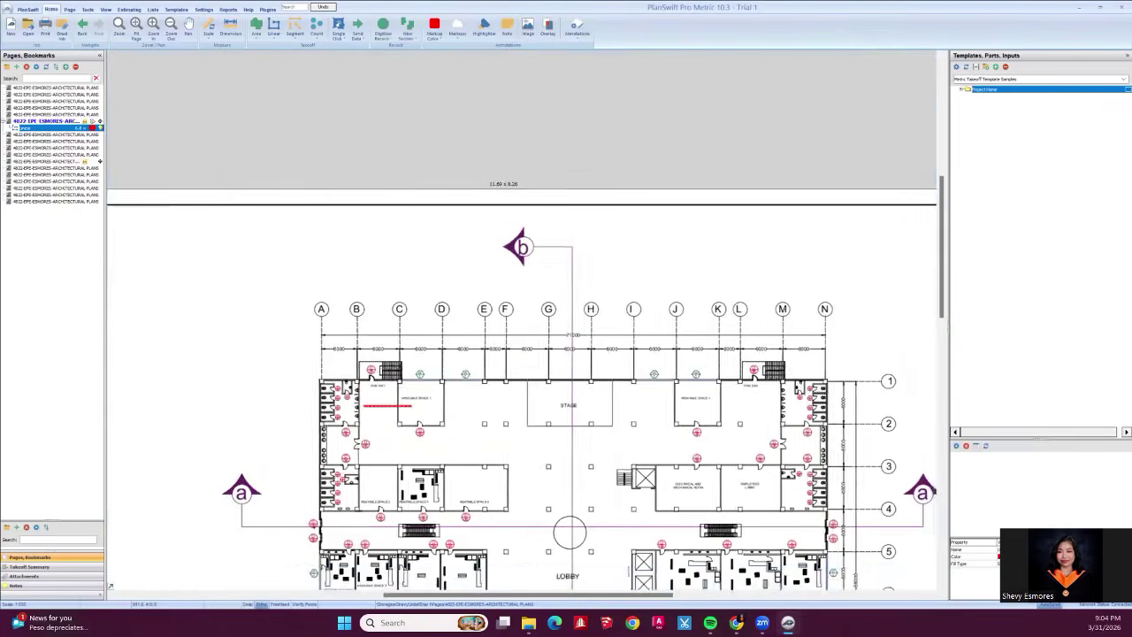
scroll(219, 404, "up", 5)
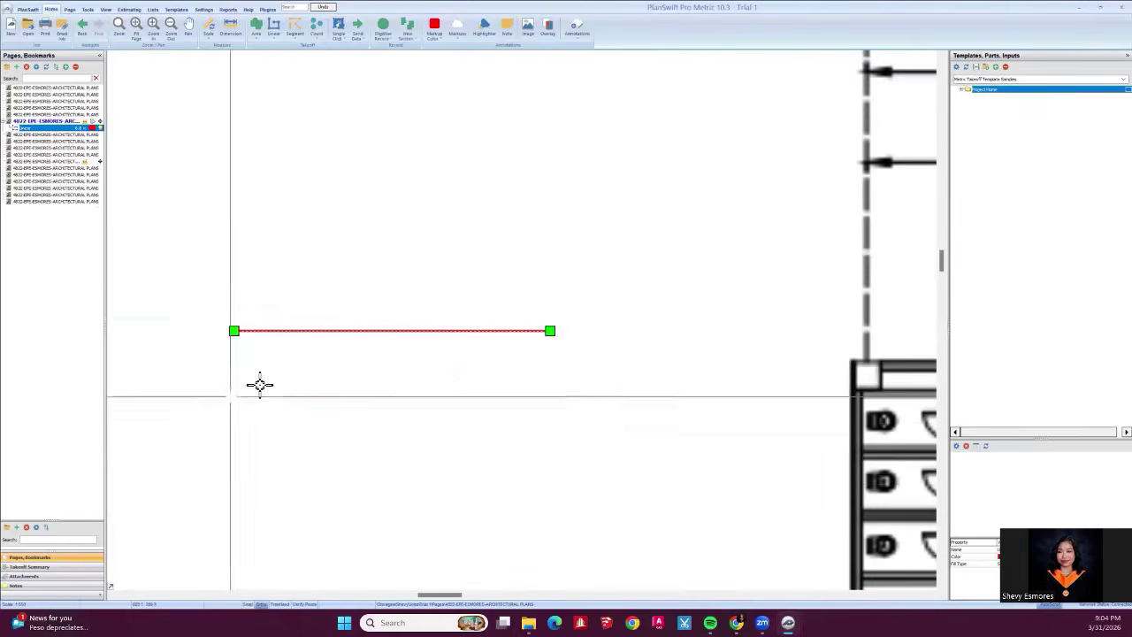
left_click(411, 470)
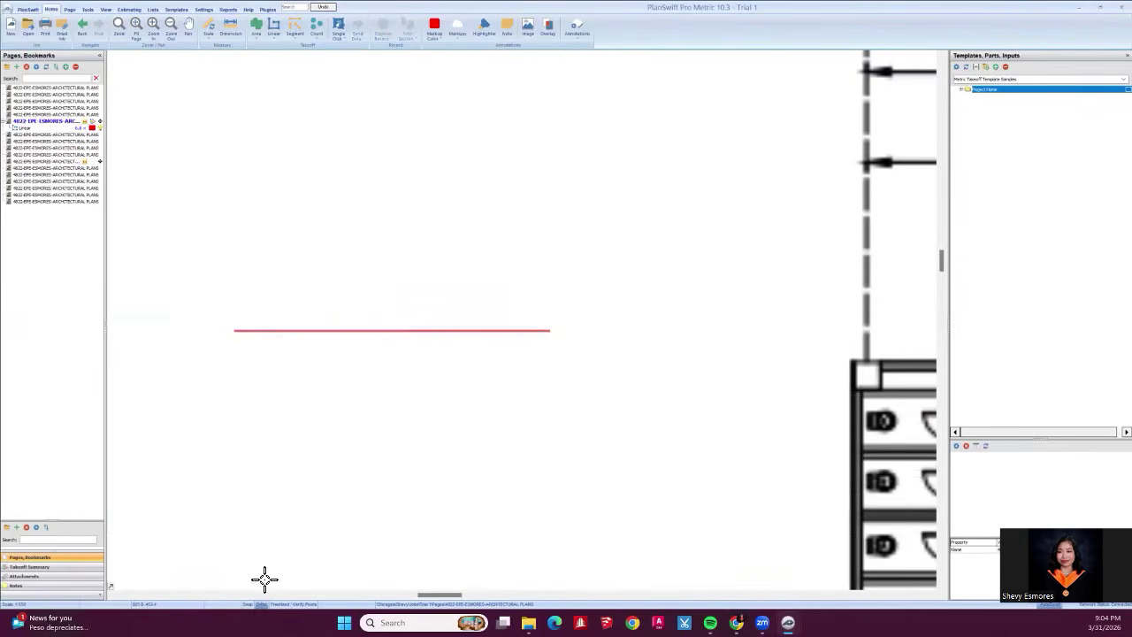
left_click(360, 330)
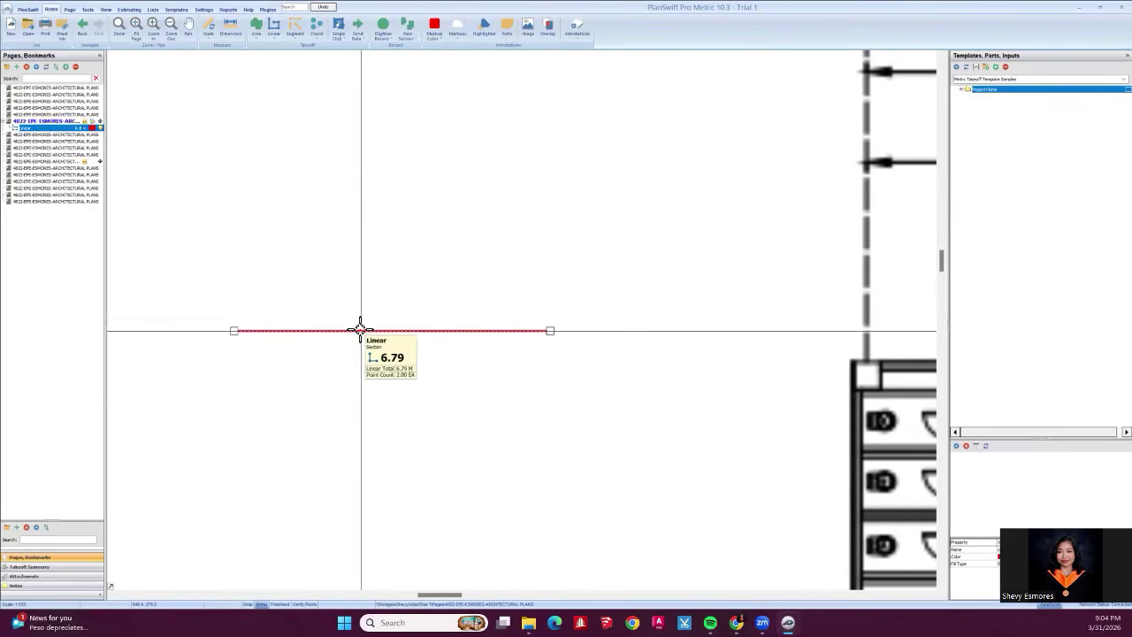
Try to continue the red line from its right end with Snap off.
key("r")
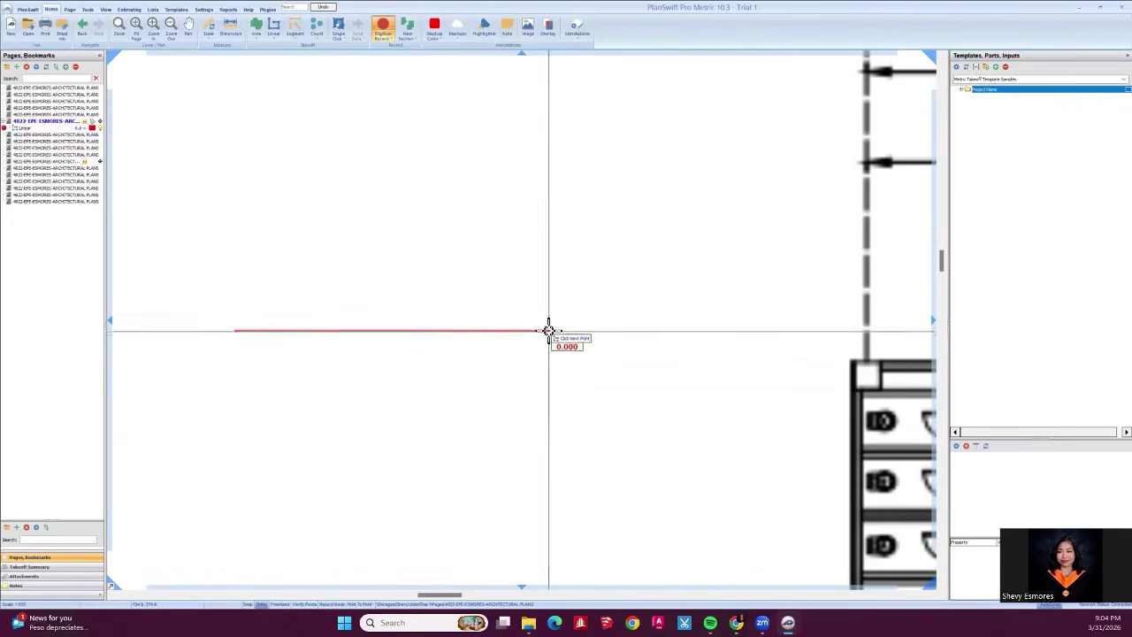
scroll(511, 295, "up", 2)
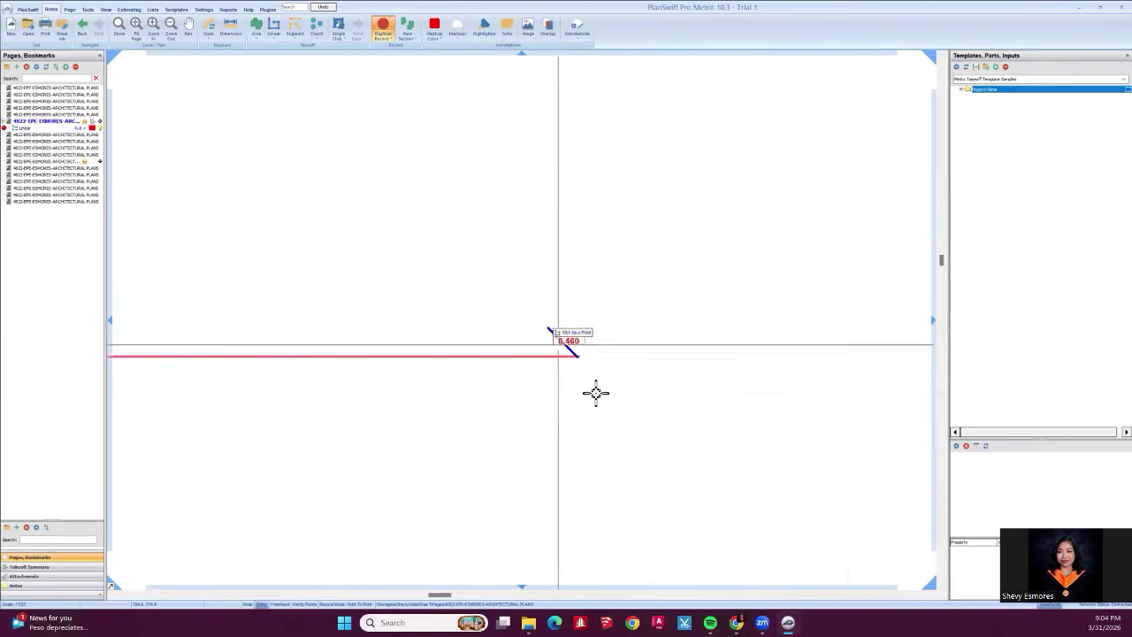
scroll(592, 354, "down", 3)
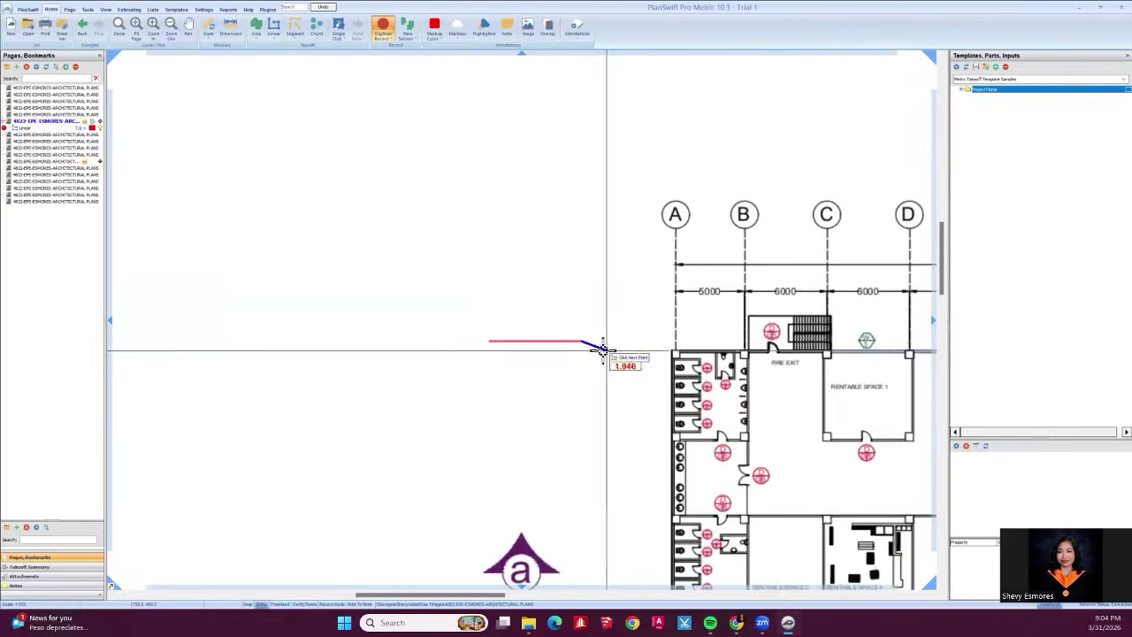
scroll(600, 350, "up", 3)
key("Escape")
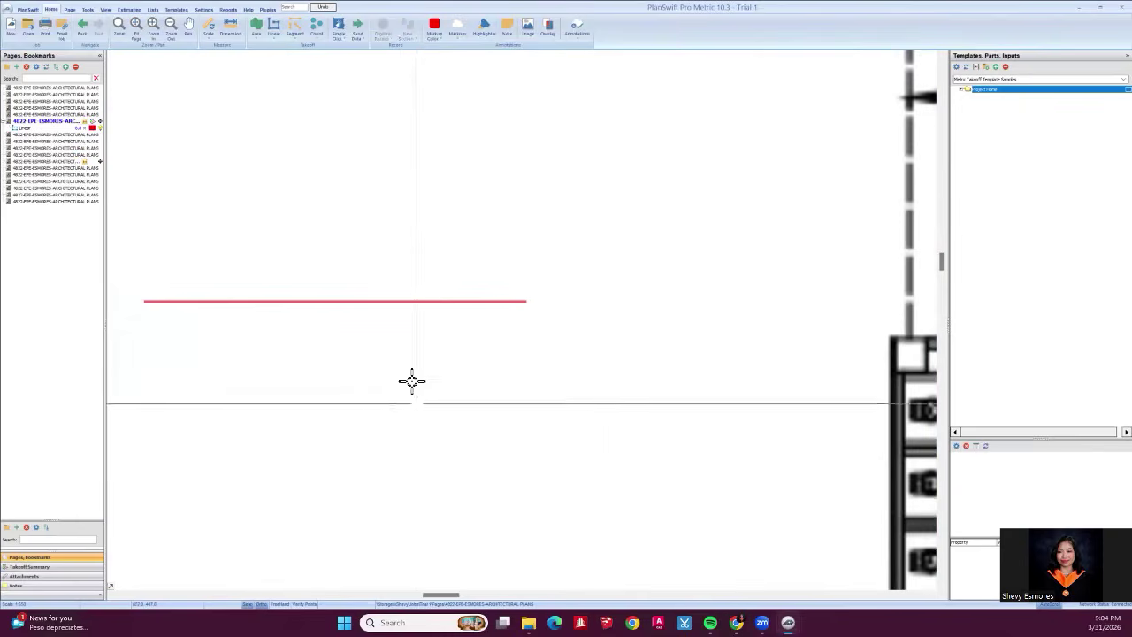
With Snap on, add a vertical segment about 2.5 m long down from the red line's right end.
left_click(375, 301)
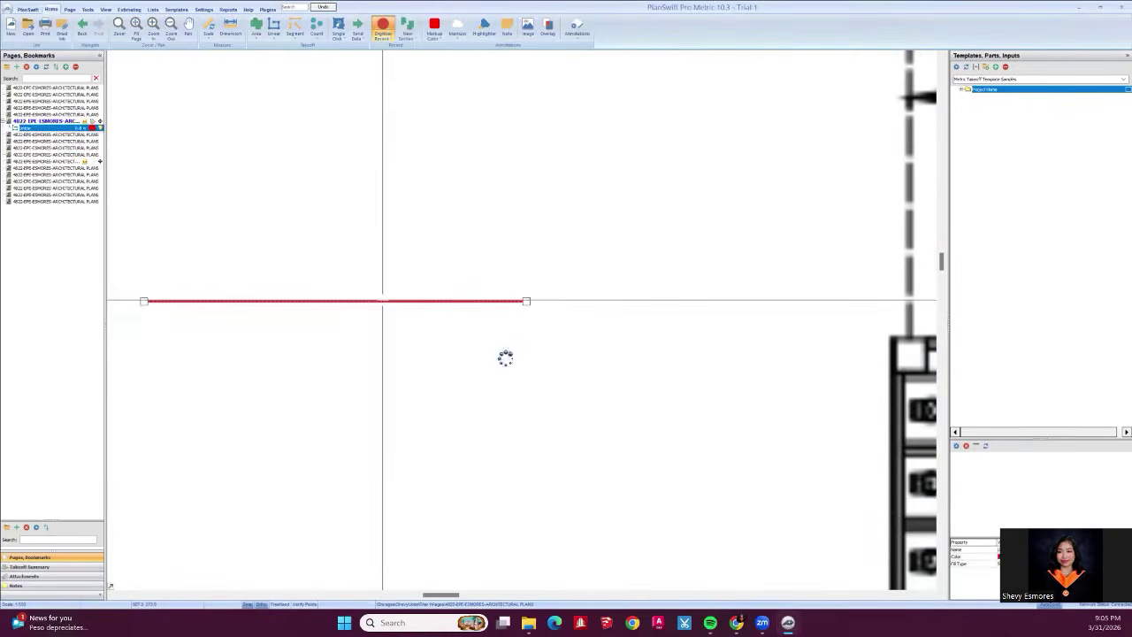
left_click(526, 301)
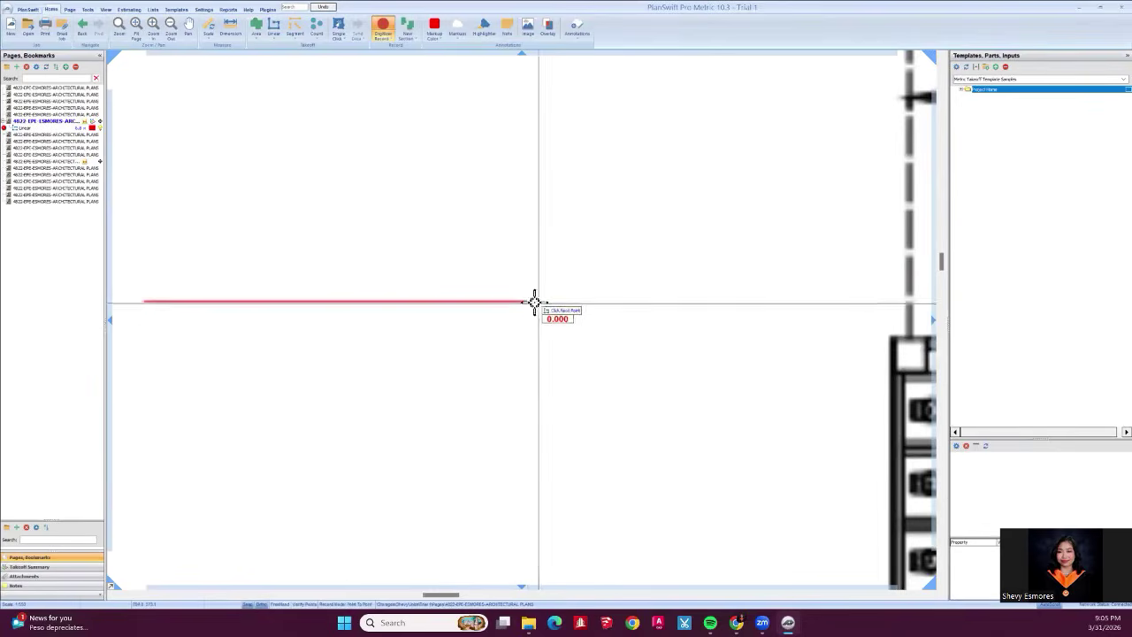
scroll(528, 301, "up", 2)
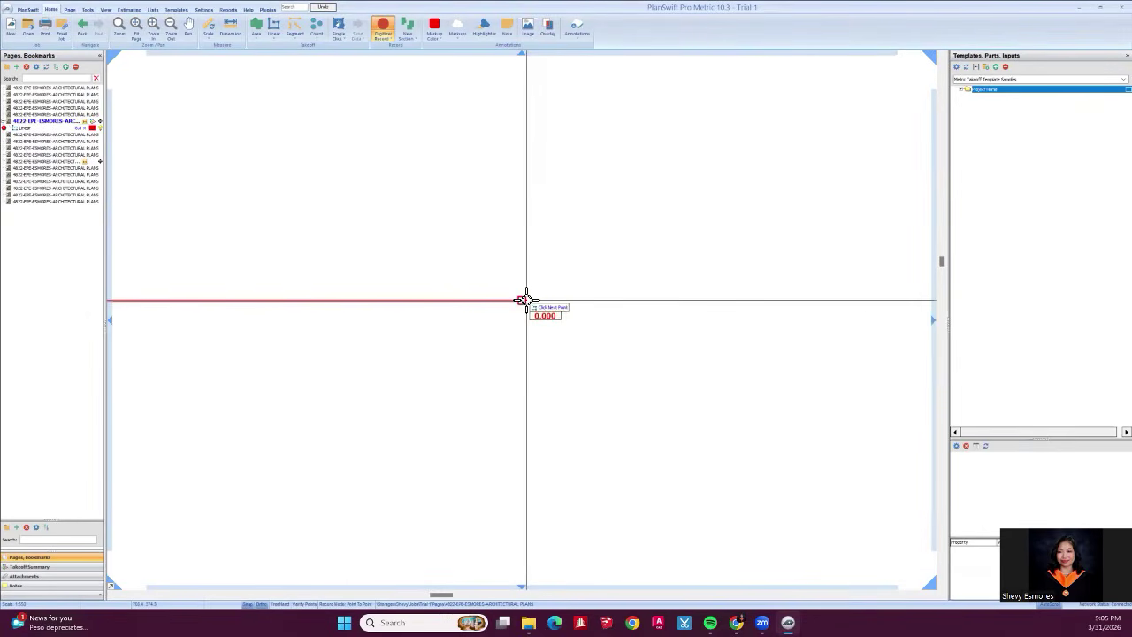
scroll(540, 321, "down", 2)
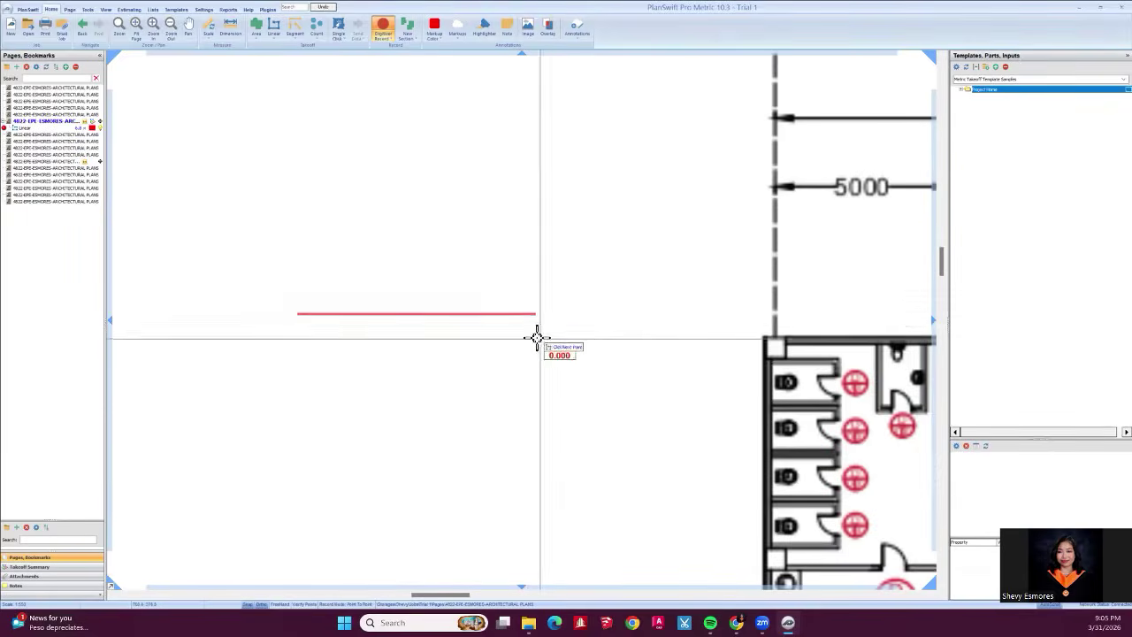
left_click(535, 403)
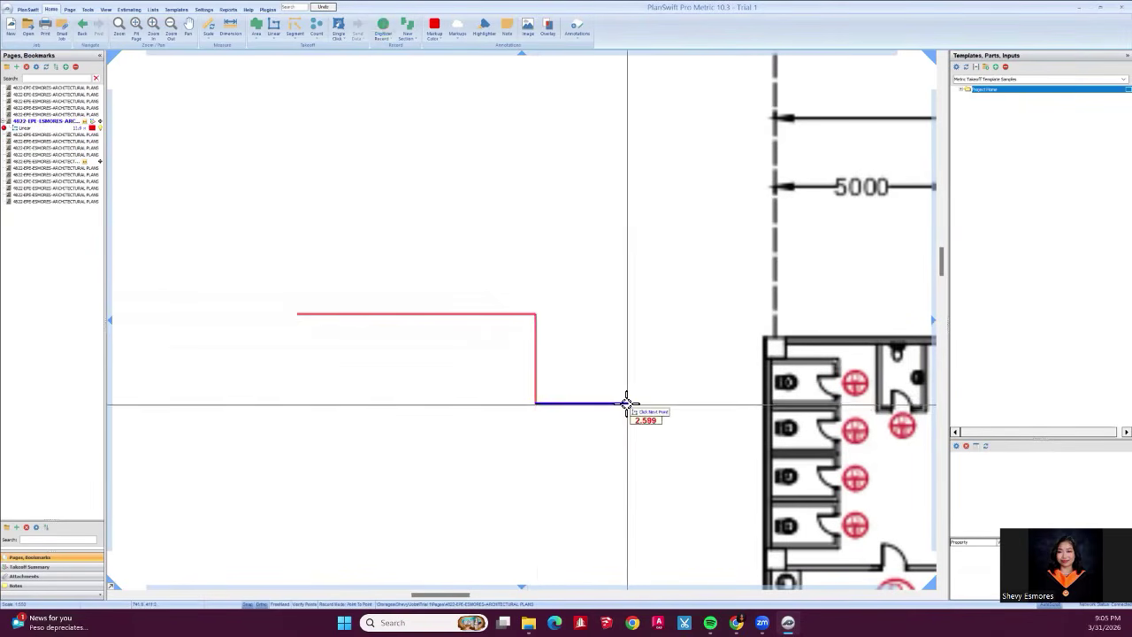
key("Escape")
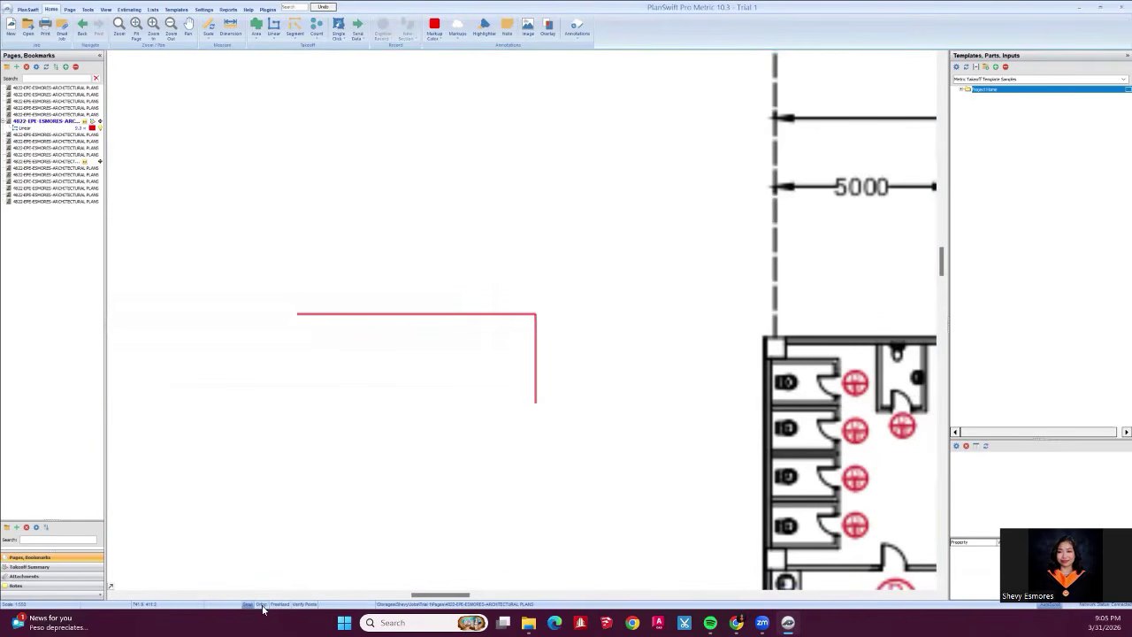
Try to add a slanted segment down from the red line's left end with Ortho off, and turn Ortho back on.
double_click(381, 314)
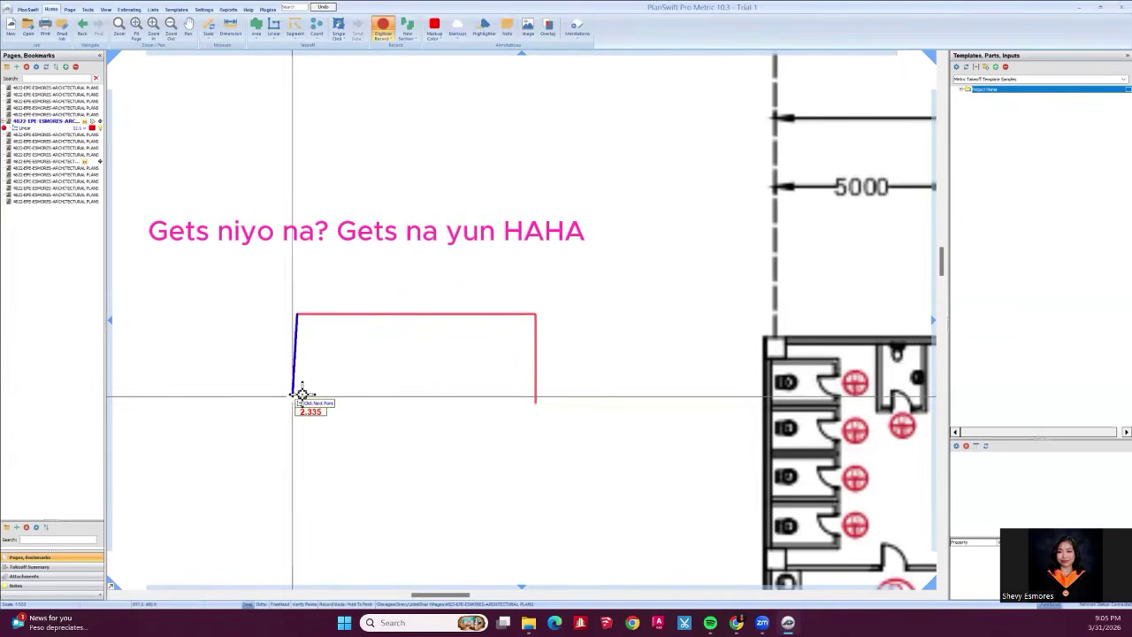
left_click(262, 605)
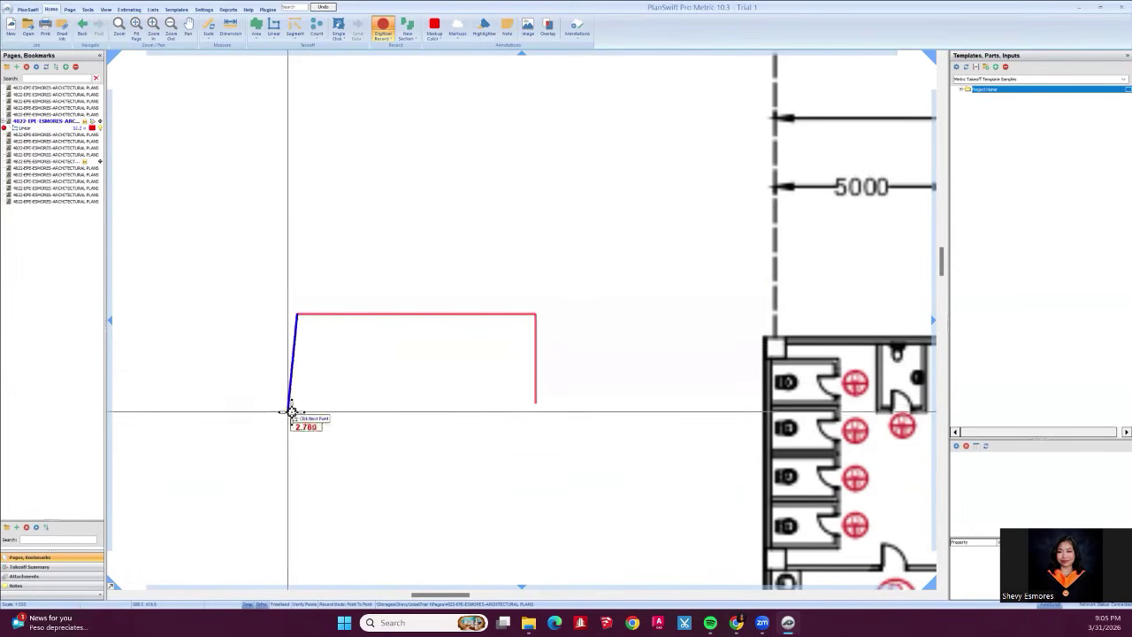
key("Escape")
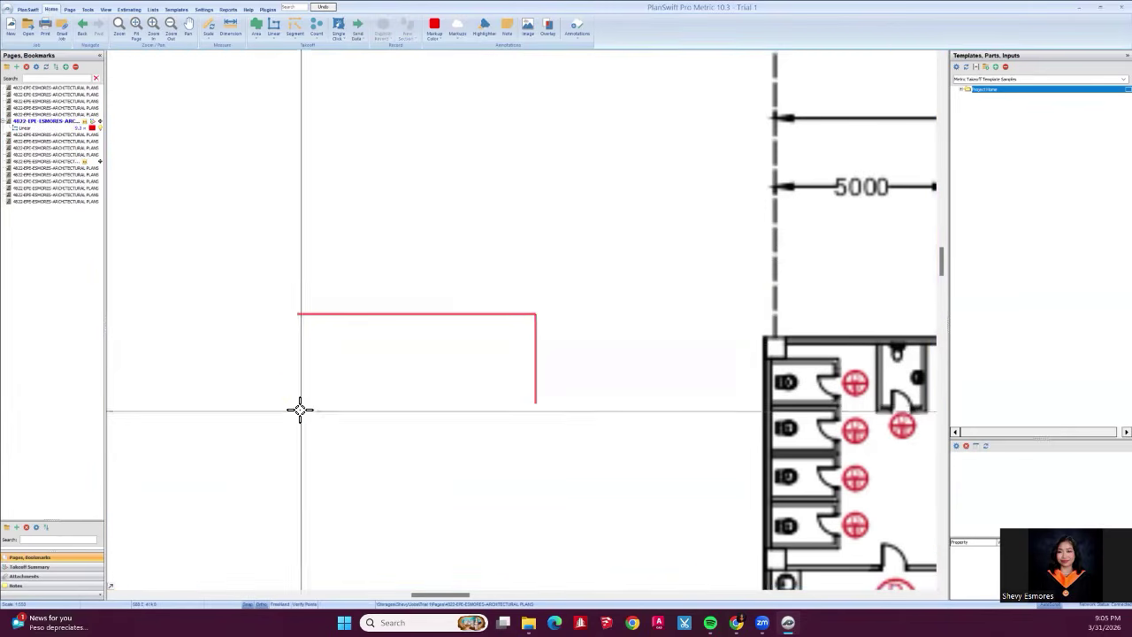
Select the horizontal and vertical red segments left of grid A and delete both linear sections.
scroll(389, 415, "down", 4)
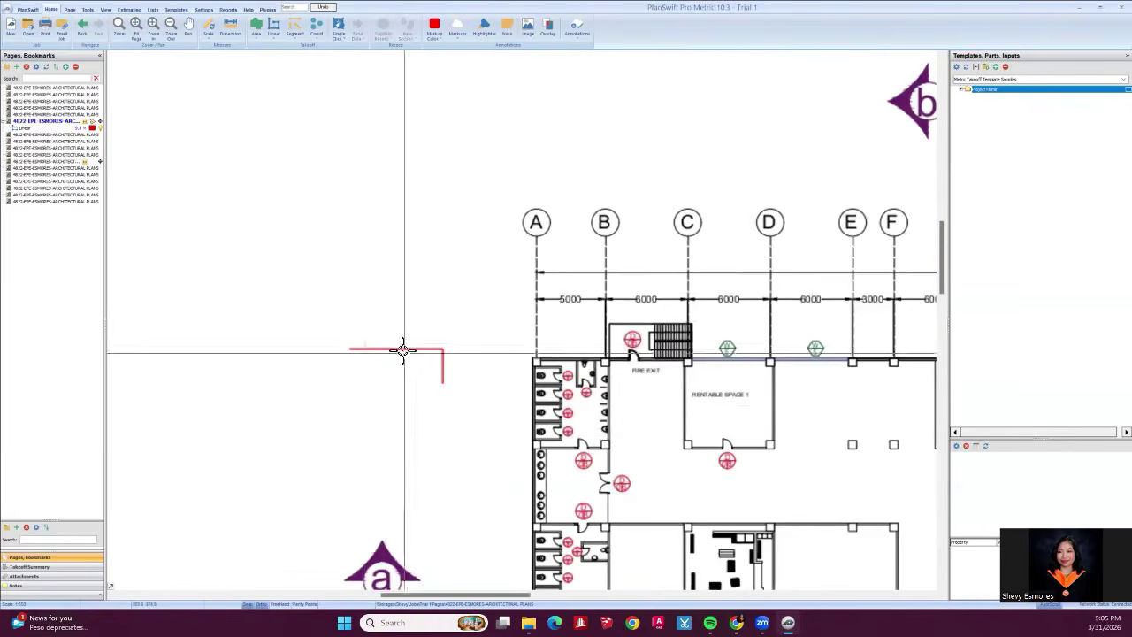
scroll(414, 367, "up", 5)
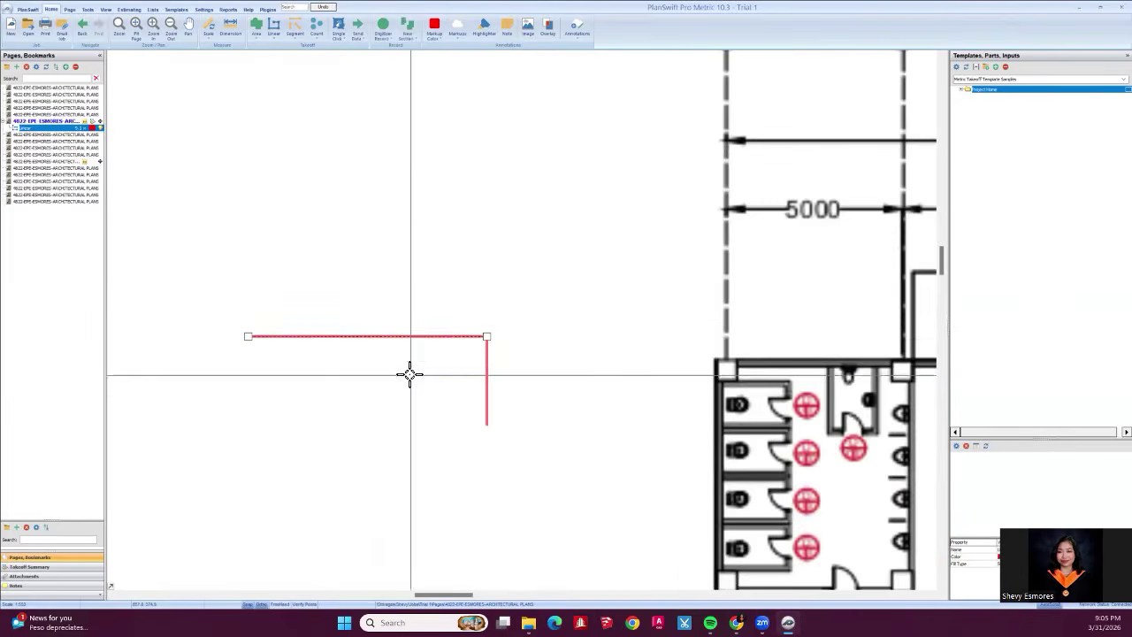
left_click(485, 394)
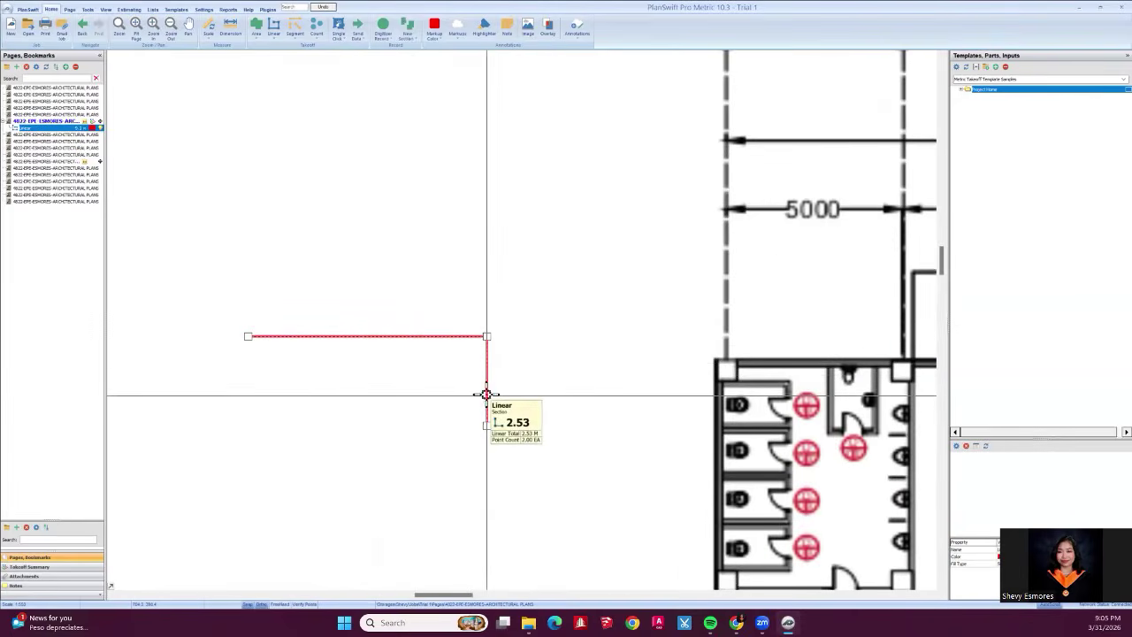
left_click_drag(586, 509, 124, 207)
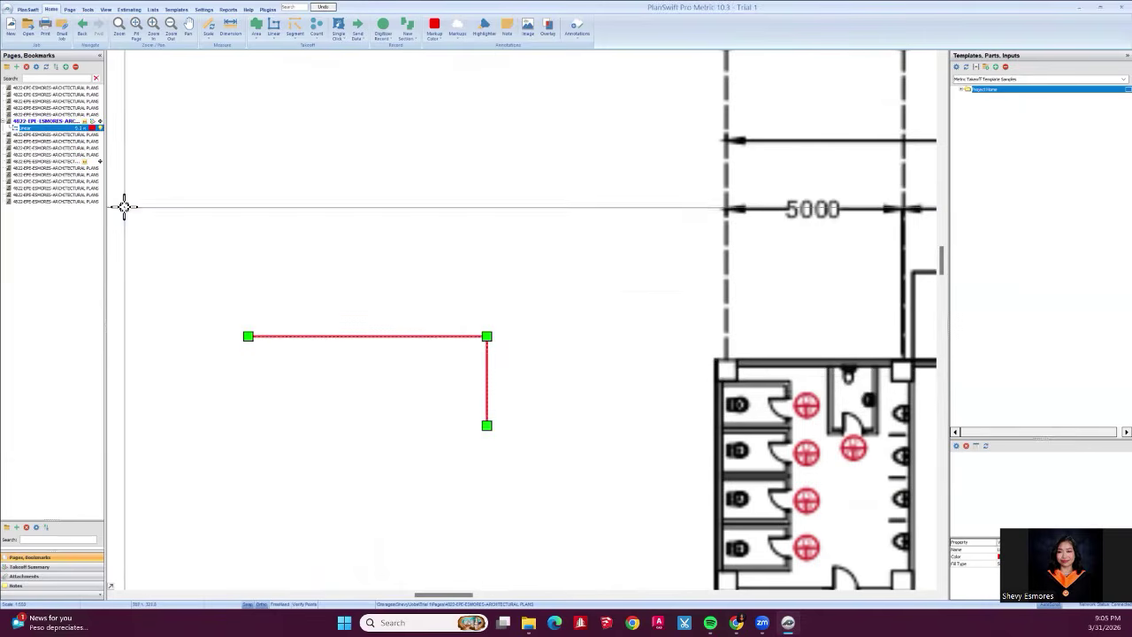
left_click_drag(591, 493, 122, 194)
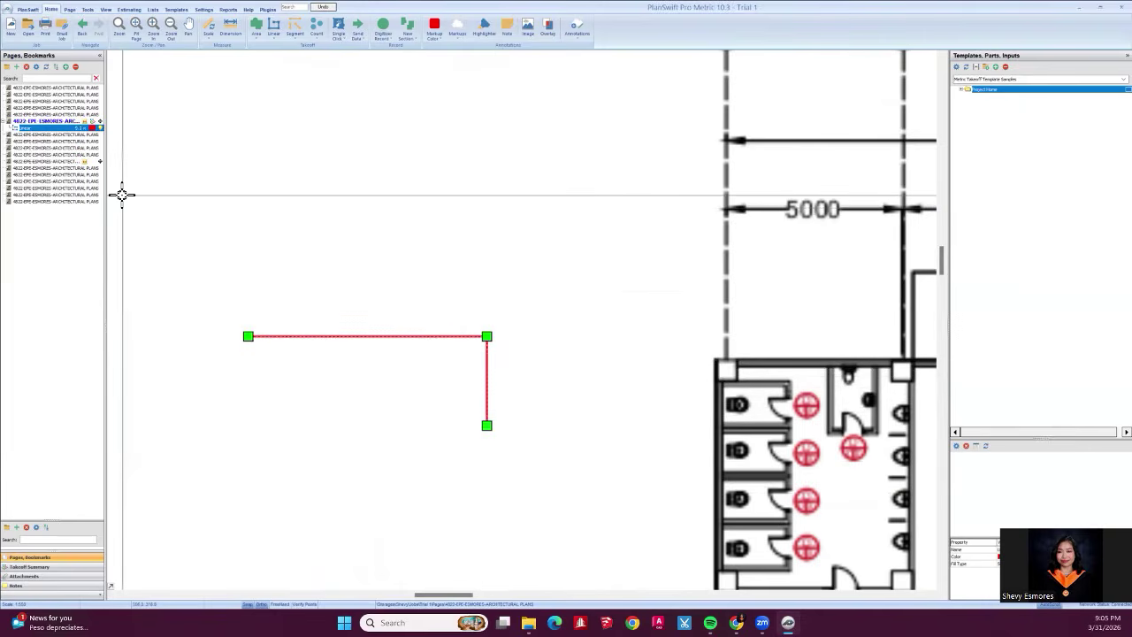
key("Delete")
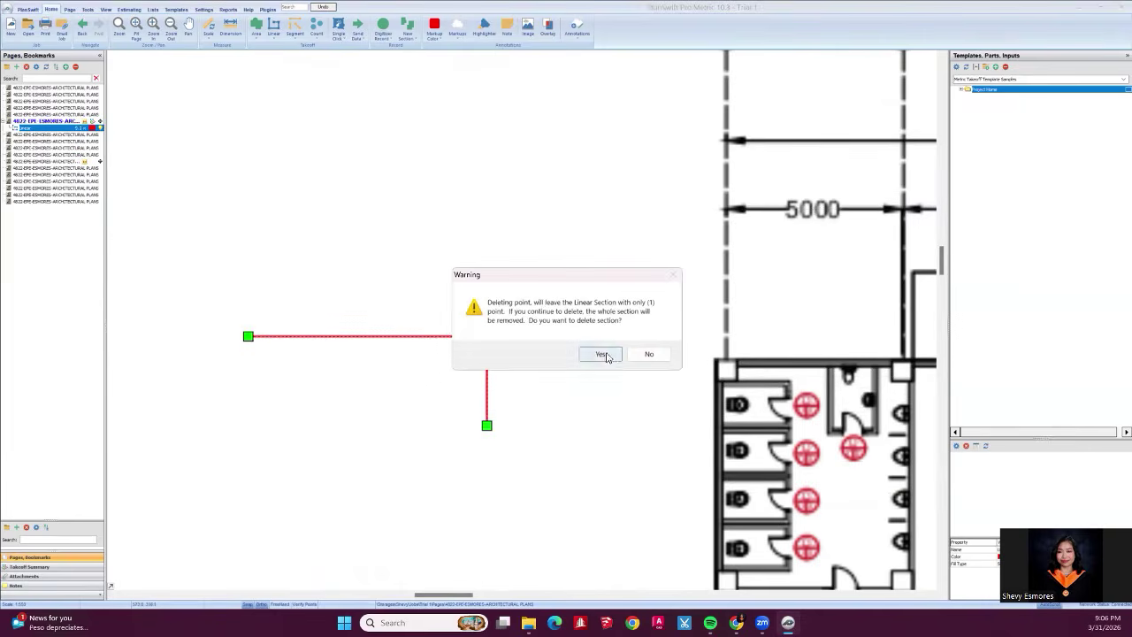
left_click(603, 354)
left_click_drag(554, 383, 256, 250)
key("Delete")
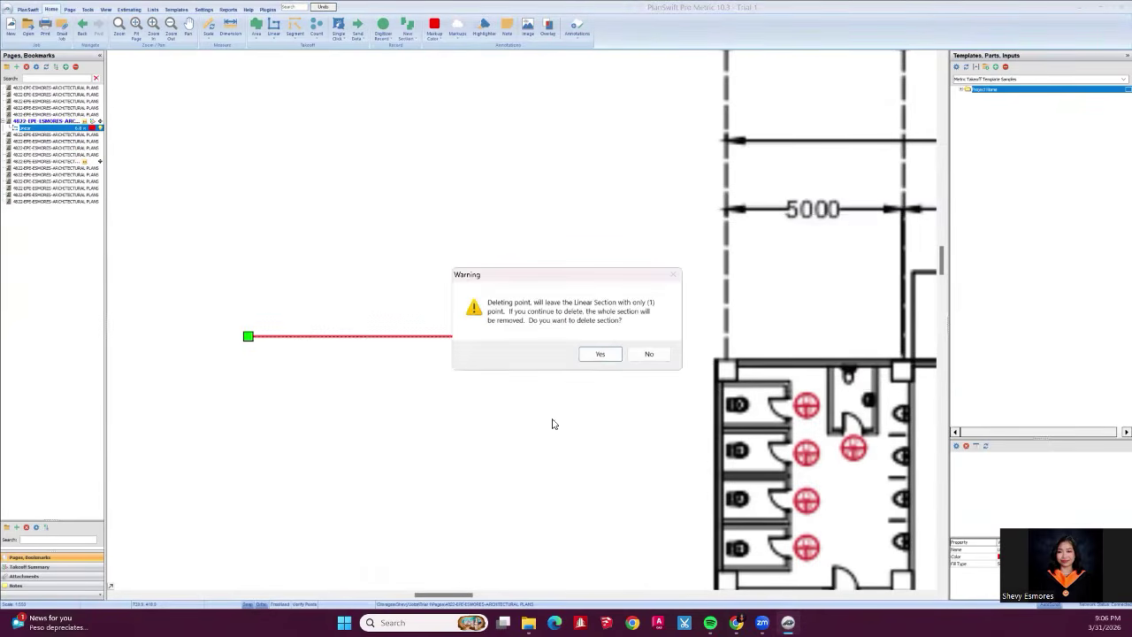
left_click(599, 354)
scroll(424, 384, "down", 3)
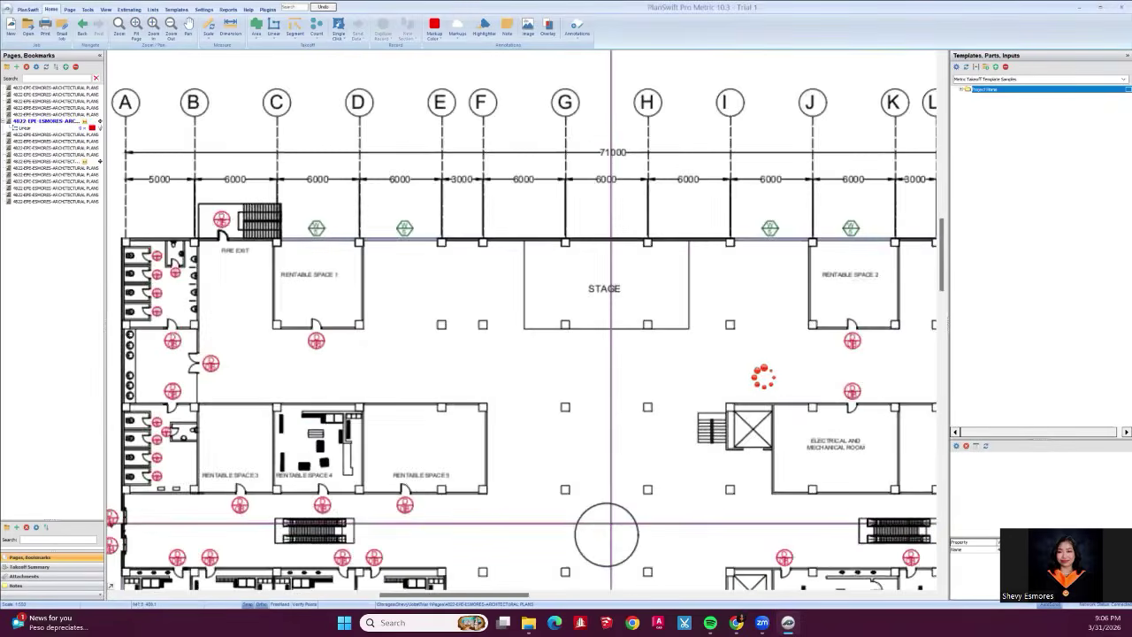
scroll(725, 374, "down", 3)
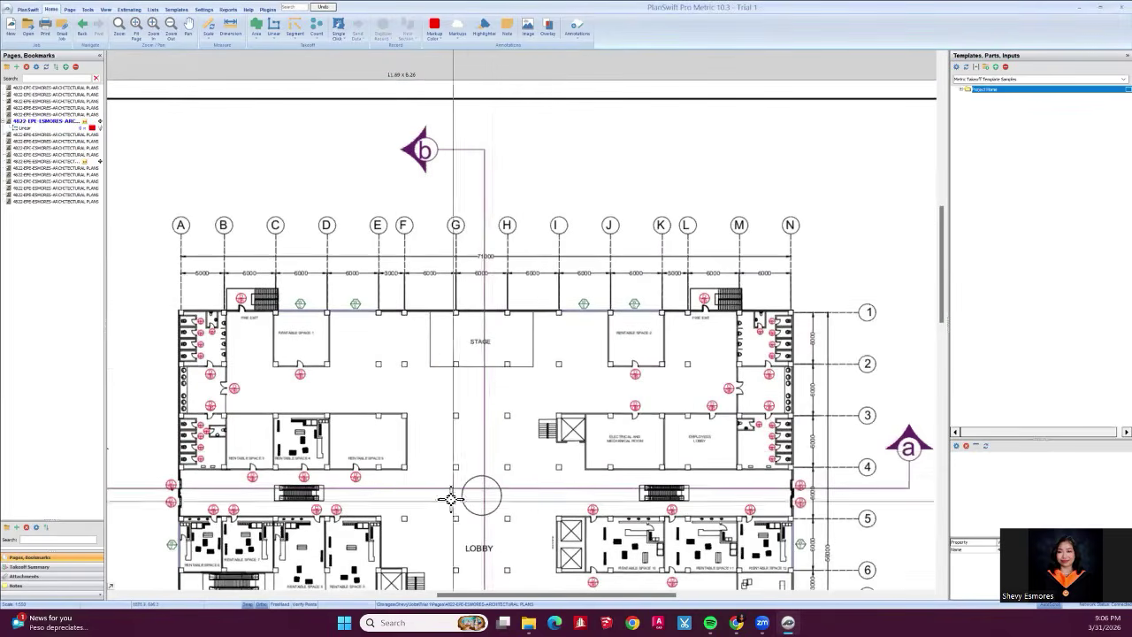
left_click_drag(295, 308, 360, 331)
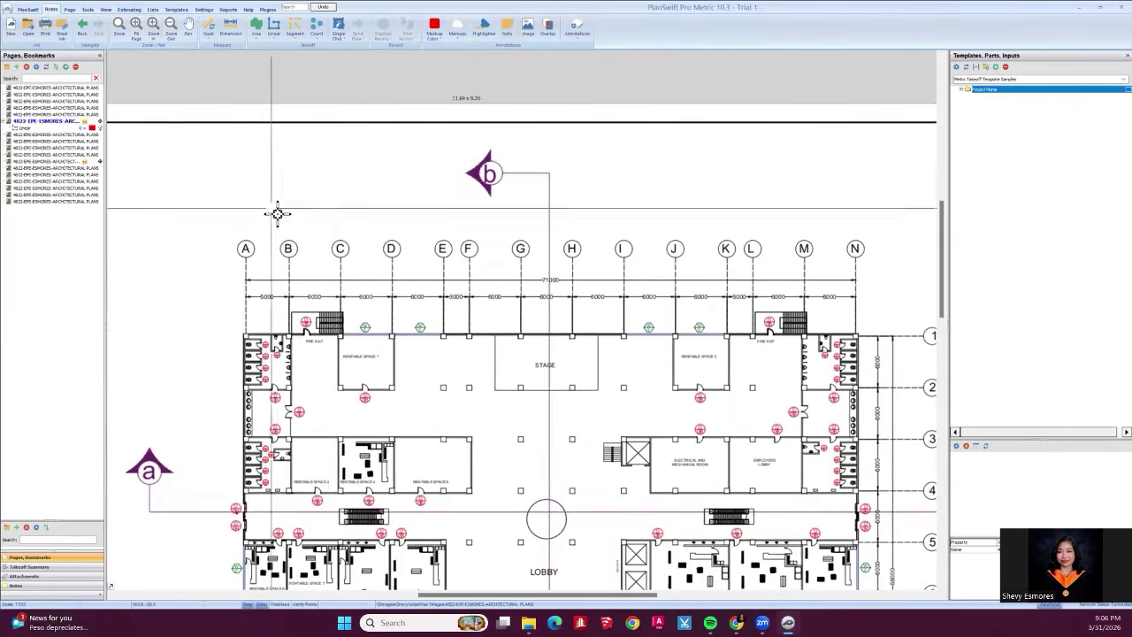
left_click_drag(300, 239, 444, 264)
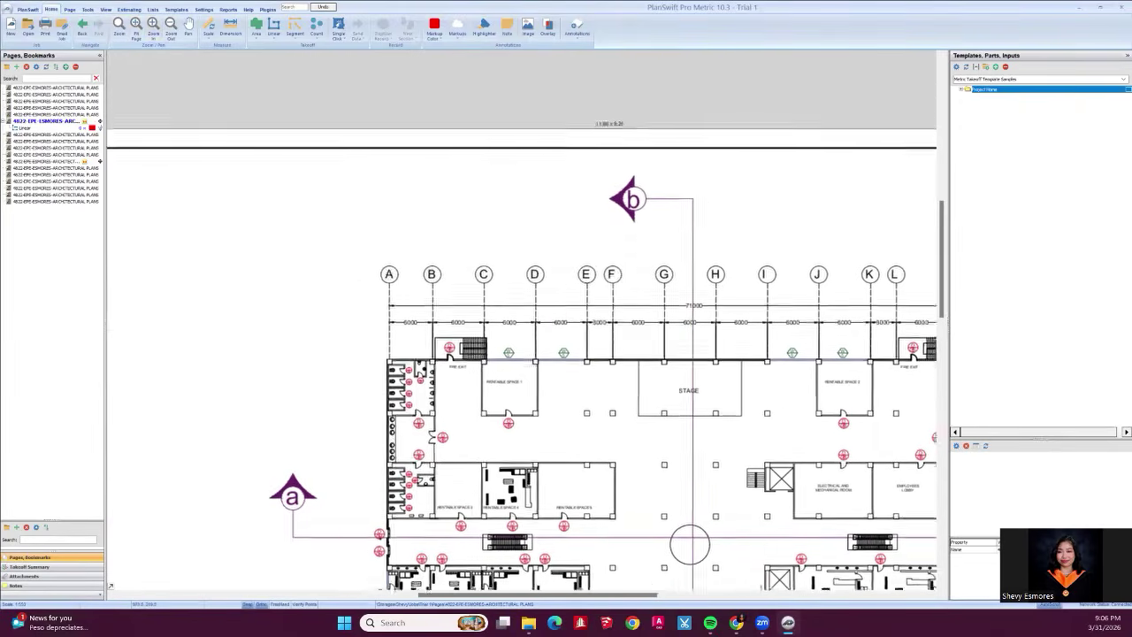
left_click_drag(330, 253, 354, 263)
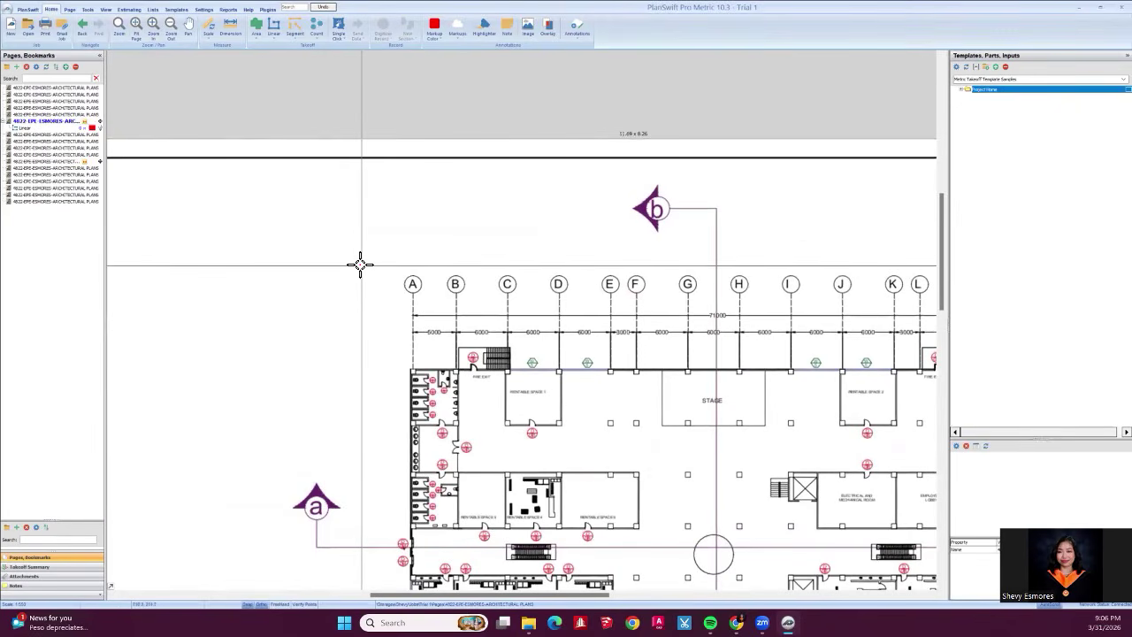
scroll(359, 264, "up", 5)
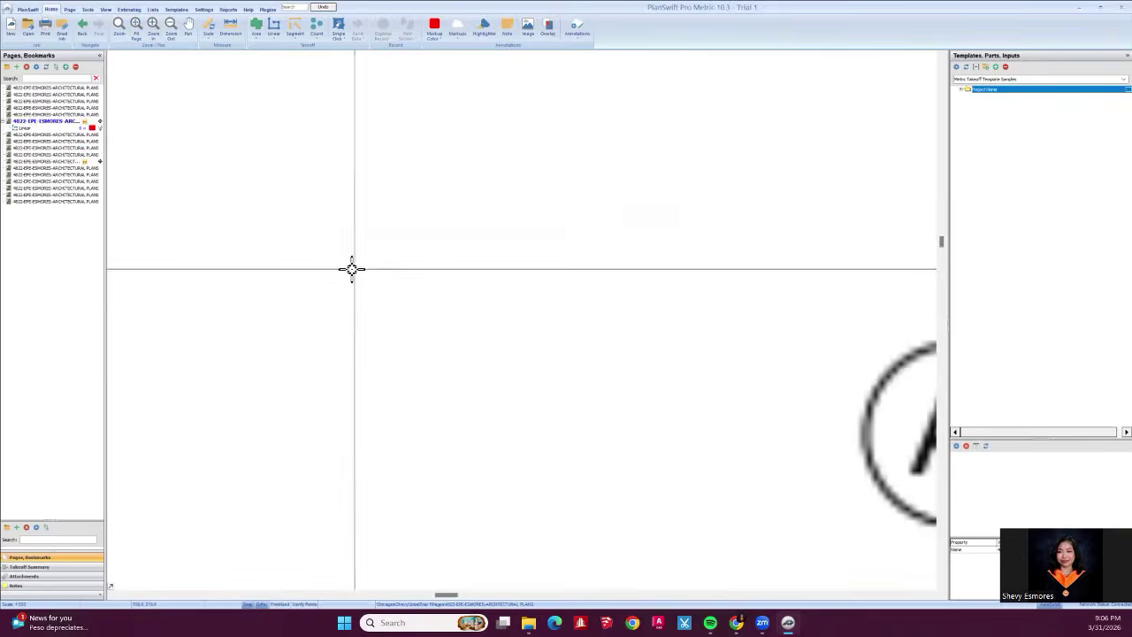
Look over the whole first floor plan and its outer boundary on the sheet.
scroll(352, 268, "down", 5)
scroll(351, 277, "down", 4)
scroll(554, 314, "up", 2)
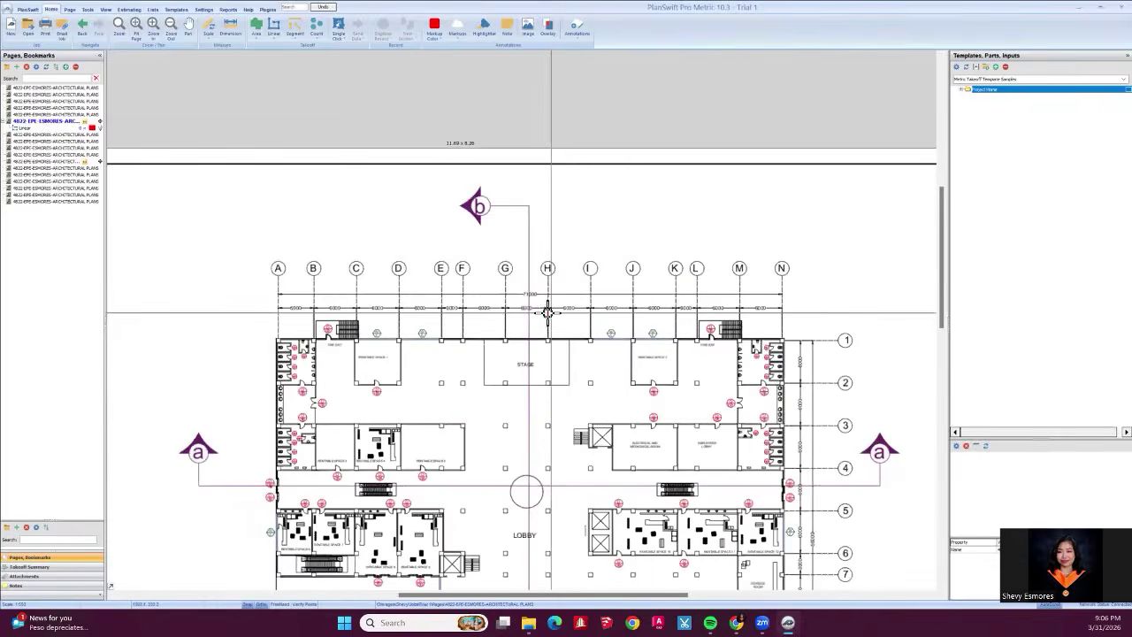
scroll(545, 314, "down", 2)
left_click_drag(458, 330, 480, 267)
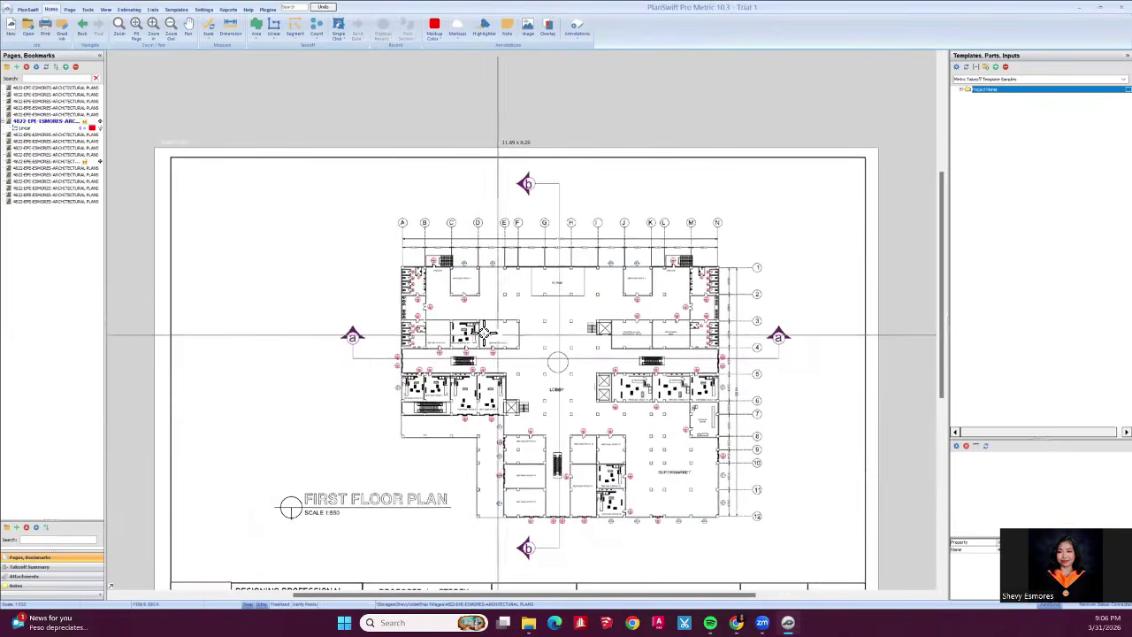
left_click_drag(537, 341, 485, 346)
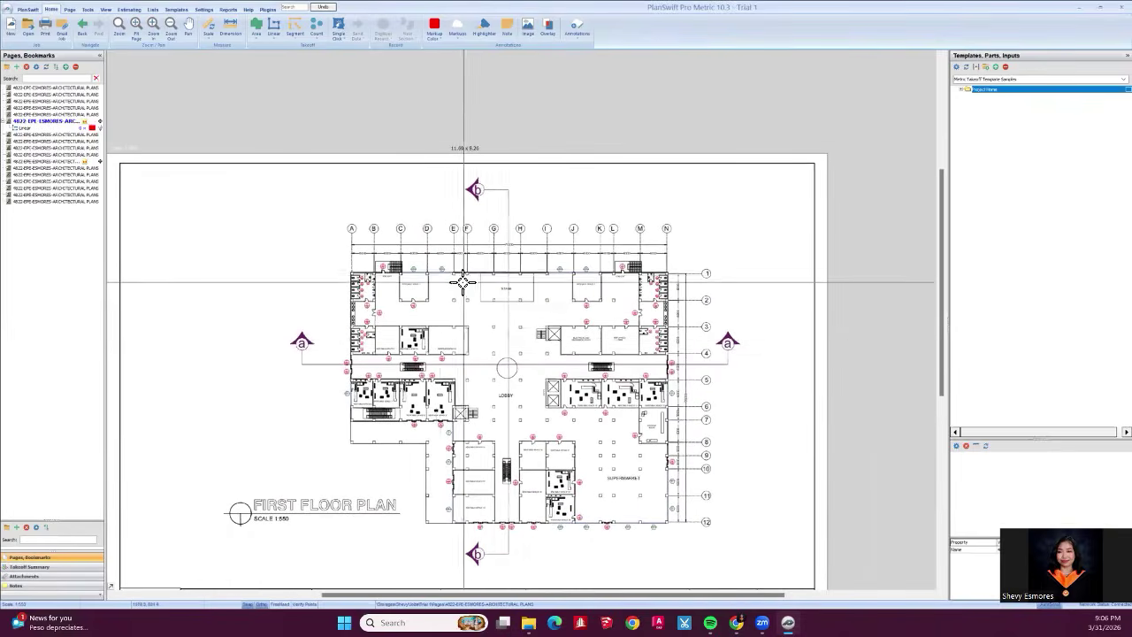
scroll(451, 283, "up", 3)
left_click_drag(441, 289, 202, 62)
left_click_drag(202, 386, 460, 311)
scroll(460, 310, "down", 5)
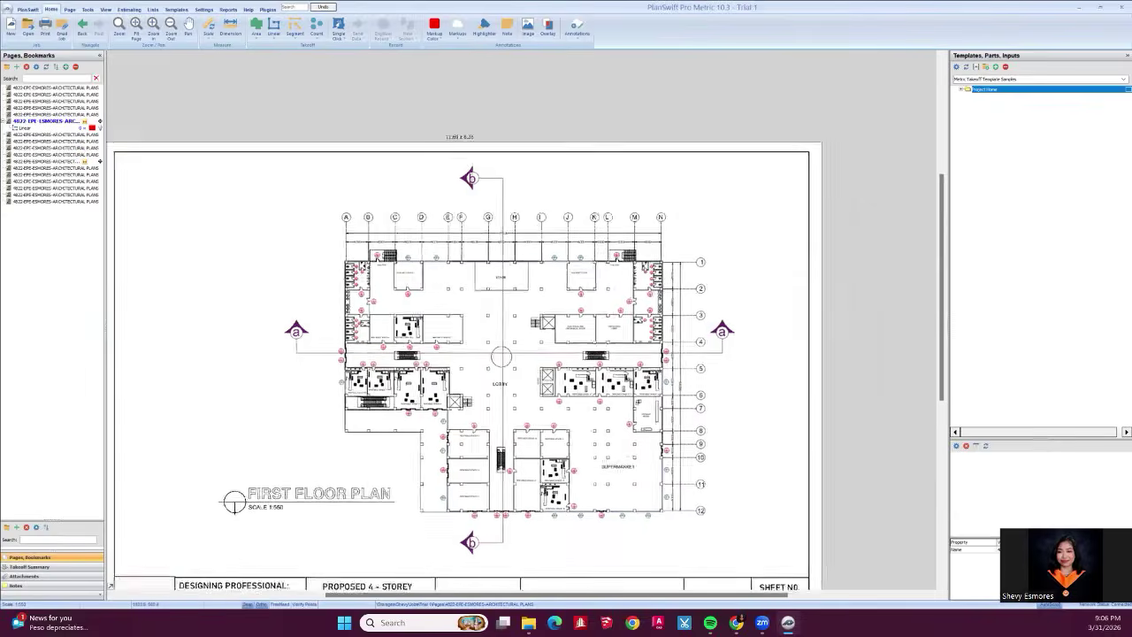
scroll(418, 245, "up", 3)
scroll(450, 286, "down", 4)
scroll(450, 266, "up", 1)
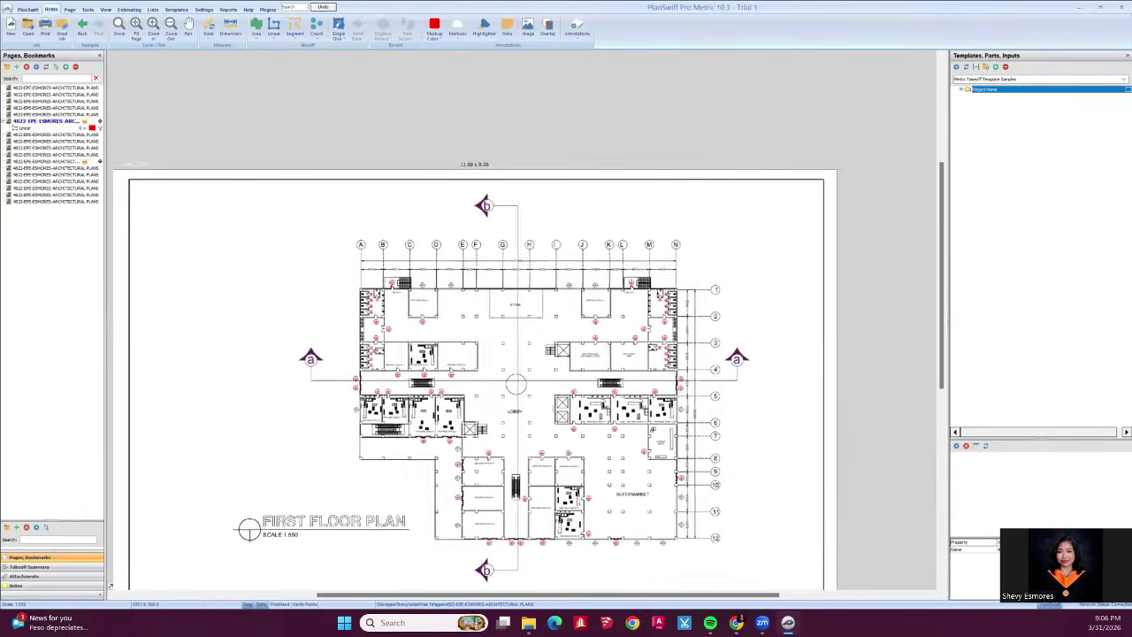
scroll(483, 299, "down", 2)
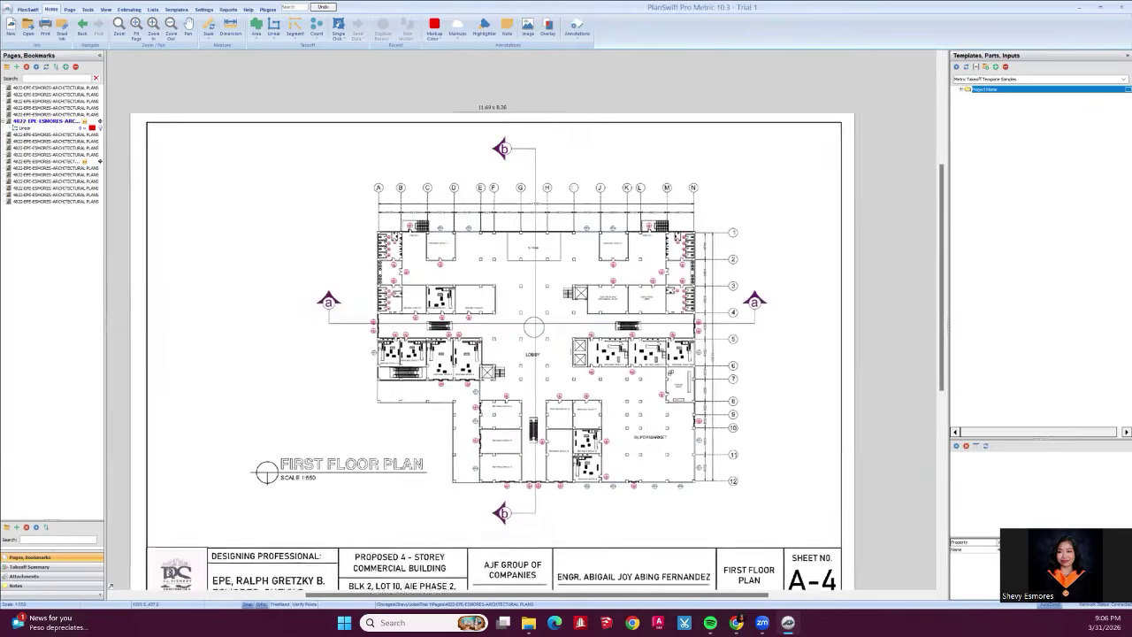
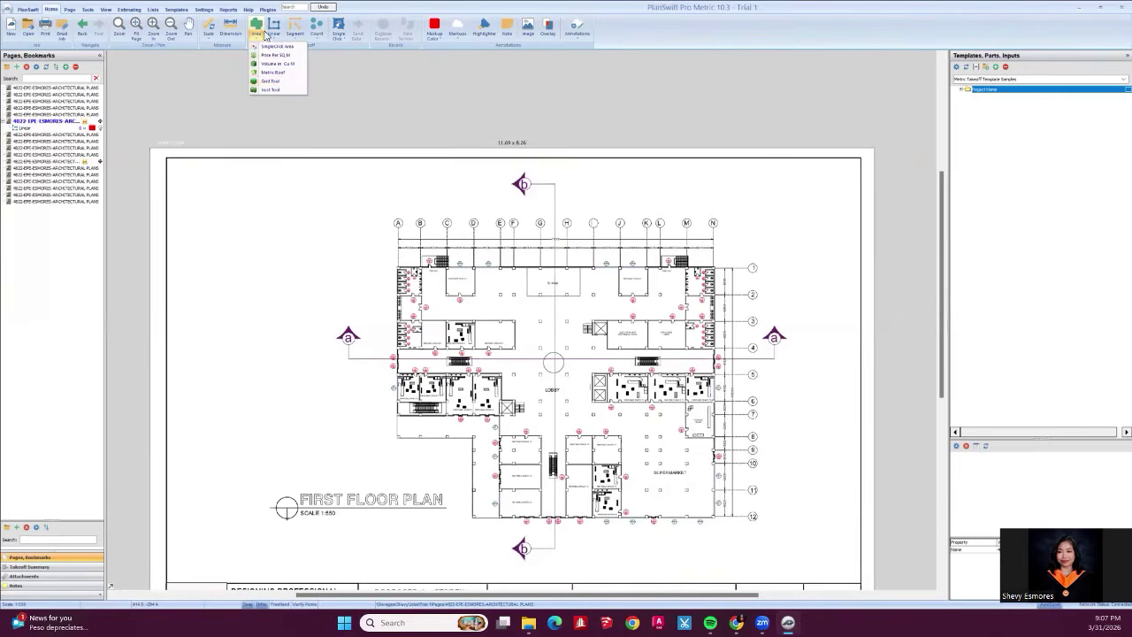
Create an Area takeoff named FFP Area with a pink colour and solid fill.
left_click(399, 105)
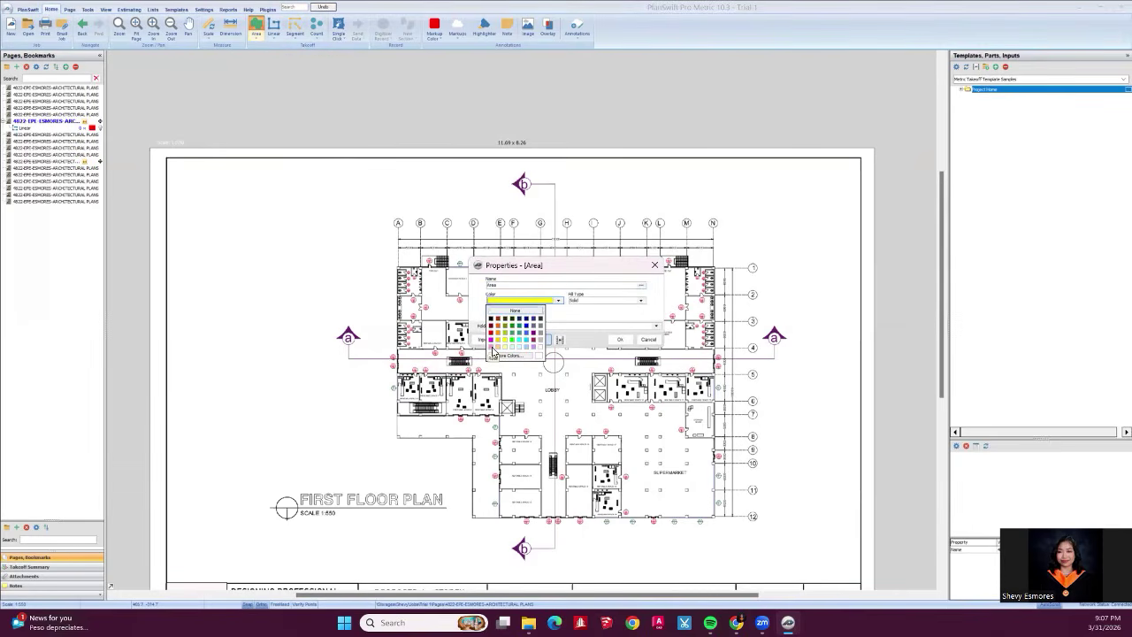
left_click(492, 348)
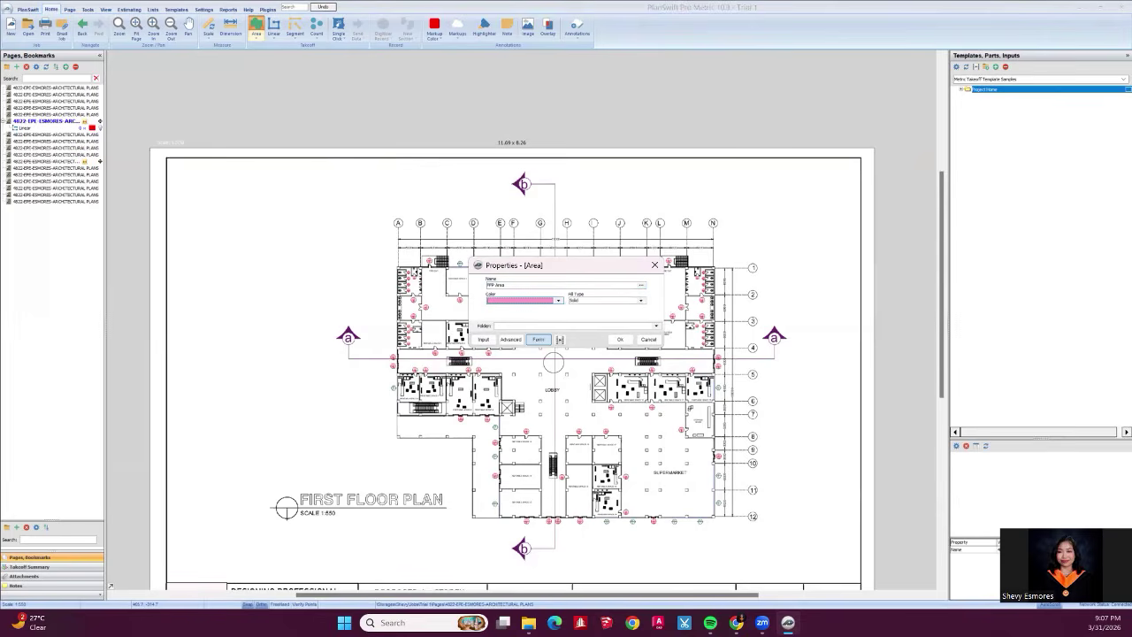
left_click(620, 340)
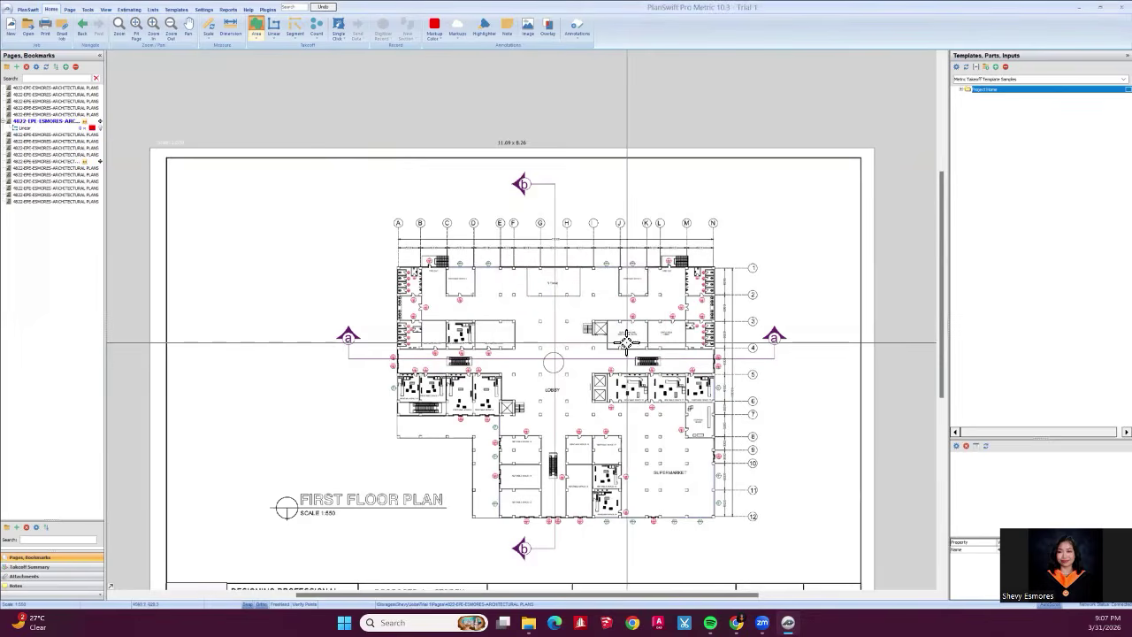
Start the area outline at the building's outer corner at grid A-1 and trace the grid A wall to its lower end.
left_click(352, 274)
scroll(352, 273, "up", 5)
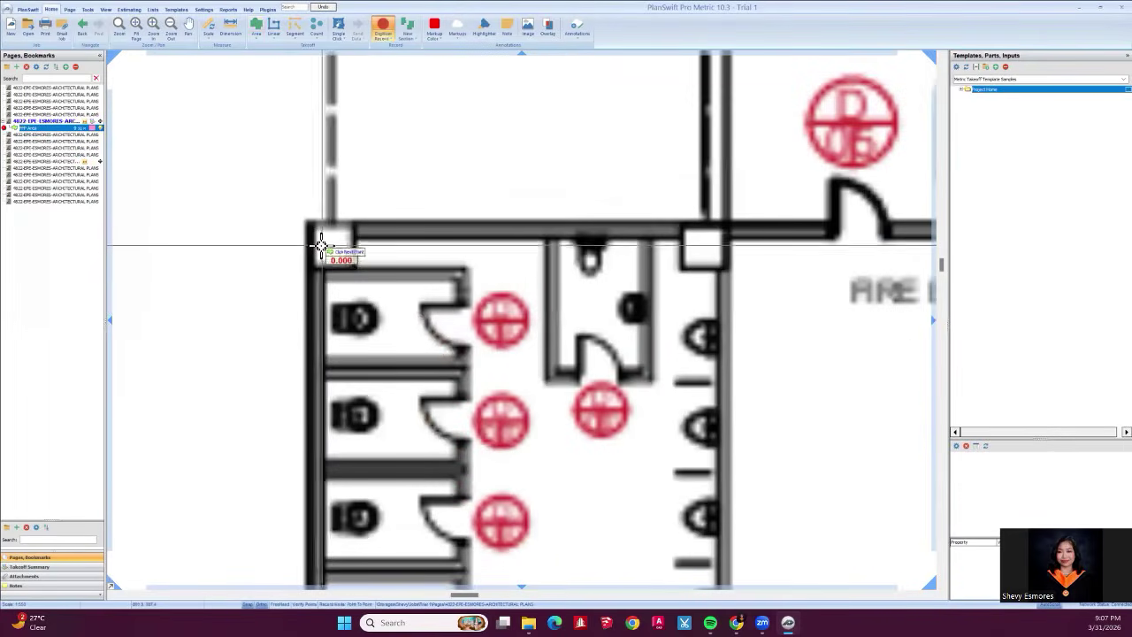
scroll(319, 243, "up", 1)
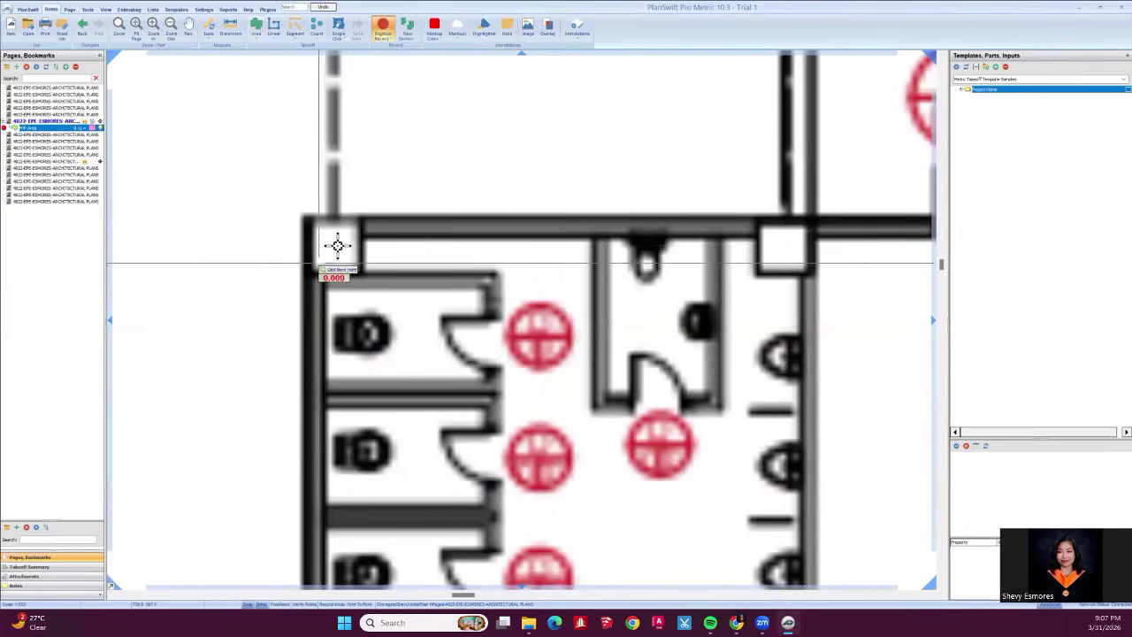
left_click(315, 226)
scroll(345, 252, "down", 5)
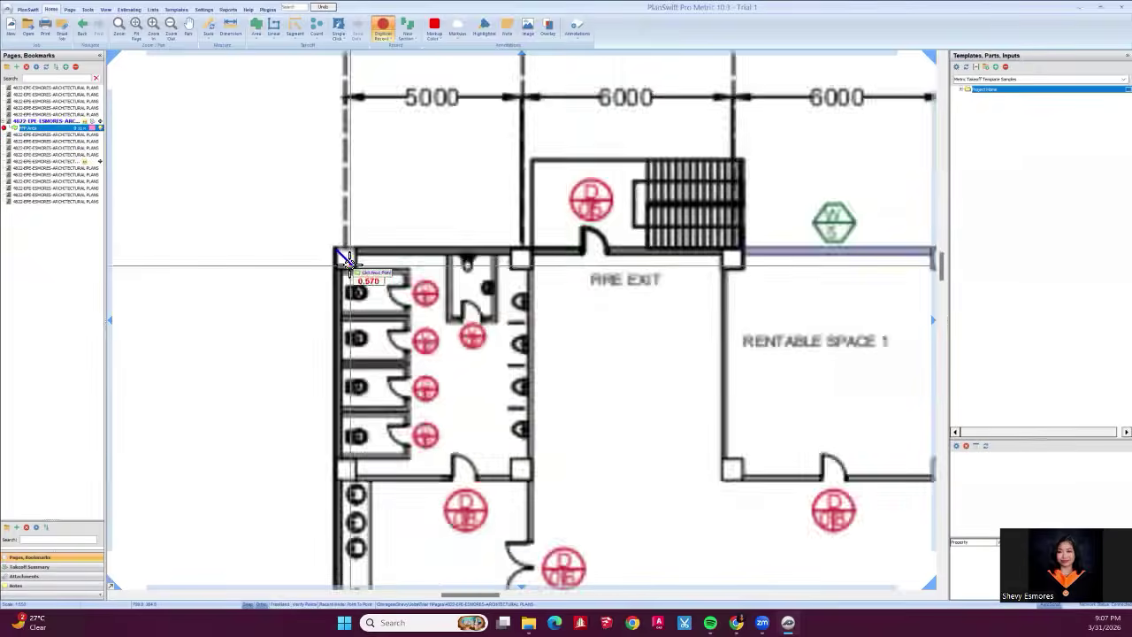
scroll(353, 442, "up", 1)
scroll(349, 433, "up", 3)
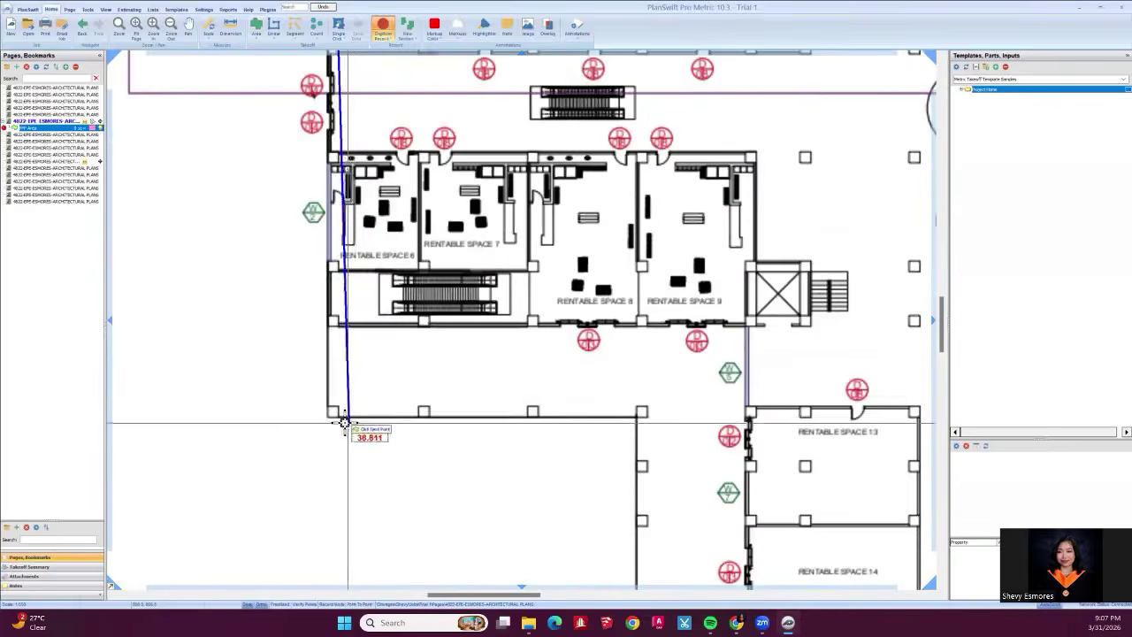
left_click(329, 417)
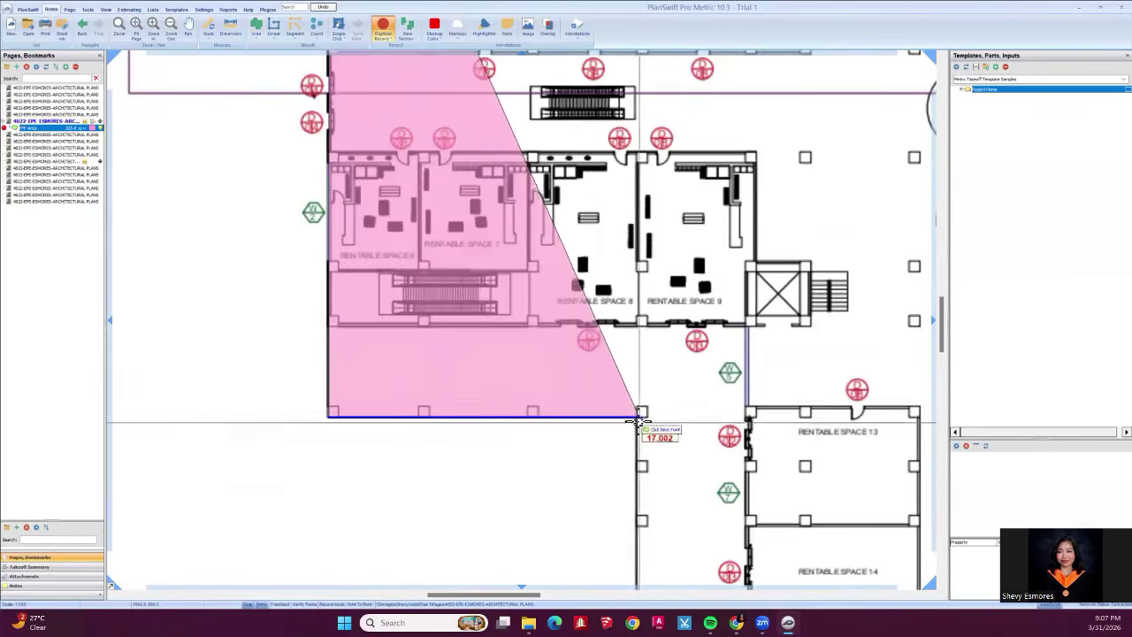
Continue the area outline along the lower wall to grid D, down to grid line 12, and across to corner N-12.
scroll(576, 448, "down", 3)
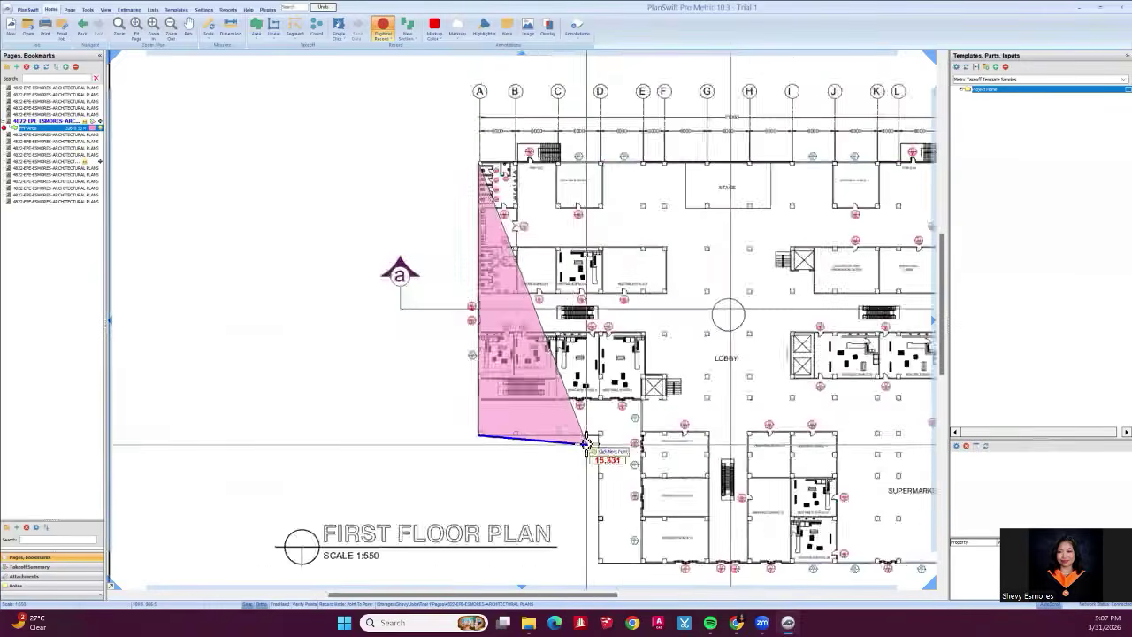
scroll(599, 450, "up", 3)
left_click(617, 422)
scroll(616, 425, "down", 4)
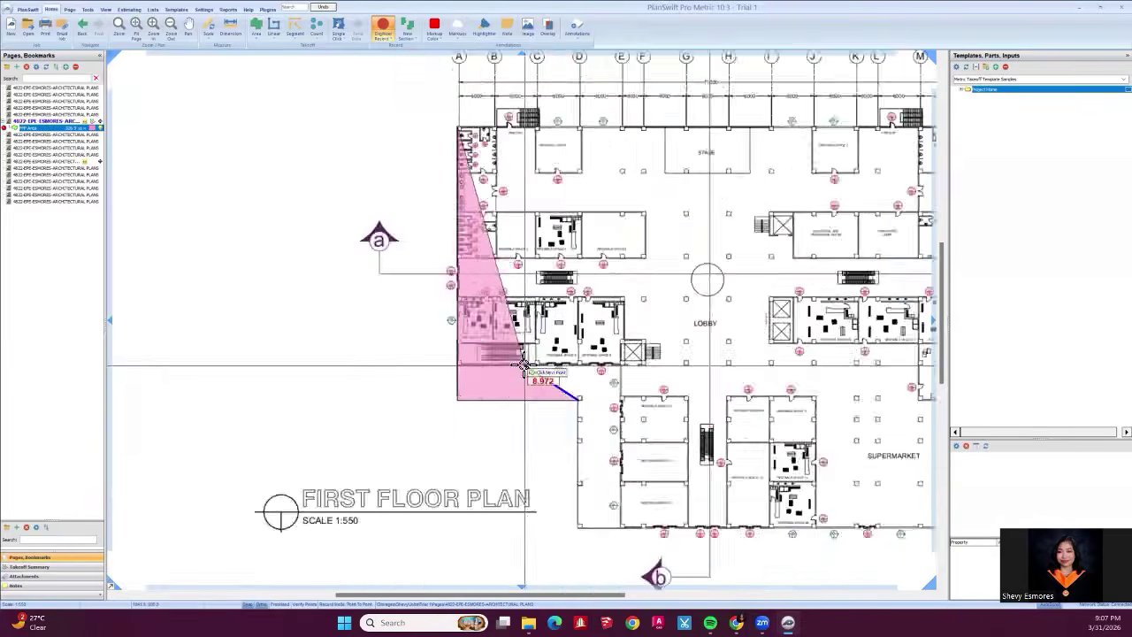
scroll(548, 451, "up", 4)
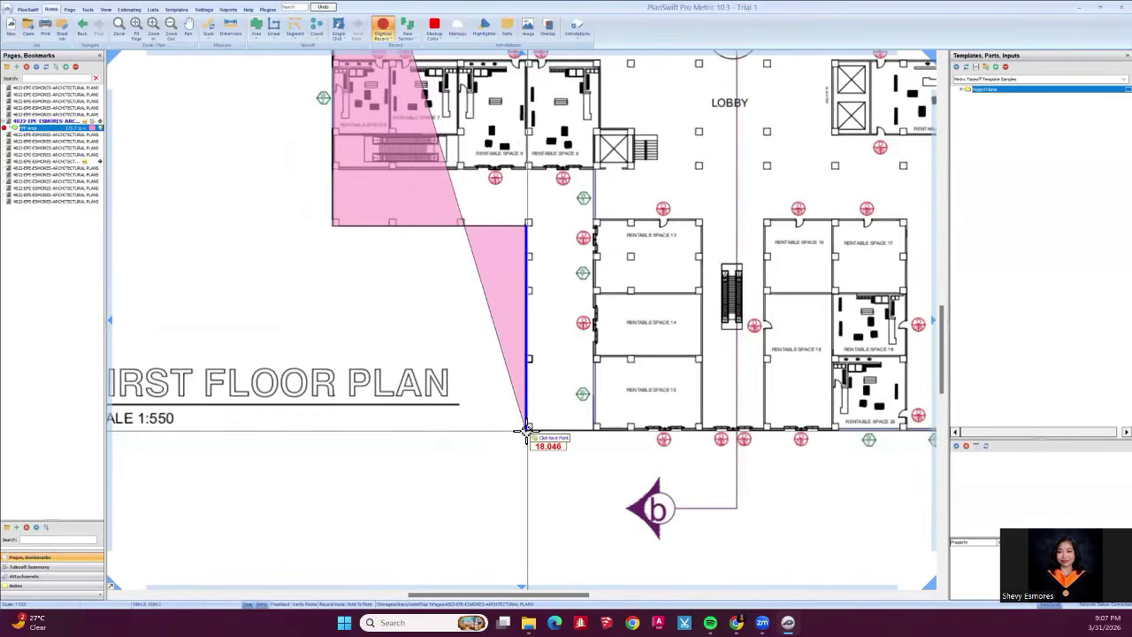
scroll(520, 432, "down", 4)
scroll(699, 425, "up", 4)
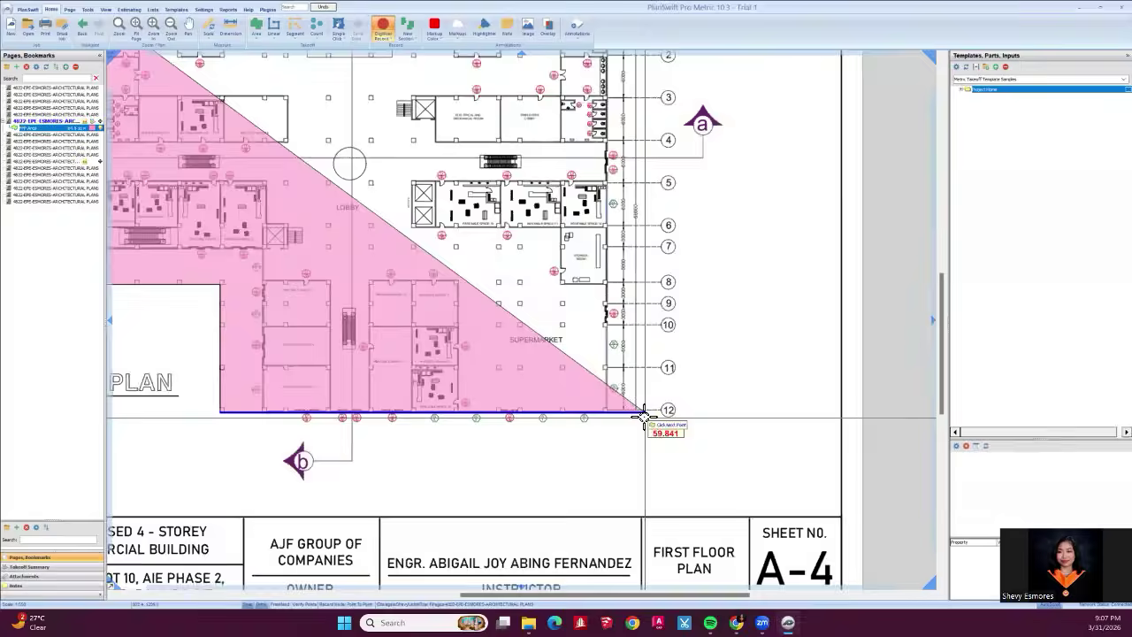
left_click(549, 405)
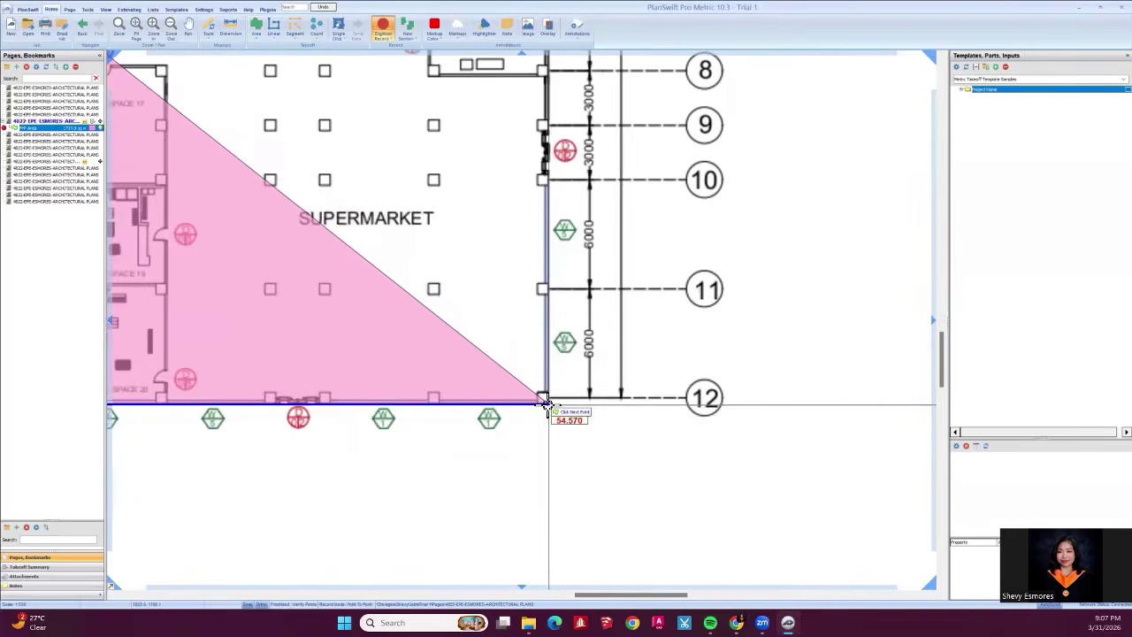
Trace the area outline up the grid N wall to the outer corner at N-1 and finish the takeoff.
scroll(549, 416, "down", 2)
scroll(549, 487, "down", 3)
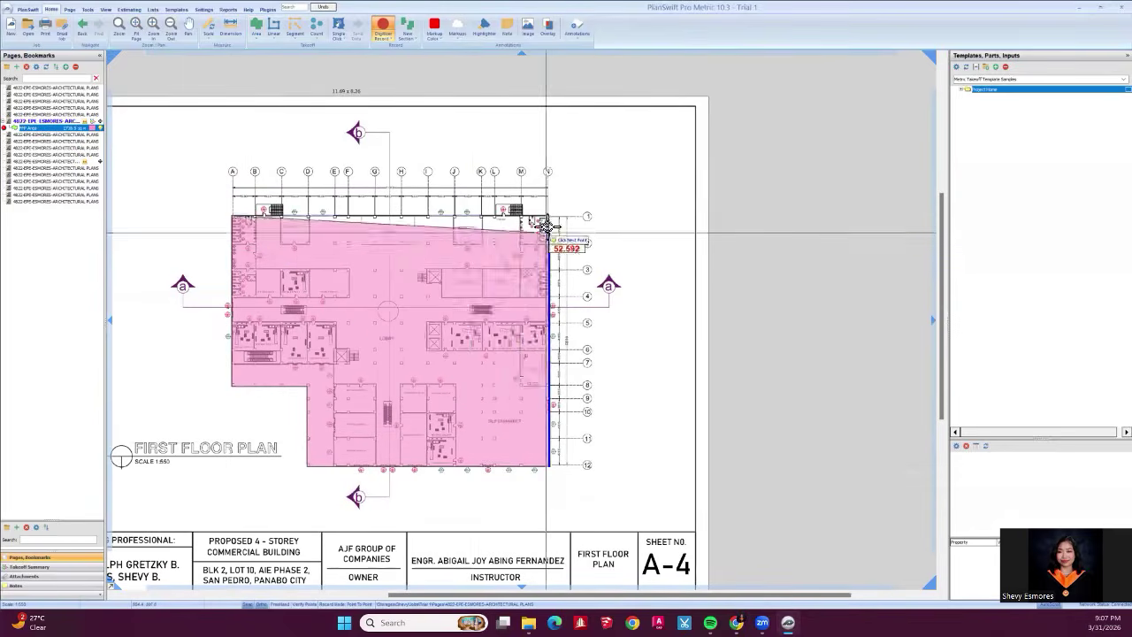
scroll(538, 217, "up", 7)
left_click(538, 199)
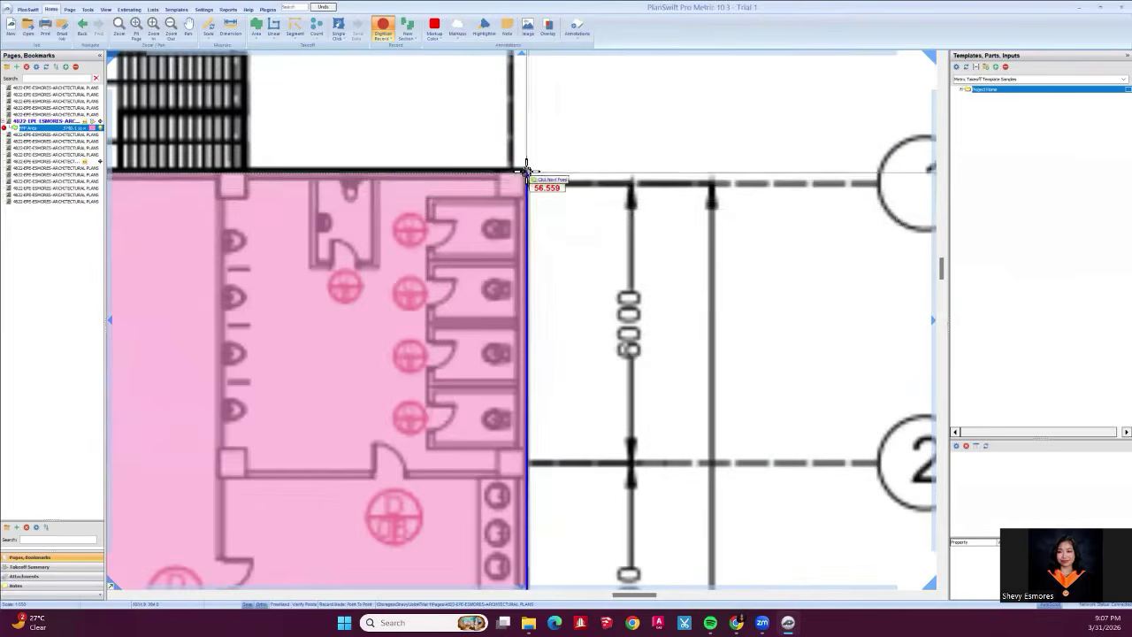
scroll(590, 277, "down", 3)
scroll(591, 276, "down", 3)
double_click(586, 276)
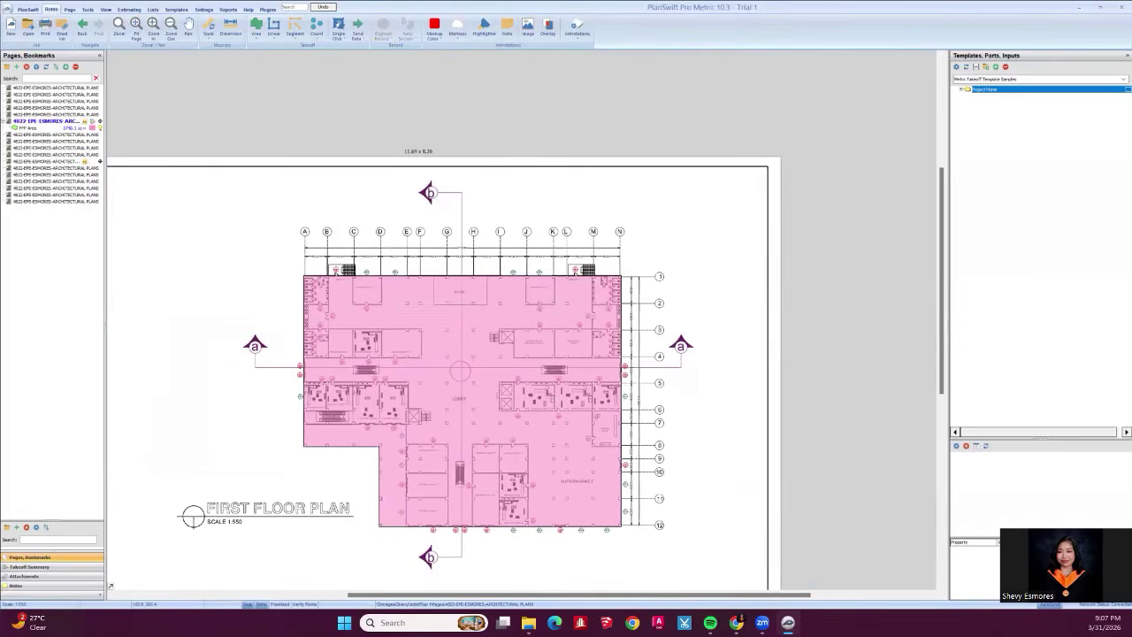
Check the pink floor area in the Takeoff Summary, select it on the plan, and return to the page list.
left_click(64, 569)
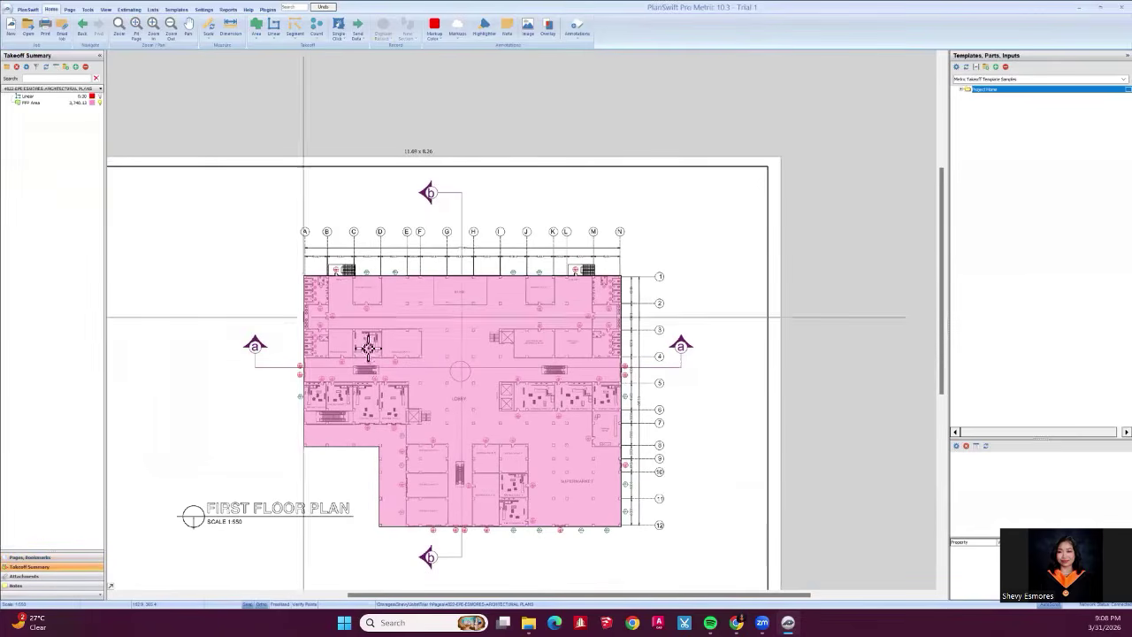
scroll(470, 389, "up", 3)
left_click(502, 370)
scroll(502, 370, "down", 3)
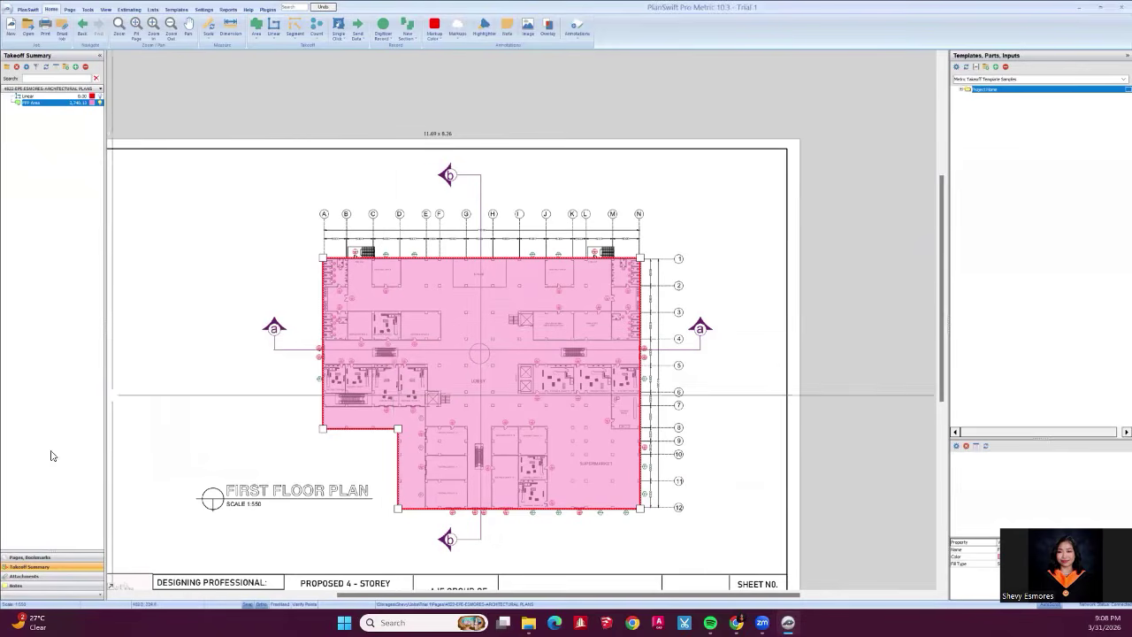
left_click(56, 558)
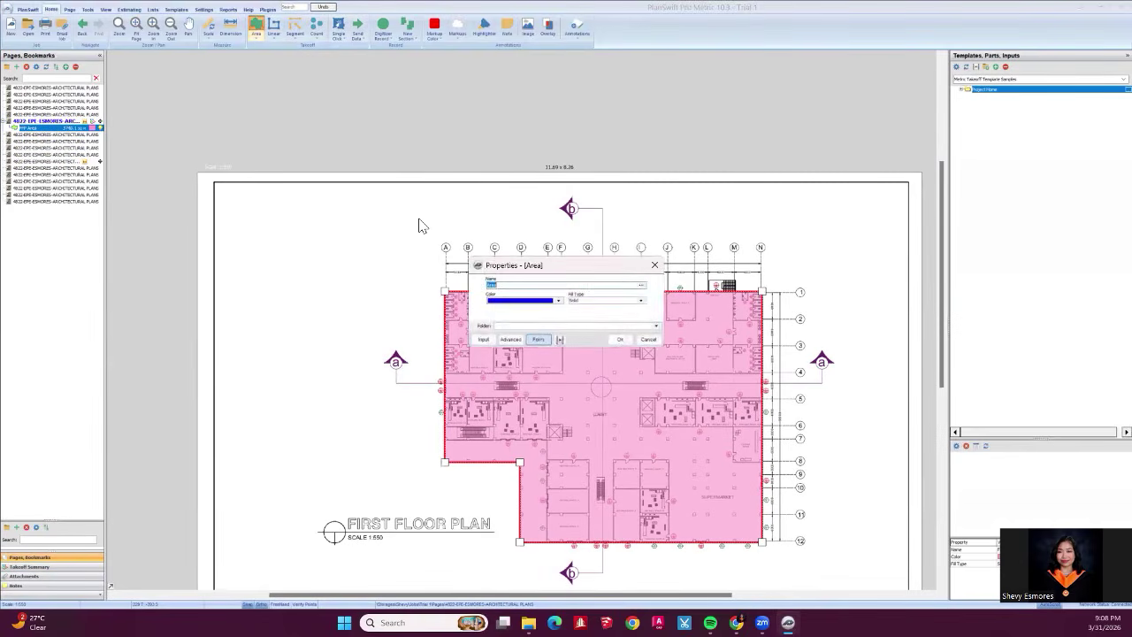
left_click(656, 270)
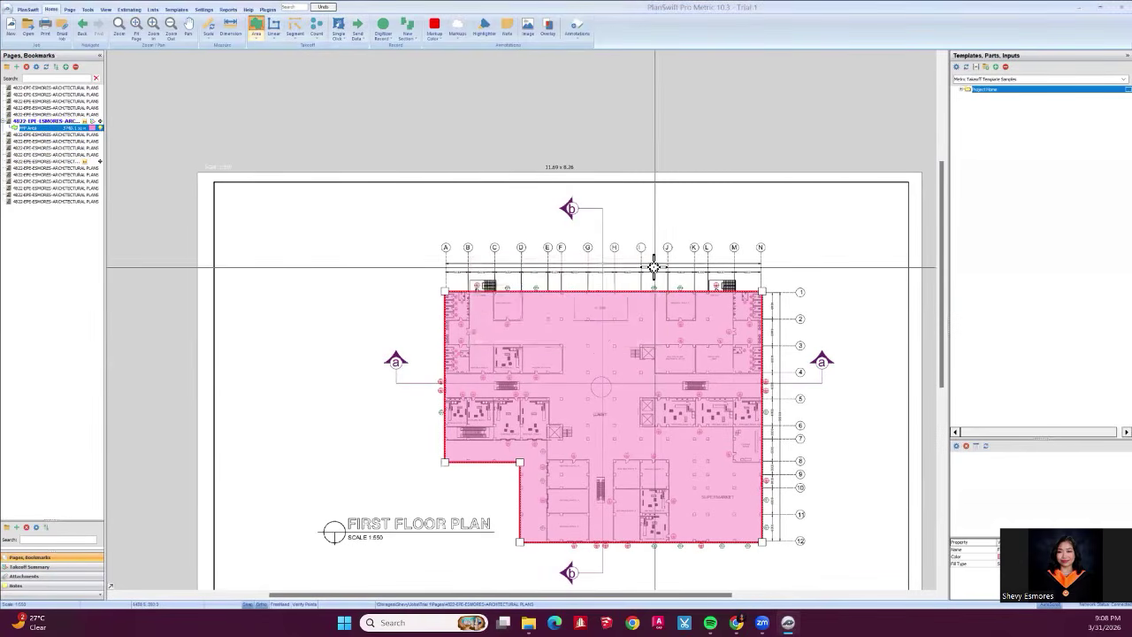
scroll(552, 361, "up", 5)
scroll(533, 378, "down", 5)
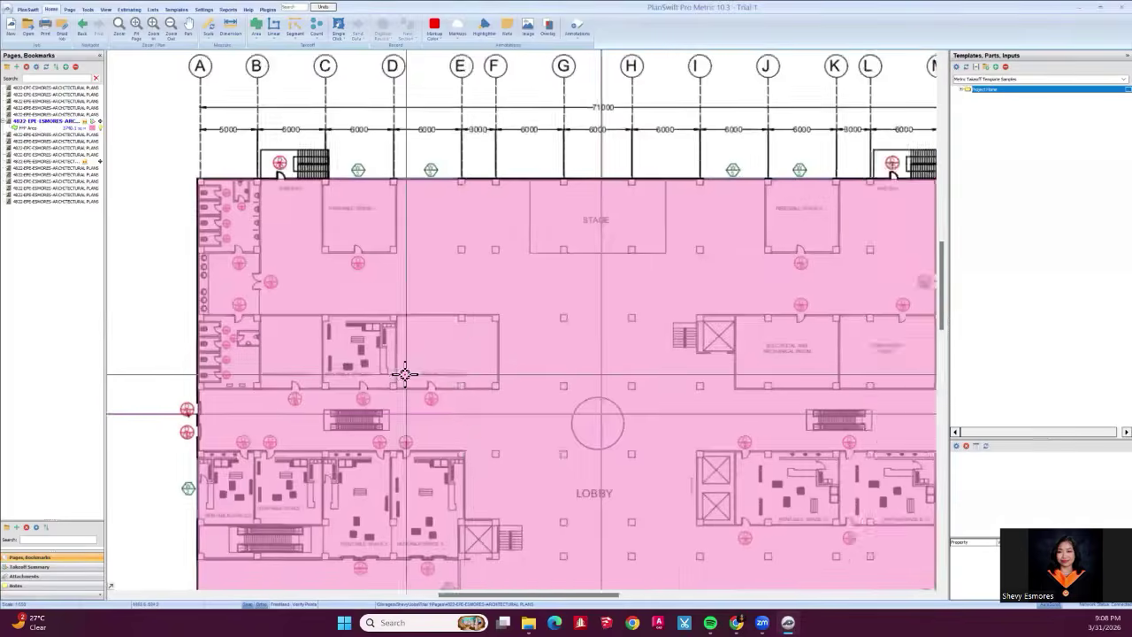
Create an area takeoff named wall with a yellow color.
left_click(212, 40)
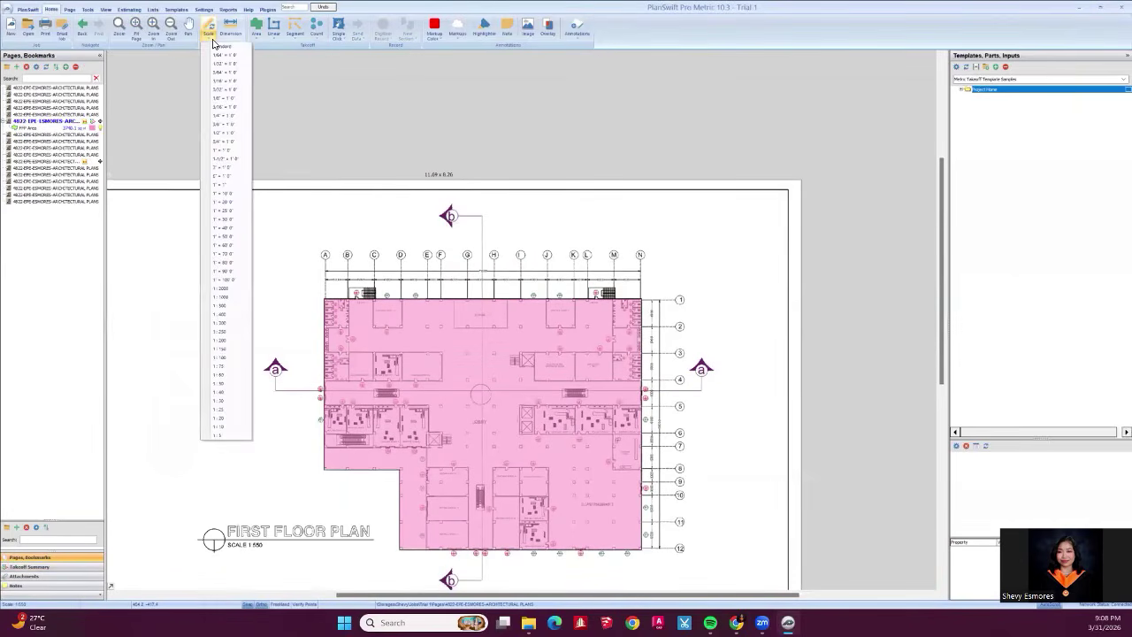
left_click(256, 39)
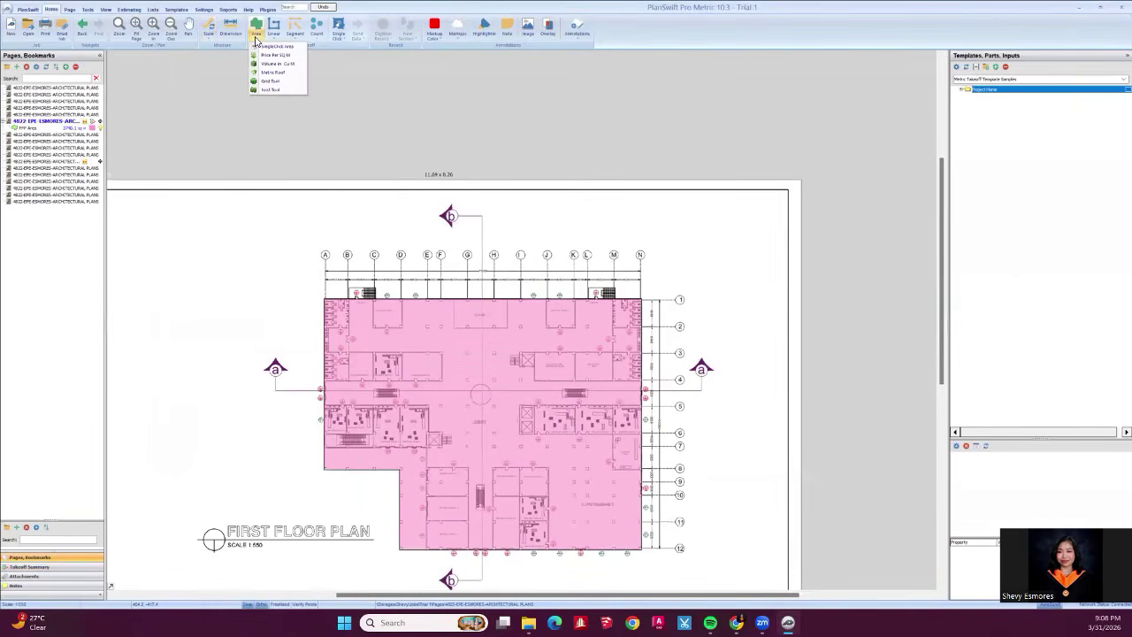
left_click(277, 85)
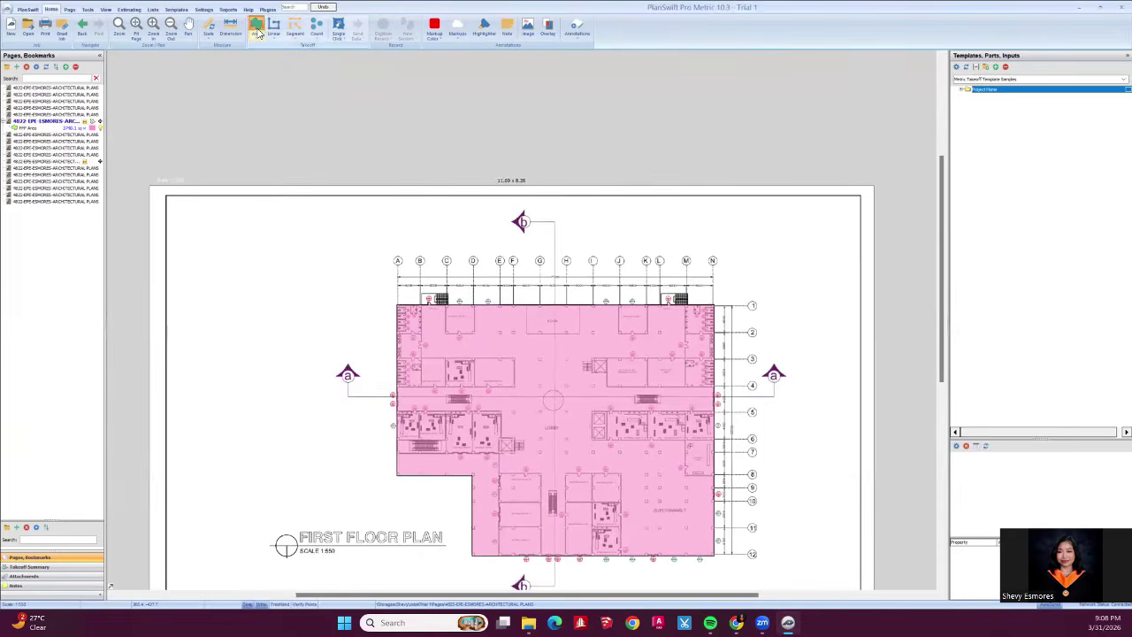
left_click(561, 281)
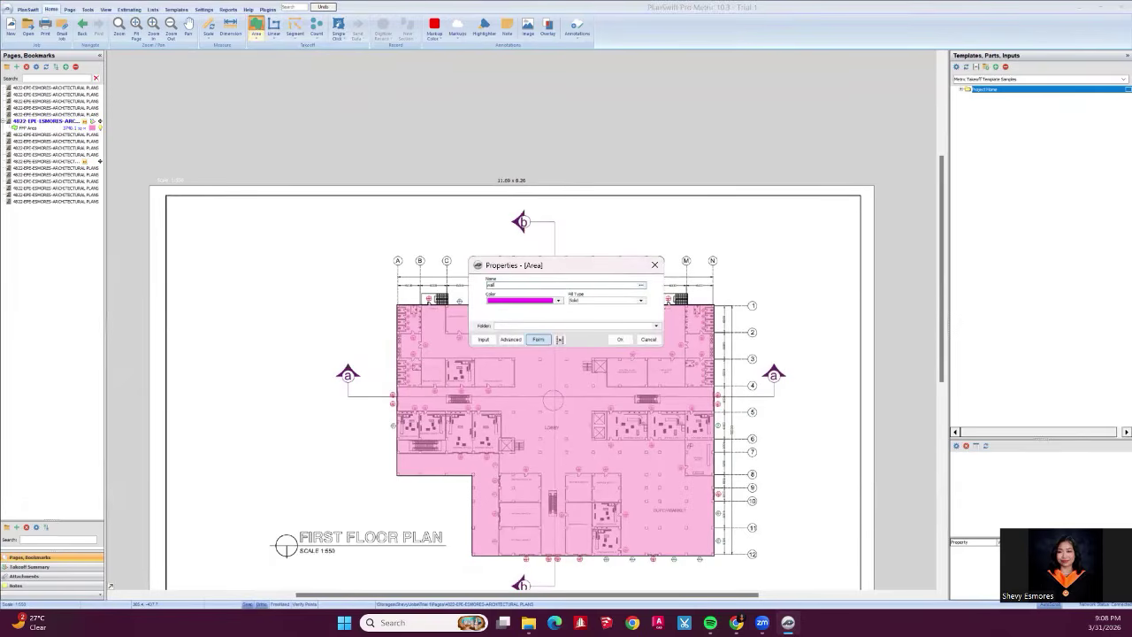
left_click(536, 301)
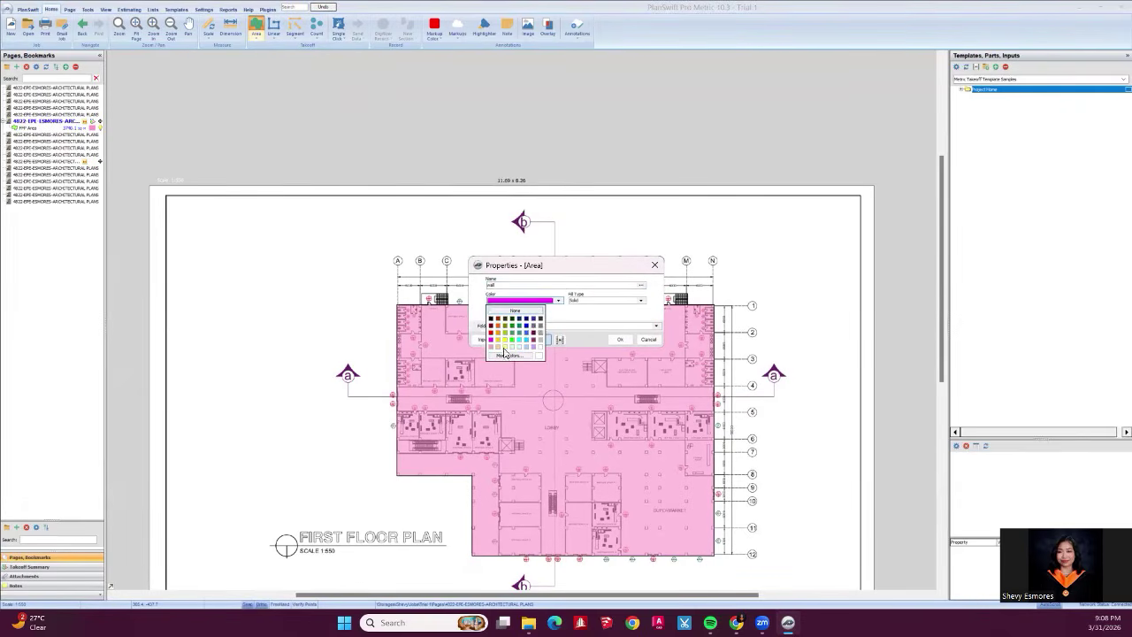
left_click(507, 341)
left_click(620, 340)
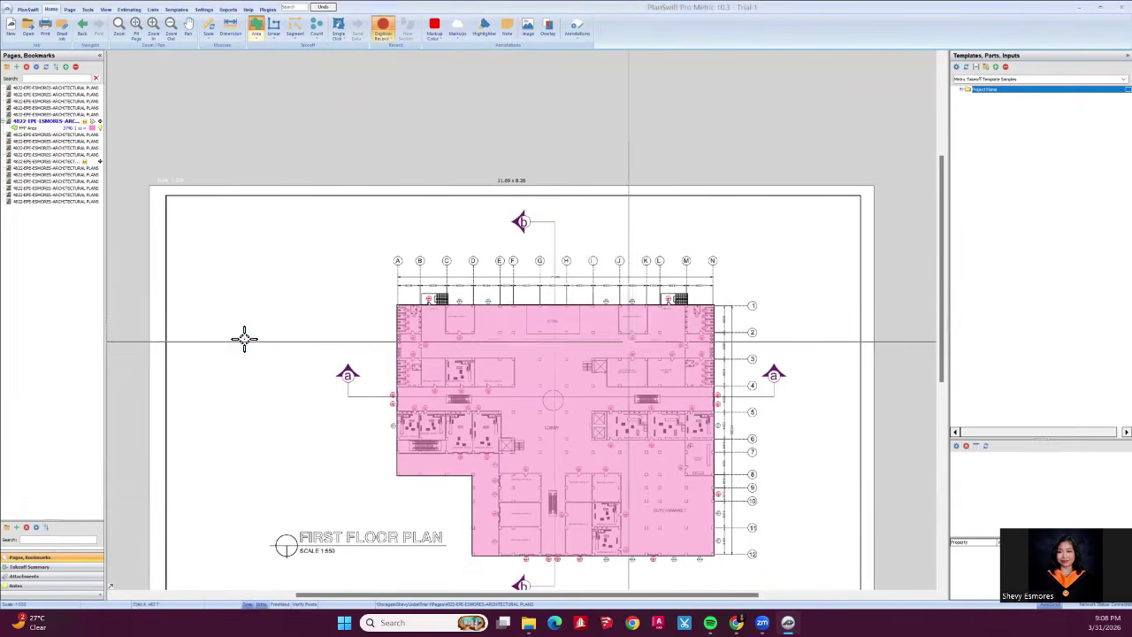
Draw the wall area of about 376 sq m in Box record mode, in the blank space beside the floor plan's upper-left corner.
left_click(218, 272)
key("Escape")
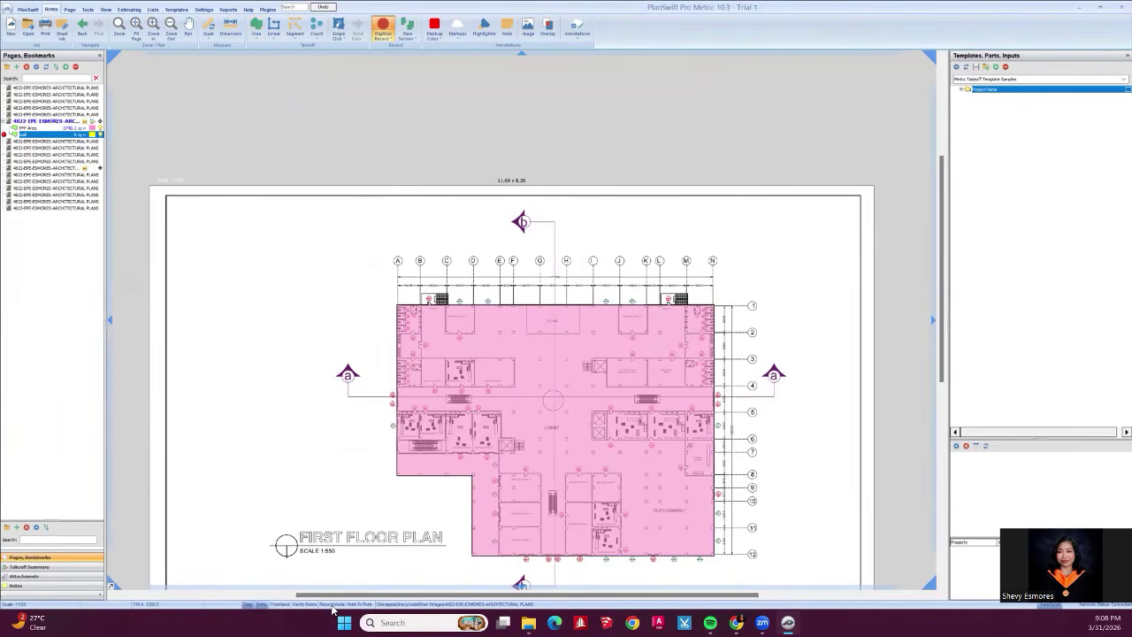
left_click(220, 271)
key("Escape")
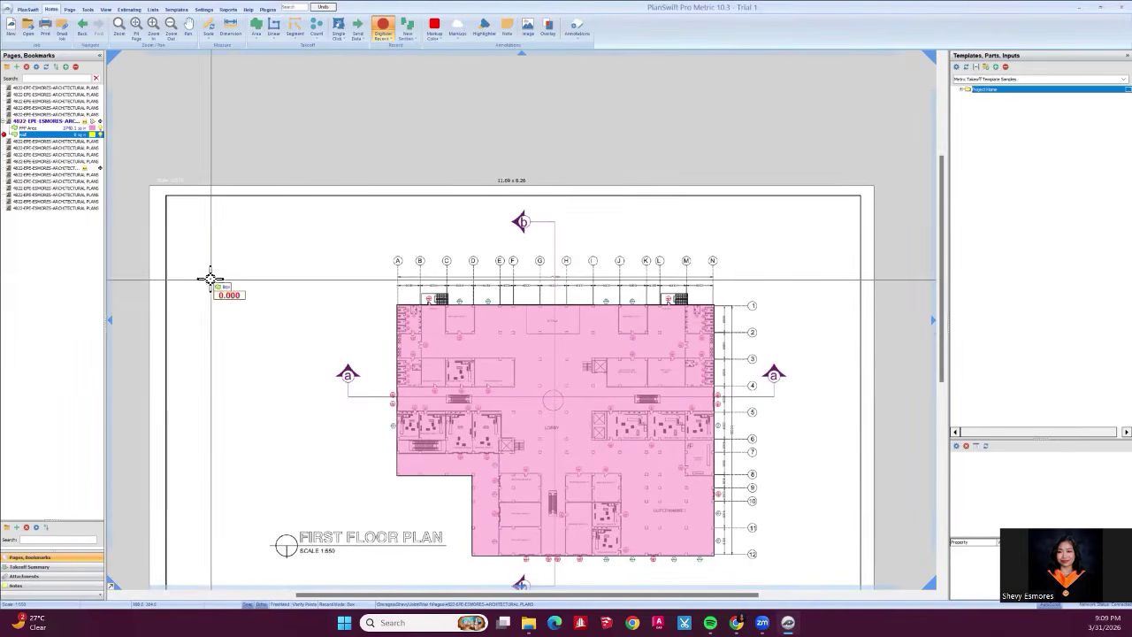
left_click(263, 121)
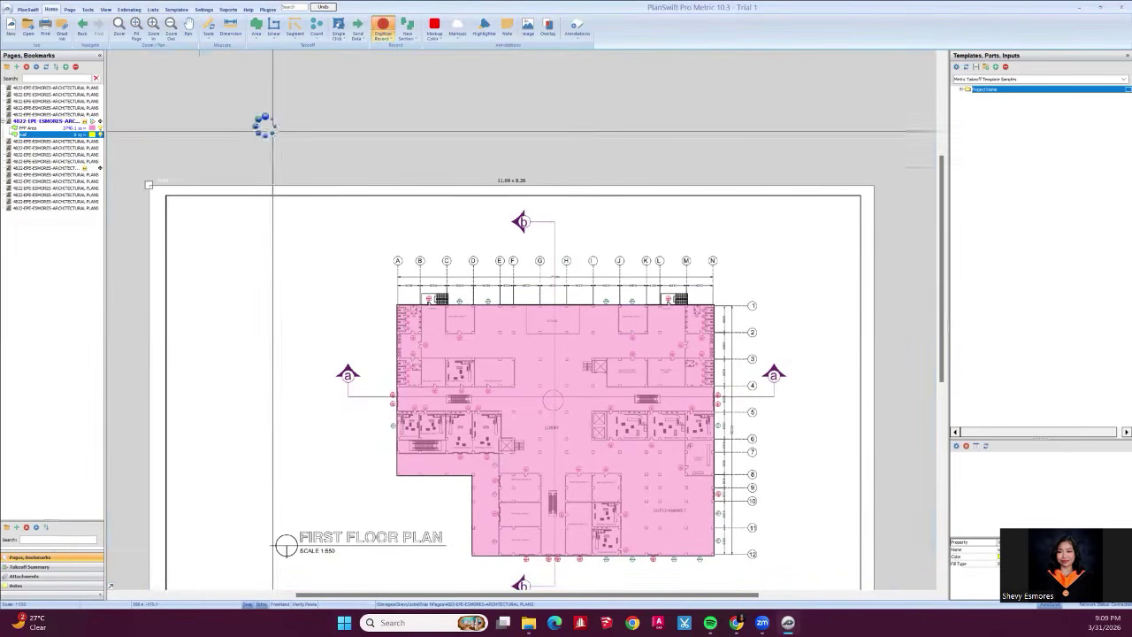
left_click(225, 270)
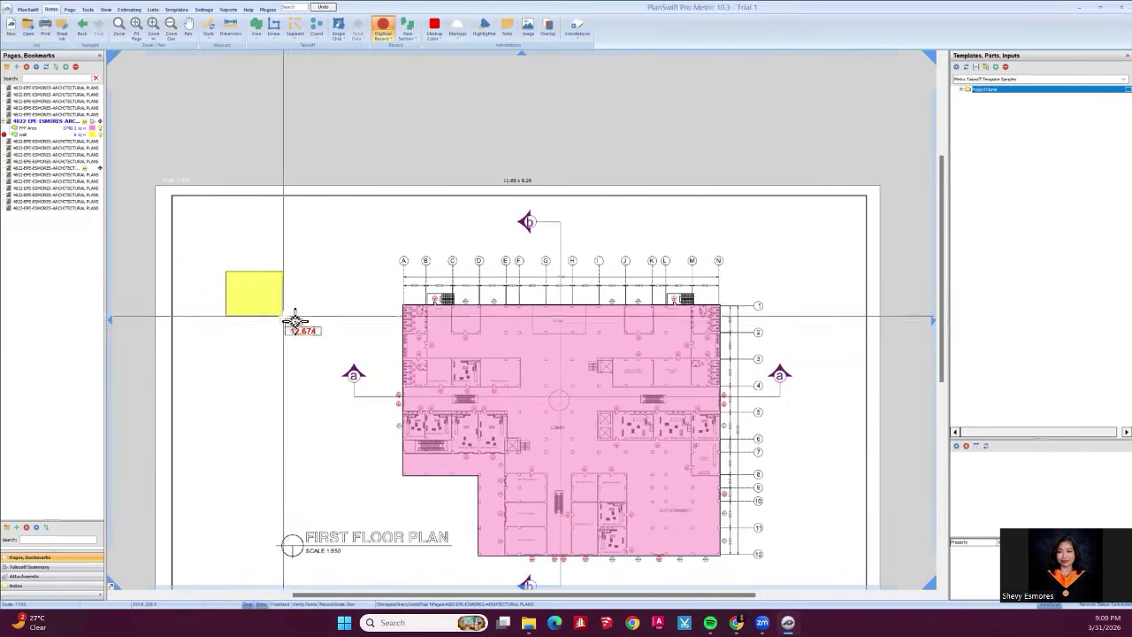
left_click(325, 344)
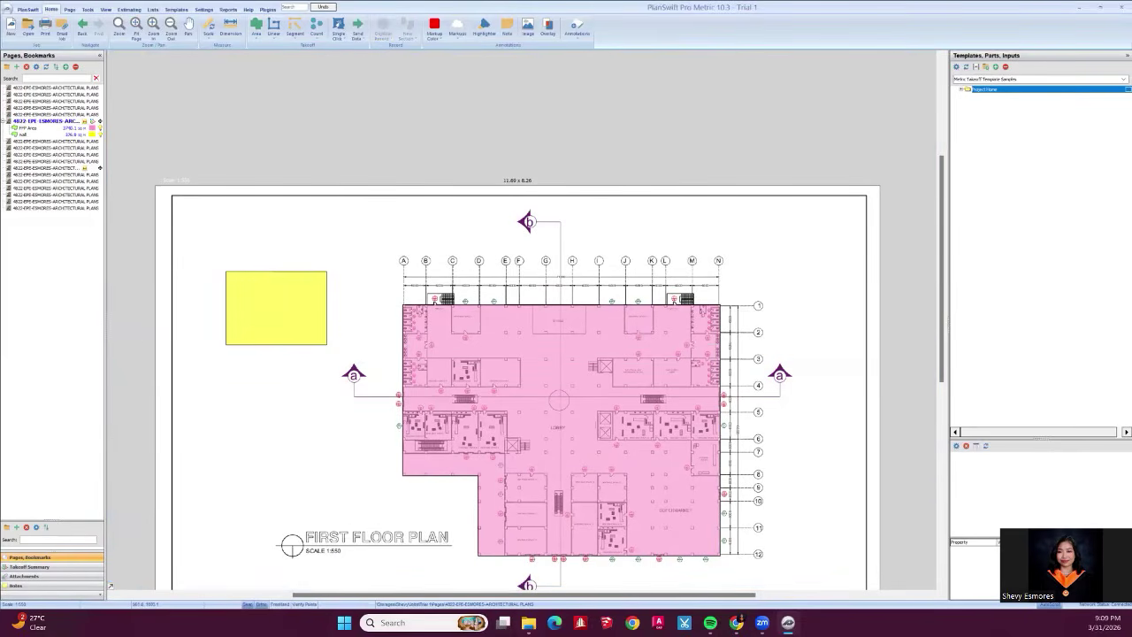
Try to record a second rectangular wall section below the first yellow rectangle.
left_click(278, 311)
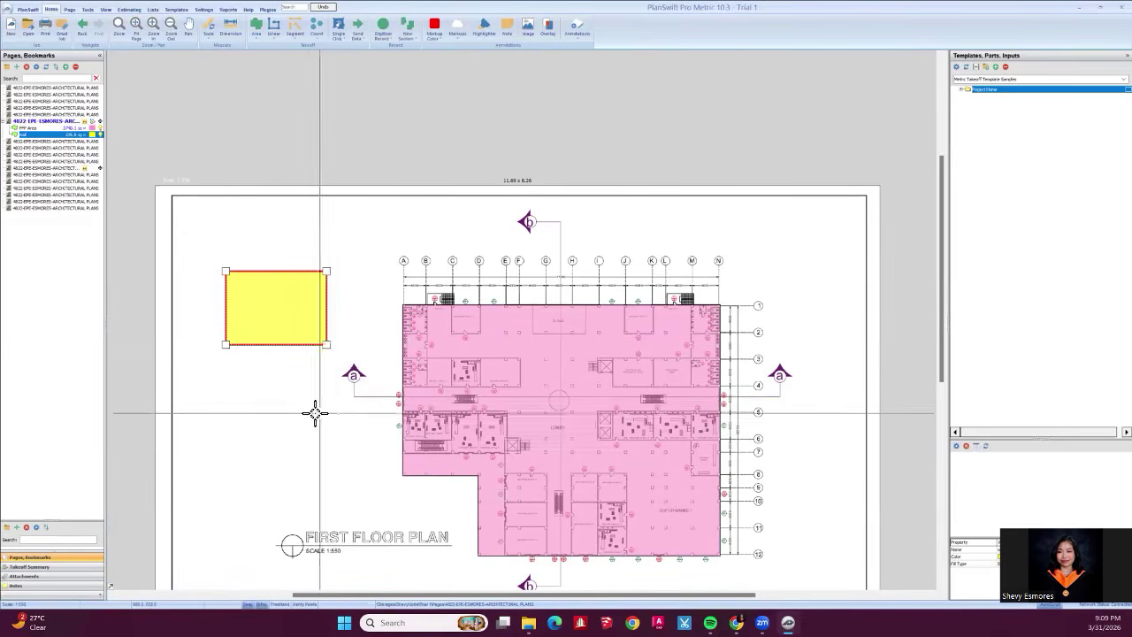
left_click(308, 380)
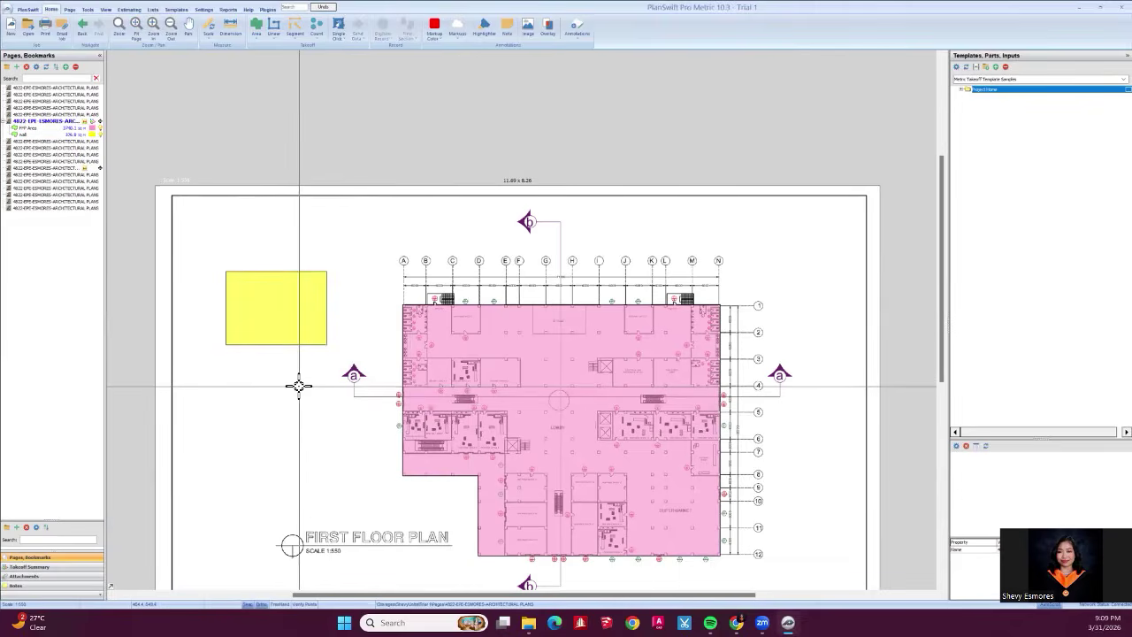
left_click(278, 316)
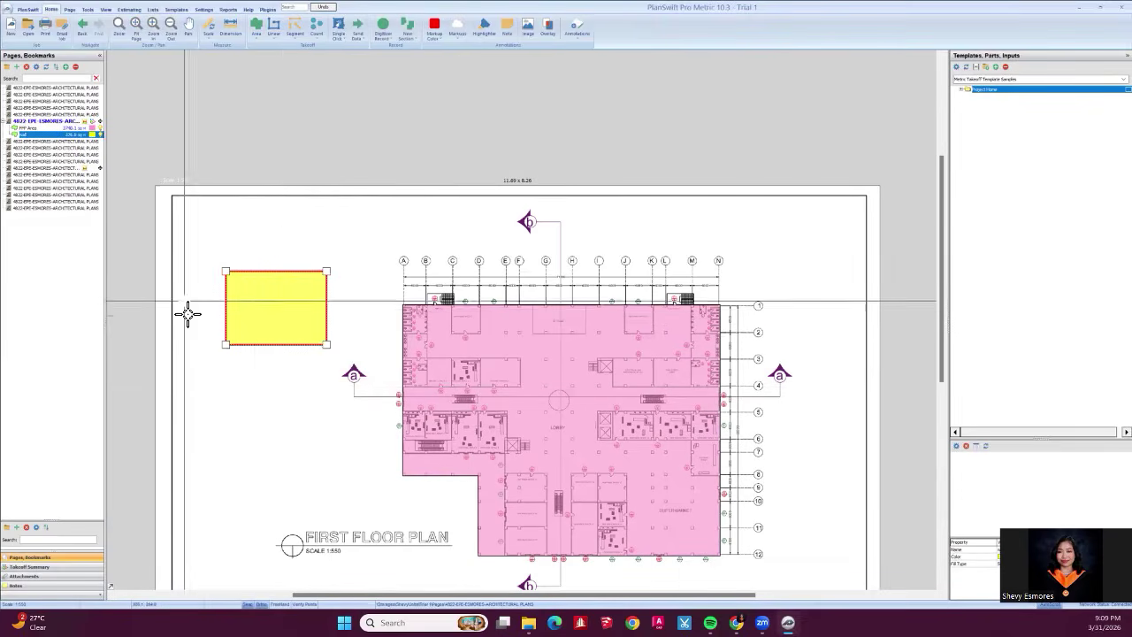
key("r")
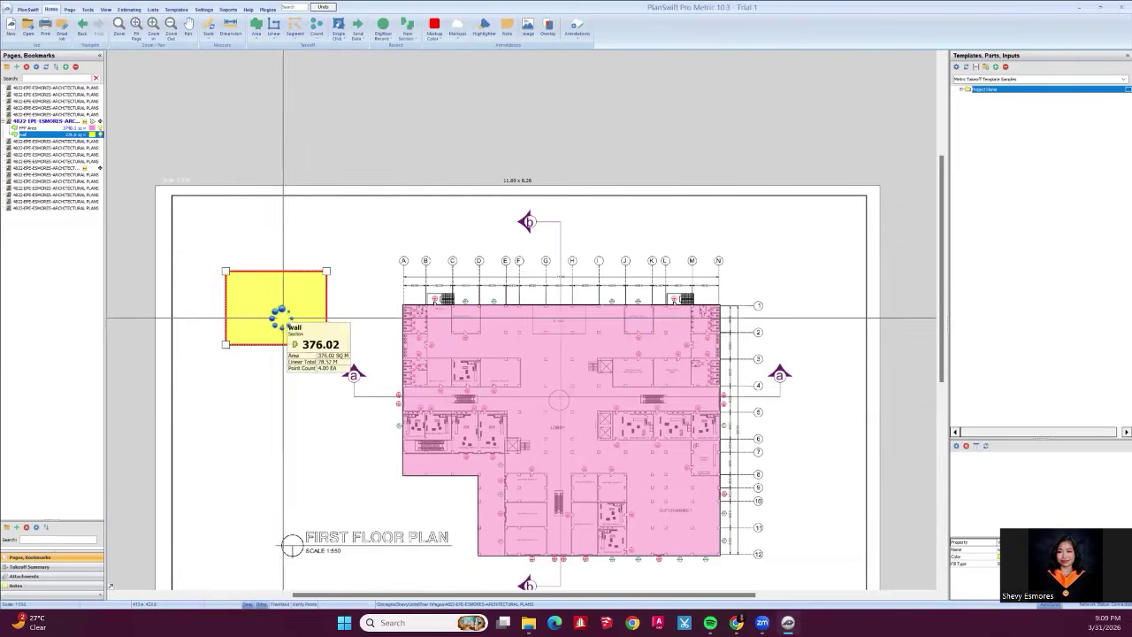
left_click(244, 372)
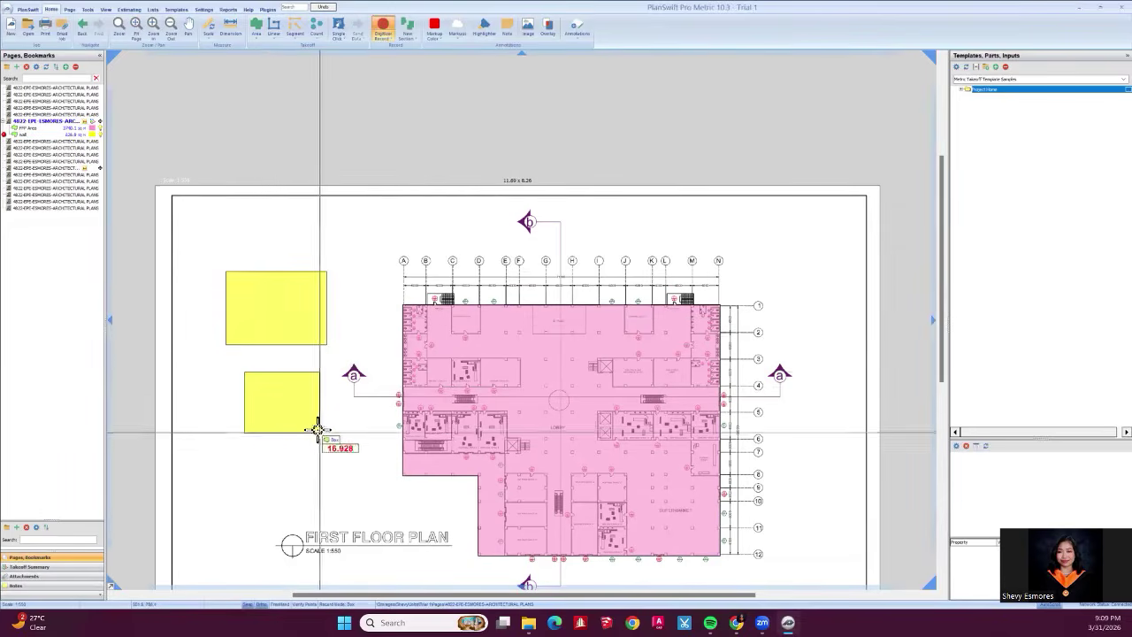
left_click(315, 428)
key("Escape")
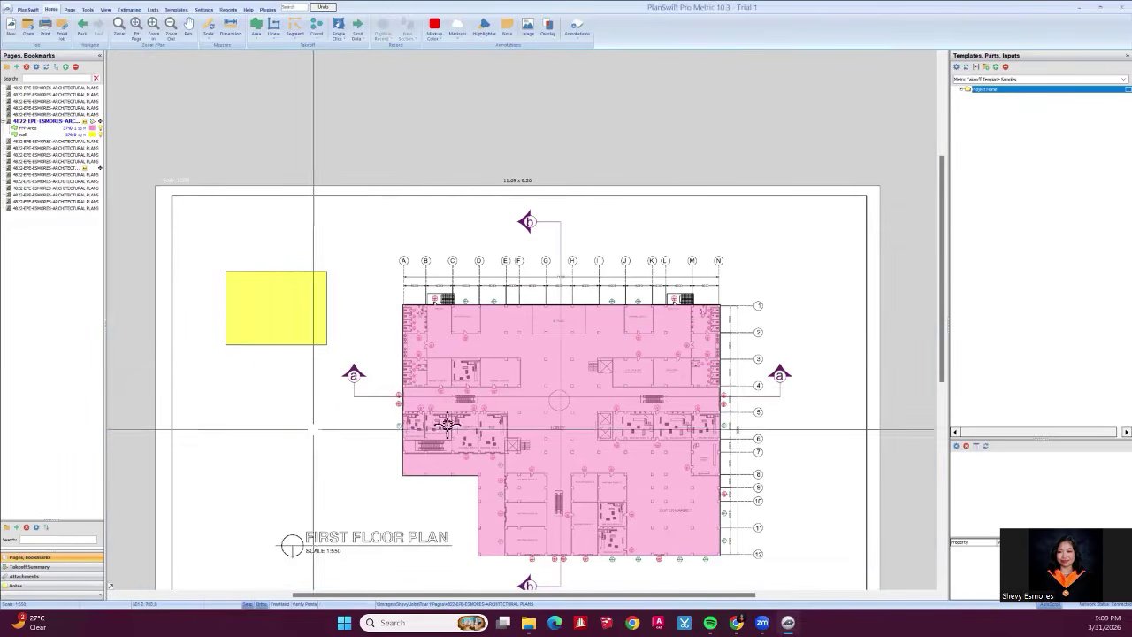
Add a trial rectangle to the pink floor area takeoff above gridlines D to G, and delete it.
left_click(560, 360)
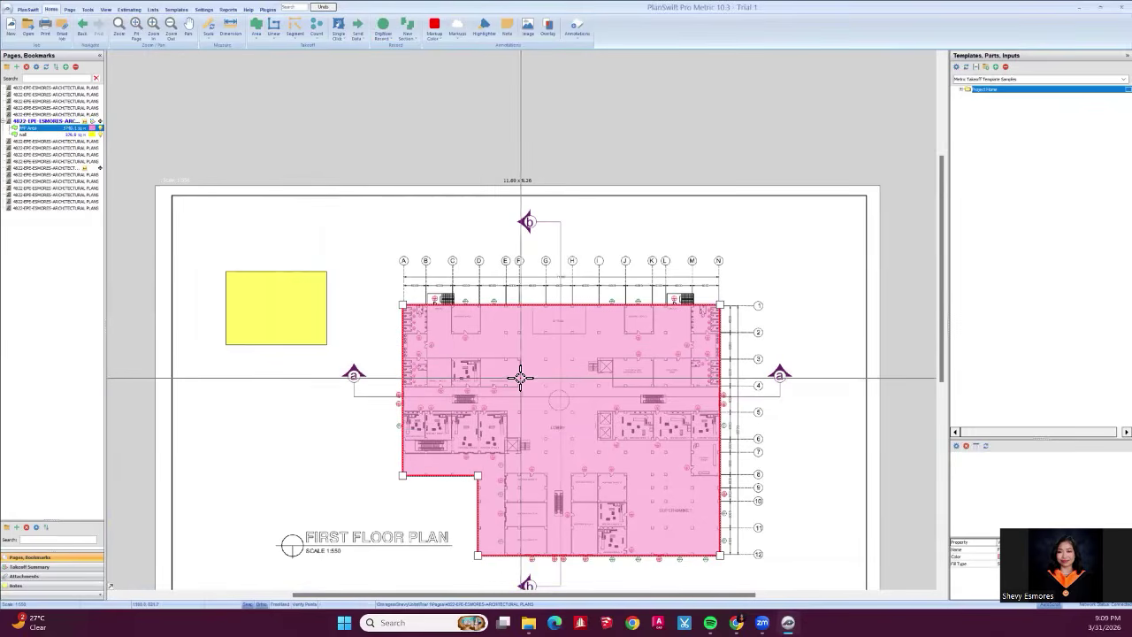
key("r")
left_click(480, 222)
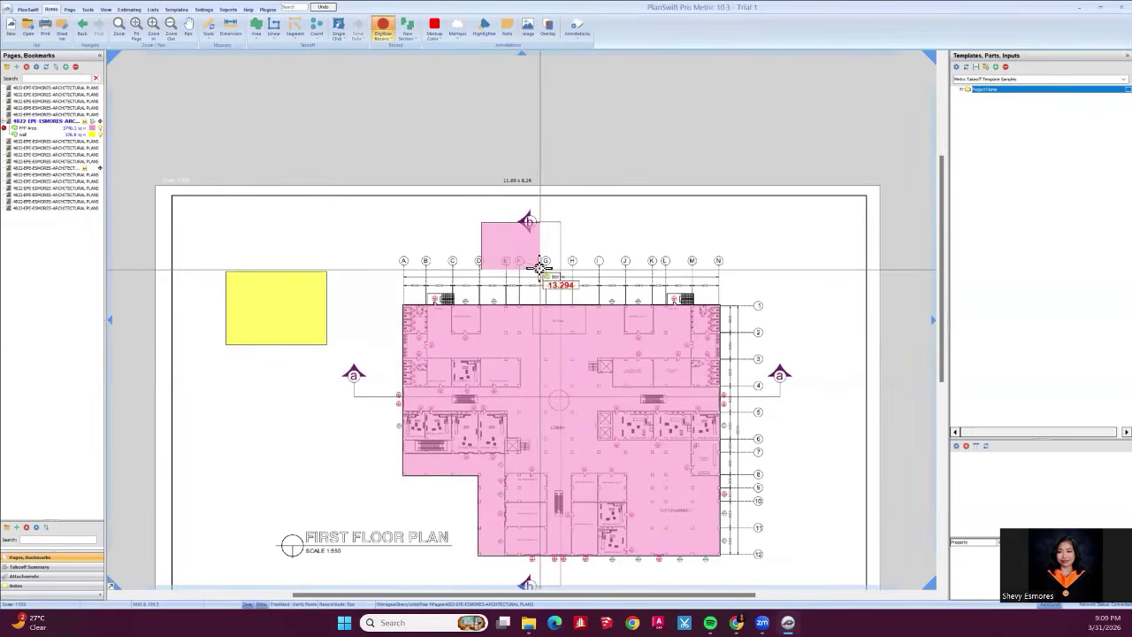
left_click(539, 263)
key("r")
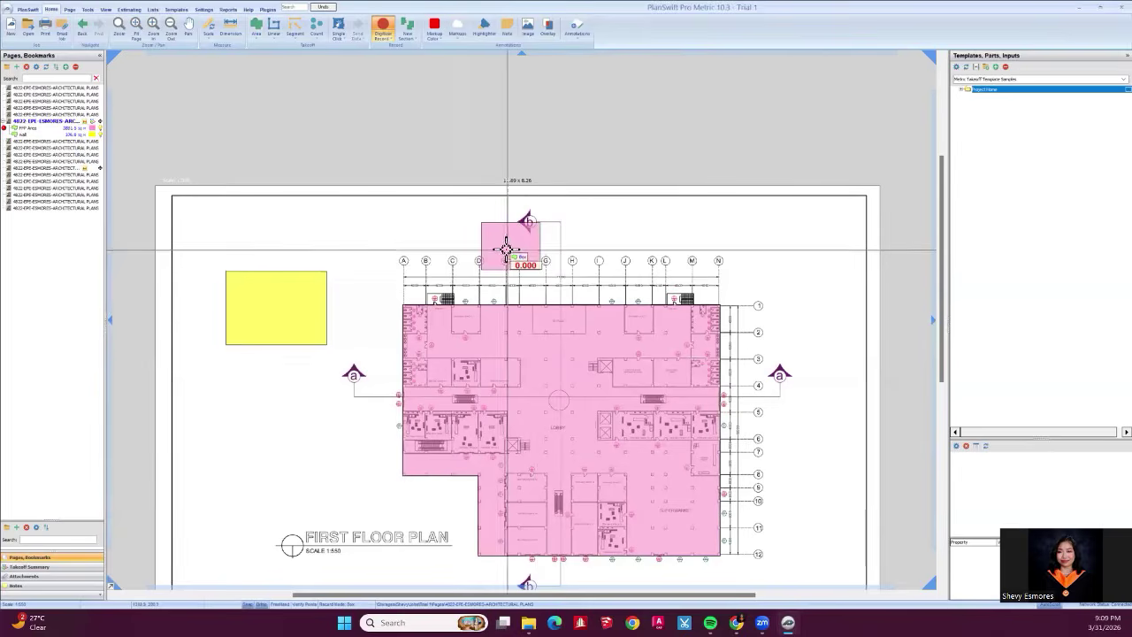
left_click(508, 250)
key("Escape")
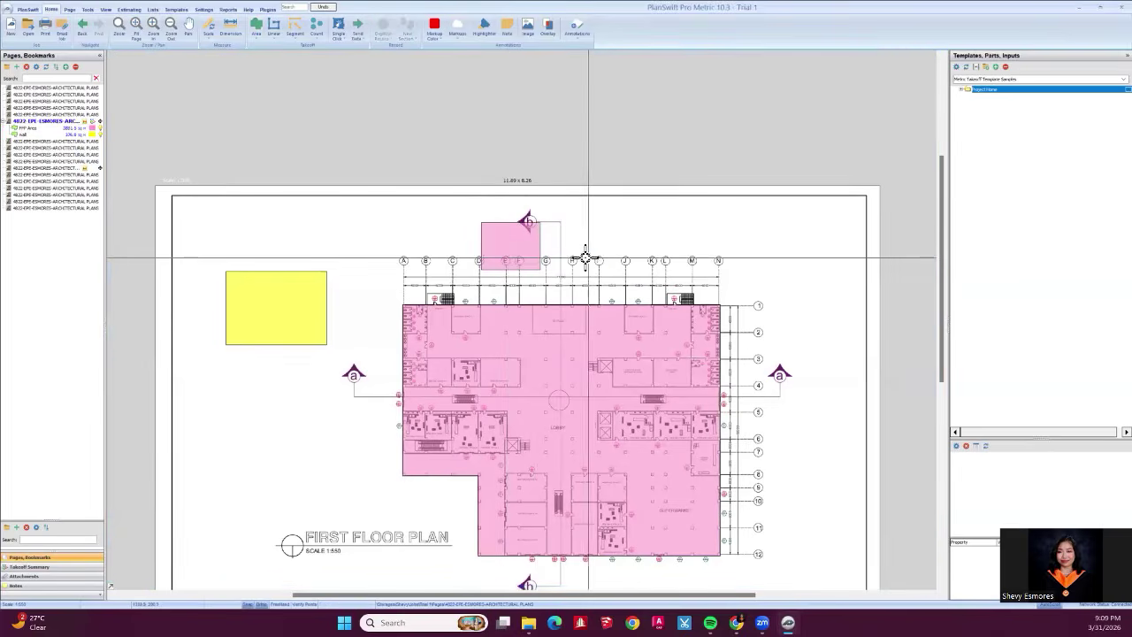
left_click(518, 245)
key("Delete")
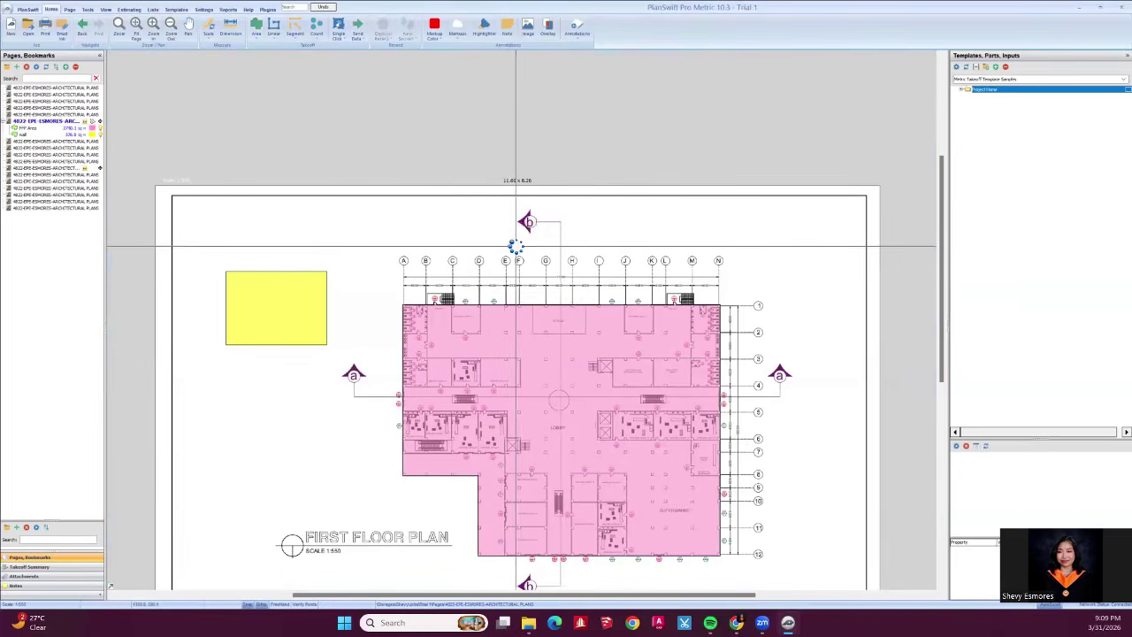
Set up a white Grid Tool takeoff named stud frame with 0.6 vertical spacing, enabling parallel side and start point selection.
scroll(250, 301, "up", 3)
scroll(328, 261, "down", 4)
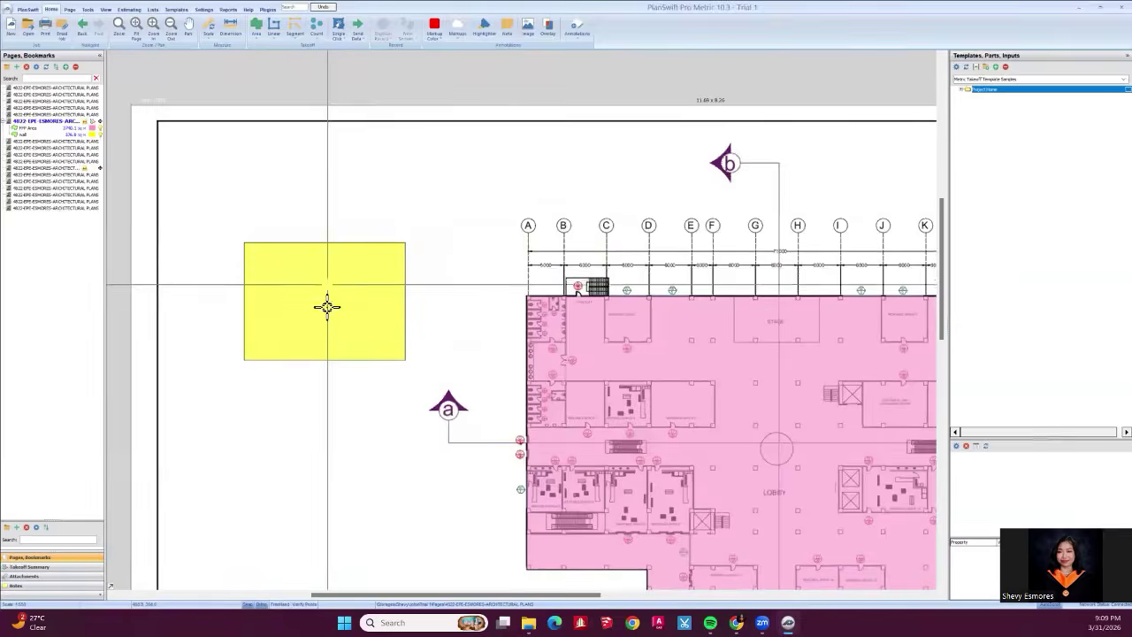
scroll(309, 314, "up", 2)
scroll(308, 313, "up", 2)
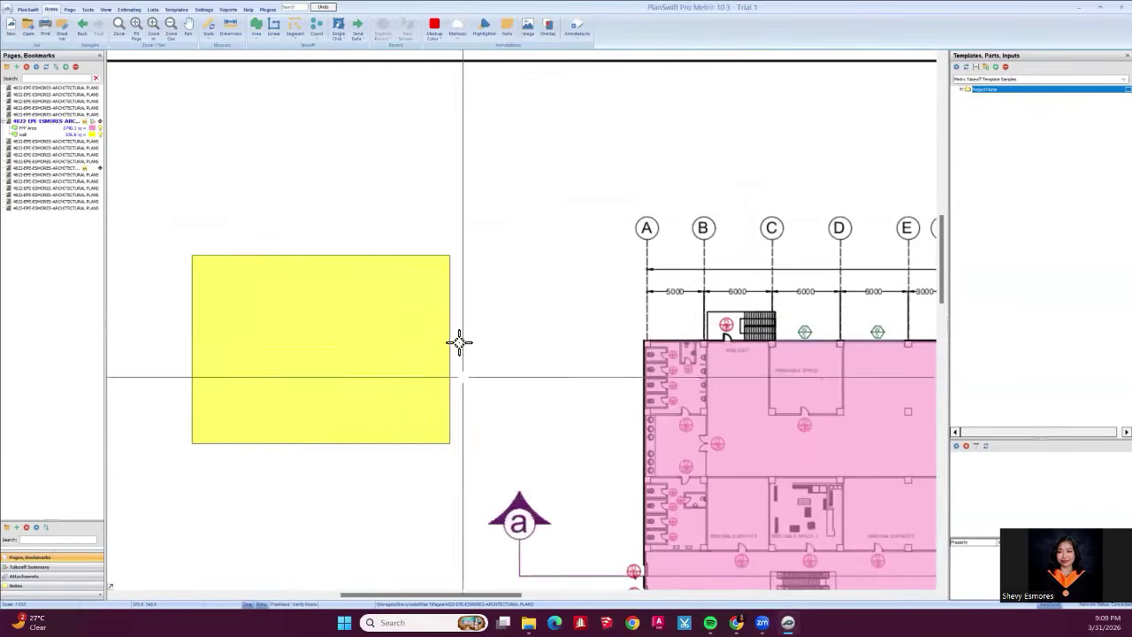
scroll(301, 326, "down", 2)
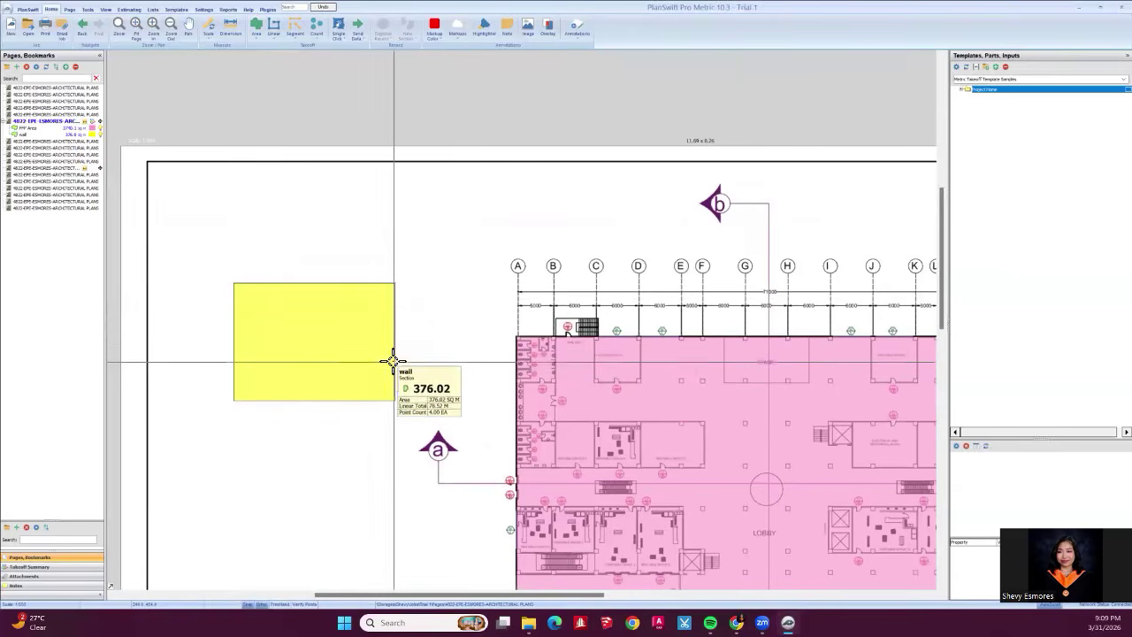
left_click(256, 35)
left_click(276, 83)
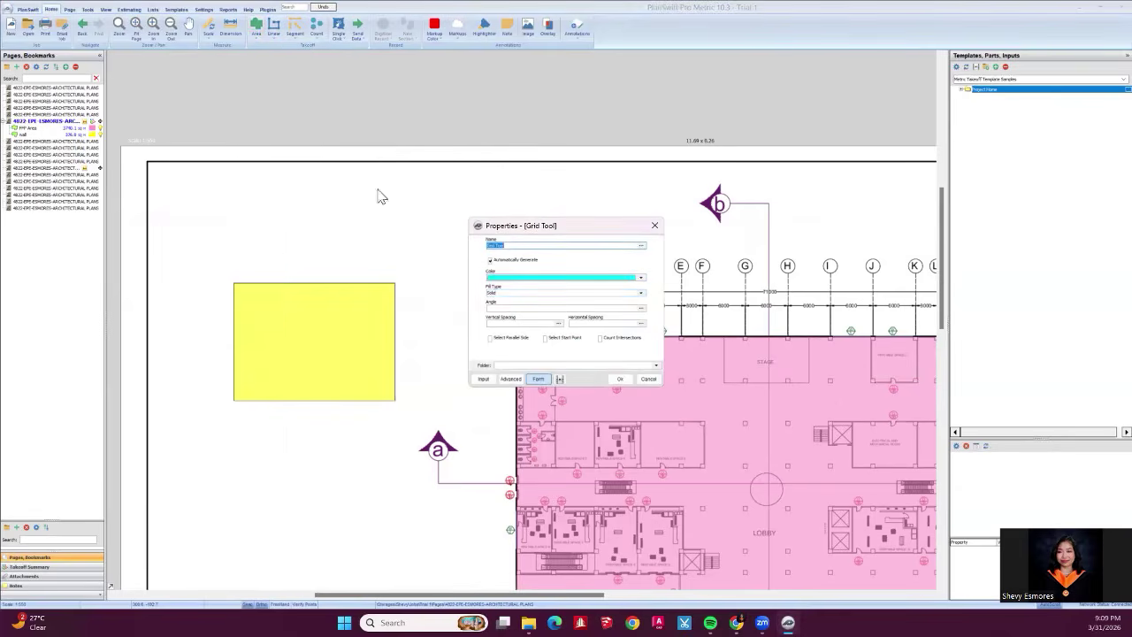
left_click(543, 284)
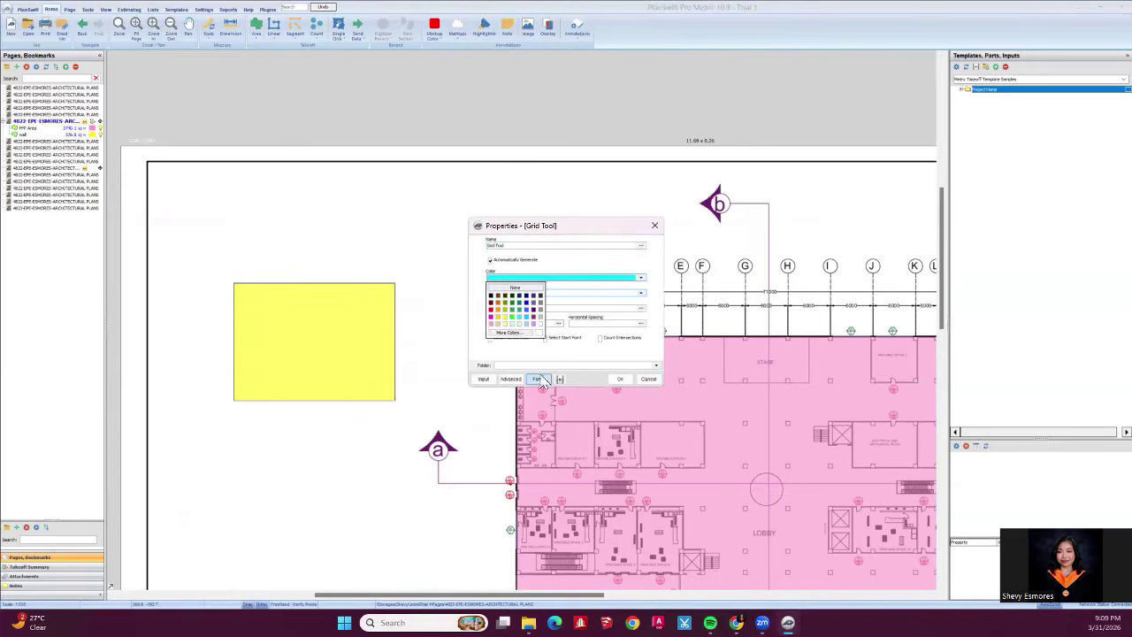
left_click(541, 325)
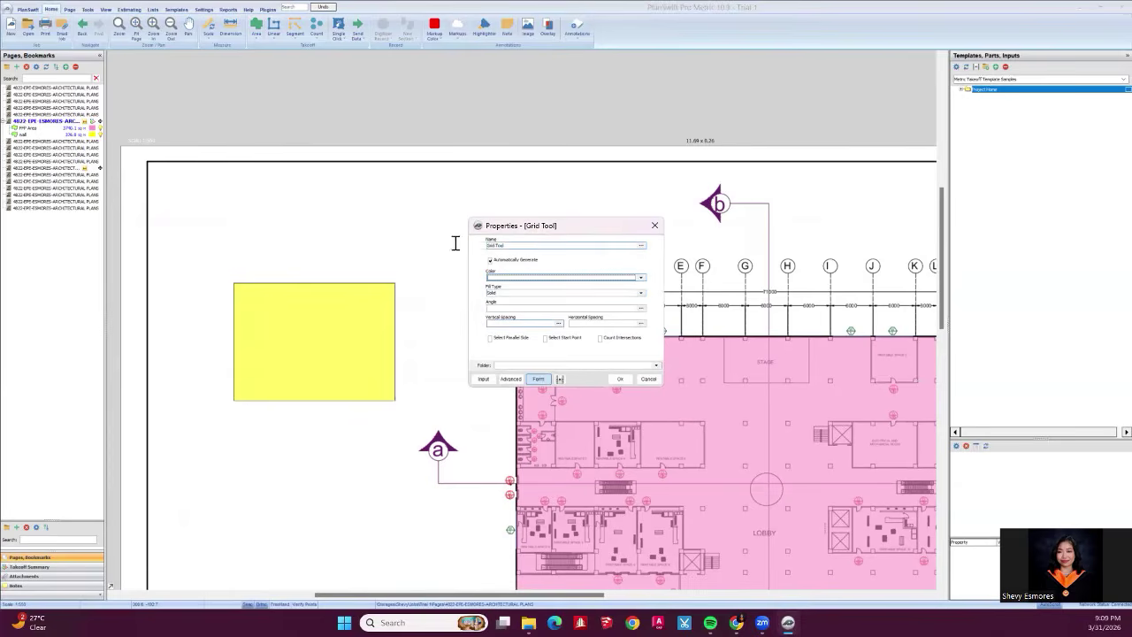
left_click_drag(507, 246, 454, 244)
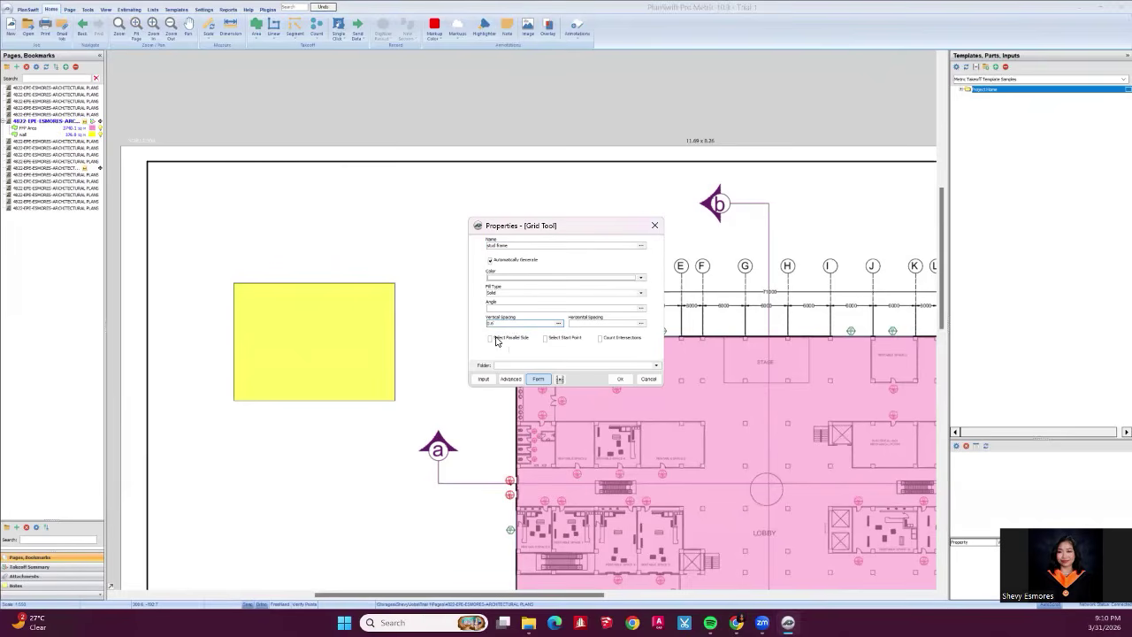
left_click(620, 378)
Draw the stud frame grid over the whole wall rectangle, picking its parallel side and a start point at the lower-left corner.
scroll(341, 435, "down", 1)
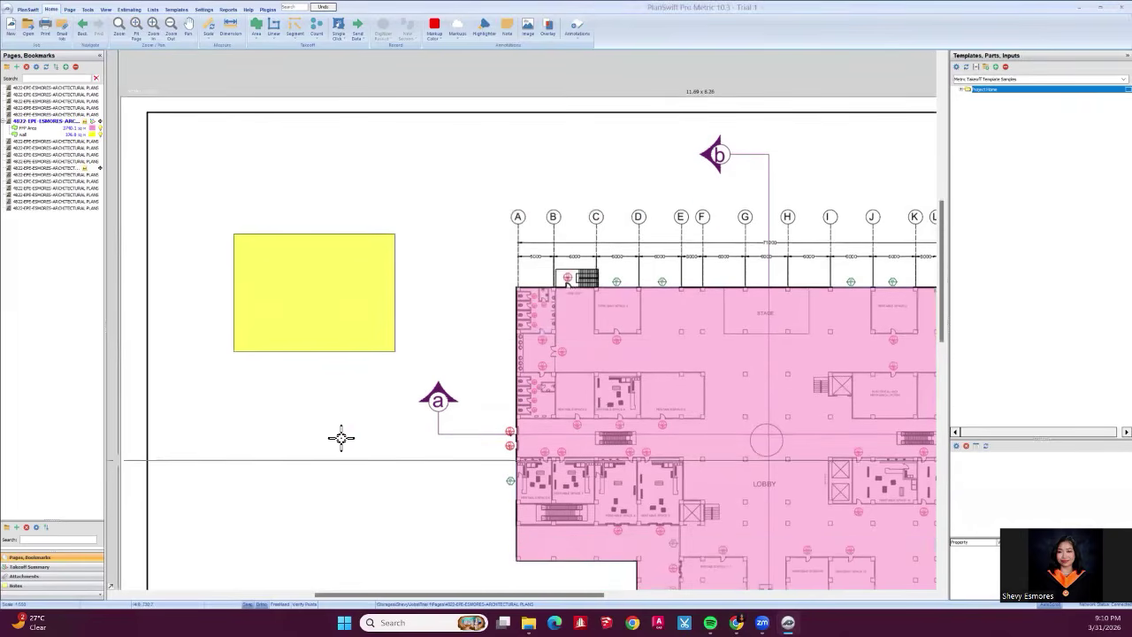
left_click(233, 351)
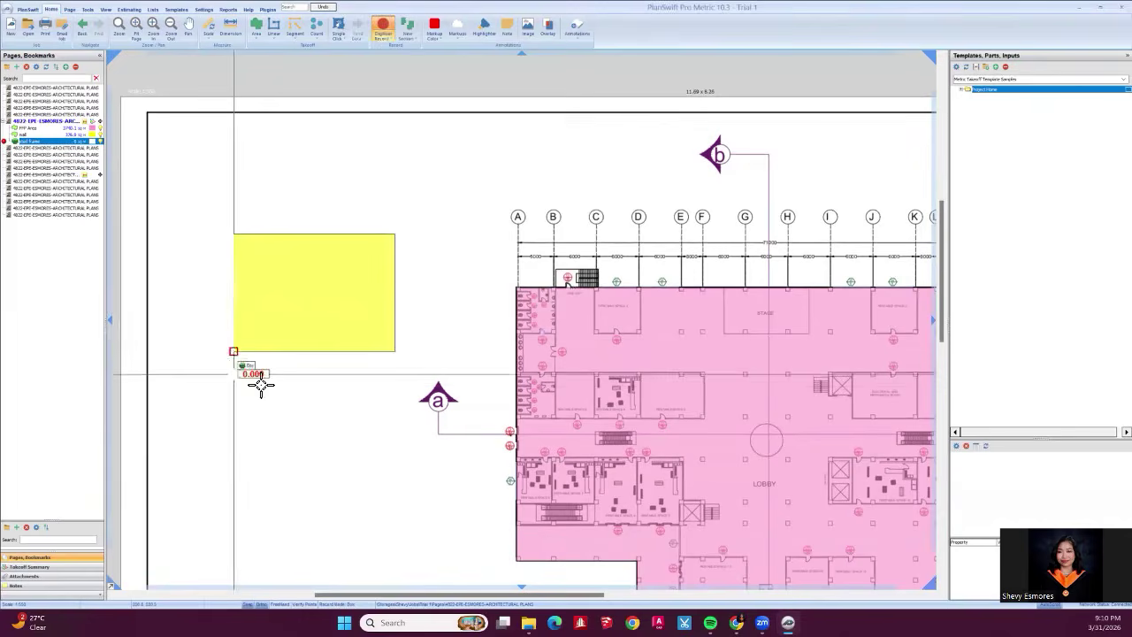
left_click(394, 236)
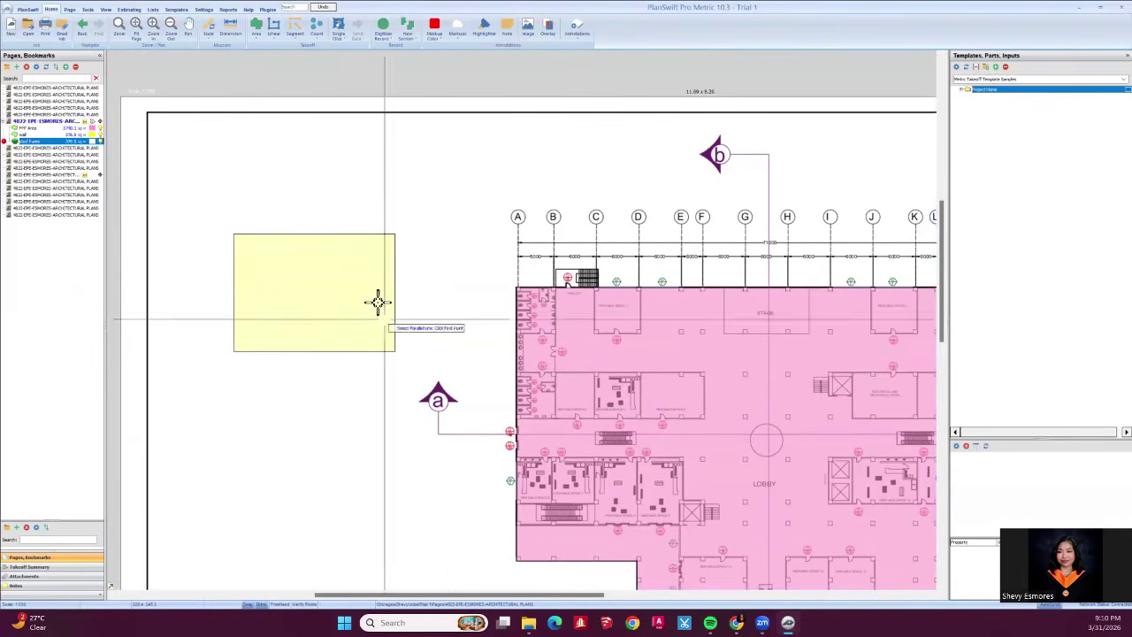
right_click(338, 289)
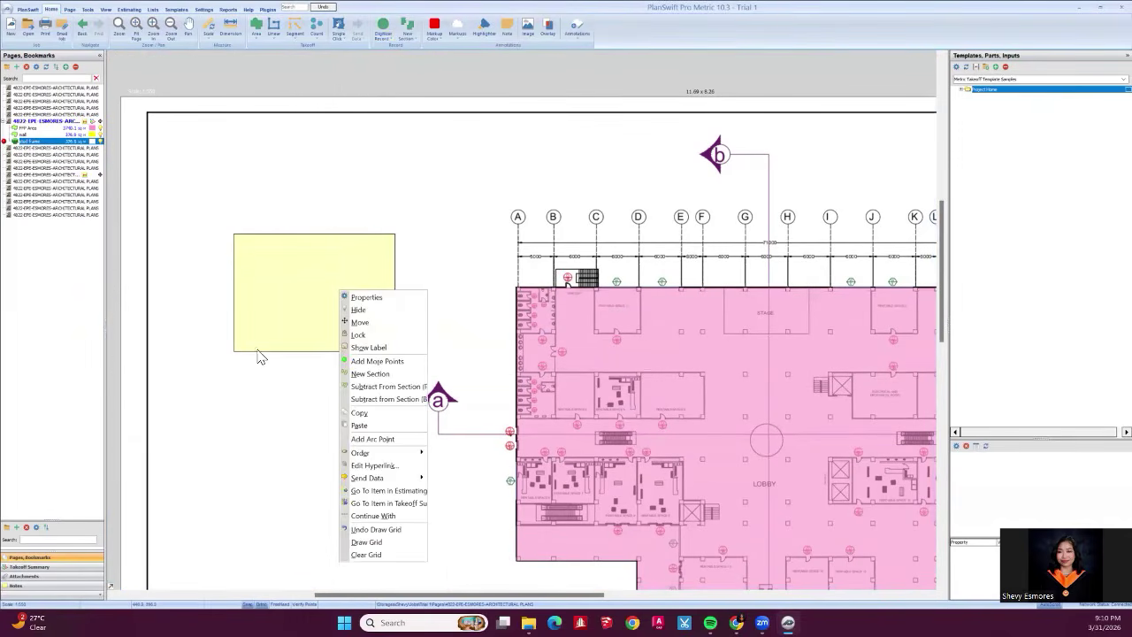
left_click(237, 360)
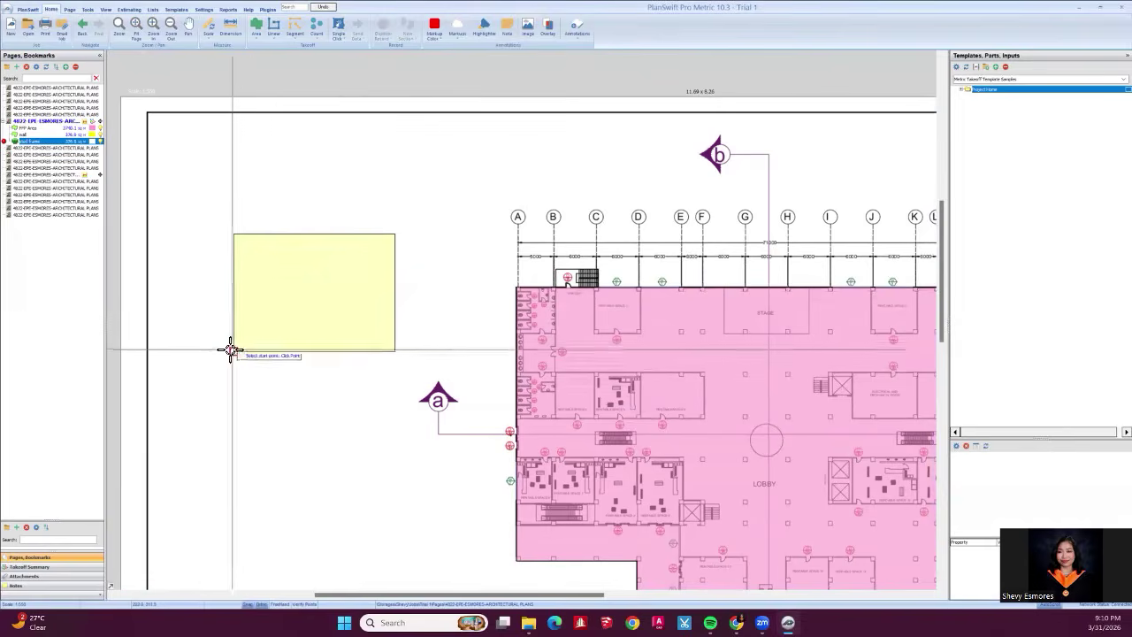
left_click(249, 258)
scroll(229, 353, "up", 4)
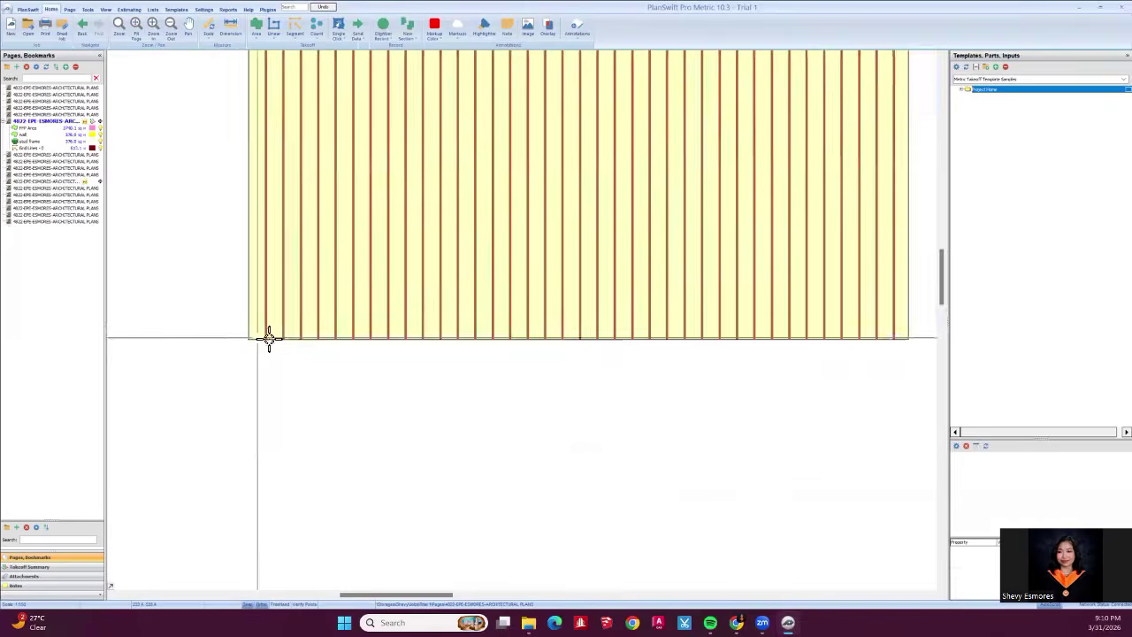
Dimension the spacing between the first stud lines along the wall's bottom edge, starting at its lower-left corner, and delete the dimensions.
scroll(269, 338, "up", 2)
left_click(230, 27)
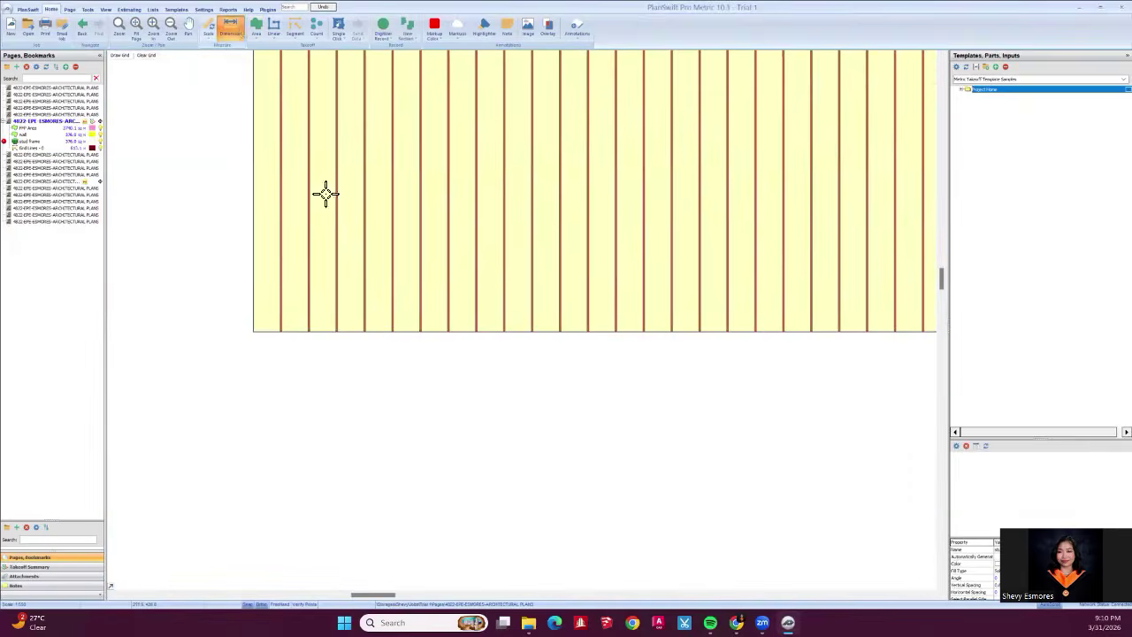
left_click(254, 334)
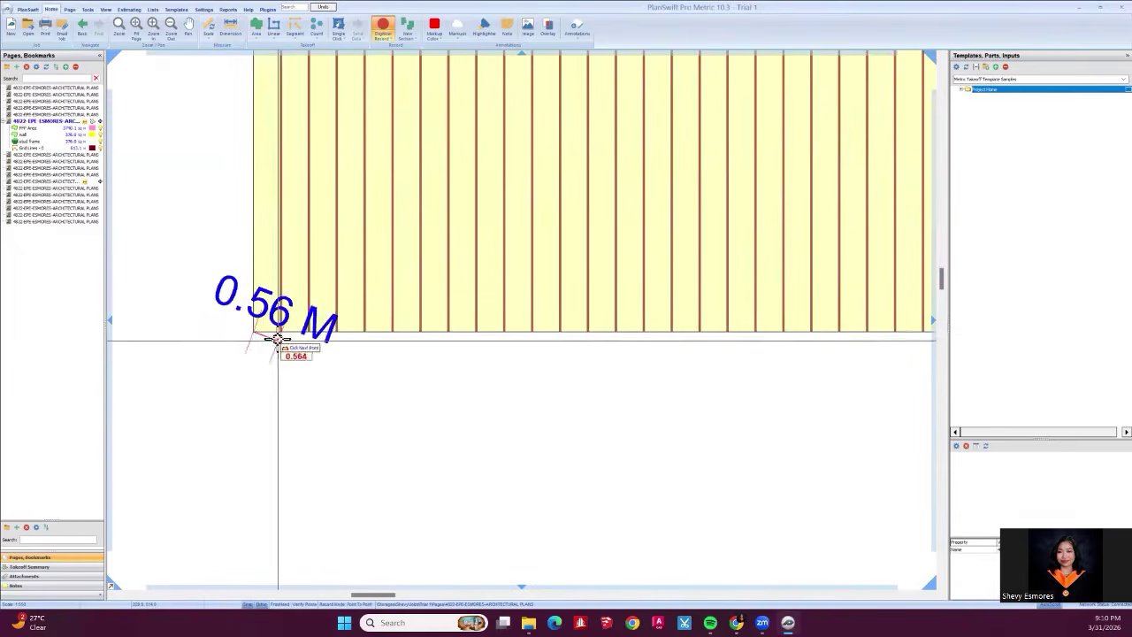
left_click(281, 334)
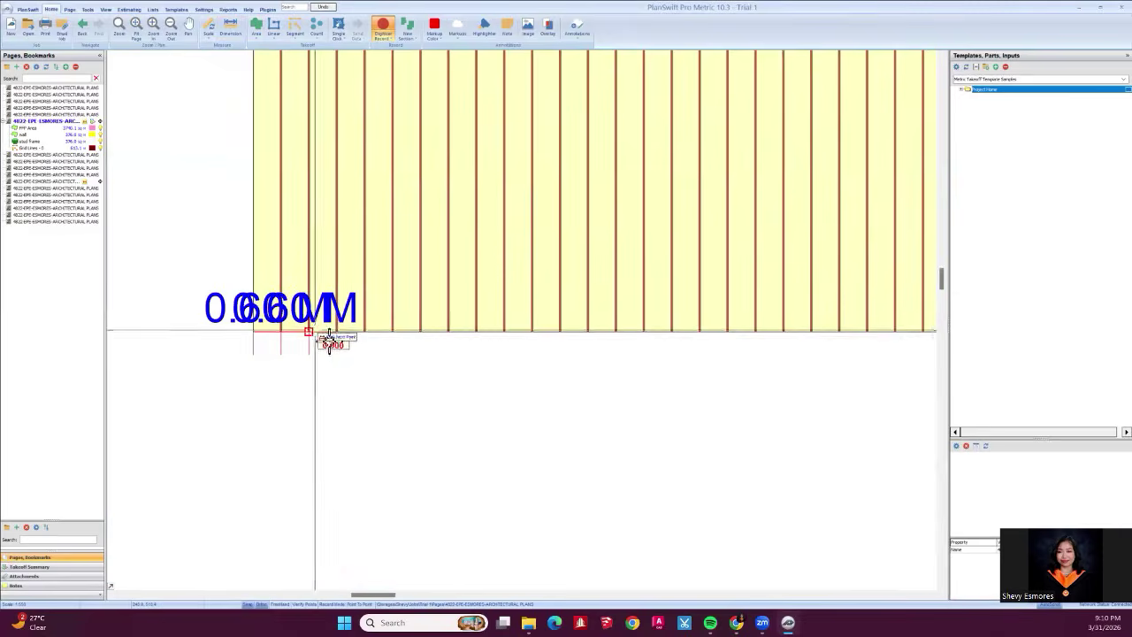
left_click(309, 335)
scroll(308, 417, "down", 3)
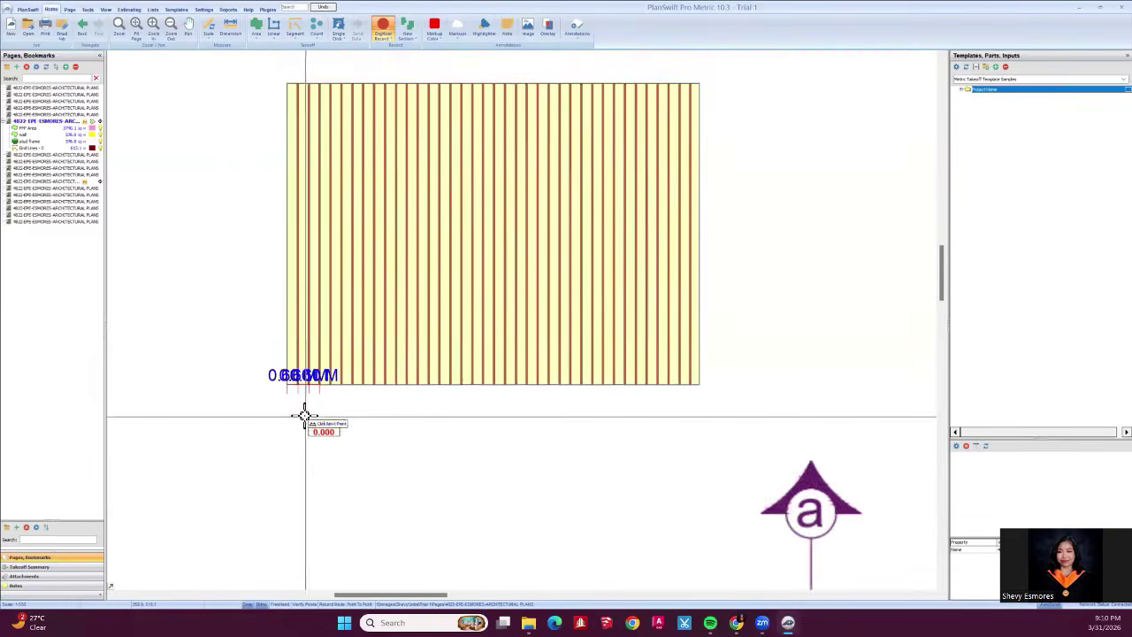
scroll(313, 392, "up", 5)
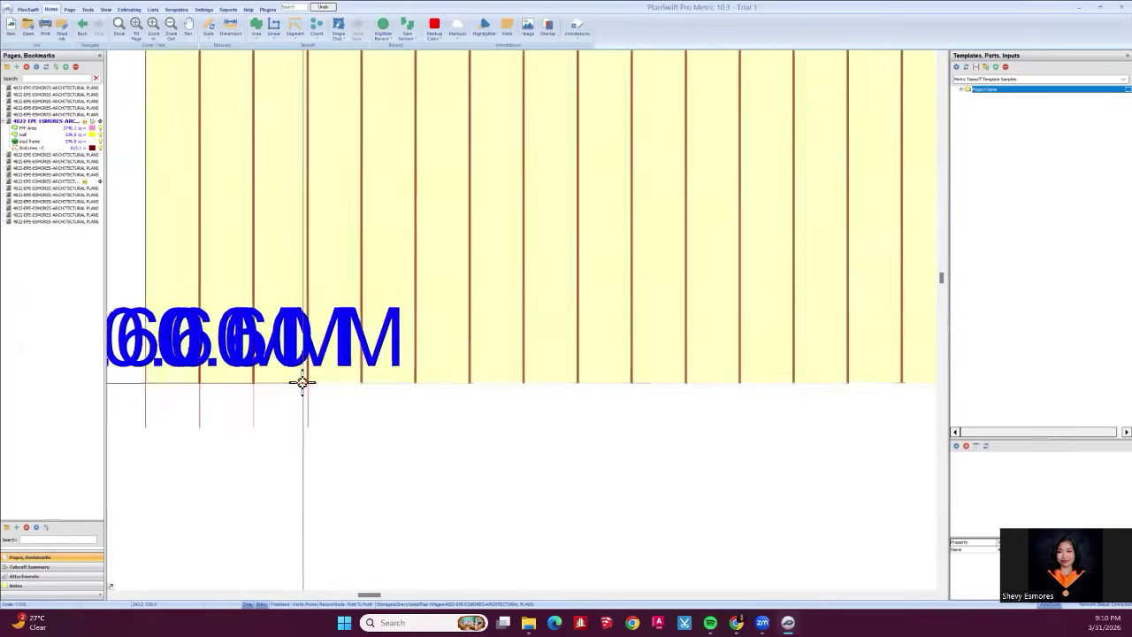
scroll(306, 381, "down", 6)
left_click_drag(393, 434, 374, 465)
key("Delete")
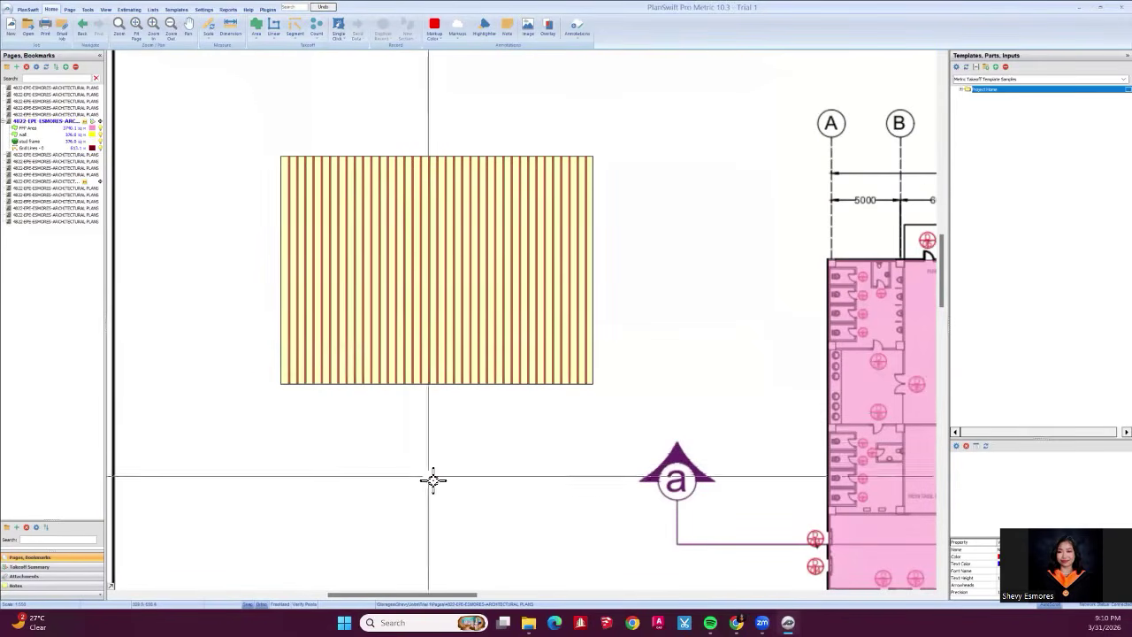
Delete the sample wall rectangle together with its stud frame grid lines, including the grid takeoff item left without sections.
scroll(500, 382, "down", 5)
left_click_drag(588, 430, 554, 445)
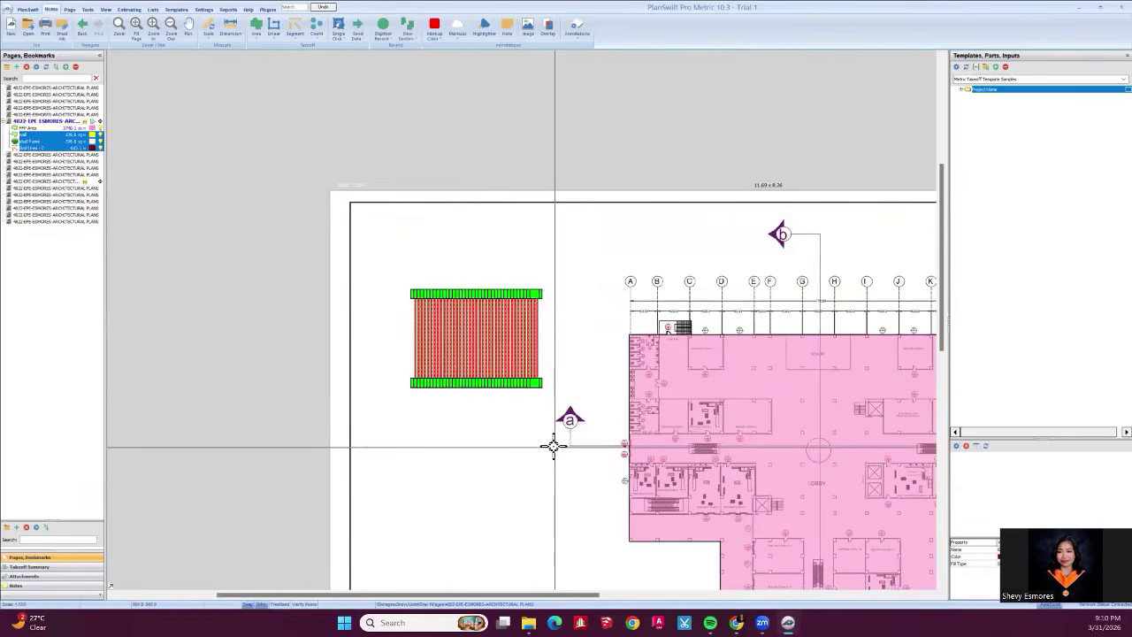
key("Delete")
left_click(601, 355)
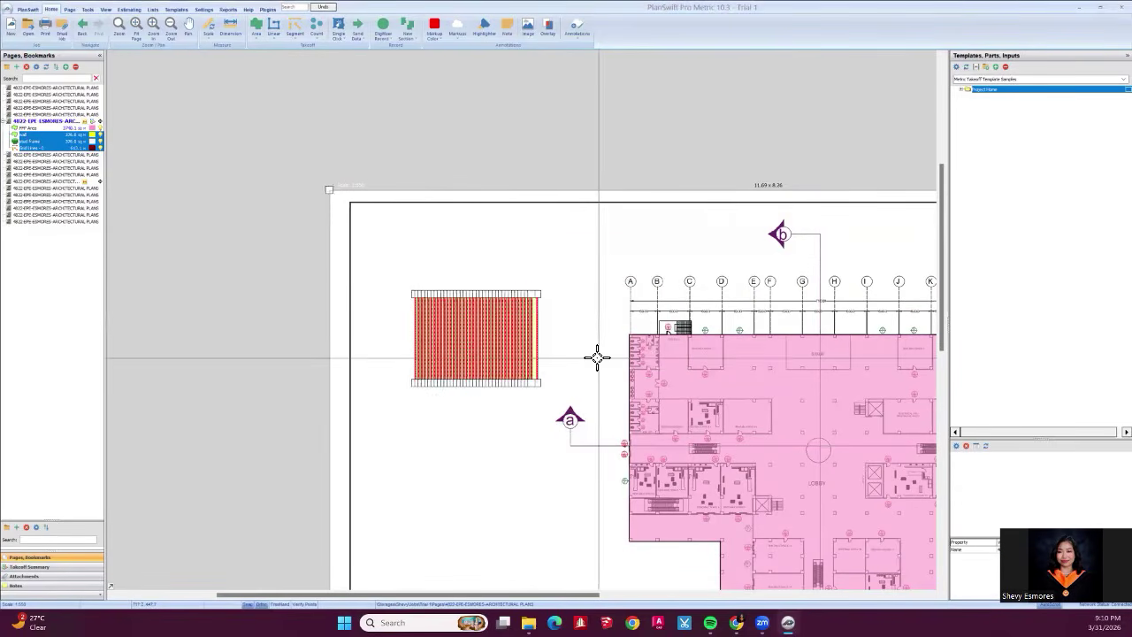
scroll(537, 391, "up", 5)
left_click_drag(576, 412, 586, 433)
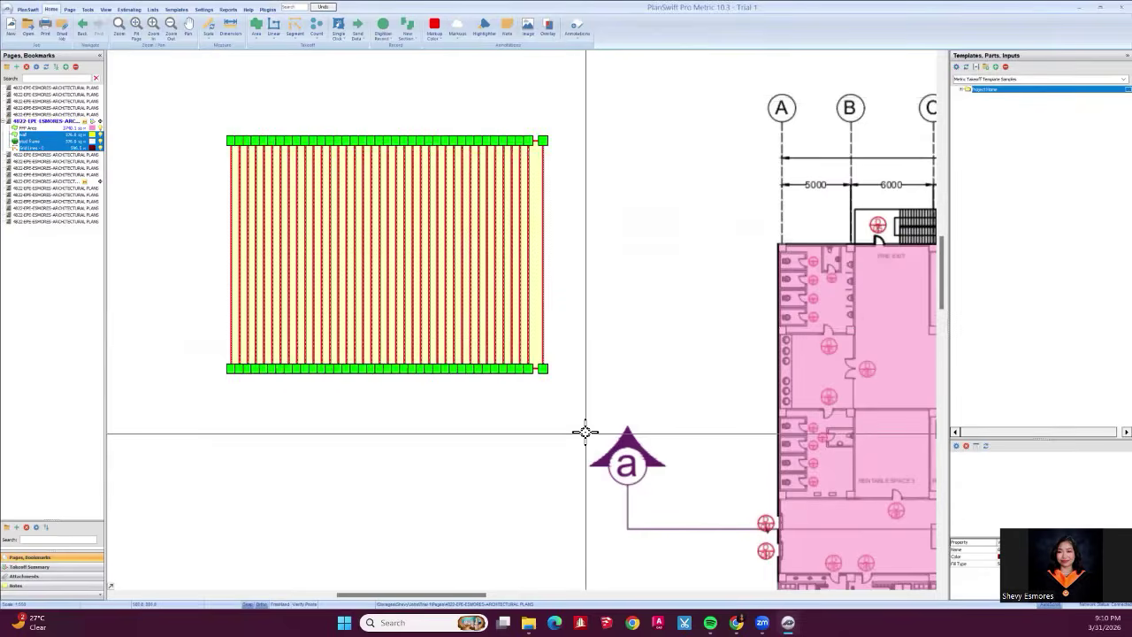
scroll(535, 336, "up", 3)
right_click(538, 341)
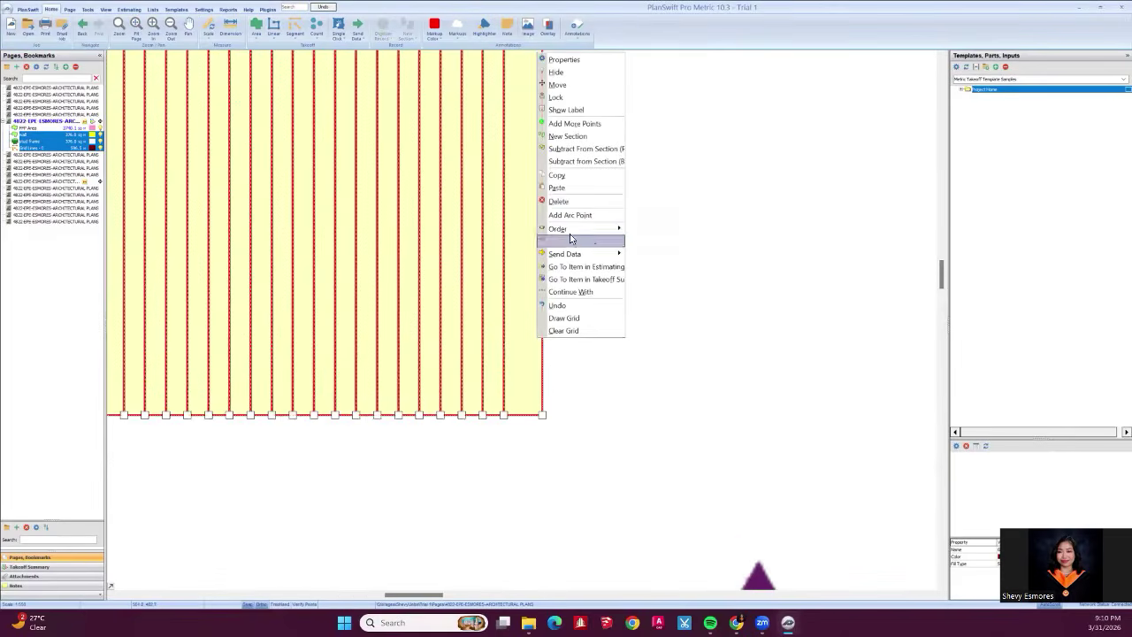
left_click(570, 201)
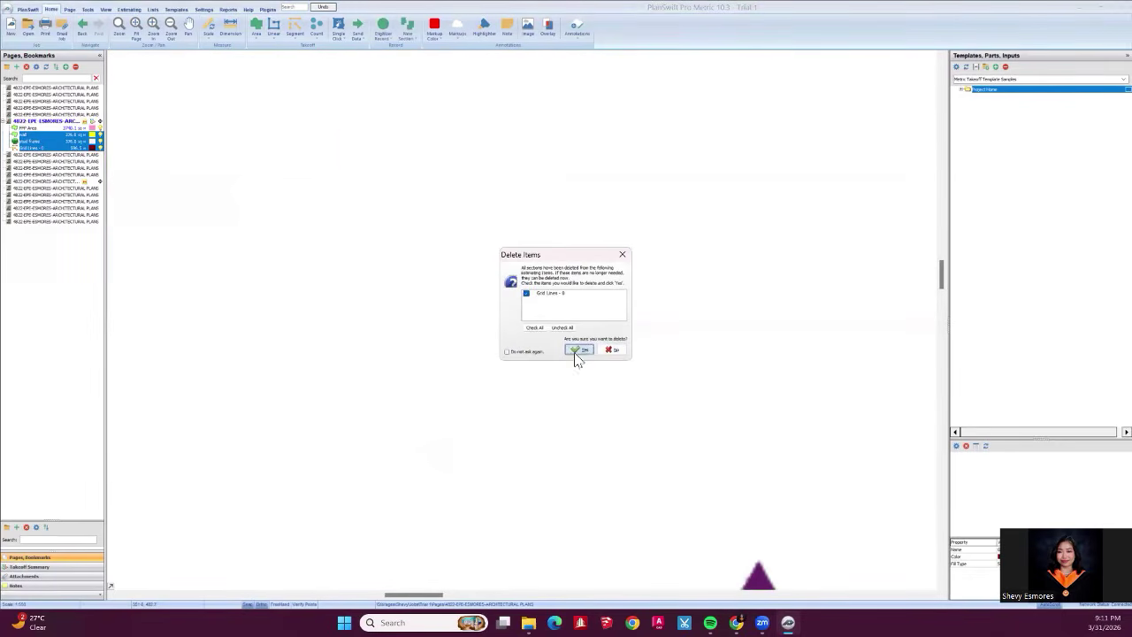
left_click(580, 350)
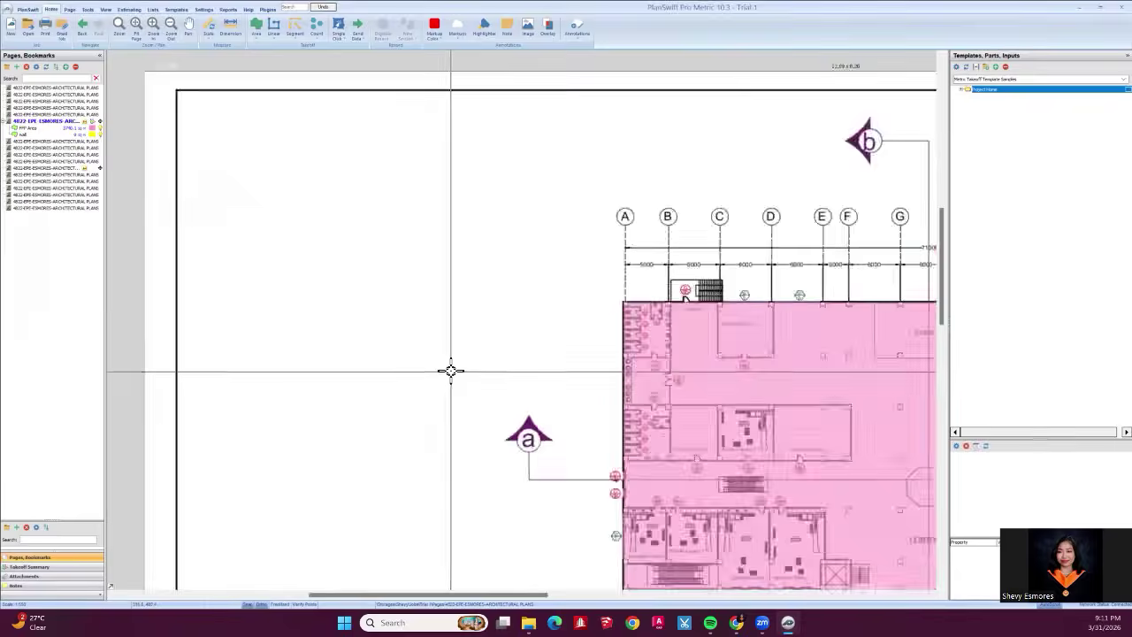
Examine the pink FFP Area takeoff across the first floor plan, including its area details and the stage between gridlines 1 and 2.
scroll(450, 371, "down", 2)
left_click_drag(581, 422, 466, 367)
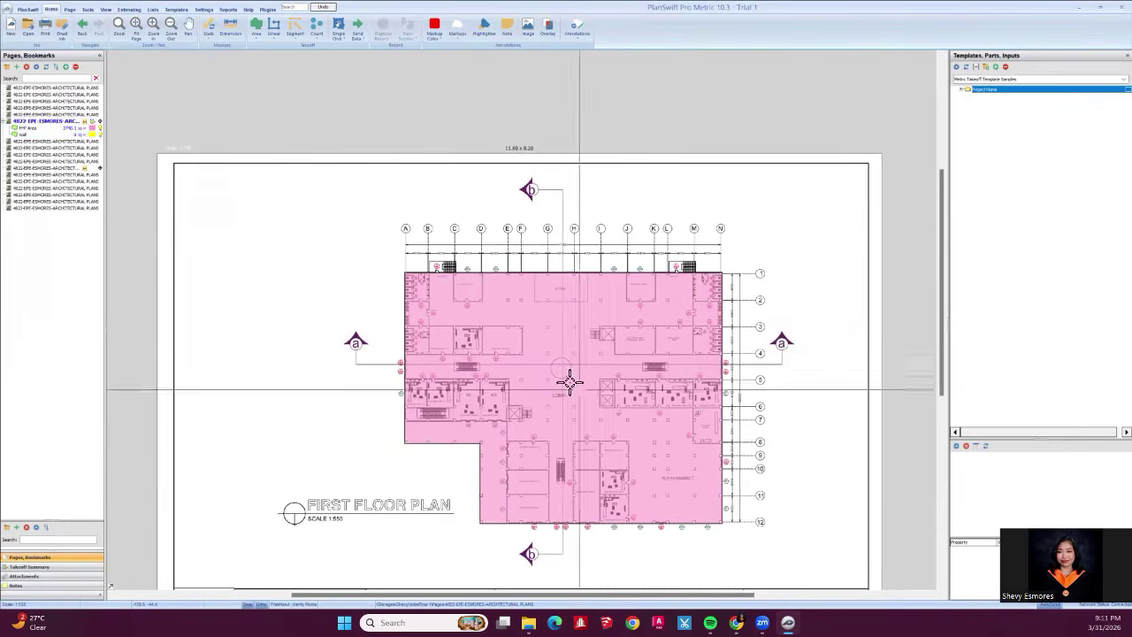
scroll(569, 384, "down", 1)
scroll(566, 392, "up", 3)
scroll(566, 392, "down", 4)
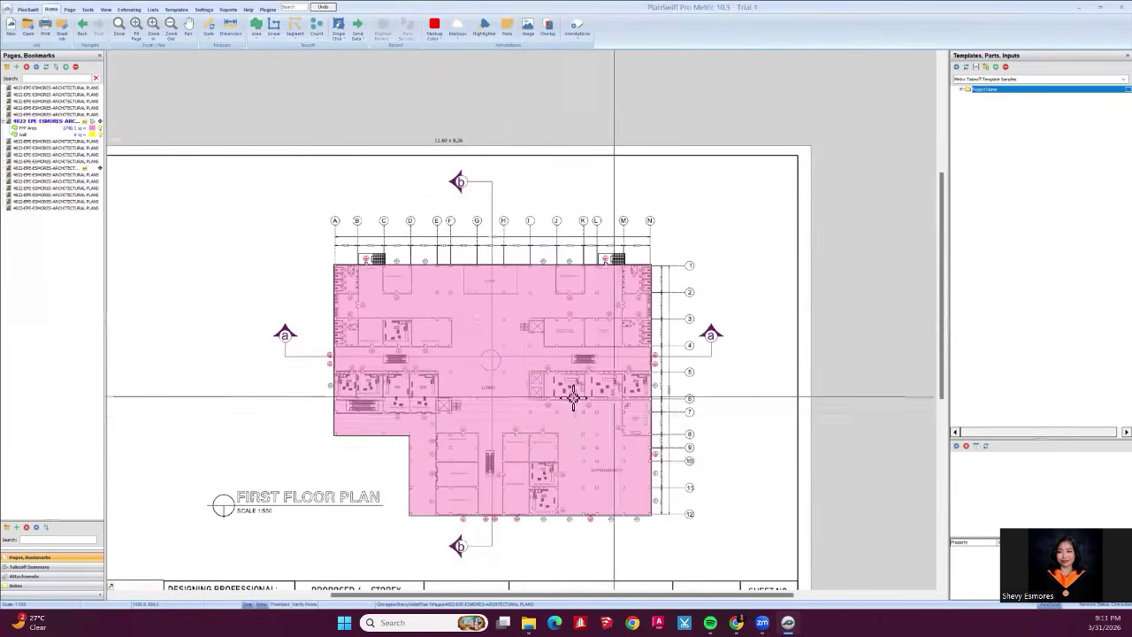
scroll(522, 426, "up", 1)
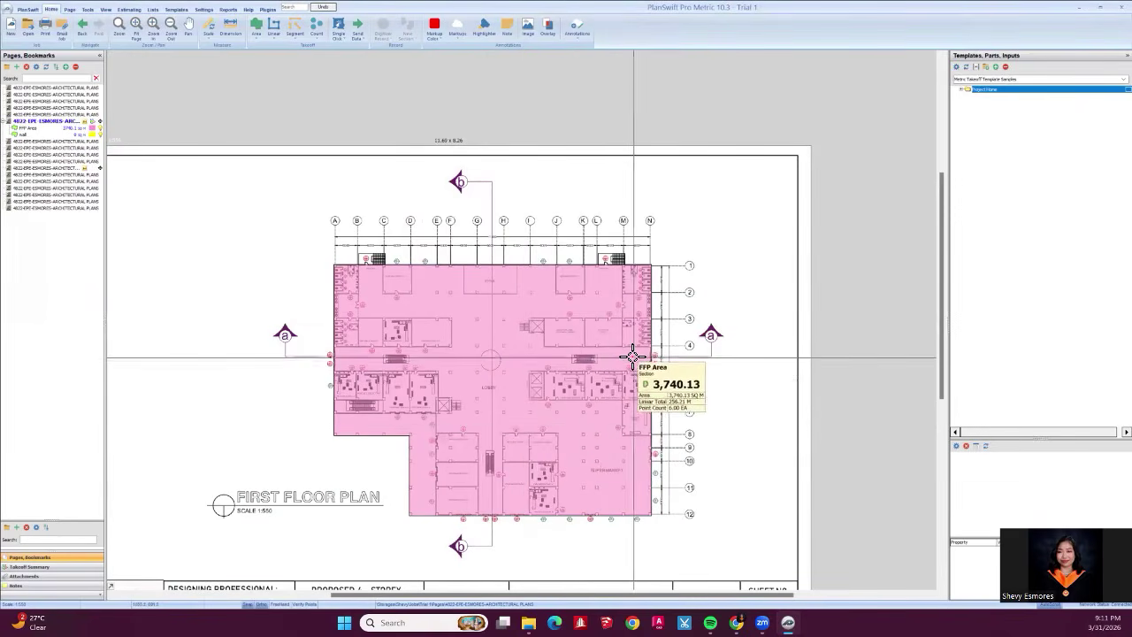
scroll(436, 314, "up", 1)
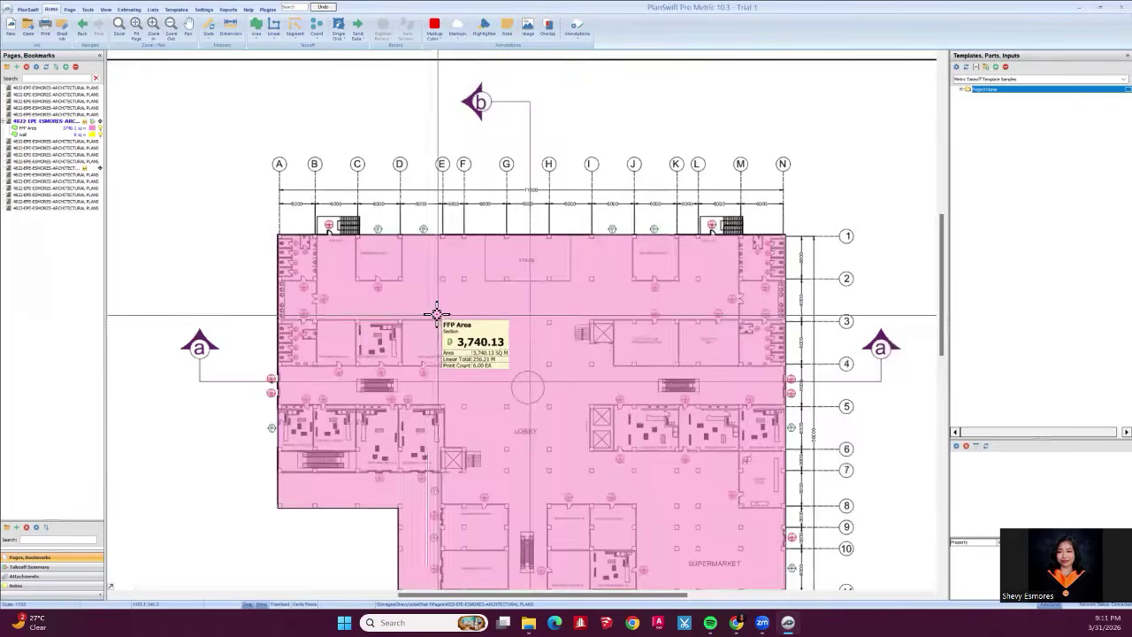
scroll(436, 314, "down", 2)
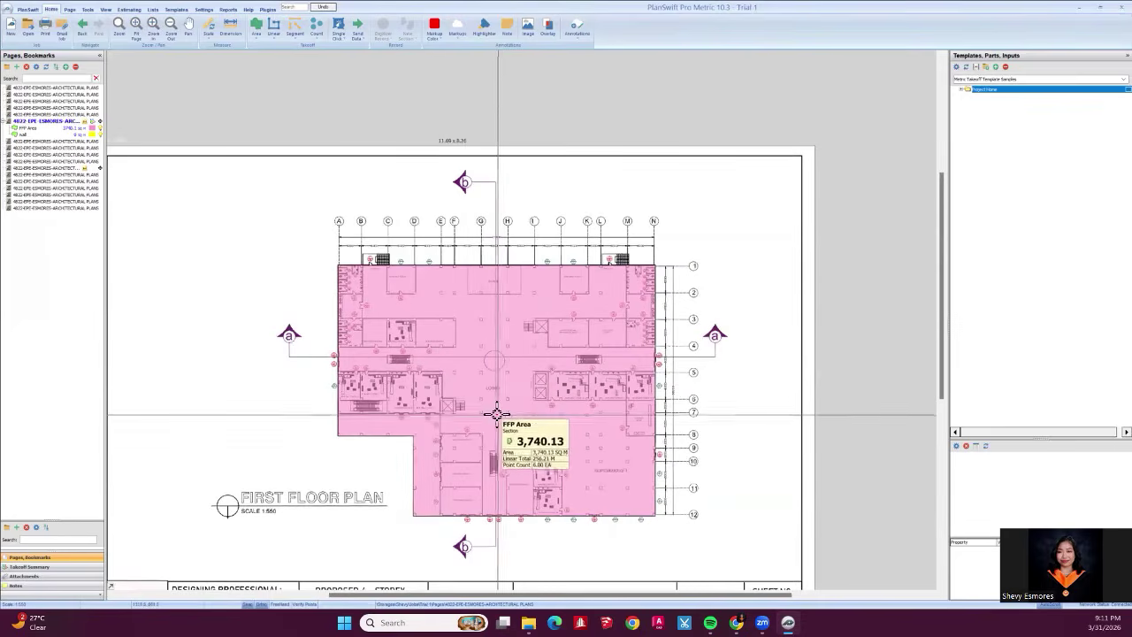
scroll(498, 374, "up", 2)
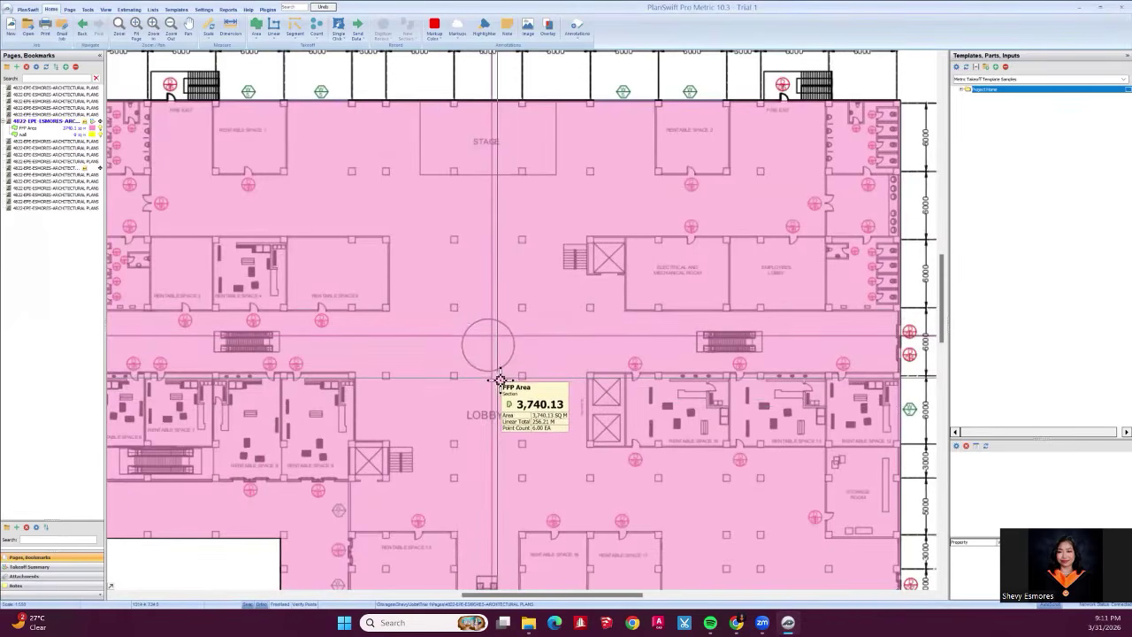
scroll(500, 380, "down", 3)
scroll(447, 206, "up", 4)
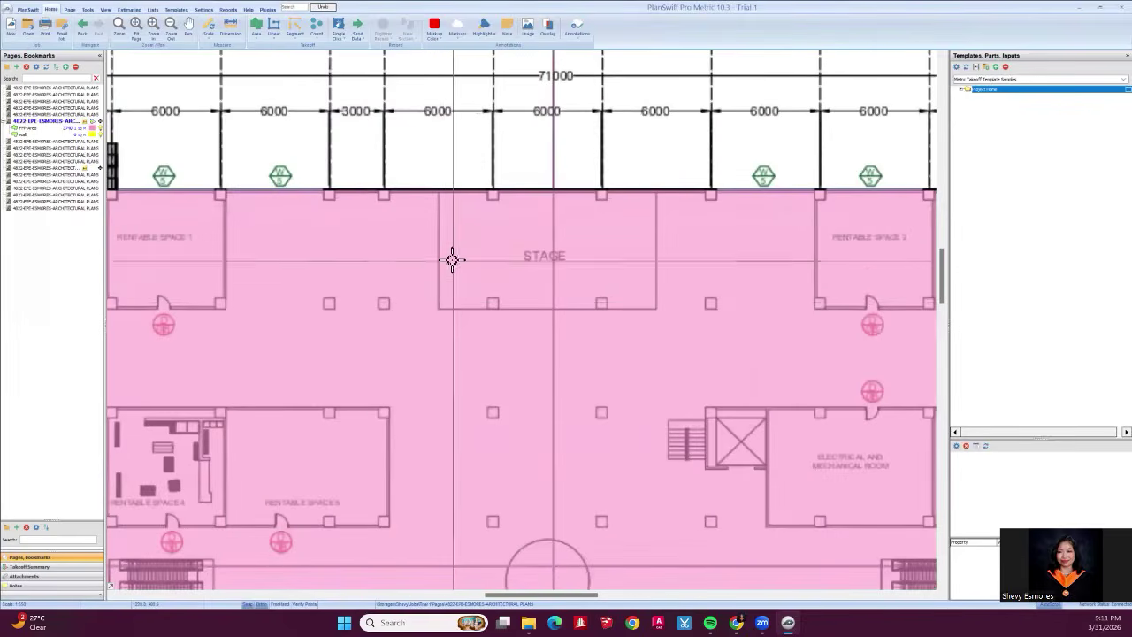
scroll(452, 259, "down", 3)
scroll(584, 247, "up", 2)
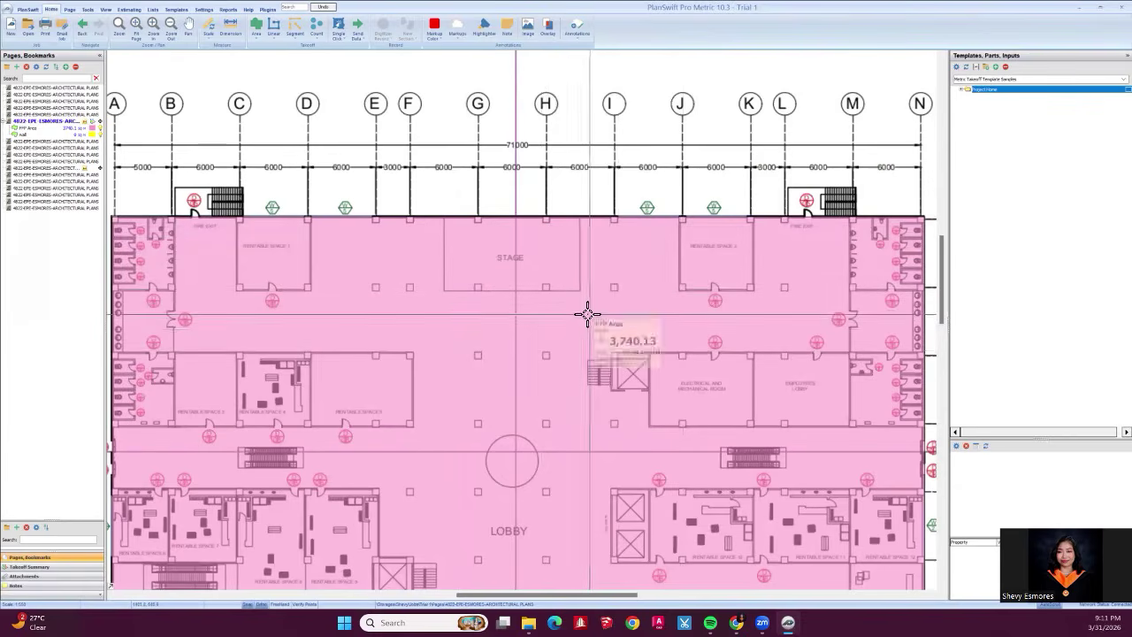
Start a point-to-point subtraction from the FFP Area section and place its first two points at the stage's lower corners.
left_click(529, 269)
scroll(526, 265, "down", 3)
right_click(541, 297)
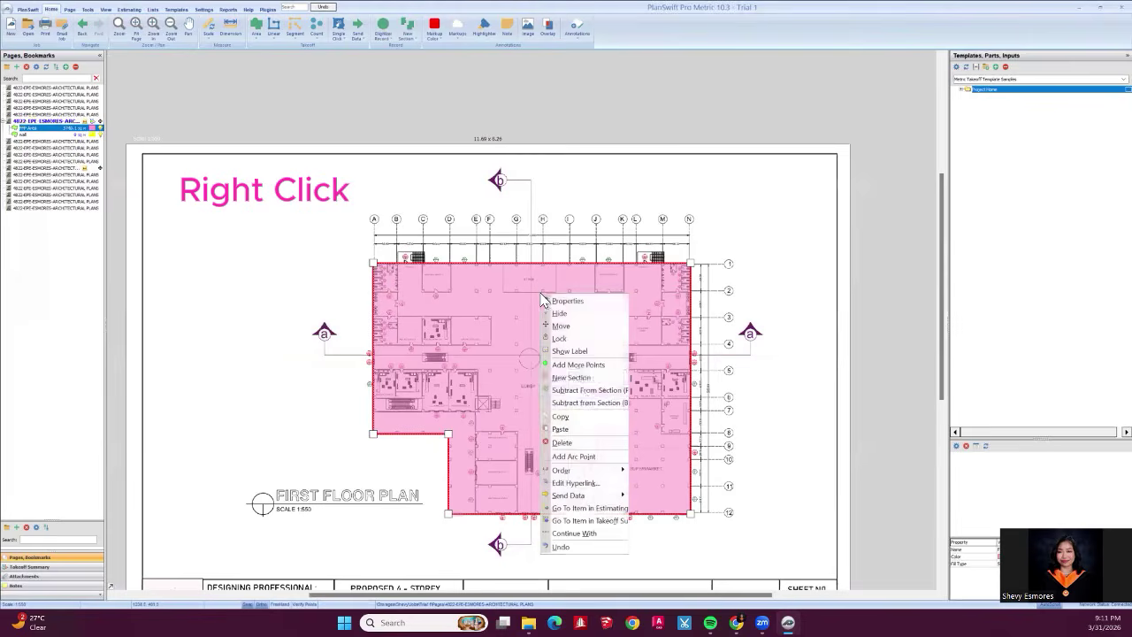
left_click(584, 392)
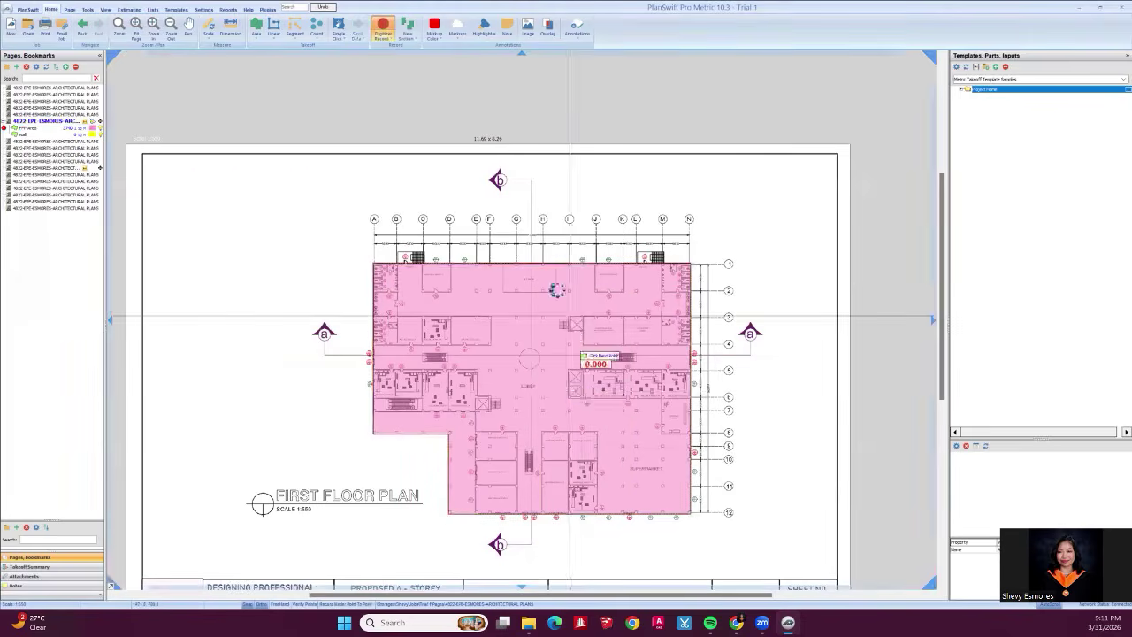
scroll(518, 287, "up", 5)
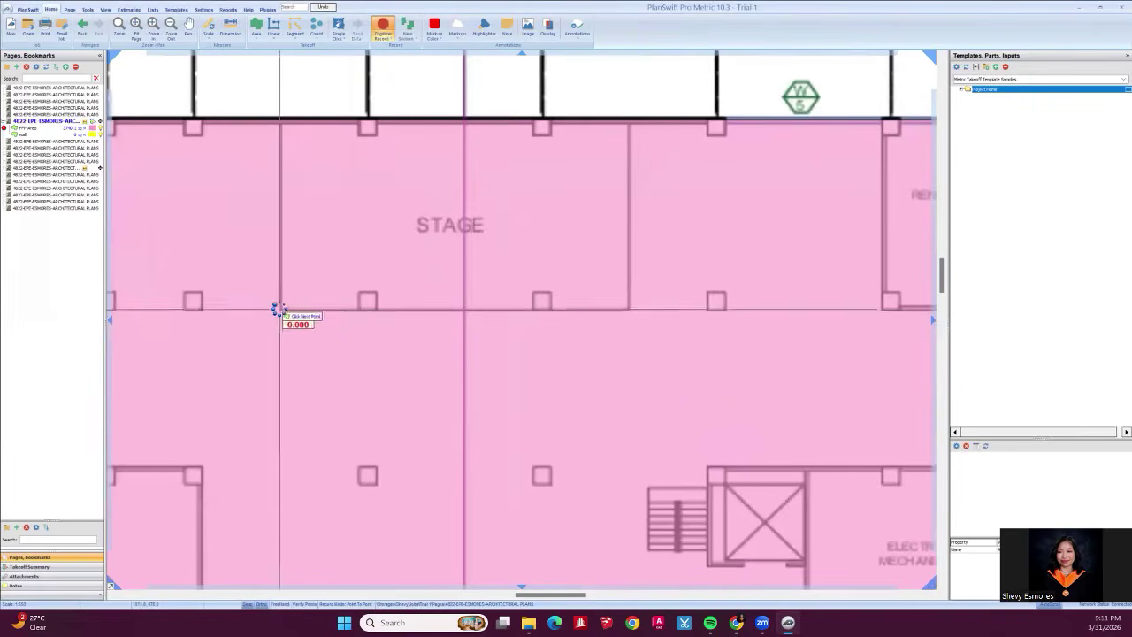
left_click(281, 310)
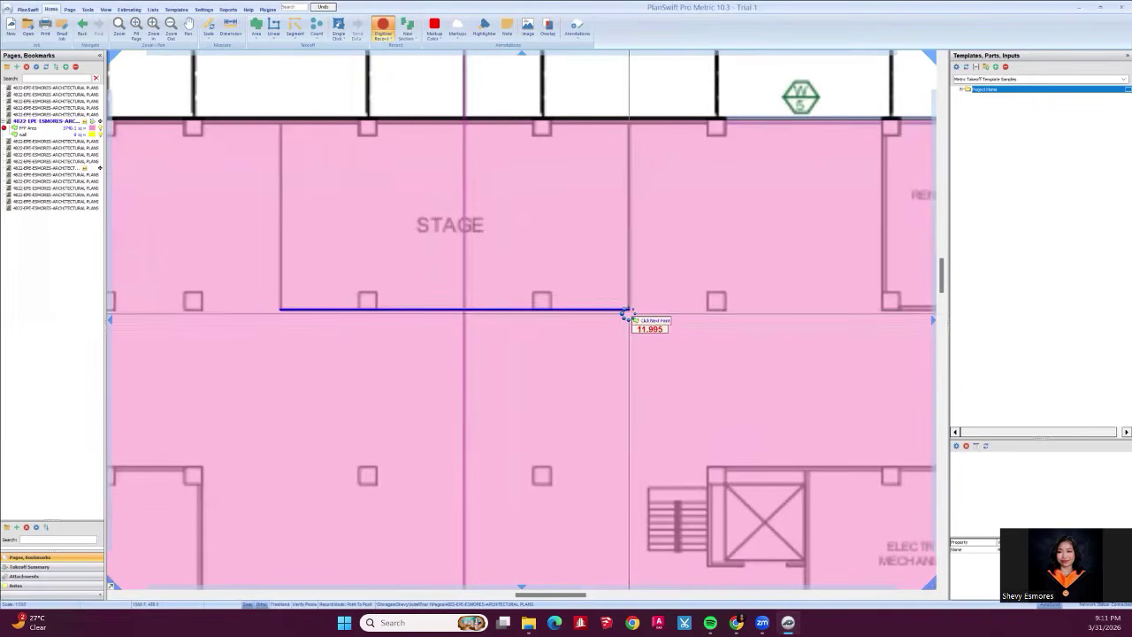
left_click(628, 310)
Complete the subtraction outline at the stage's upper-right and upper-left corners, accepting the points on the section's edge, and end recording.
scroll(645, 164, "down", 5)
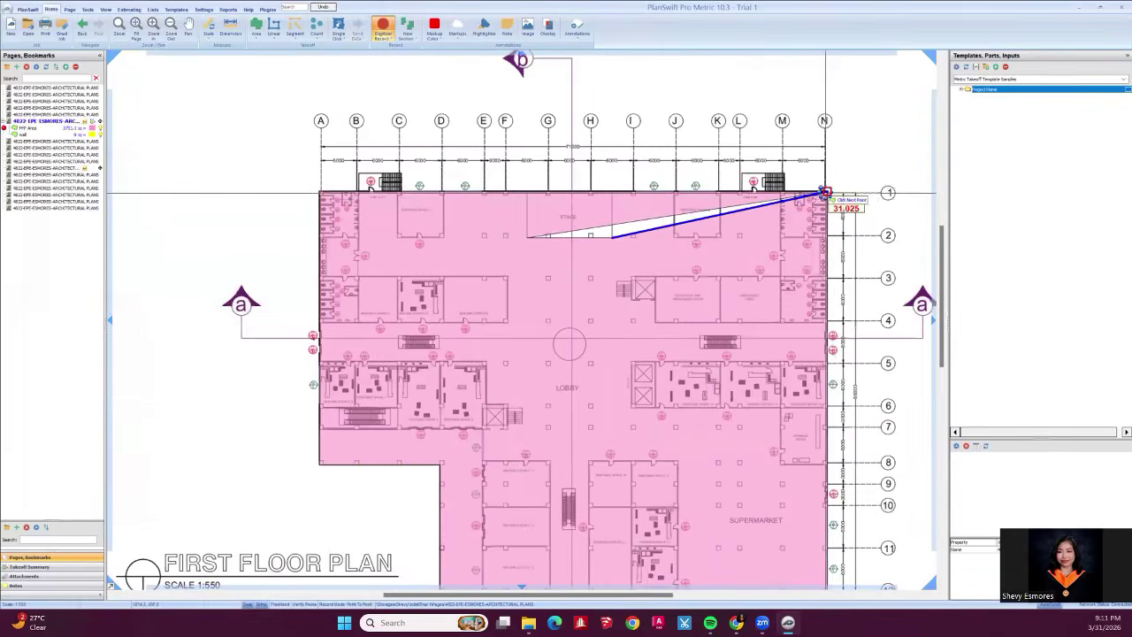
scroll(822, 192, "up", 5)
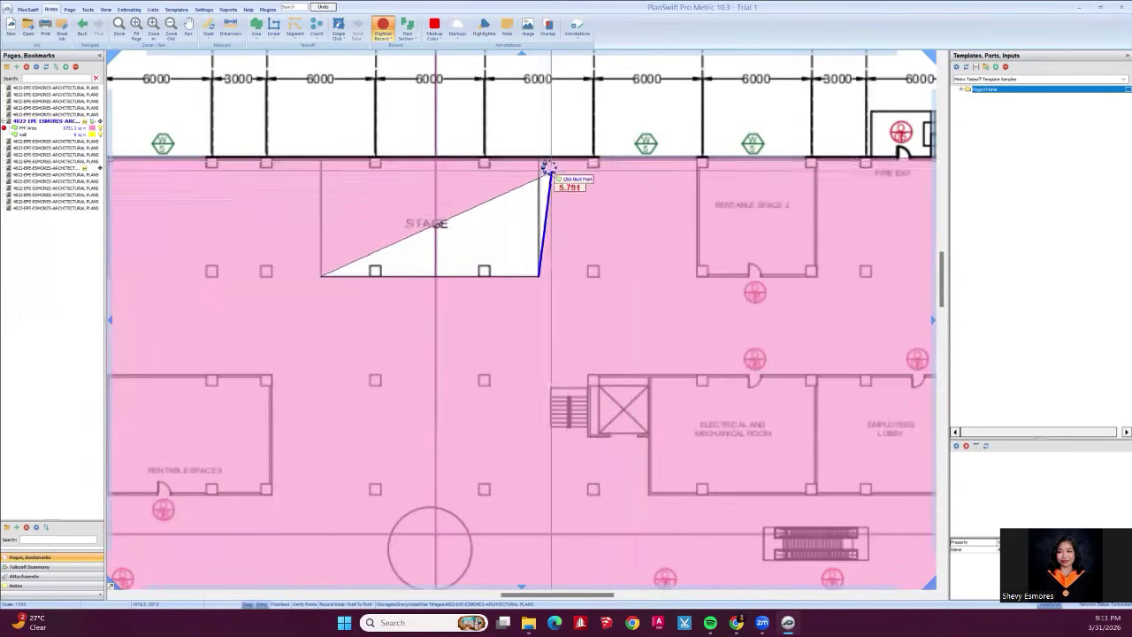
left_click(538, 160)
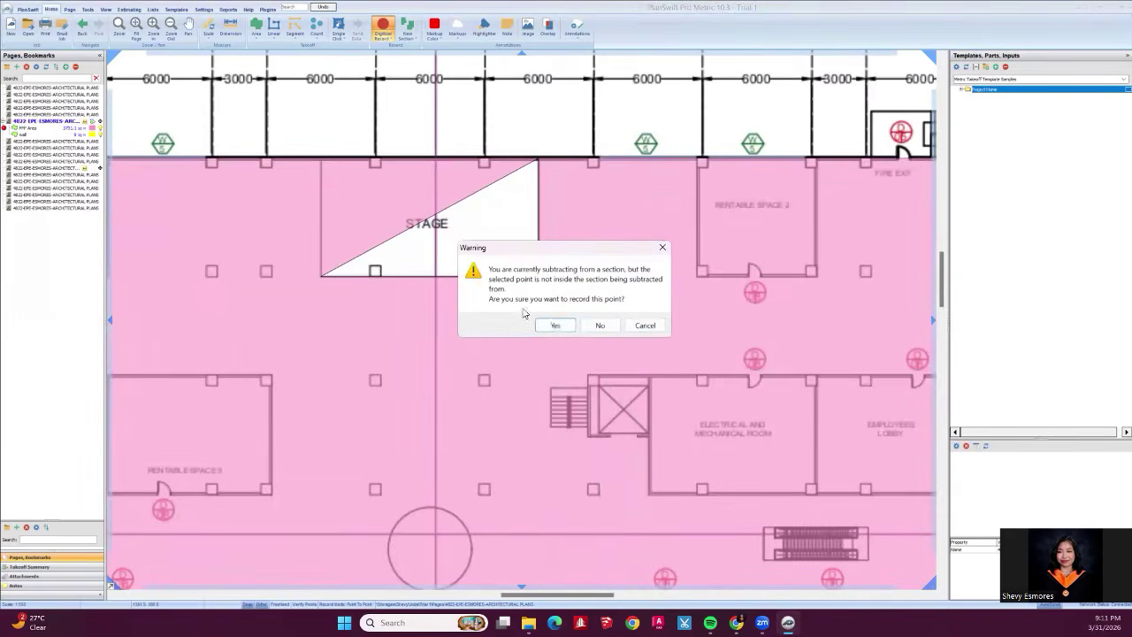
left_click(554, 325)
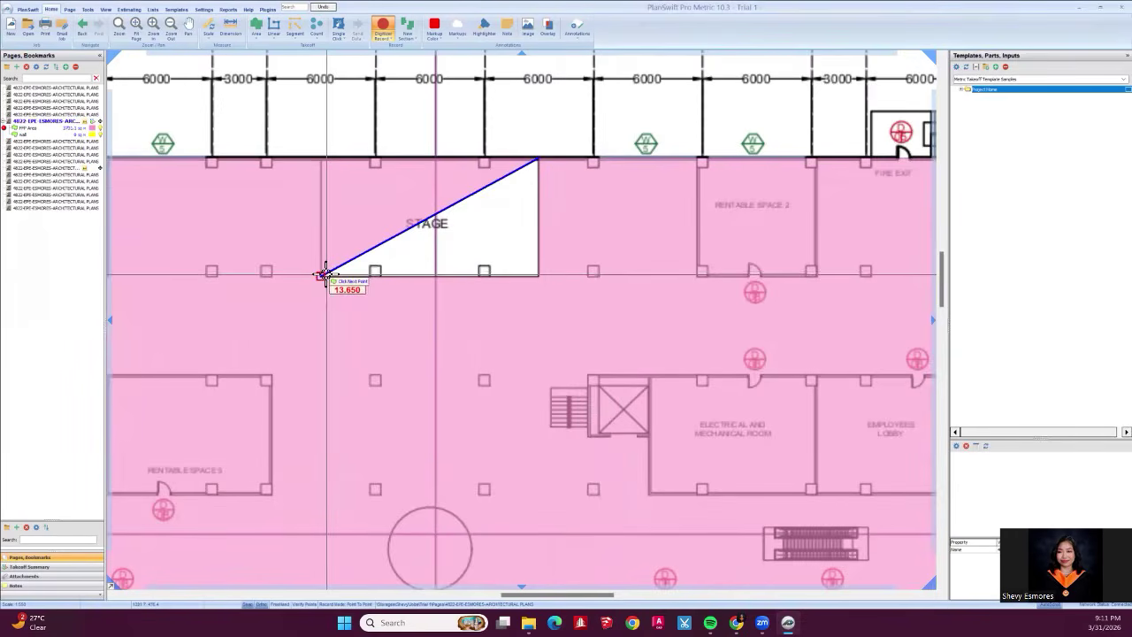
left_click(321, 276)
left_click(320, 157)
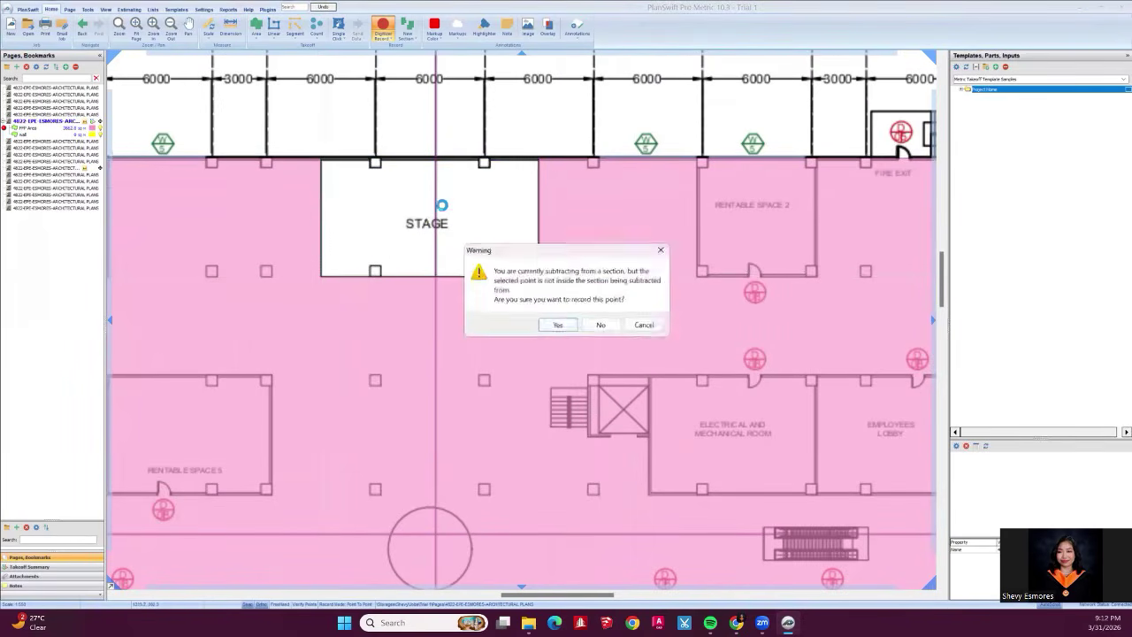
left_click(558, 324)
scroll(473, 264, "down", 2)
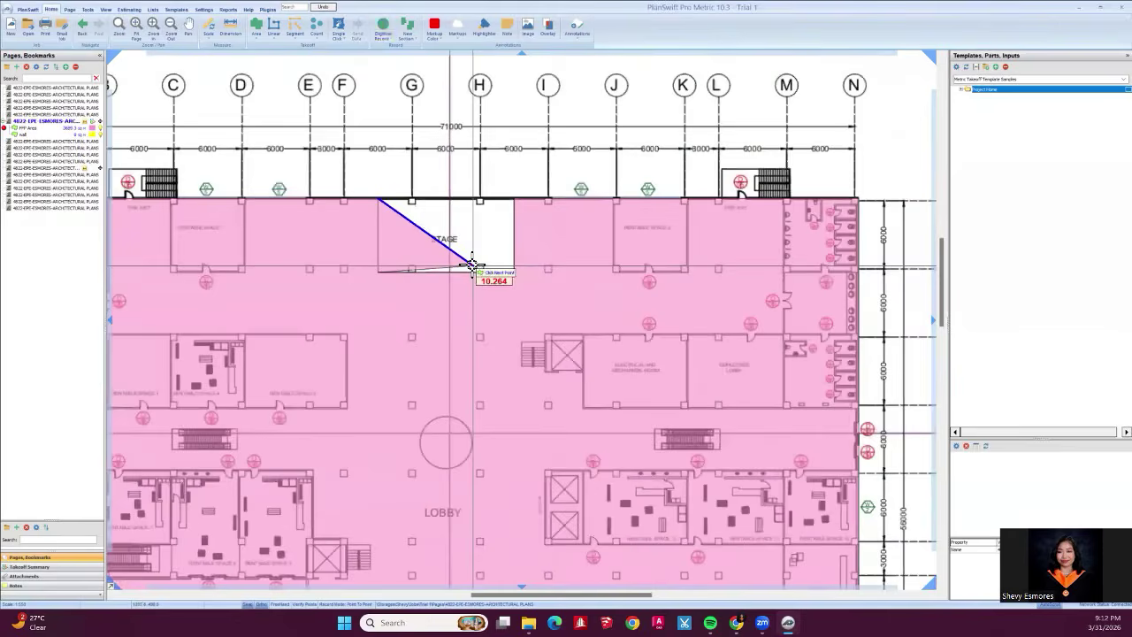
key("Escape")
Inspect the stage cut-out in the FFP Area takeoff, both close up and against the whole floor plan.
scroll(477, 306, "down", 3)
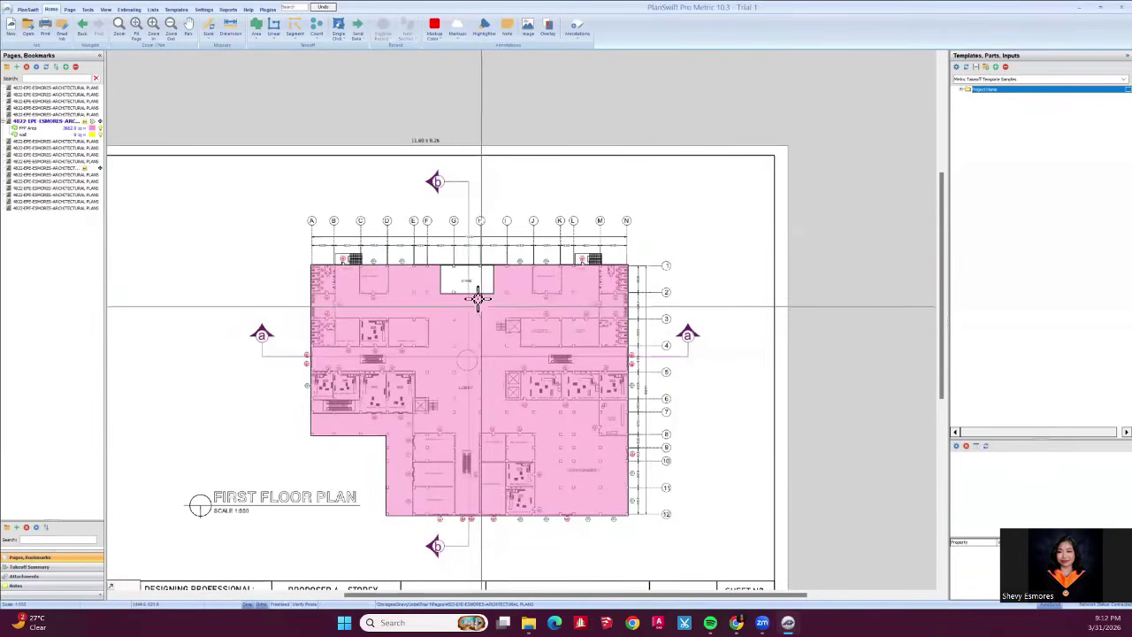
scroll(477, 298, "up", 3)
scroll(456, 268, "down", 2)
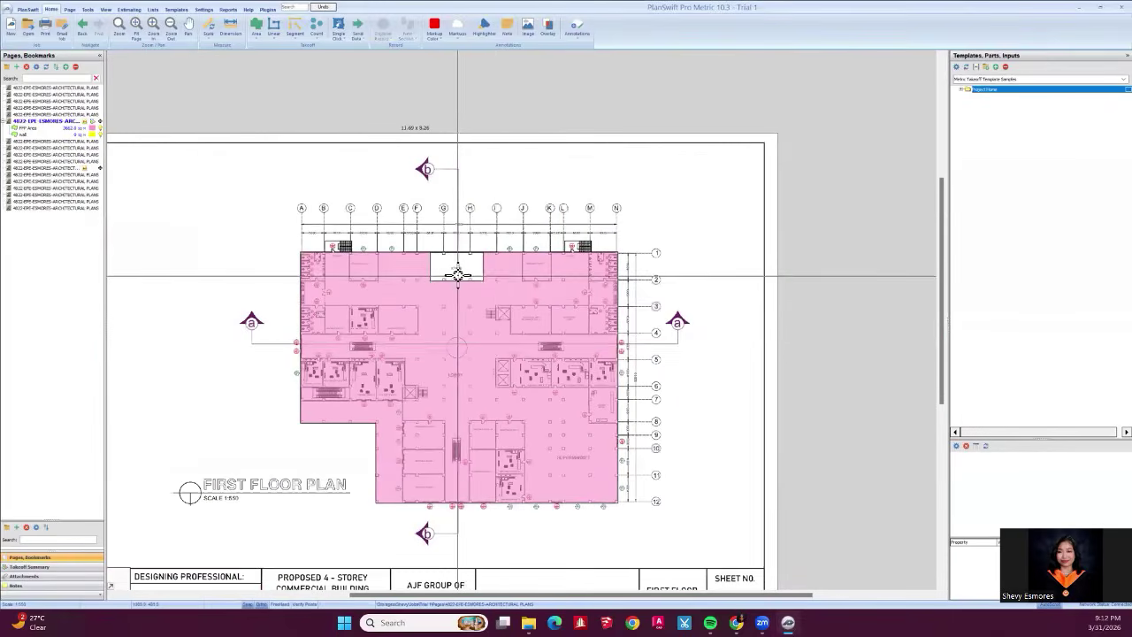
left_click(495, 341)
left_click(703, 385)
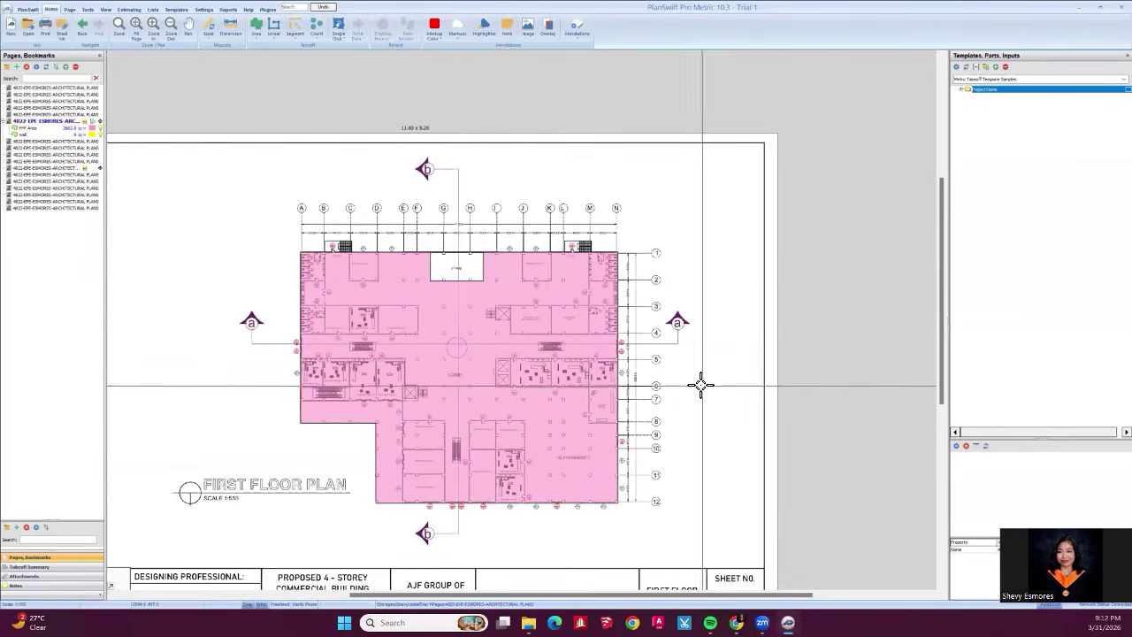
scroll(356, 288, "up", 2)
scroll(366, 291, "down", 2)
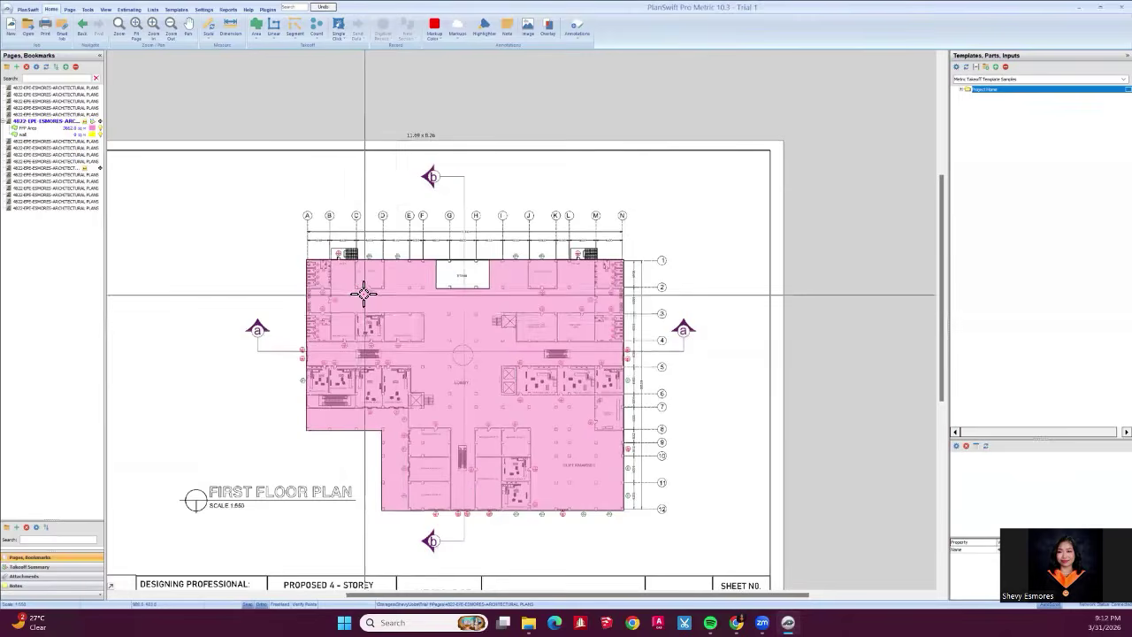
scroll(433, 288, "up", 2)
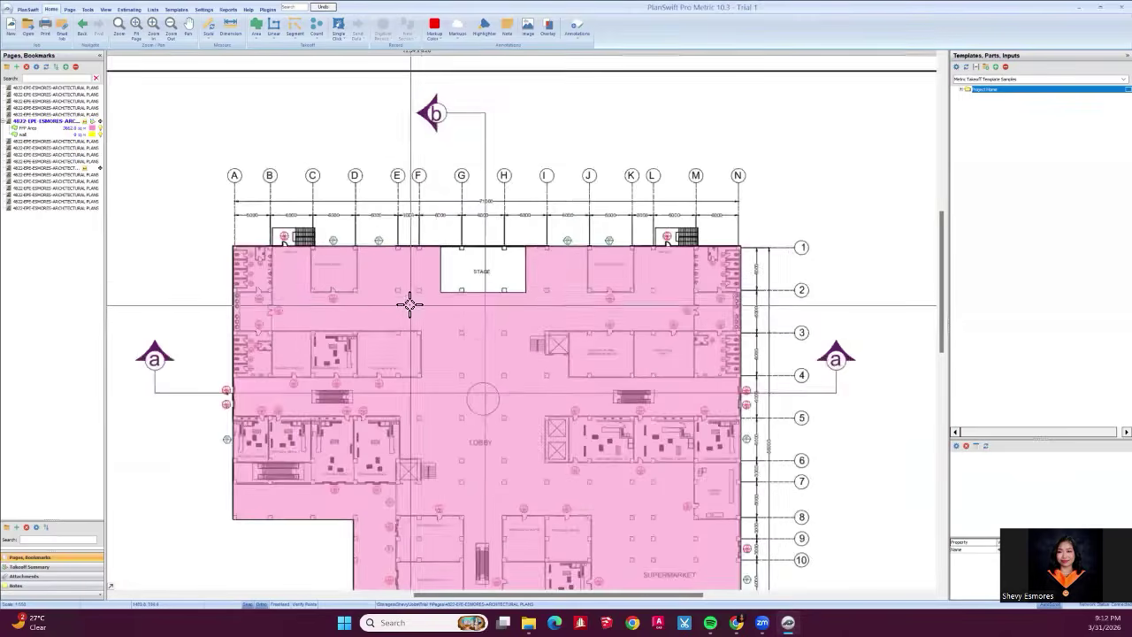
Examine the FFP Area takeoff around the rentable spaces and lobby, close up and against the whole first floor plan.
scroll(394, 345, "down", 2)
scroll(385, 350, "up", 3)
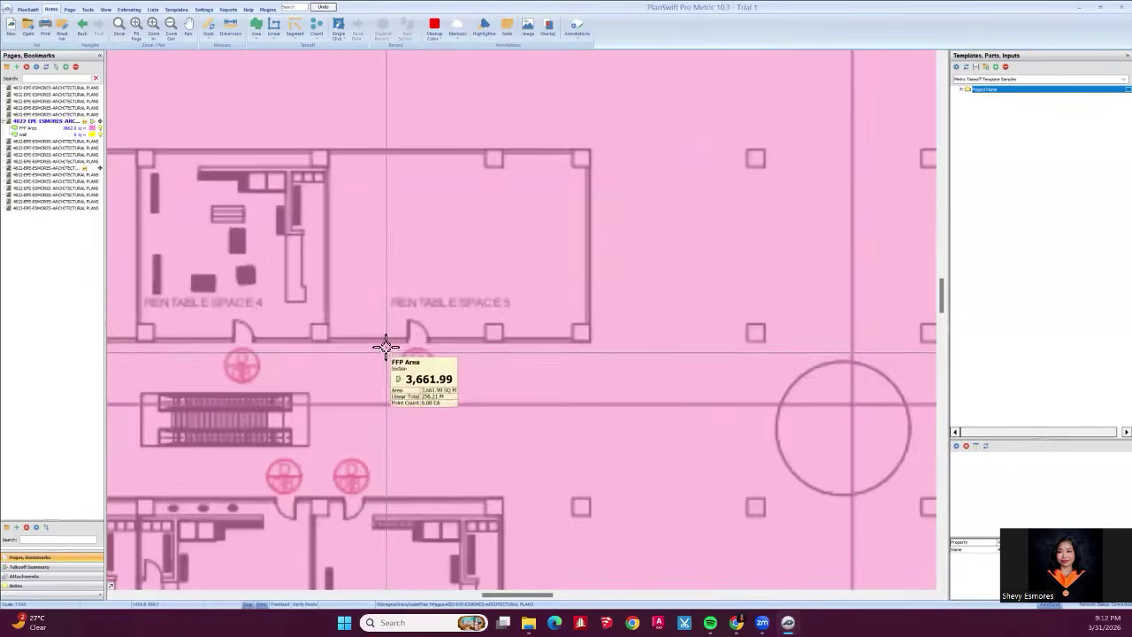
scroll(386, 347, "down", 2)
scroll(372, 298, "down", 1)
scroll(361, 297, "up", 1)
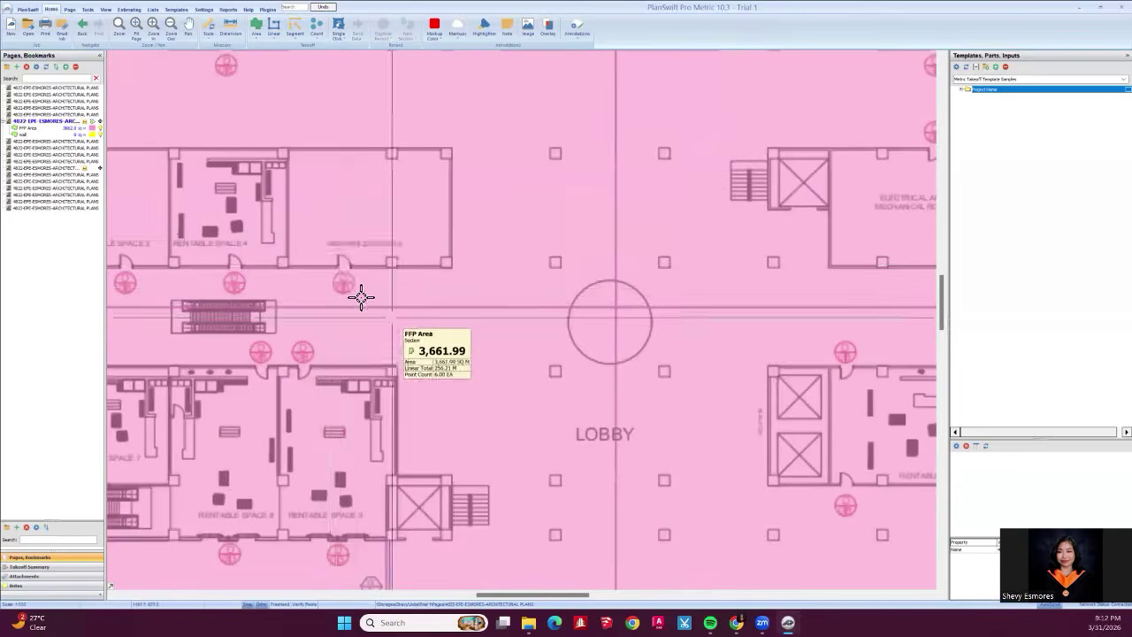
scroll(326, 248, "up", 2)
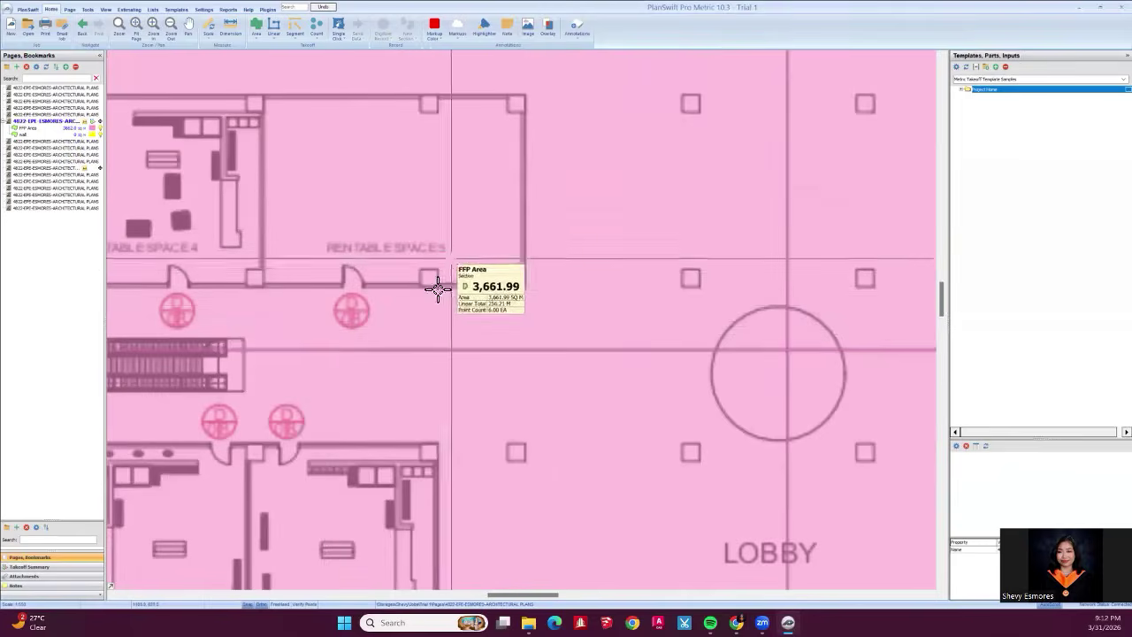
scroll(384, 250, "down", 2)
scroll(475, 274, "up", 2)
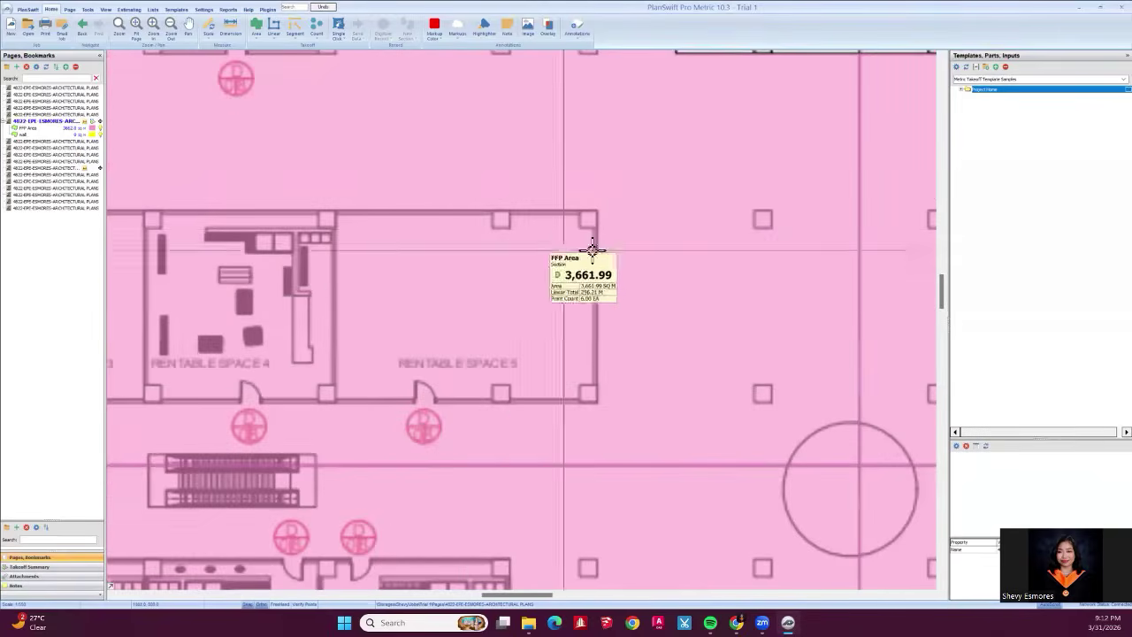
scroll(438, 335, "down", 3)
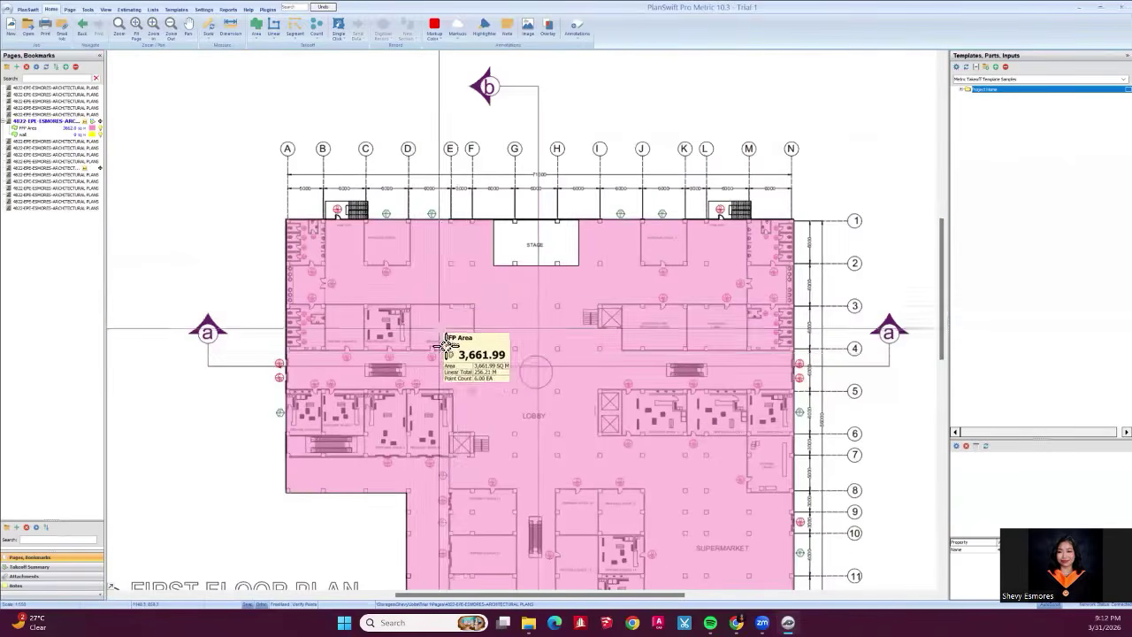
scroll(414, 306, "up", 2)
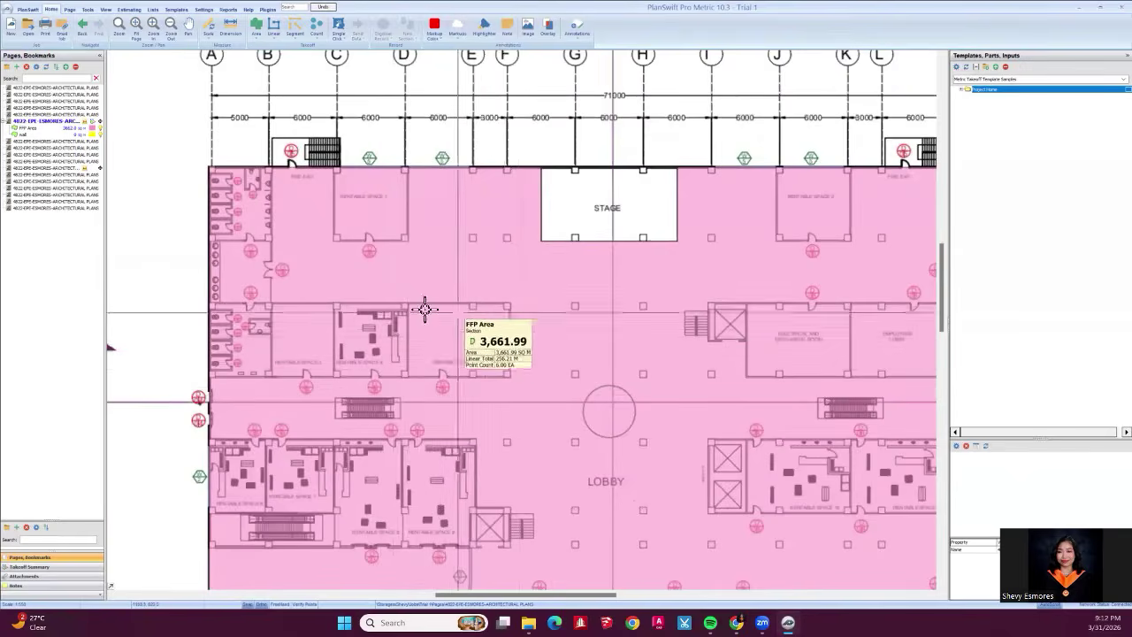
scroll(483, 379, "down", 2)
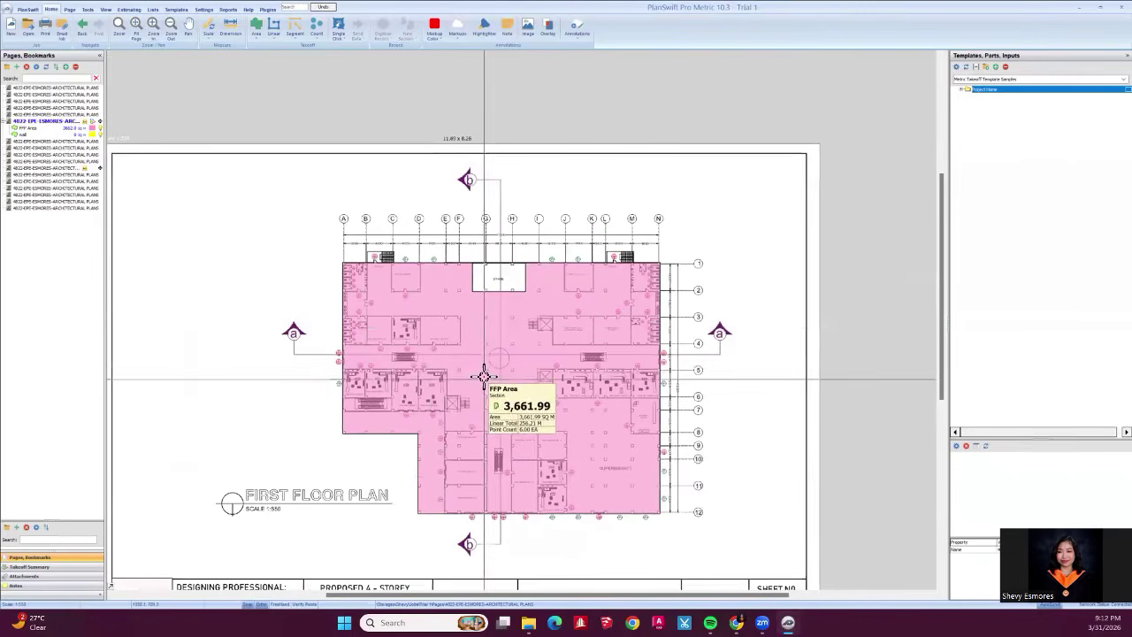
Select the FFP Area takeoff and hide it on the first floor plan.
left_click(409, 312)
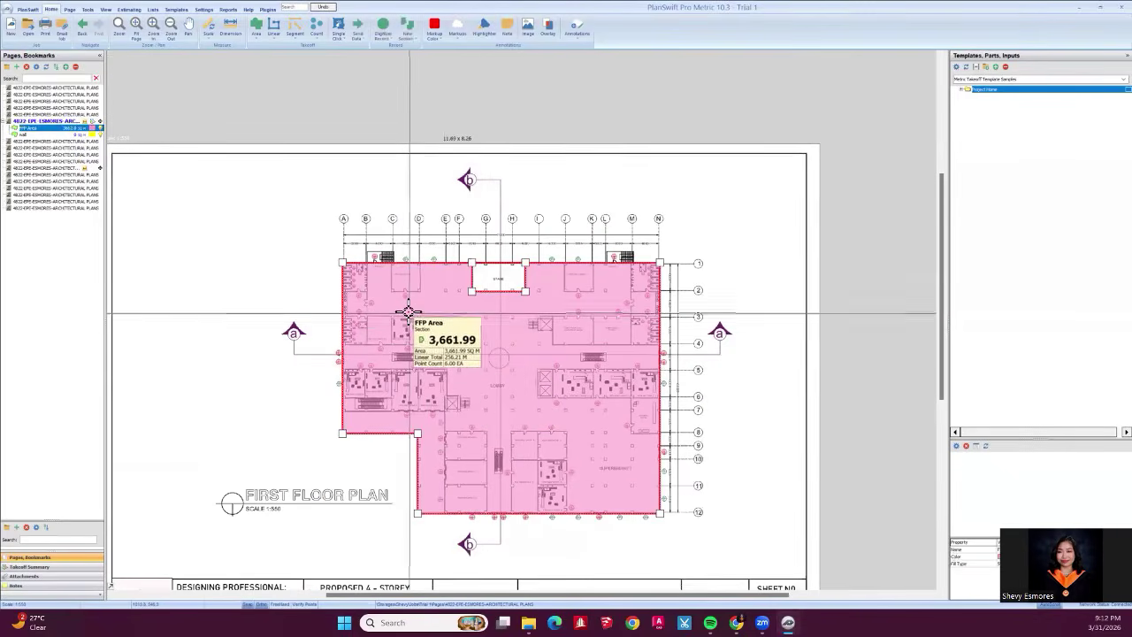
scroll(409, 313, "up", 1)
scroll(407, 314, "down", 1)
left_click(211, 342)
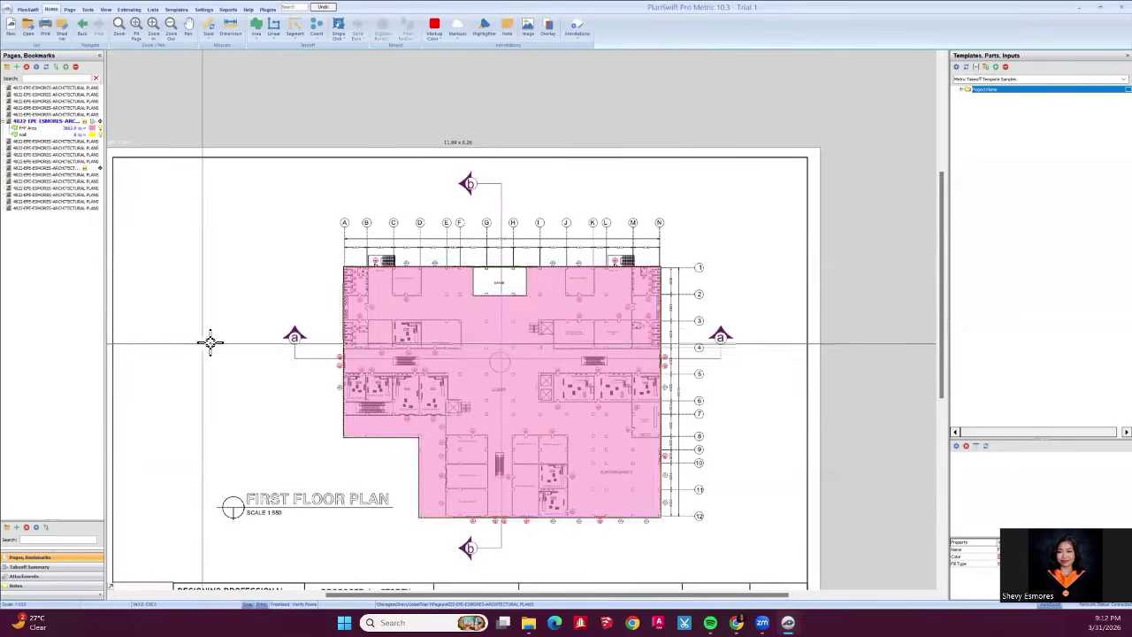
left_click(445, 342)
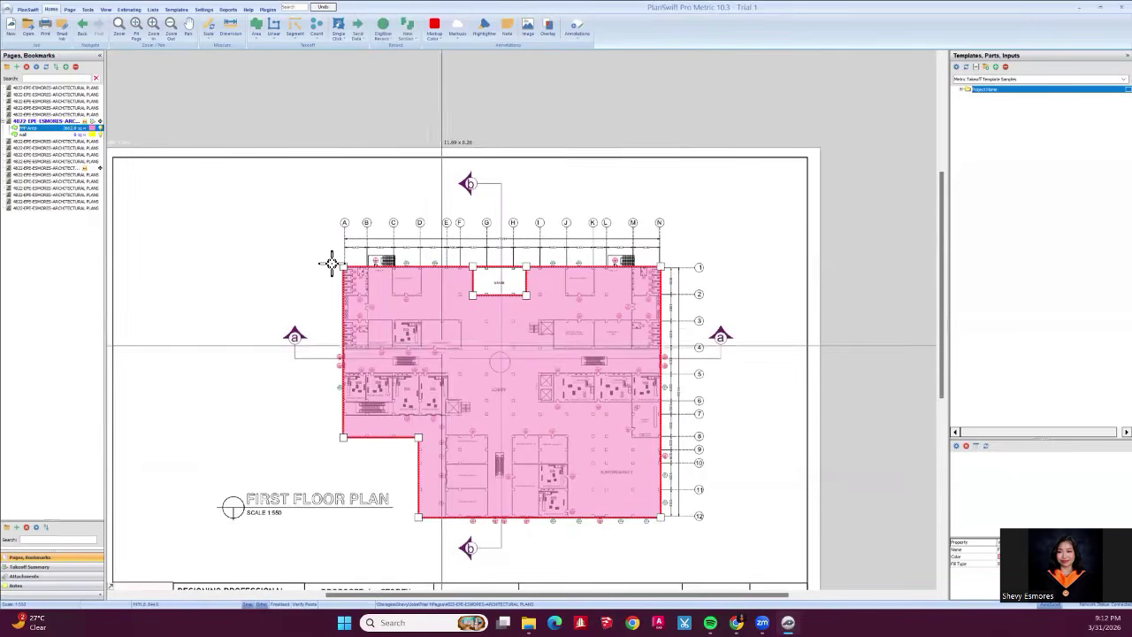
left_click(101, 130)
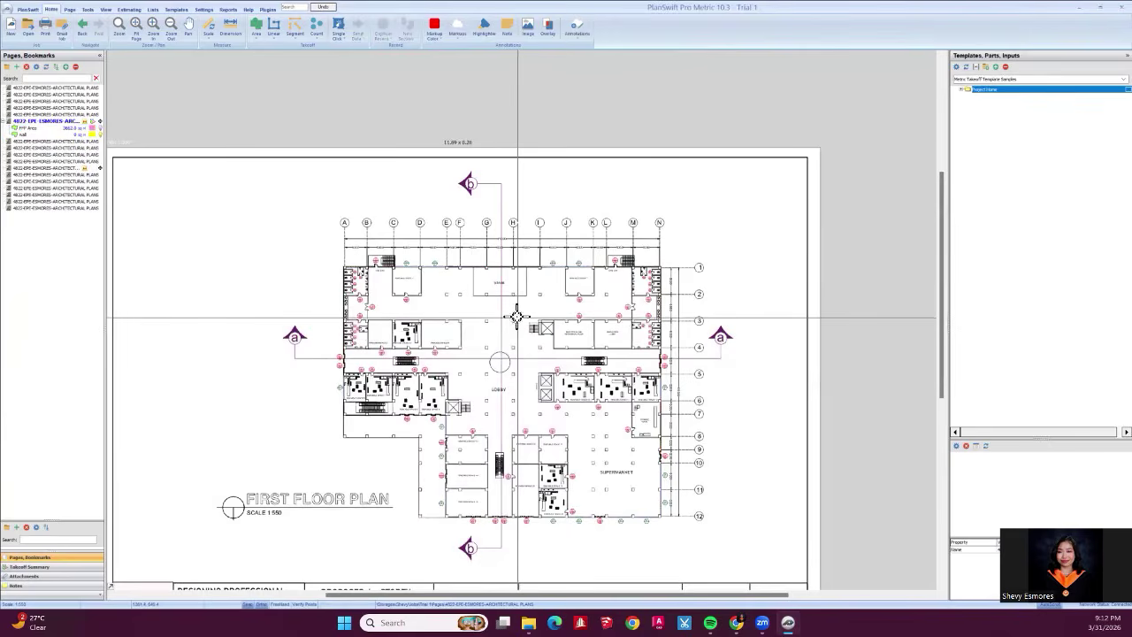
Set up a new area takeoff named RS Area with a light blue colour and solid fill.
scroll(408, 318, "up", 3)
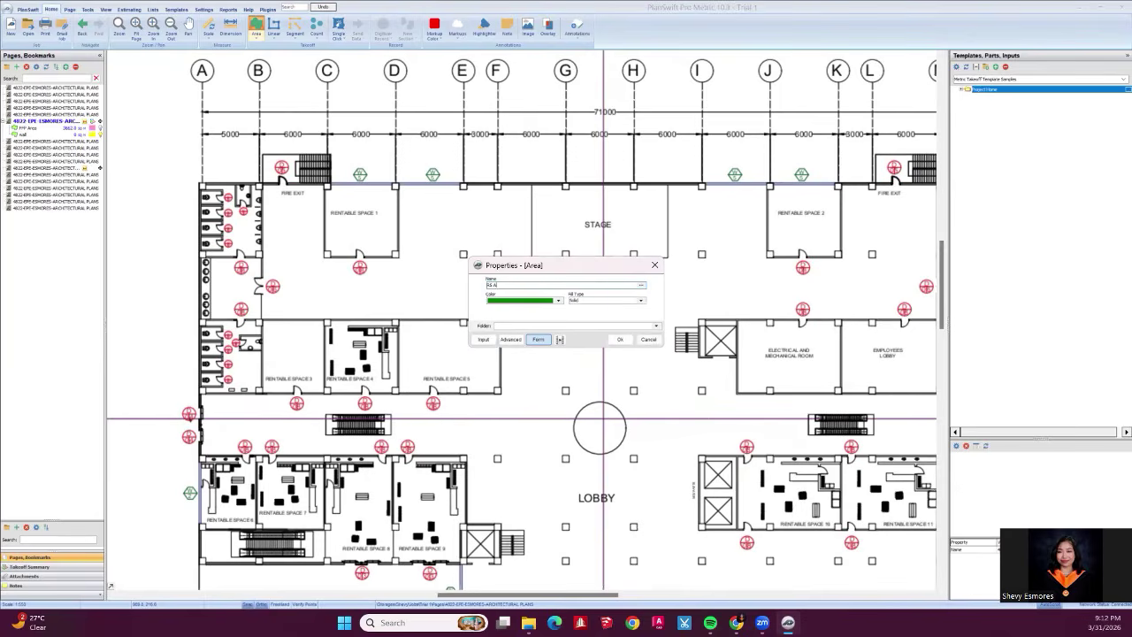
left_click(519, 301)
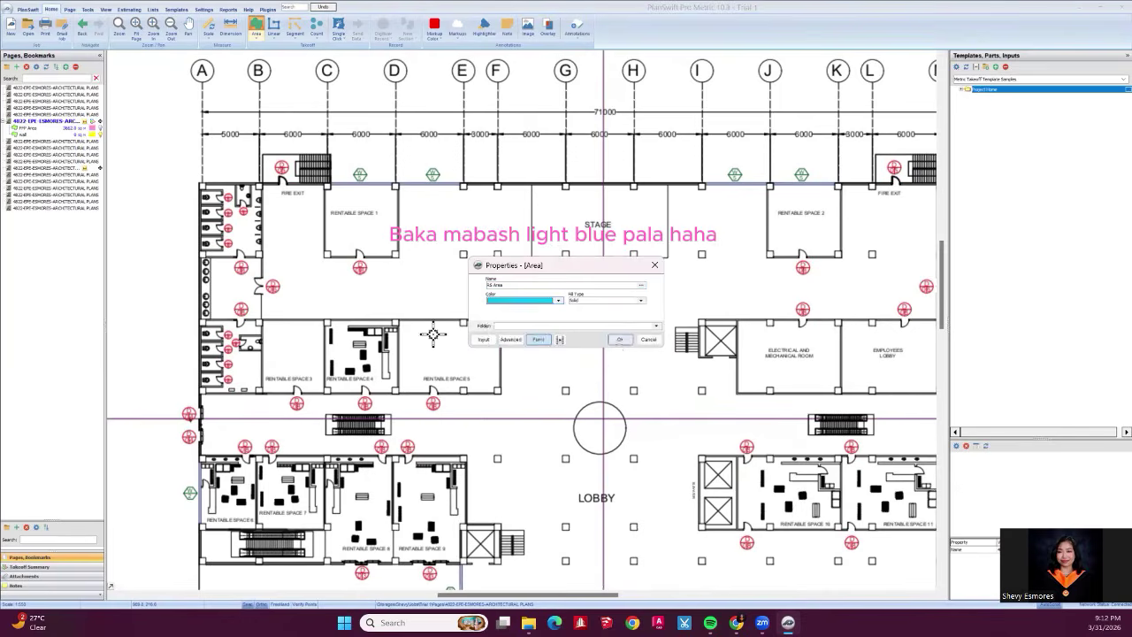
key("Return")
Record a box area over Rentable Space 5 from its upper-left wall corner to its lower-right wall corner.
scroll(473, 324, "up", 5)
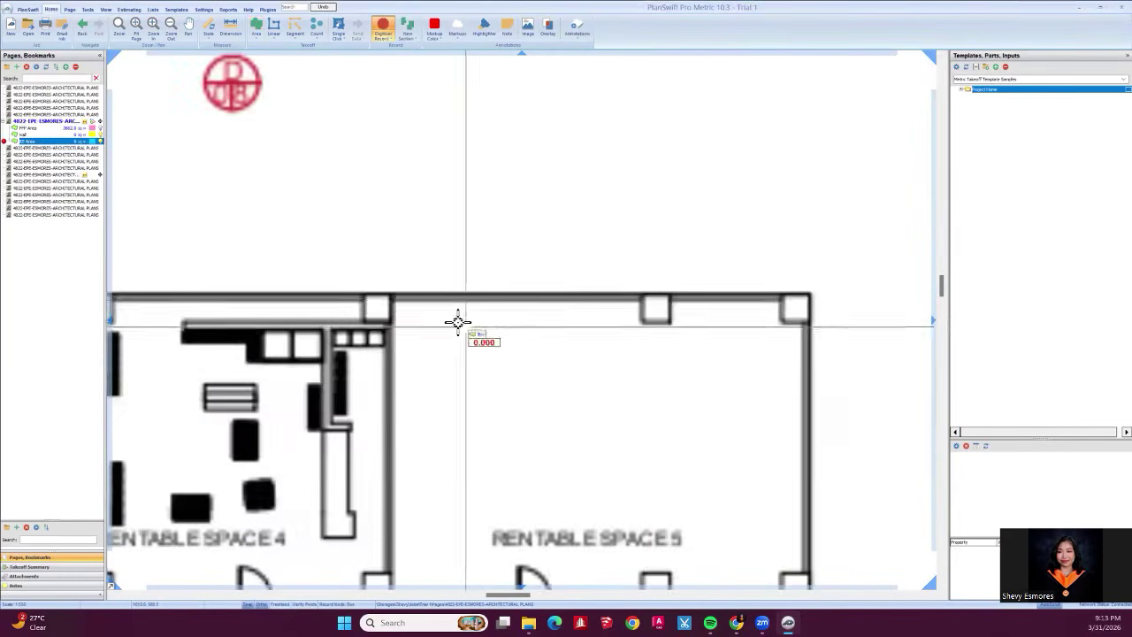
left_click(389, 296)
scroll(390, 295, "down", 3)
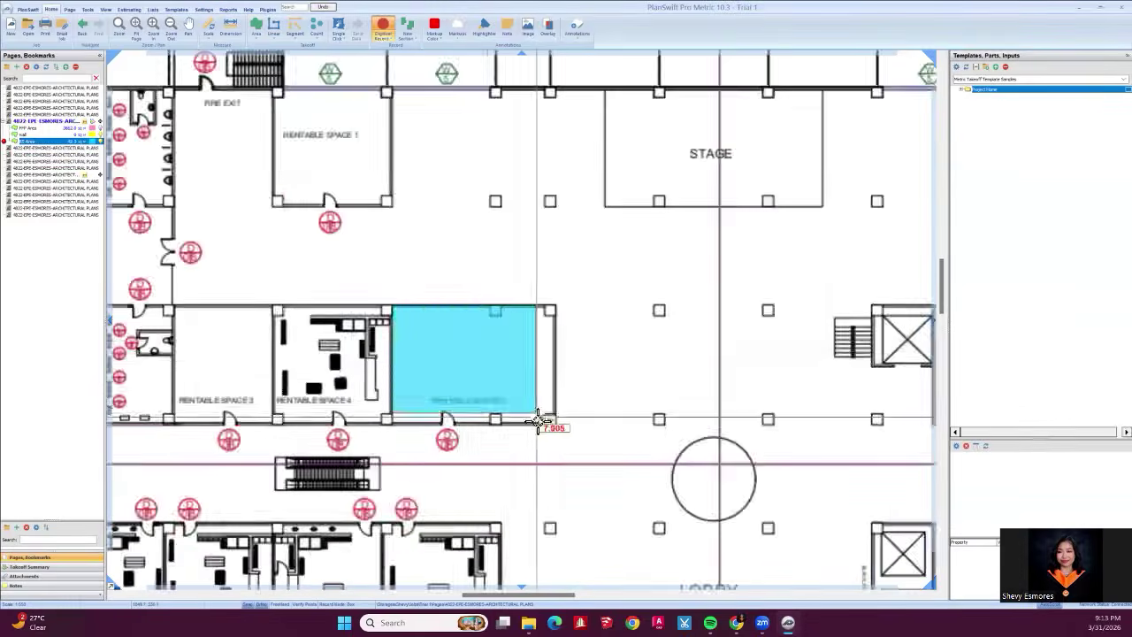
scroll(537, 420, "up", 3)
left_click(576, 430)
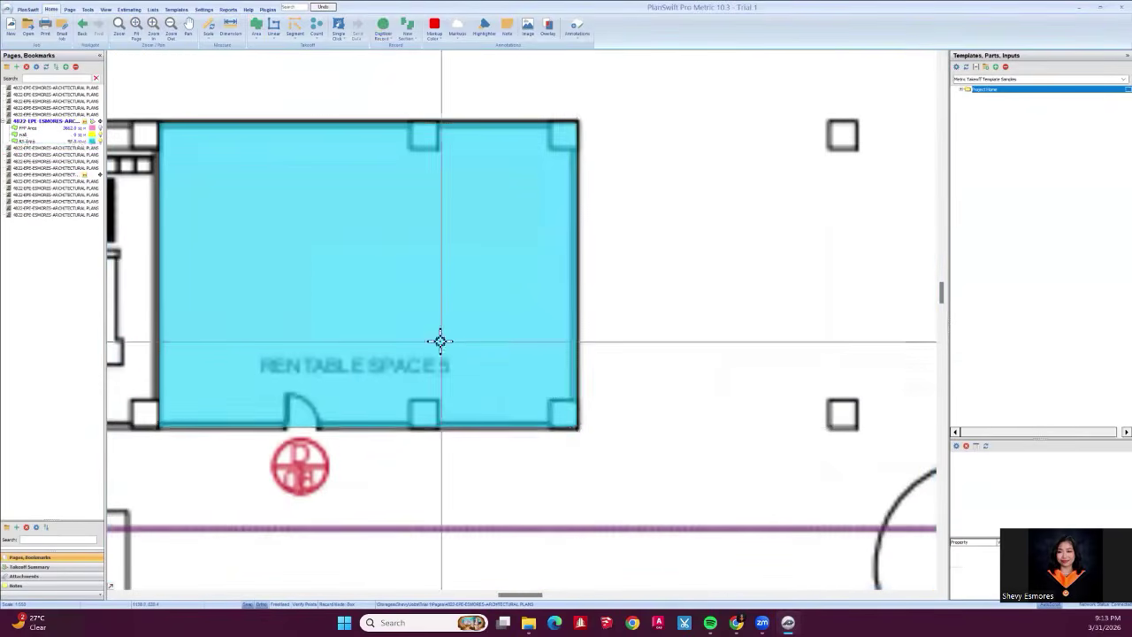
scroll(431, 331, "down", 3)
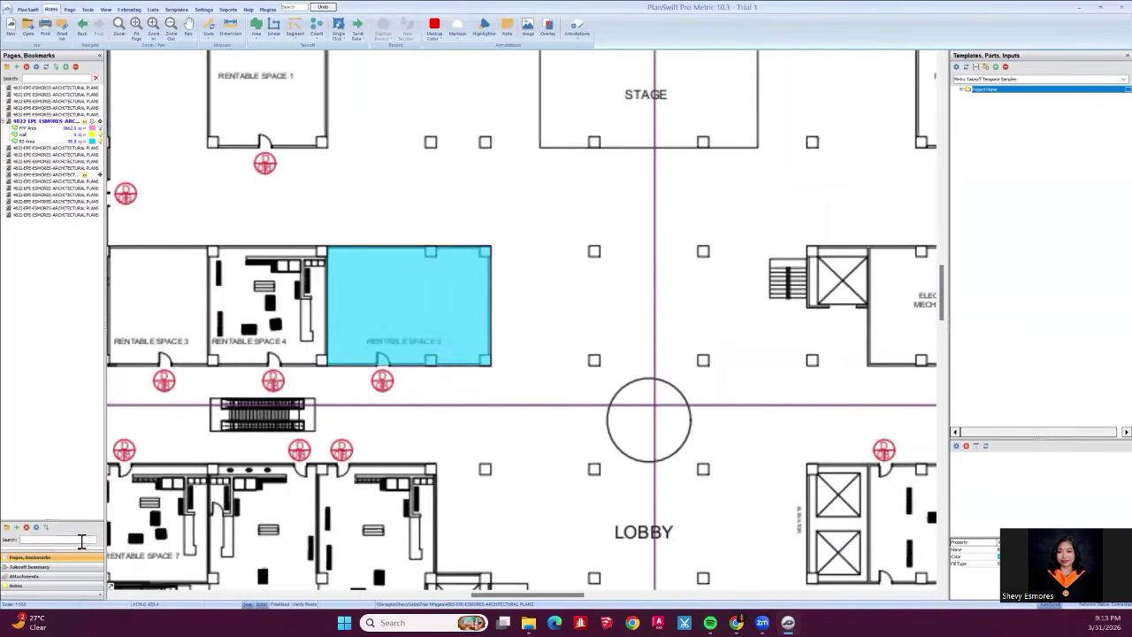
Delete the Linear, wall and stud frame takeoffs from the takeoff summary, keeping FFP Area and RS Area.
left_click(74, 568)
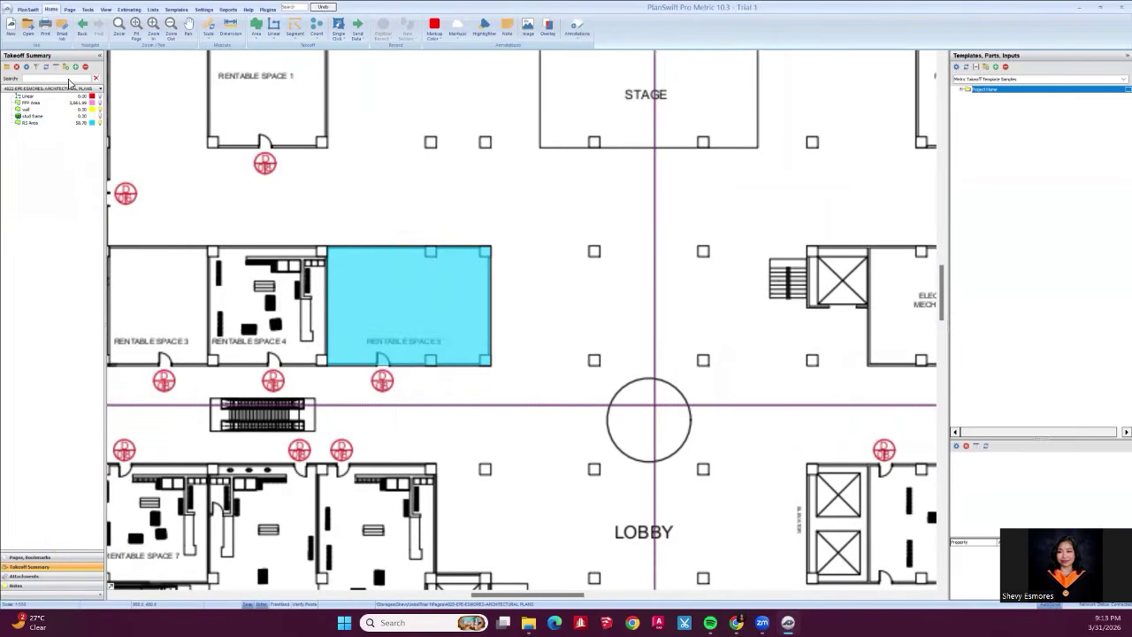
left_click(68, 123)
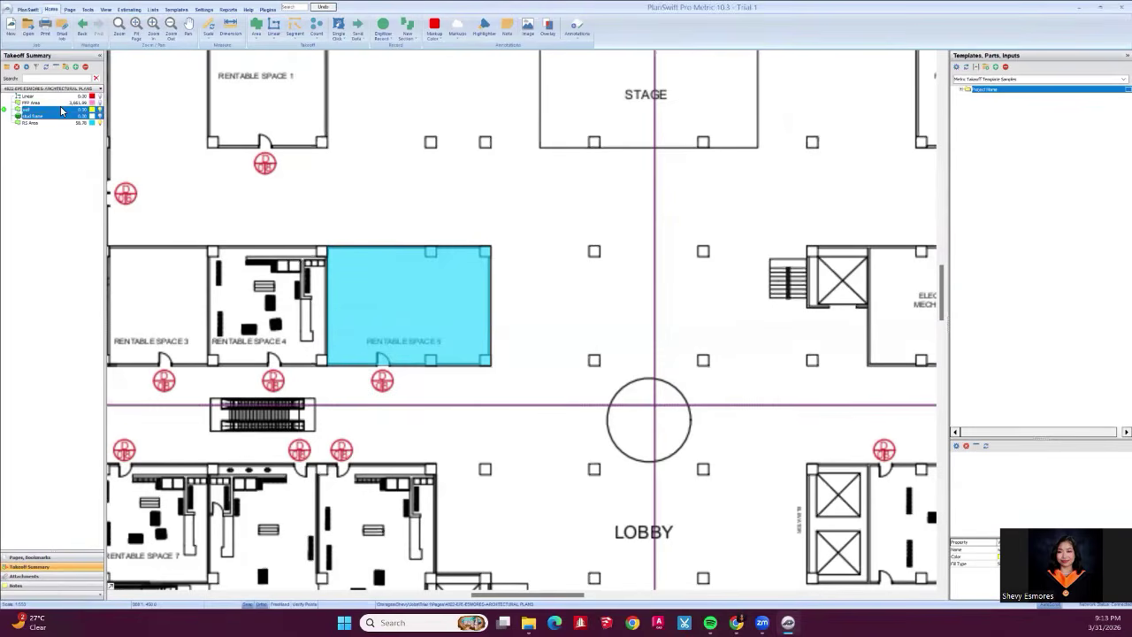
right_click(65, 97)
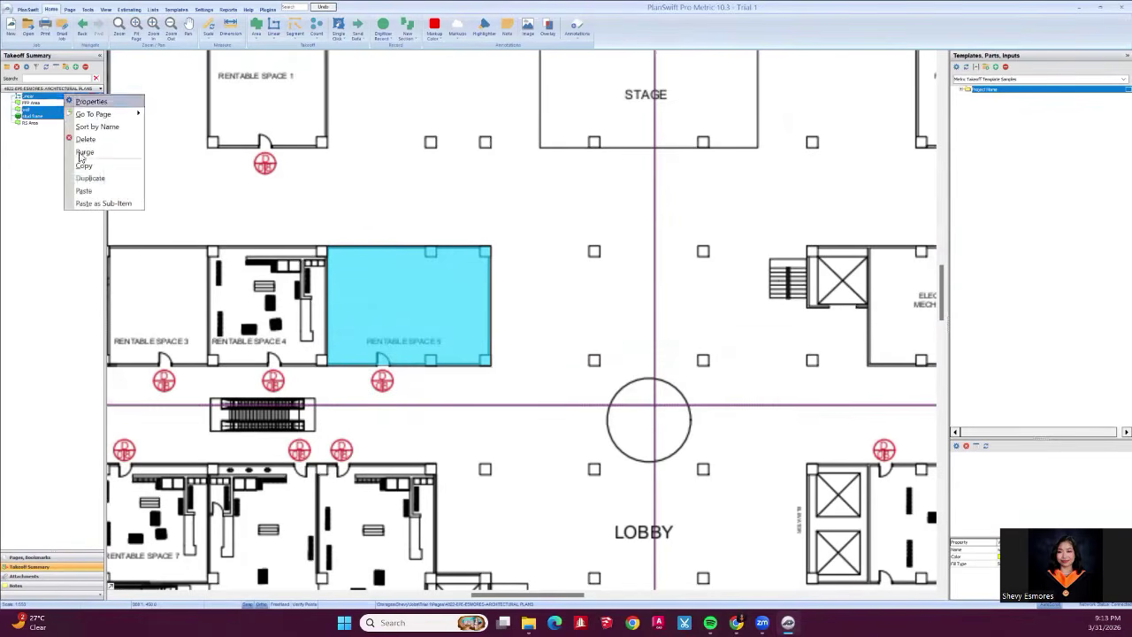
left_click(86, 139)
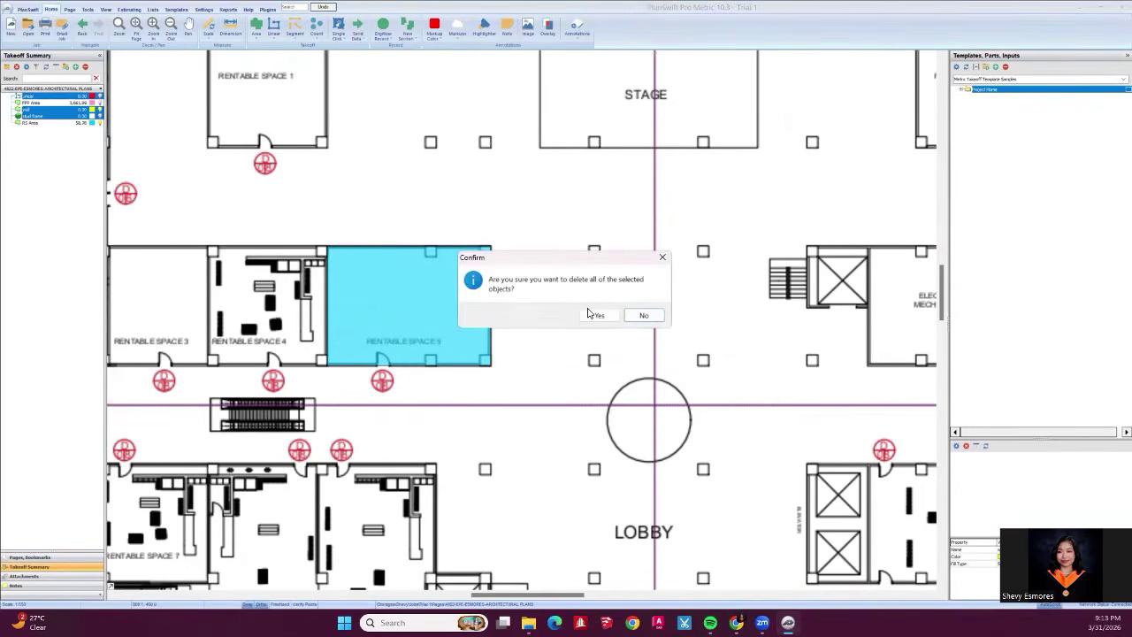
left_click(596, 315)
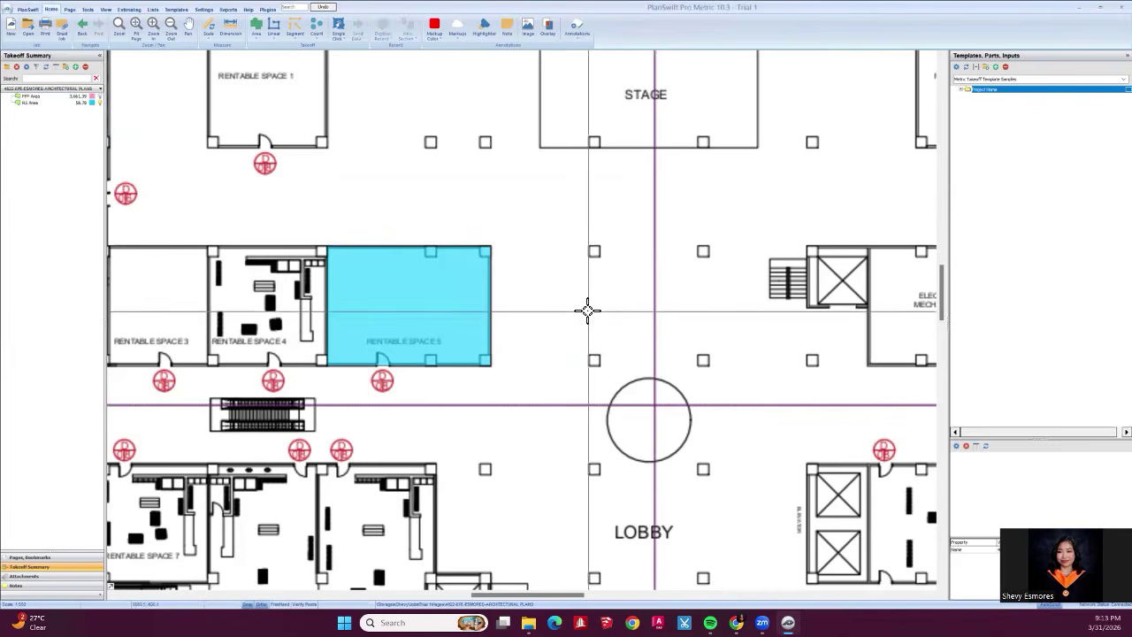
Hide the FFP Area and RS Area takeoffs on the first floor plan and return to the page list.
scroll(172, 134, "down", 5)
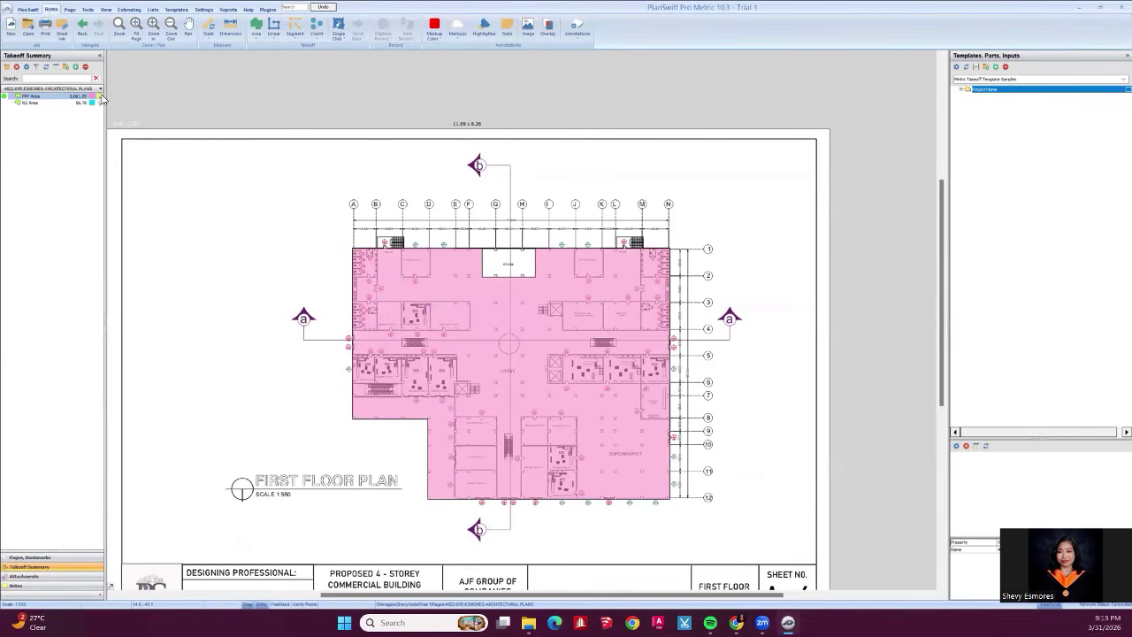
left_click(101, 99)
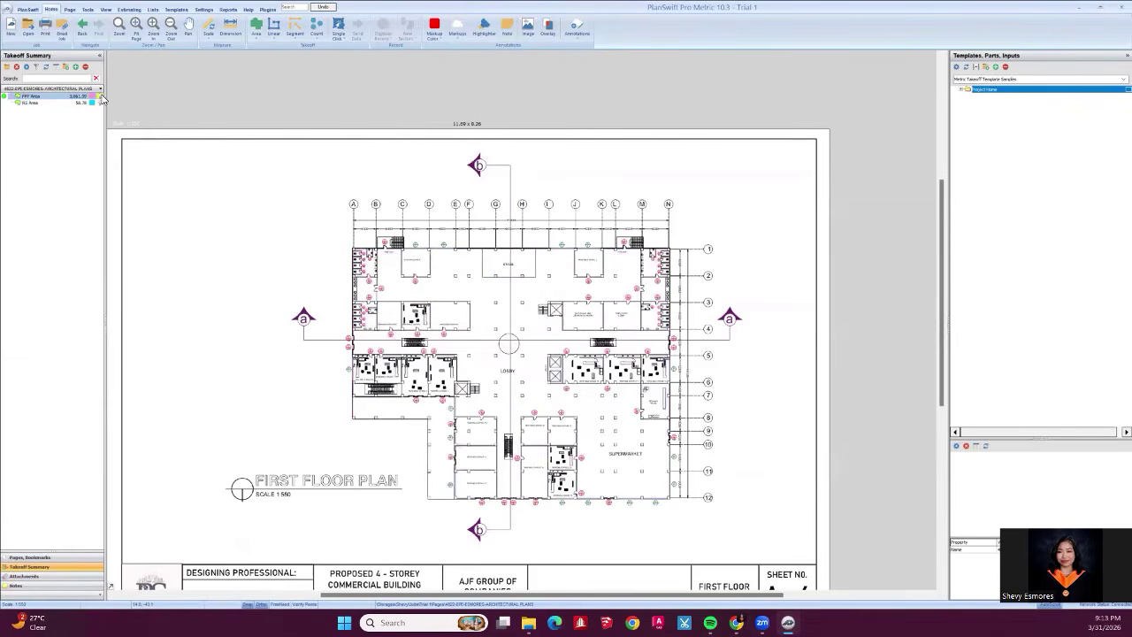
left_click(72, 558)
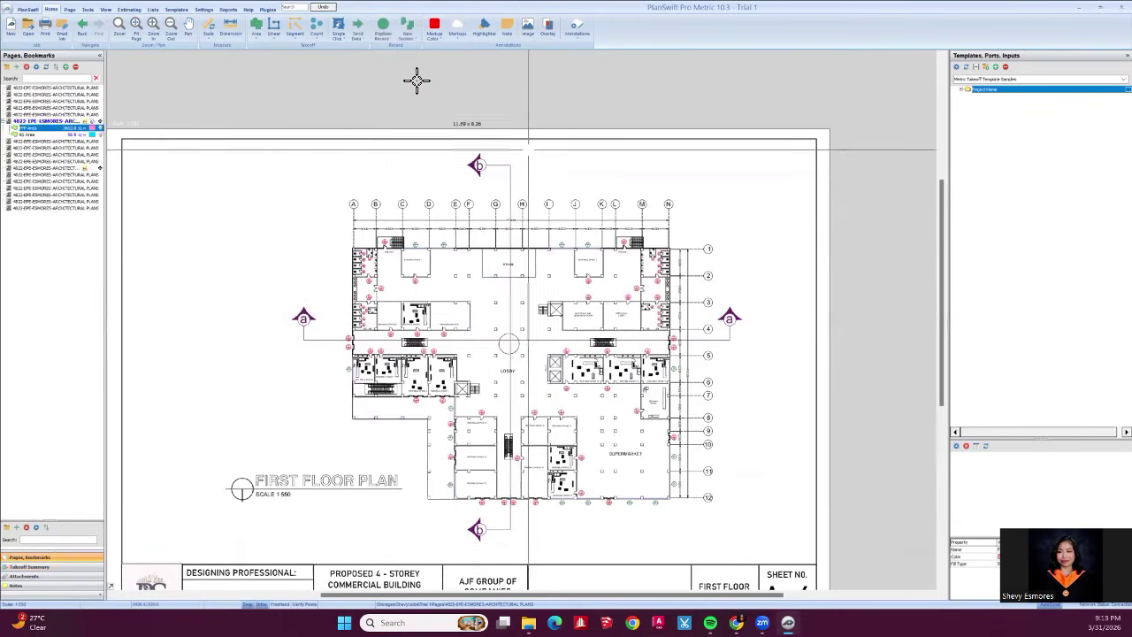
scroll(557, 316, "up", 2)
scroll(522, 306, "down", 2)
left_click_drag(522, 303, 489, 298)
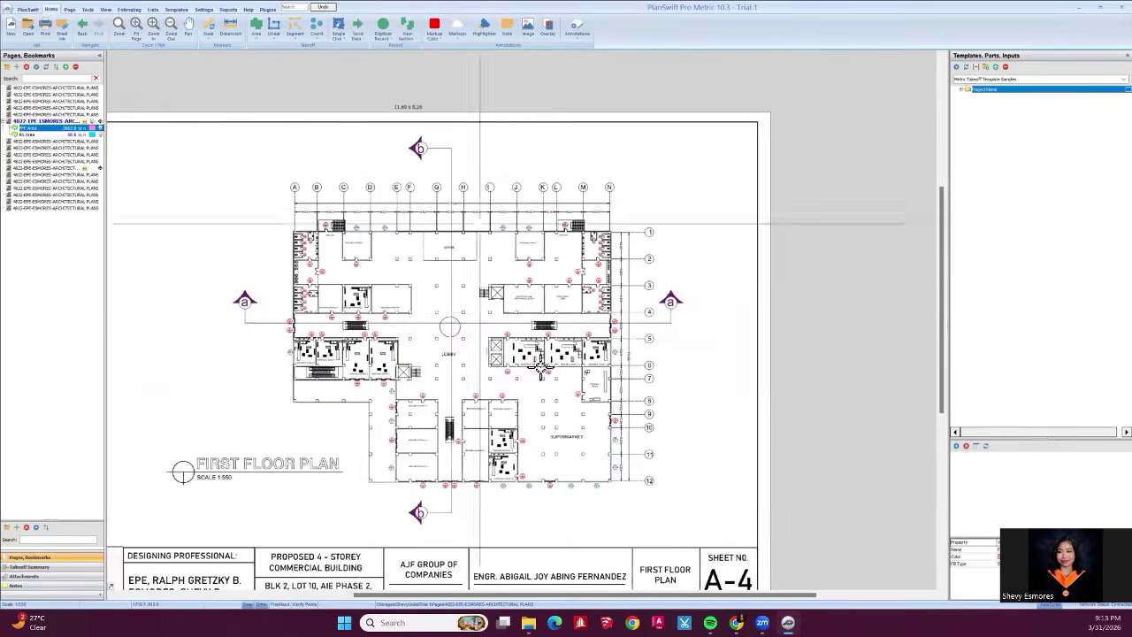
left_click(277, 36)
left_click(294, 46)
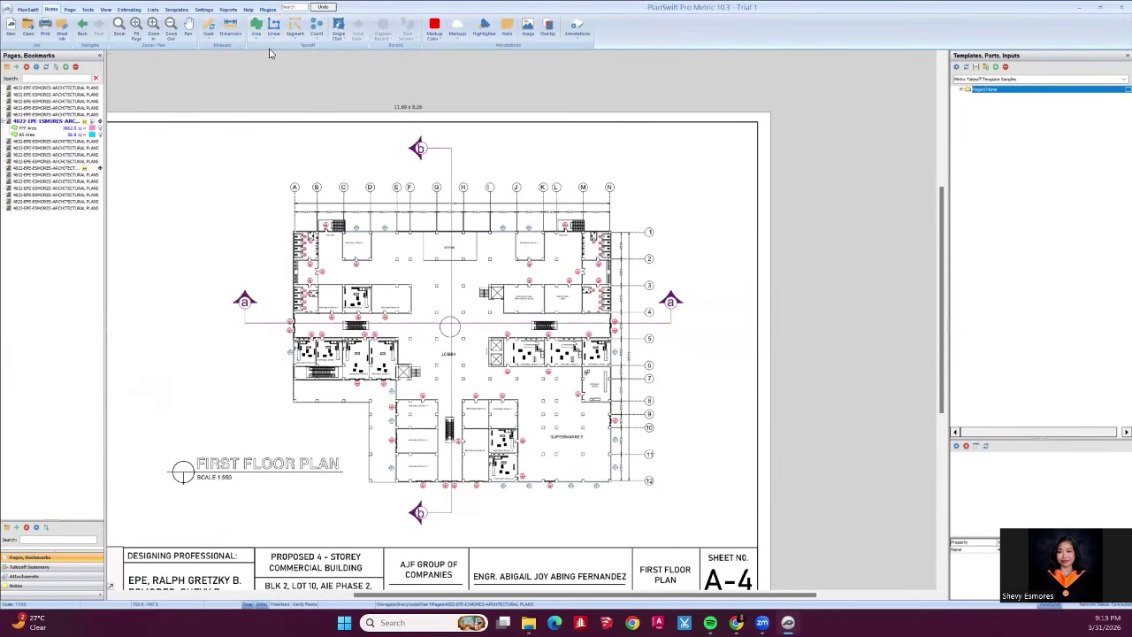
Open the front elevation sheet A-9 and delete the 5.00 M dimension between gridlines A and B.
left_click(77, 168)
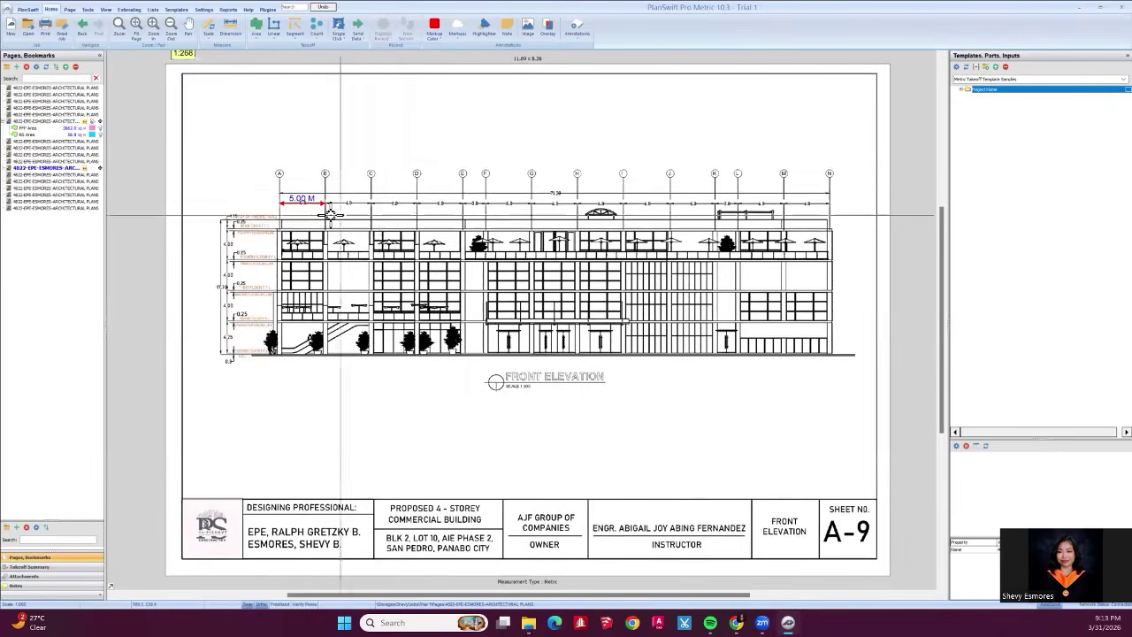
scroll(311, 215, "up", 2)
scroll(291, 200, "up", 2)
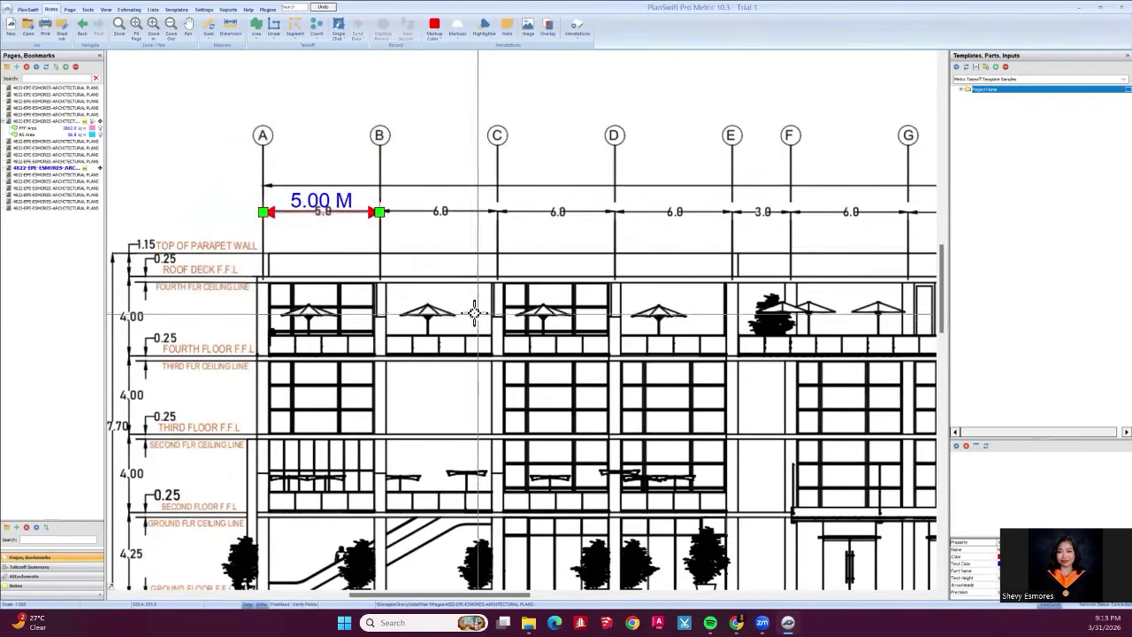
key("Escape")
scroll(454, 298, "down", 5)
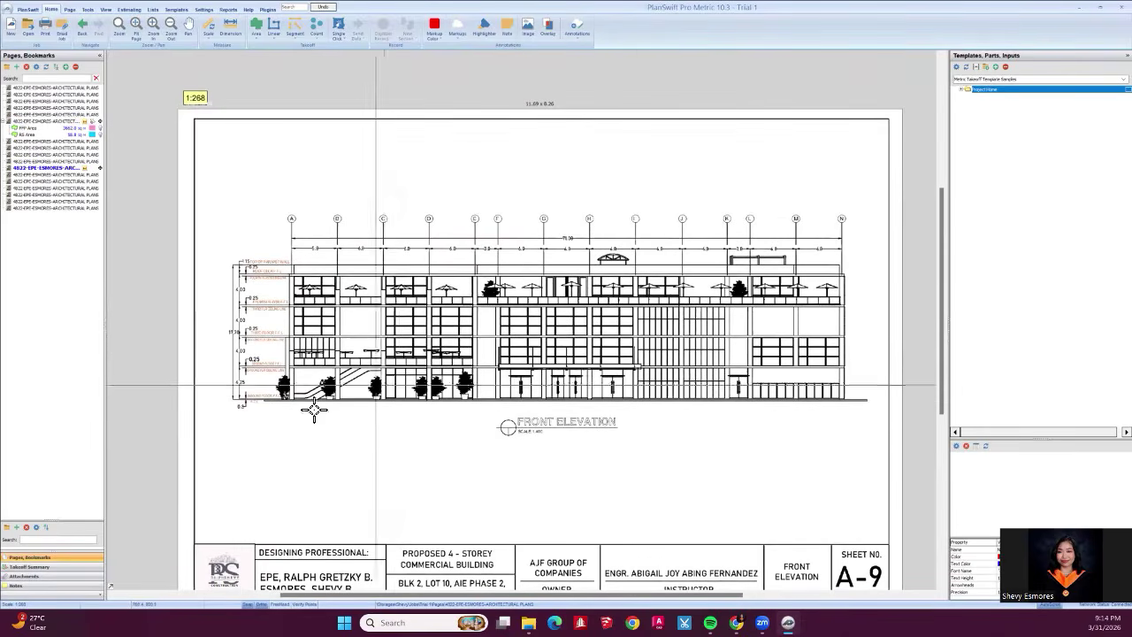
Examine the front elevation's floors and window bays from gridline A to H, close up and on the whole sheet.
scroll(285, 362, "up", 4)
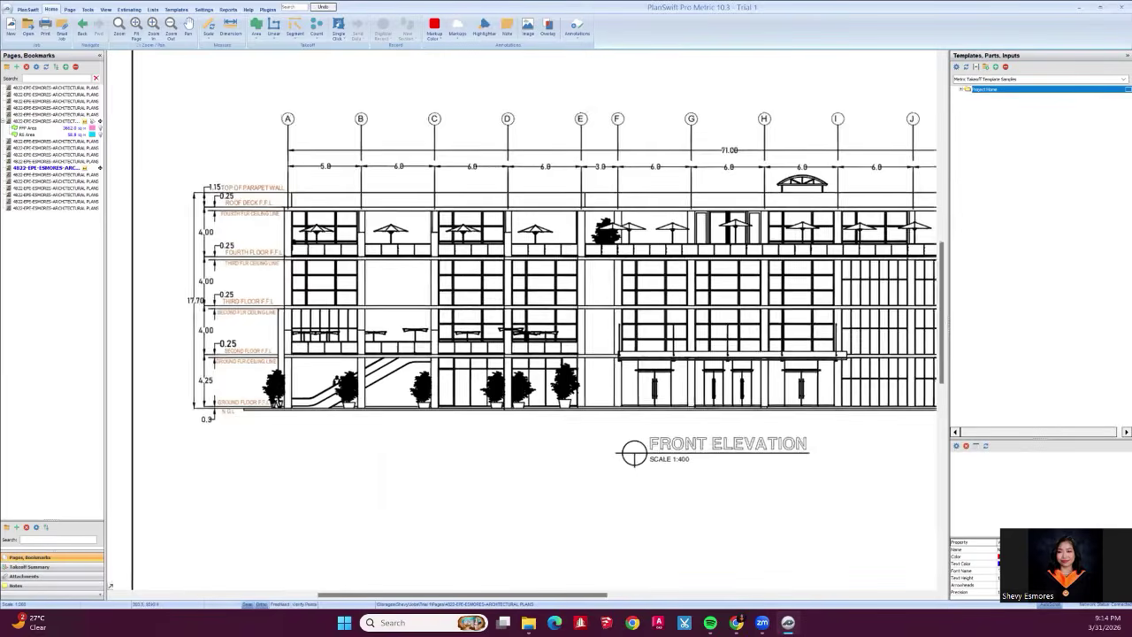
mouse_move(571, 403)
left_mouse_down()
mouse_move(470, 434)
mouse_move(354, 393)
mouse_move(315, 363)
mouse_move(504, 394)
left_mouse_up()
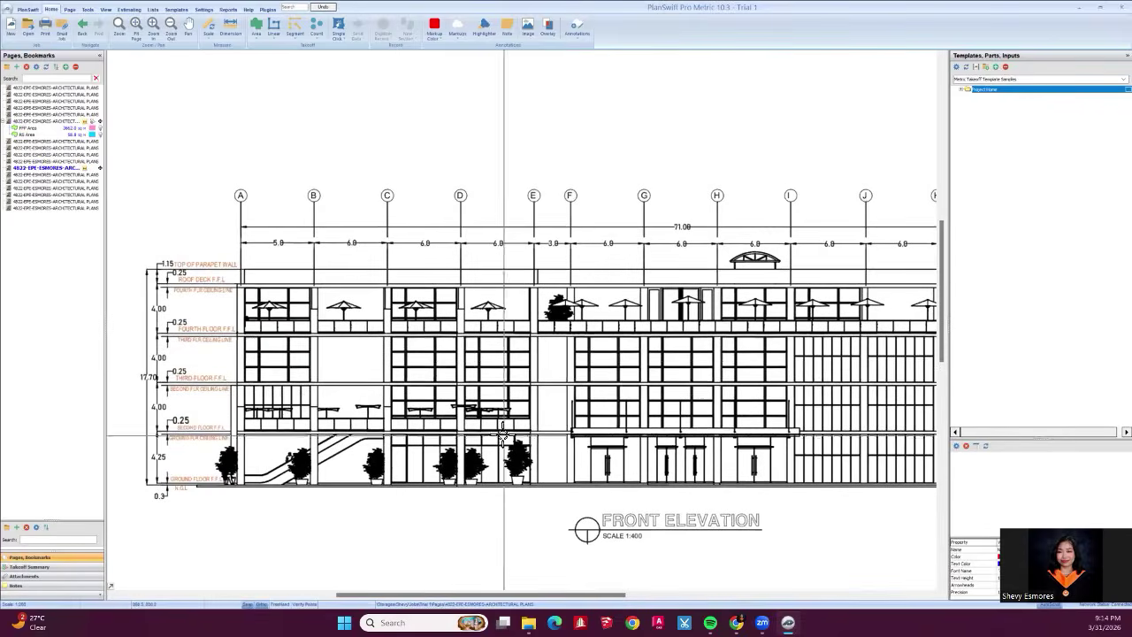
left_click_drag(292, 379, 253, 362)
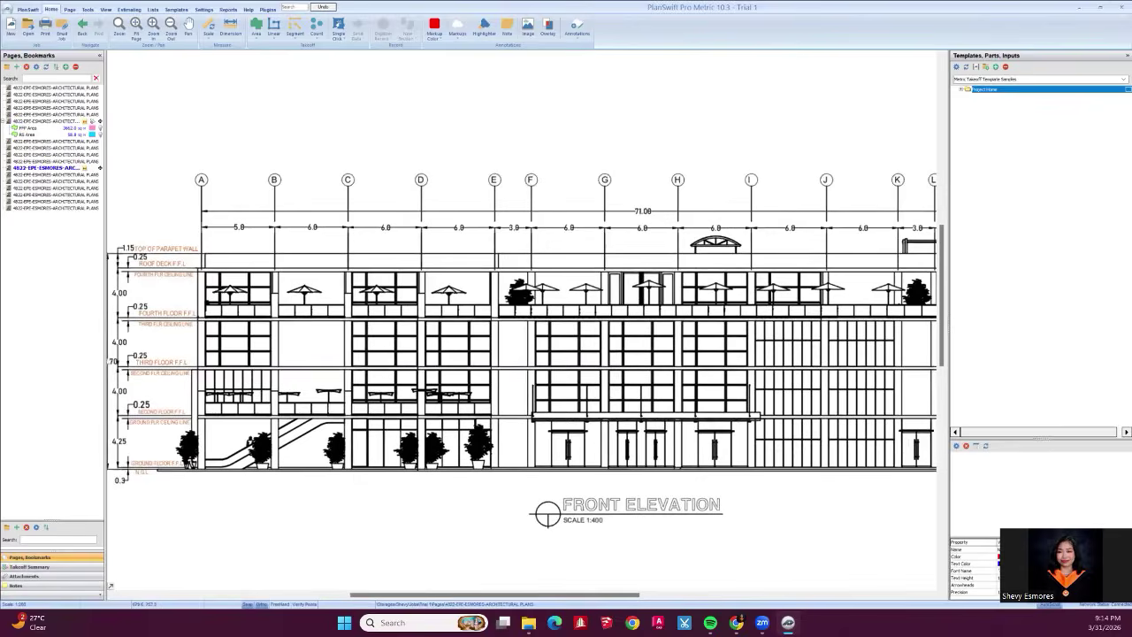
scroll(315, 363, "up", 2)
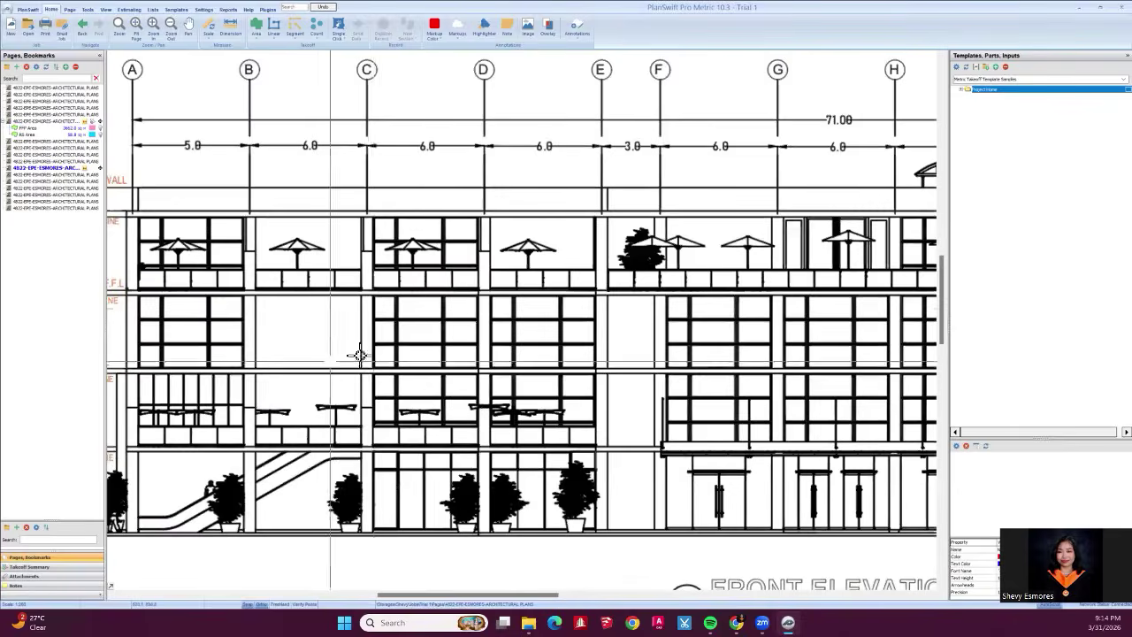
scroll(372, 304, "down", 2)
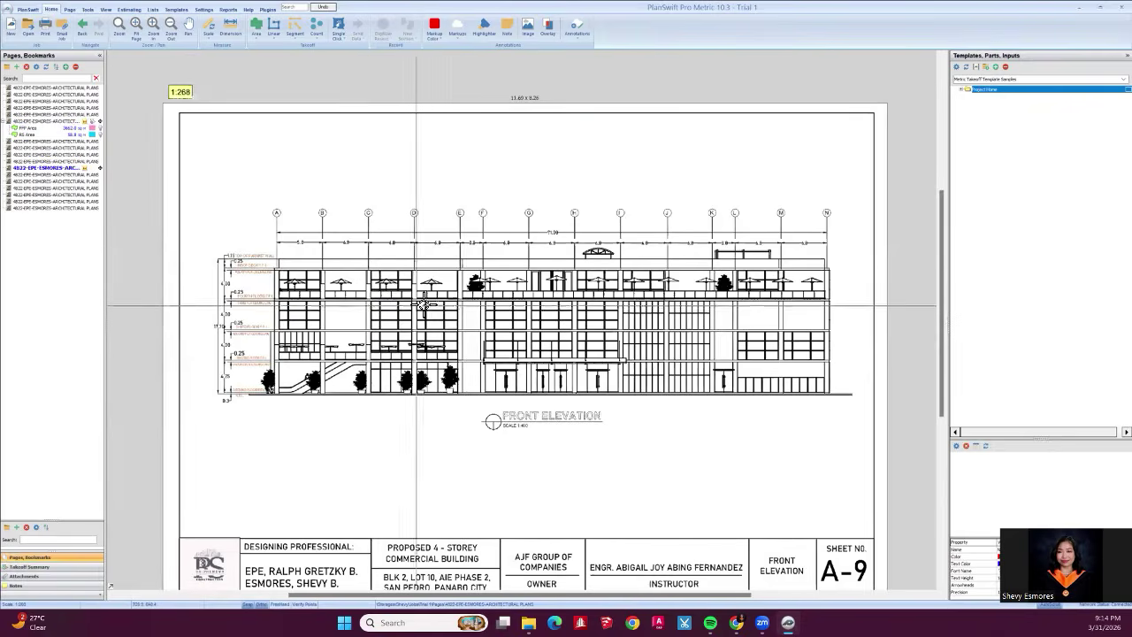
Create an area takeoff named WC 1 on the front elevation with a light blue colour and solid fill.
scroll(357, 307, "up", 1)
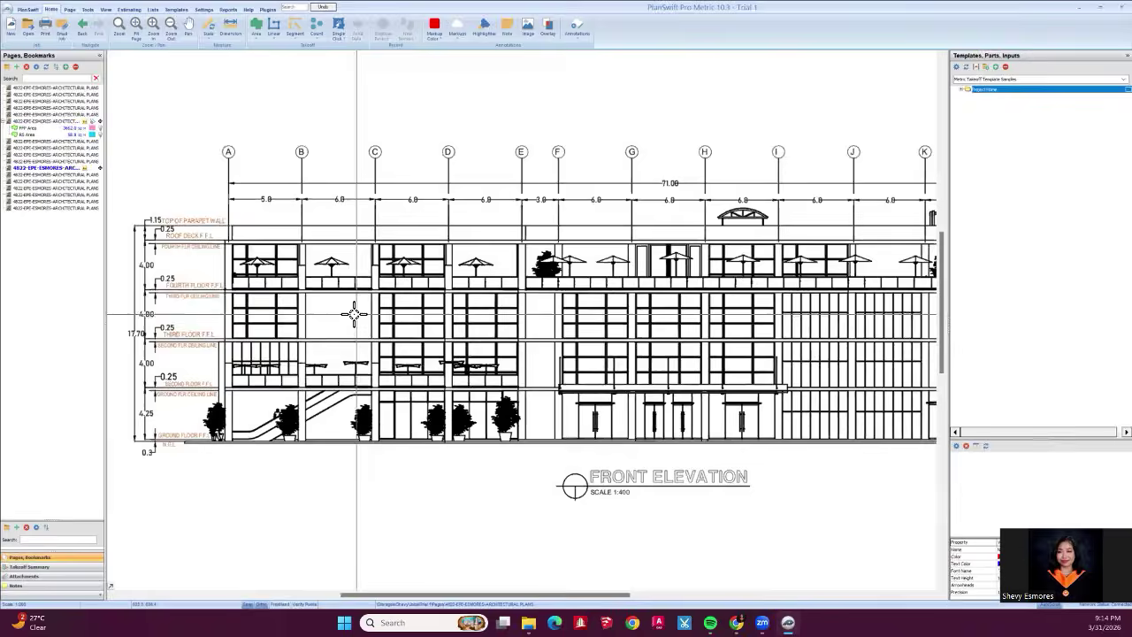
scroll(363, 321, "down", 1)
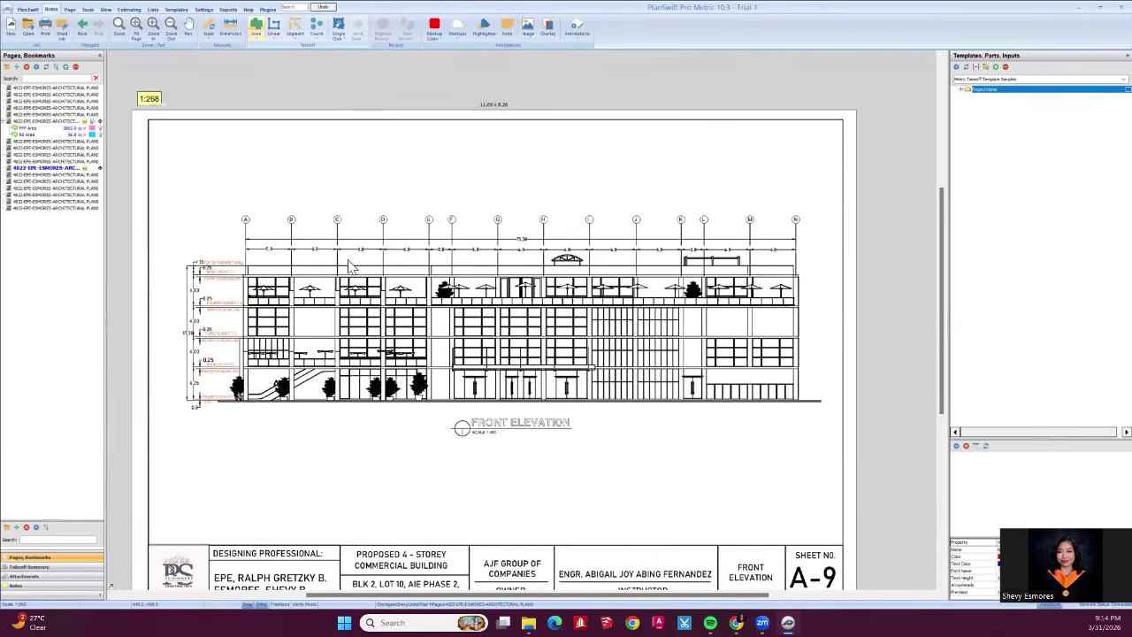
key("a")
left_click(522, 301)
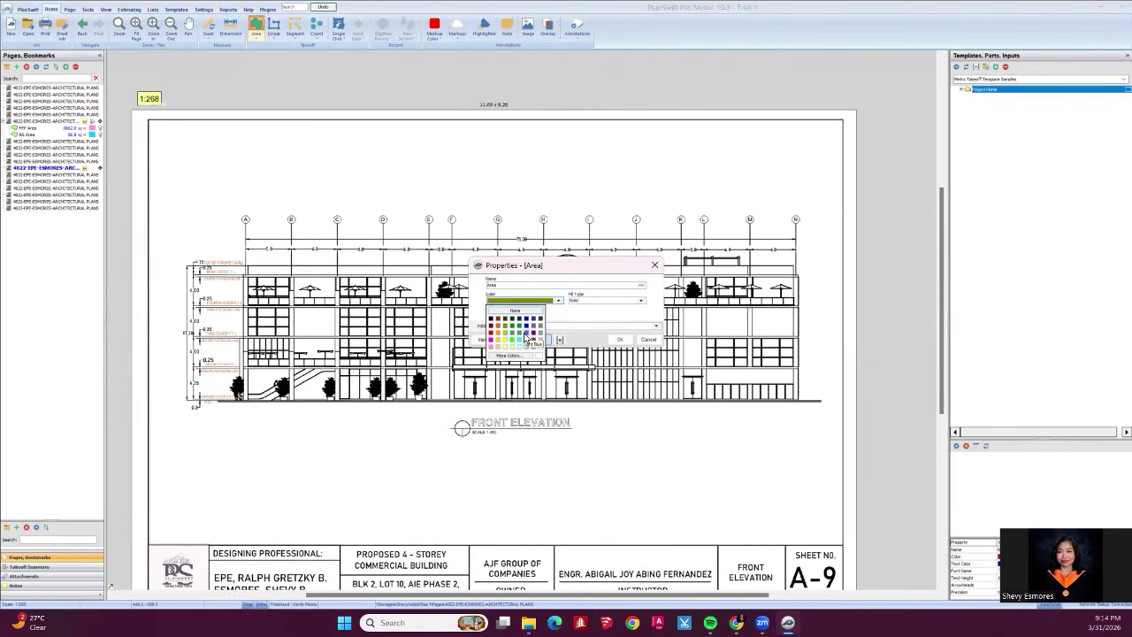
left_click(525, 337)
double_click(493, 285)
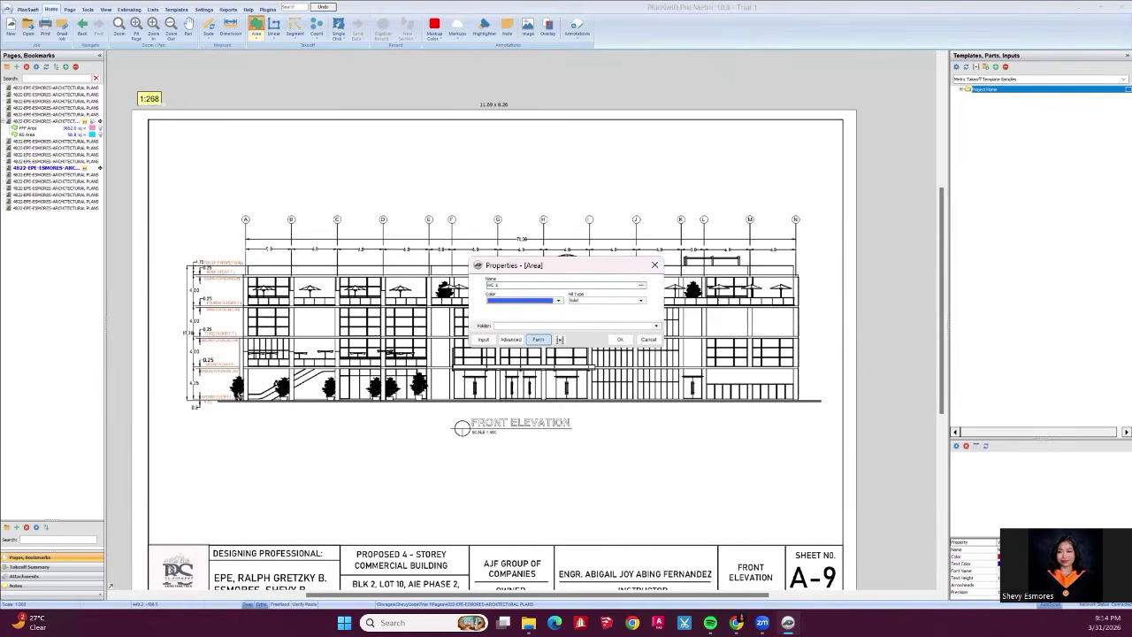
left_click(620, 340)
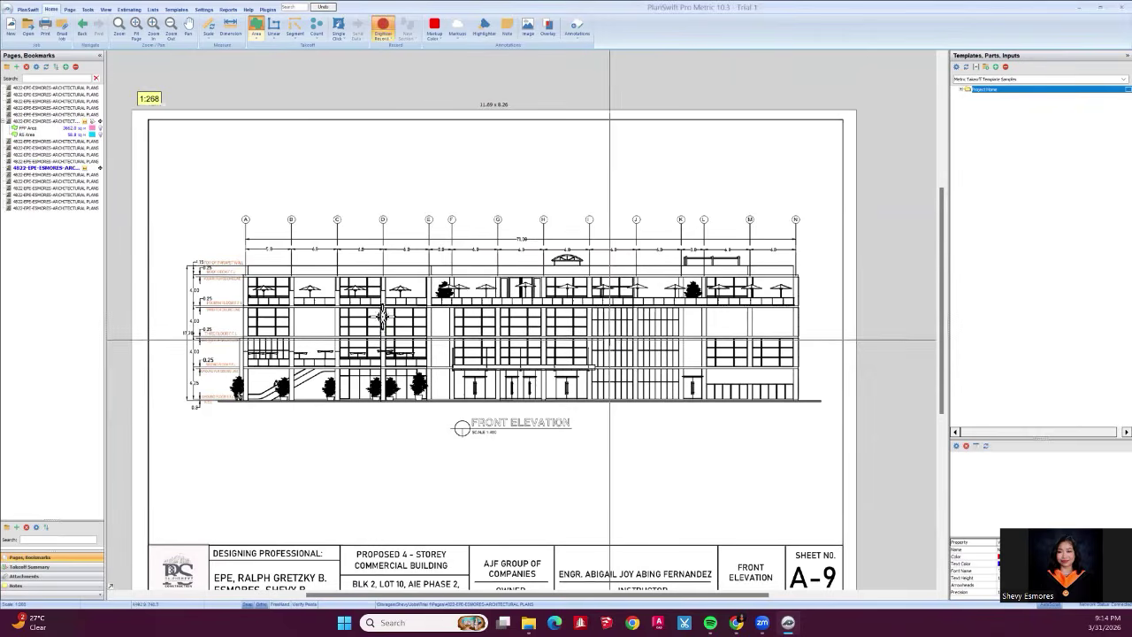
Draw the WC 1 area as a box over the third-floor band, from gridline C to the building's edge at gridline N.
scroll(379, 316, "up", 5)
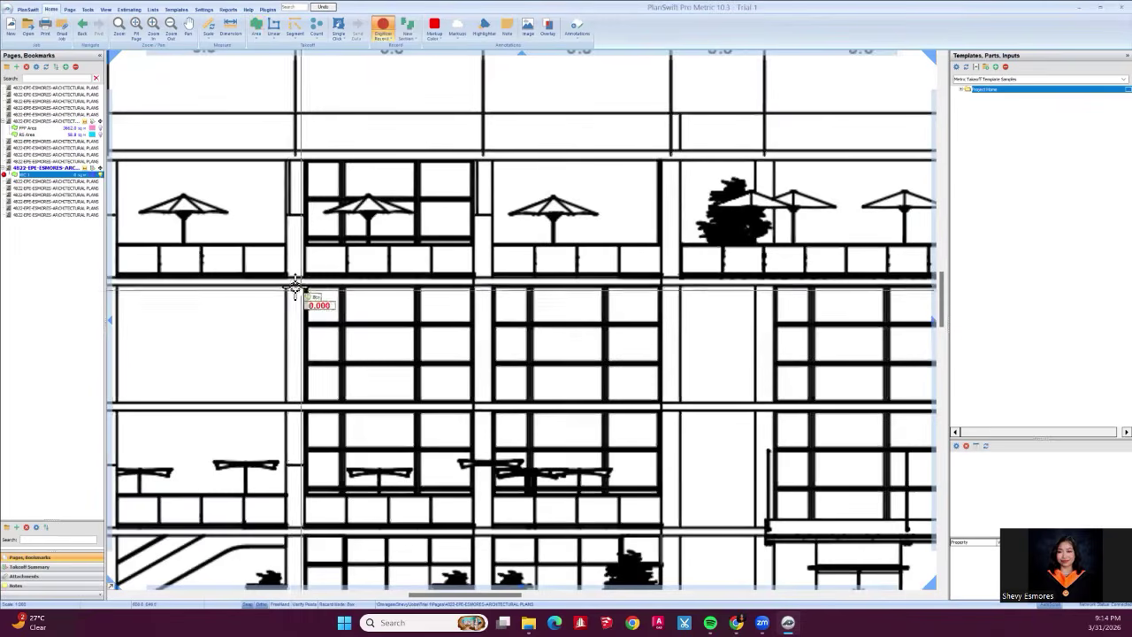
left_click(292, 286)
scroll(292, 287, "down", 4)
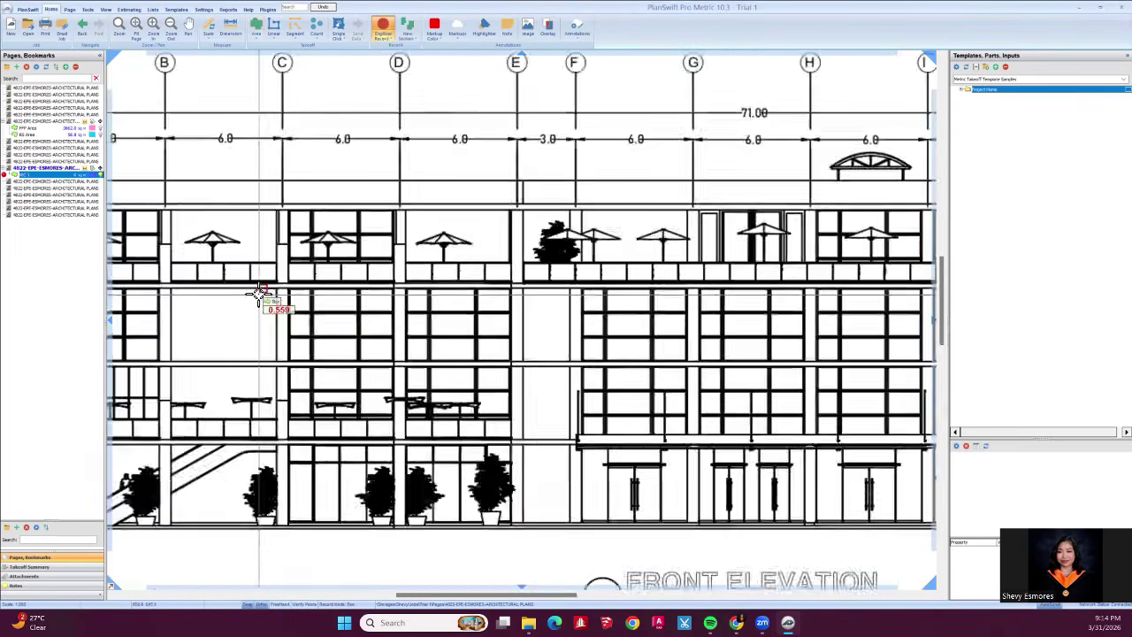
scroll(325, 354, "down", 2)
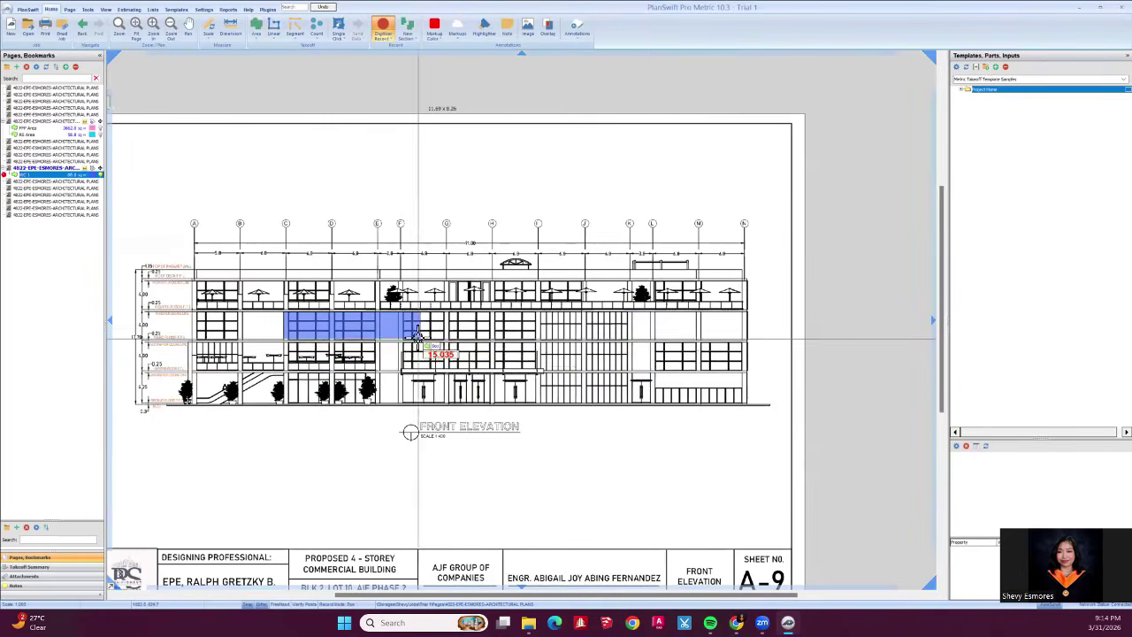
scroll(417, 341, "up", 3)
scroll(420, 338, "down", 3)
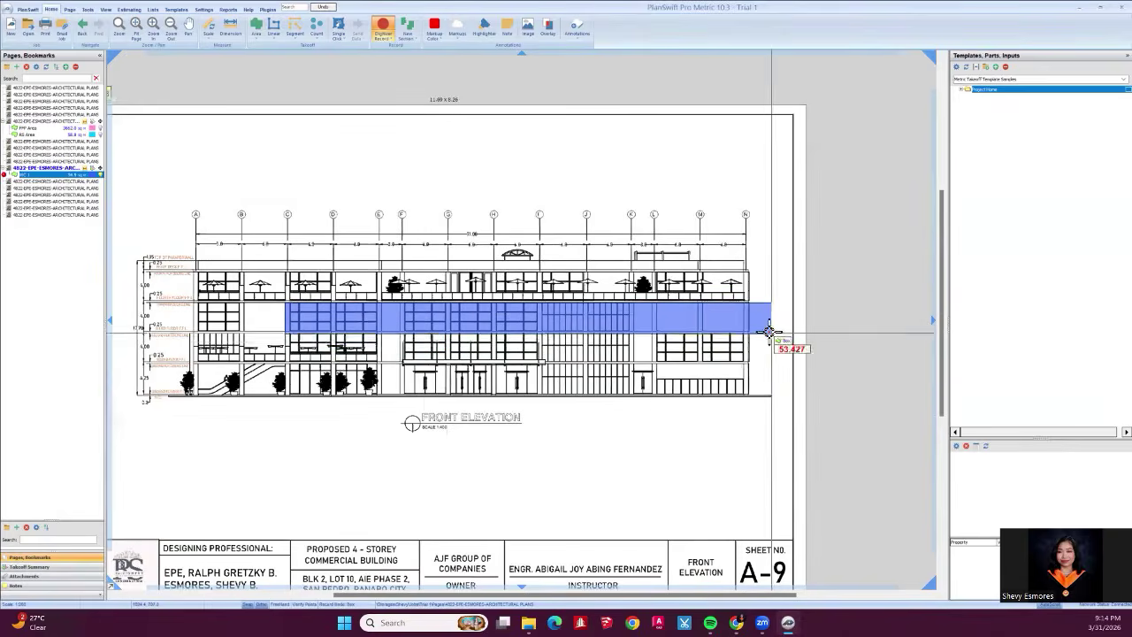
scroll(742, 331, "up", 3)
scroll(742, 331, "up", 3)
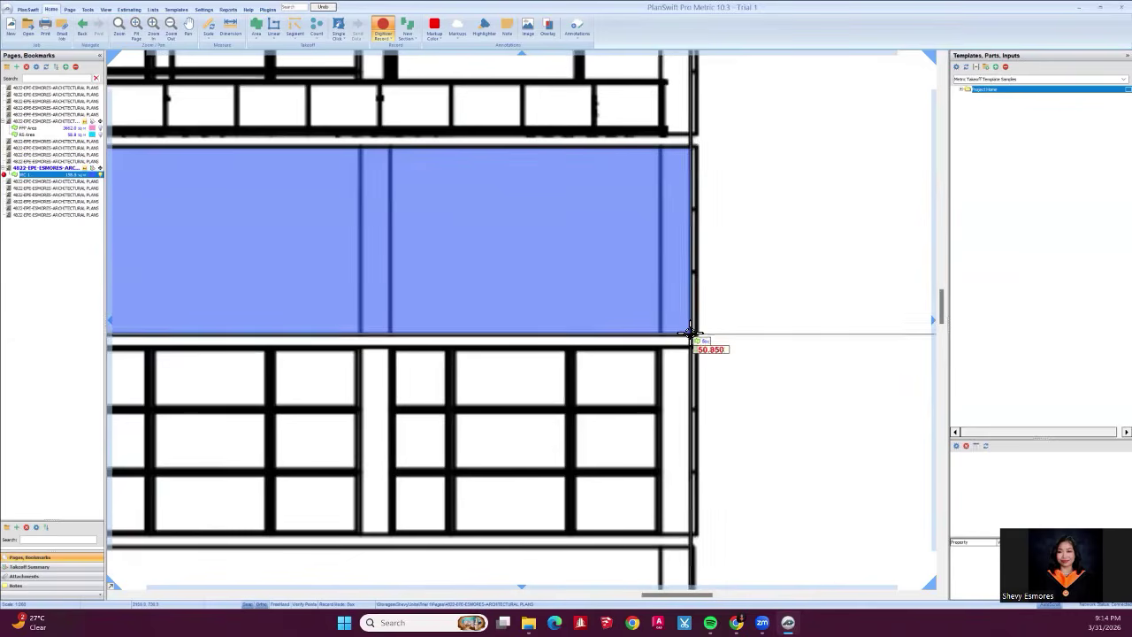
left_click(698, 336)
scroll(711, 353, "down", 5)
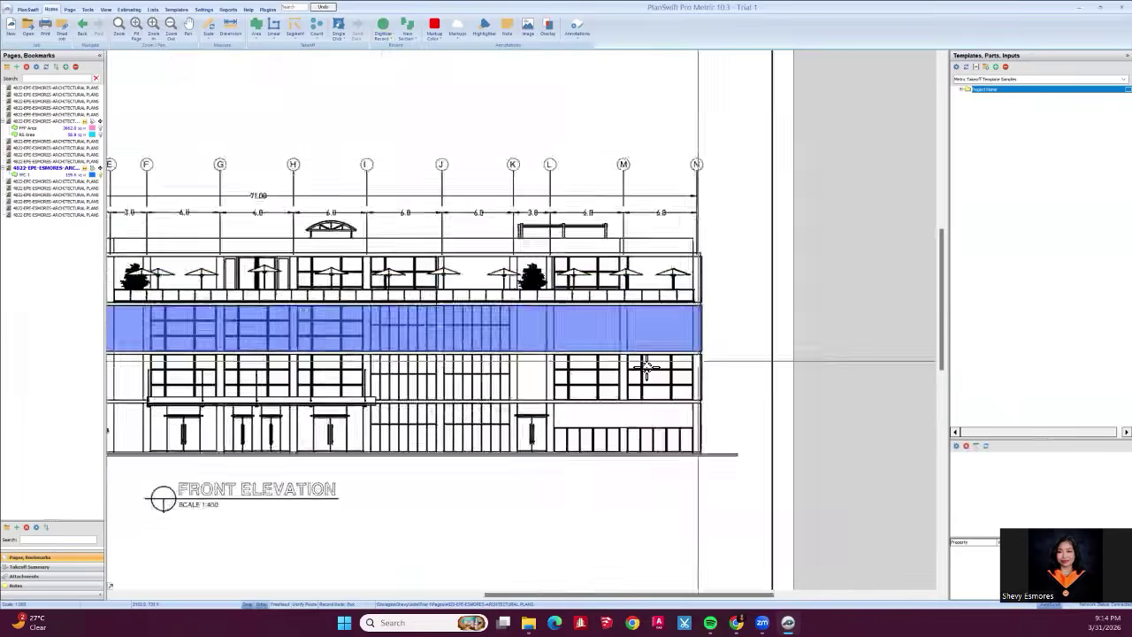
Select the WC 1 area on the front elevation to review its extent across the third floor.
left_click(383, 27)
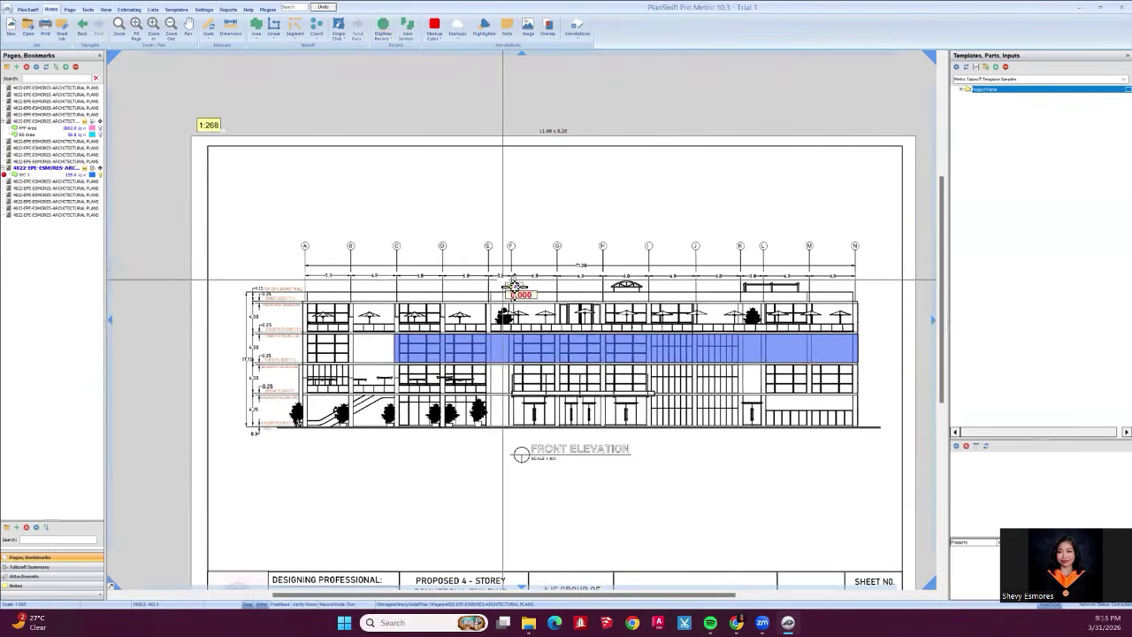
key("Escape")
scroll(623, 356, "up", 2)
left_click(617, 355)
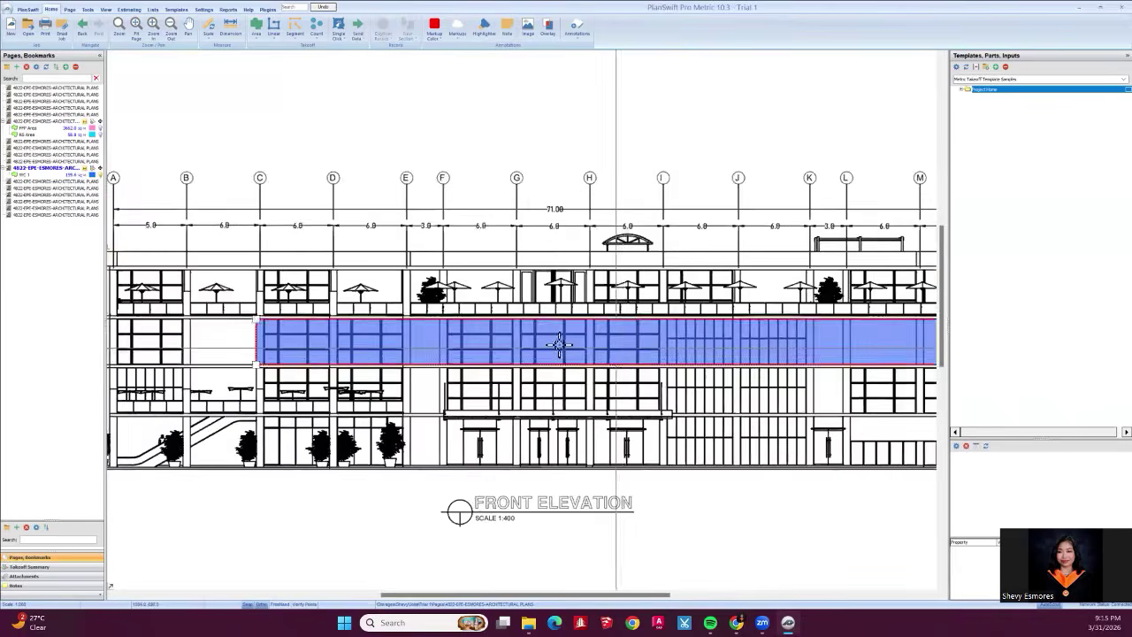
scroll(517, 345, "down", 2)
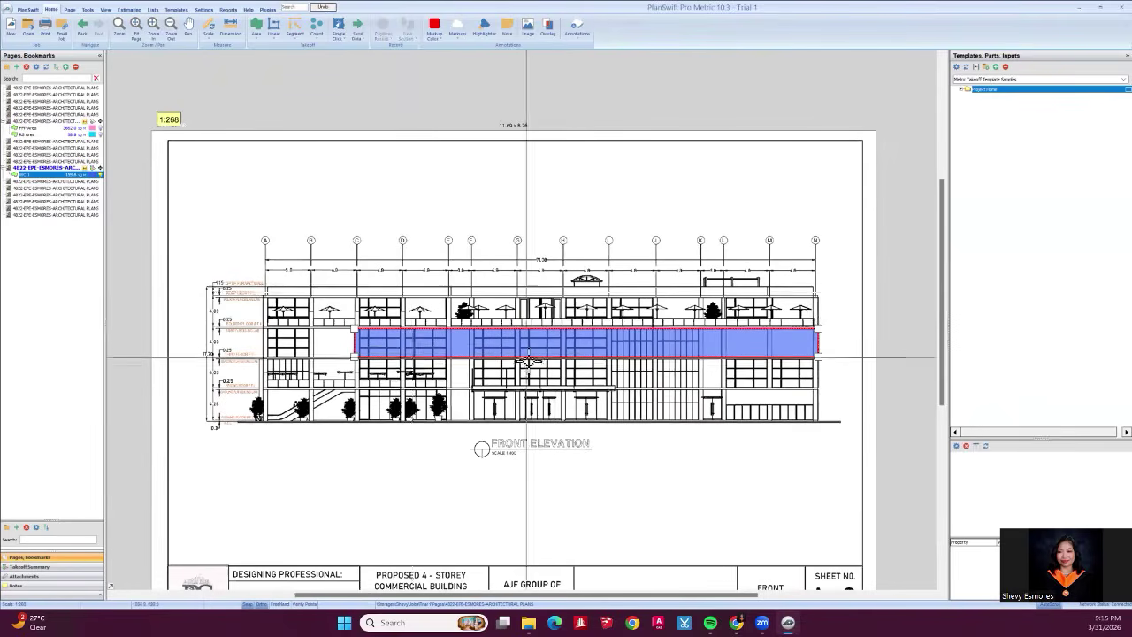
Open the third floor plan sheet A-6 and set its scale to 1:550 with the automatic scale option.
left_click(44, 140)
key("Down")
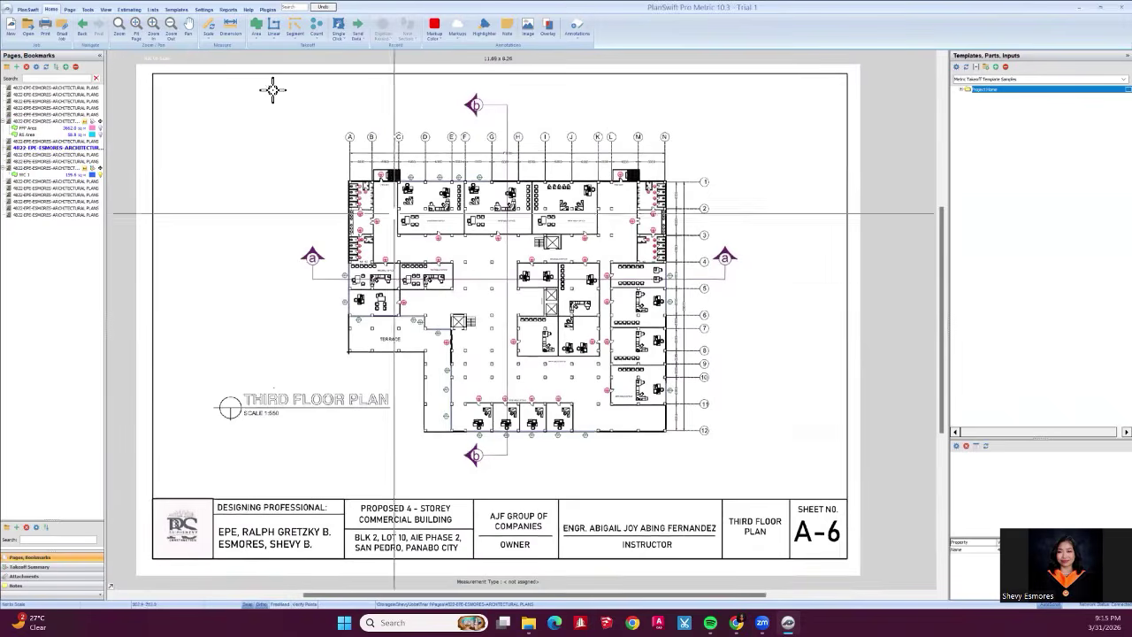
left_click(210, 32)
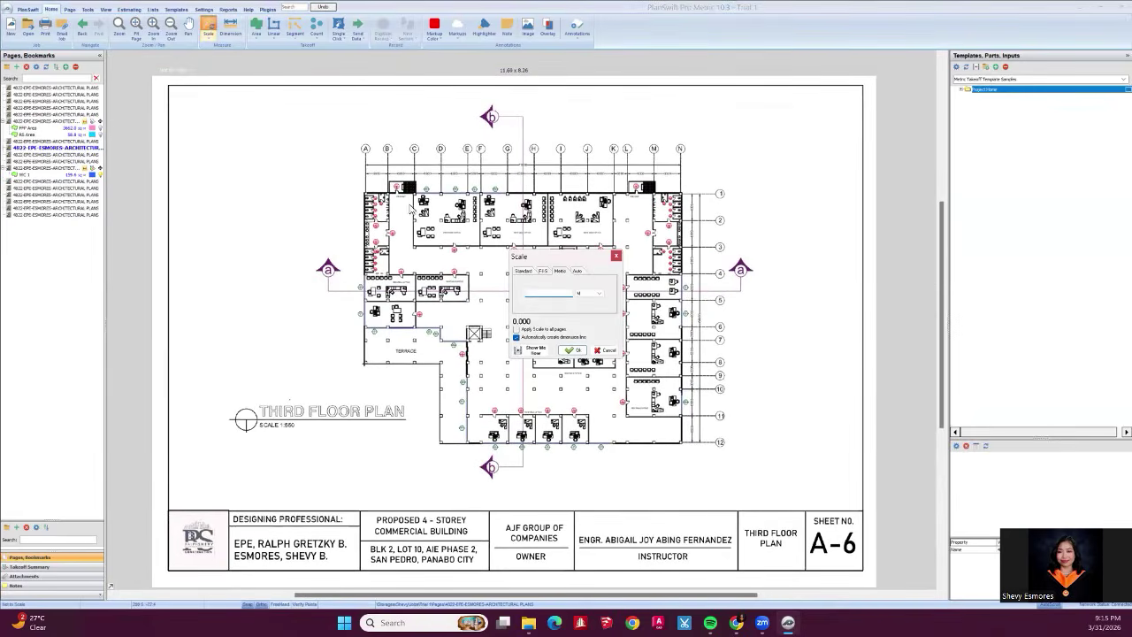
left_click(578, 272)
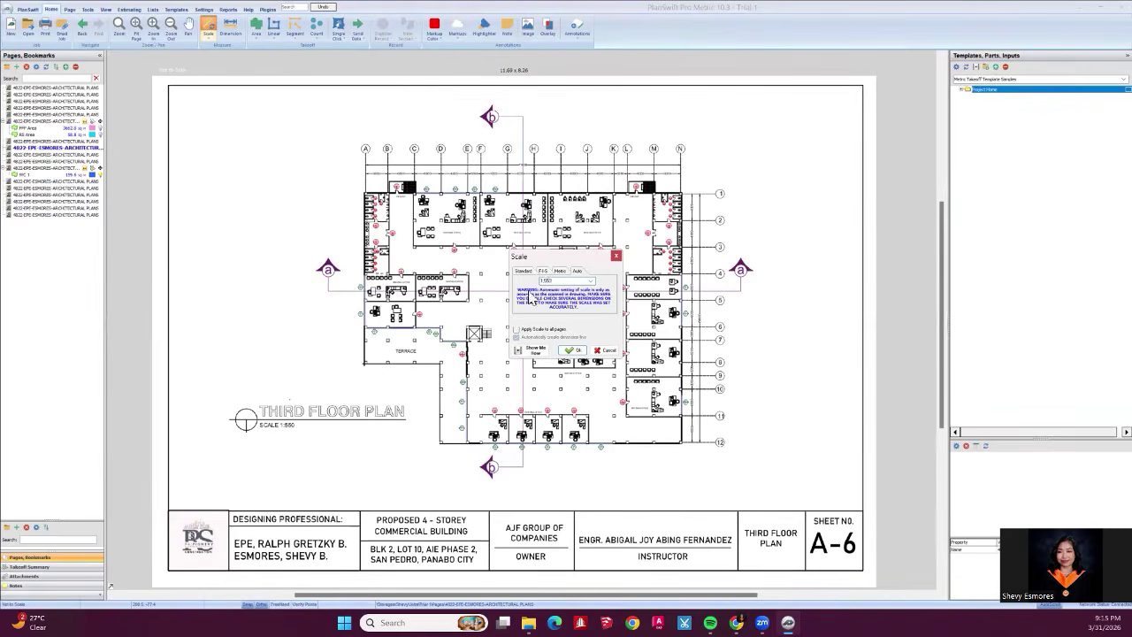
left_click(575, 350)
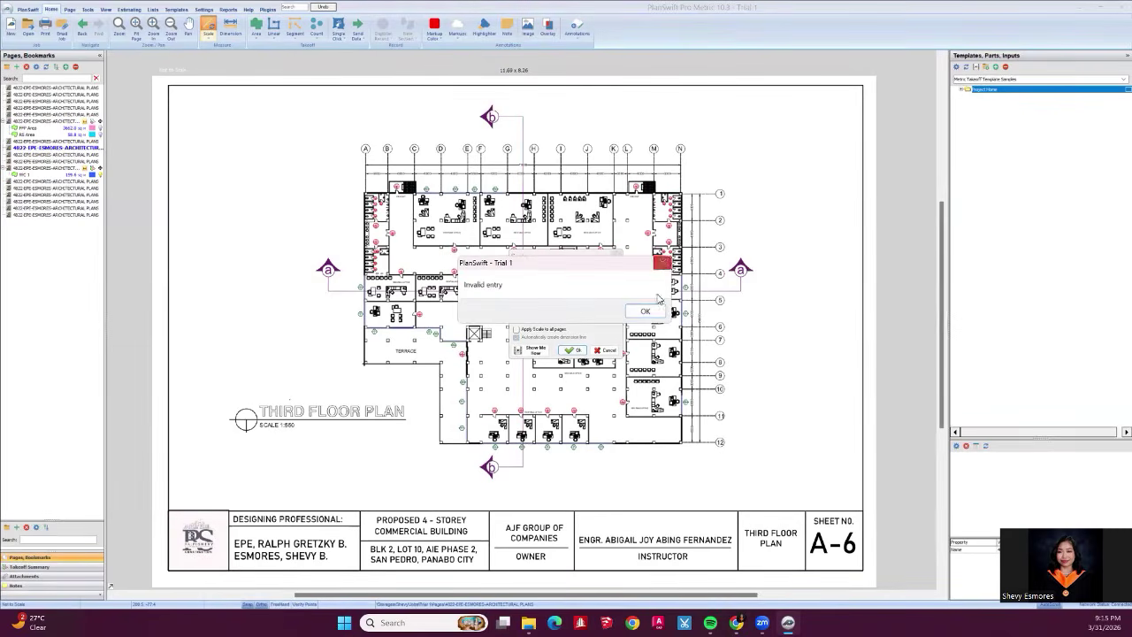
left_click(584, 306)
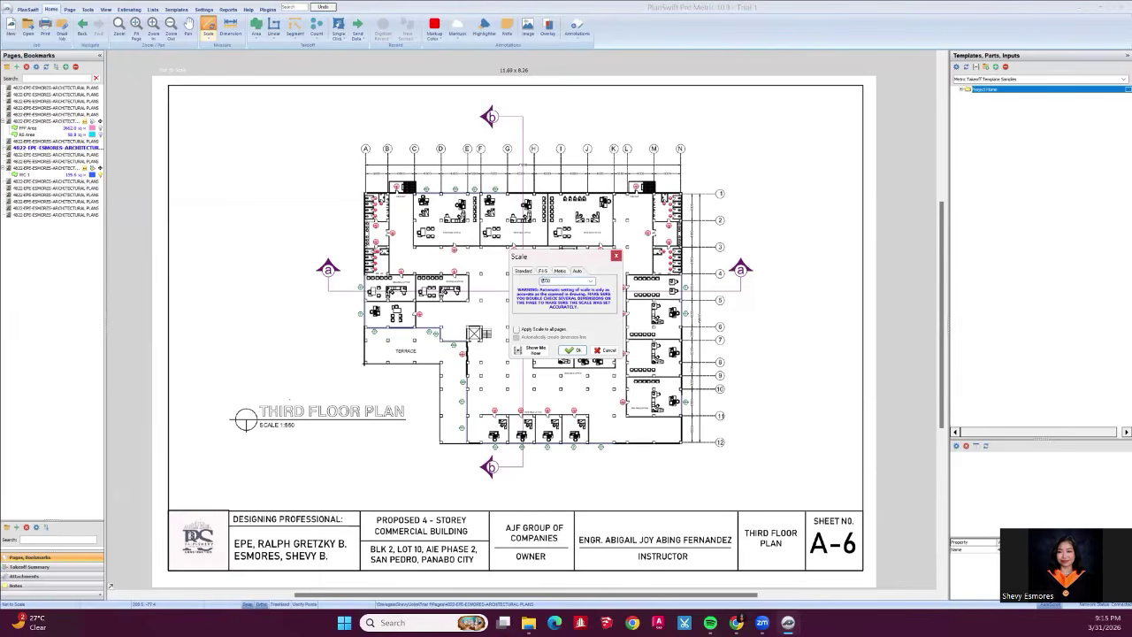
left_click(571, 351)
Check the third floor plan's scale by dimensioning between gridlines A and B, and delete the check dimension.
left_click(230, 28)
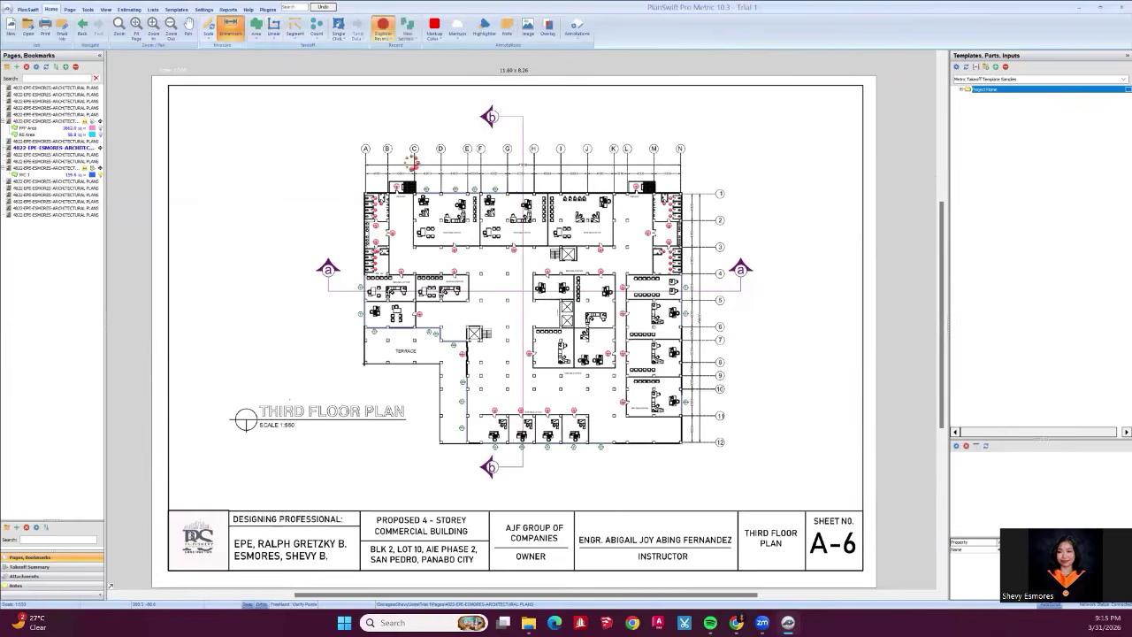
scroll(371, 172, "up", 5)
left_click(307, 203)
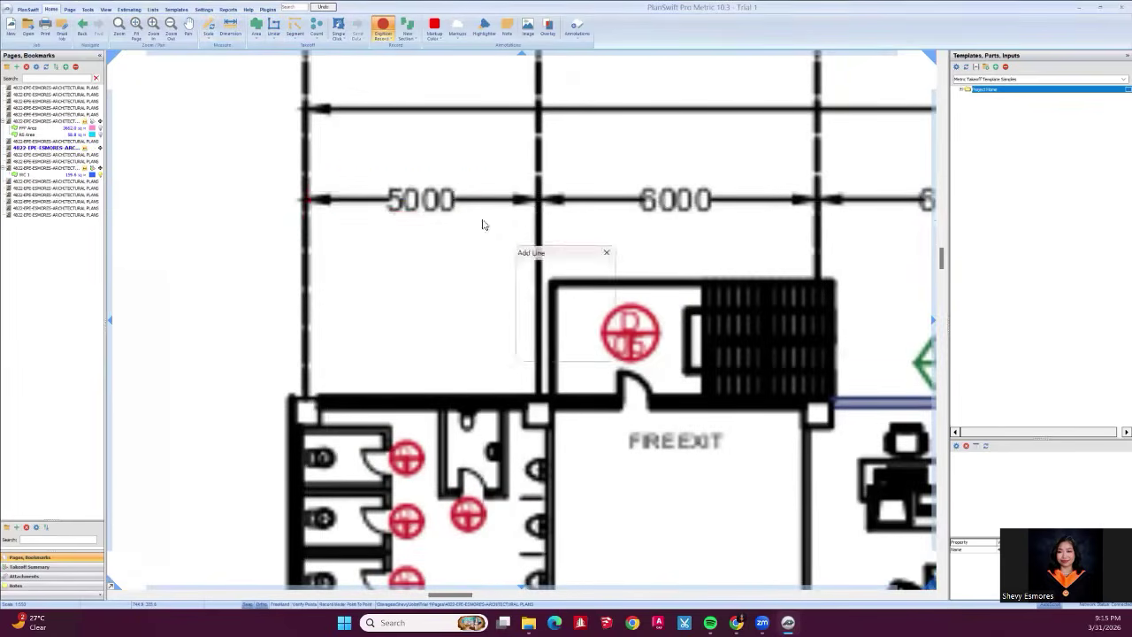
left_click(518, 228)
scroll(520, 227, "down", 3)
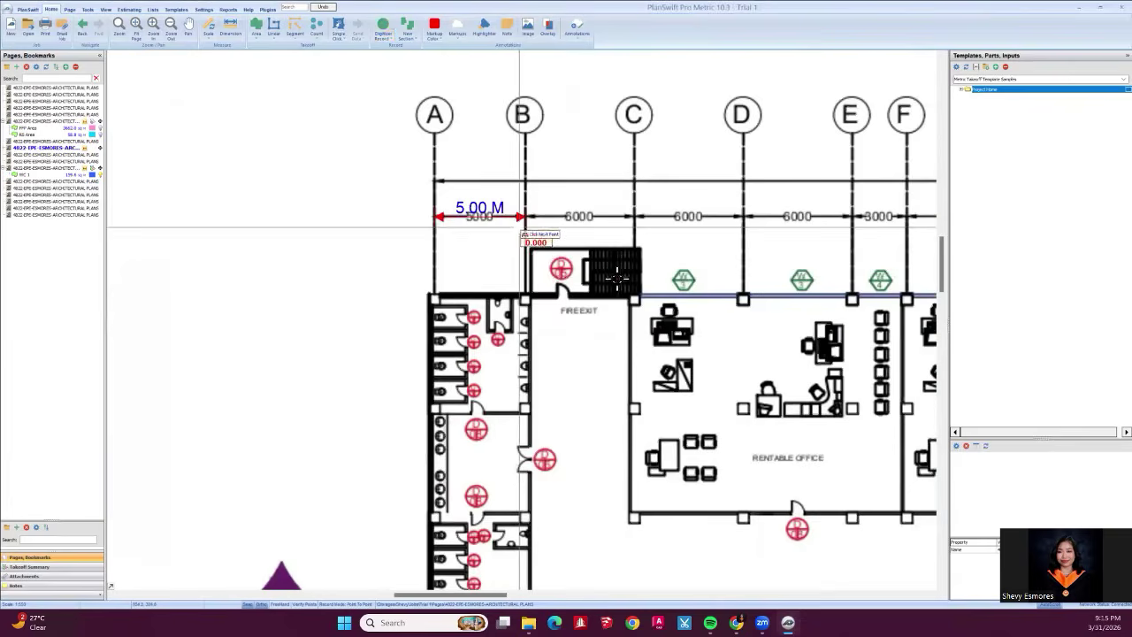
key("Escape")
left_click_drag(567, 261, 705, 407)
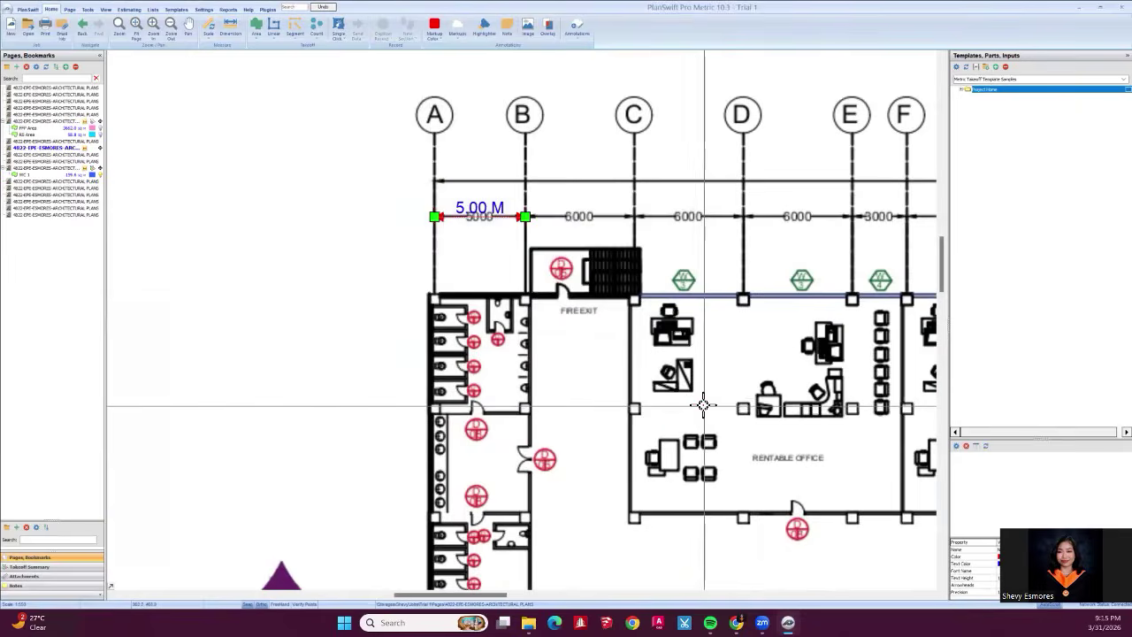
key("Delete")
scroll(540, 323, "down", 4)
left_click_drag(541, 323, 347, 225)
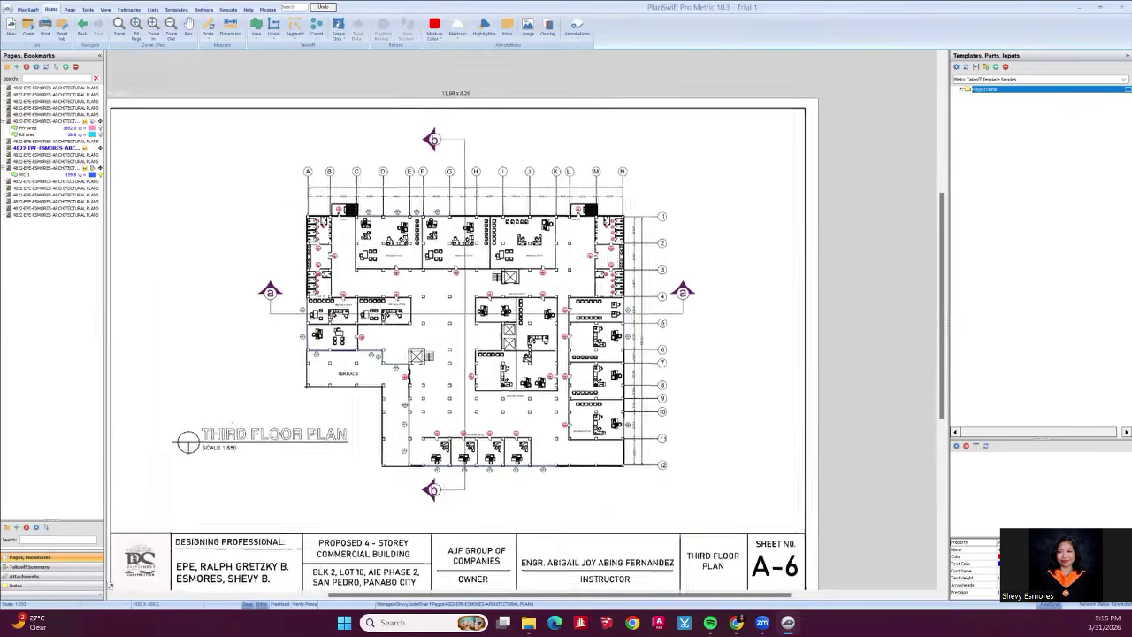
Rename the first floor plan, third floor plan and front elevation pages as FFP, 3fp and Front Elev.
left_click(33, 173)
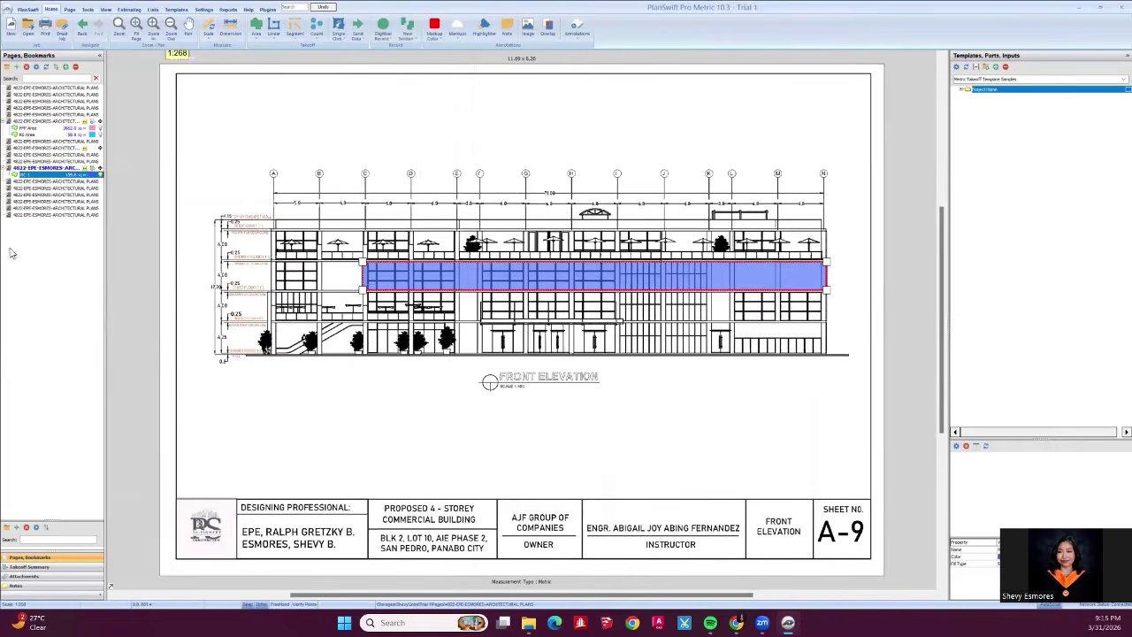
left_click(44, 122)
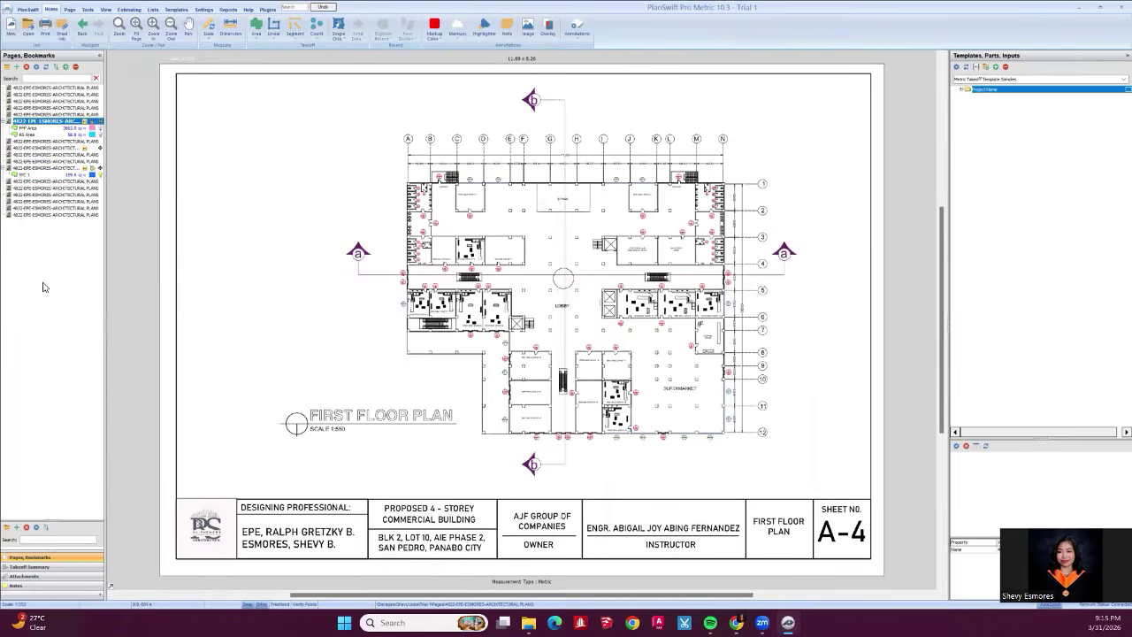
left_click(57, 122)
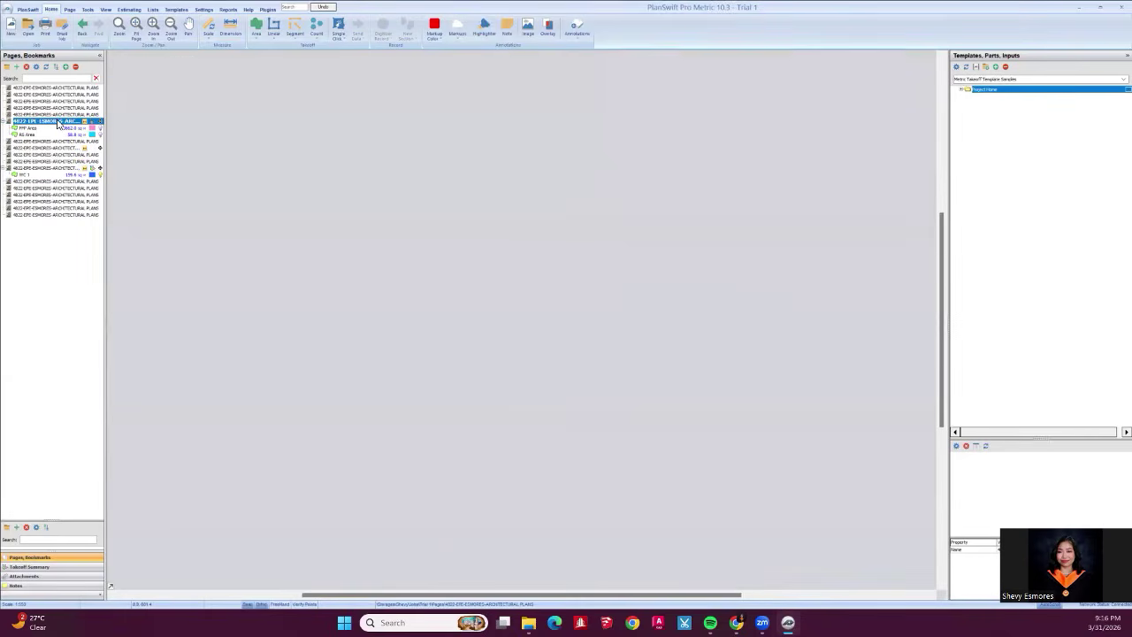
double_click(58, 124)
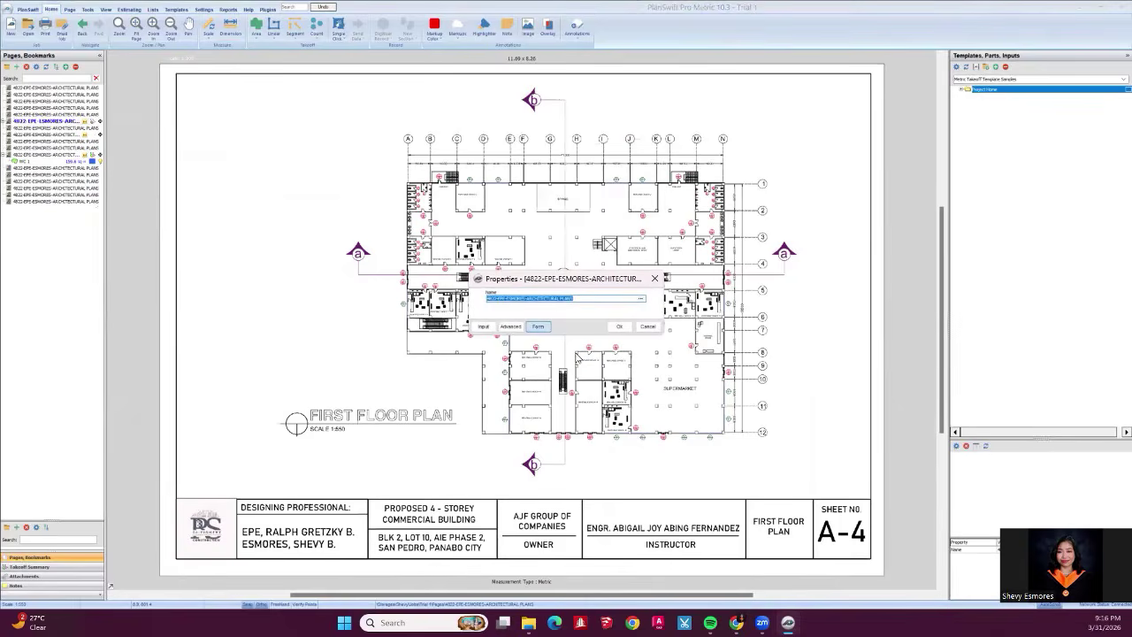
key("BackSpace")
key("Return")
left_click(33, 157)
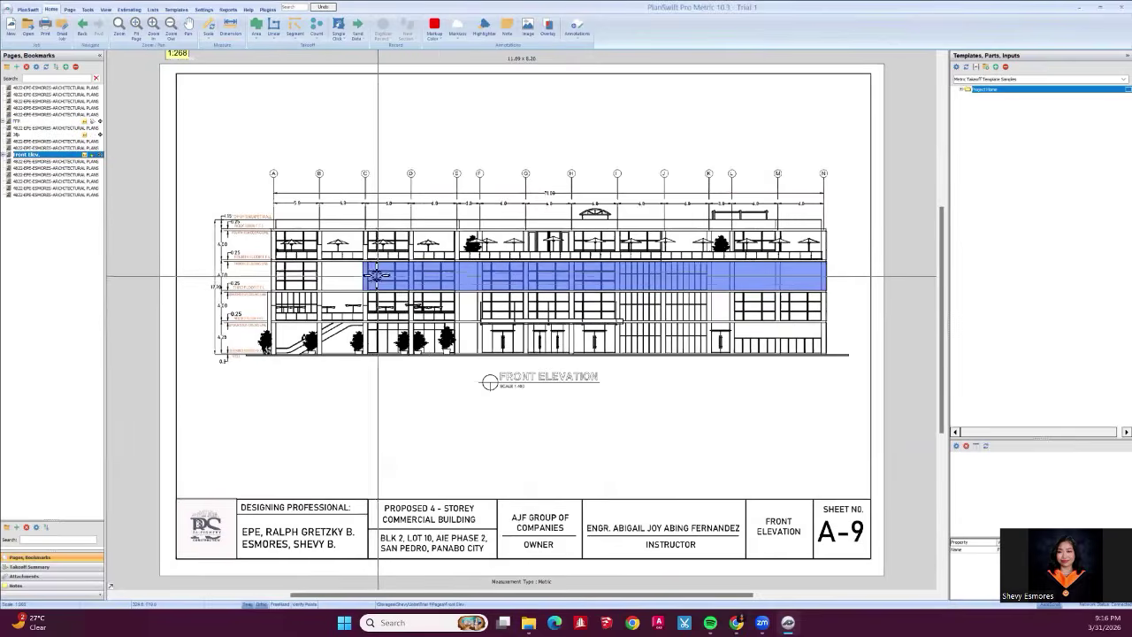
scroll(377, 272, "up", 2)
scroll(378, 272, "down", 3)
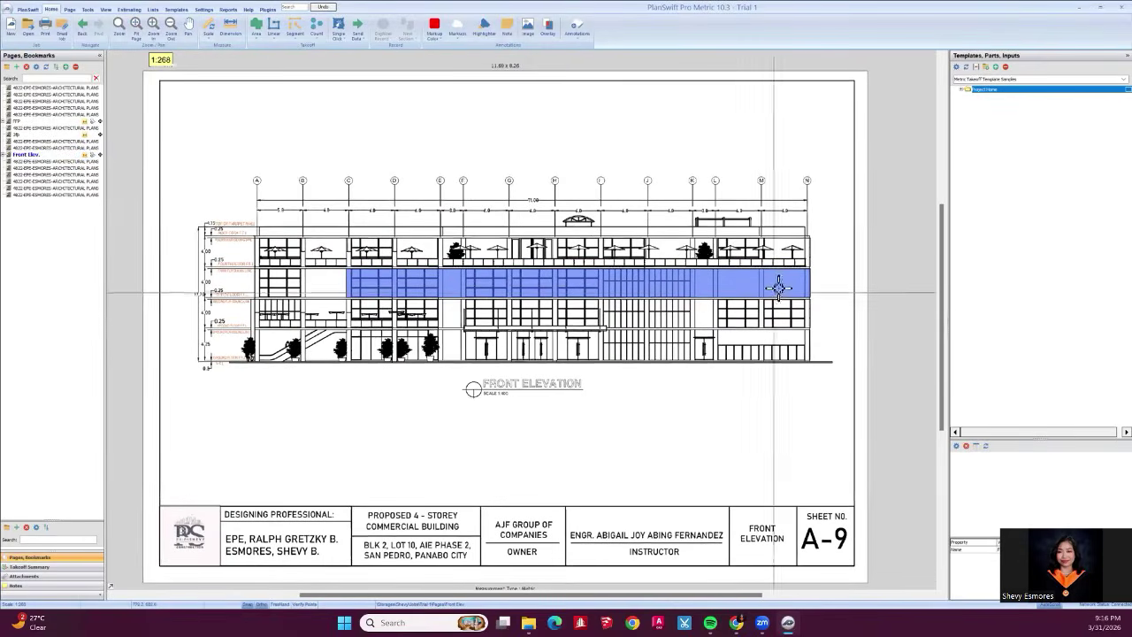
Return to the third floor plan and start a Metric Wall Area takeoff named WC.
left_click(39, 137)
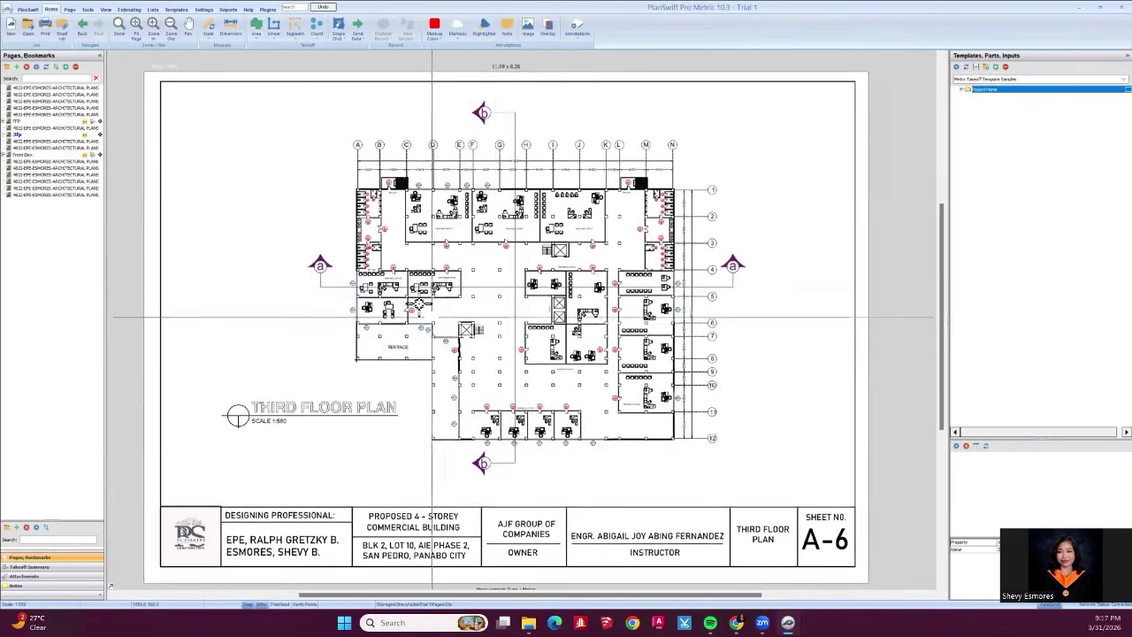
scroll(416, 321, "up", 5)
scroll(288, 328, "down", 5)
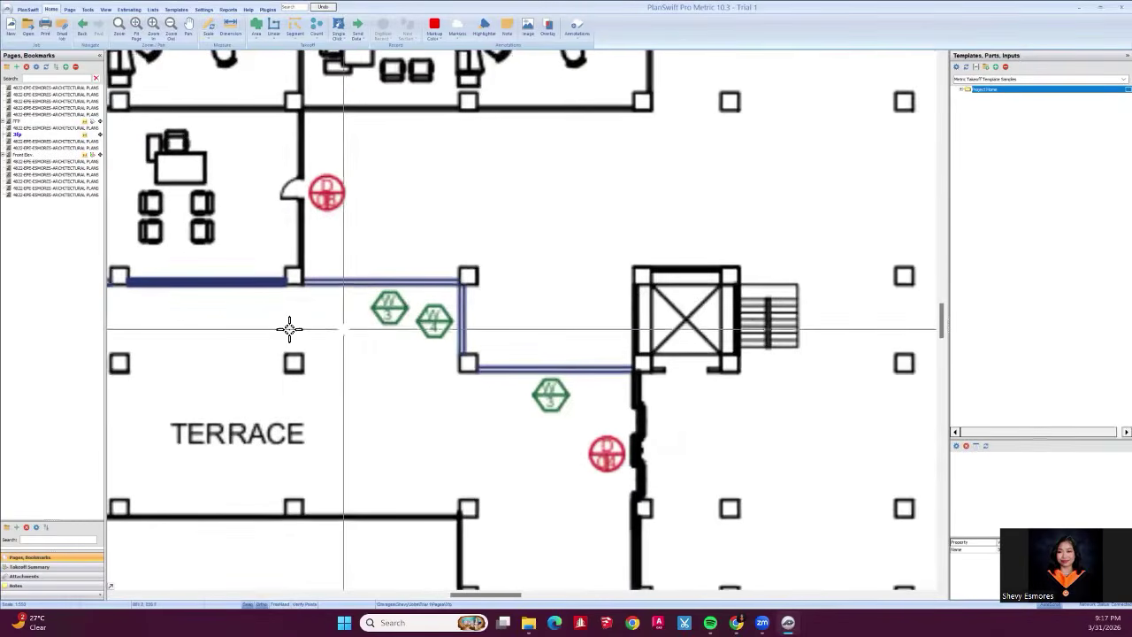
left_click(277, 43)
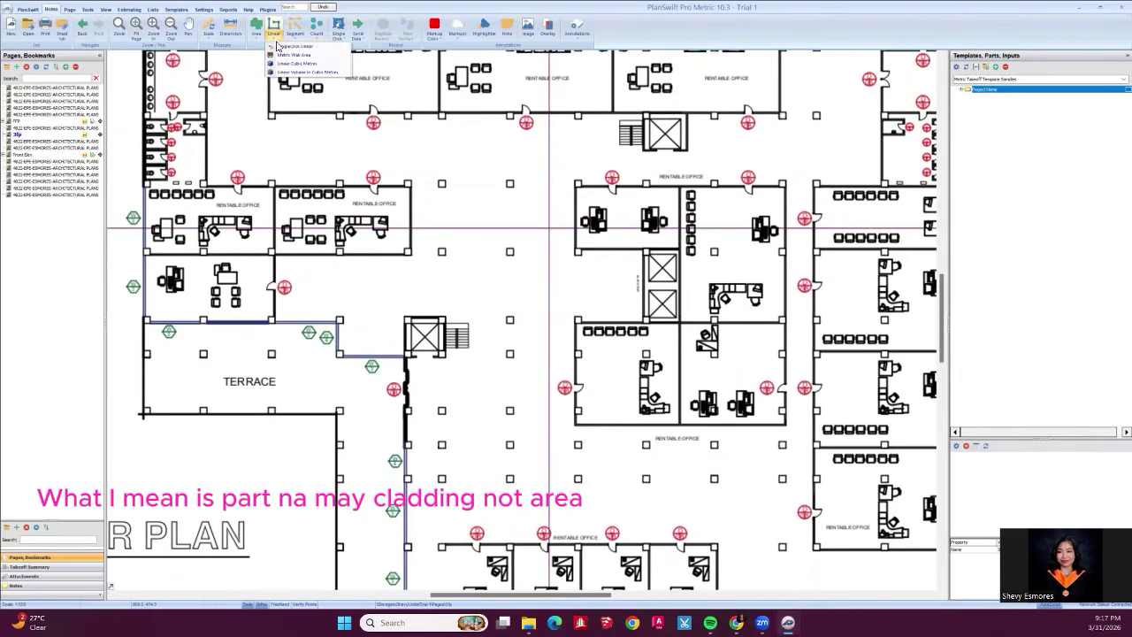
left_click(292, 59)
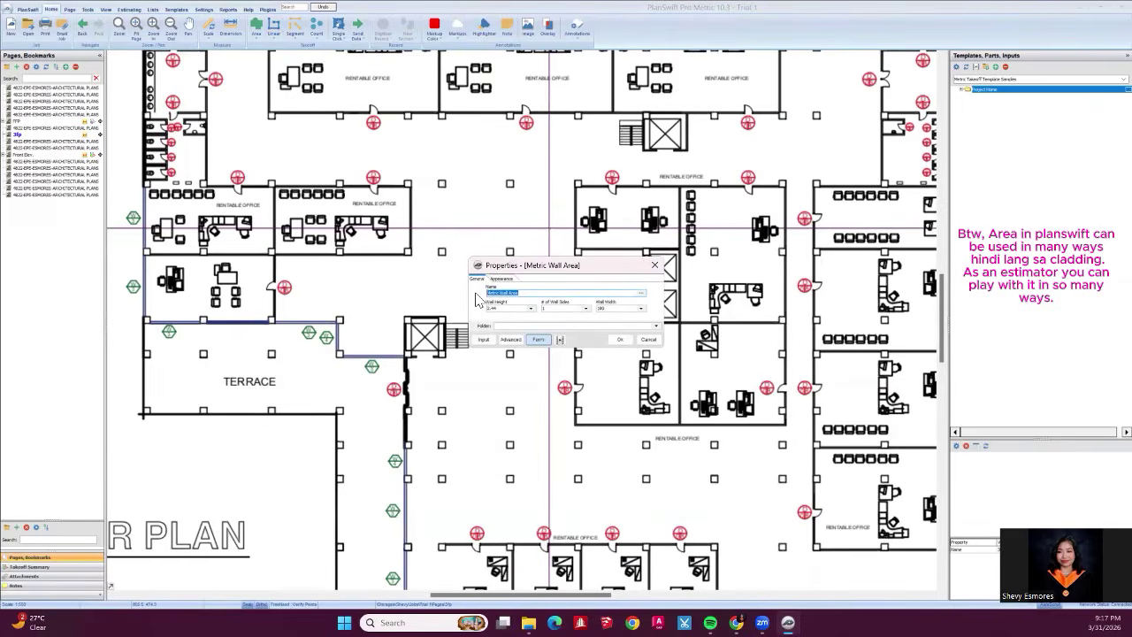
key("BackSpace")
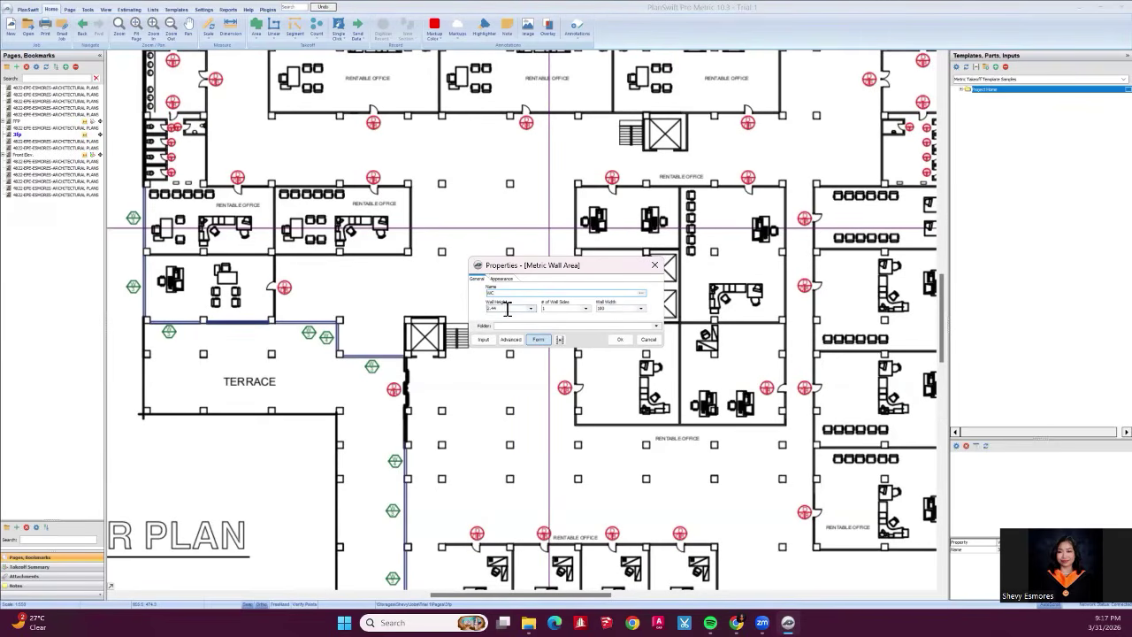
left_click(641, 308)
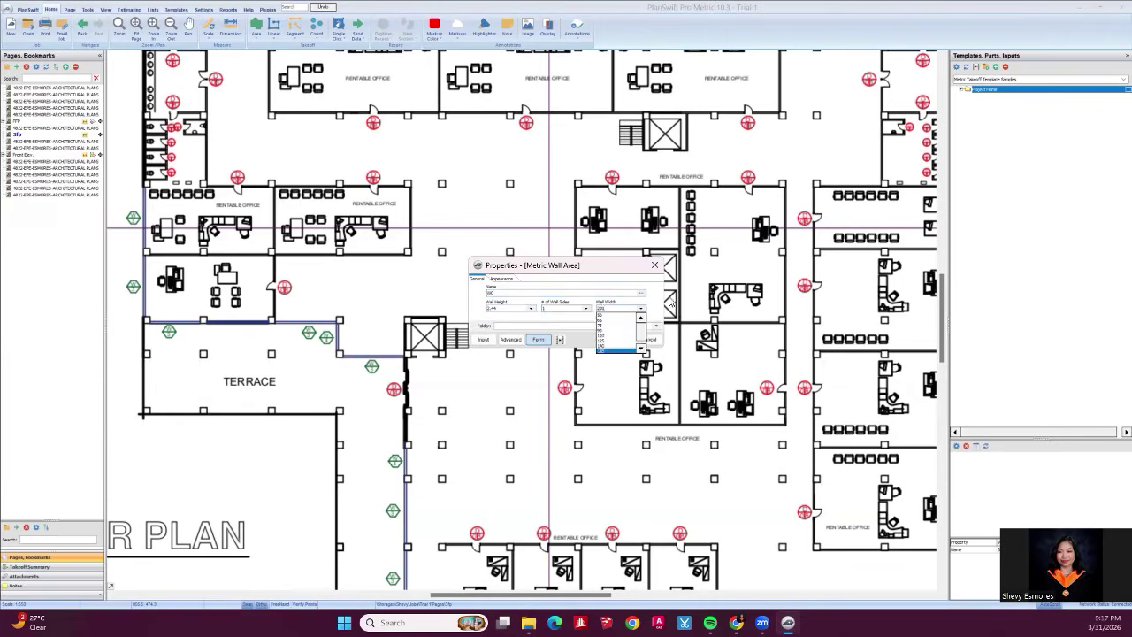
left_click(657, 302)
left_click(622, 339)
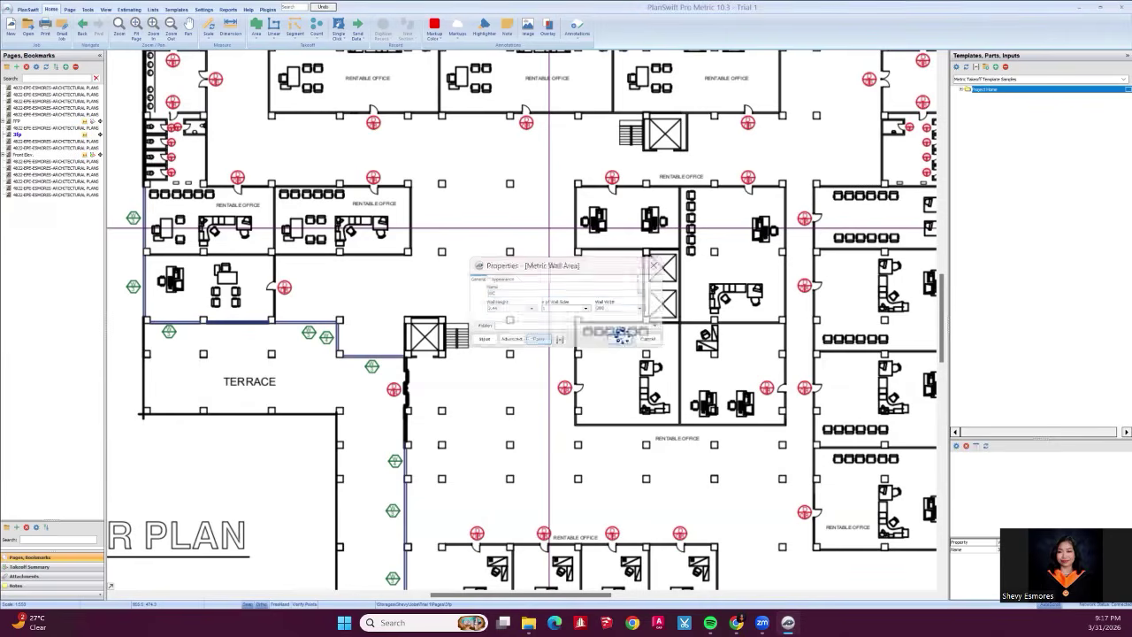
Trace two WC wall runs along the W3 window walls facing the terrace, from gridline C to D and from D to E.
left_click(271, 331)
scroll(271, 331, "up", 2)
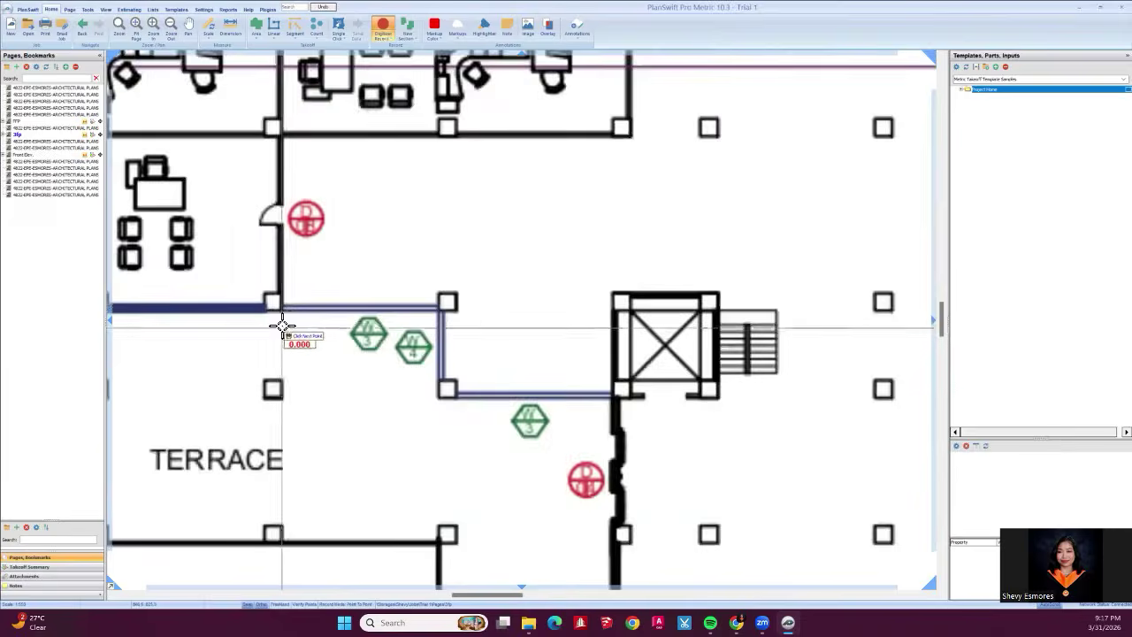
scroll(283, 329, "down", 5)
scroll(306, 352, "up", 5)
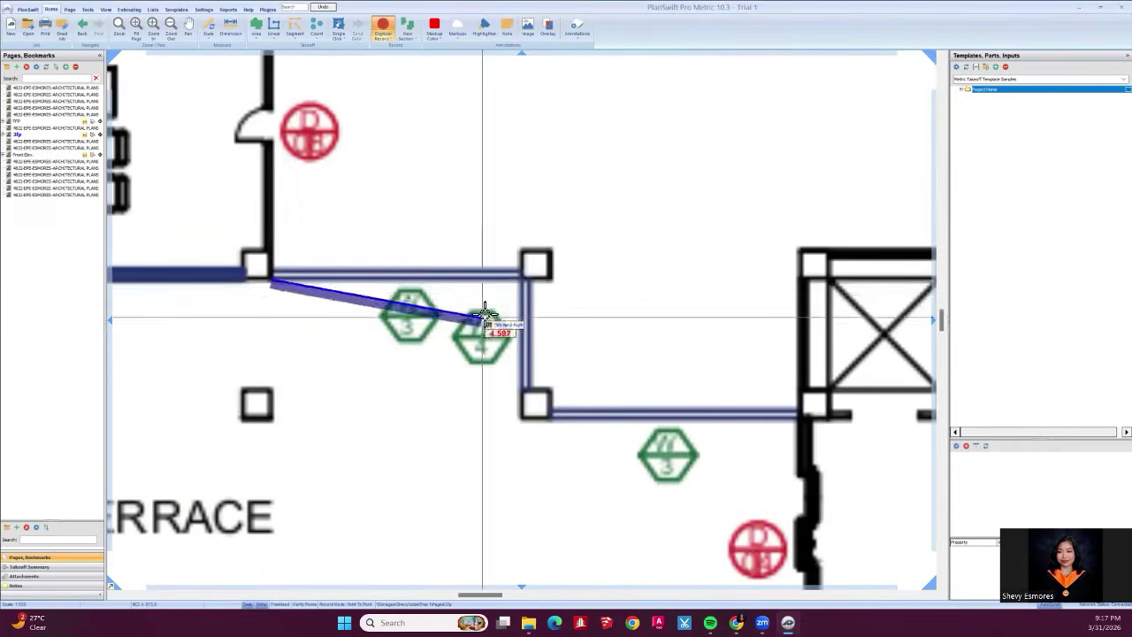
left_click(522, 281)
scroll(386, 403, "down", 3)
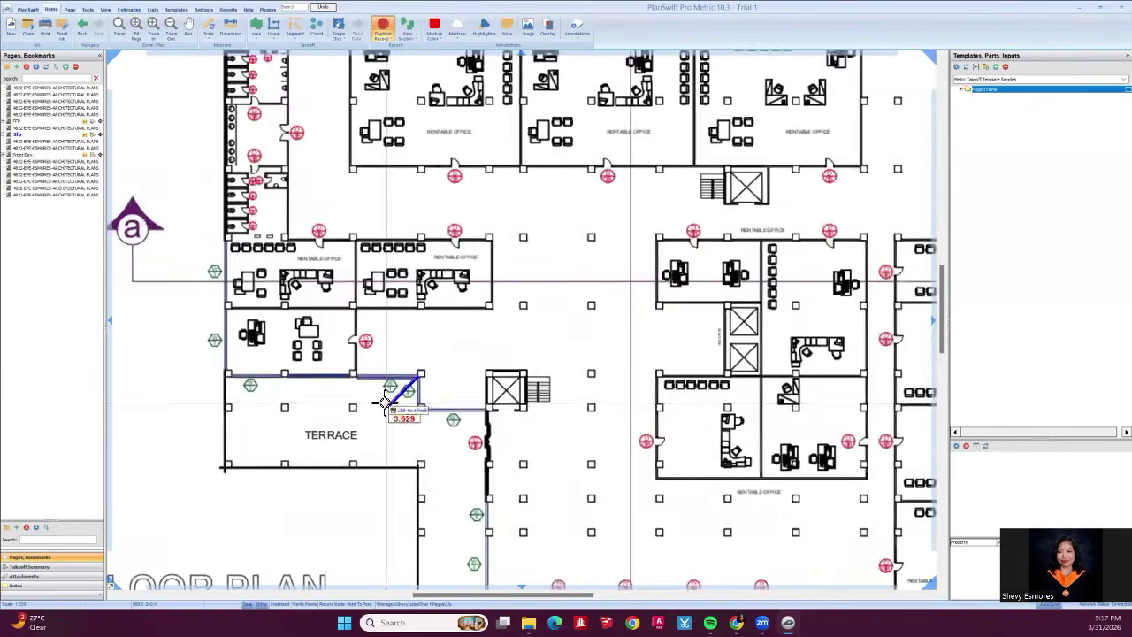
scroll(392, 398, "down", 3)
scroll(400, 409, "up", 4)
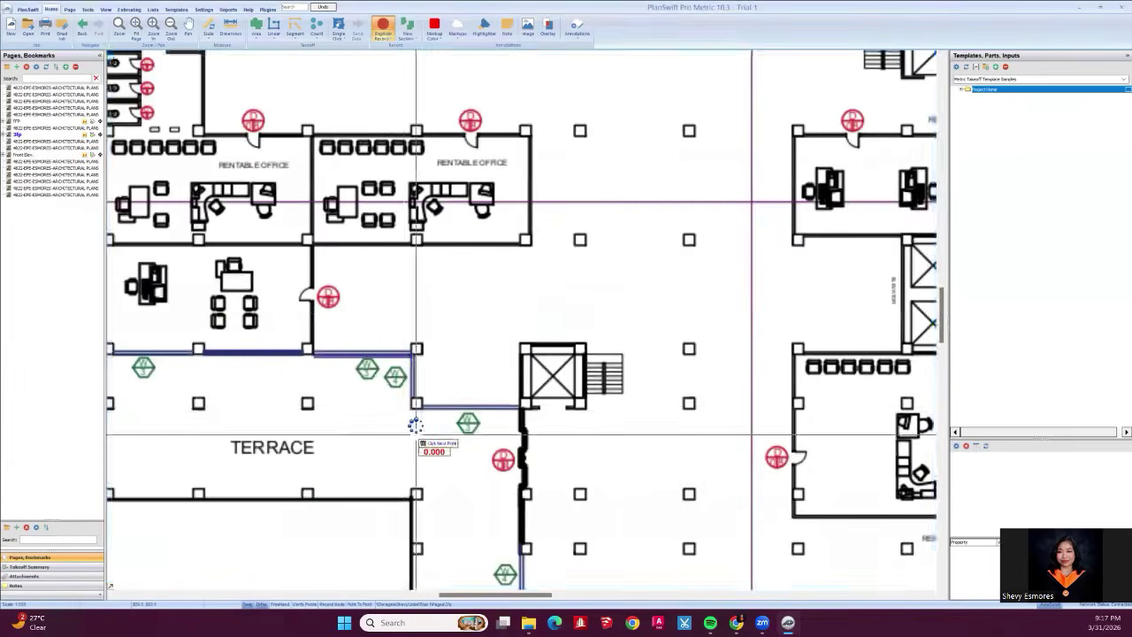
scroll(412, 423, "up", 2)
left_click(410, 407)
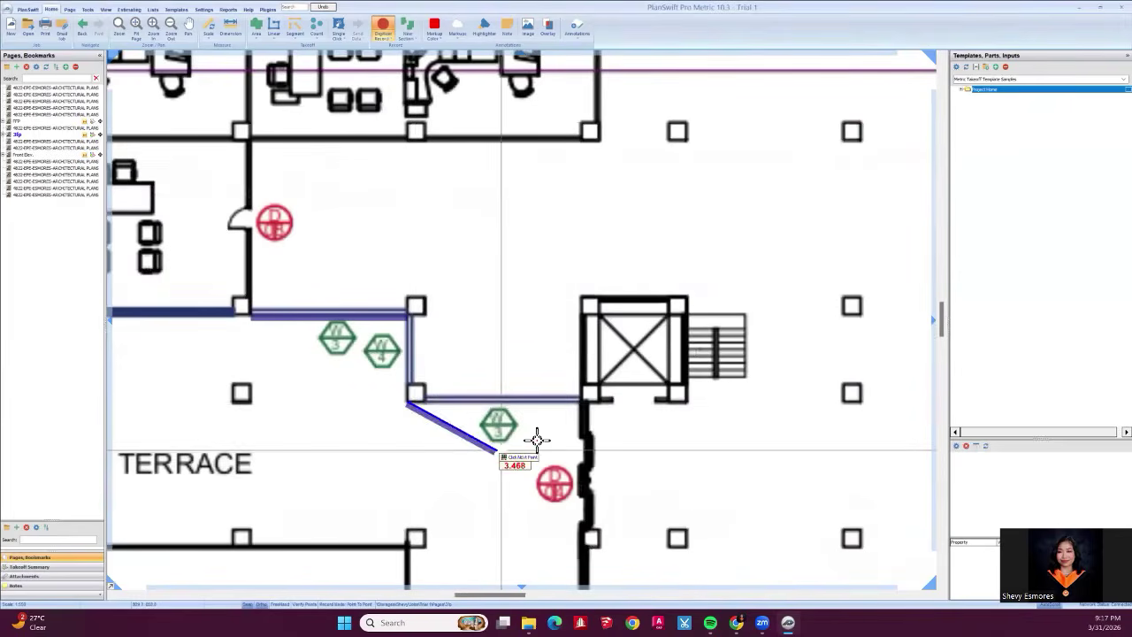
left_click(582, 404)
scroll(579, 402, "down", 2)
scroll(580, 402, "down", 2)
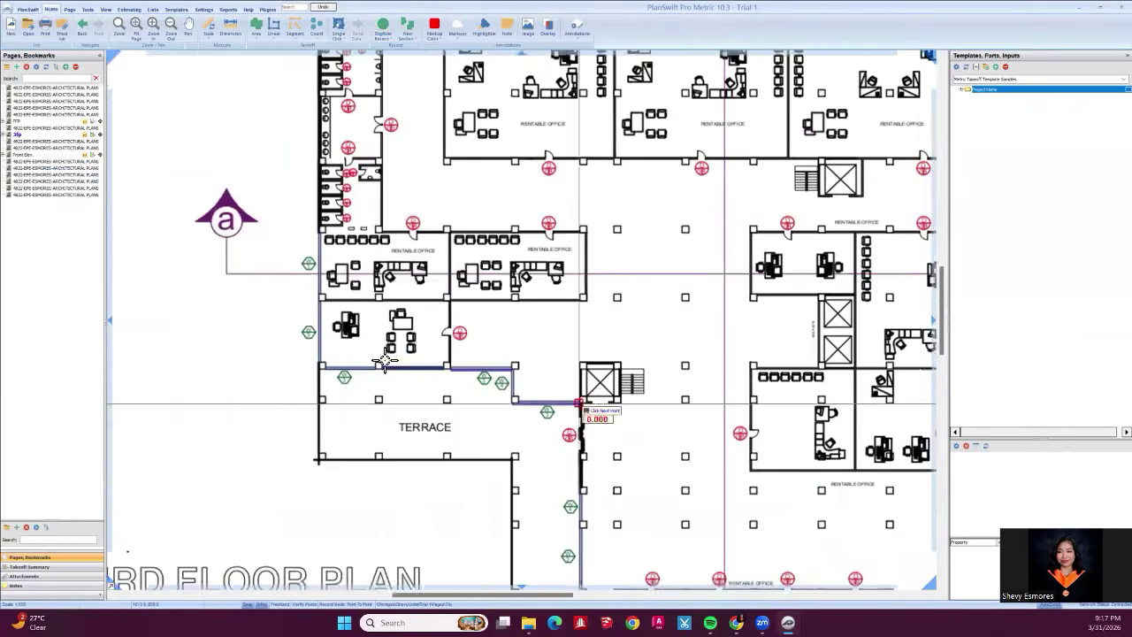
Set the wall width of the WC takeoff to 400.
scroll(526, 402, "up", 2)
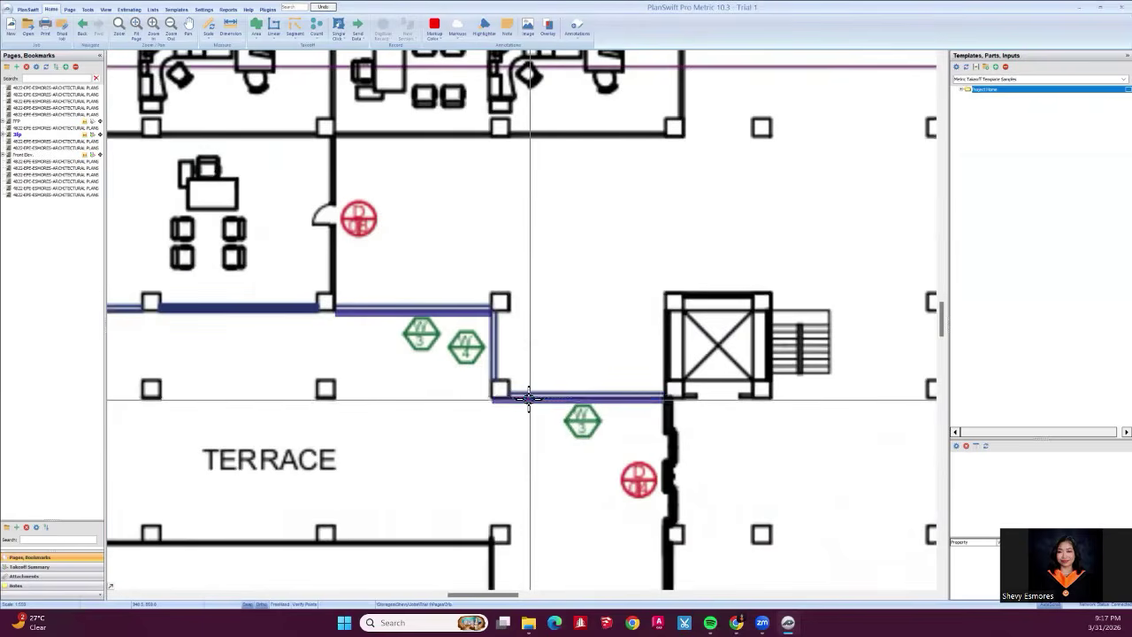
double_click(526, 403)
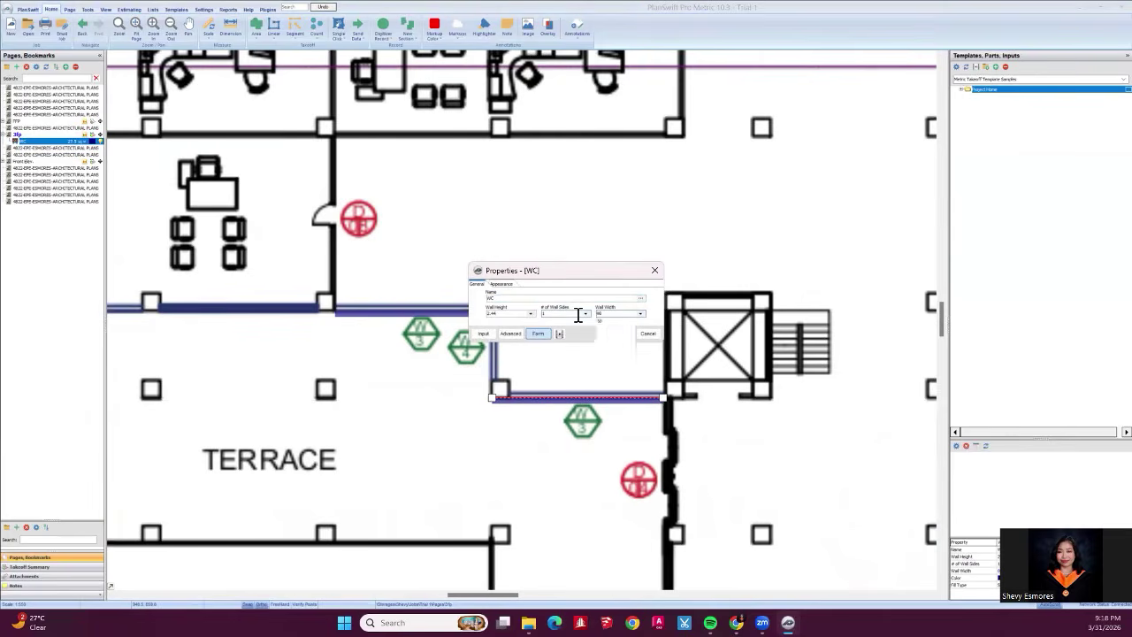
type("400")
left_click(618, 333)
scroll(416, 416, "down", 5)
scroll(416, 416, "up", 3)
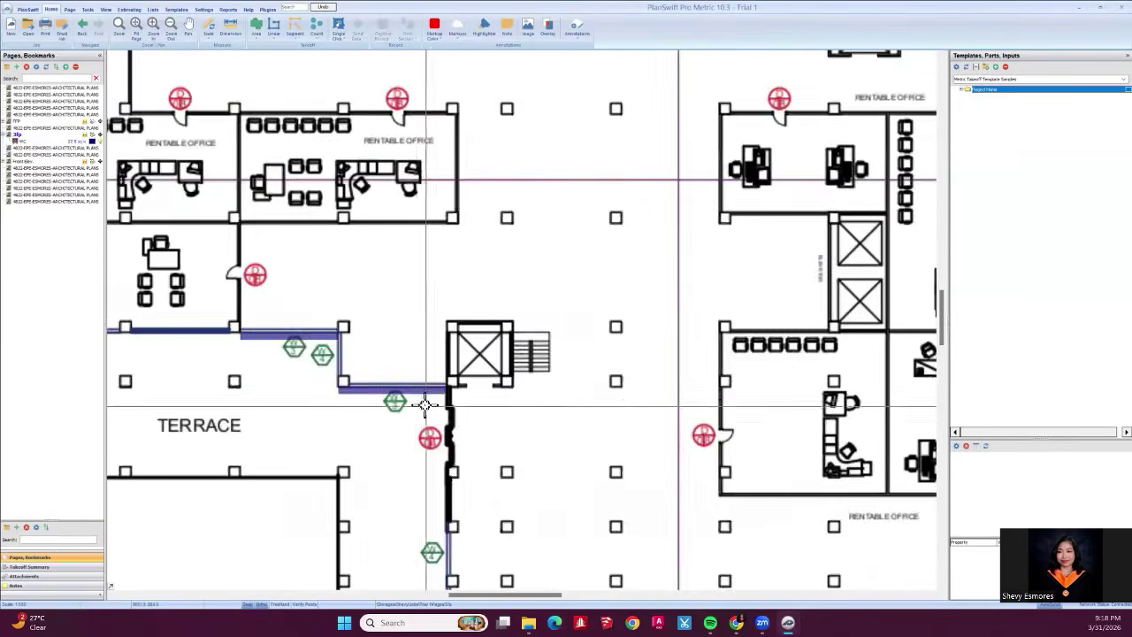
Resume the WC takeoff and trace the exterior wall along gridline 12 from gridline E to the corner at gridline N.
left_click(423, 406)
scroll(416, 394, "down", 3)
left_click(416, 389)
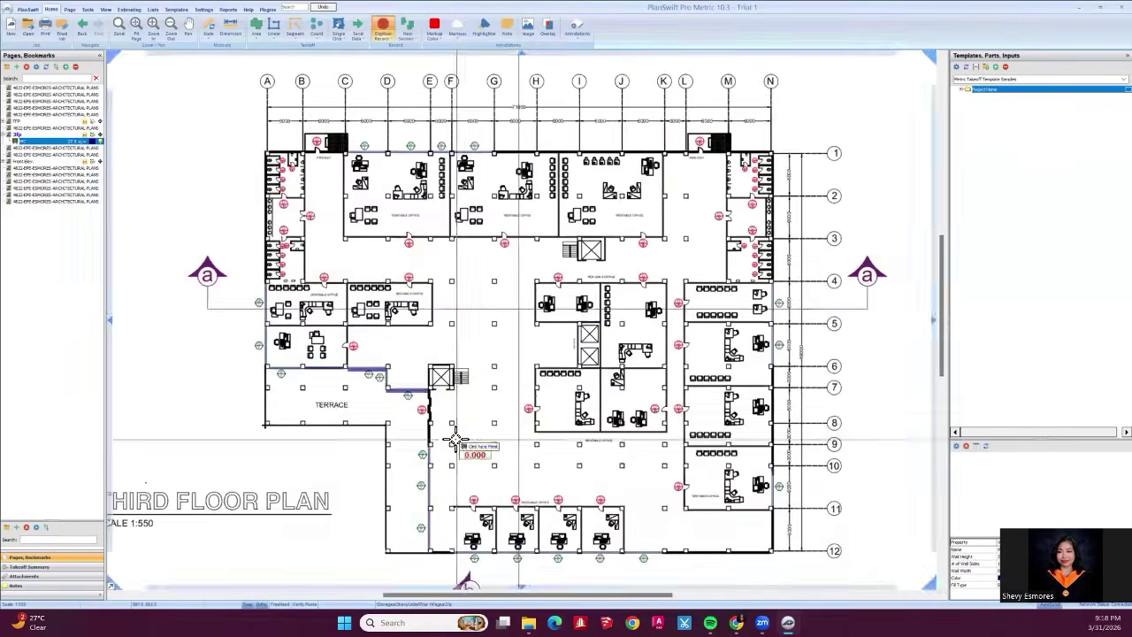
scroll(416, 394, "up", 6)
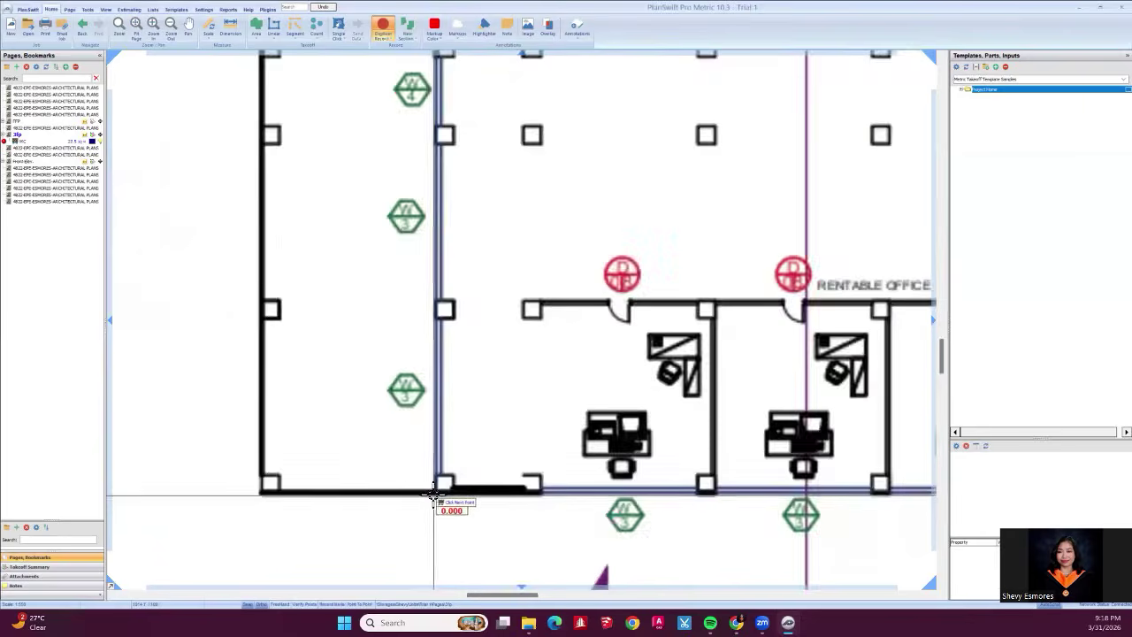
scroll(311, 475, "down", 6)
scroll(524, 492, "up", 6)
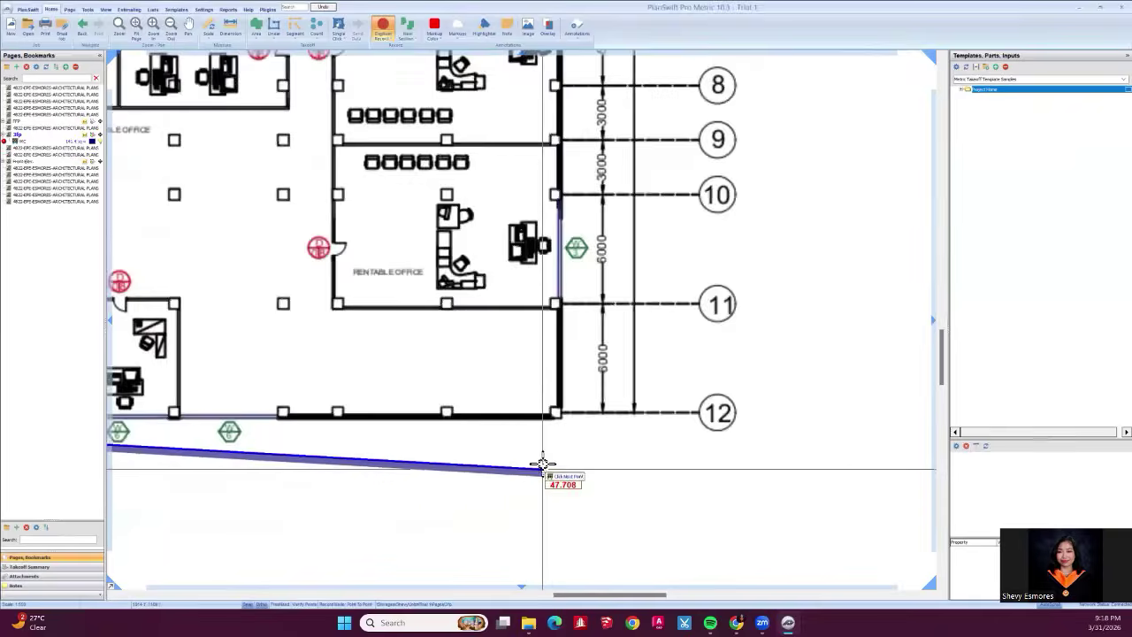
left_click(594, 340)
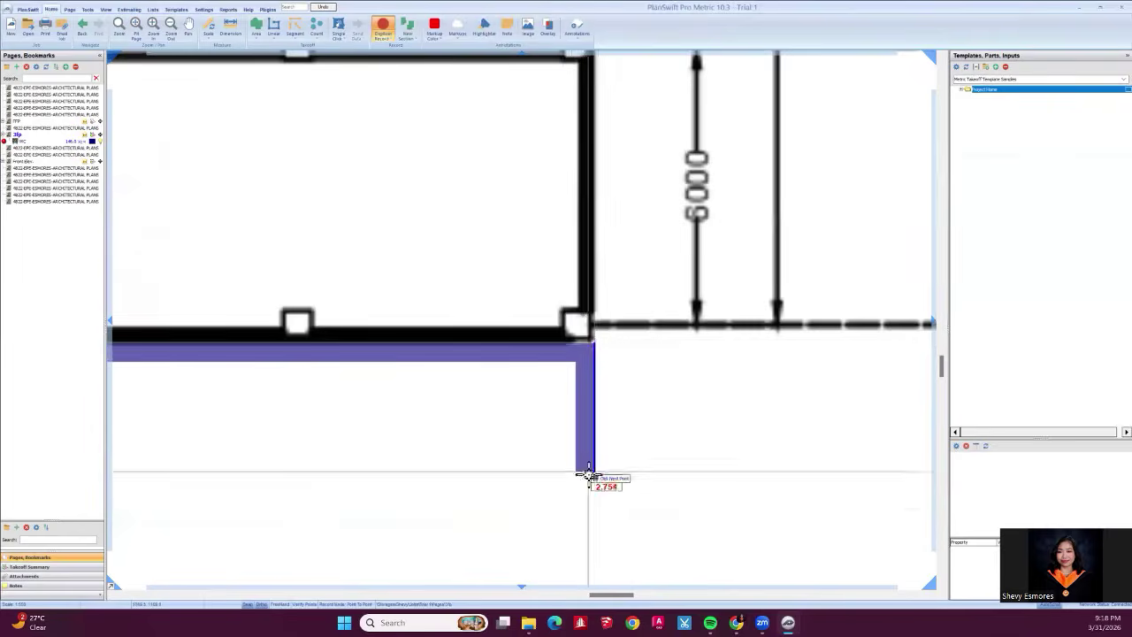
scroll(586, 472, "down", 6)
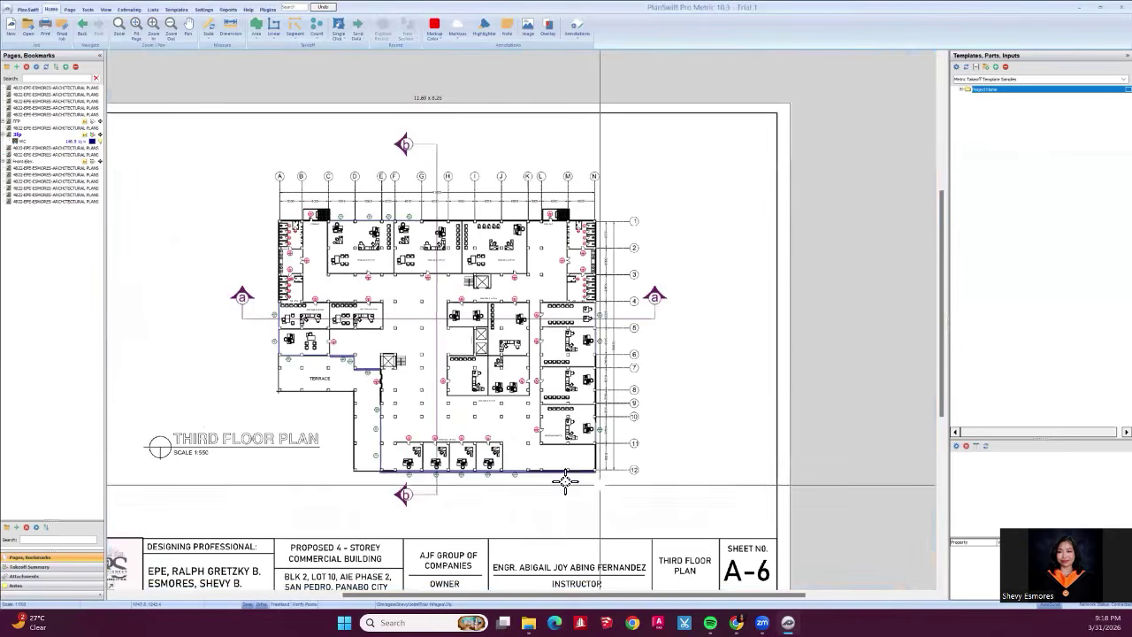
scroll(478, 461, "up", 5)
scroll(494, 445, "down", 4)
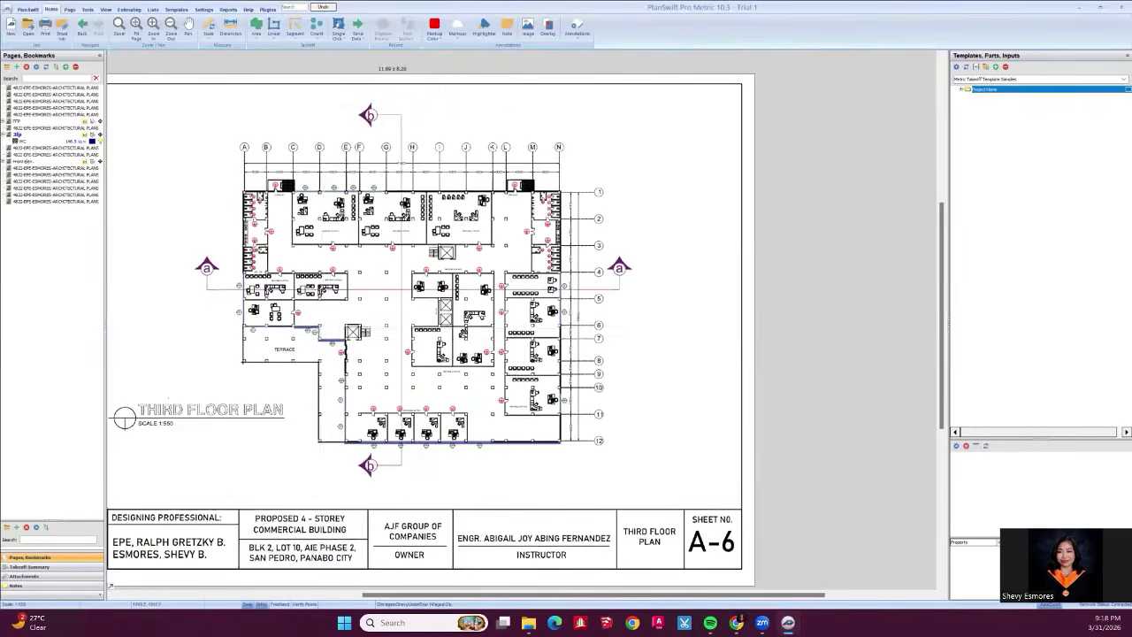
scroll(328, 341, "up", 6)
scroll(327, 345, "down", 4)
scroll(334, 358, "down", 3)
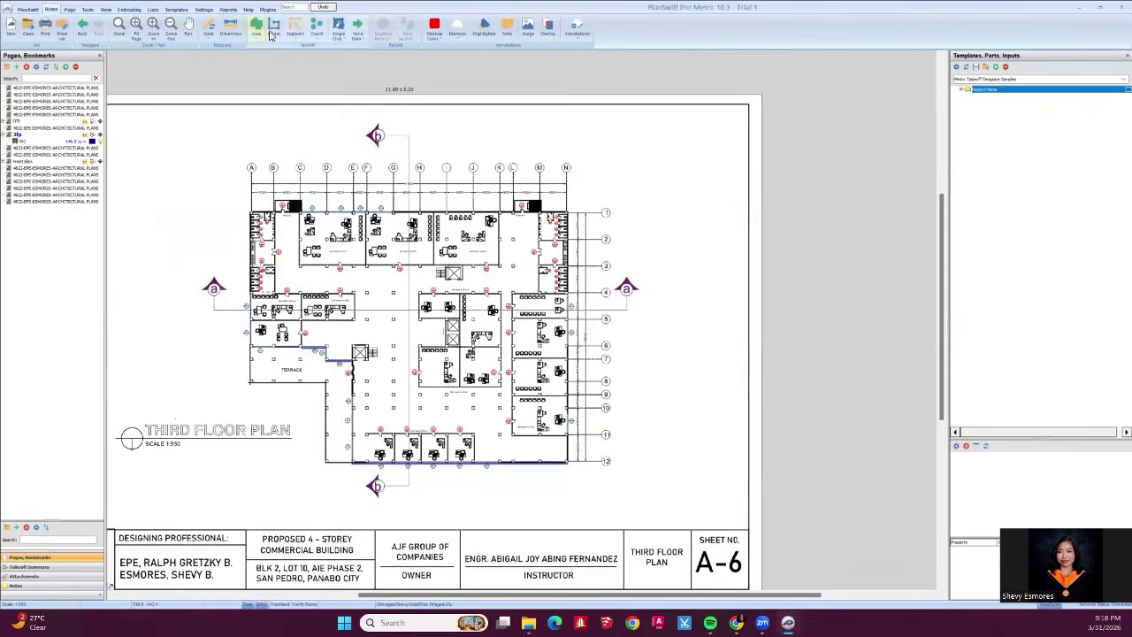
left_click(275, 37)
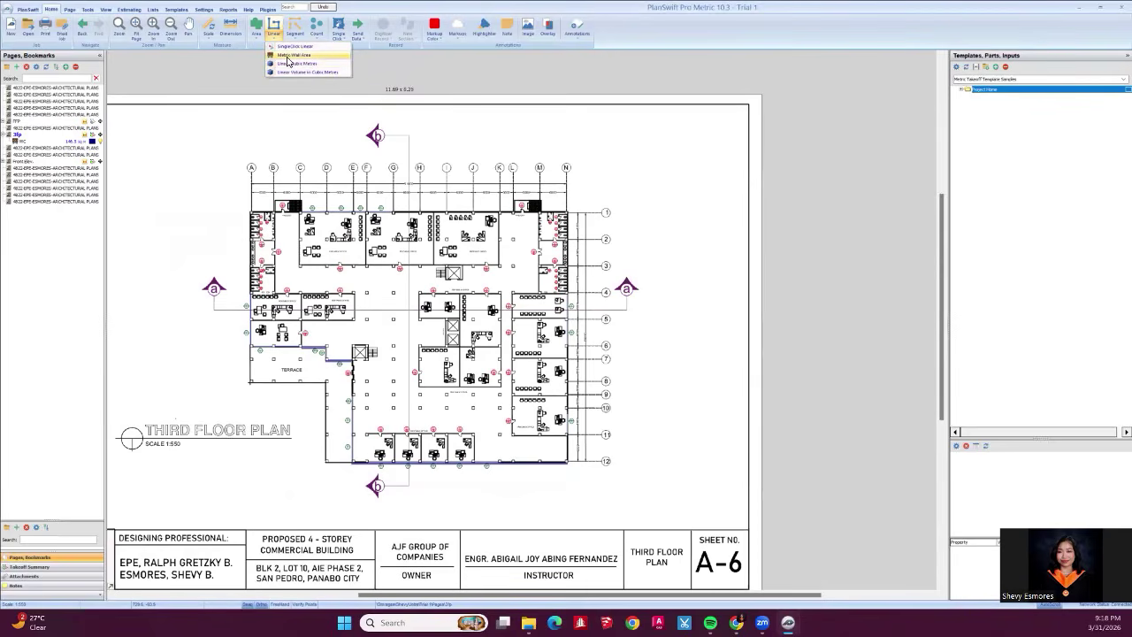
left_click(361, 301)
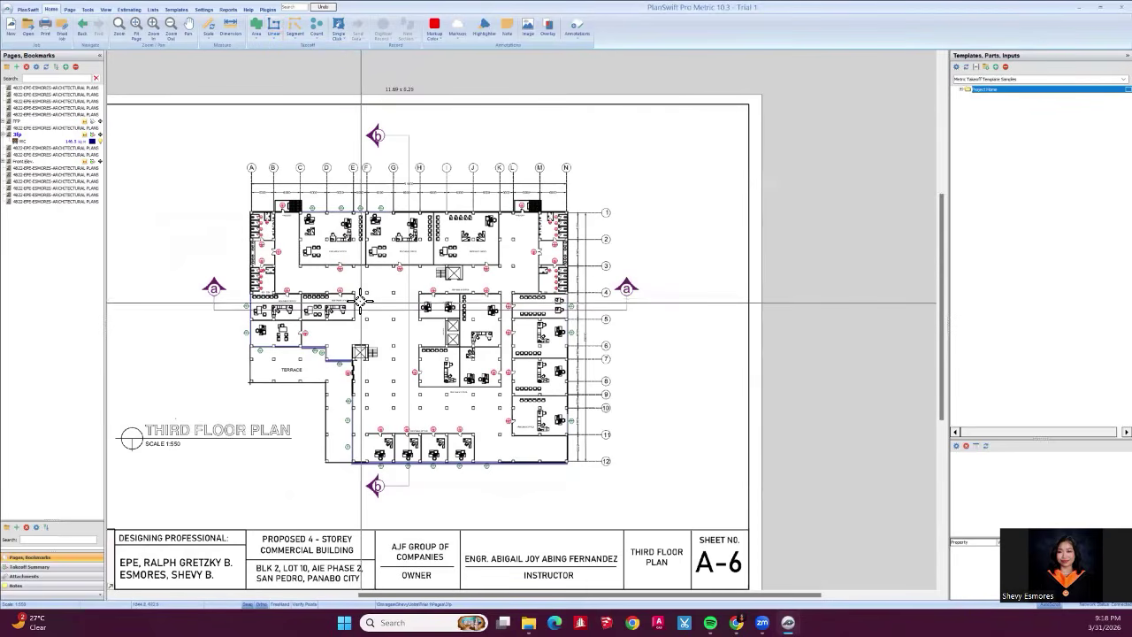
left_click(298, 26)
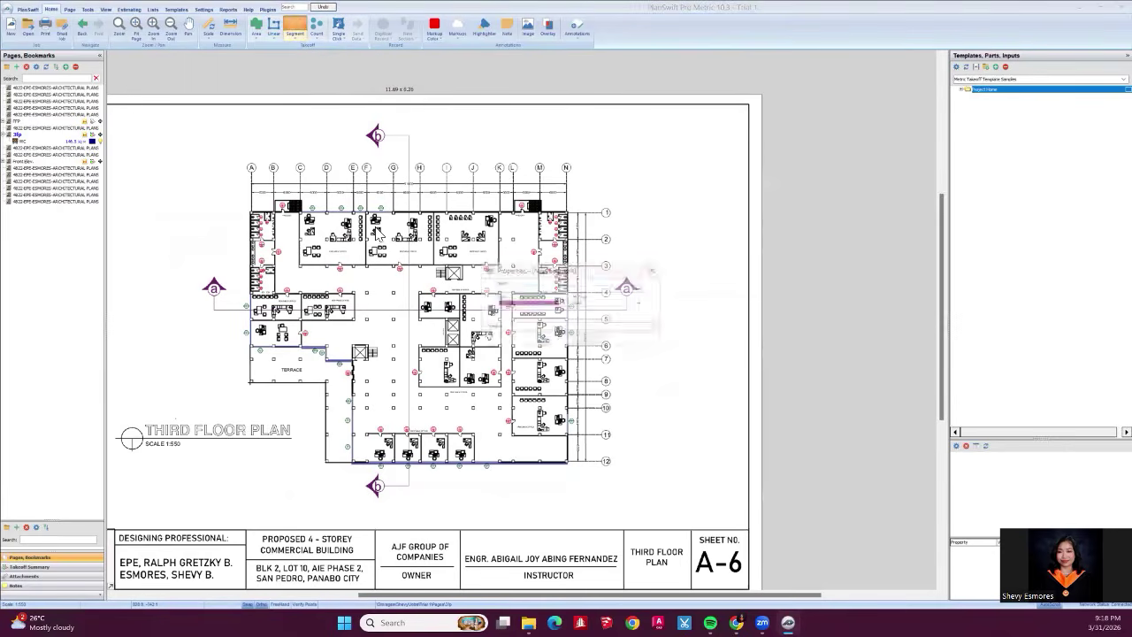
scroll(447, 189, "up", 5)
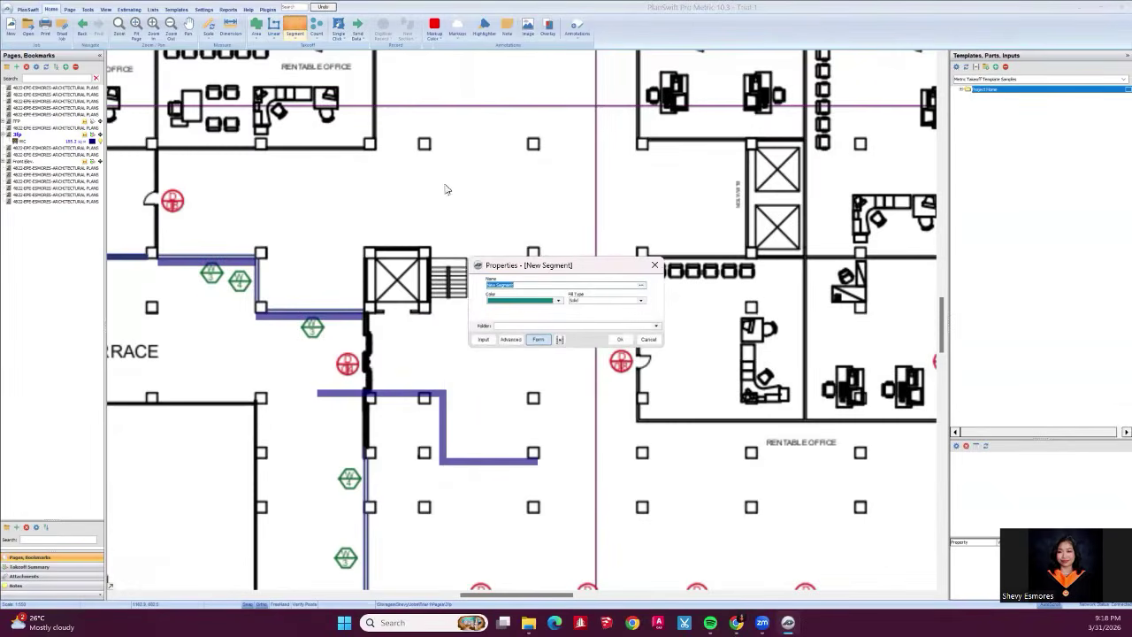
key("Return")
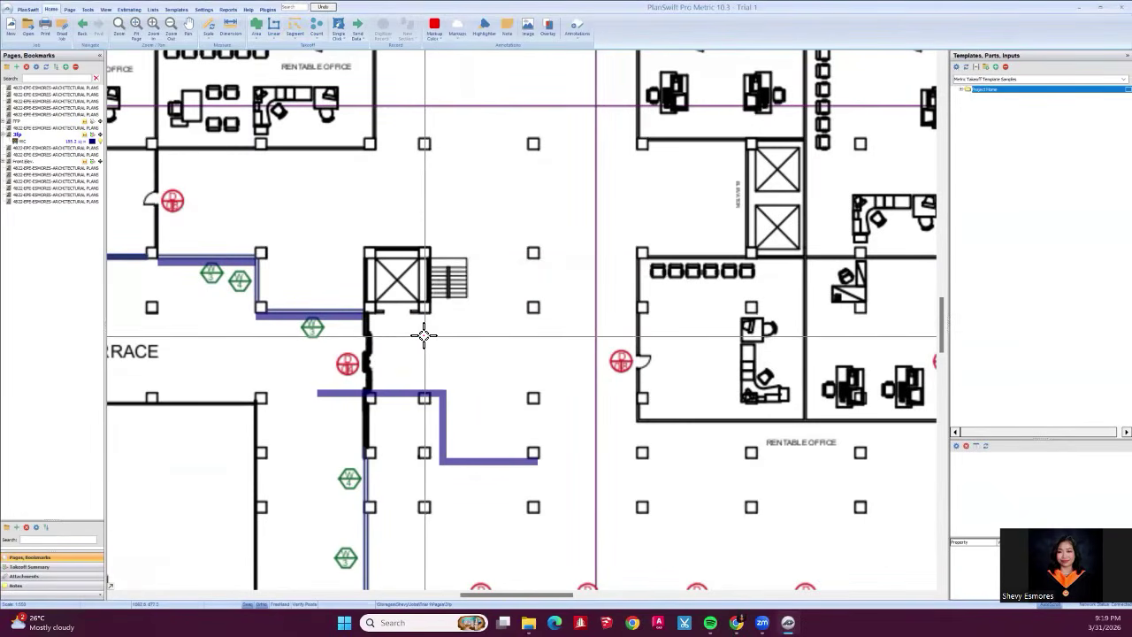
Create a segment takeoff with its default name and draw three separate horizontal segments, about 6.7, 4.5 and 4.7 m long, near the stair beside the terrace.
left_click(297, 29)
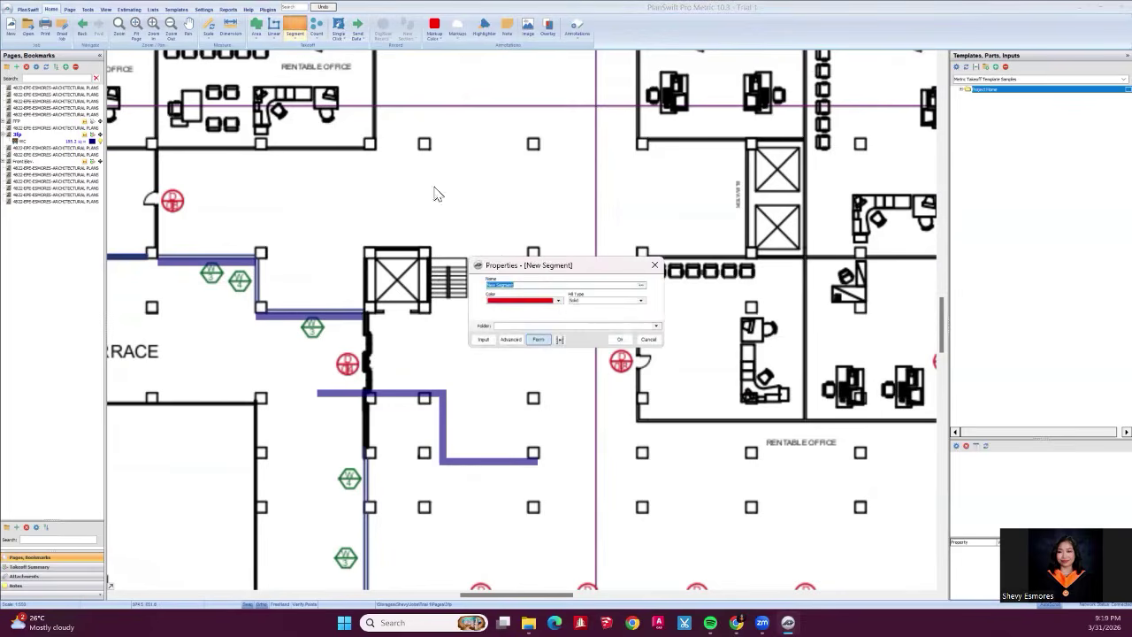
left_click(618, 340)
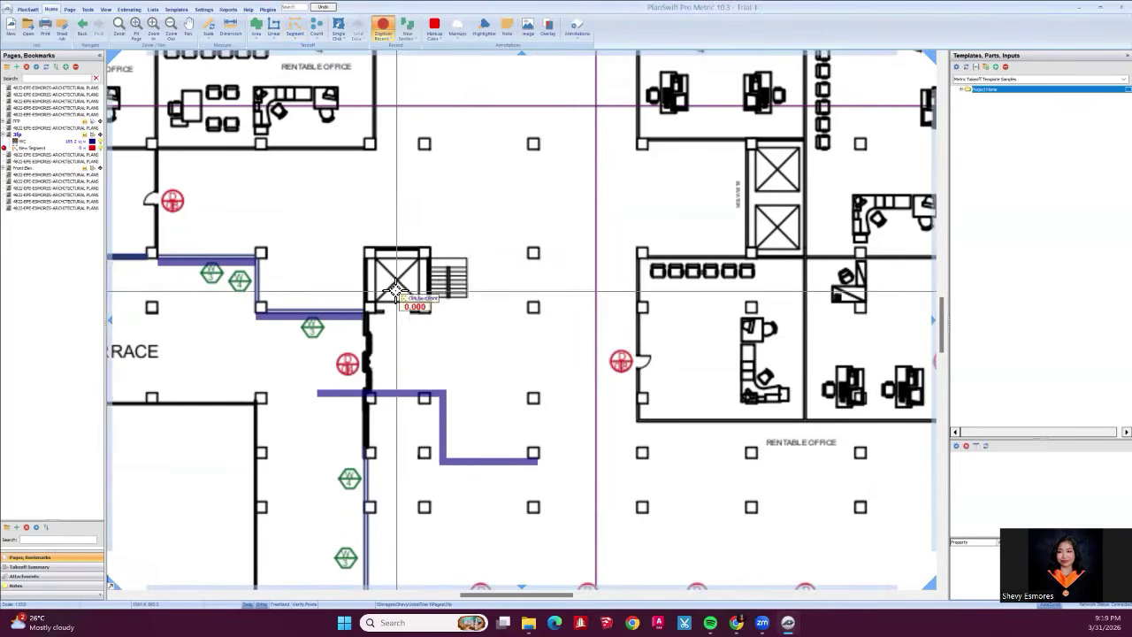
left_click(399, 190)
left_click(521, 189)
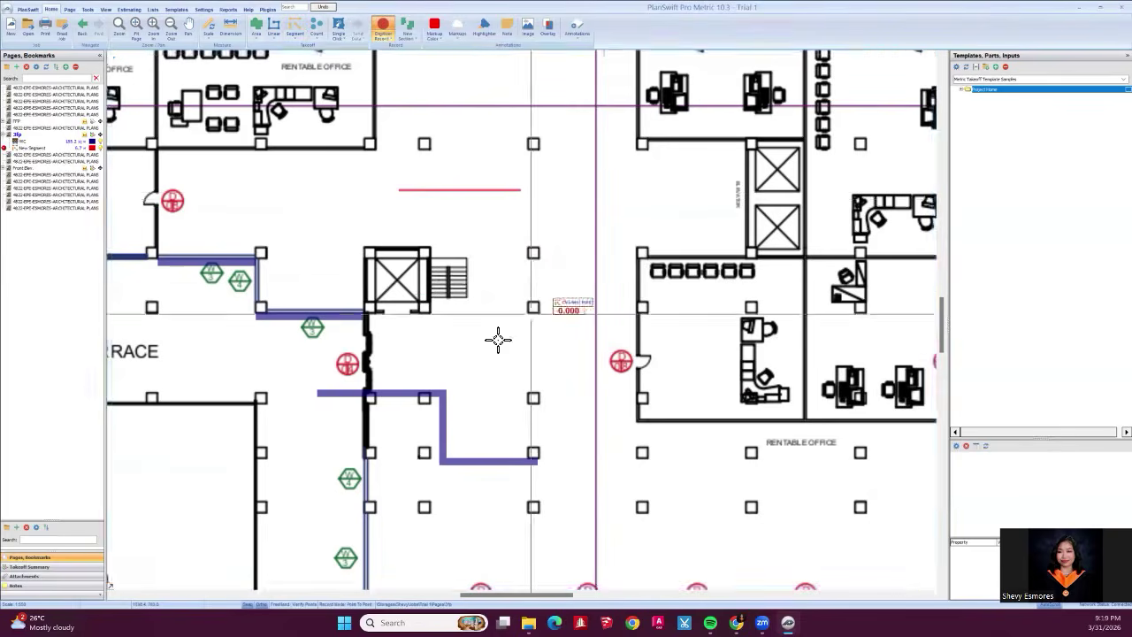
left_click(468, 228)
left_click(548, 229)
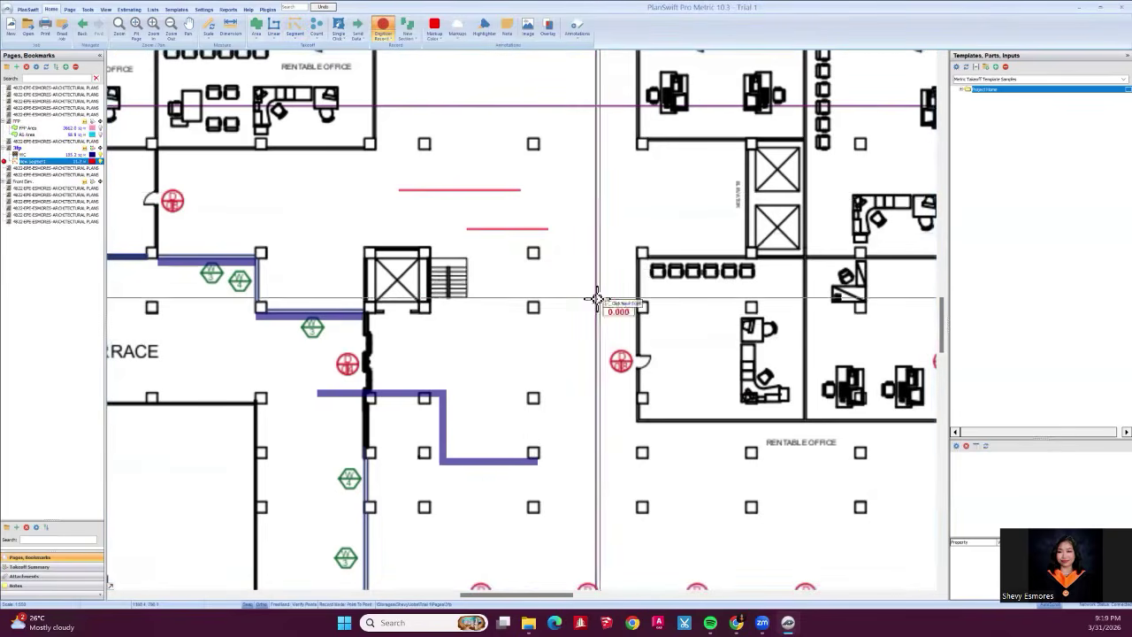
left_click(493, 285)
left_click(578, 284)
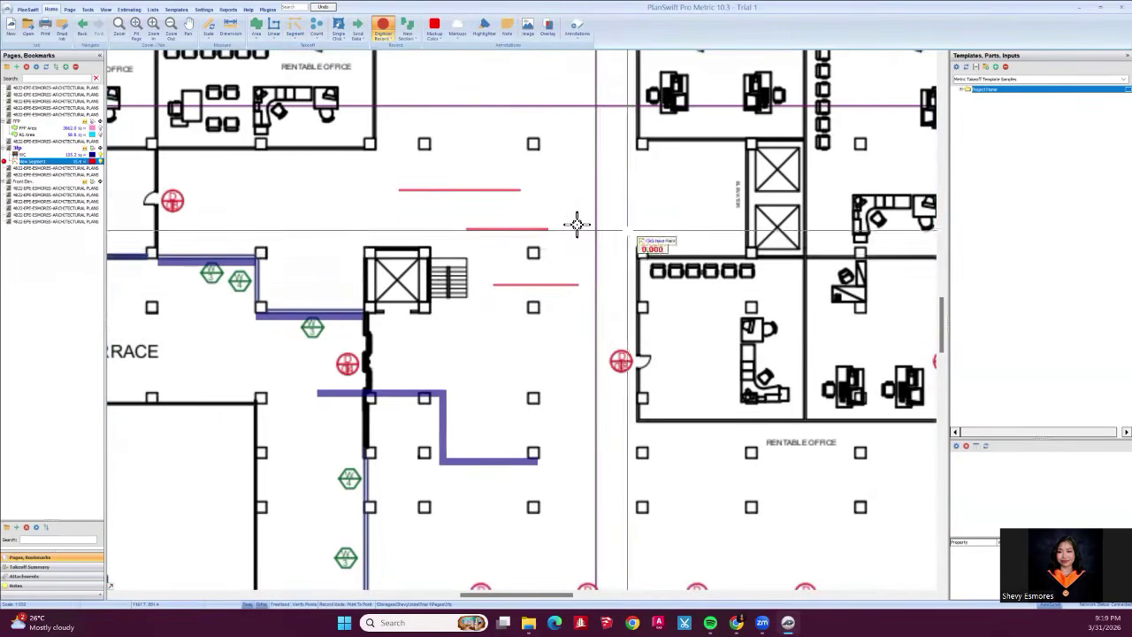
left_click(297, 39)
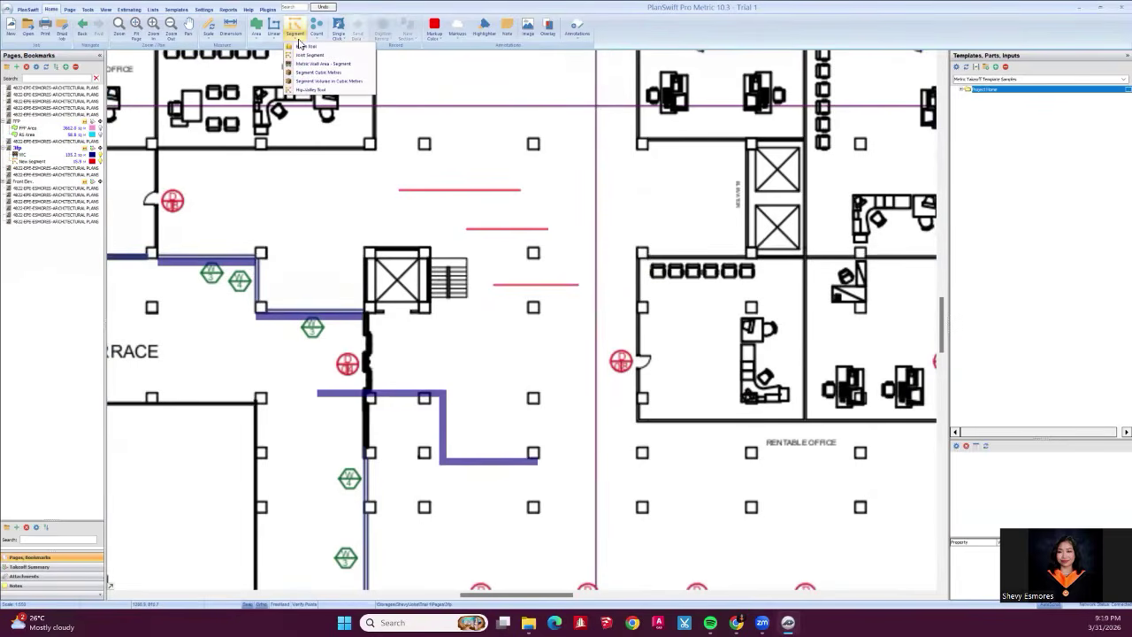
left_click(579, 280)
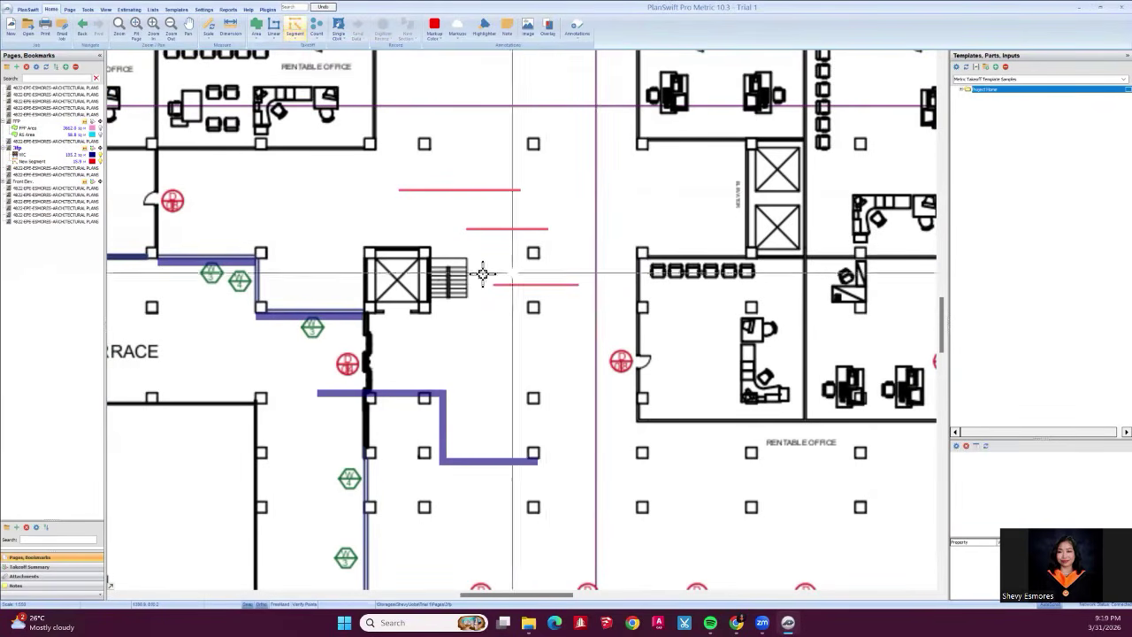
Delete the segment takeoff with its three lines, and remove the stray stepped WC wall run near the stair beside the terrace.
scroll(515, 316, "down", 6)
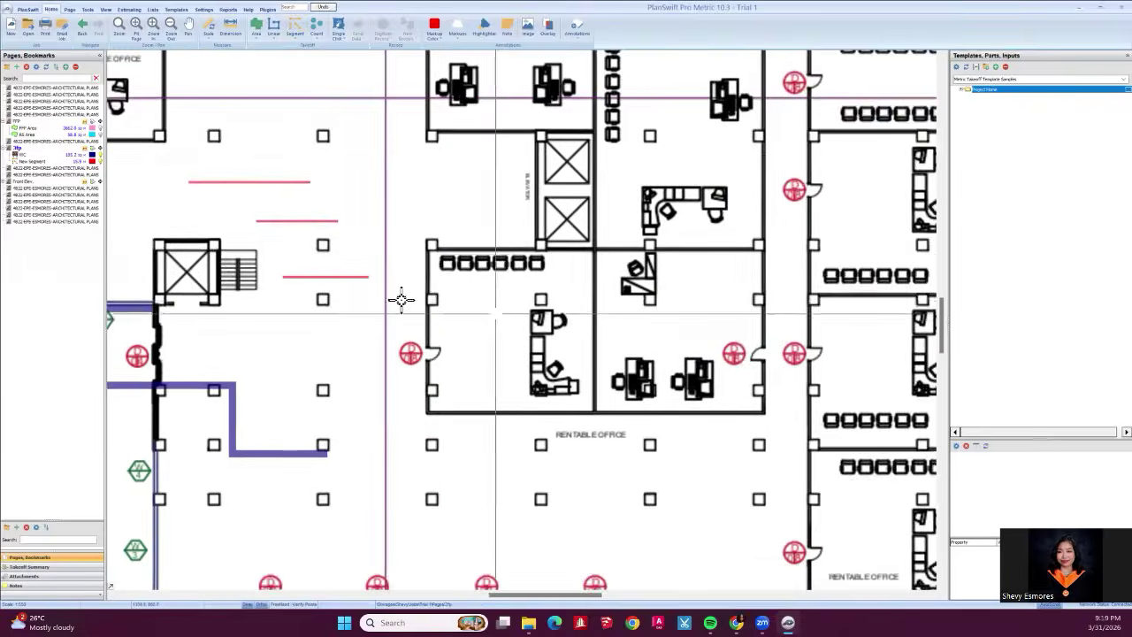
scroll(389, 300, "up", 5)
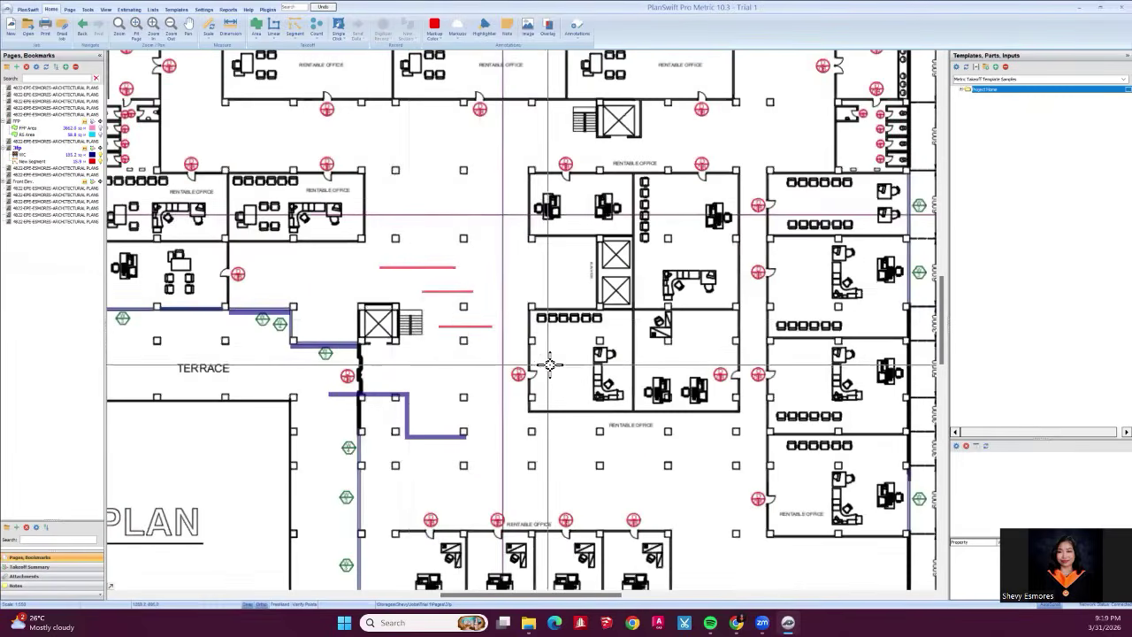
left_click_drag(399, 222, 370, 181)
left_click_drag(549, 374, 369, 192)
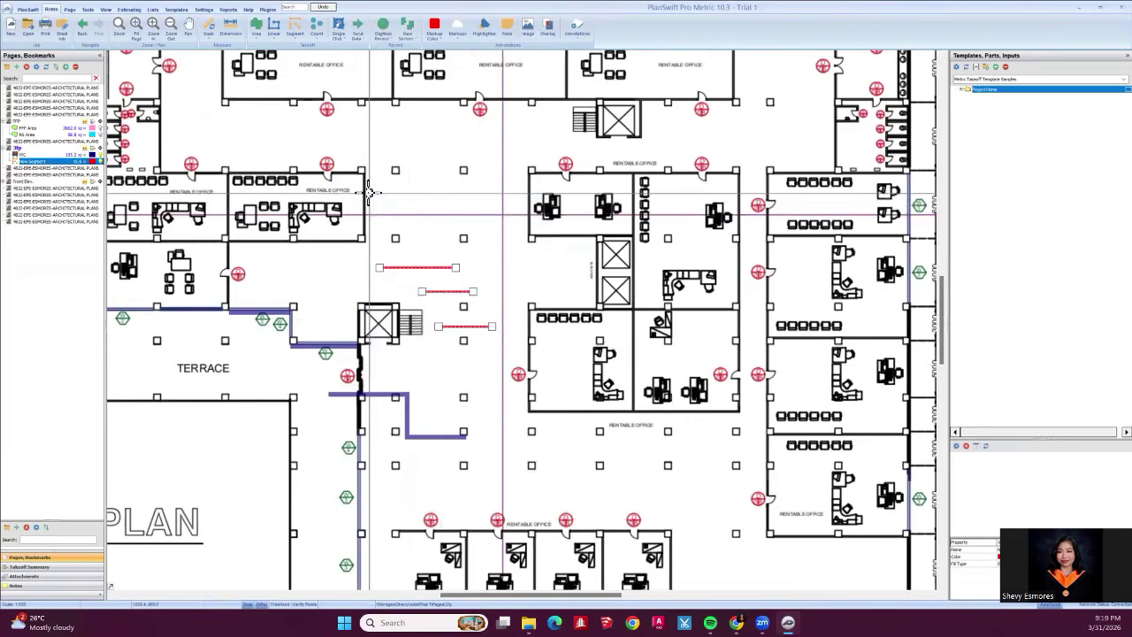
key("Delete")
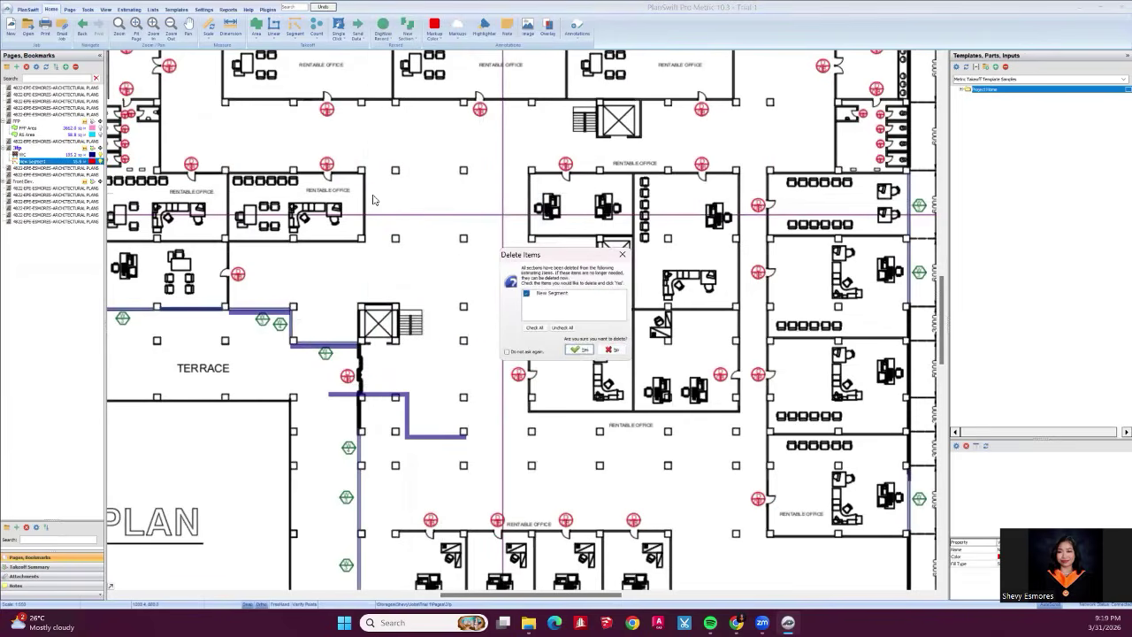
left_click(579, 350)
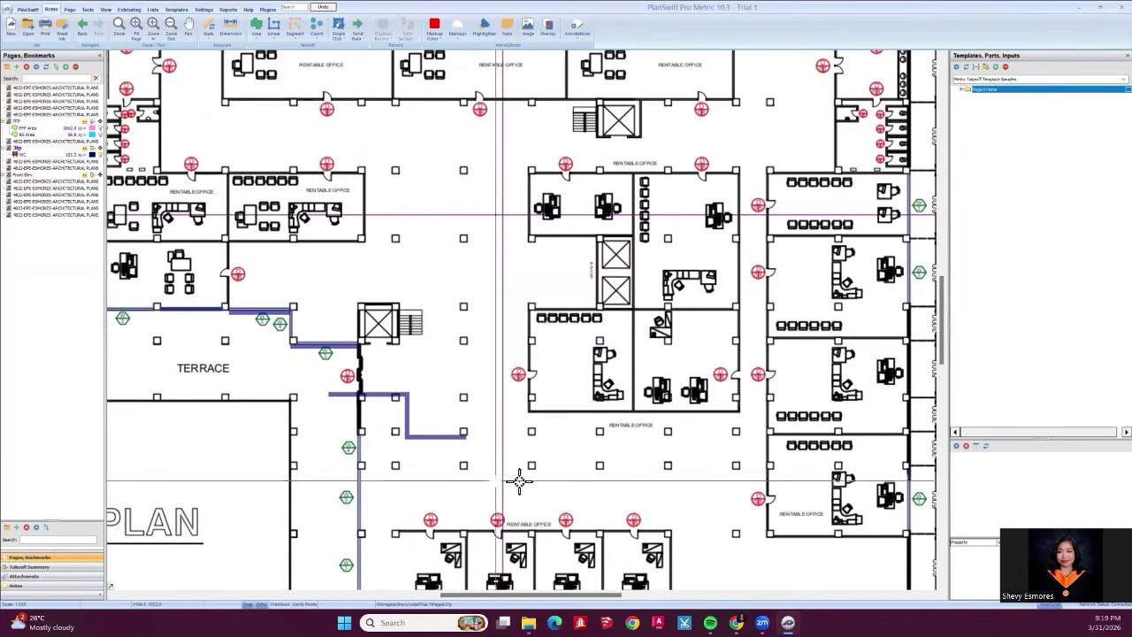
left_click_drag(524, 478, 293, 361)
key("Delete")
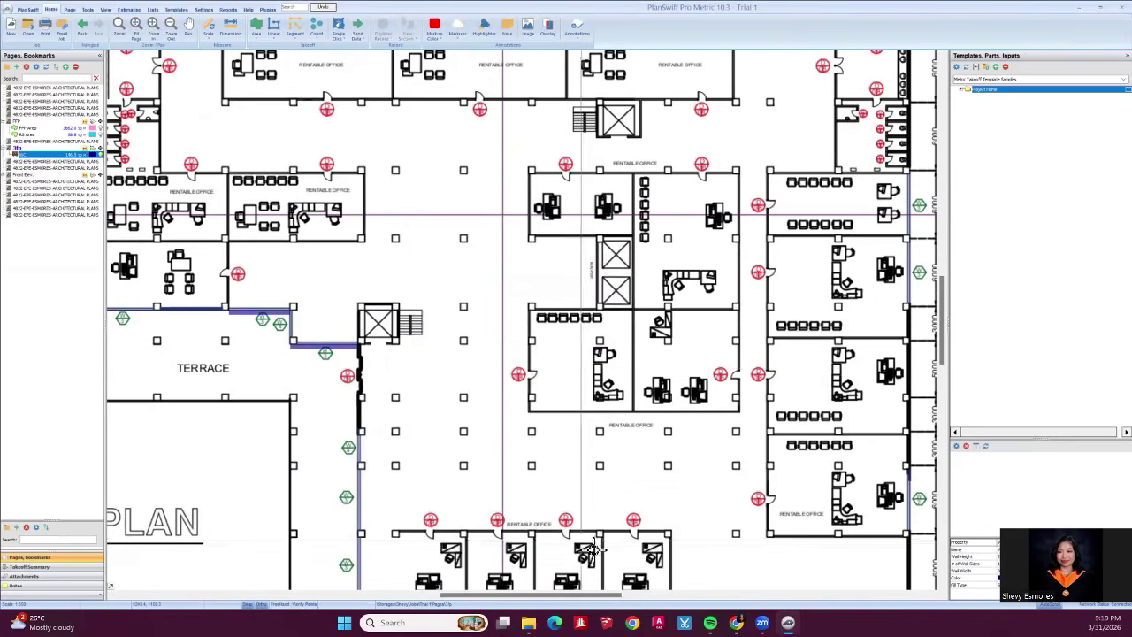
Look over the available count takeoff types and examine the outer corner columns around the third floor plan.
left_click(320, 39)
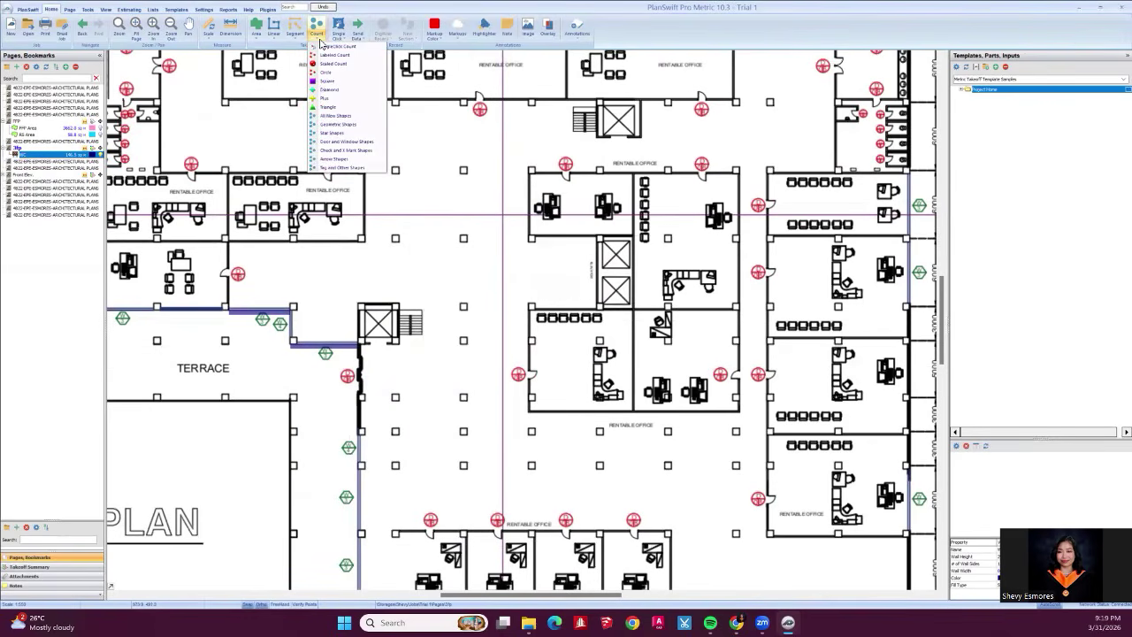
left_click(545, 274)
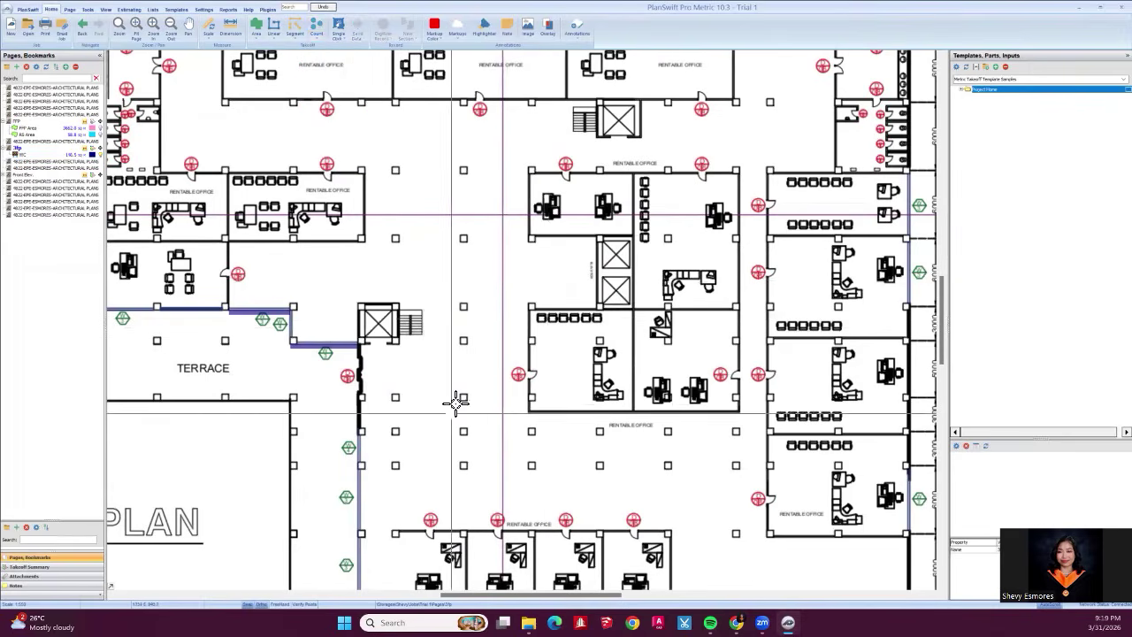
scroll(487, 332, "down", 2)
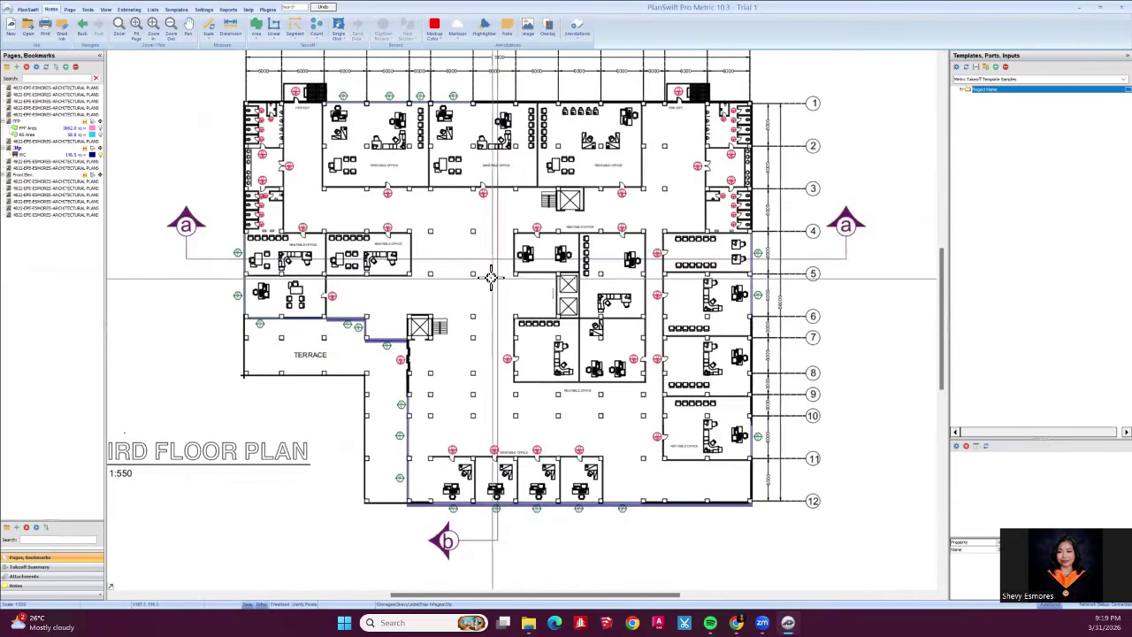
scroll(493, 279, "up", 3)
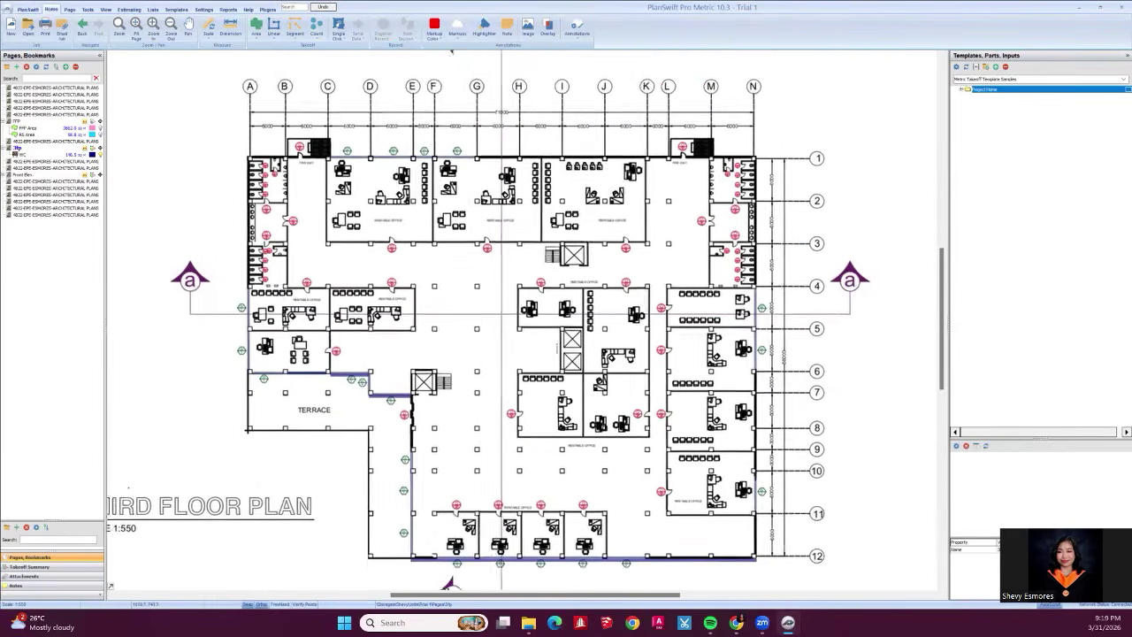
scroll(511, 384, "down", 2)
scroll(460, 328, "up", 2)
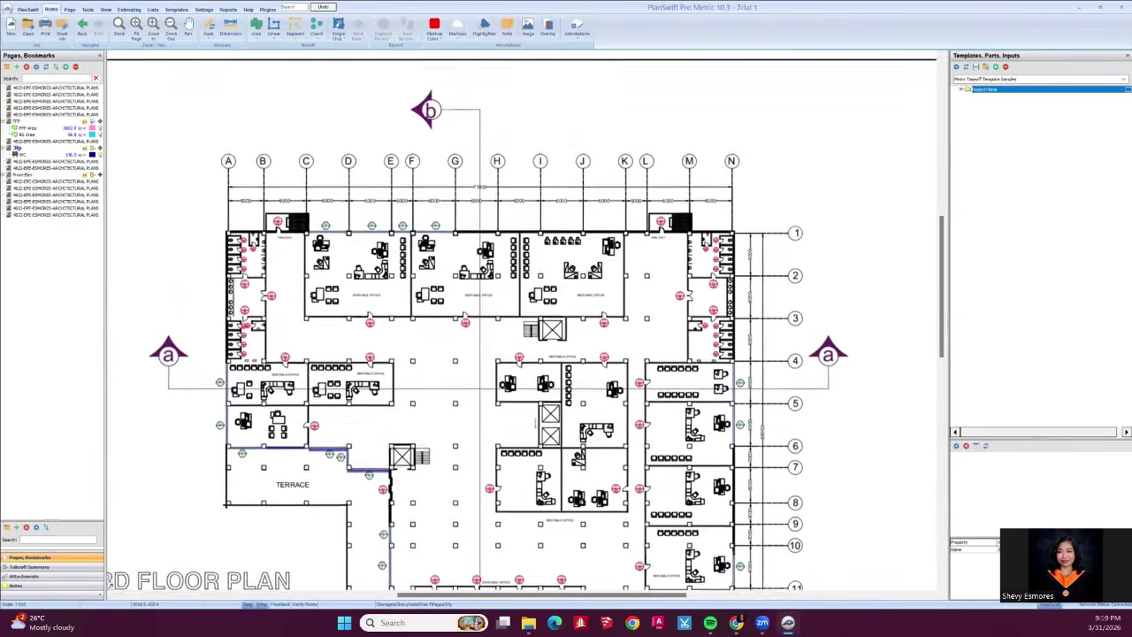
scroll(403, 262, "down", 2)
scroll(261, 456, "up", 4)
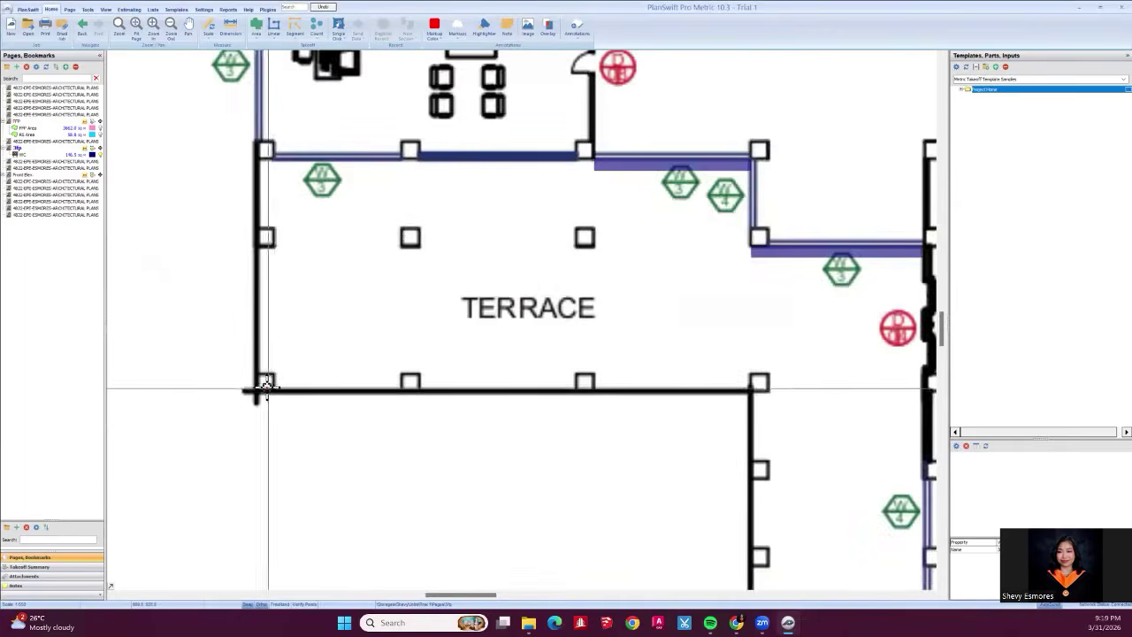
scroll(266, 385, "down", 4)
scroll(412, 534, "up", 4)
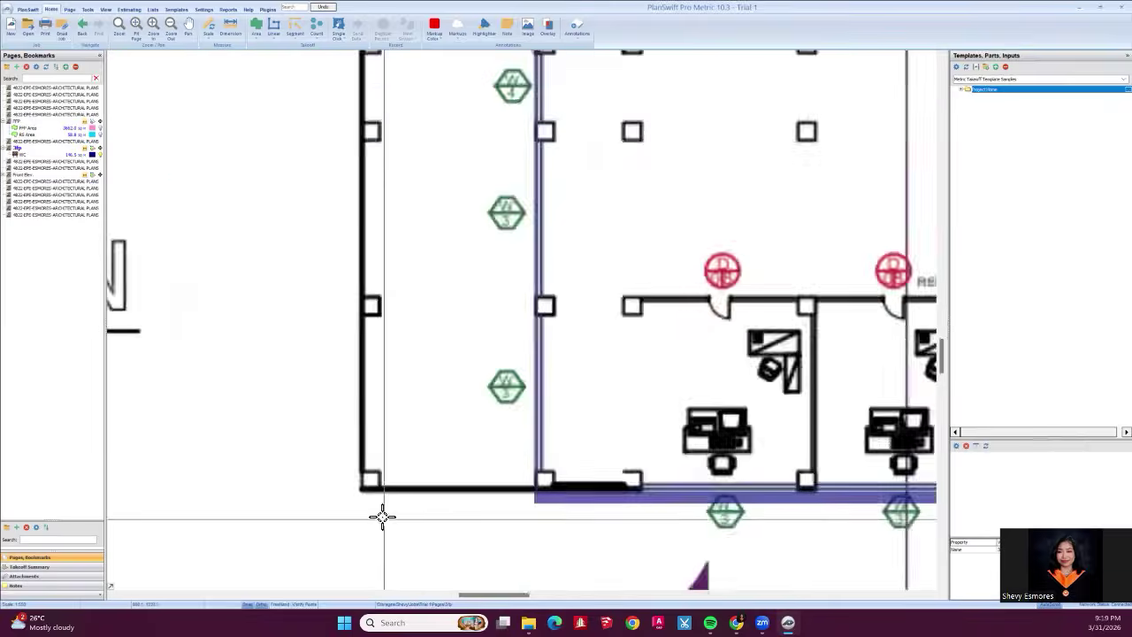
scroll(369, 484, "down", 4)
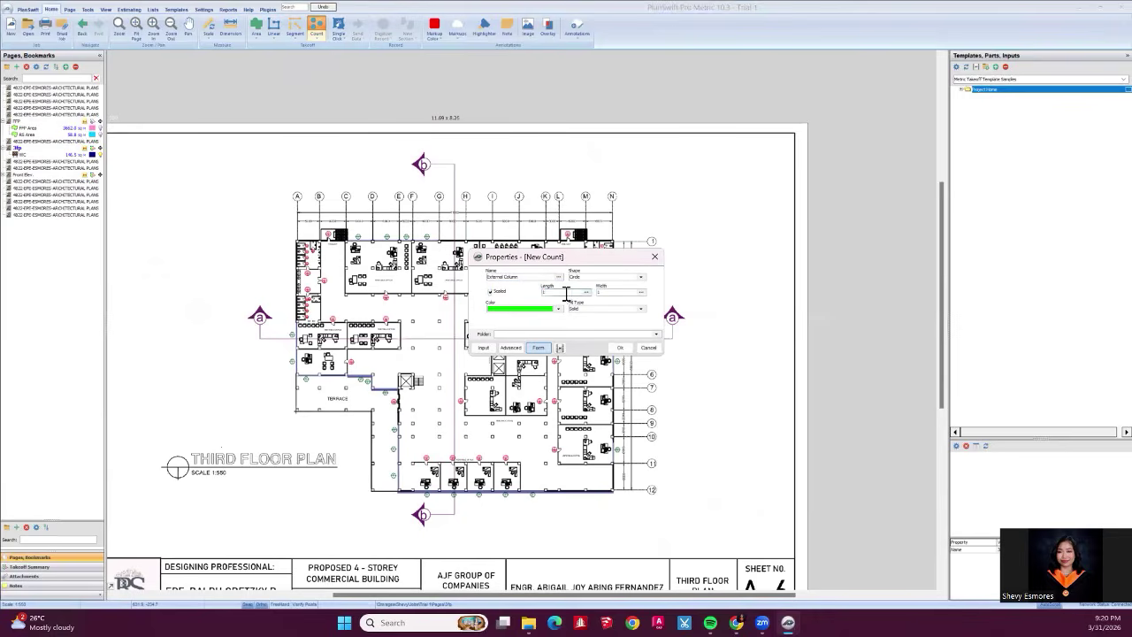
Create a scaled count takeoff named External Column with the Circle shape, solid fill and red colour.
left_click(513, 309)
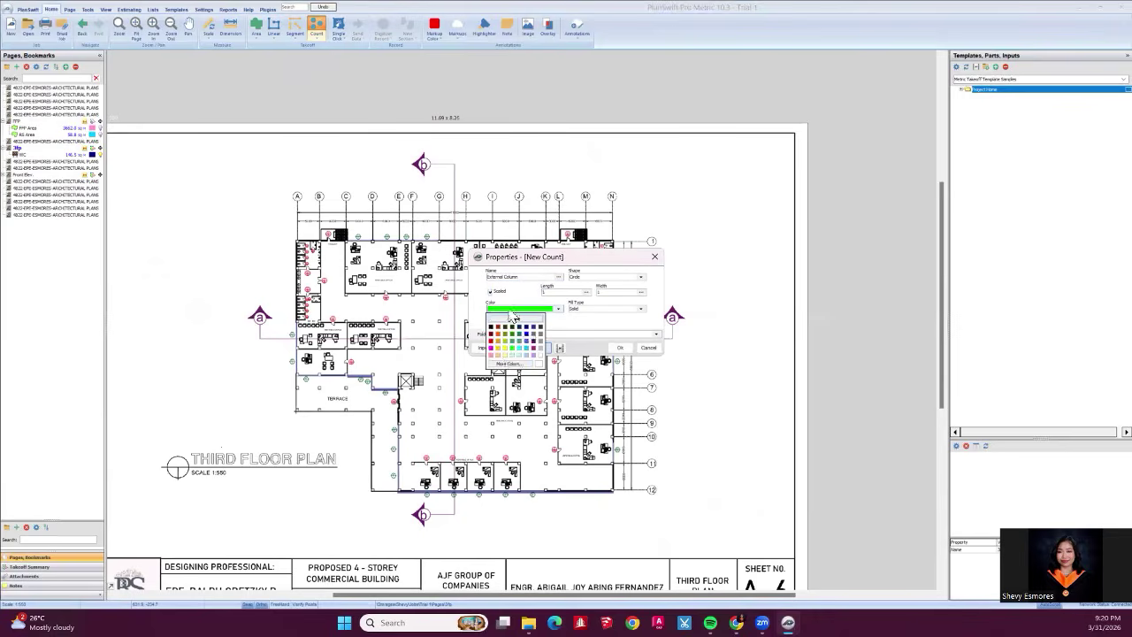
left_click(498, 344)
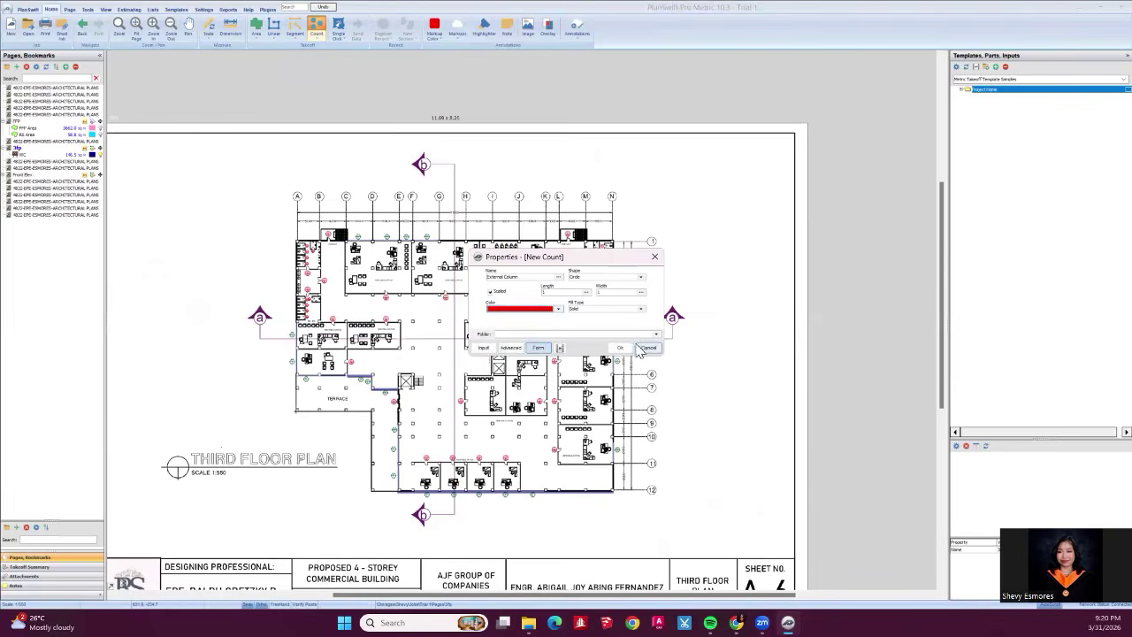
left_click(622, 346)
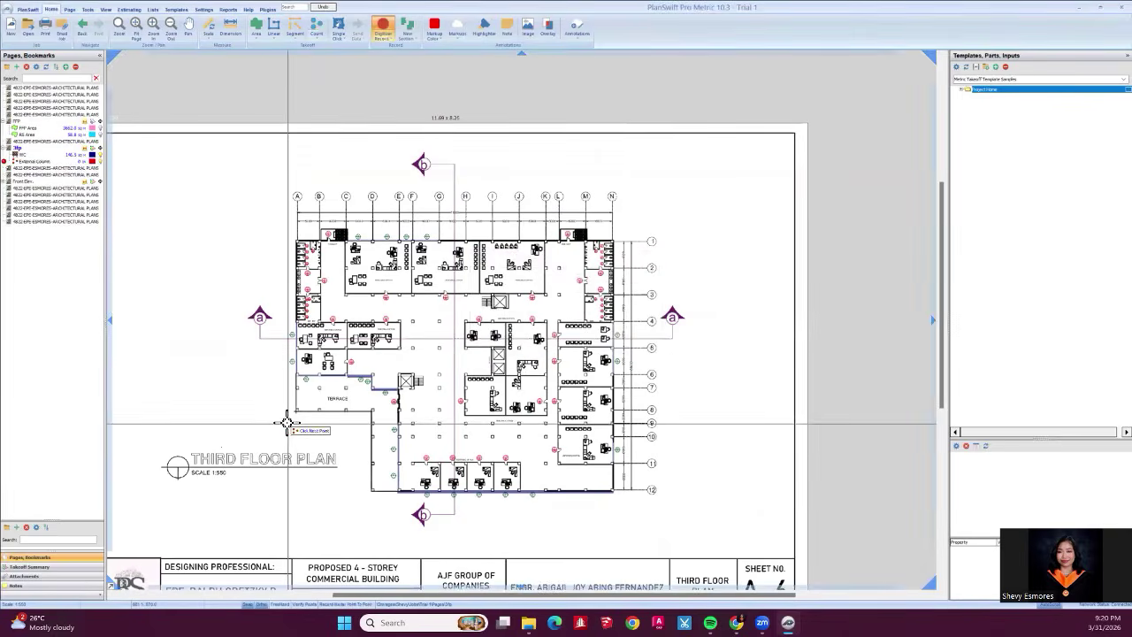
Place External Column markers on the corner columns at gridlines A-8, D-12 and N-12.
scroll(286, 422, "up", 6)
left_click(318, 369)
scroll(345, 350, "down", 5)
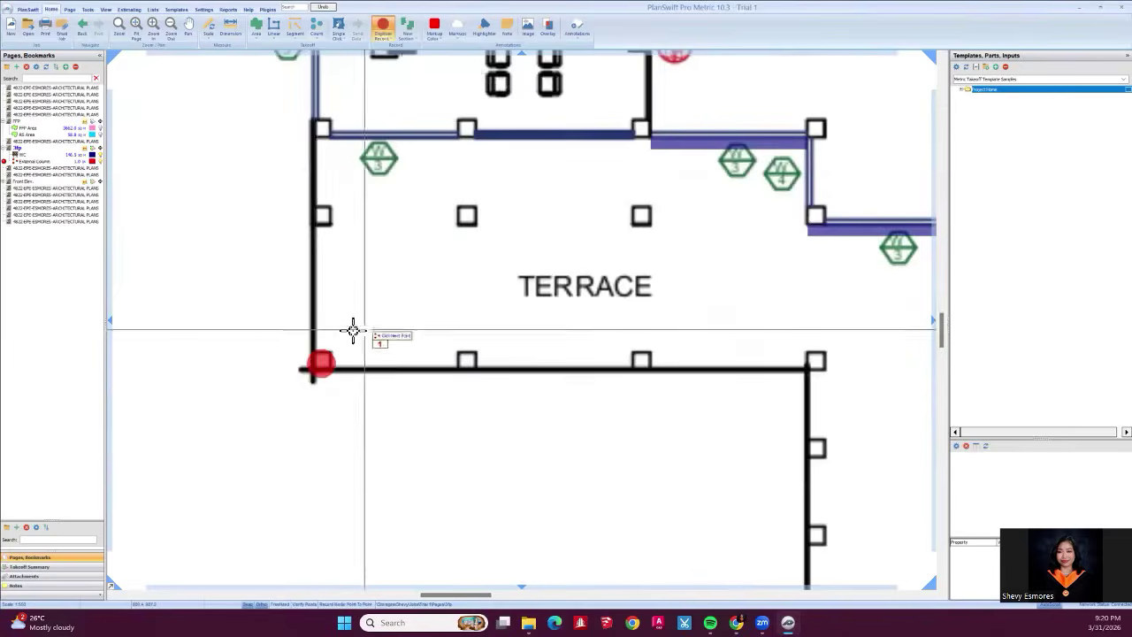
scroll(472, 455, "up", 5)
scroll(472, 454, "up", 2)
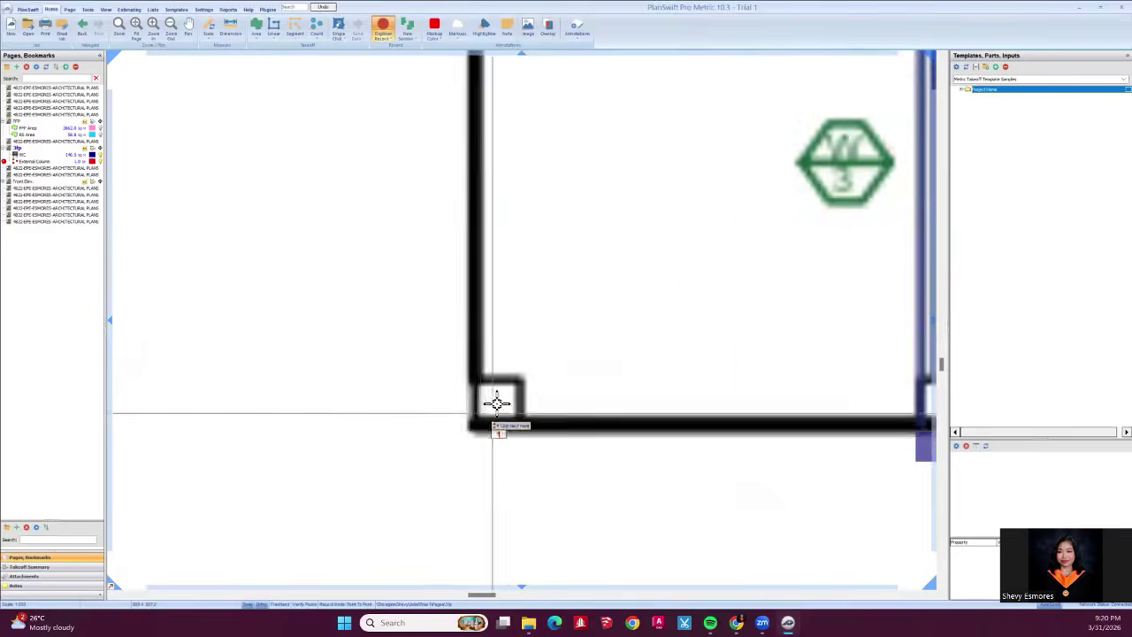
left_click(498, 399)
scroll(283, 412, "down", 5)
scroll(545, 429, "up", 4)
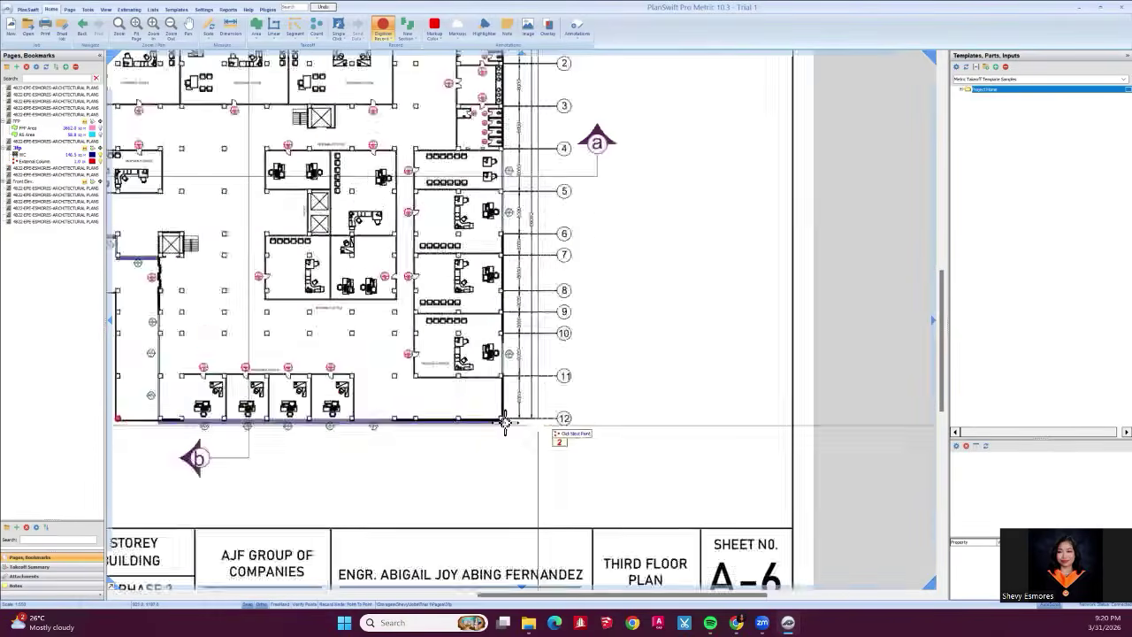
scroll(494, 508, "down", 2)
scroll(496, 512, "down", 5)
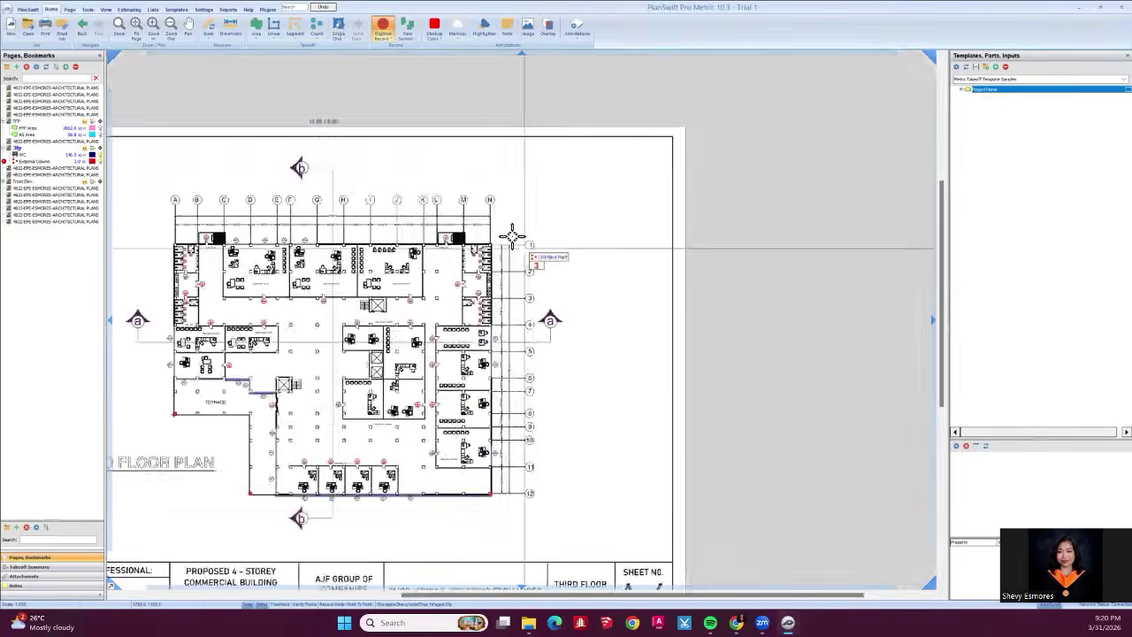
Mark the corner columns at N-1 and A-1 as External Column and finish recording the count.
scroll(493, 253, "up", 7)
left_click(455, 280)
scroll(575, 283, "down", 5)
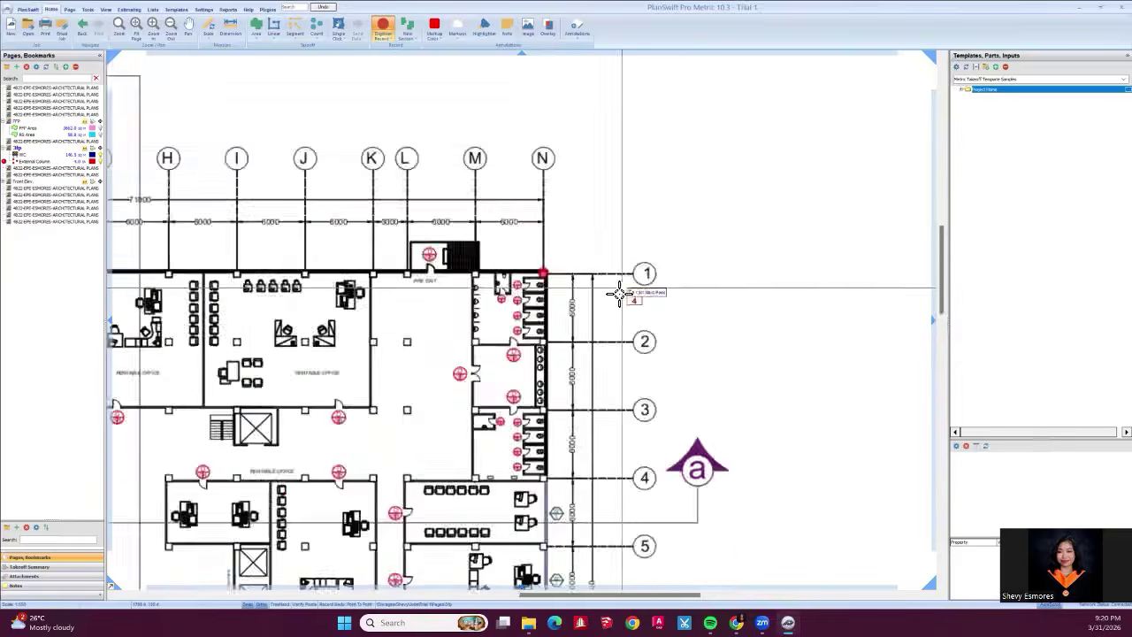
scroll(277, 263, "up", 6)
scroll(277, 264, "up", 2)
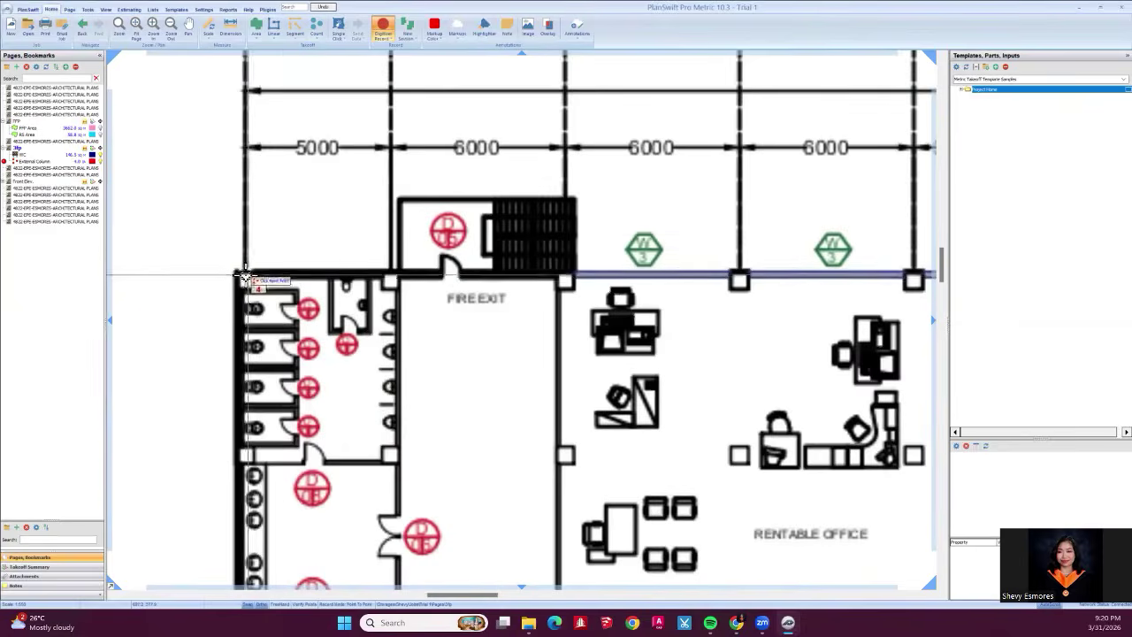
left_click(245, 275)
scroll(422, 339, "down", 5)
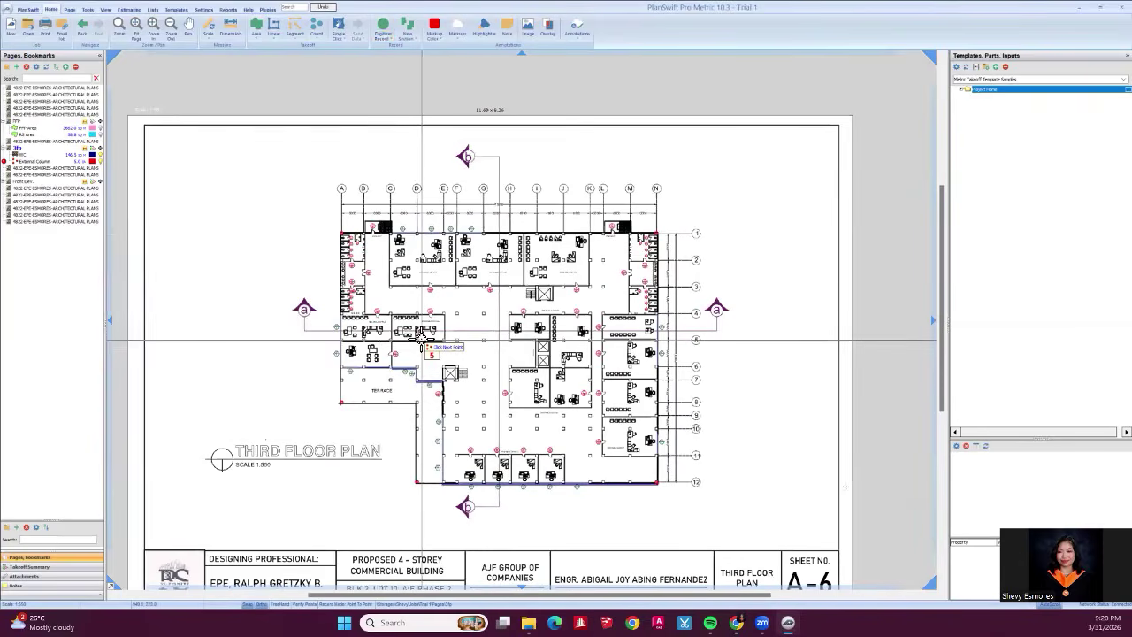
key("Escape")
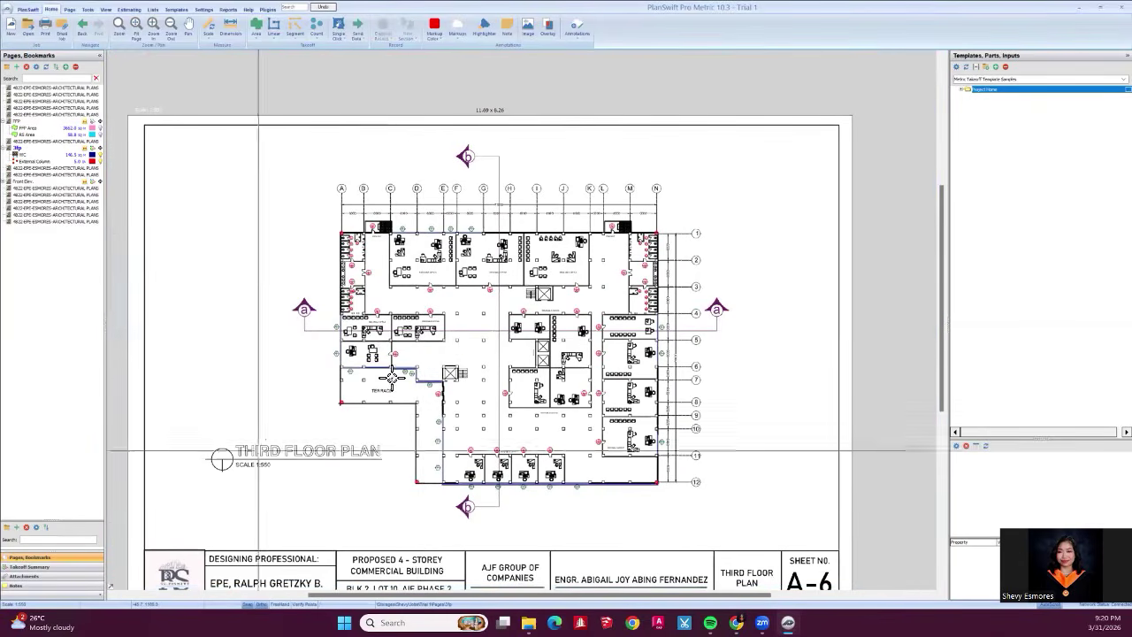
Resume the External Column count and mark the column at A-6, at the upper corner of the terrace.
scroll(344, 388, "up", 5)
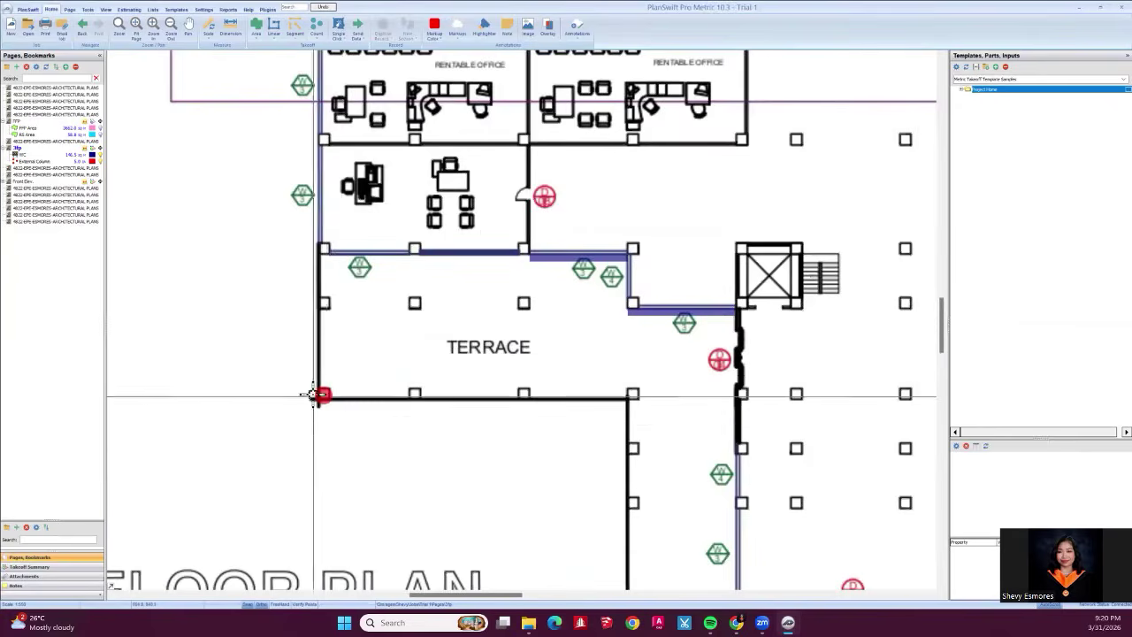
left_click(328, 395)
scroll(328, 396, "down", 5)
key("r")
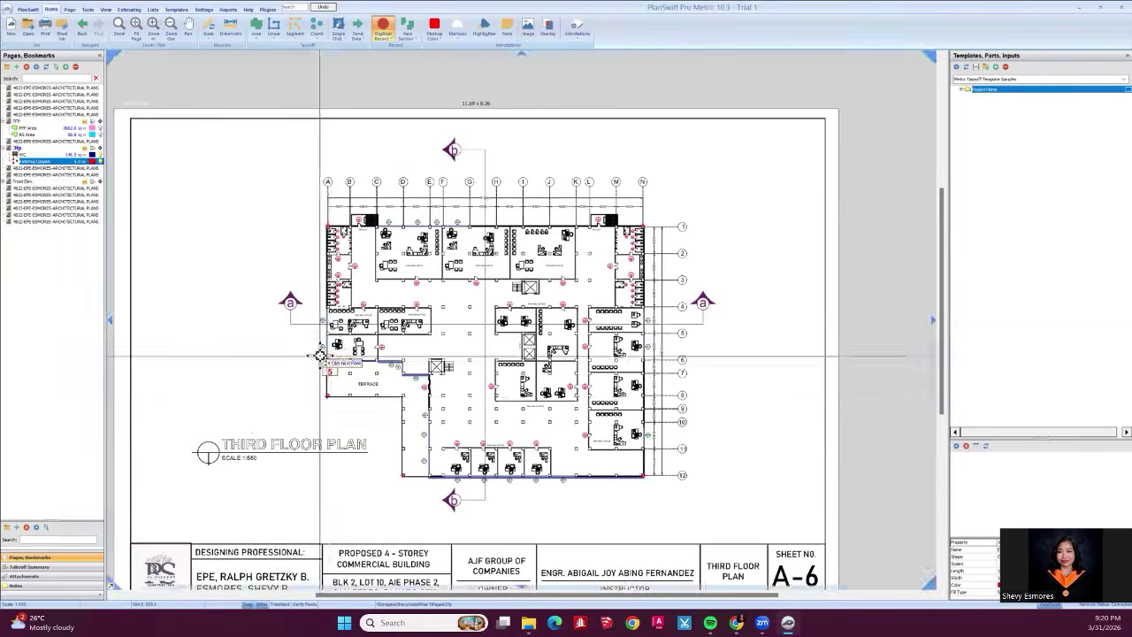
scroll(322, 356, "up", 7)
left_click(336, 354)
scroll(338, 355, "down", 7)
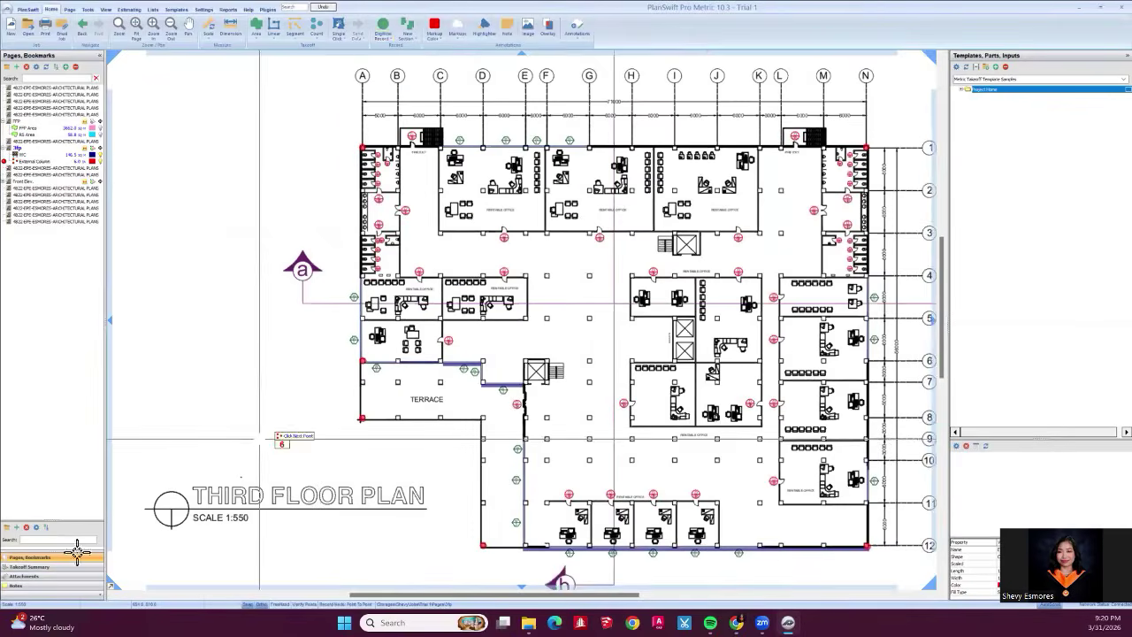
Open the takeoff summary, end the recording and check the marked external columns on the third floor plan.
left_click(66, 567)
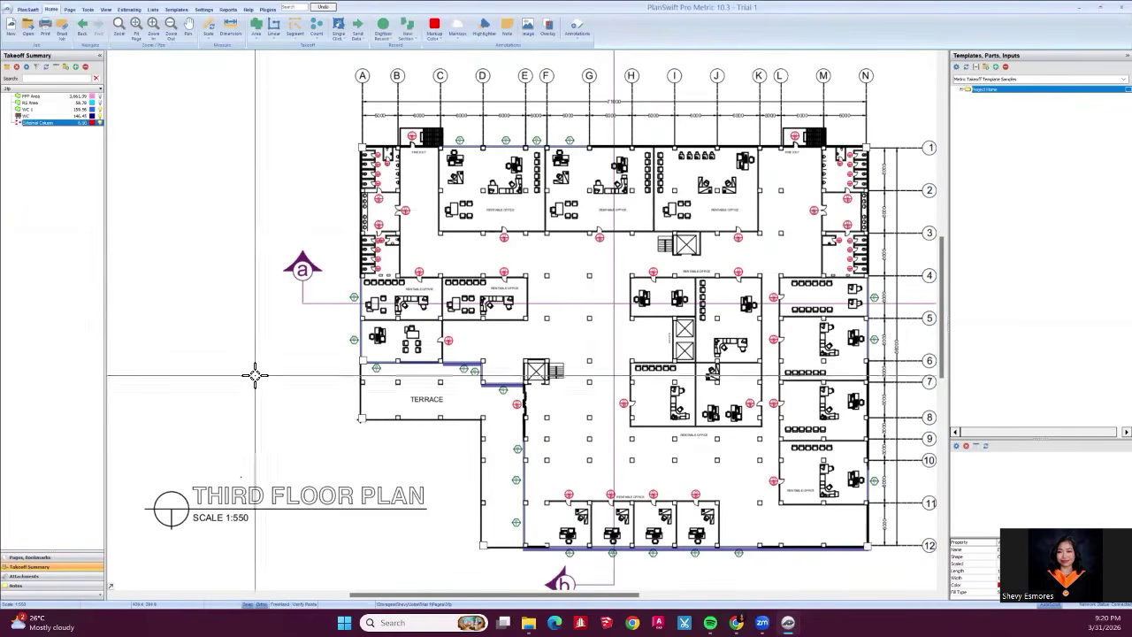
scroll(402, 370, "down", 2)
scroll(389, 376, "up", 1)
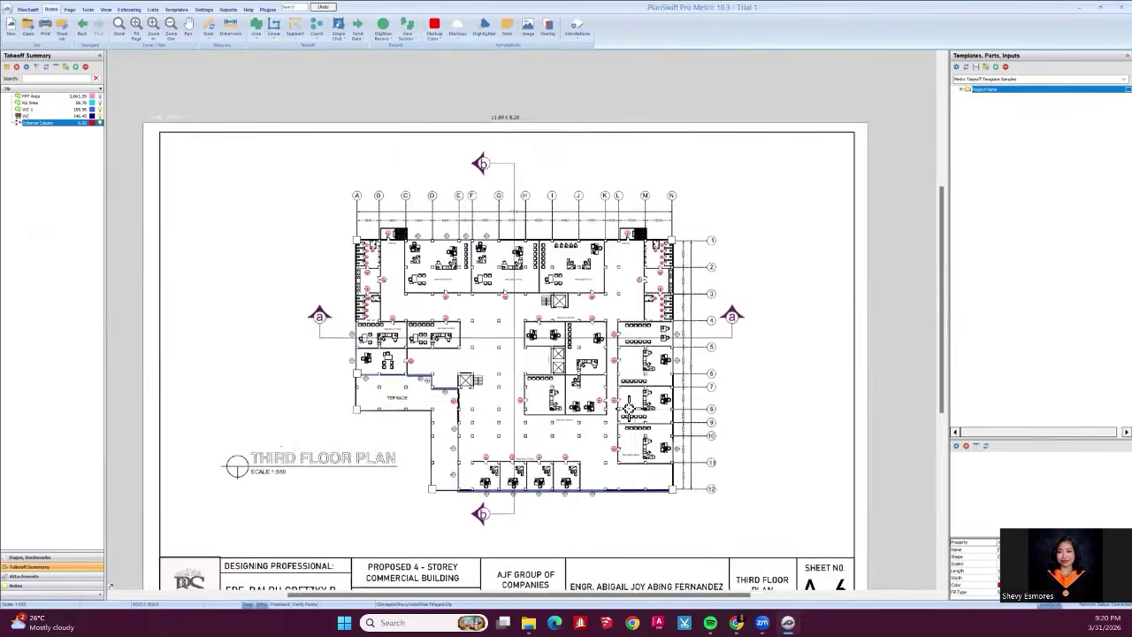
scroll(376, 383, "up", 4)
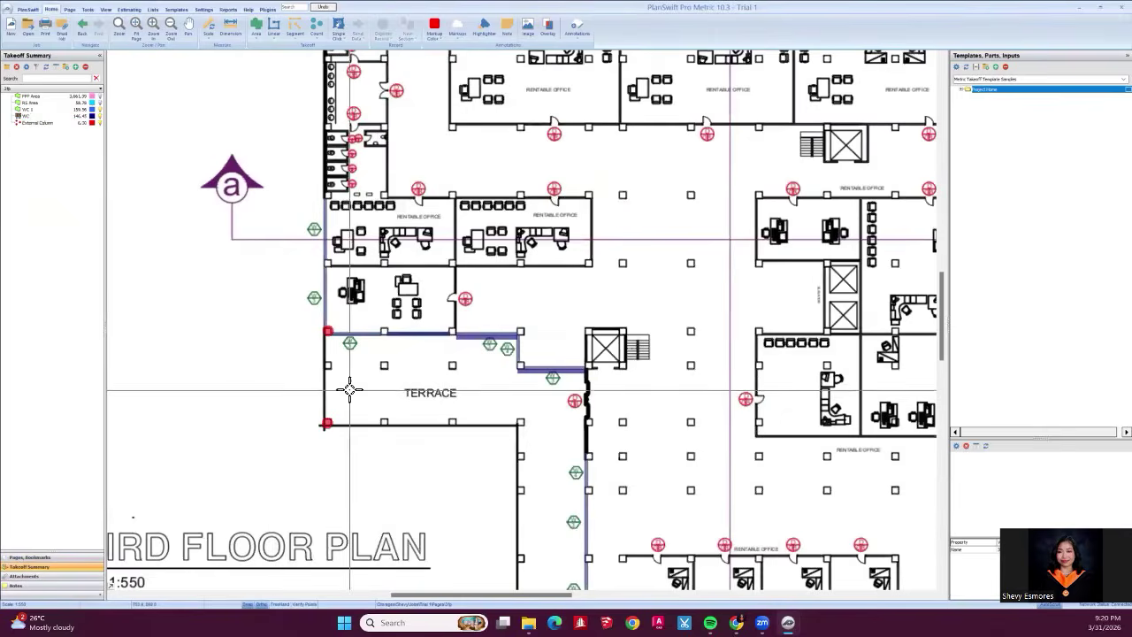
scroll(387, 342, "down", 2)
scroll(387, 341, "down", 2)
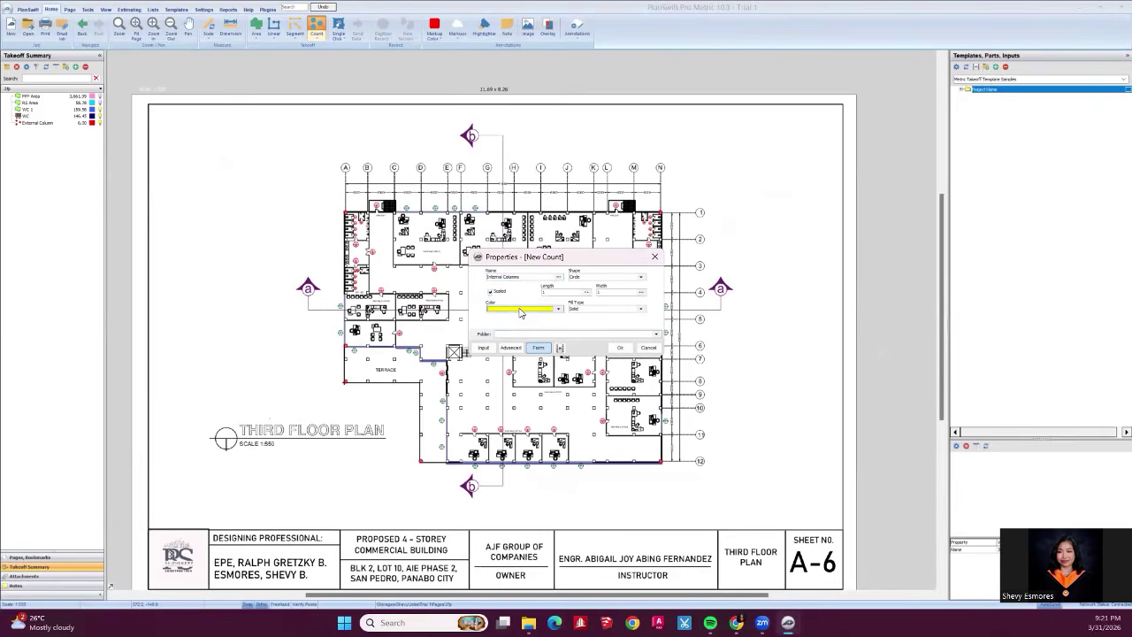
Create a scaled count takeoff named Internal Columns with the Circle shape, solid fill and bright green colour.
left_click(521, 309)
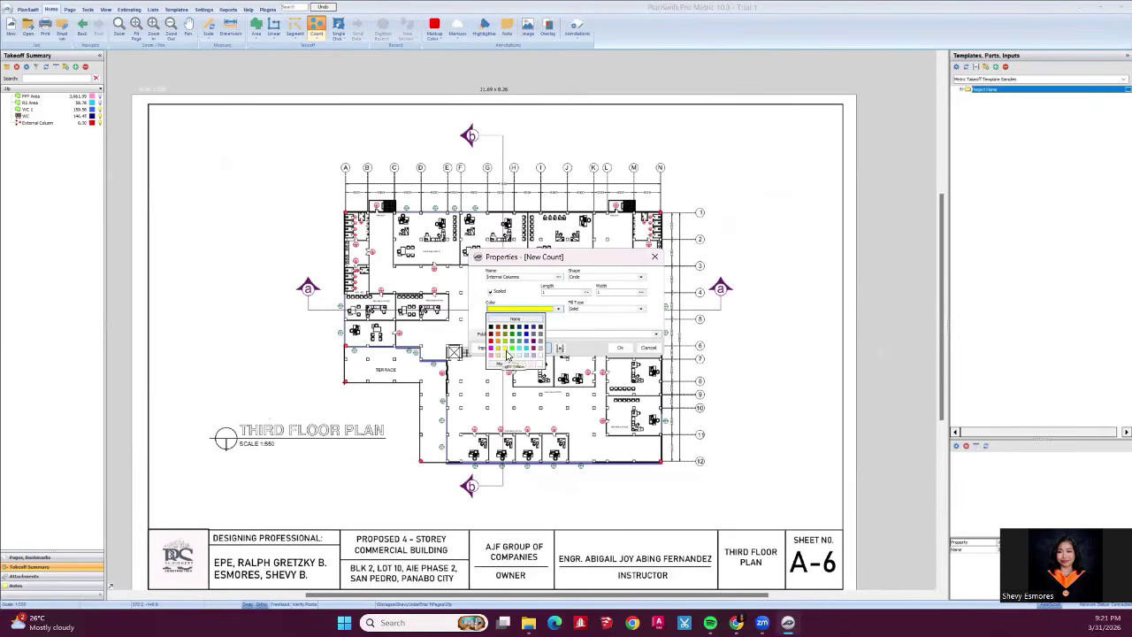
left_click(514, 352)
left_click(621, 347)
Mark the internal columns at D-8, E-7 and D-6 along the terrace's inner edge for the Internal Columns count.
scroll(425, 380, "up", 5)
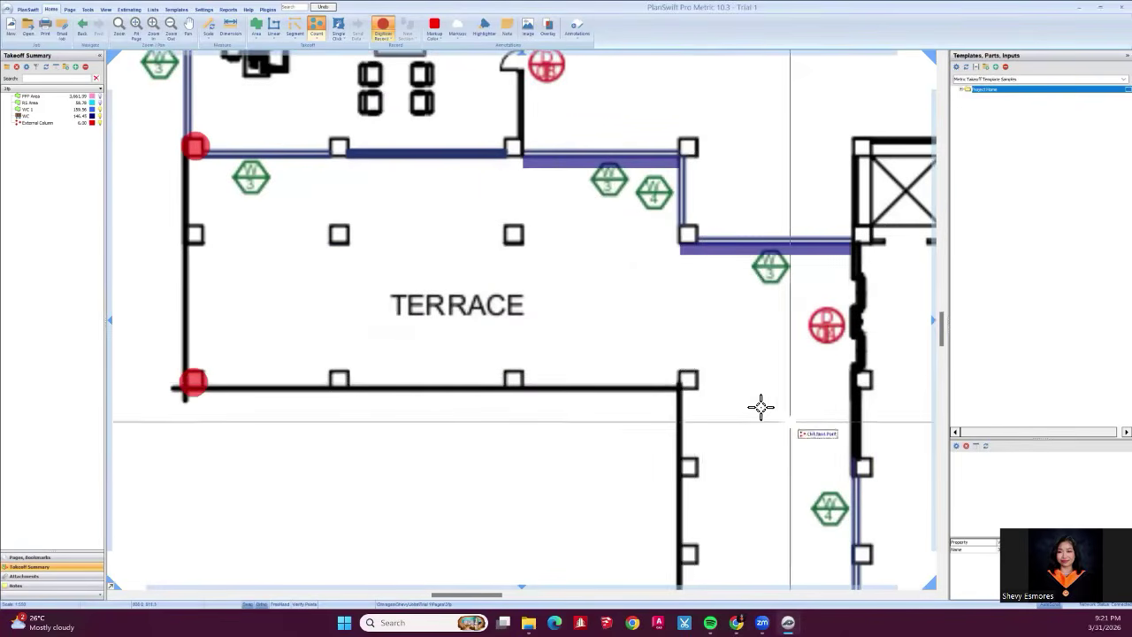
left_click(688, 381)
scroll(491, 444, "down", 3)
scroll(531, 407, "down", 2)
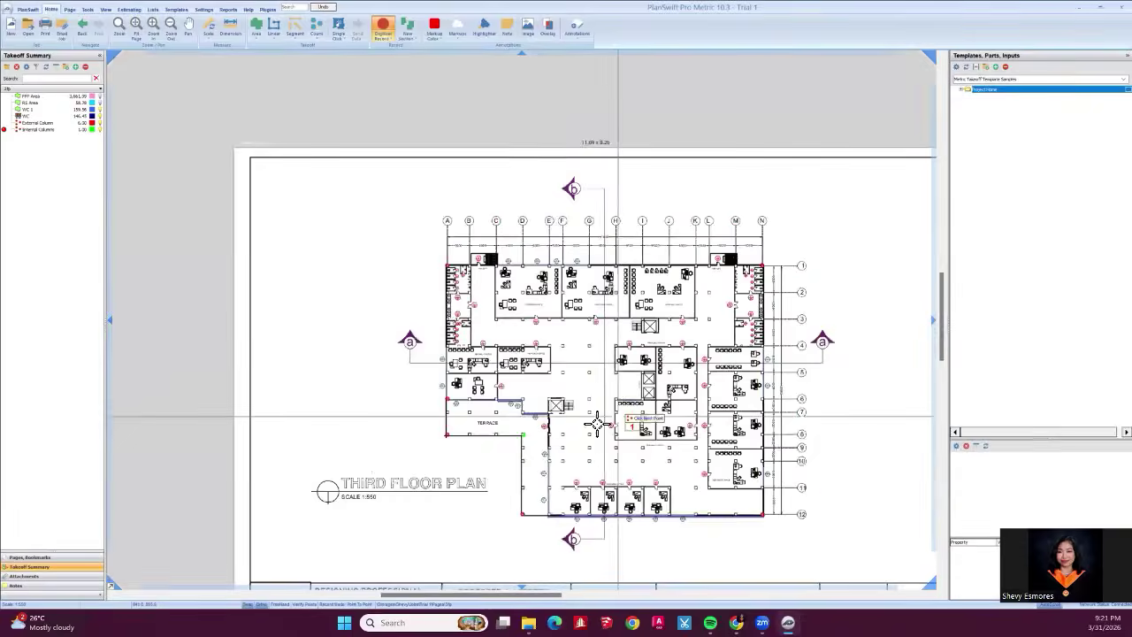
scroll(560, 416, "up", 6)
left_click(506, 352)
scroll(507, 352, "down", 3)
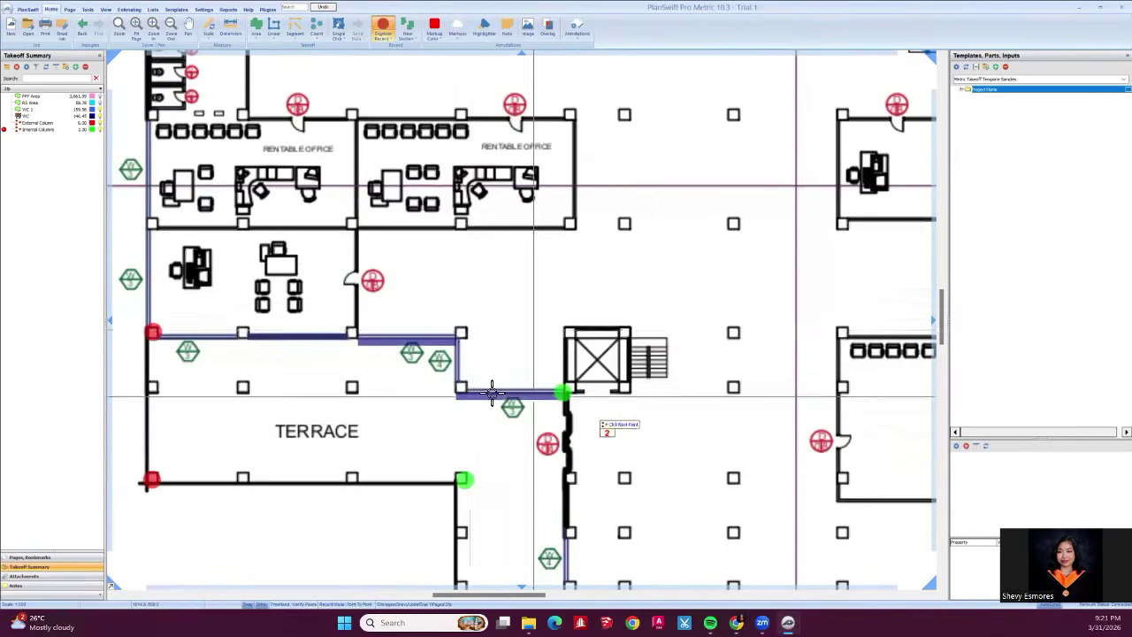
left_click(457, 336)
scroll(492, 334, "down", 3)
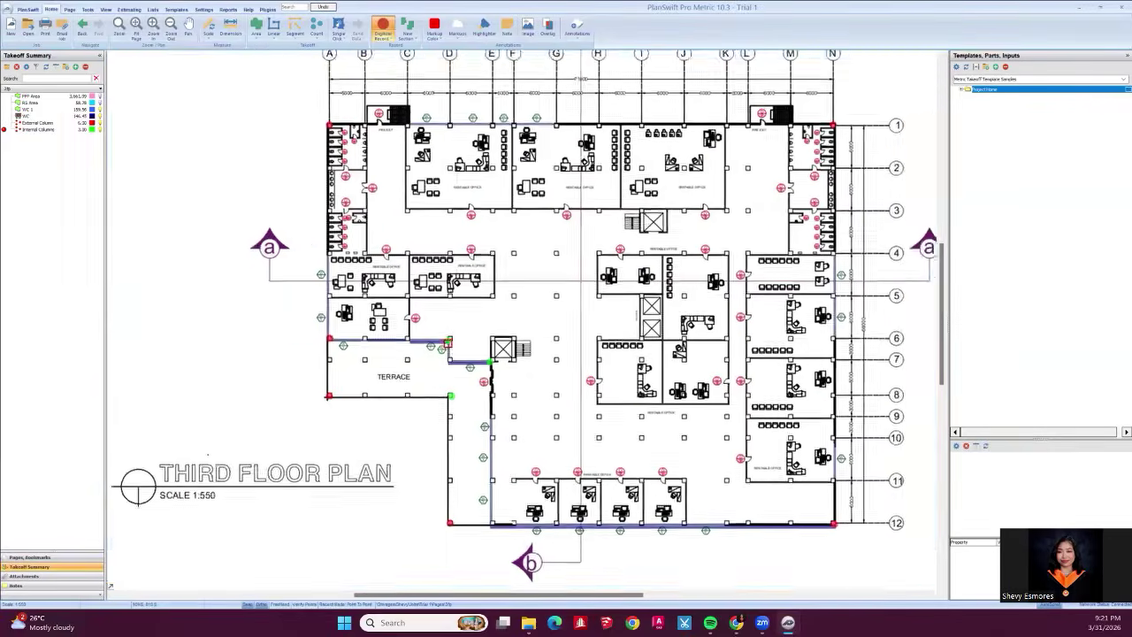
Check the marked internal columns on the third floor plan, end the recording and show the list of pages and bookmarks.
scroll(734, 513, "up", 4)
scroll(643, 427, "down", 4)
scroll(643, 427, "up", 1)
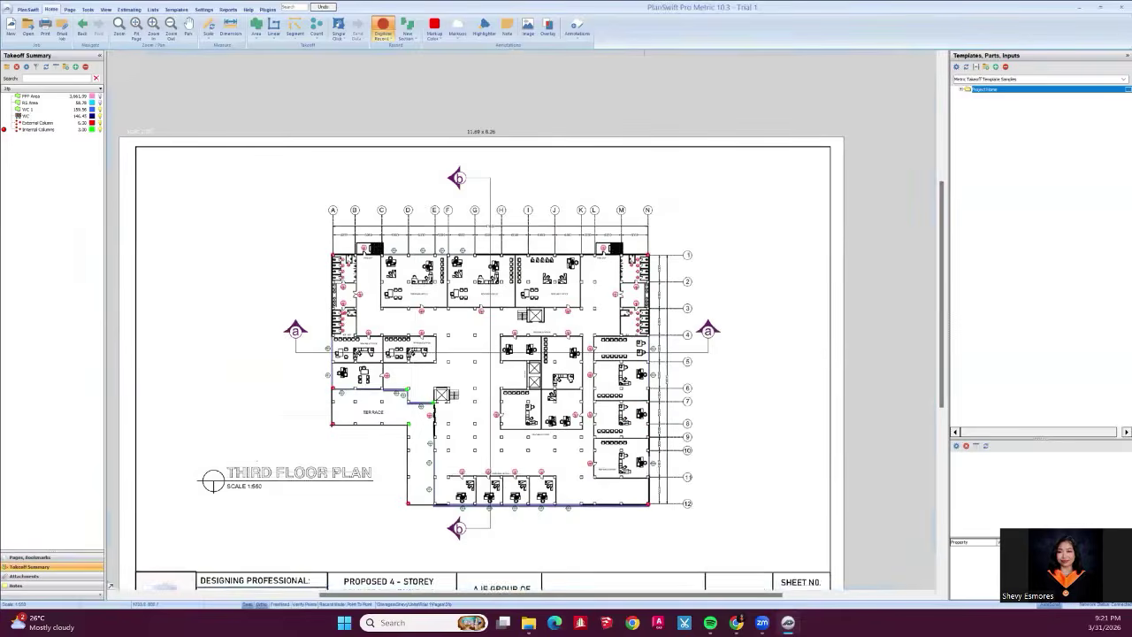
scroll(407, 451, "up", 3)
scroll(384, 416, "down", 4)
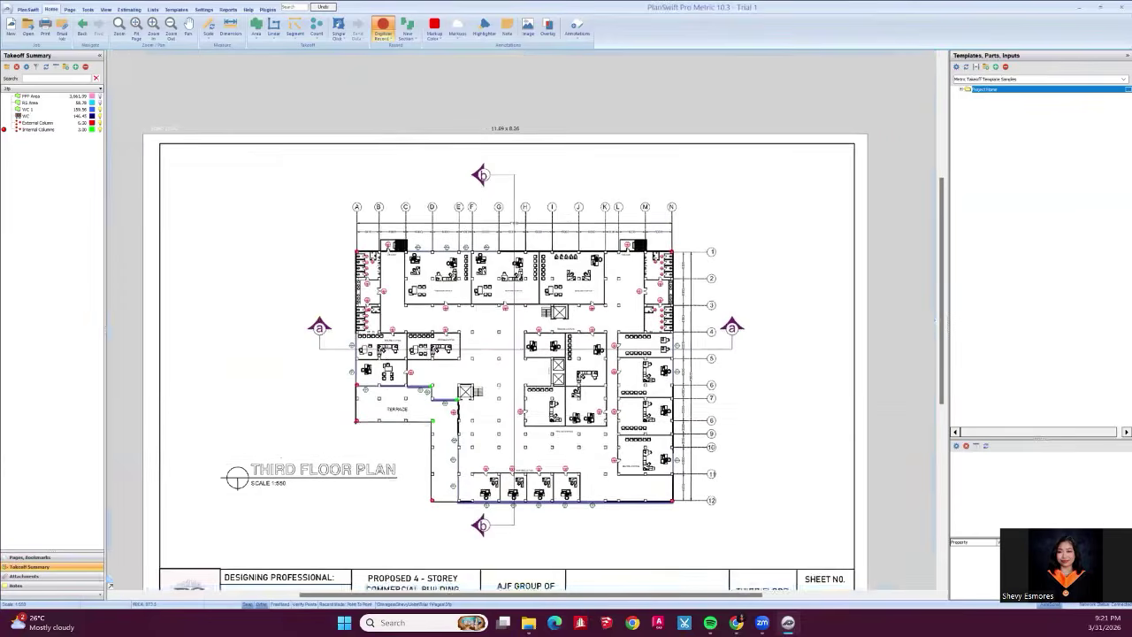
left_click_drag(515, 358, 531, 360)
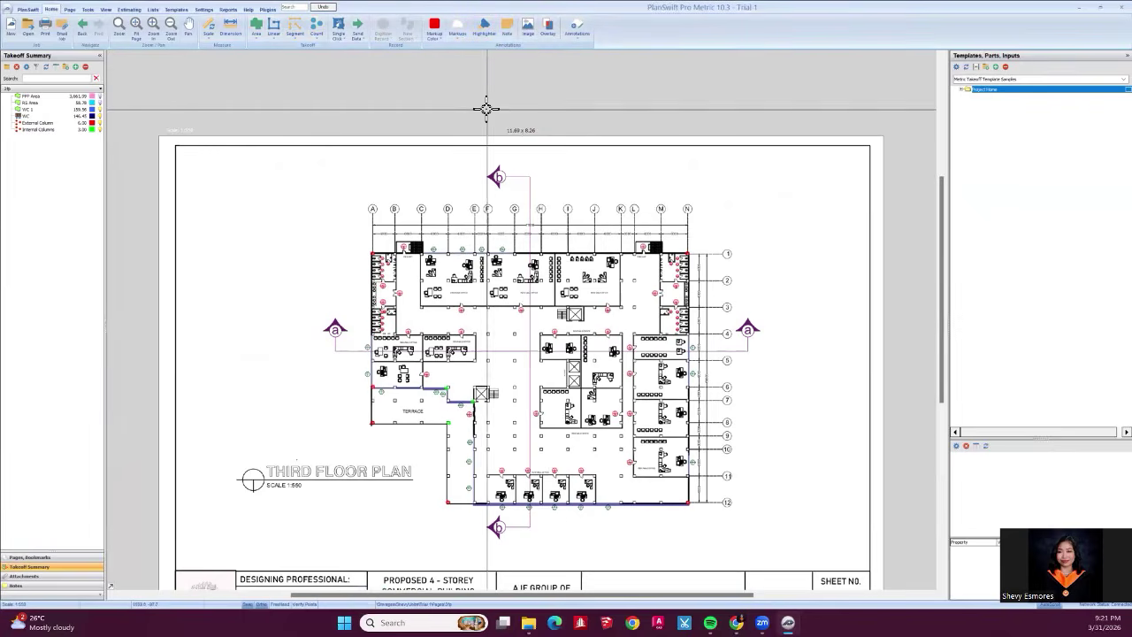
left_click(78, 559)
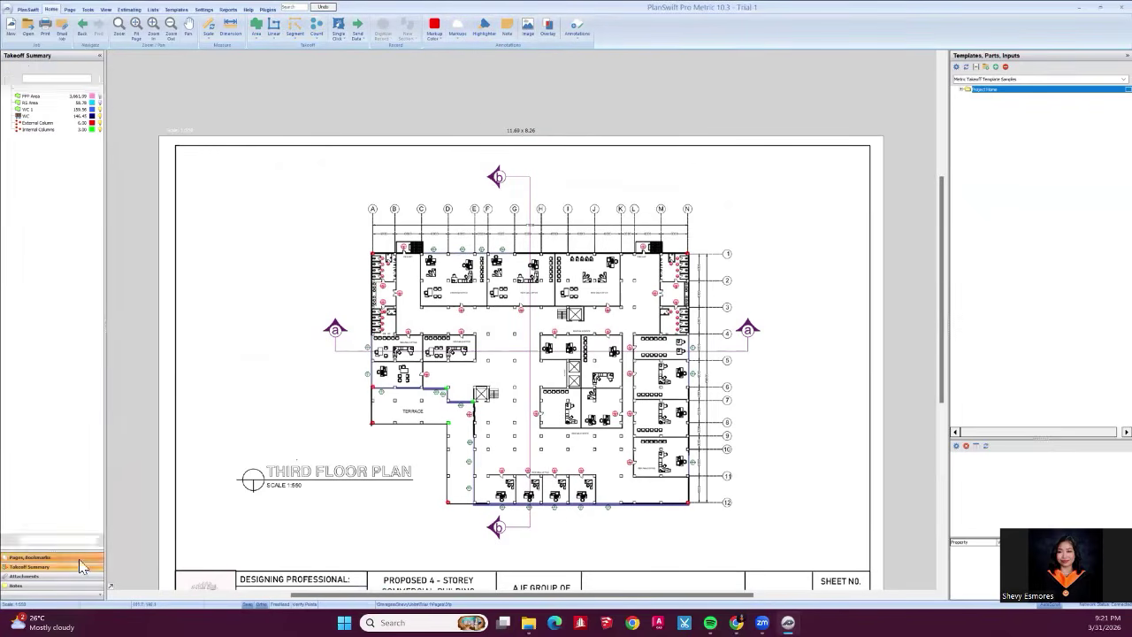
left_click_drag(519, 432, 433, 453)
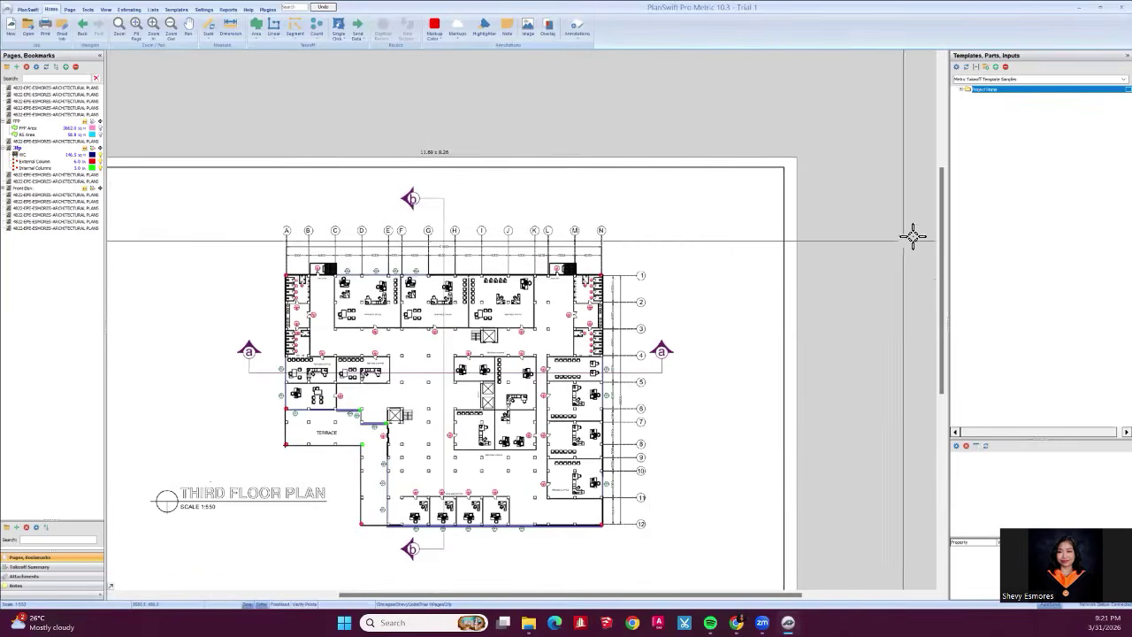
Highlight the 6000 dimension between grid lines B and C above the third floor plan in red.
scroll(619, 195, "up", 3)
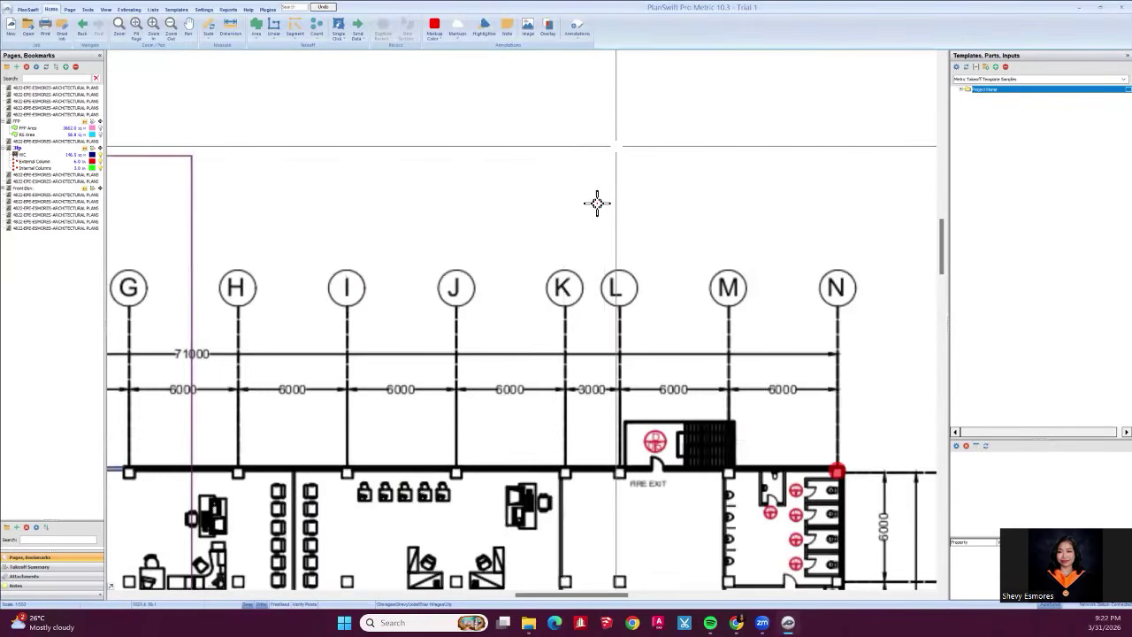
scroll(509, 60, "down", 5)
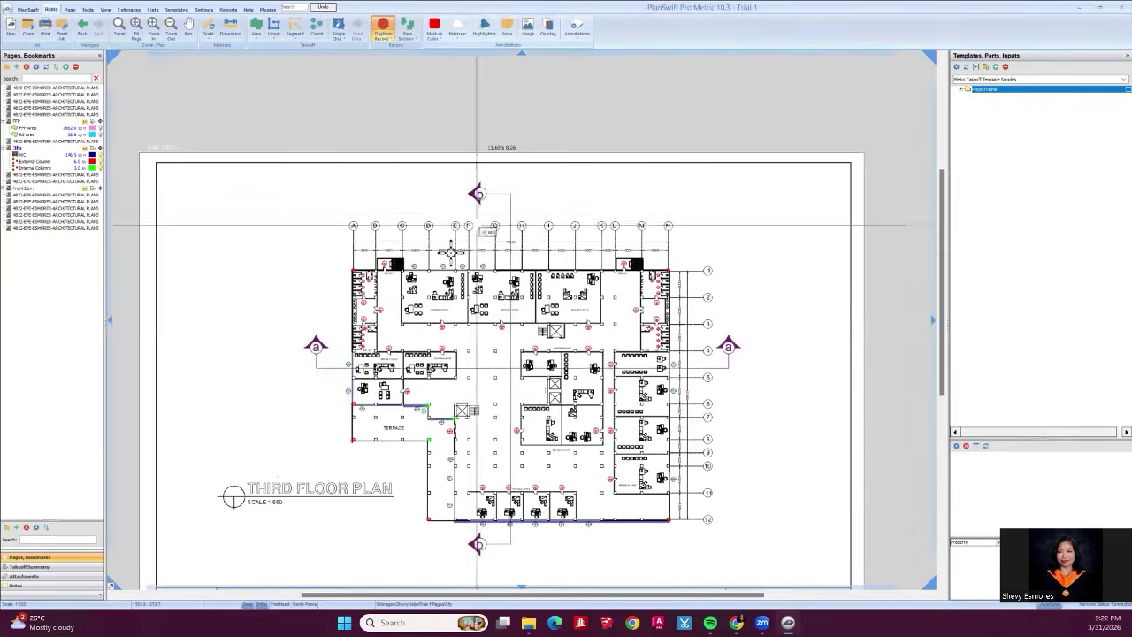
scroll(420, 279, "up", 4)
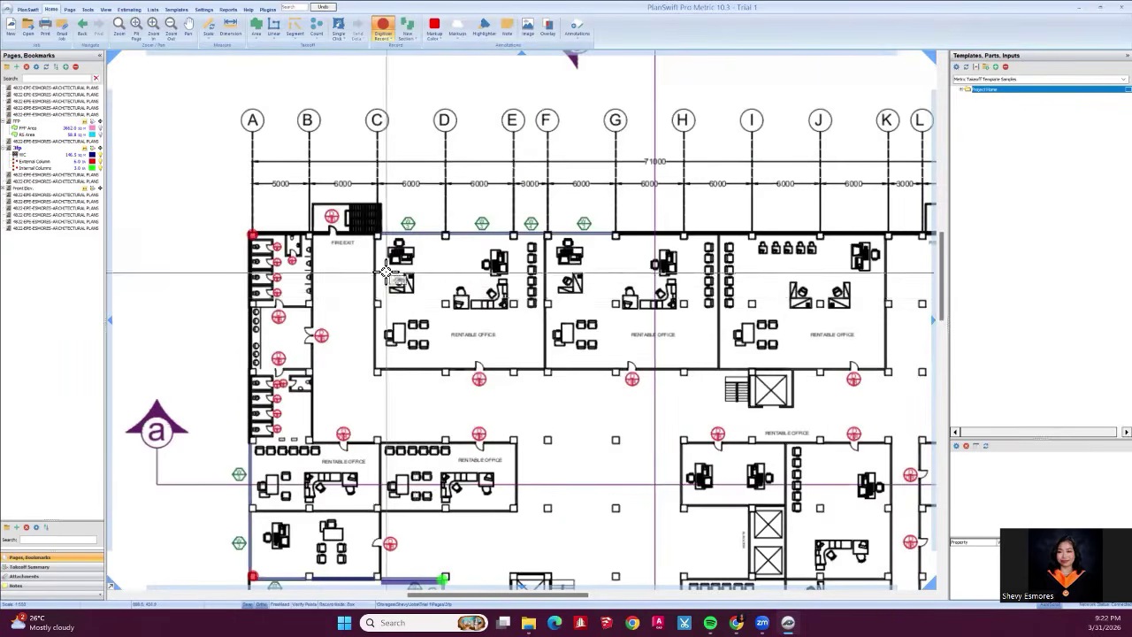
left_click(293, 172)
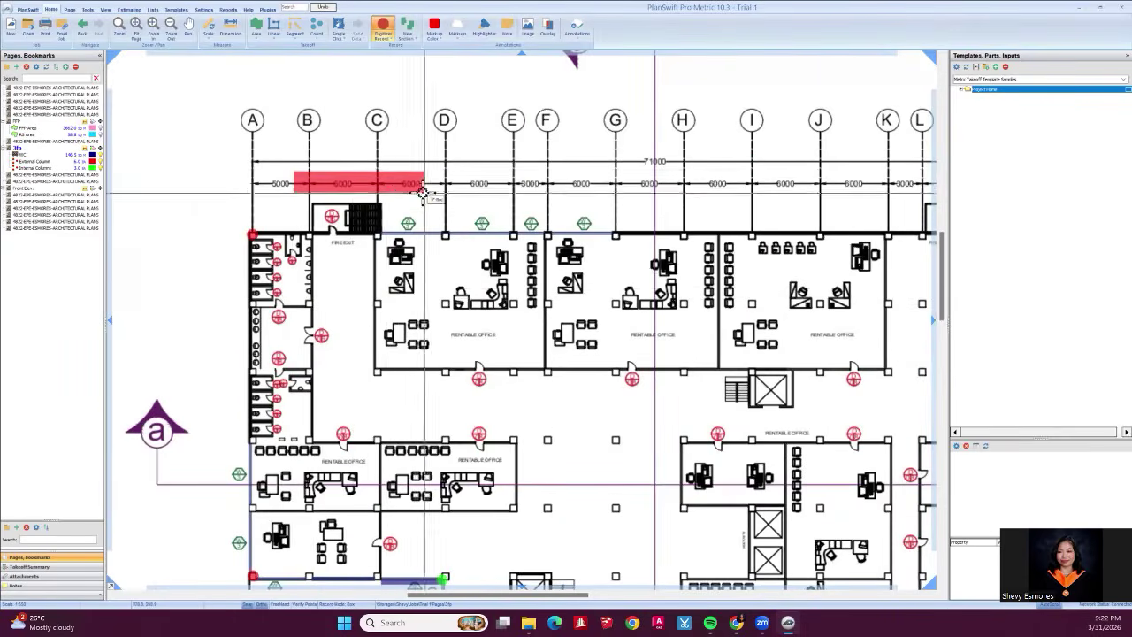
scroll(375, 204, "down", 3)
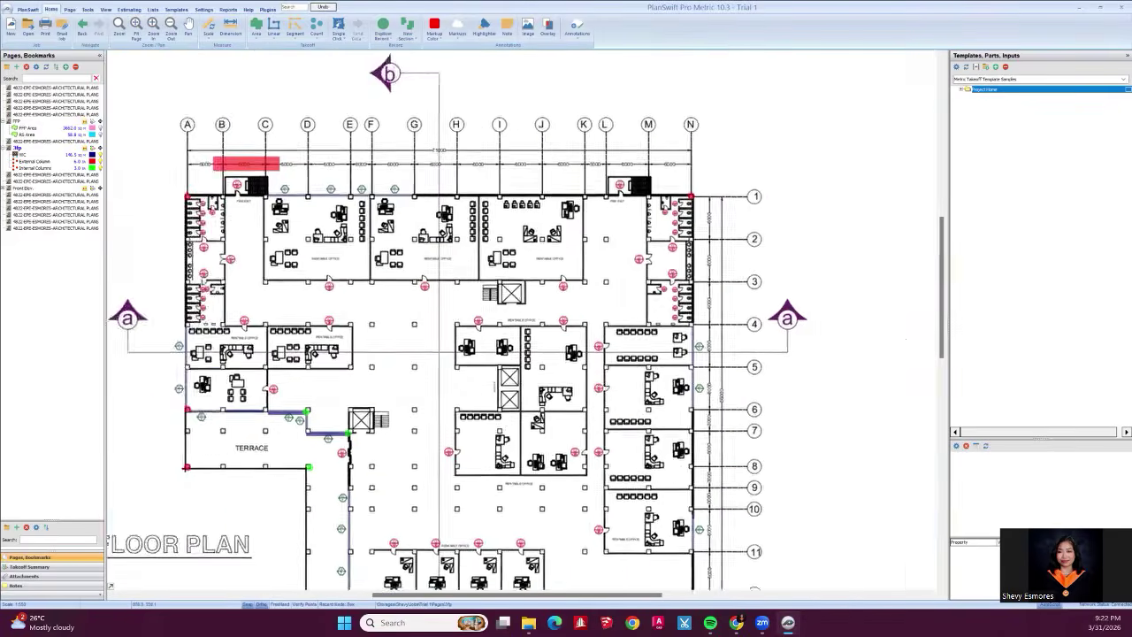
Highlight the RENTABLE OFFICE label on grid line 4, below the upper elevator, in red.
scroll(687, 359, "up", 2)
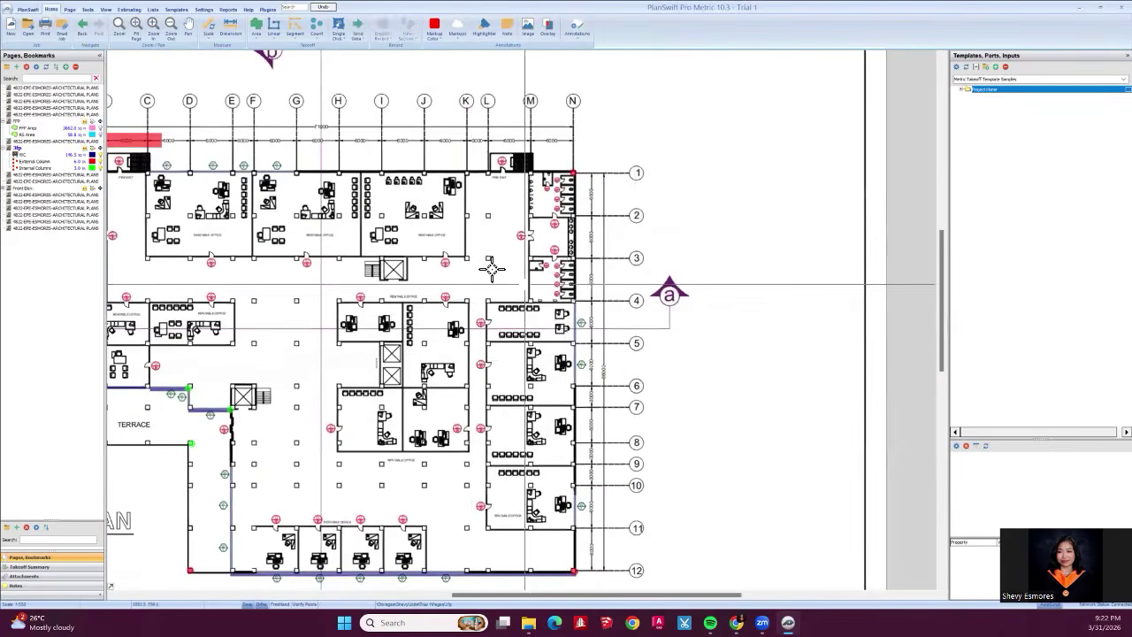
scroll(388, 301, "up", 2)
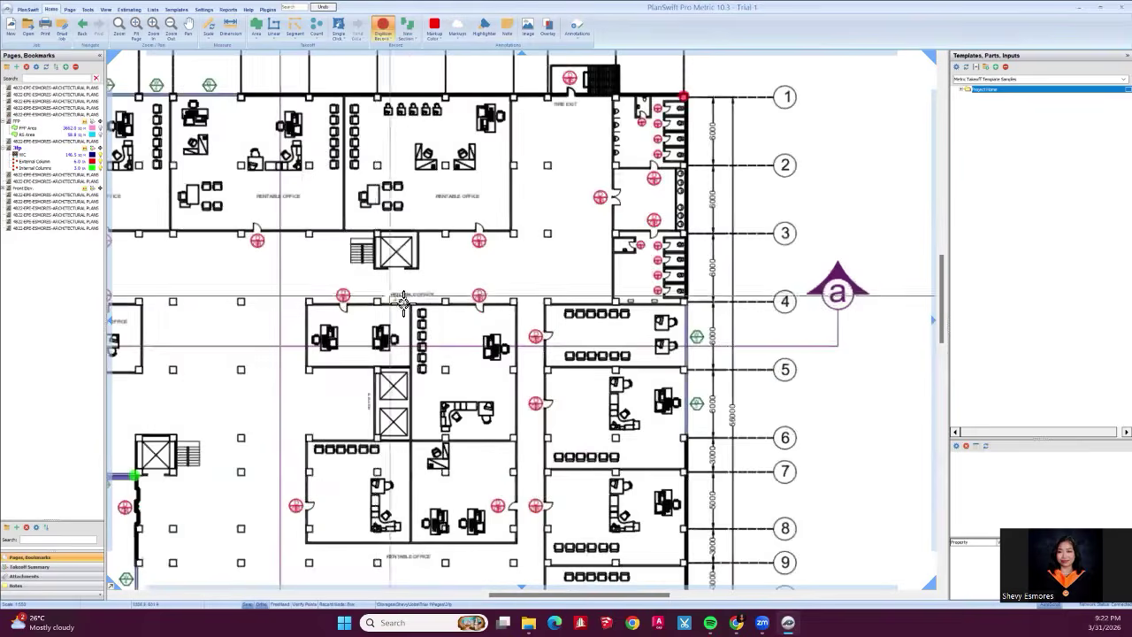
scroll(394, 305, "up", 3)
left_click(534, 298)
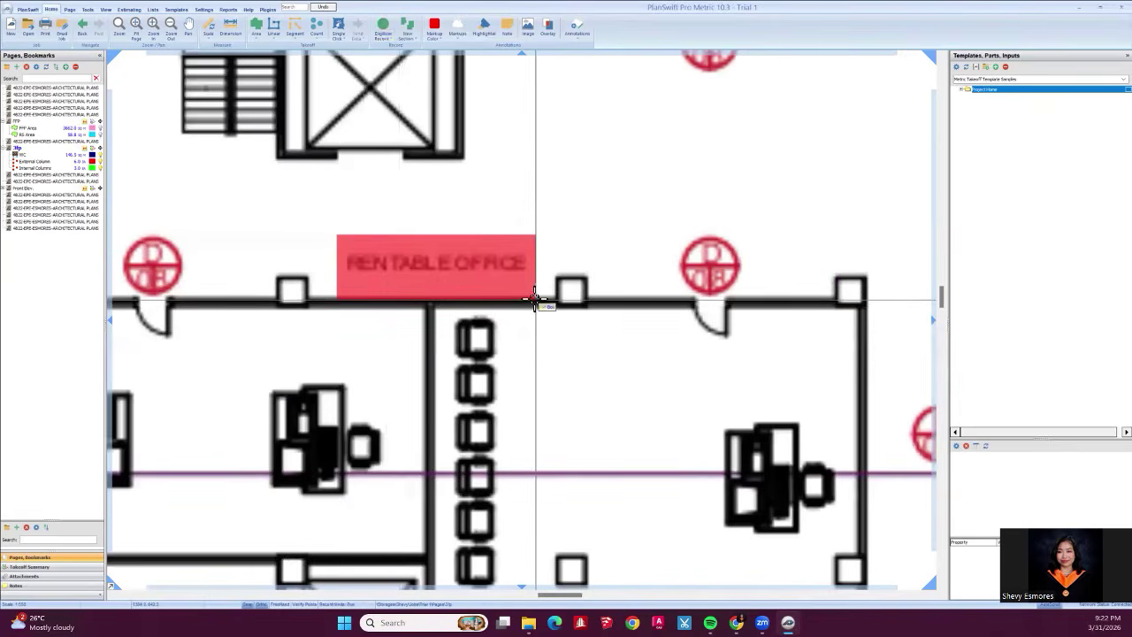
scroll(528, 245, "down", 2)
Look over the options available for the RENTABLE OFFICE highlight and return to the takeoff summary.
right_click(453, 256)
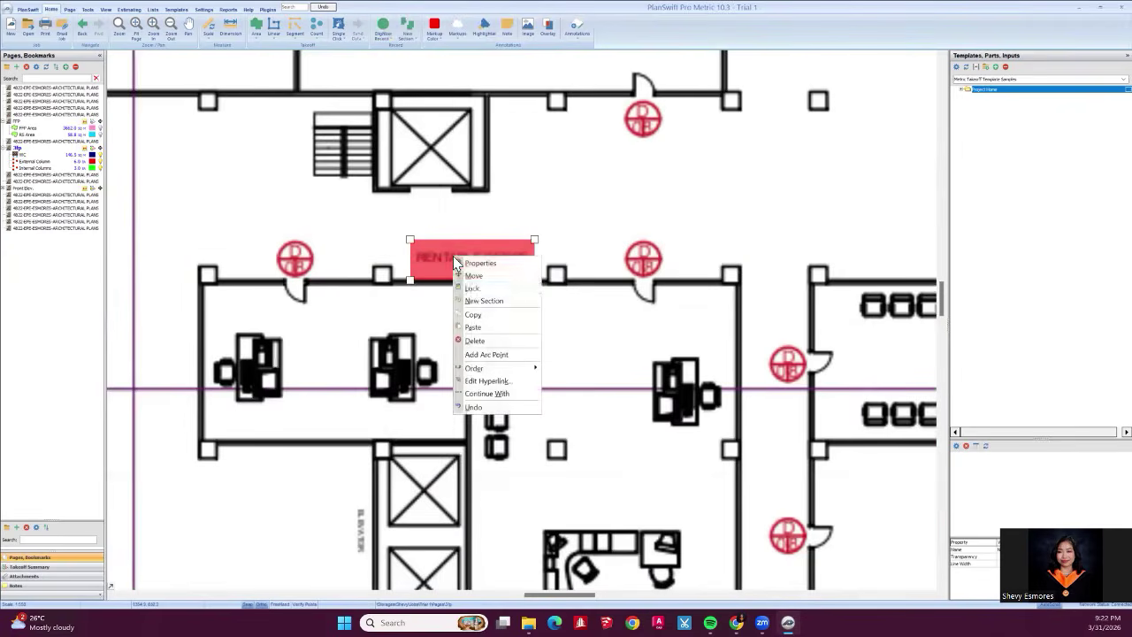
left_click(431, 261)
key("Escape")
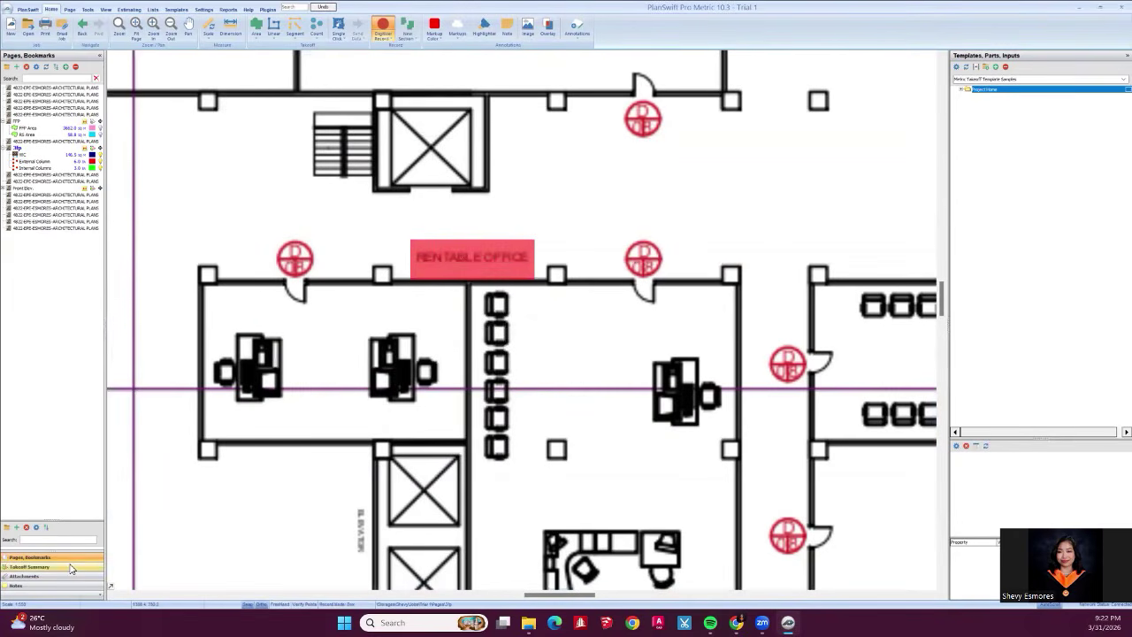
left_click(66, 140)
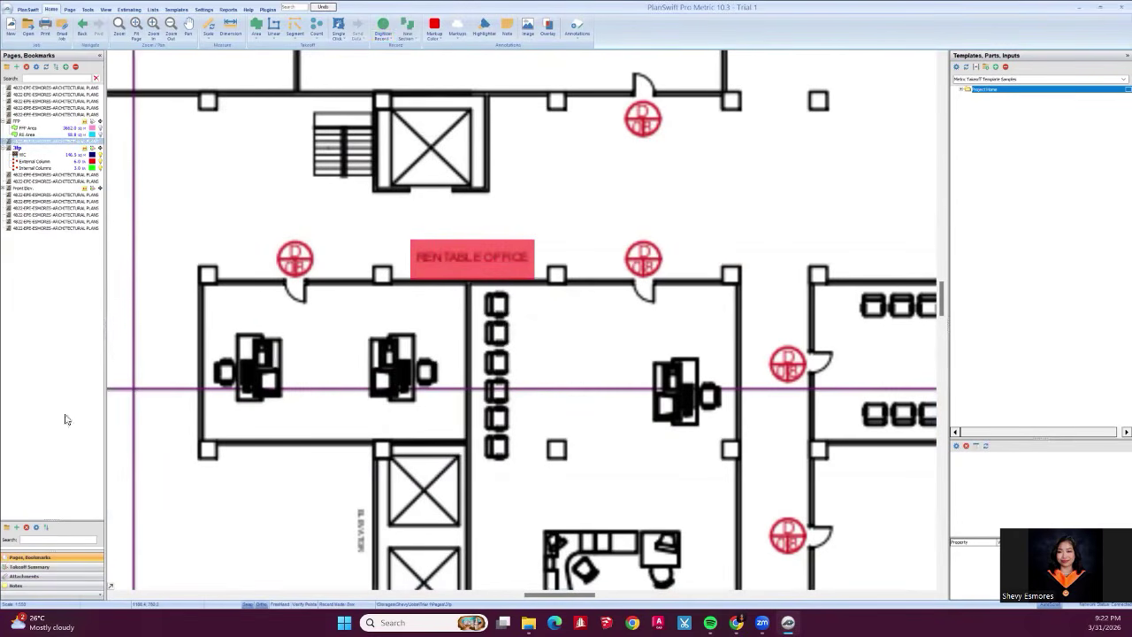
left_click(53, 566)
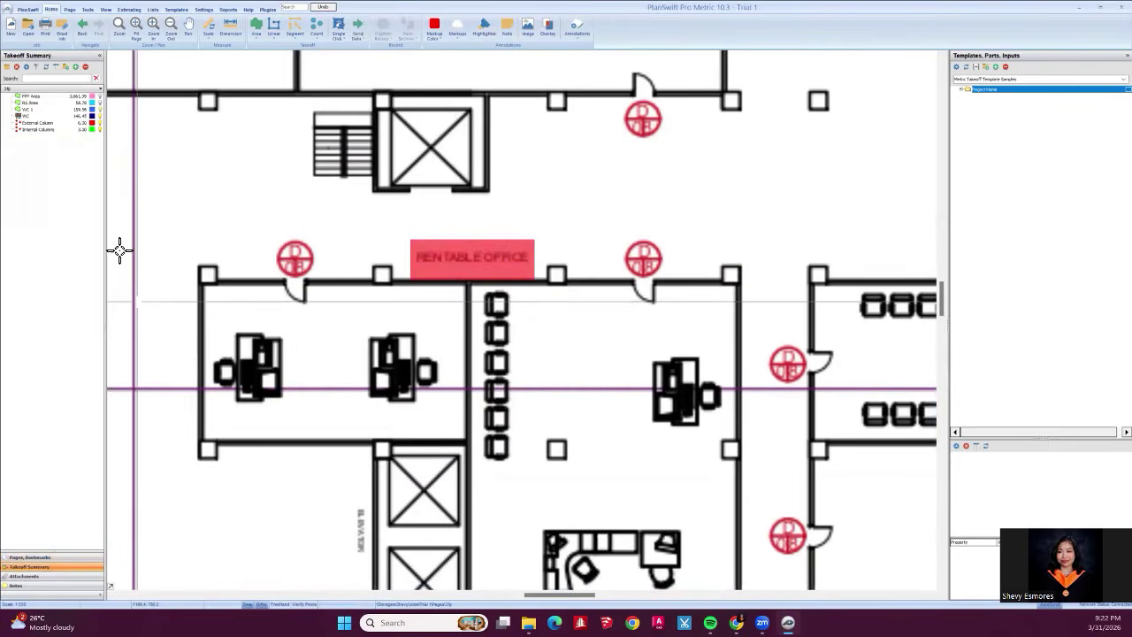
Recolour the RENTABLE OFFICE highlight and the dimension highlight between grid lines B and C light yellow.
left_click(489, 266)
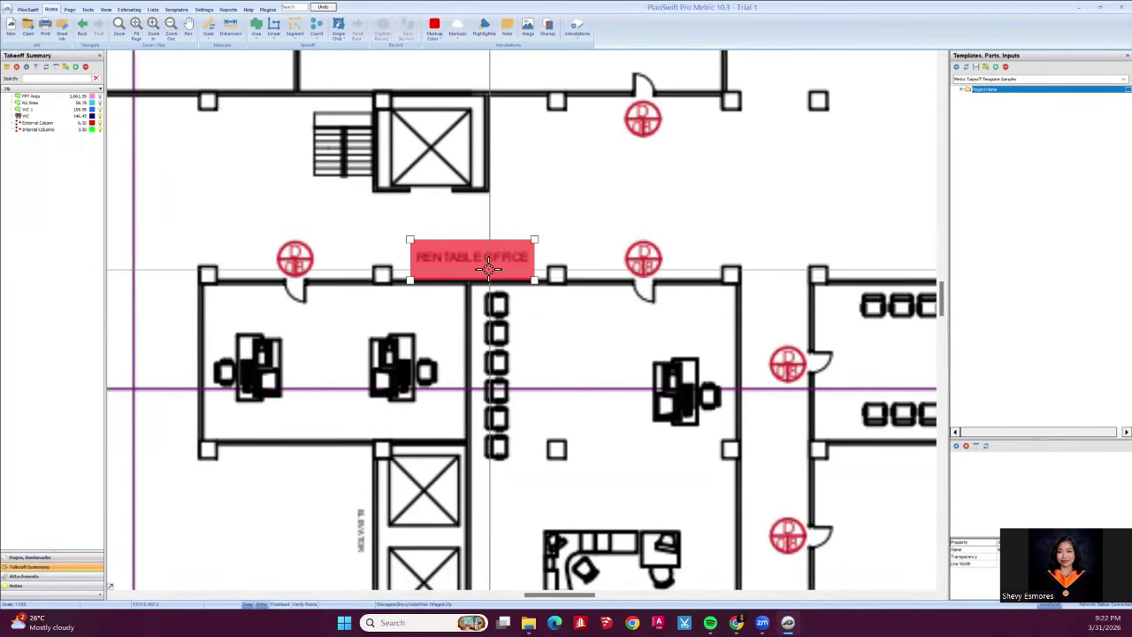
scroll(590, 289, "down", 3)
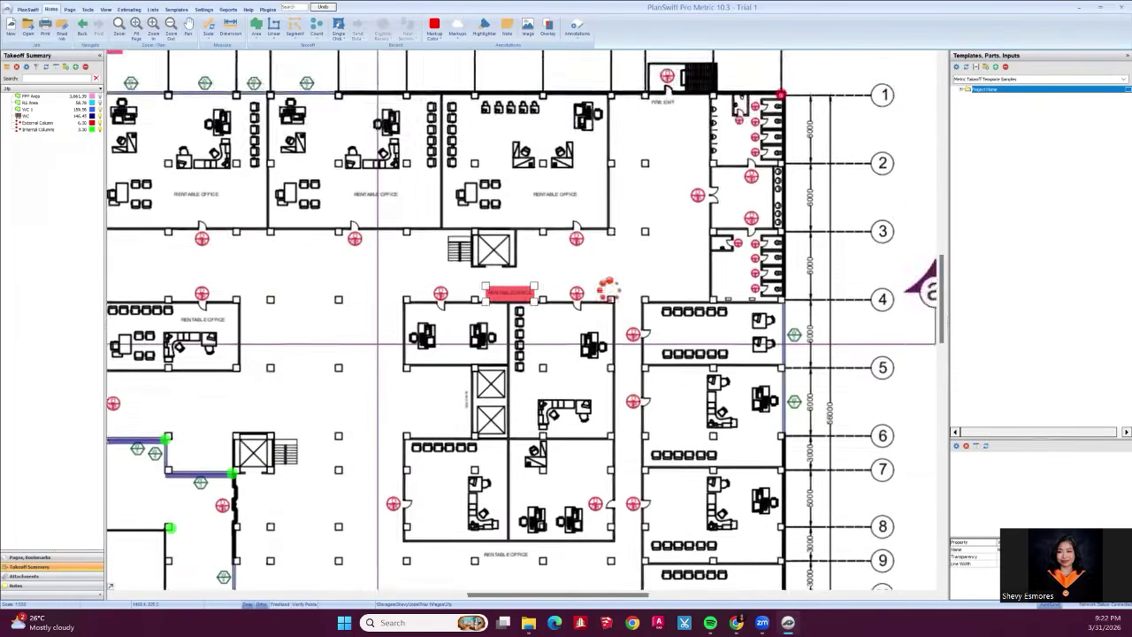
scroll(590, 289, "down", 2)
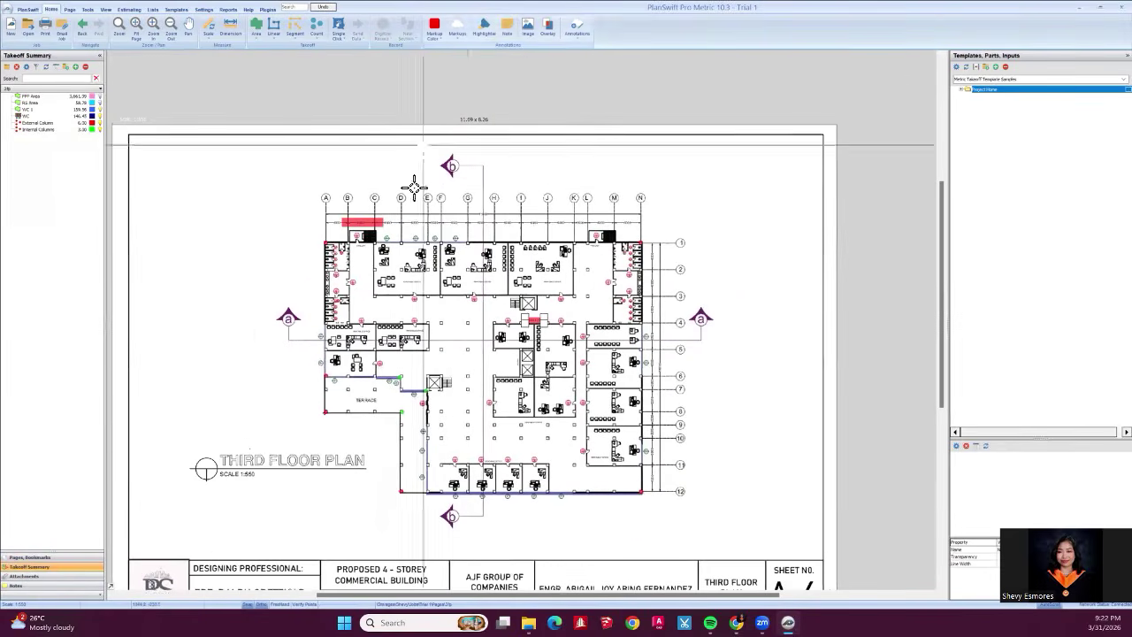
left_click(444, 37)
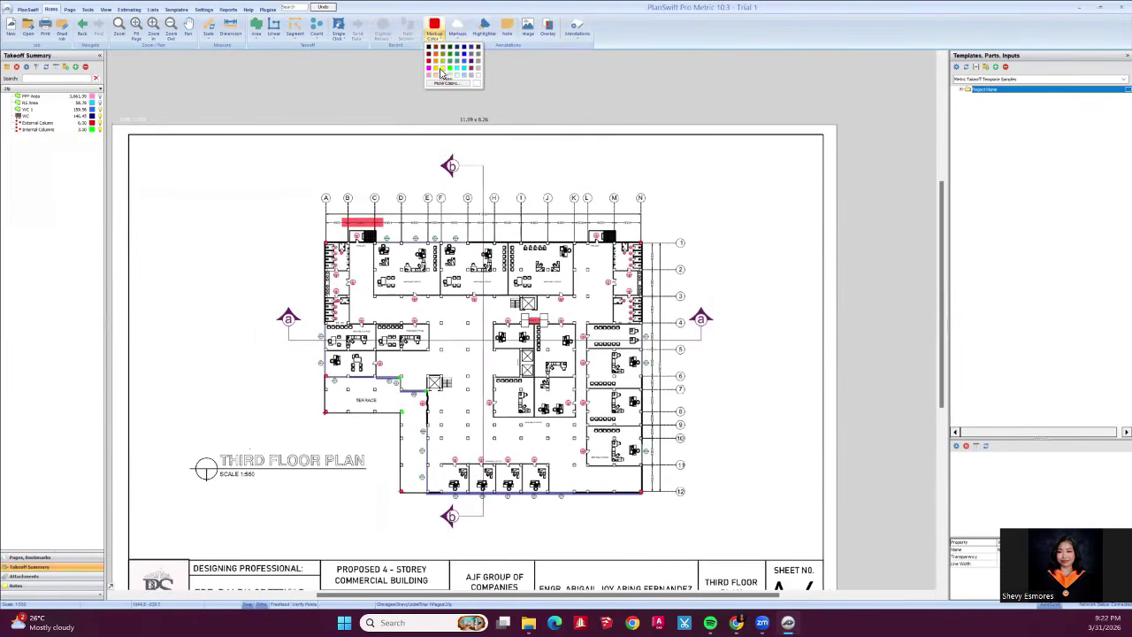
left_click(447, 76)
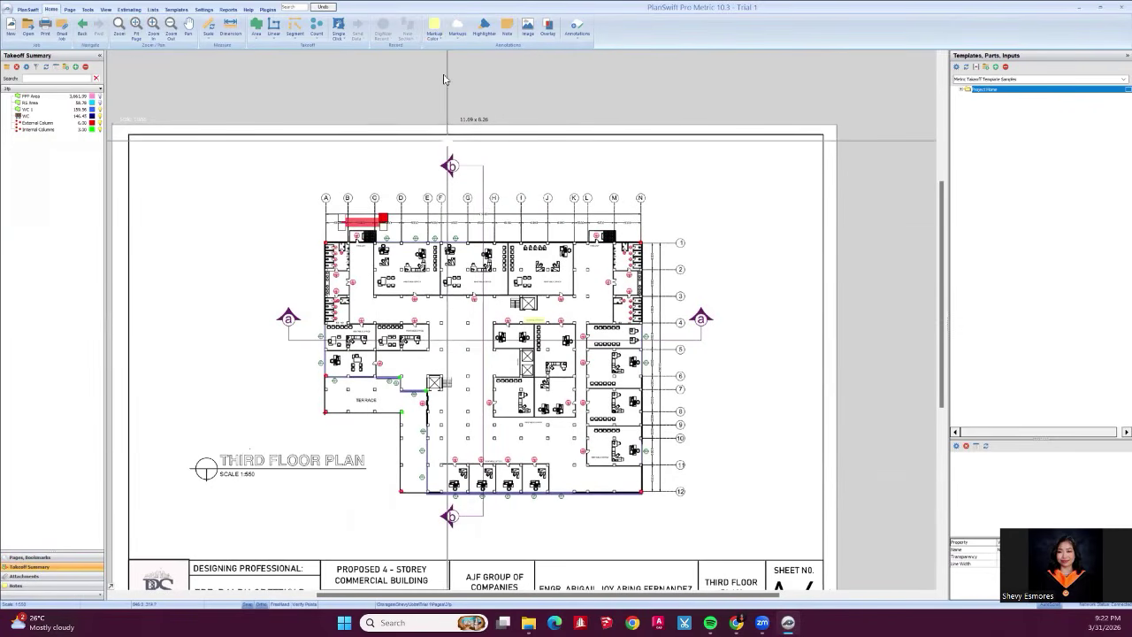
scroll(460, 270, "up", 4)
scroll(415, 299, "down", 3)
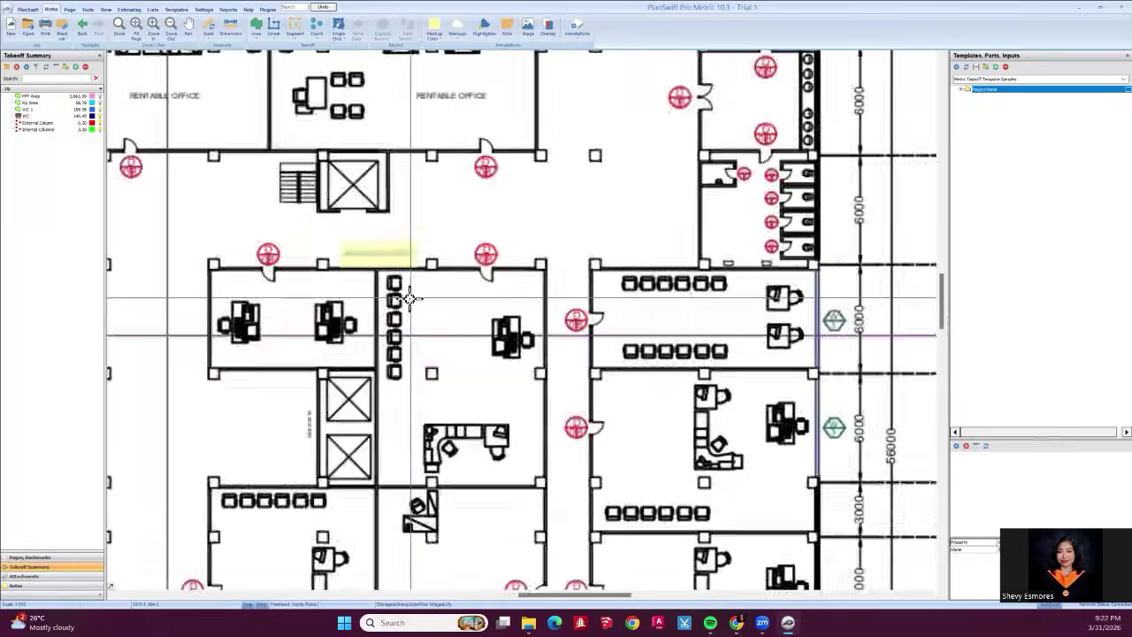
left_click_drag(431, 299, 479, 358)
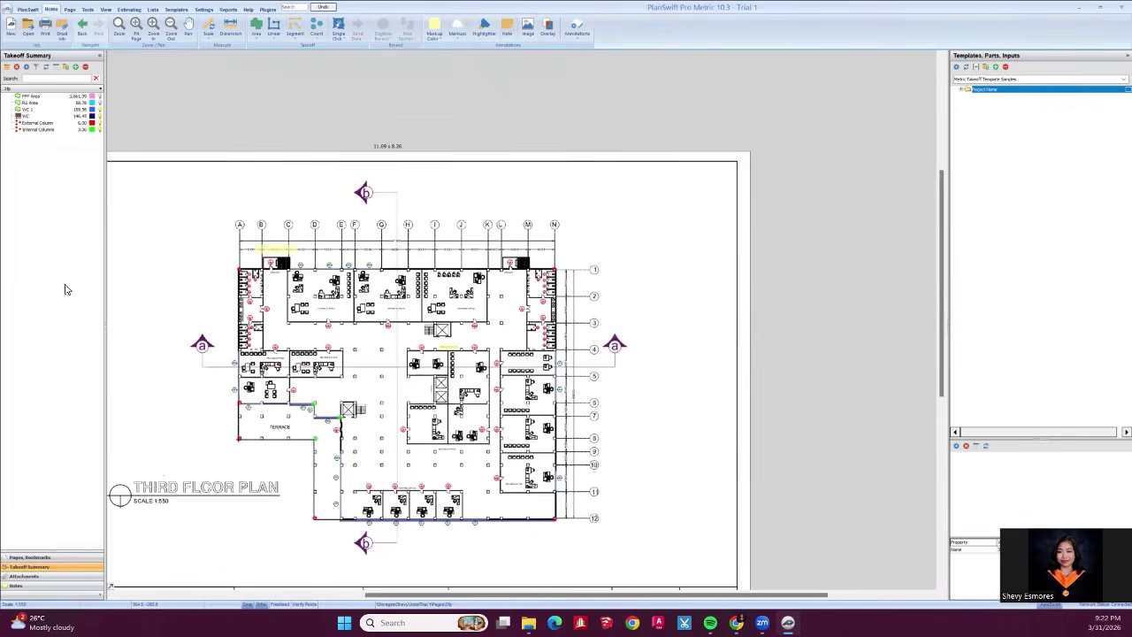
View the Front Elev. page from the page list and return to the third floor plan through its WC takeoff.
left_click(83, 557)
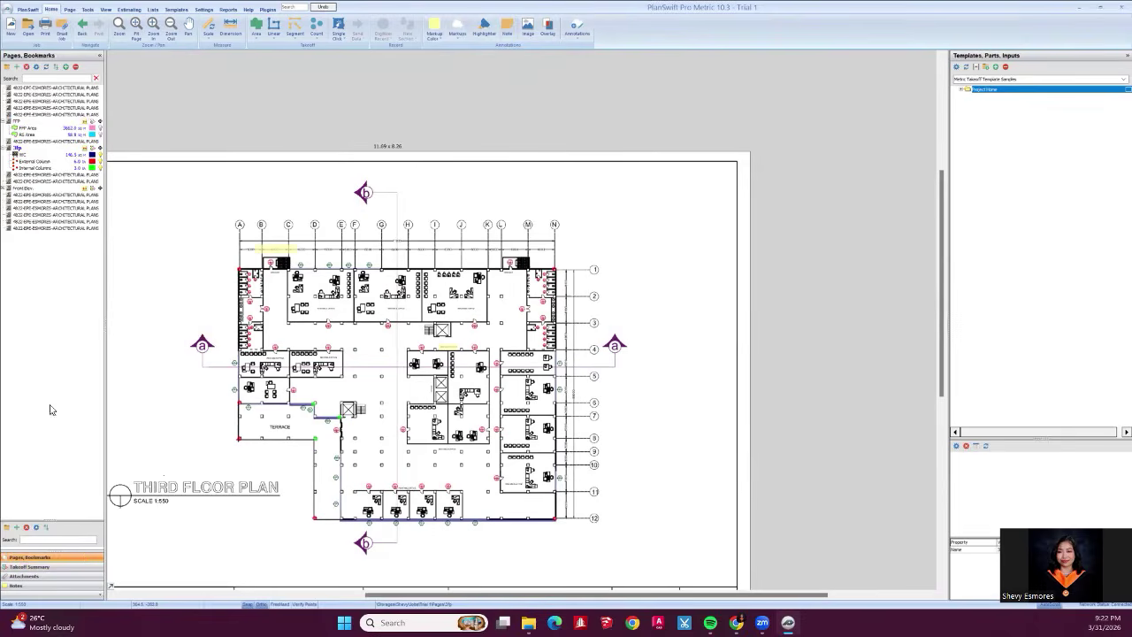
left_click(51, 188)
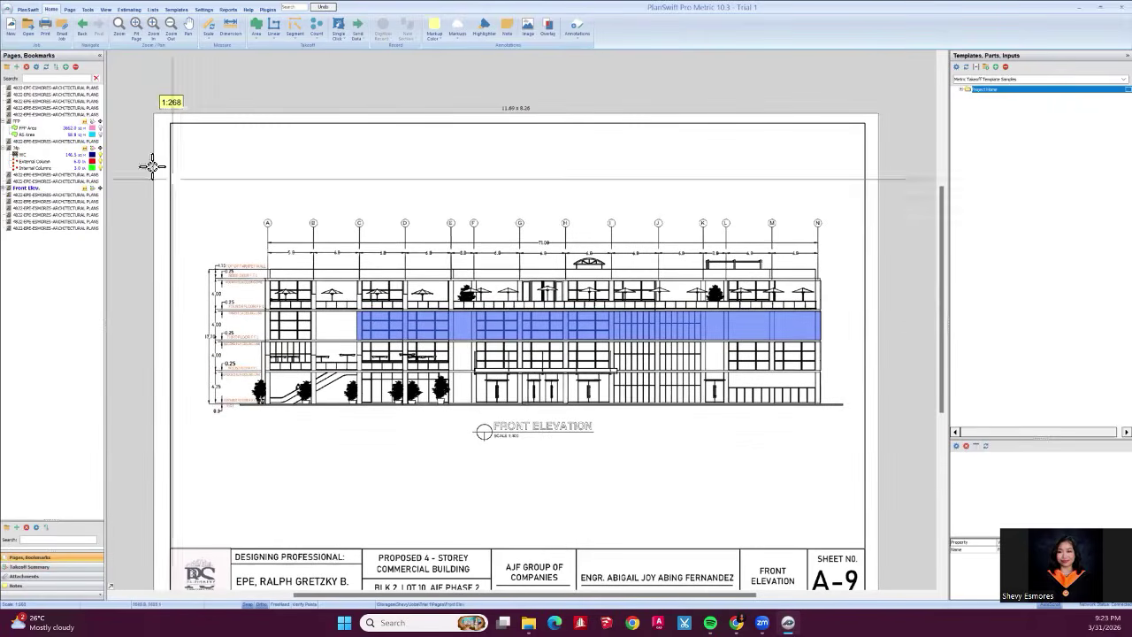
left_click(38, 155)
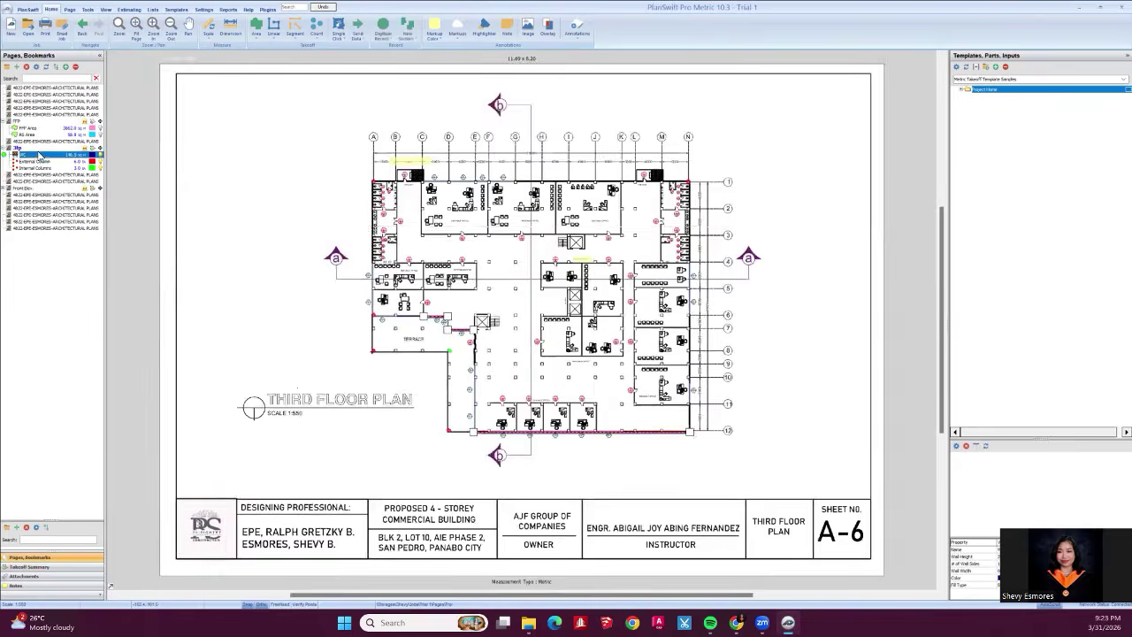
Add an auto-sized note reading F below the third floor plan, coloured light yellow with the transparency slider near its minimum.
left_click(506, 27)
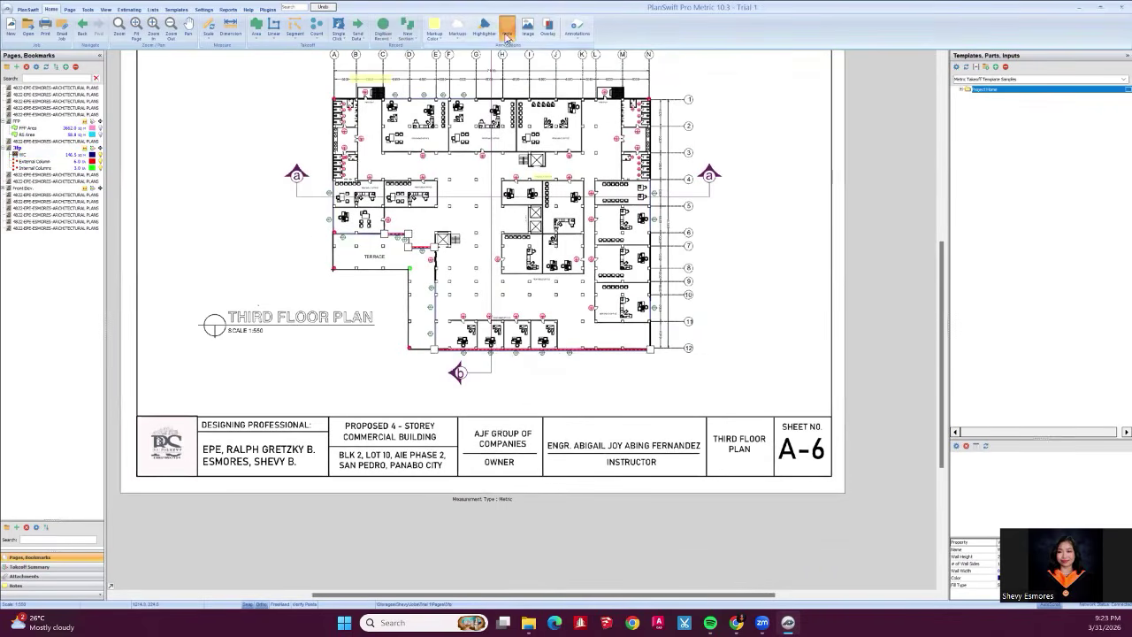
left_click_drag(493, 378, 540, 416)
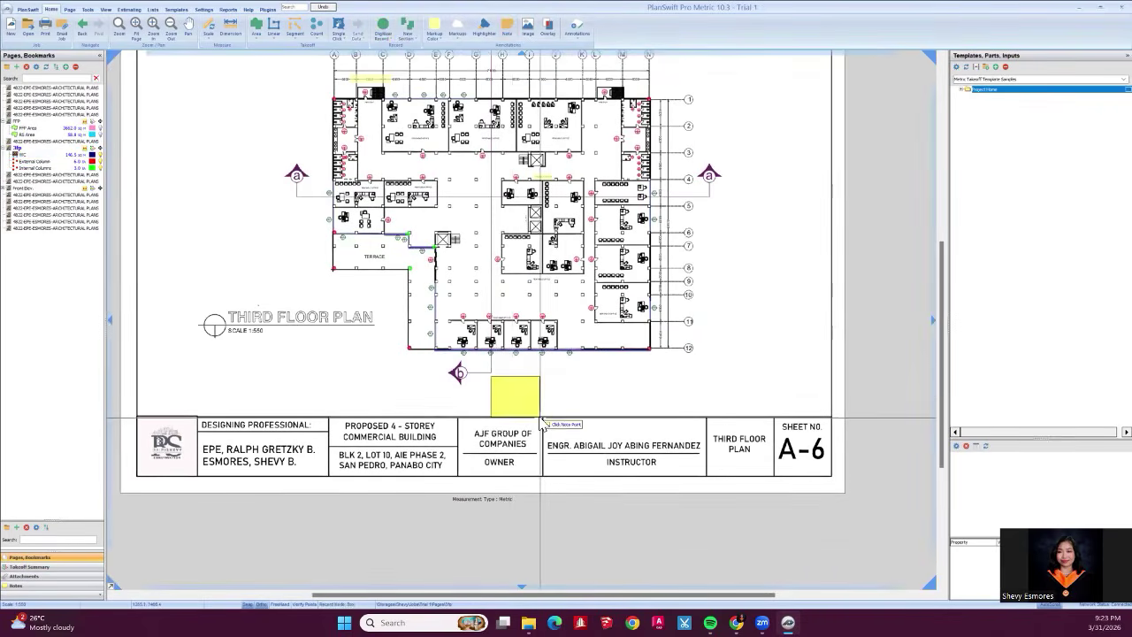
left_click(541, 423)
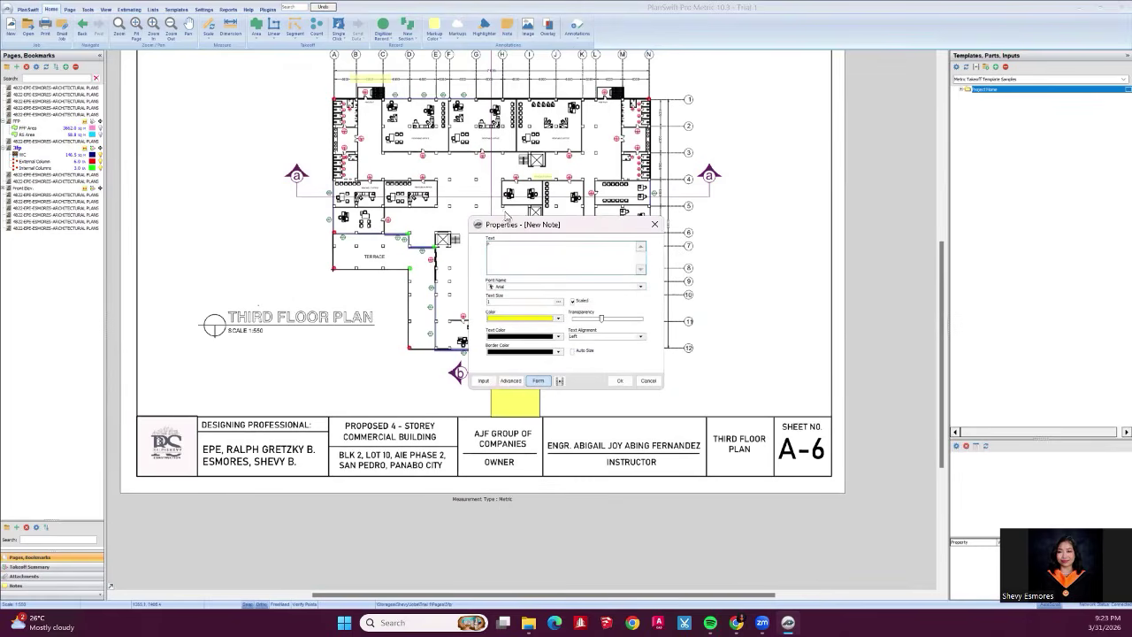
left_click(558, 318)
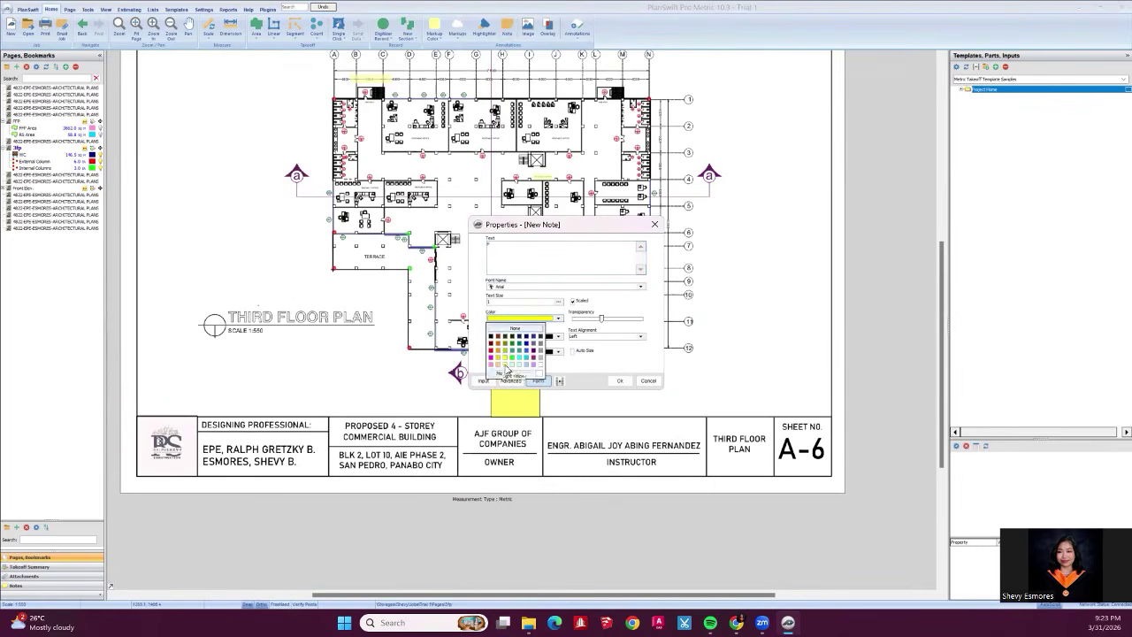
left_click(506, 365)
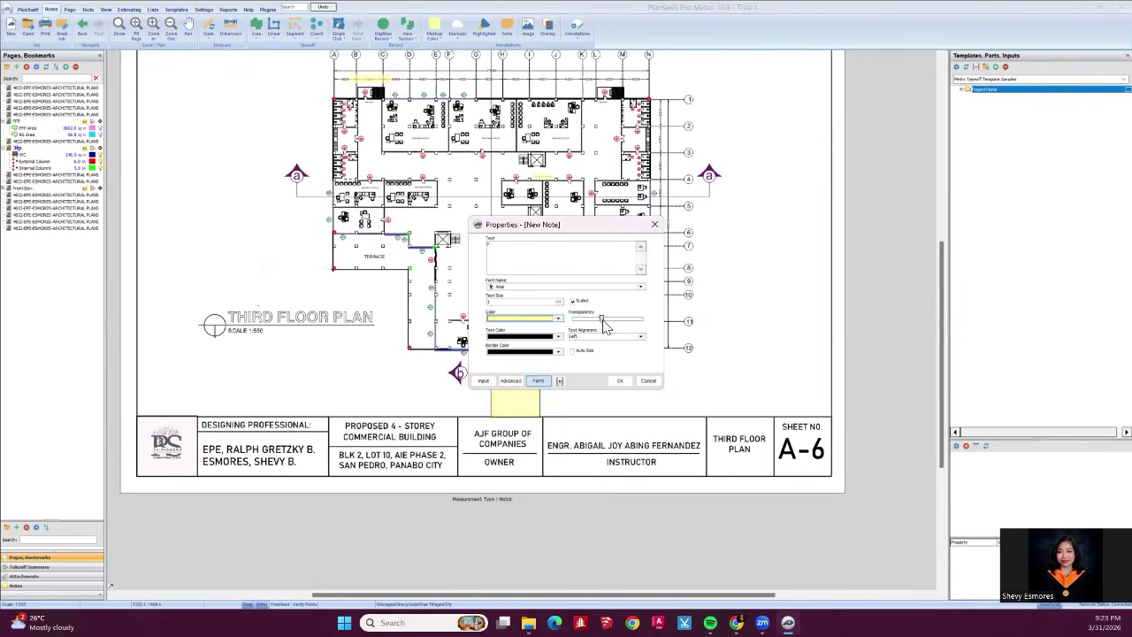
left_click_drag(604, 327, 582, 331)
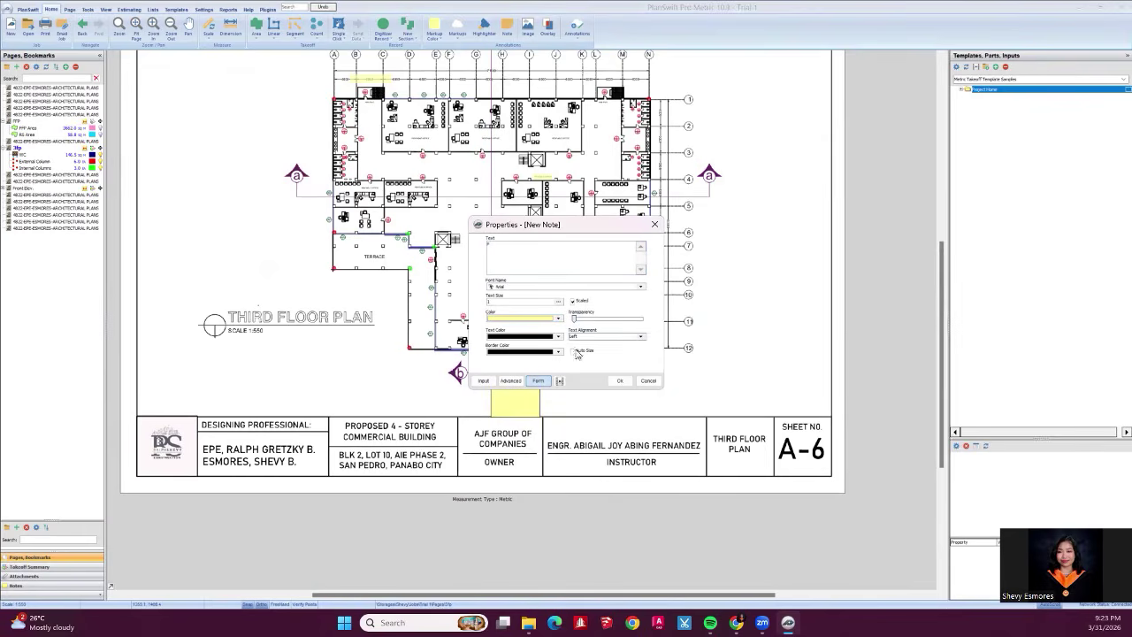
left_click(572, 351)
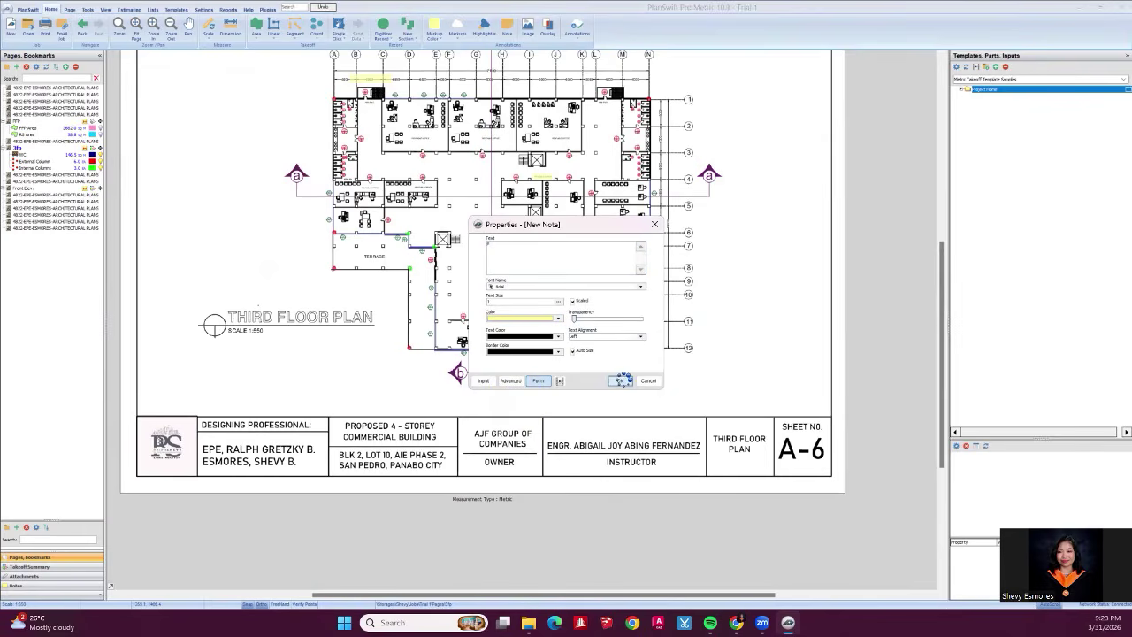
left_click(623, 381)
Increase the text size of the F note below the plan.
scroll(490, 376, "up", 5)
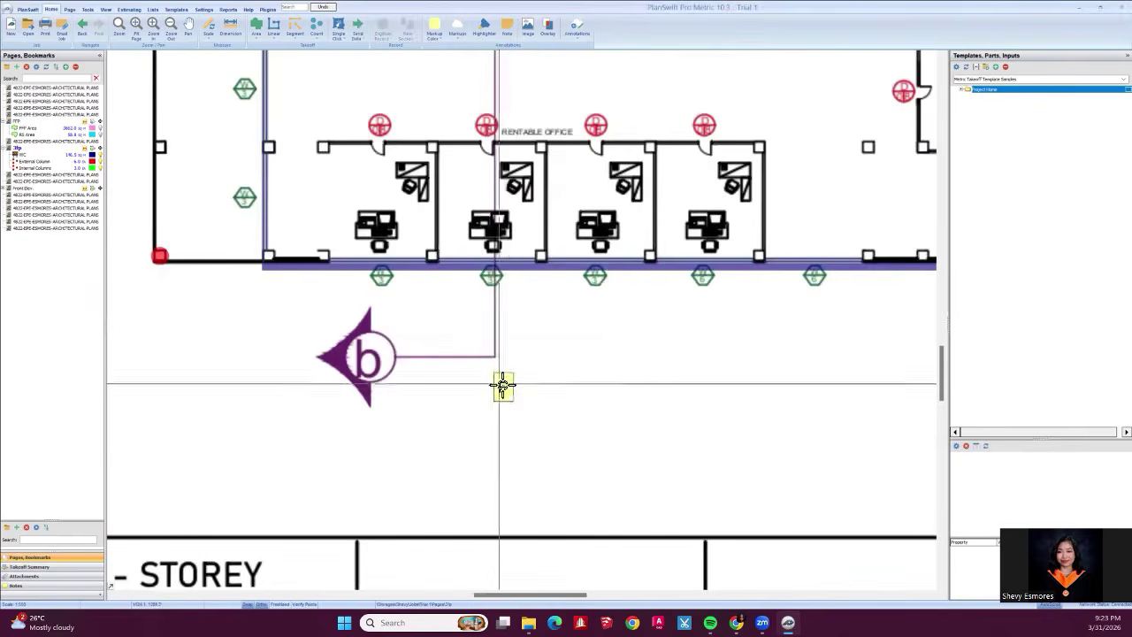
double_click(508, 392)
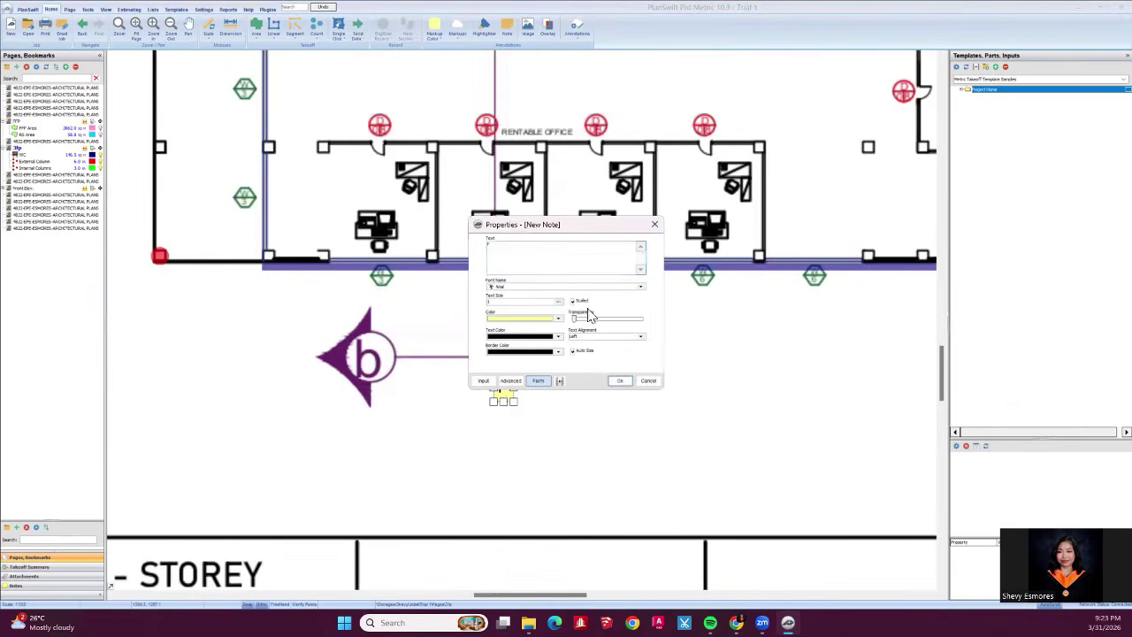
left_click(496, 301)
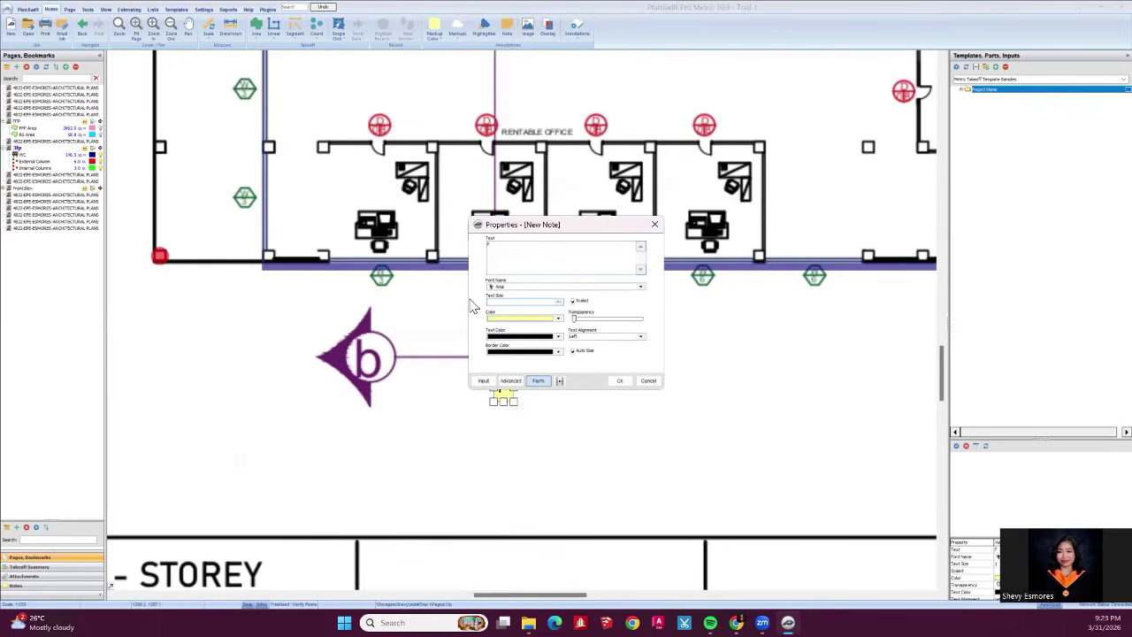
left_click(622, 381)
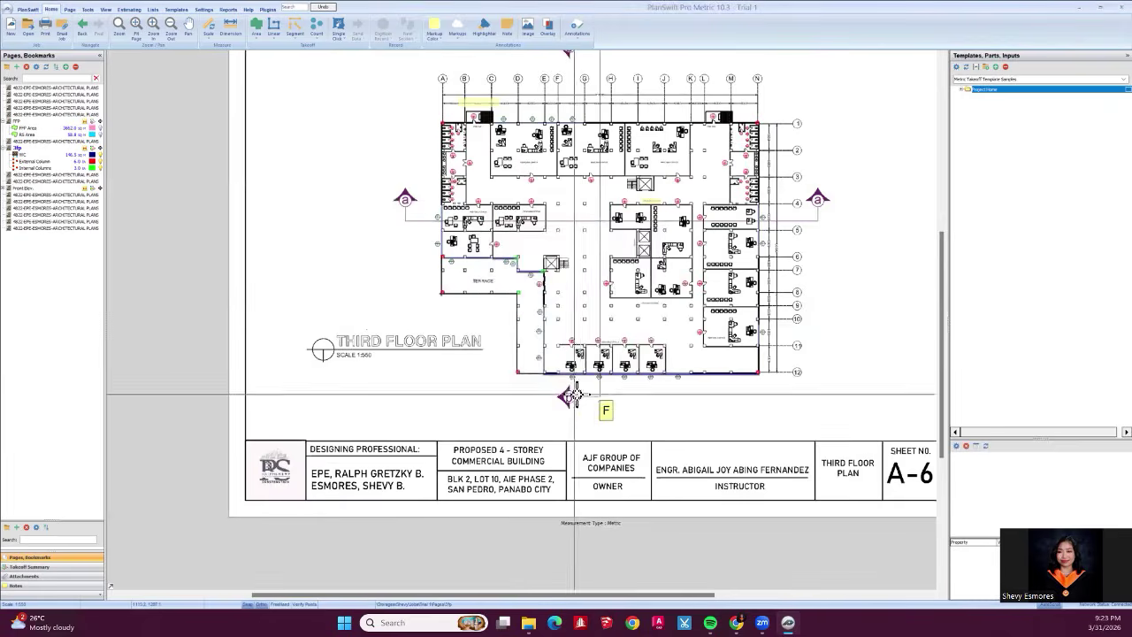
scroll(602, 389, "up", 3)
scroll(540, 385, "down", 3)
left_click(577, 402)
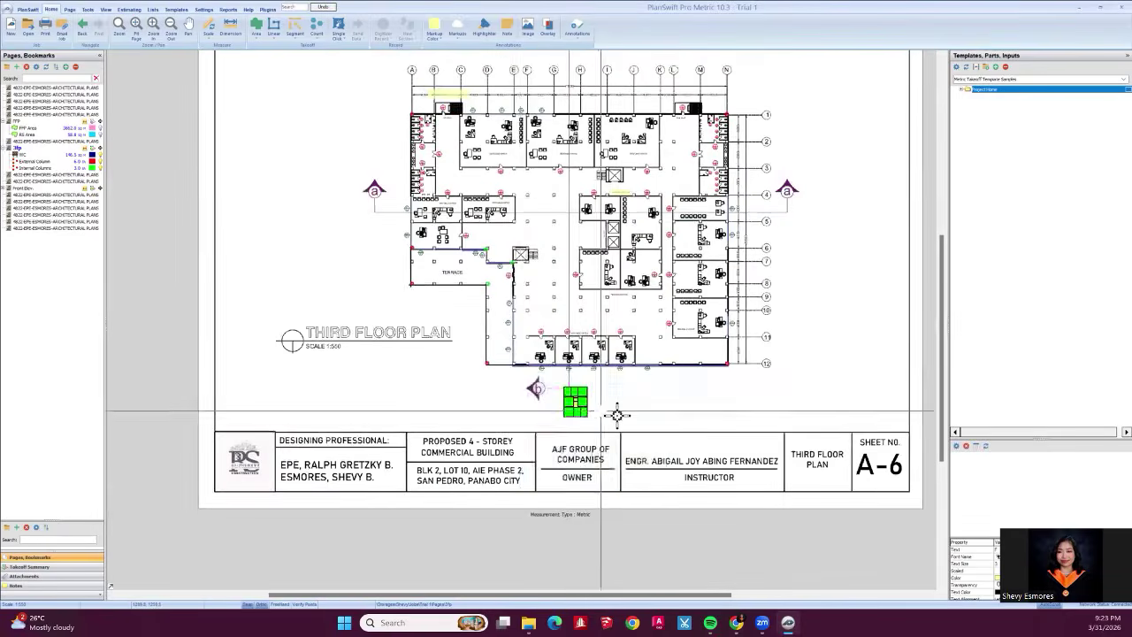
scroll(618, 415, "up", 4)
scroll(531, 340, "down", 1)
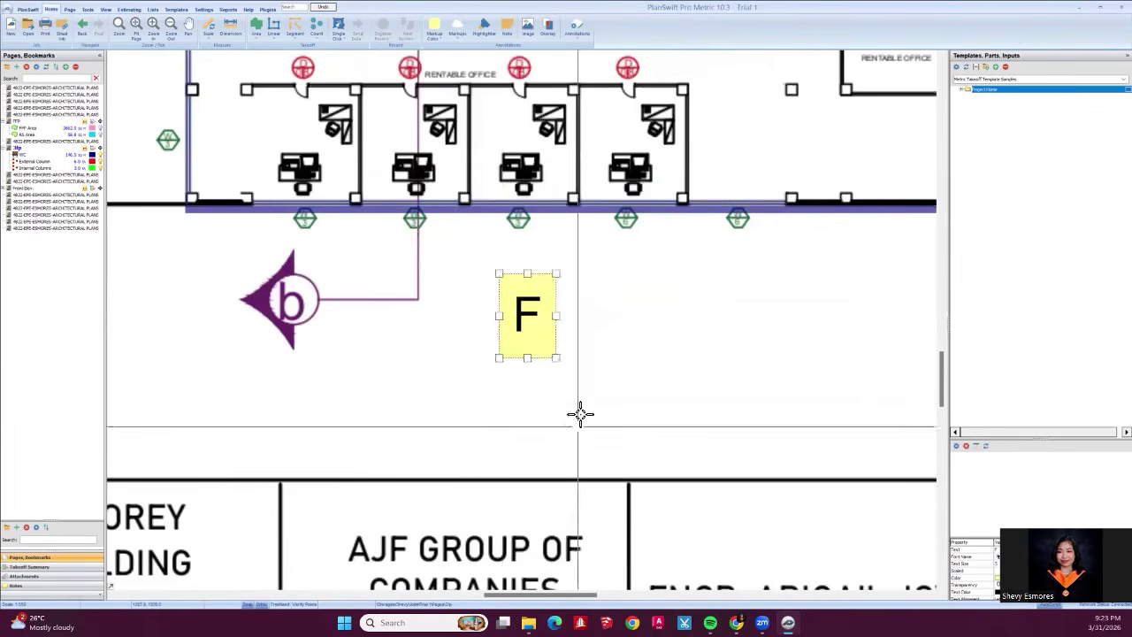
scroll(578, 413, "down", 4)
scroll(626, 431, "up", 5)
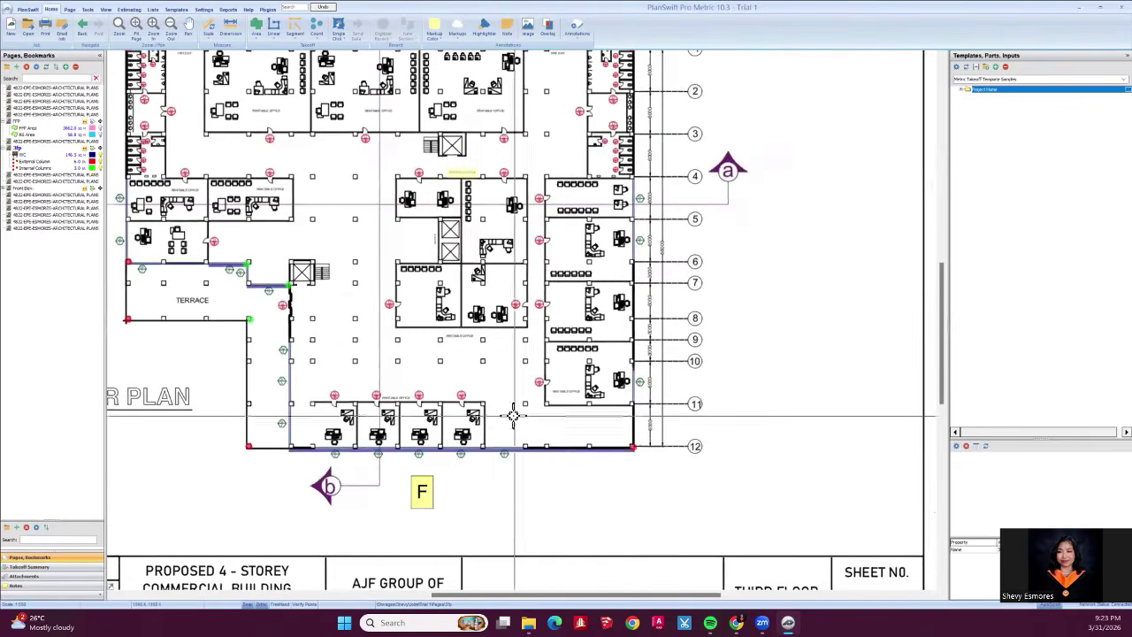
scroll(513, 406, "down", 4)
scroll(514, 412, "up", 1)
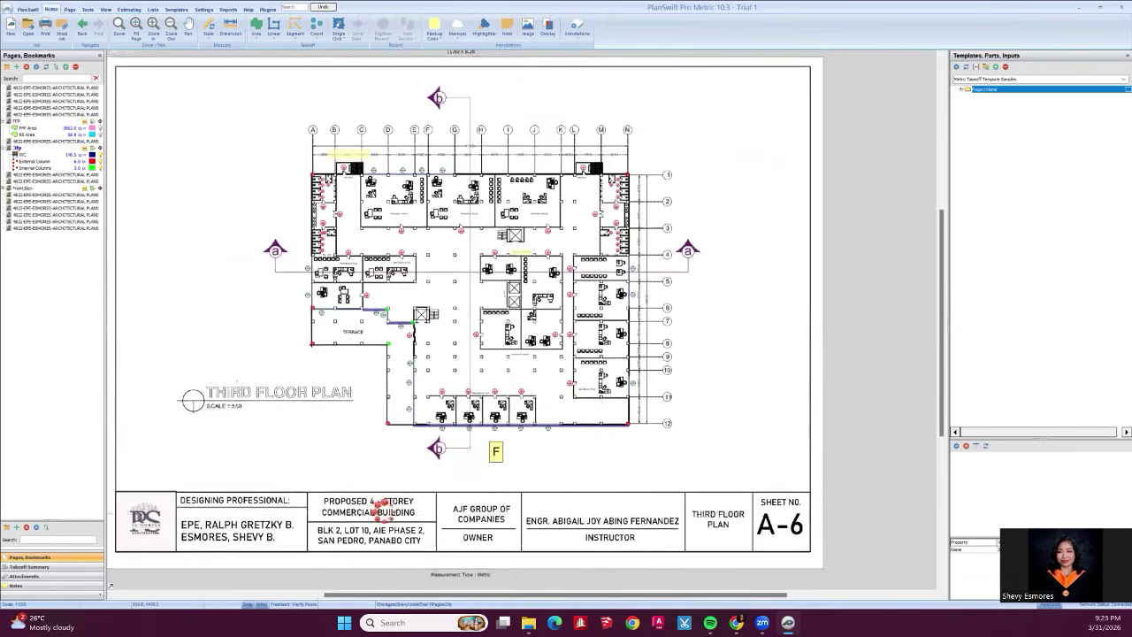
scroll(498, 449, "up", 3)
scroll(498, 450, "down", 3)
scroll(498, 449, "up", 1)
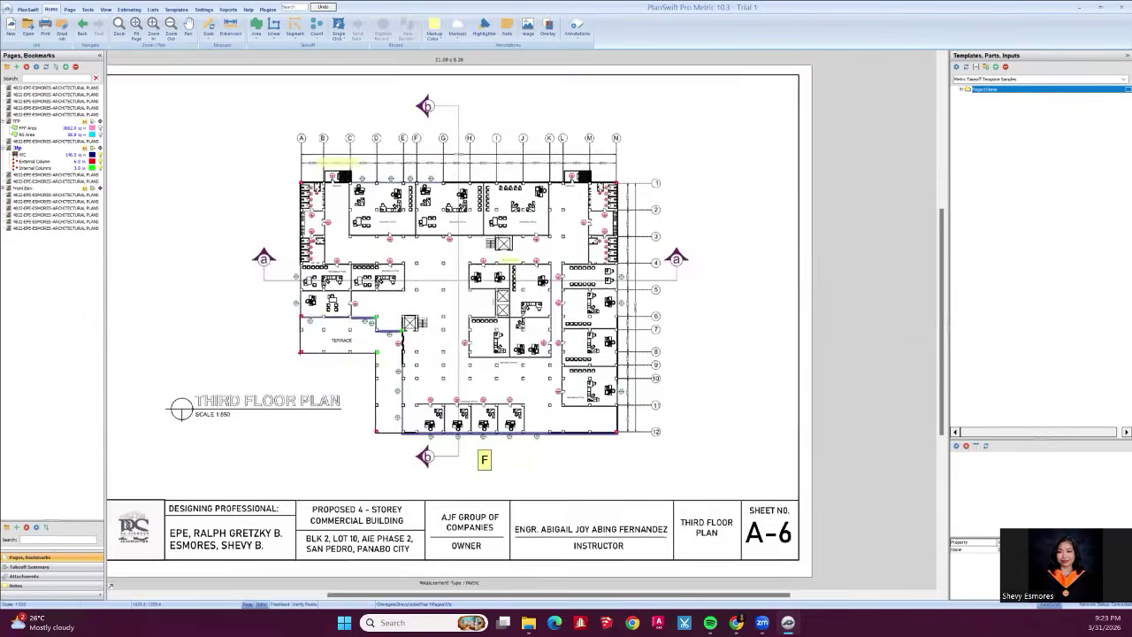
left_click_drag(548, 340, 566, 370)
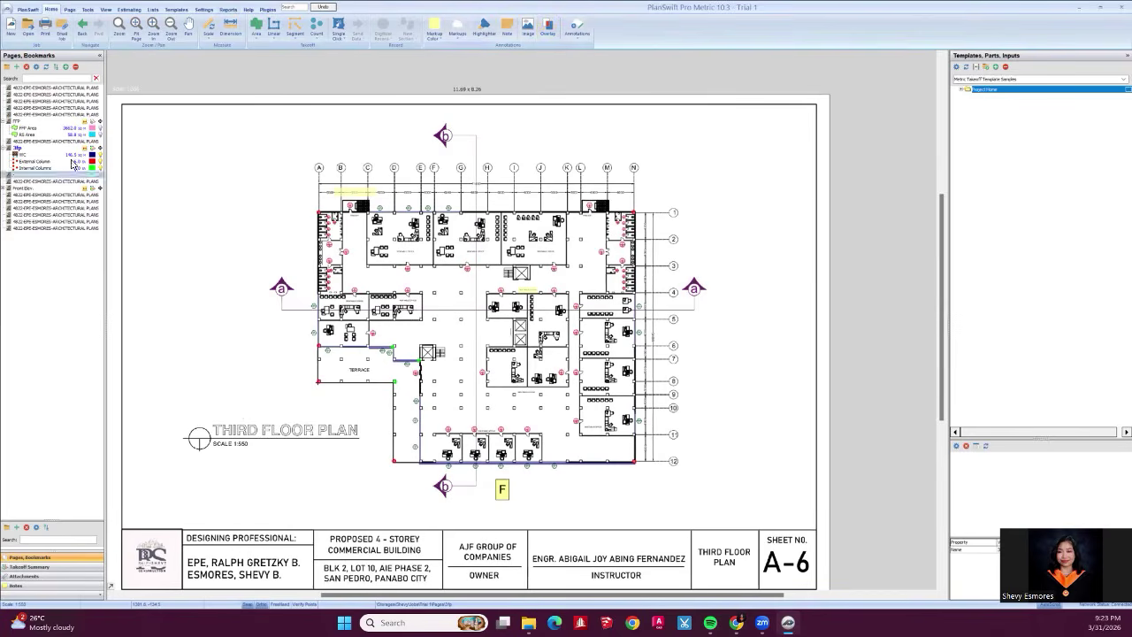
View the first floor plan page FFP and return to the third floor plan through its WC takeoff.
left_click(51, 124)
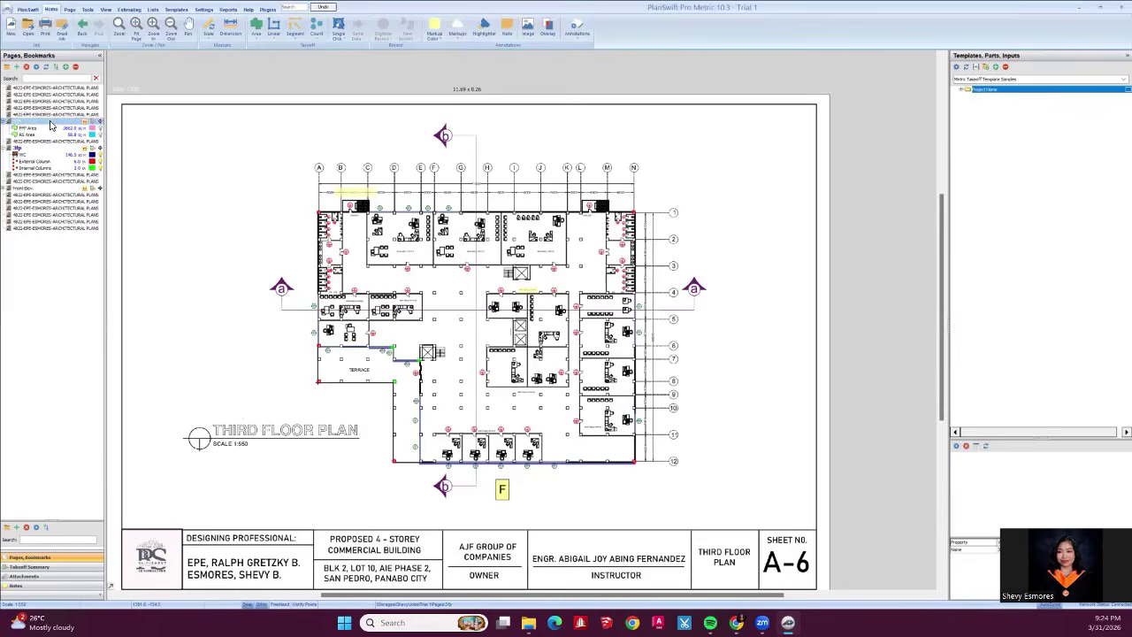
left_click(51, 156)
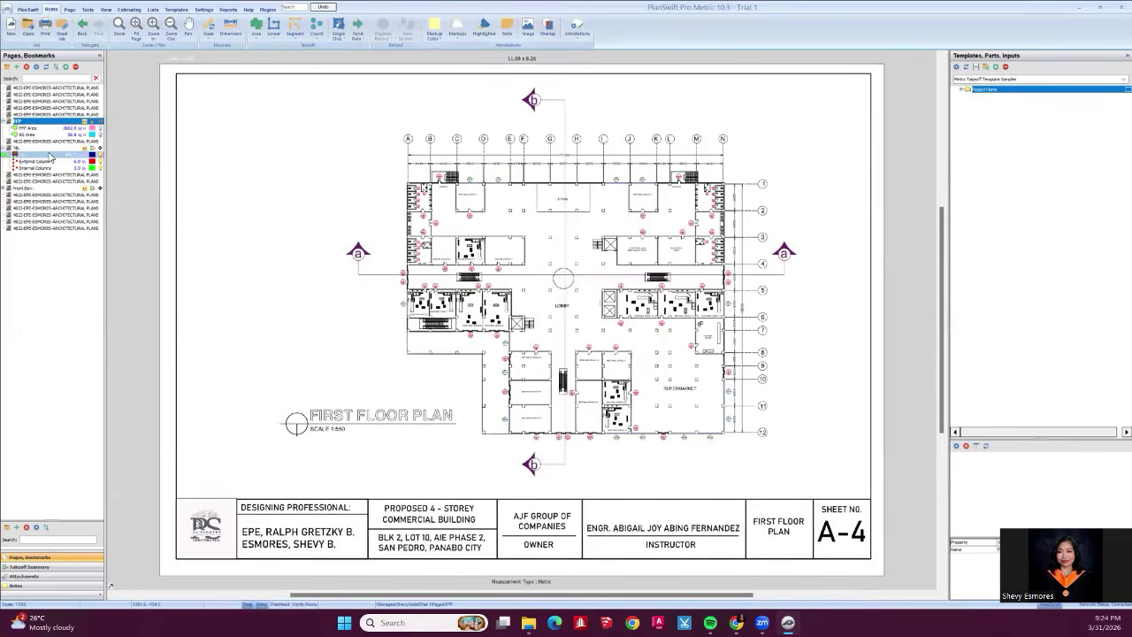
left_click(567, 163)
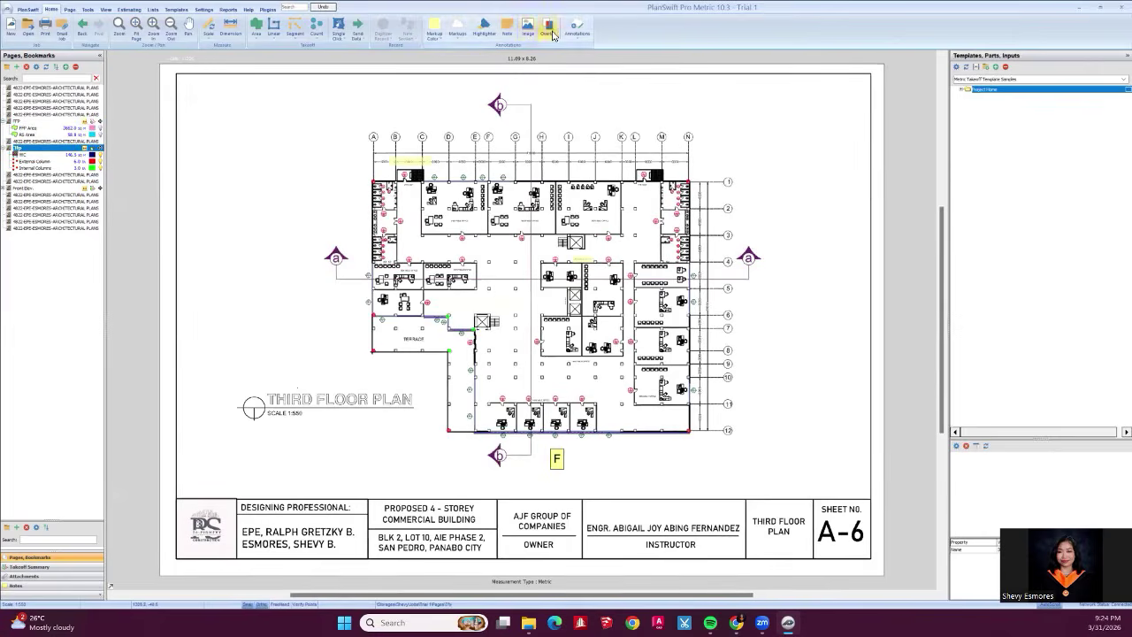
Create a red standard overlay of the FFP page on top of the third floor plan.
left_click(548, 32)
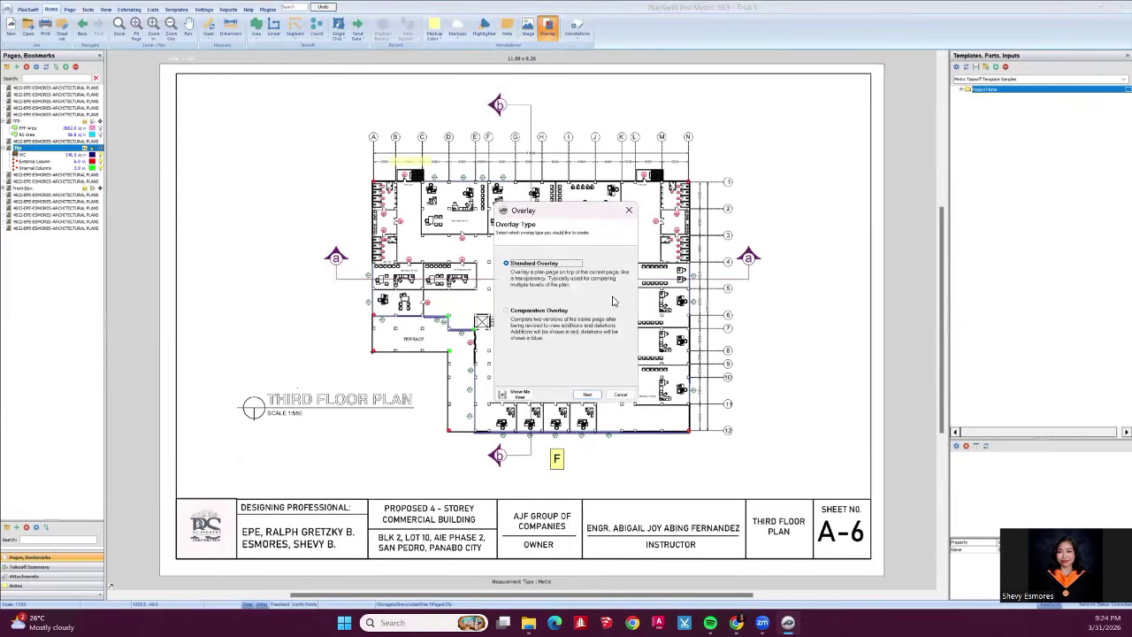
left_click(588, 394)
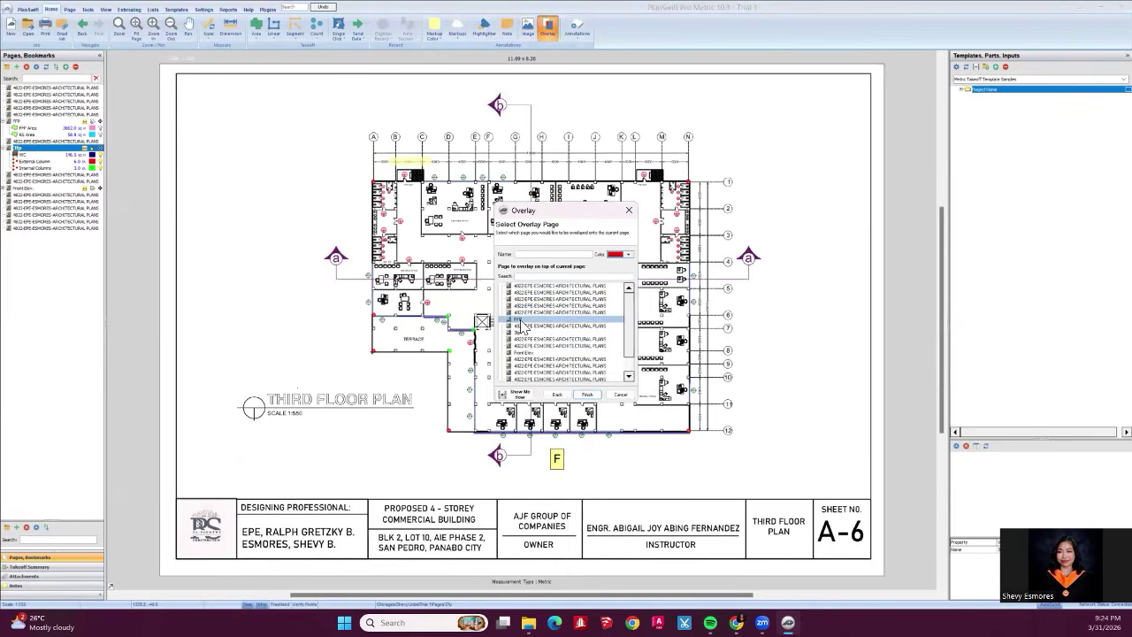
left_click(522, 320)
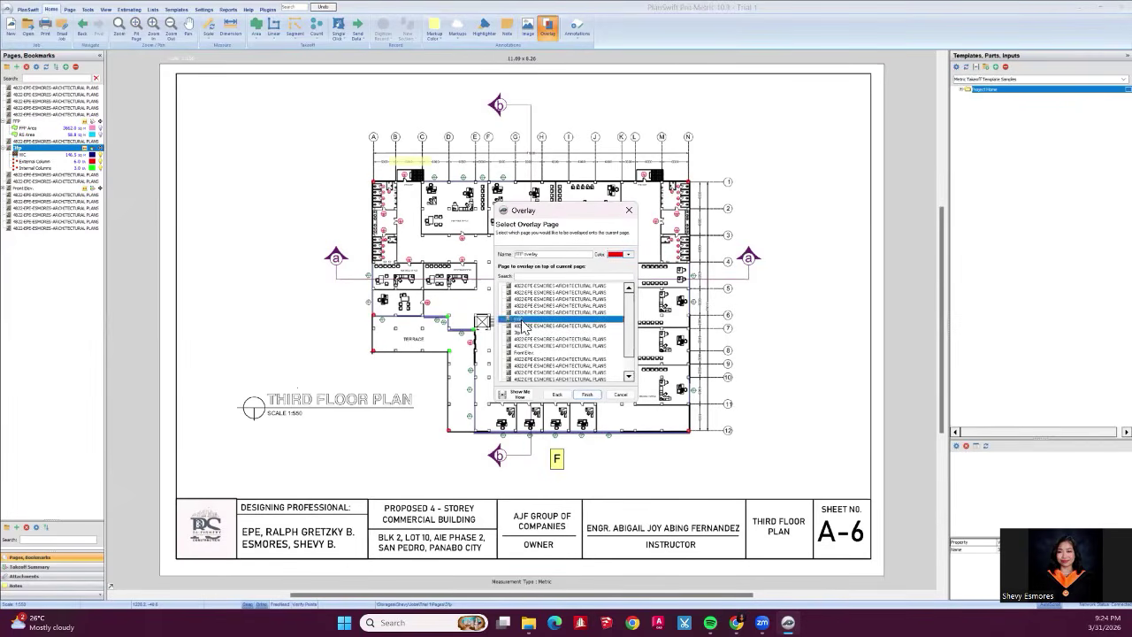
left_click(587, 395)
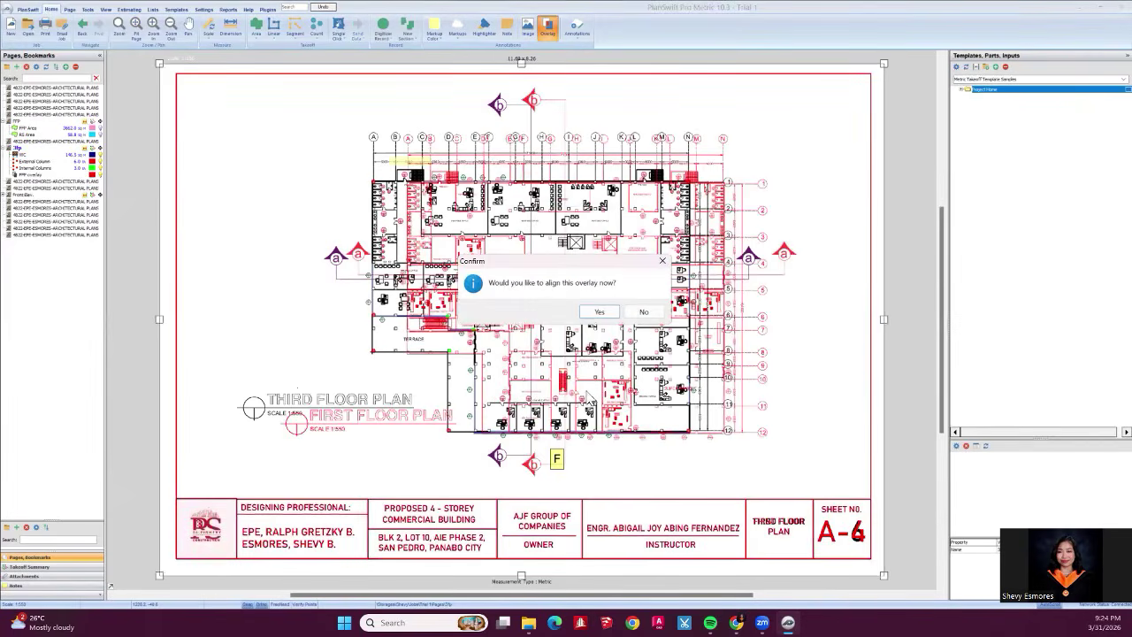
Try to align the first floor overlay with the third floor plan using two pairs of matching points.
left_click(599, 311)
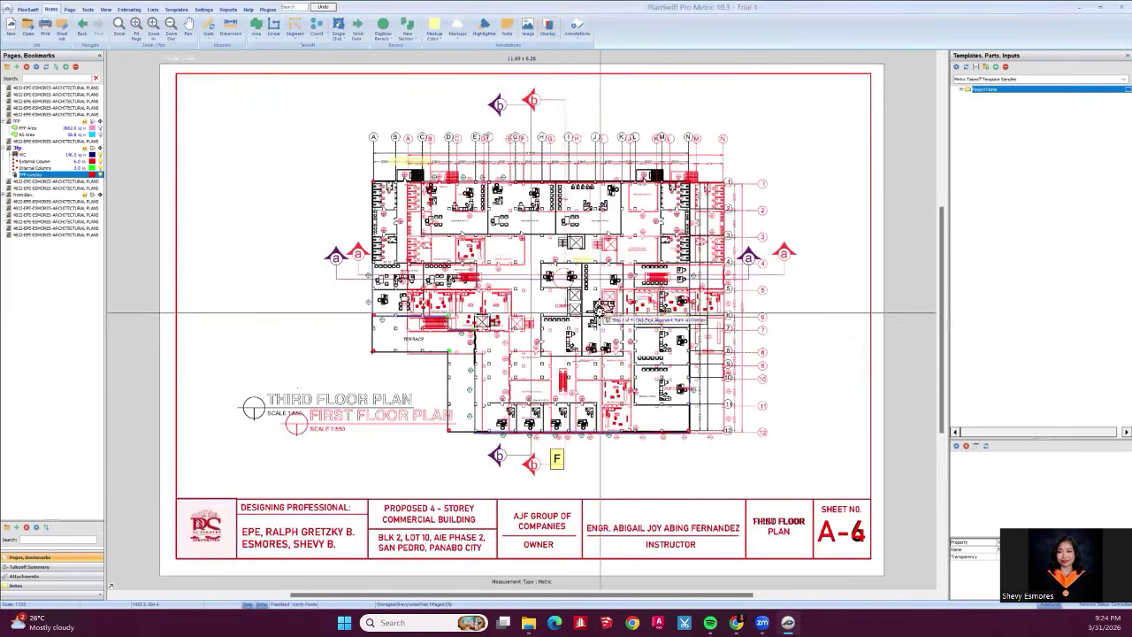
left_click(570, 351)
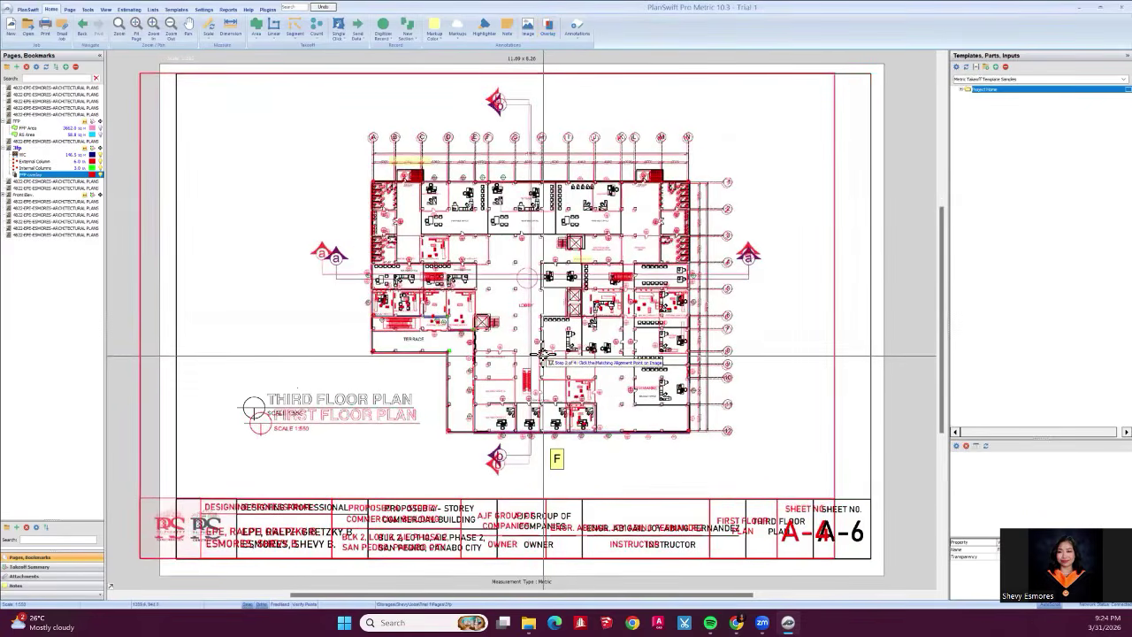
left_click(544, 354)
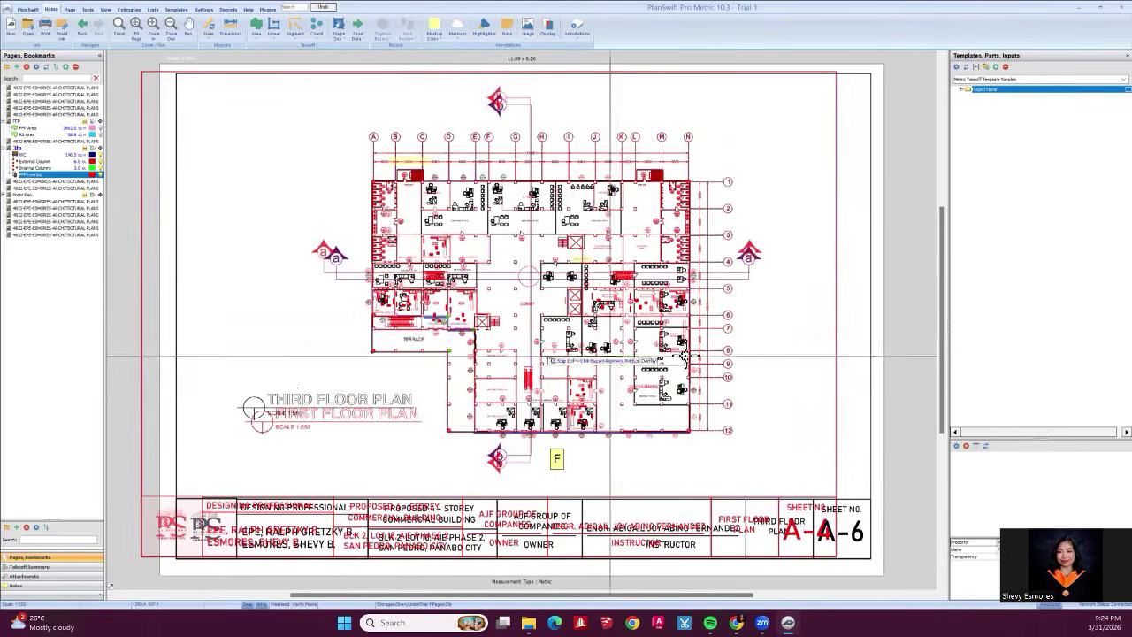
left_click(782, 361)
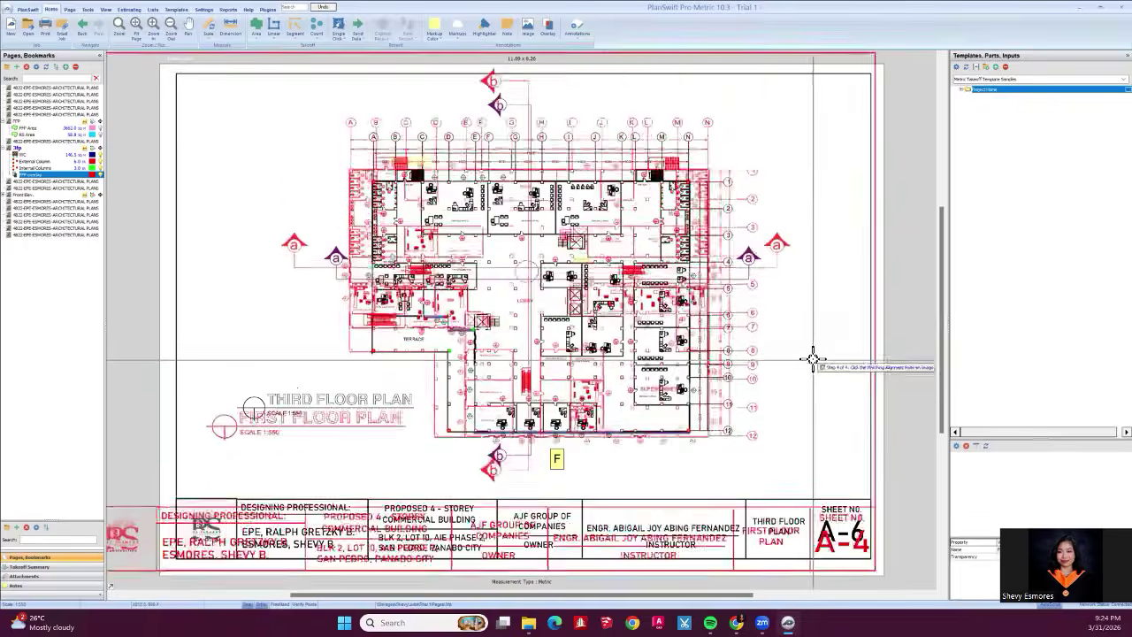
left_click(807, 361)
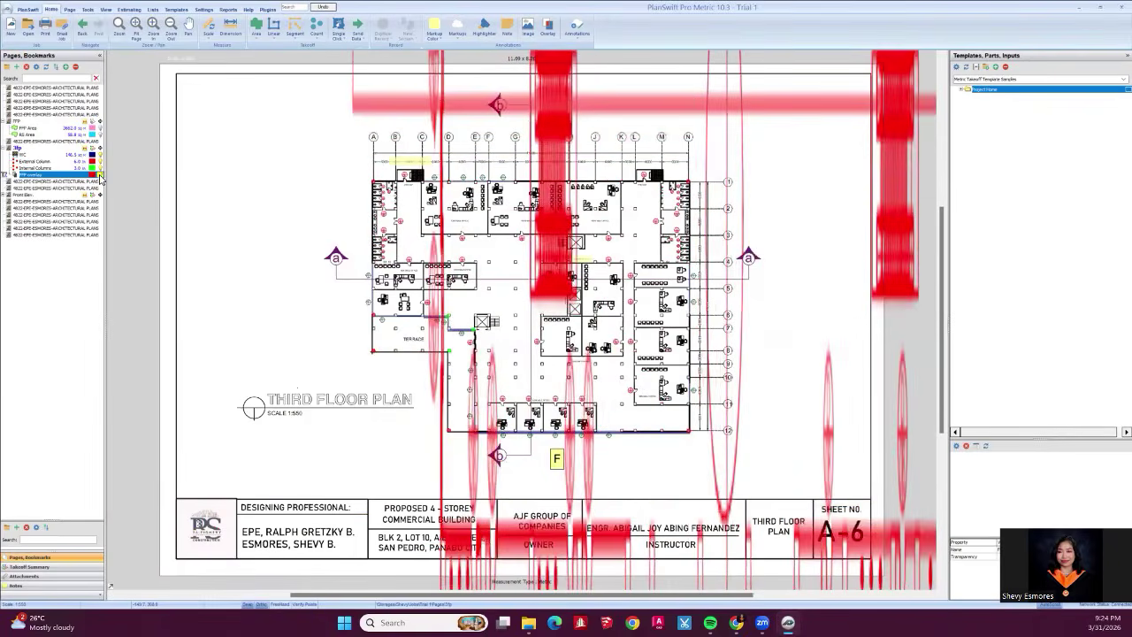
Hide the FFP overlay on the third floor plan and end its alignment.
left_click(101, 176)
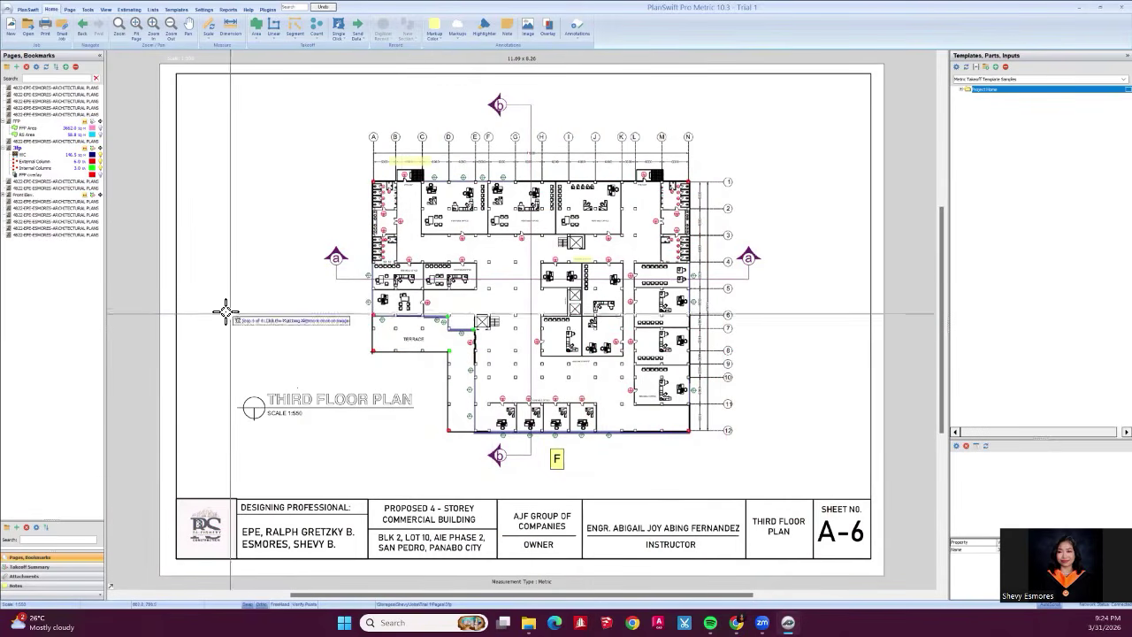
right_click(184, 286)
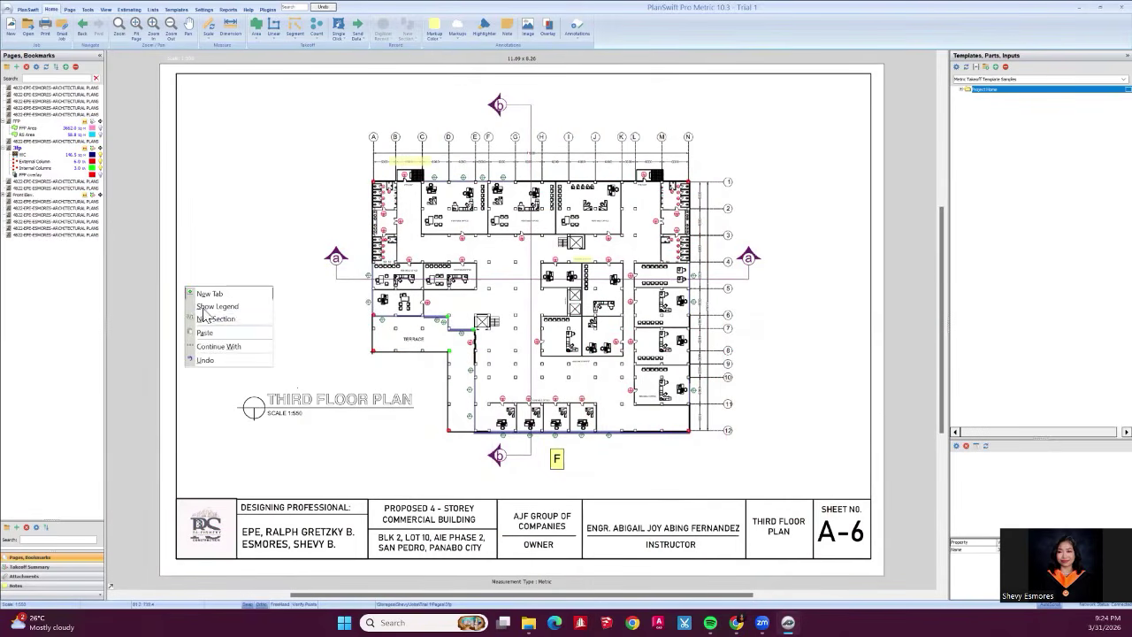
left_click(227, 347)
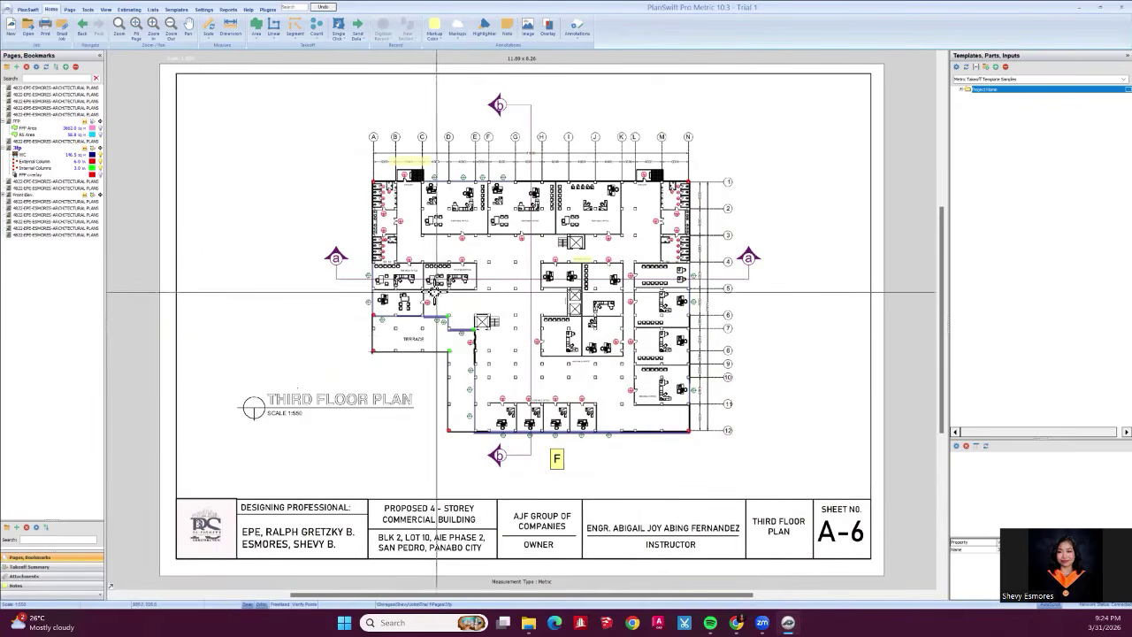
left_click_drag(488, 247, 431, 293)
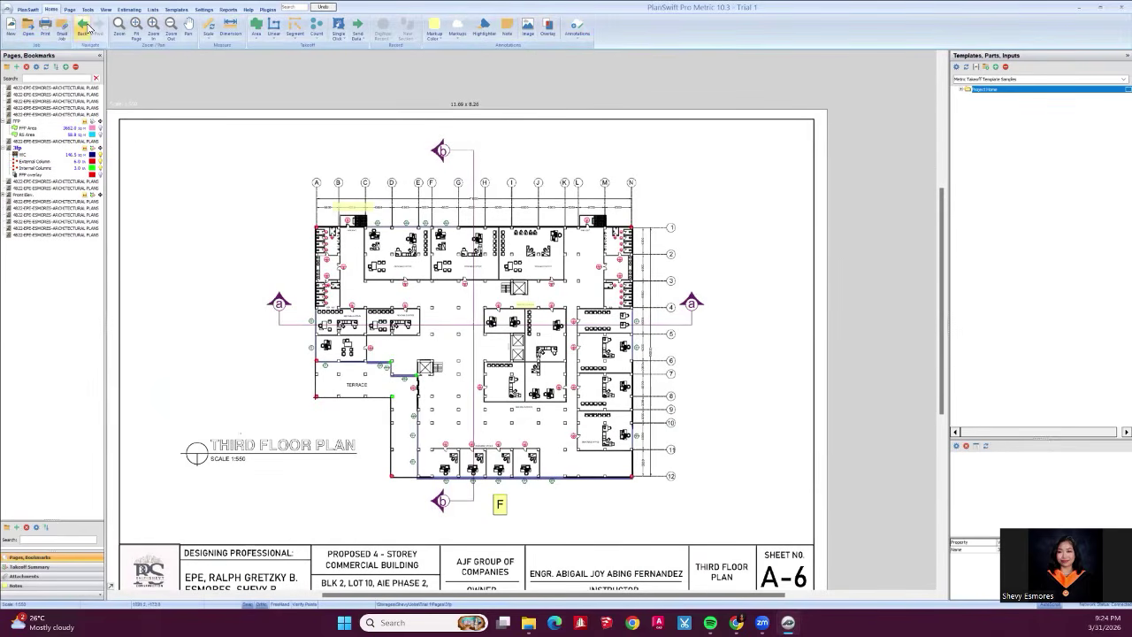
left_click(70, 9)
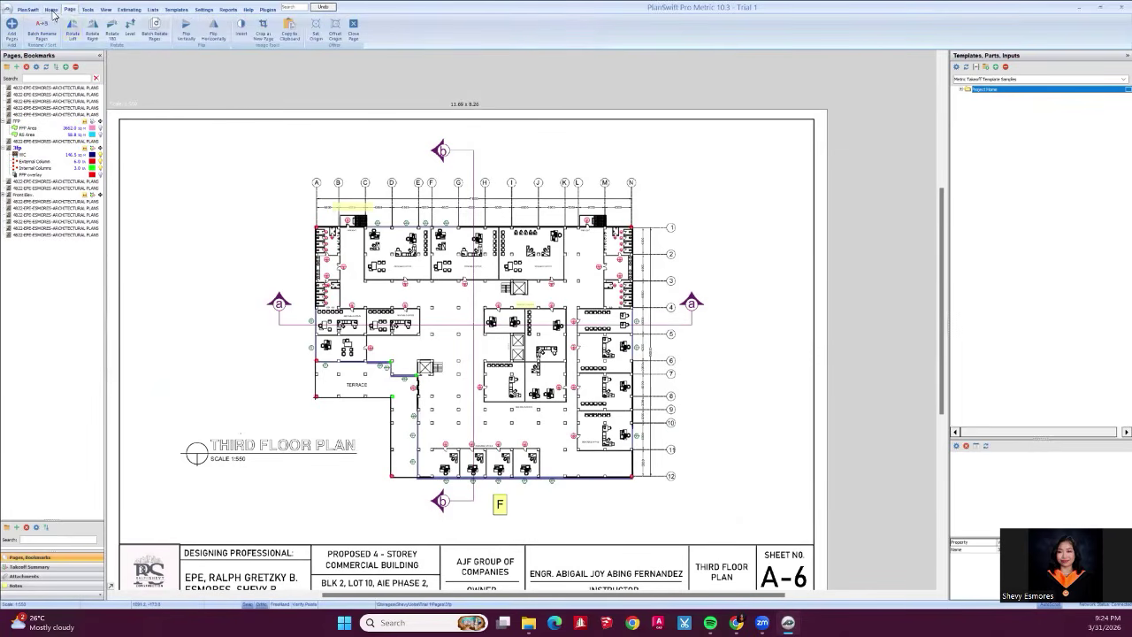
left_click(51, 9)
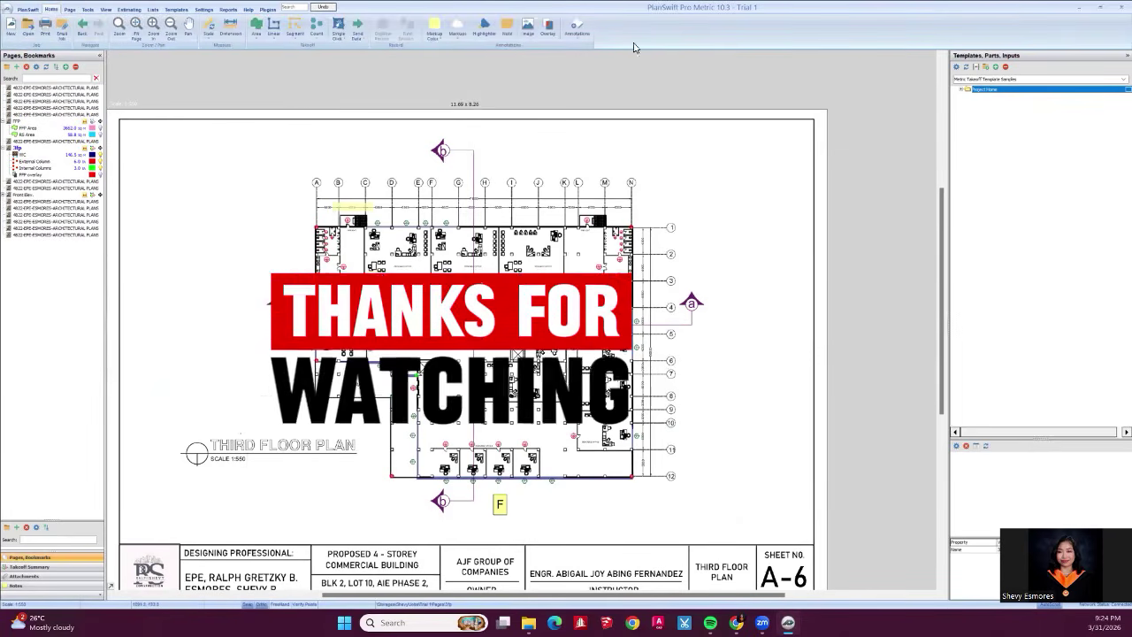